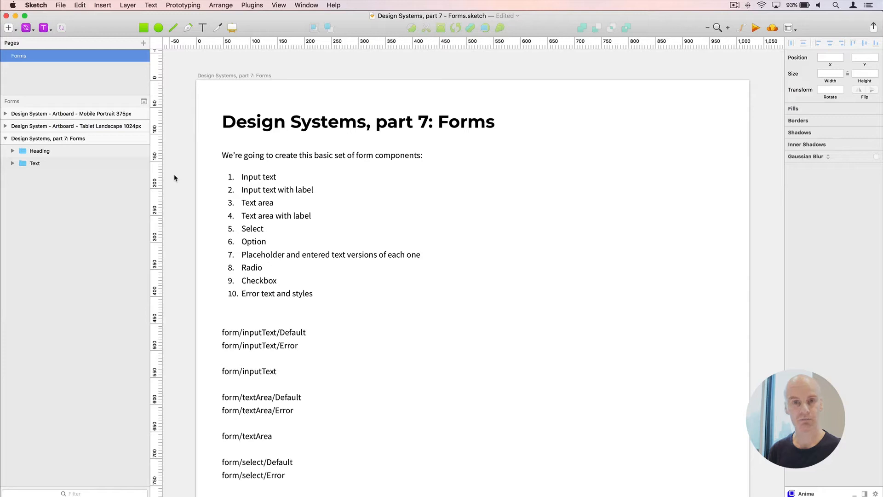
# Switch to Abstract, create a branch named Forms from Master, and open its Dezin System - Global file for editing in Sketch
pyautogui.scroll(1, 510, 238)
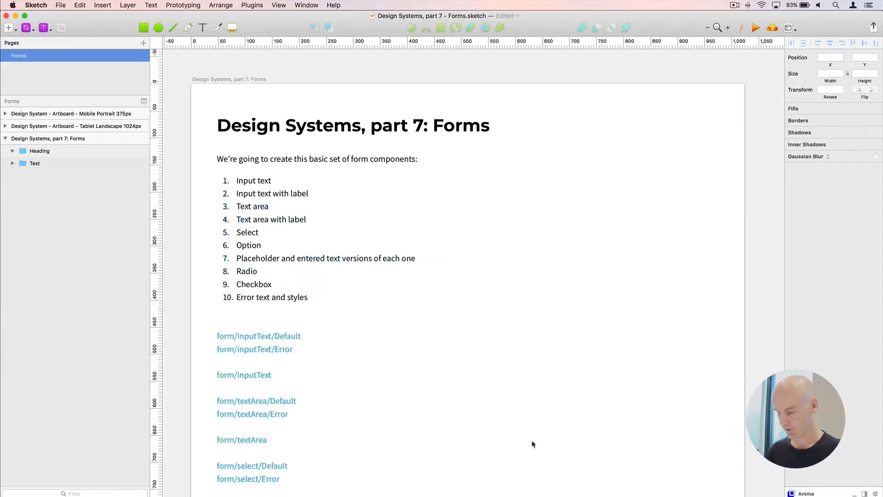
pyautogui.press('super+Tab')
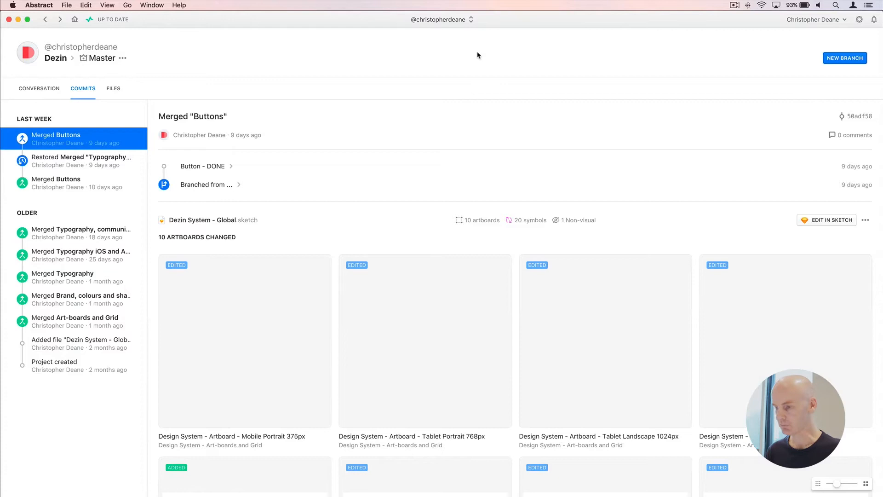
pyautogui.click(850, 59)
pyautogui.write('Forms')
pyautogui.click(458, 329)
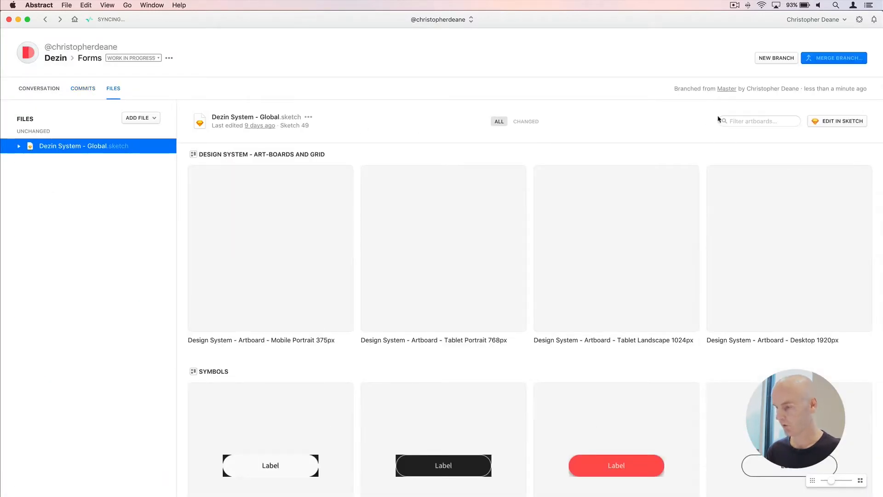
pyautogui.click(842, 122)
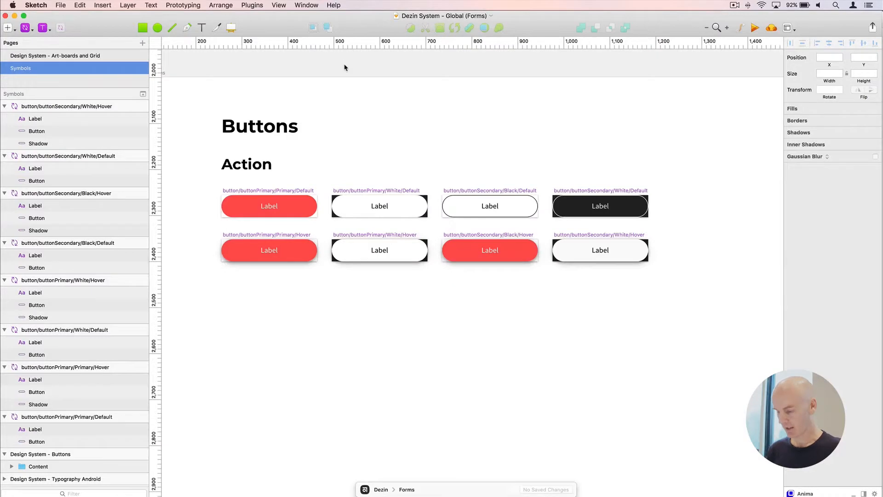
# Show the layout columns and grid over the Design System - Buttons artboard
pyautogui.press('super+minus')
pyautogui.moveTo(364, 109); pyautogui.dragTo(301, 48)
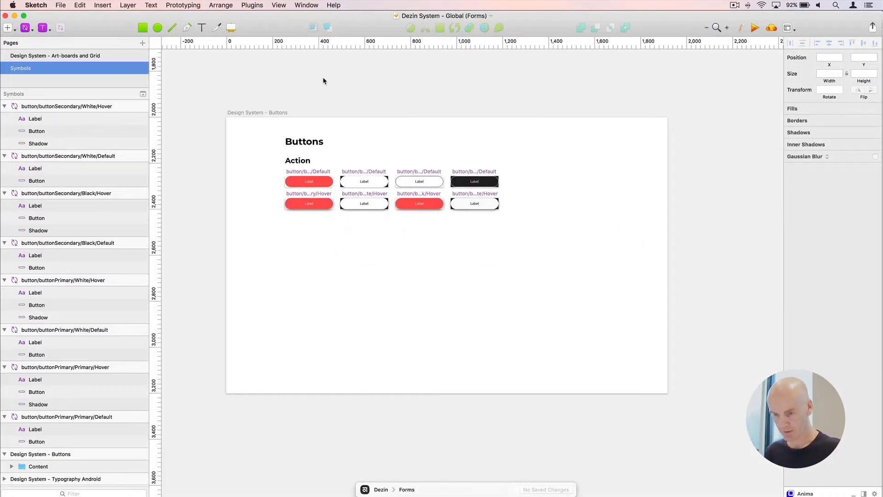
pyautogui.click(267, 113)
pyautogui.hotkey('ctrl', 'l')
pyautogui.hotkey('ctrl', 'g')
pyautogui.hotkey('ctrl', 'r')
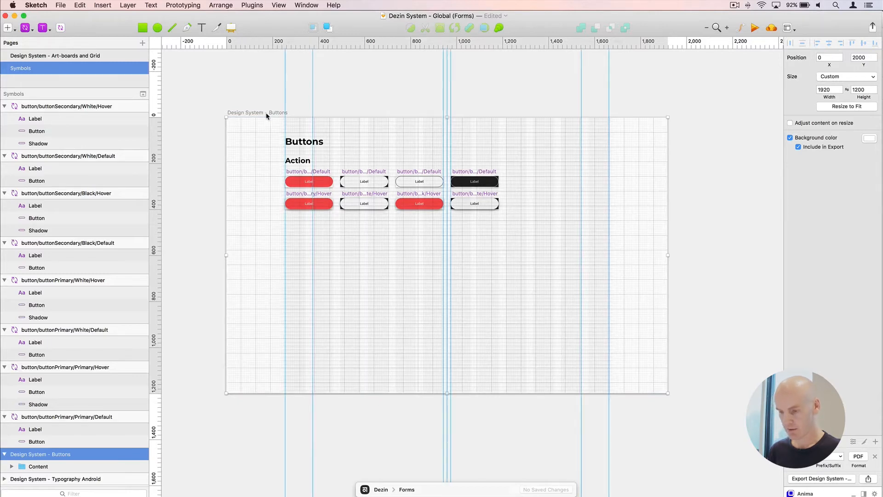
pyautogui.press('super+2')
pyautogui.press('super+plus')
pyautogui.moveTo(266, 151); pyautogui.dragTo(522, 245)
pyautogui.moveTo(258, 71); pyautogui.dragTo(369, 212)
pyautogui.press('super+minus')
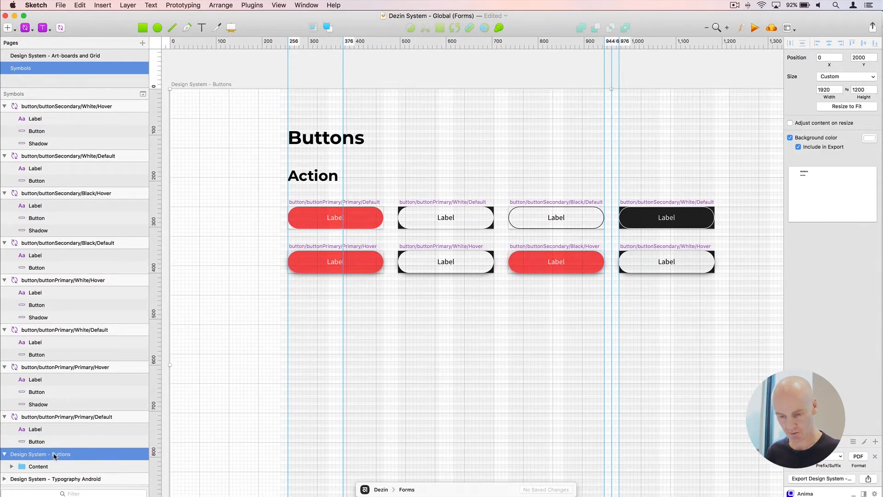
# Rename the Design System - Buttons artboard as "Design System - Buttons and Forms"
pyautogui.doubleClick(76, 453)
pyautogui.write('and Forms')
pyautogui.press('Return')
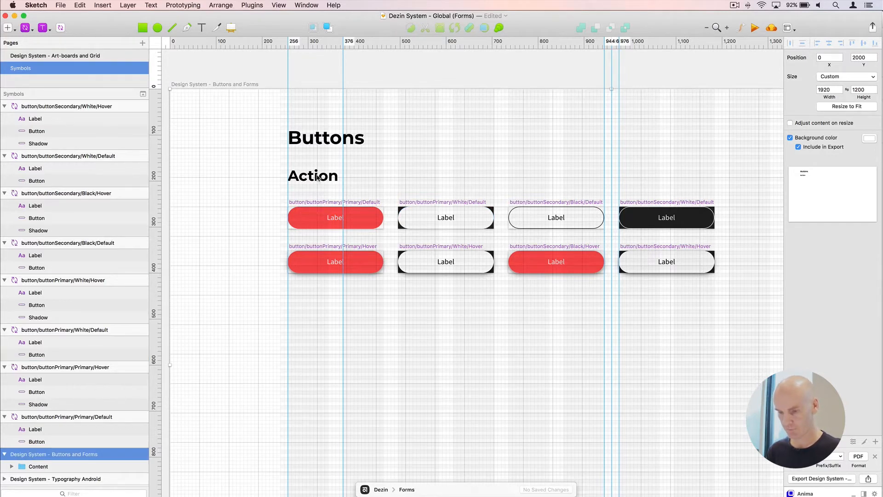
# Change the artboard's main heading text to "Buttons and Forms"
pyautogui.doubleClick(321, 142)
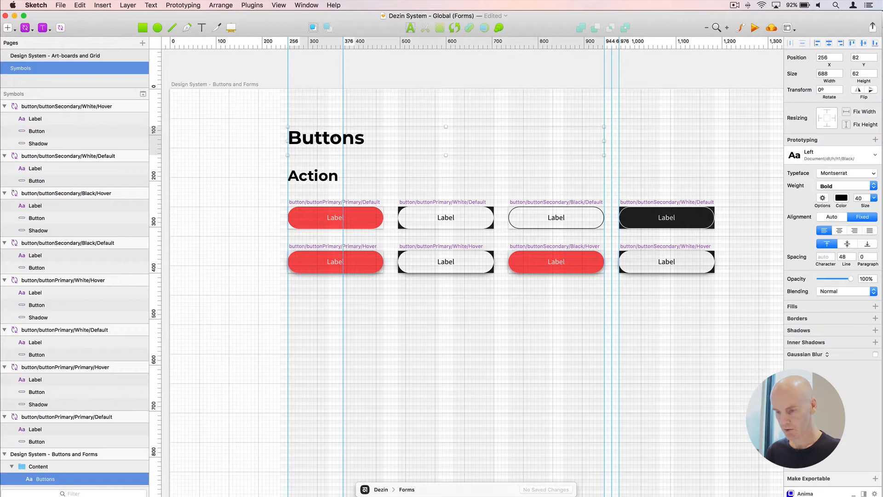
pyautogui.press('Return')
pyautogui.press('Right')
pyautogui.write('and fo')
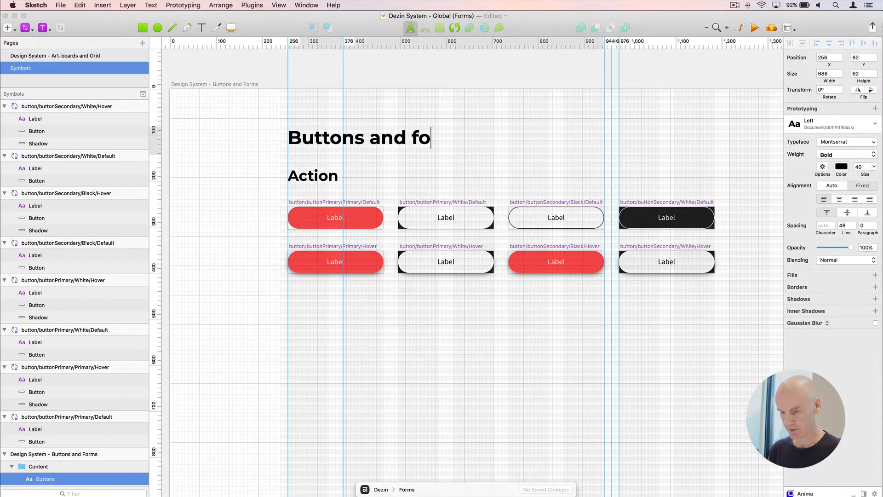
pyautogui.write('rms')
pyautogui.press('Left')
pyautogui.press('Left')
pyautogui.press('Left')
pyautogui.press('Left')
pyautogui.press('Left')
pyautogui.press('BackSpace')
pyautogui.write('F')
pyautogui.press('Escape')
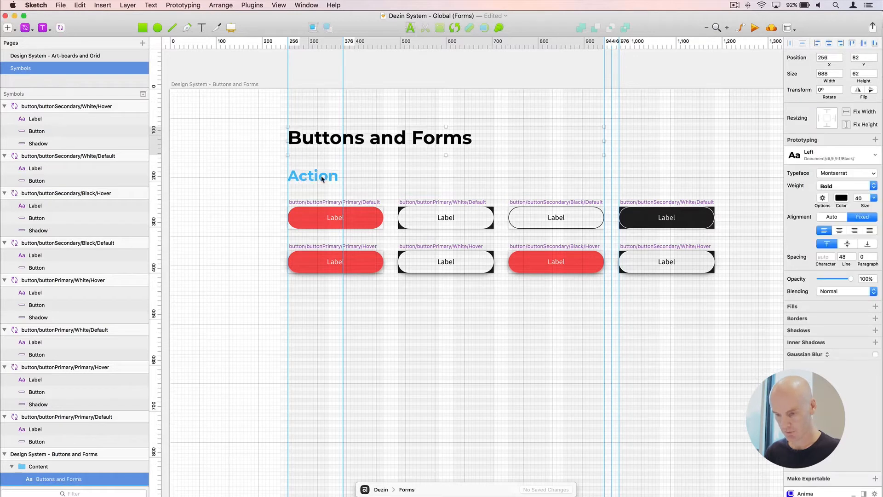
# Replace the "Action" subheading text above the button symbols with "Buttons"
pyautogui.click(322, 179)
pyautogui.press('Return')
pyautogui.write('Buttons')
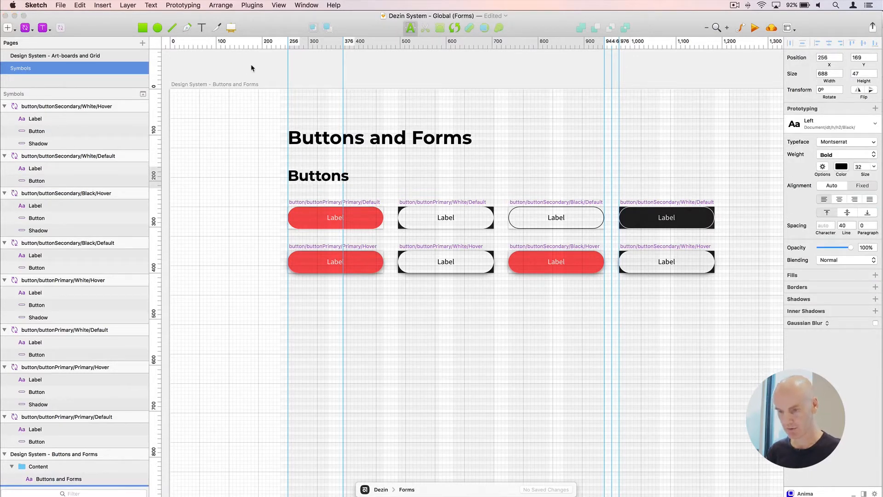
pyautogui.press('Escape')
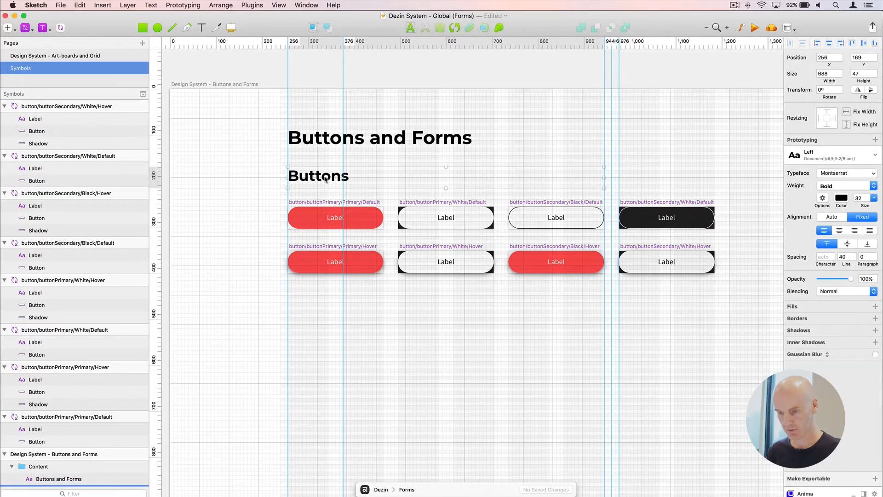
# Duplicate the "Buttons" subheading and move the copy straight down below the button symbols to Y 457
pyautogui.press('super+d')
pyautogui.scroll(-5, 74, 366)
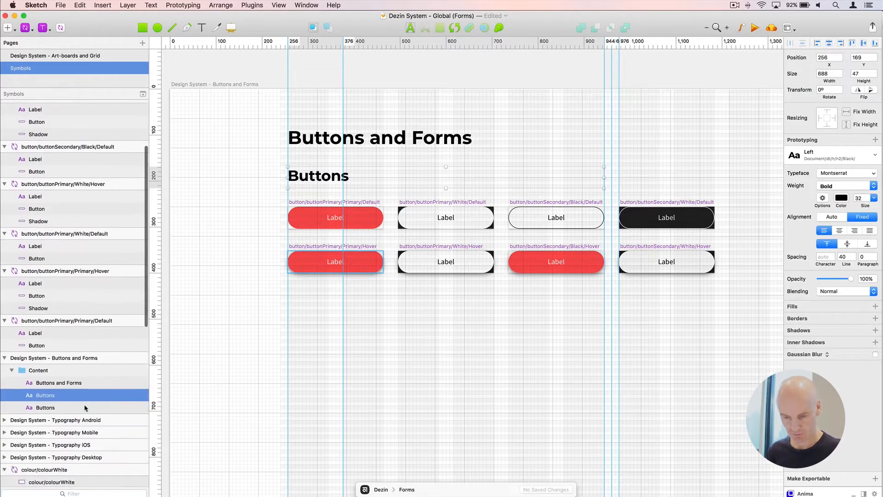
pyautogui.click(73, 408)
pyautogui.hotkey('shift', 'Down')
pyautogui.hotkey('shift', 'Down')
pyautogui.hotkey('shift', 'Down')
pyautogui.hotkey('shift', 'Down')
pyautogui.hotkey('shift', 'Down')
pyautogui.hotkey('shift', 'Down')
pyautogui.hotkey('shift', 'Down')
pyautogui.press('Down')
pyautogui.press('Down')
pyautogui.hotkey('shift', 'Down')
pyautogui.hotkey('shift', 'Down')
pyautogui.hotkey('shift', 'Down')
pyautogui.hotkey('shift', 'Down')
pyautogui.hotkey('shift', 'Down')
pyautogui.hotkey('shift', 'Down')
pyautogui.hotkey('shift', 'Down')
pyautogui.hotkey('shift', 'Down')
pyautogui.hotkey('shift', 'Down')
pyautogui.hotkey('shift', 'Down')
pyautogui.hotkey('shift', 'Down')
pyautogui.hotkey('shift', 'Down')
pyautogui.hotkey('shift', 'Down')
pyautogui.hotkey('shift', 'Down')
pyautogui.hotkey('shift', 'Down')
pyautogui.hotkey('shift', 'Down')
pyautogui.hotkey('shift', 'Down')
pyautogui.hotkey('shift', 'Down')
pyautogui.hotkey('shift', 'Down')
pyautogui.press('Down')
pyautogui.press('Down')
pyautogui.hotkey('shift', 'Down')
pyautogui.hotkey('shift', 'Down')
pyautogui.press('Down')
pyautogui.press('Down')
pyautogui.press('Down')
pyautogui.press('Down')
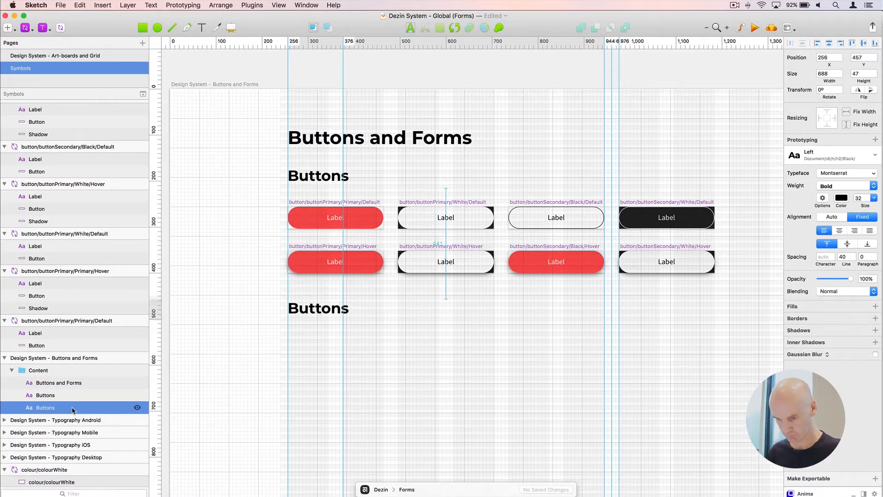
# Change the duplicated subheading's text to "Forms"
pyautogui.doubleClick(321, 306)
pyautogui.write('Forms')
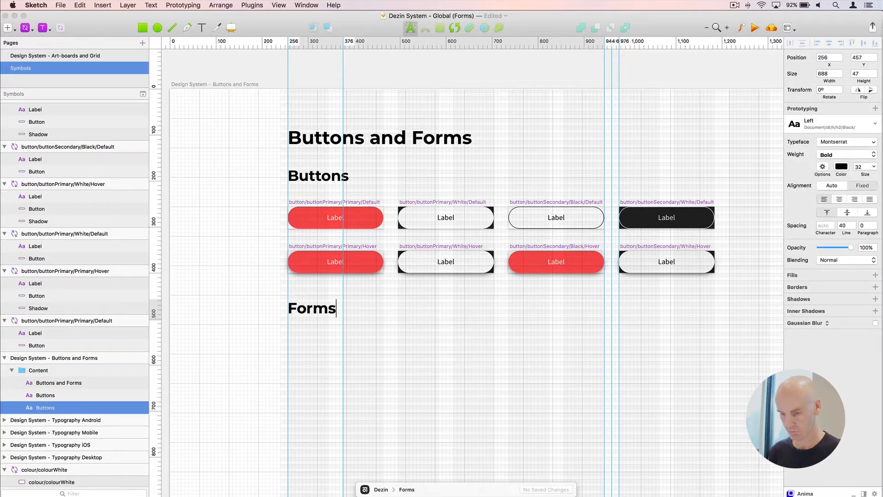
pyautogui.press('Escape')
# Draw a 328 × 48 rectangle below the Forms subheading, aligned to the 256 guide at Y 544
pyautogui.press('super+plus')
pyautogui.moveTo(304, 255); pyautogui.dragTo(486, 286)
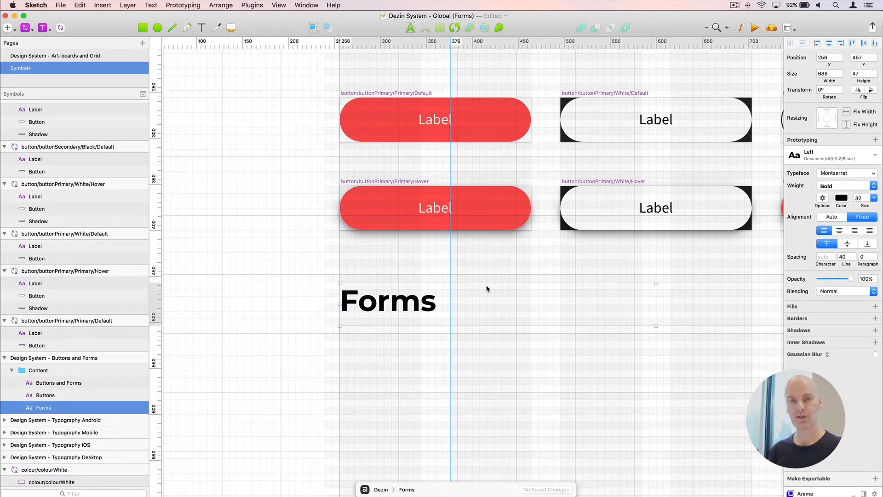
pyautogui.scroll(-8, 488, 288)
pyautogui.hscroll(4, 487, 289)
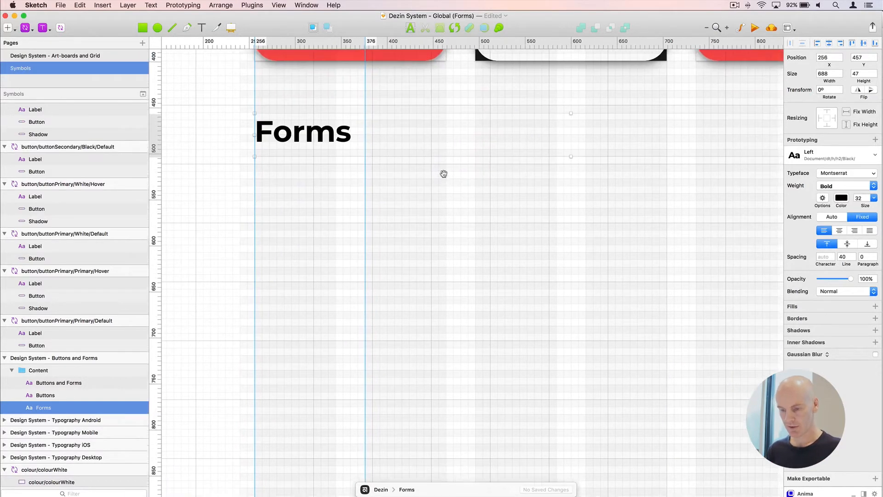
pyautogui.press('r')
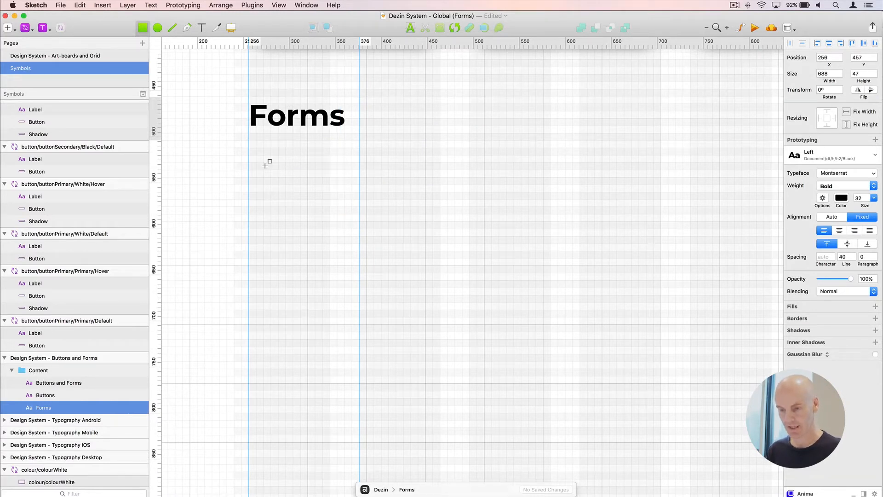
pyautogui.press('Escape')
pyautogui.click(139, 29)
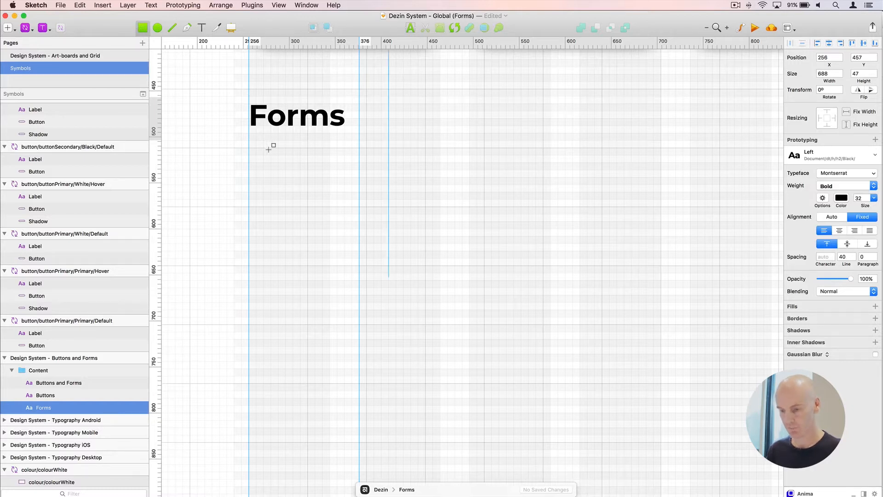
pyautogui.moveTo(249, 177)
pyautogui.mouseDown()
pyautogui.moveTo(565, 207)
pyautogui.moveTo(550, 208)
pyautogui.moveTo(551, 221)
pyautogui.mouseUp()
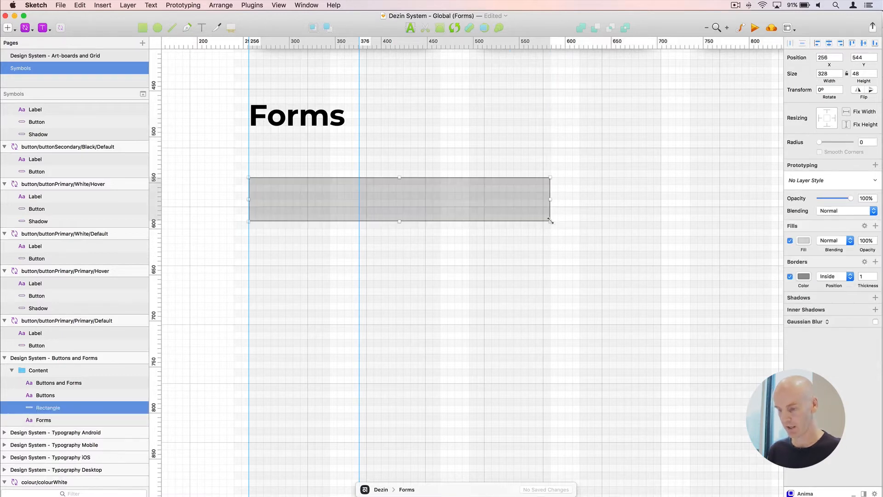
# Apply the shape/lineGrey2/1px/Center layer style to the rectangle below the Forms subheading
pyautogui.press('super+minus')
pyautogui.scroll(2, 545, 221)
pyautogui.hscroll(3, 544, 221)
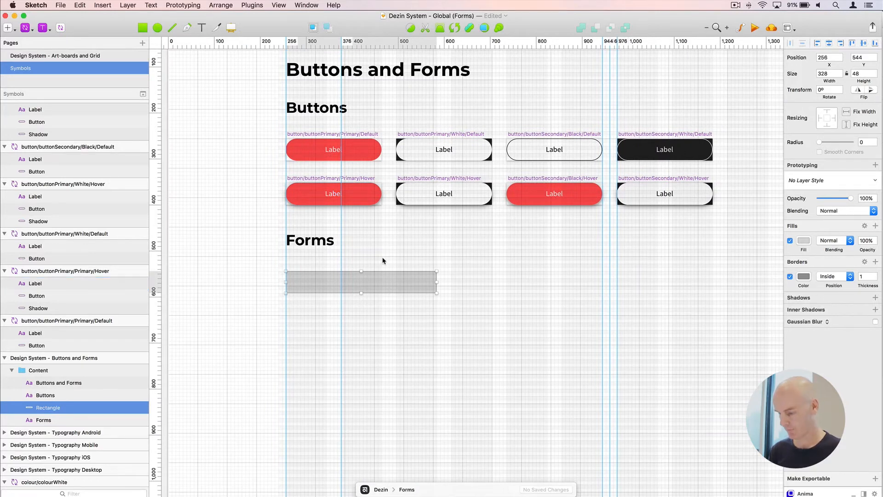
pyautogui.press('super+plus')
pyautogui.moveTo(434, 258); pyautogui.dragTo(358, 234)
pyautogui.press('super+plus')
pyautogui.press('super+minus')
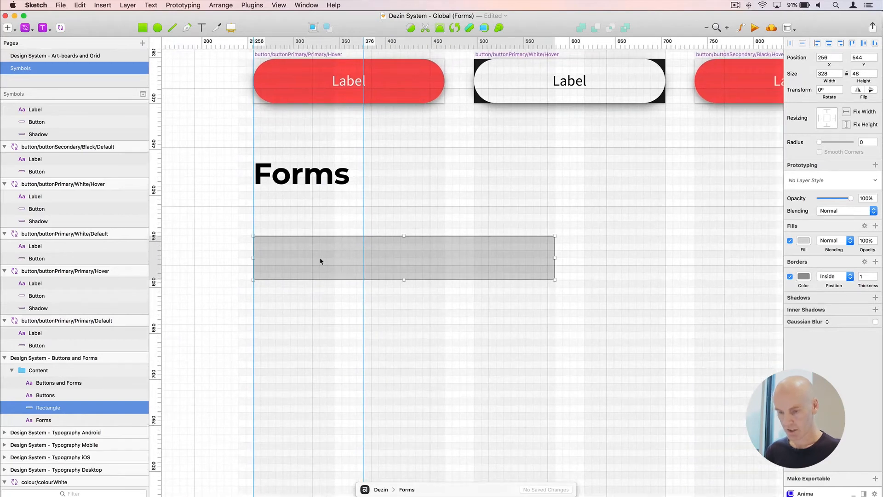
pyautogui.click(826, 181)
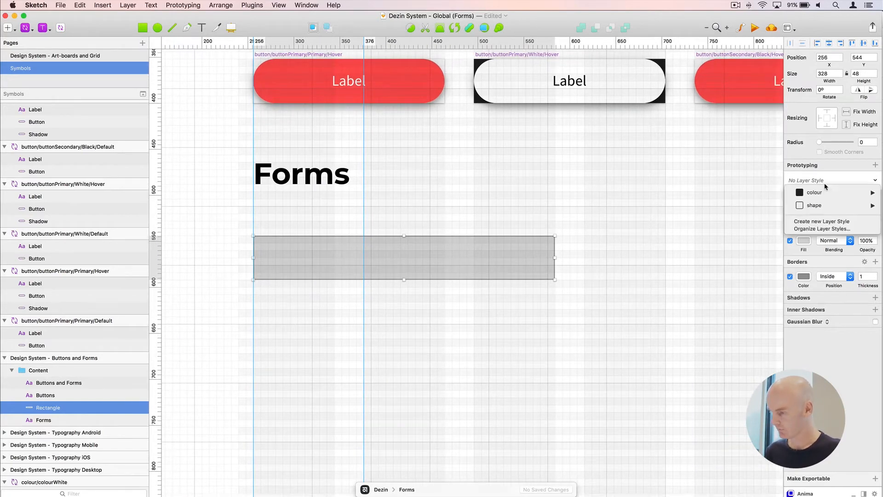
pyautogui.moveTo(822, 209)
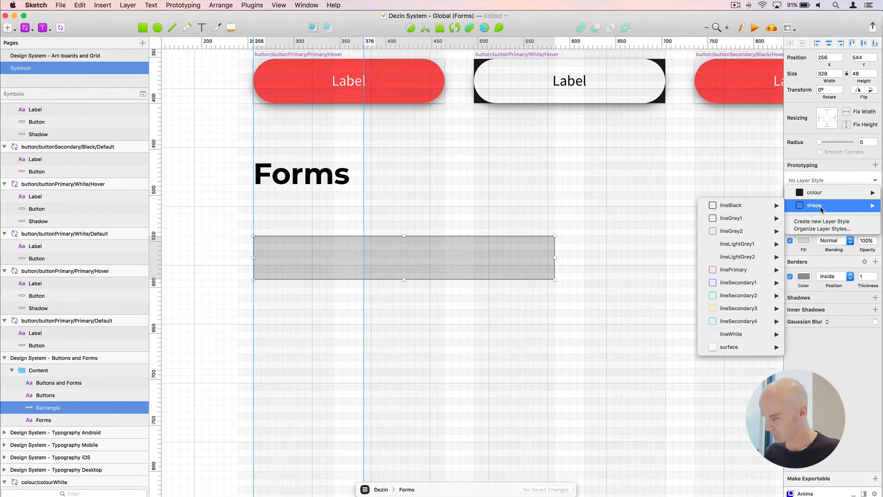
pyautogui.moveTo(766, 205)
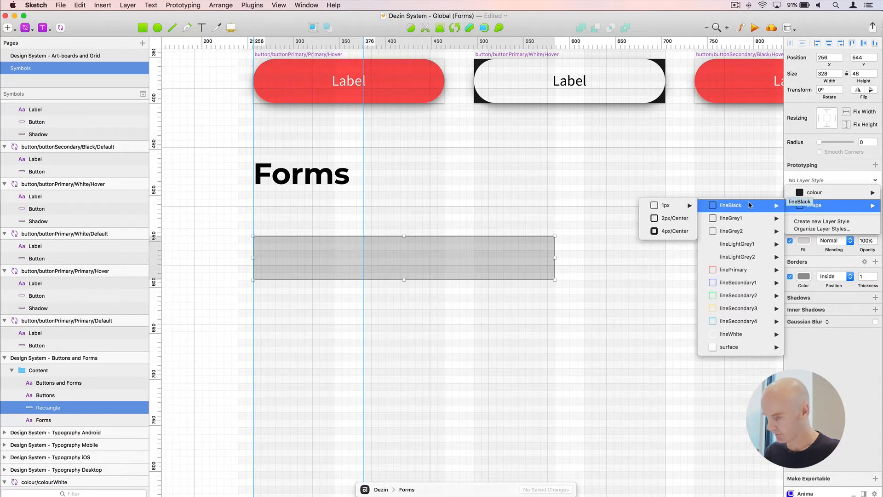
pyautogui.moveTo(736, 232)
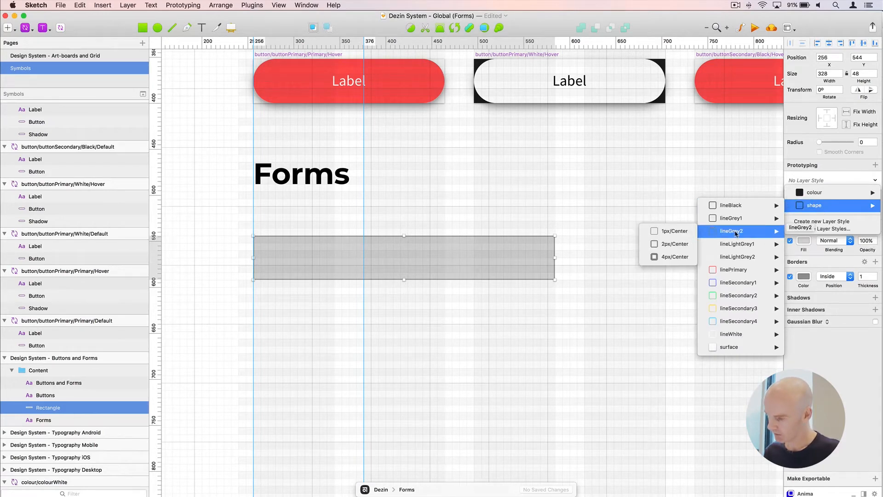
pyautogui.click(665, 231)
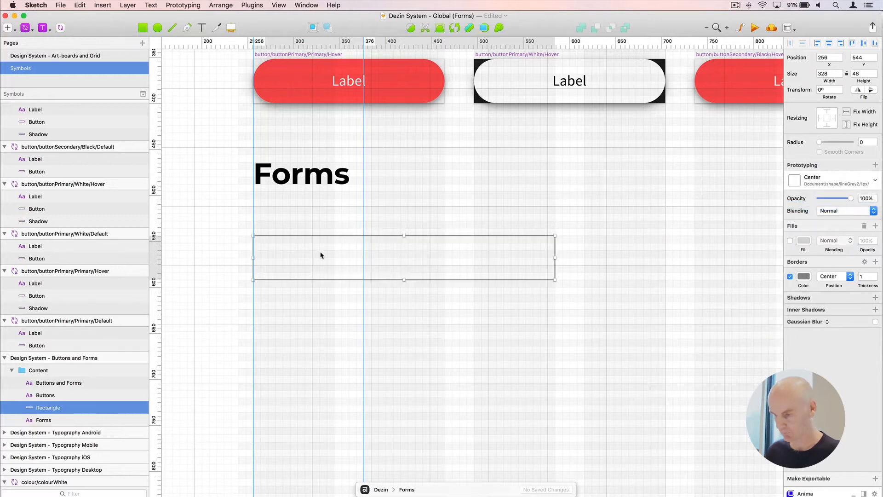
# Set the rectangle's corner radius to 4 and check its rounded corners up close
pyautogui.click(859, 142)
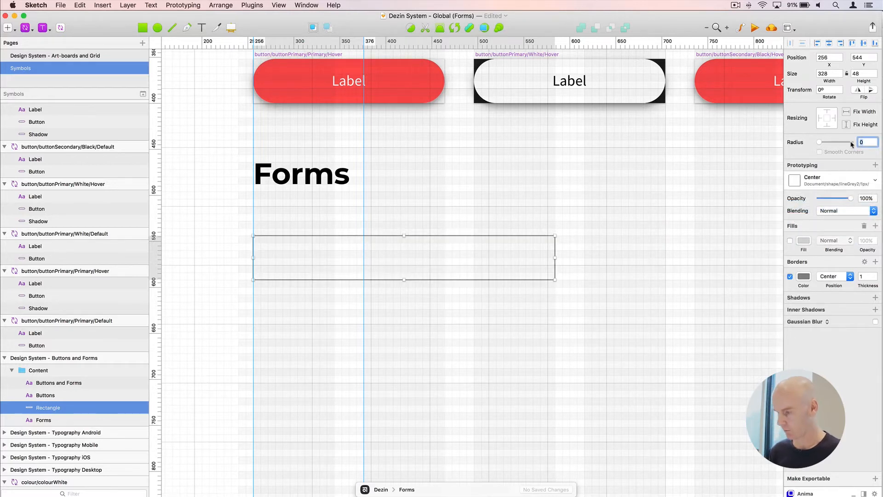
pyautogui.write('1')
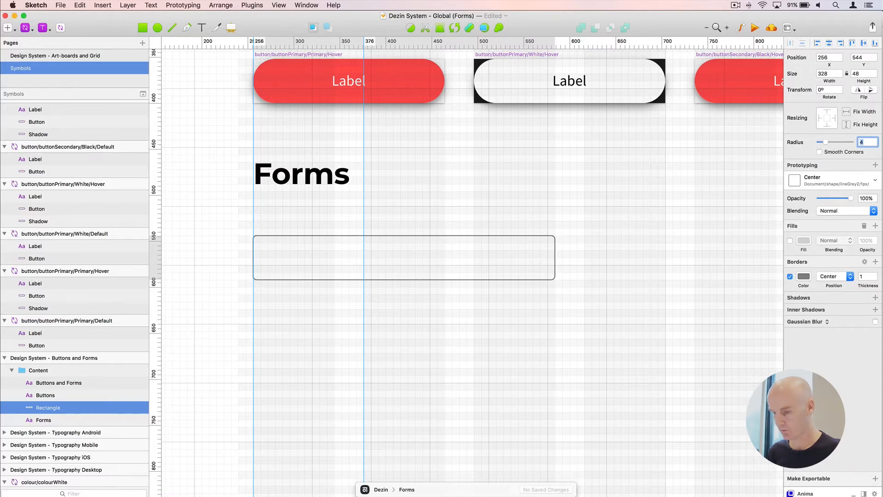
pyautogui.click(284, 234)
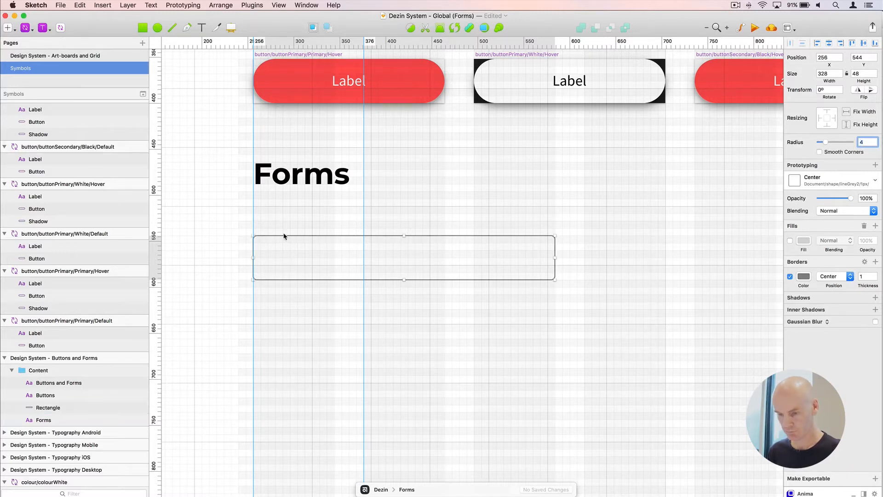
pyautogui.press('super+plus')
pyautogui.moveTo(473, 251); pyautogui.dragTo(551, 262)
pyautogui.hscroll(-5, 551, 262)
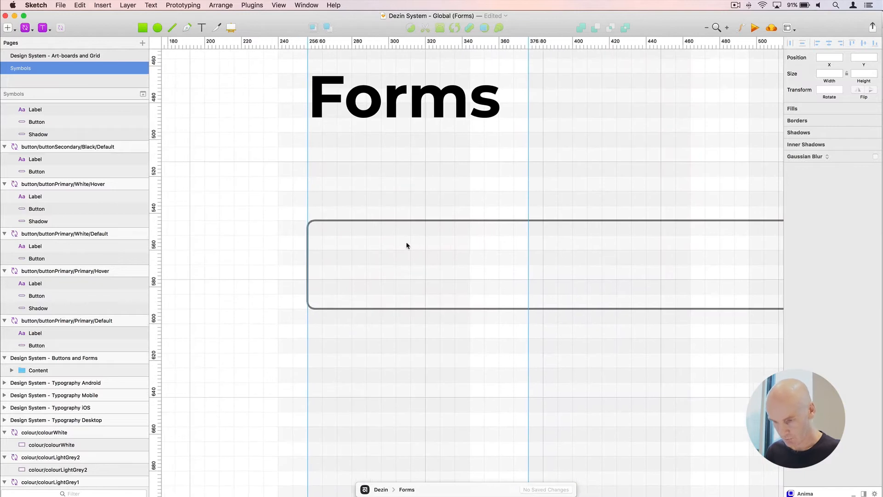
pyautogui.click(335, 221)
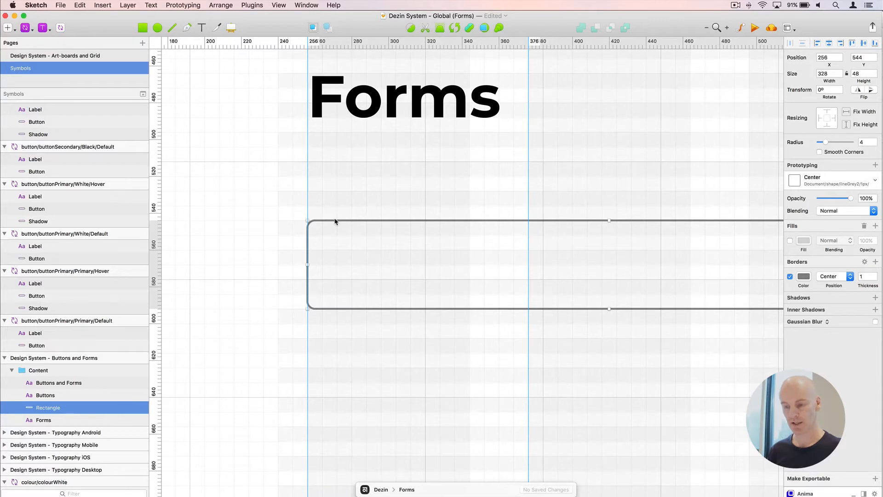
pyautogui.press('super+minus')
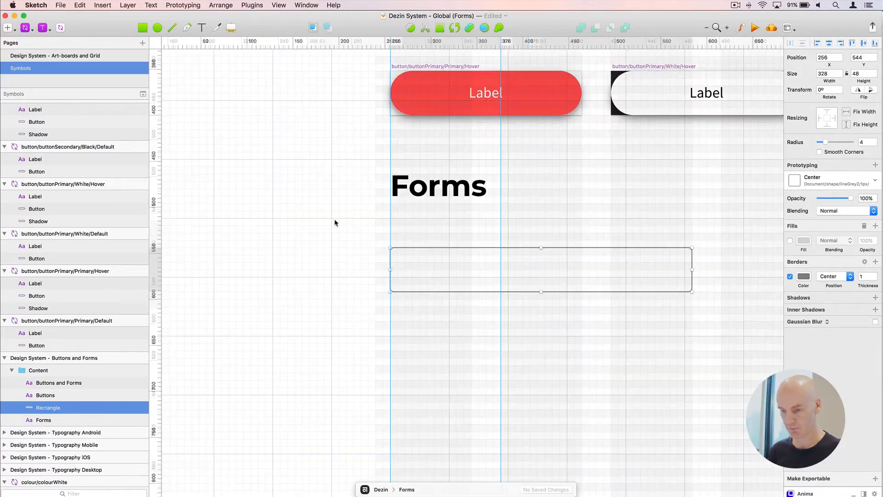
# Apply the shape/lineBlack/4px/Center layer style to the third black line in the Shapes section
pyautogui.click(339, 205)
pyautogui.press('super+minus')
pyautogui.moveTo(389, 200); pyautogui.dragTo(380, 217)
pyautogui.scroll(15, 380, 217)
pyautogui.hscroll(4, 380, 217)
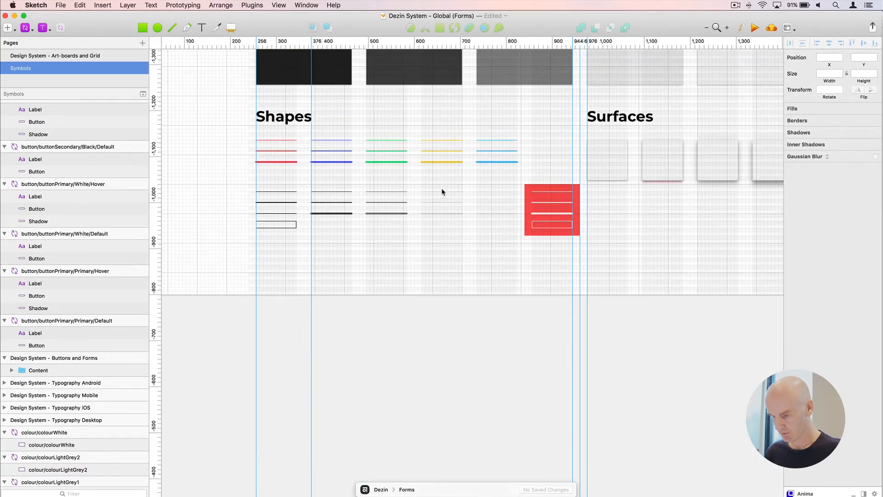
pyautogui.click(393, 192)
pyautogui.press('super+plus')
pyautogui.moveTo(484, 264); pyautogui.dragTo(502, 189)
pyautogui.click(263, 225)
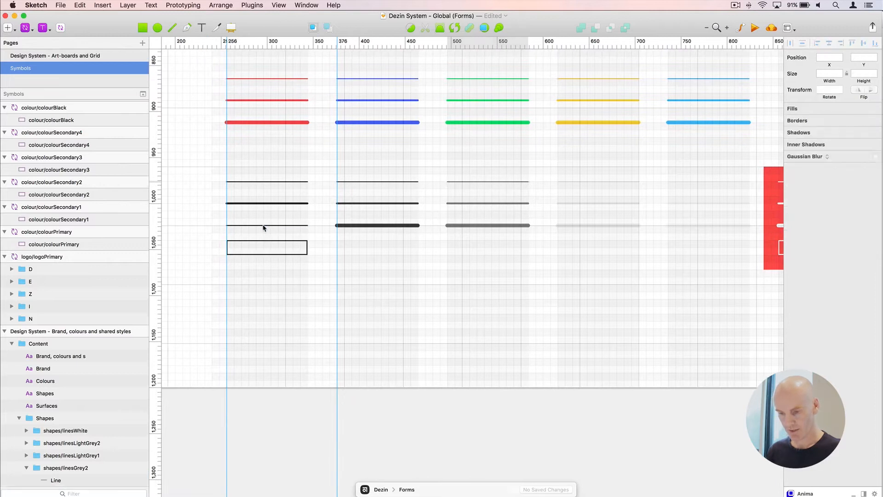
pyautogui.press('super+plus')
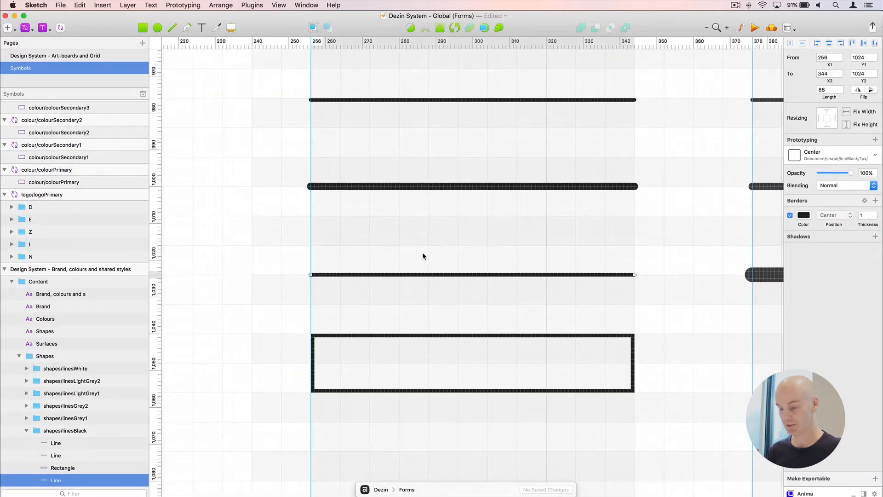
pyautogui.press('super+plus')
pyautogui.click(839, 152)
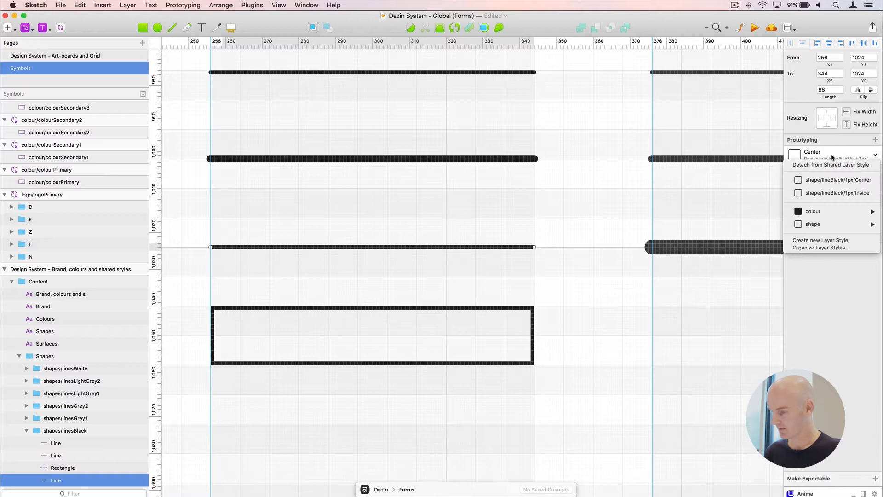
pyautogui.moveTo(813, 224)
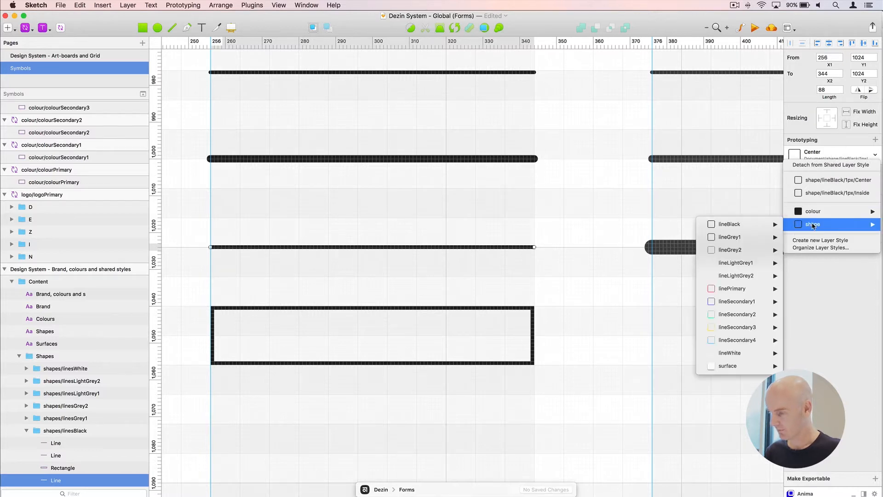
pyautogui.moveTo(730, 224)
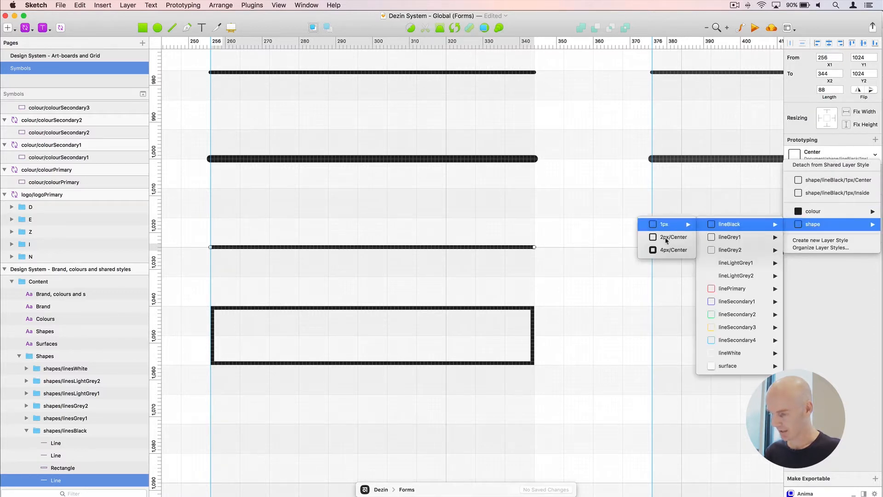
pyautogui.click(318, 276)
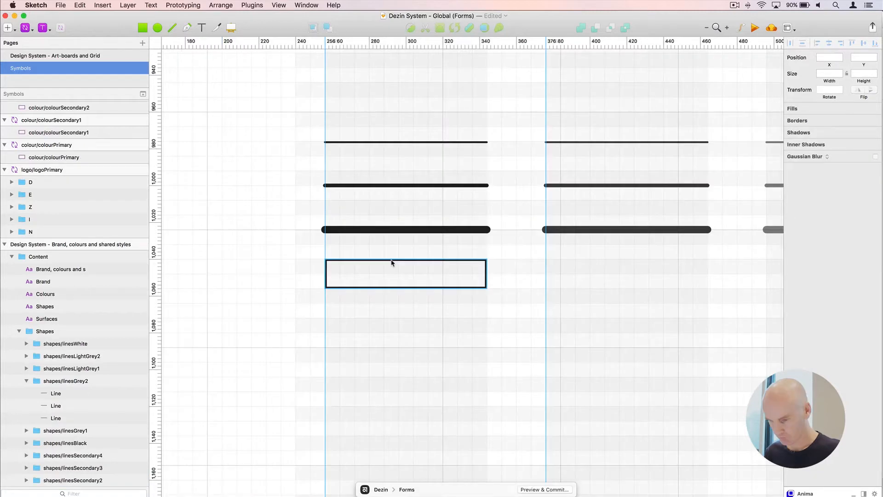
# Copy the black outlined rectangle into the shapes/linesGrey2 group and place it below the grey lines at X 496, Y 1040
pyautogui.click(391, 260)
pyautogui.hscroll(10, 393, 251)
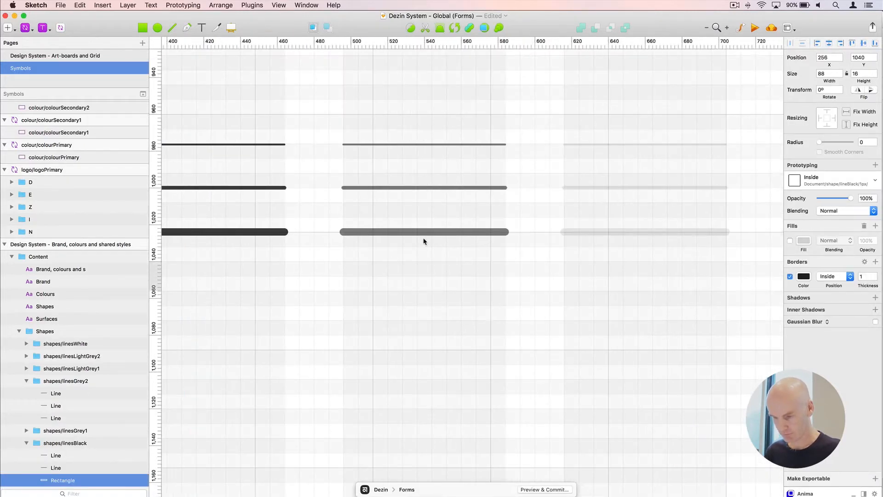
pyautogui.click(423, 232)
pyautogui.press('super+v')
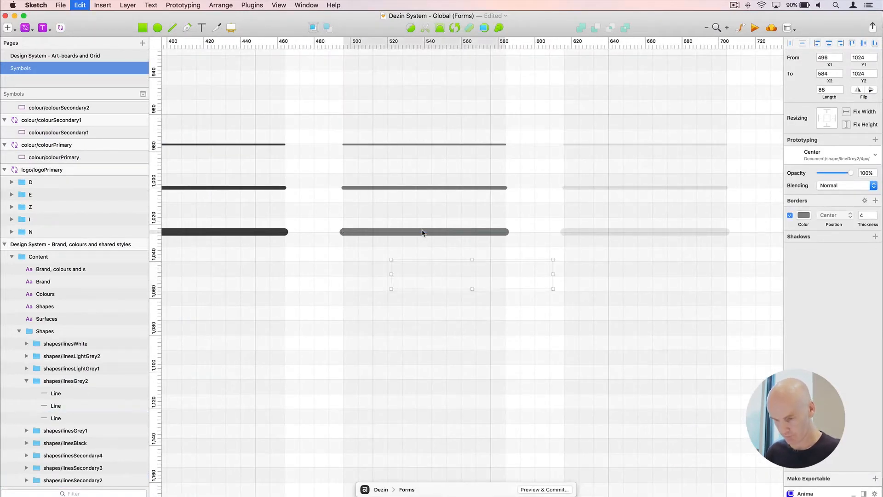
pyautogui.hotkey('shift', 'Left')
pyautogui.hotkey('shift', 'Left')
pyautogui.hotkey('shift', 'Left')
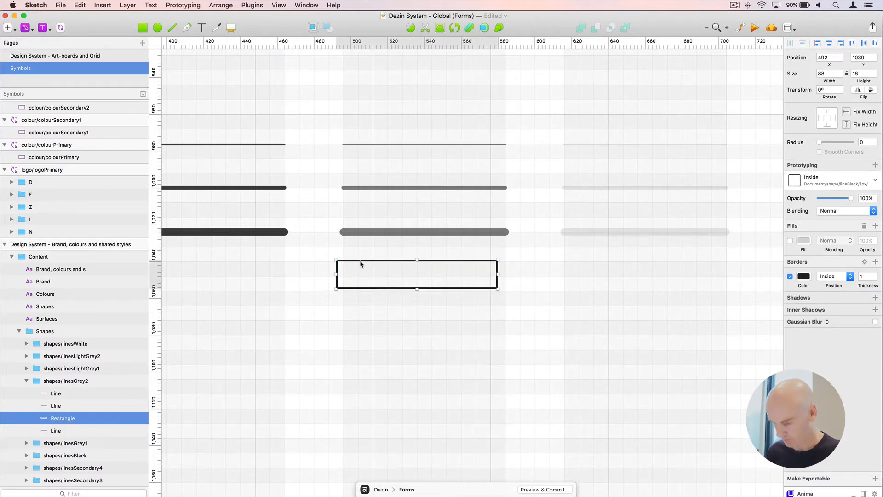
pyautogui.scroll(5, 361, 264)
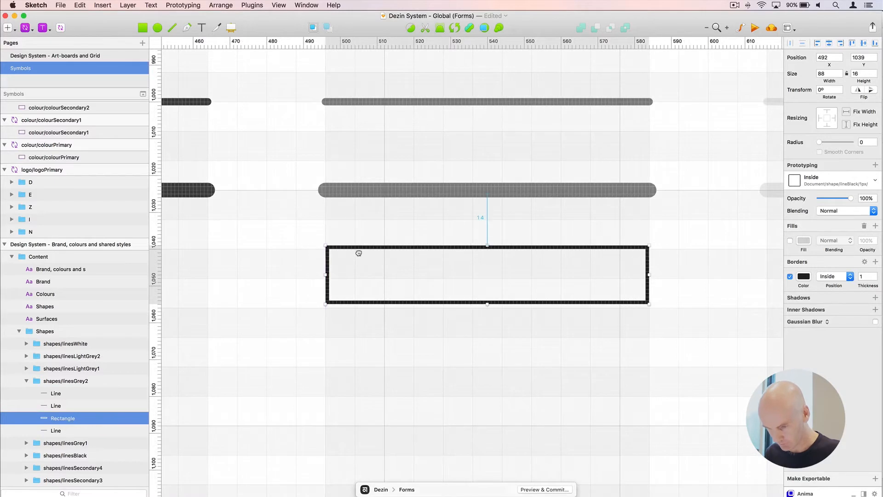
pyautogui.moveTo(358, 254); pyautogui.dragTo(359, 257)
pyautogui.scroll(-5, 358, 256)
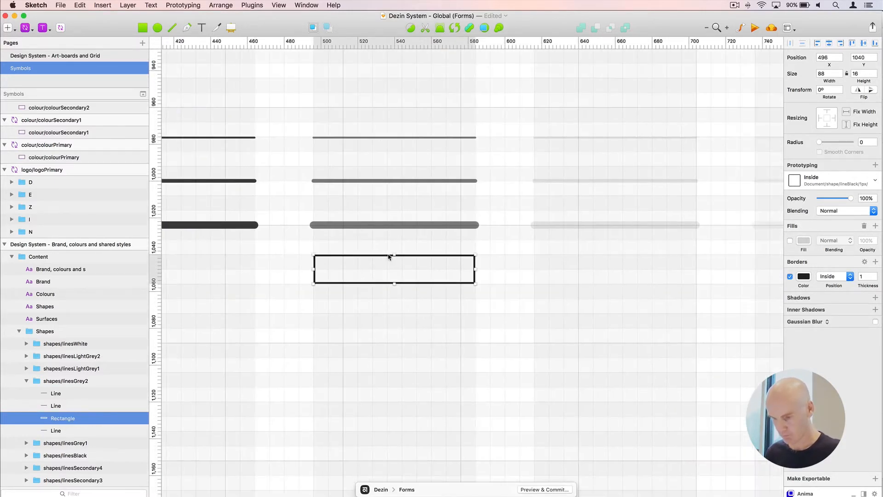
# Recolour the copied rectangle's border to the mid grey of the lines above it
pyautogui.click(804, 277)
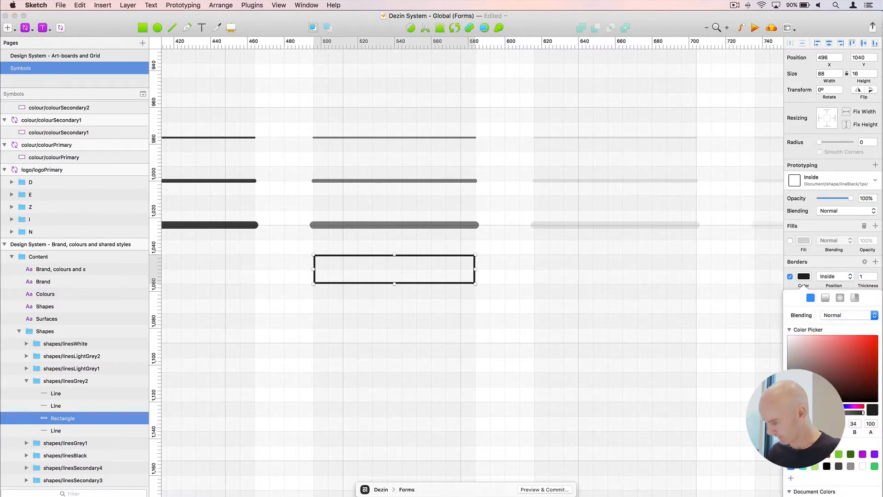
pyautogui.moveTo(788, 392); pyautogui.dragTo(788, 367)
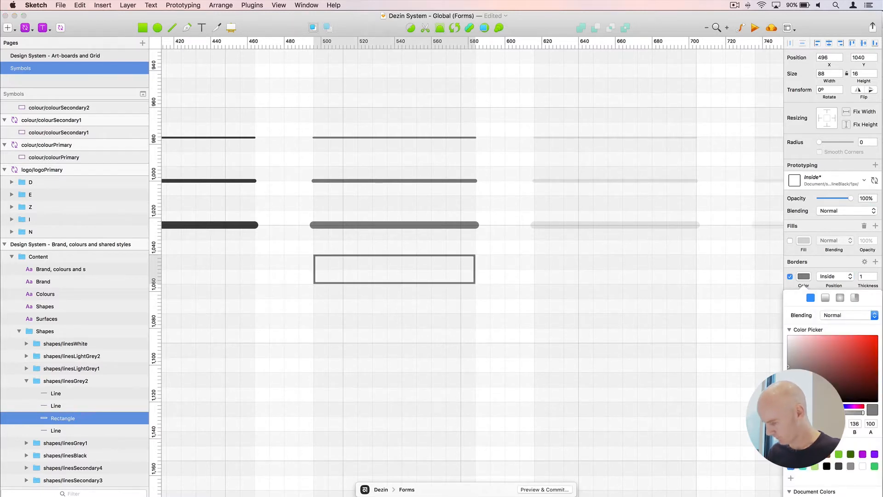
pyautogui.click(837, 189)
# Create a new layer style from the grey rectangle named shape/lineGrey2/1px/Inside
pyautogui.click(830, 183)
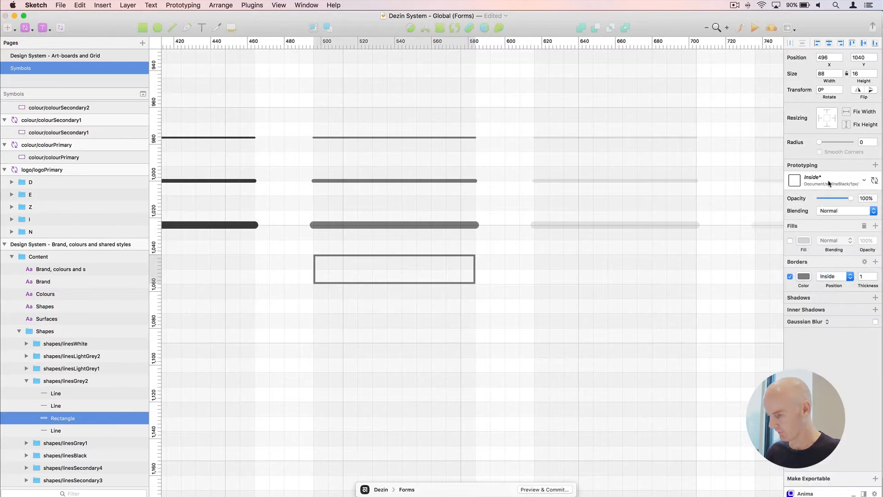
pyautogui.click(522, 277)
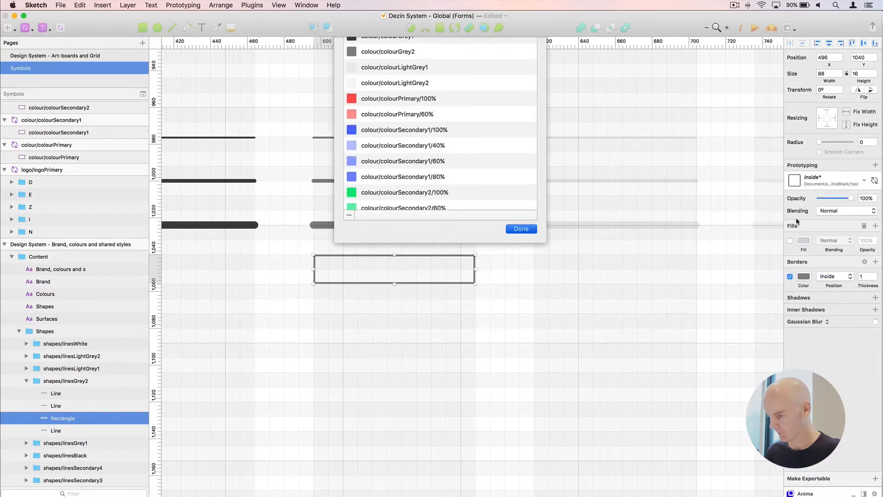
pyautogui.click(834, 185)
pyautogui.click(819, 269)
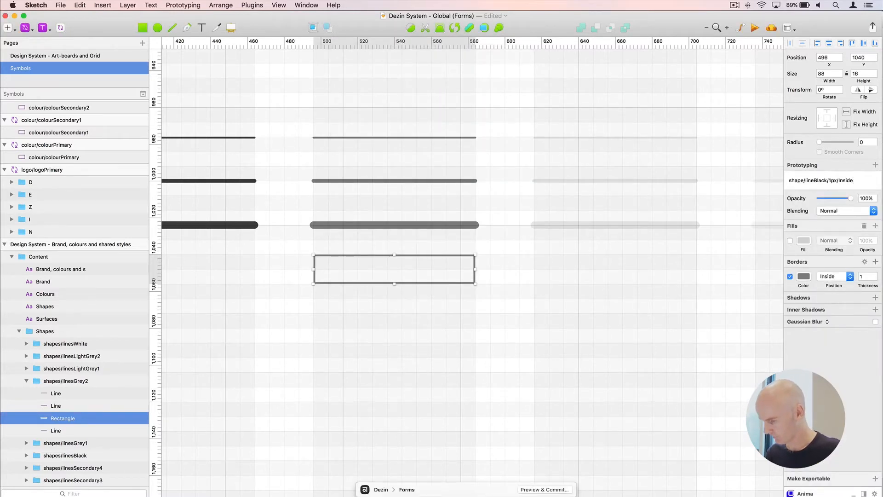
pyautogui.press('BackSpace')
pyautogui.press('BackSpace')
pyautogui.press('BackSpace')
pyautogui.press('BackSpace')
pyautogui.press('BackSpace')
pyautogui.write('Grey2')
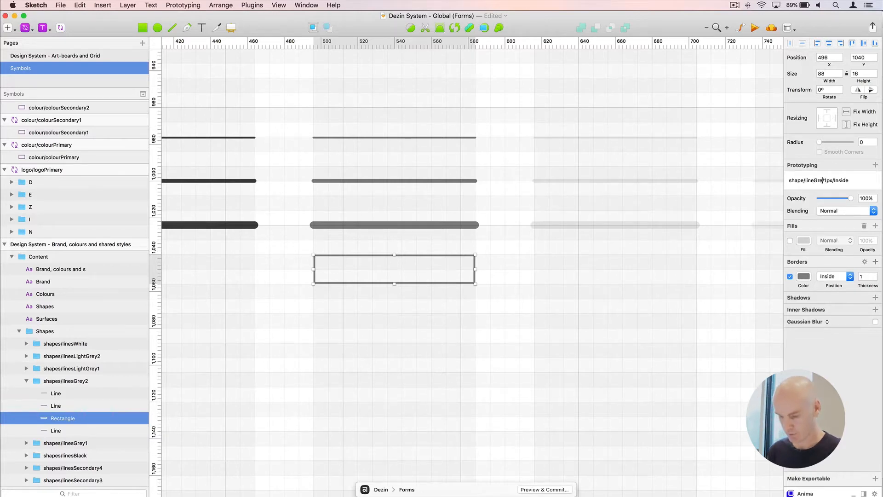
pyautogui.press('Return')
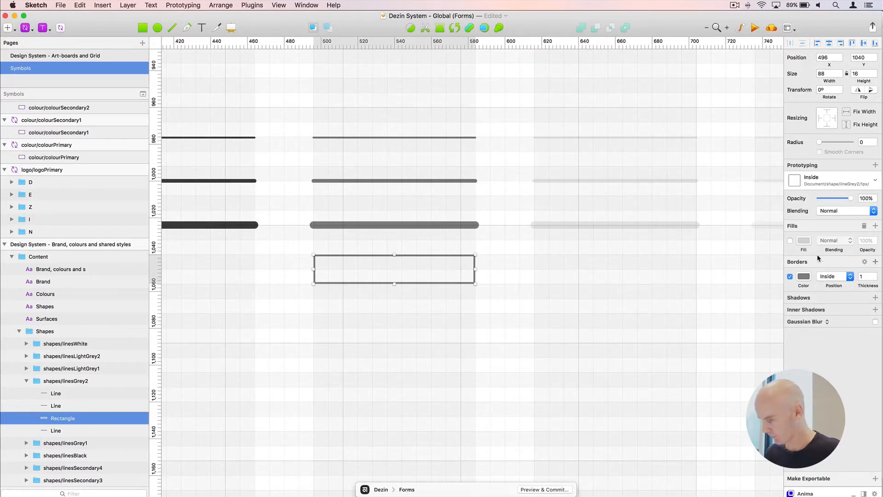
# Check for the Inside style under lineGrey2, 1px in the shape layer styles
pyautogui.click(831, 184)
pyautogui.moveTo(822, 252)
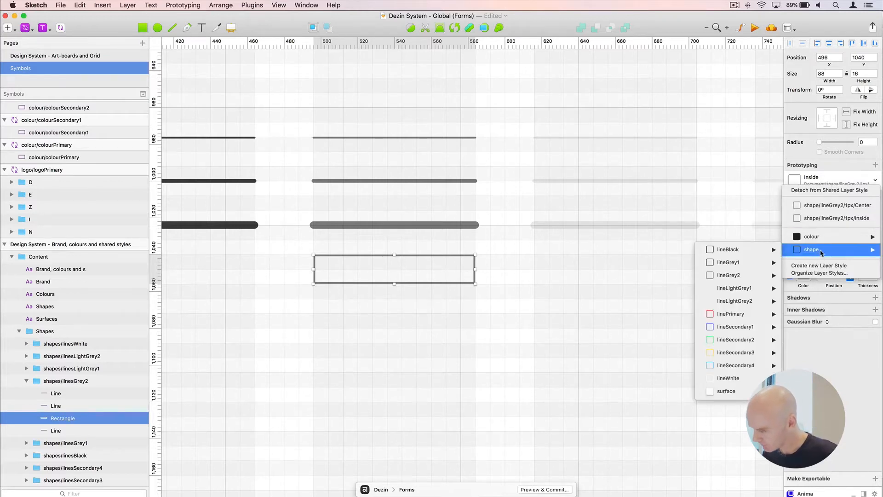
pyautogui.moveTo(731, 276)
pyautogui.moveTo(676, 277)
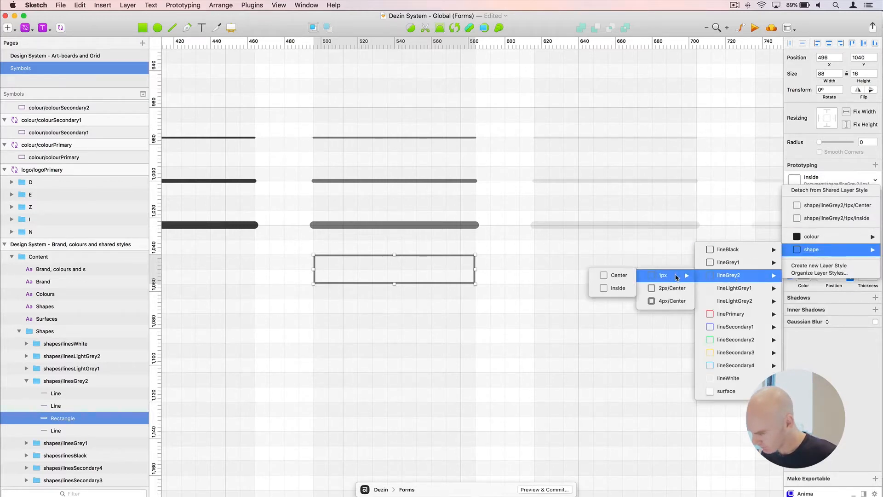
pyautogui.click(604, 293)
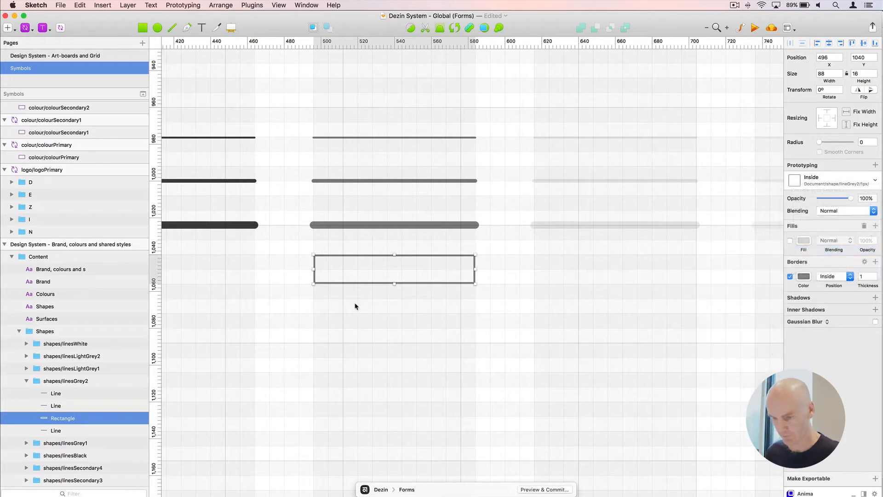
pyautogui.click(359, 302)
# Review the Shapes, Surfaces and Colours sections on the Brand, colours and shared styles artboard
pyautogui.press('super+minus')
pyautogui.hscroll(5, 448, 282)
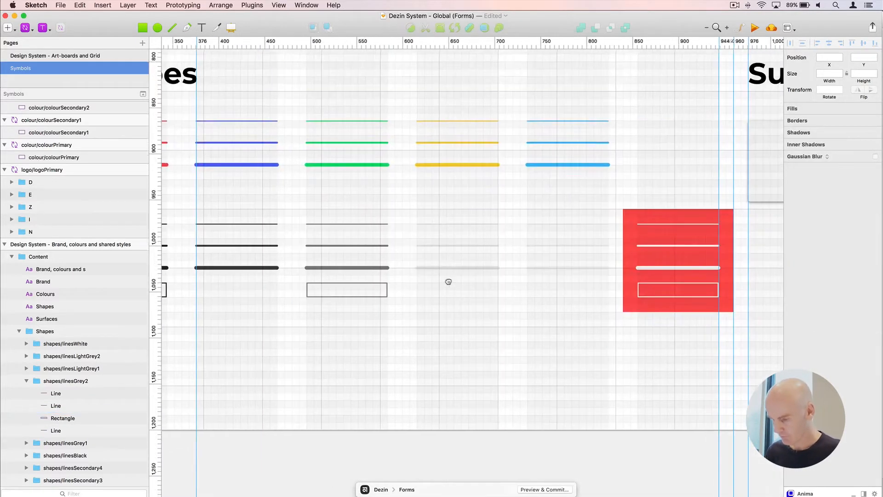
pyautogui.hscroll(1, 436, 295)
pyautogui.hscroll(2, 436, 295)
pyautogui.press('super+minus')
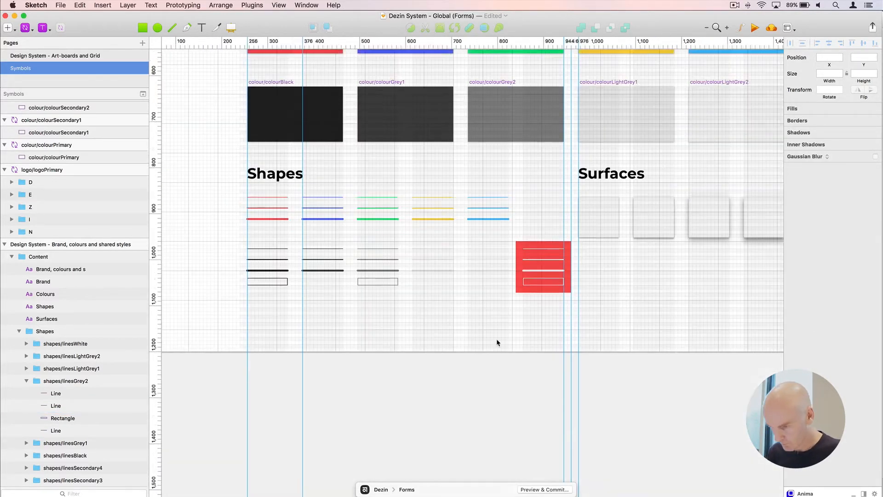
pyautogui.hscroll(3, 496, 341)
pyautogui.scroll(4, 529, 277)
pyautogui.hscroll(3, 529, 277)
pyautogui.hscroll(1, 509, 290)
pyautogui.scroll(1, 509, 290)
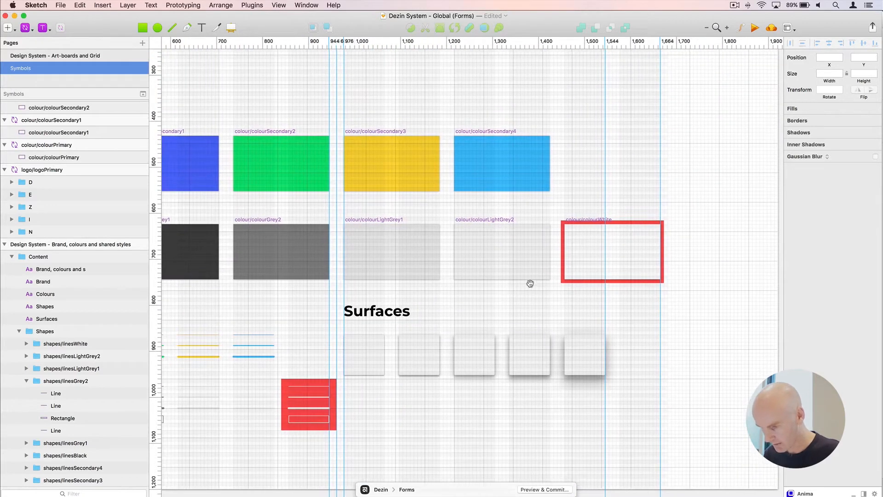
pyautogui.hscroll(-5, 529, 282)
pyautogui.scroll(-2, 529, 282)
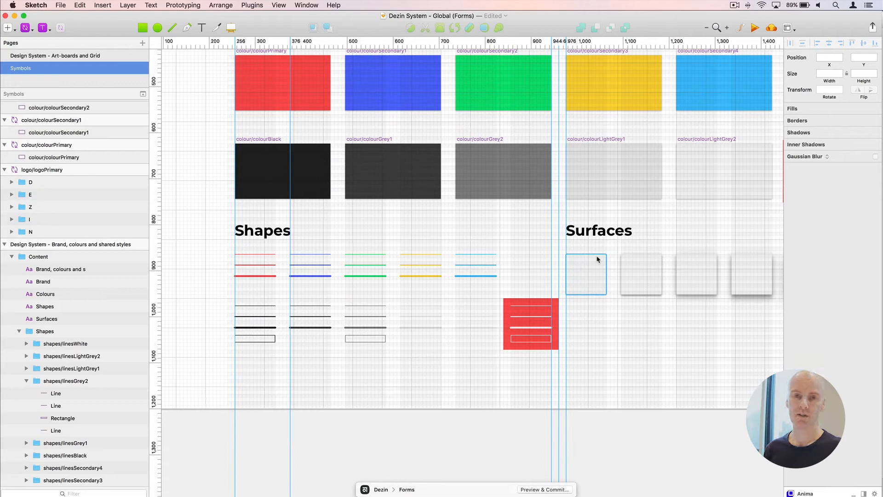
# Duplicate the colour/colourSecondary4 symbol into the empty space beside it, at X 1456, Y 432
pyautogui.moveTo(582, 223); pyautogui.dragTo(400, 239)
pyautogui.press('super+minus')
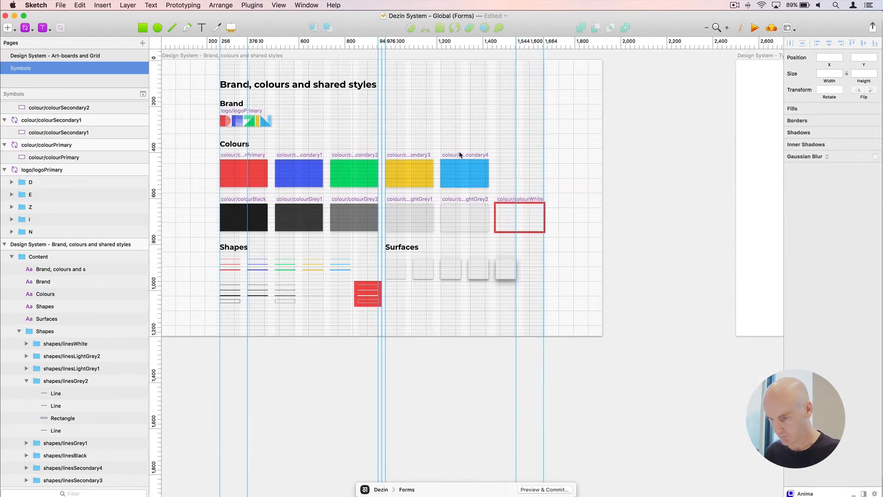
pyautogui.click(461, 153)
pyautogui.hotkey('ctrl', 'g')
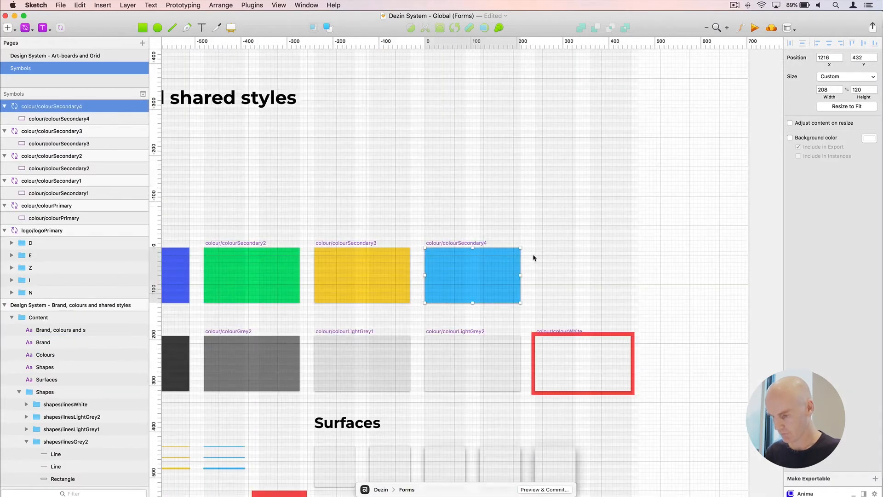
pyautogui.moveTo(551, 277); pyautogui.dragTo(454, 202)
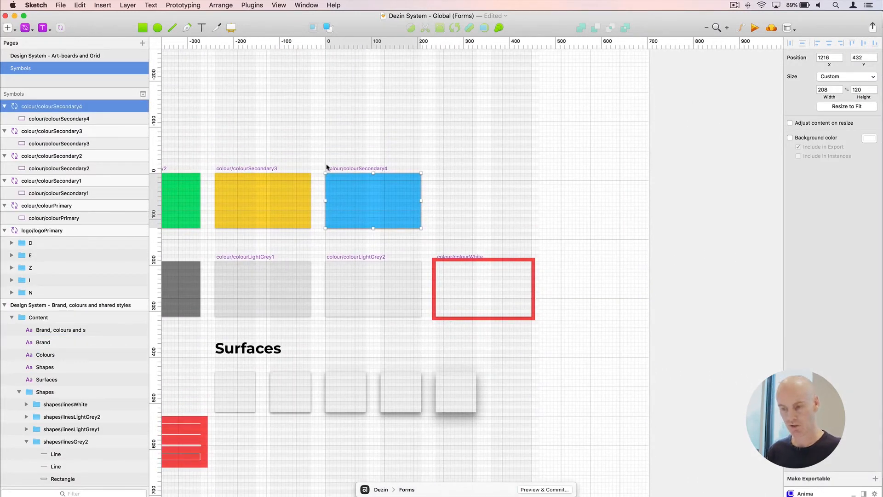
pyautogui.moveTo(335, 171); pyautogui.dragTo(444, 171)
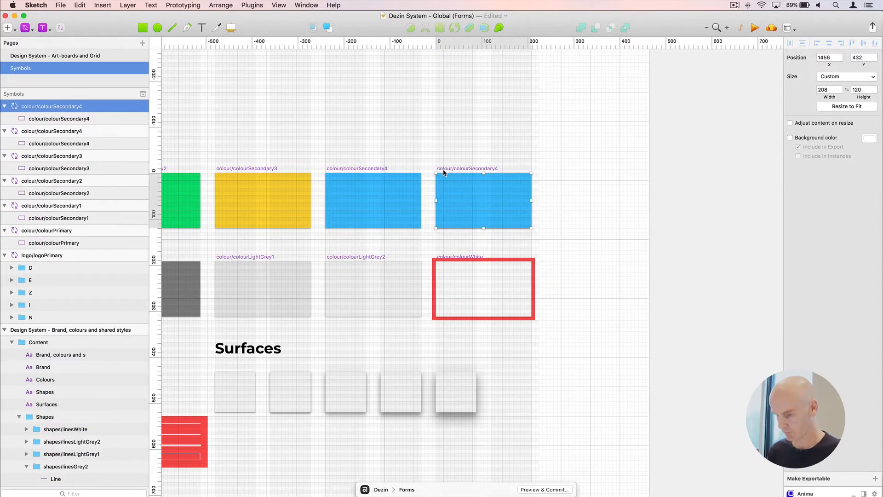
# Change the fill of the duplicated colour symbol's rectangle to pure red, RGB 255, 0, 0
pyautogui.press('super+plus')
pyautogui.hscroll(2, 432, 147)
pyautogui.click(441, 186)
pyautogui.click(804, 240)
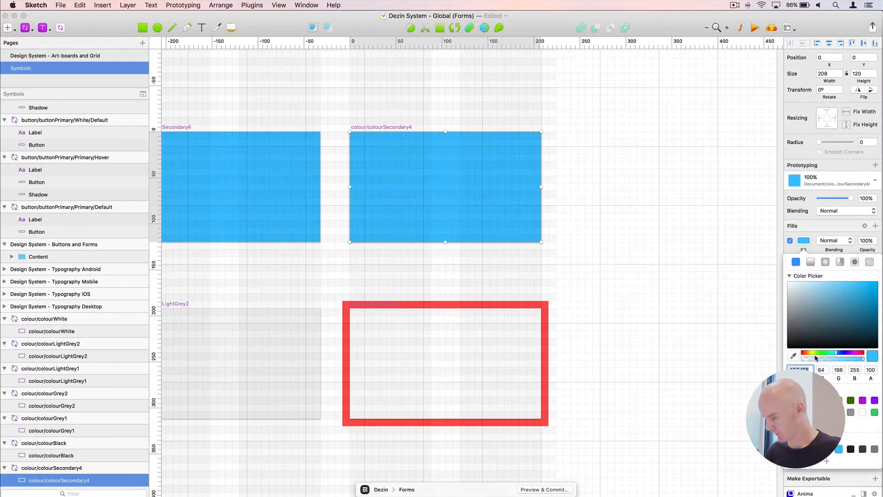
pyautogui.moveTo(820, 354); pyautogui.dragTo(796, 356)
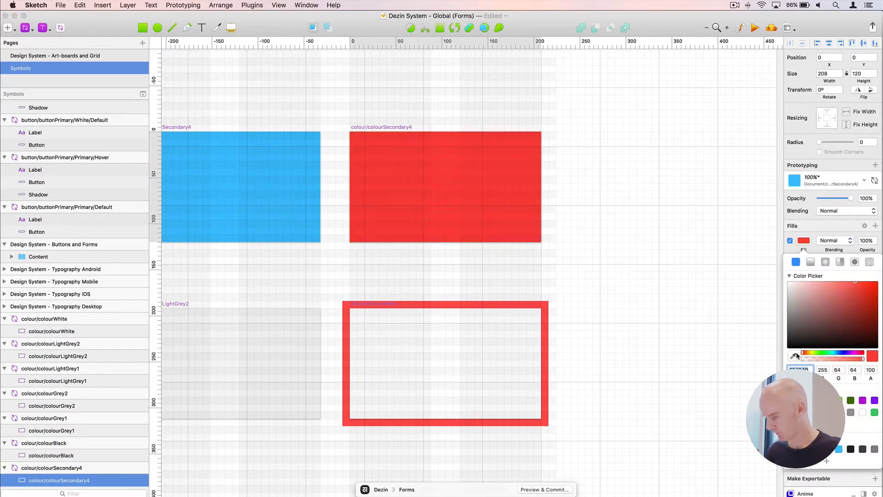
pyautogui.moveTo(858, 292); pyautogui.dragTo(878, 282)
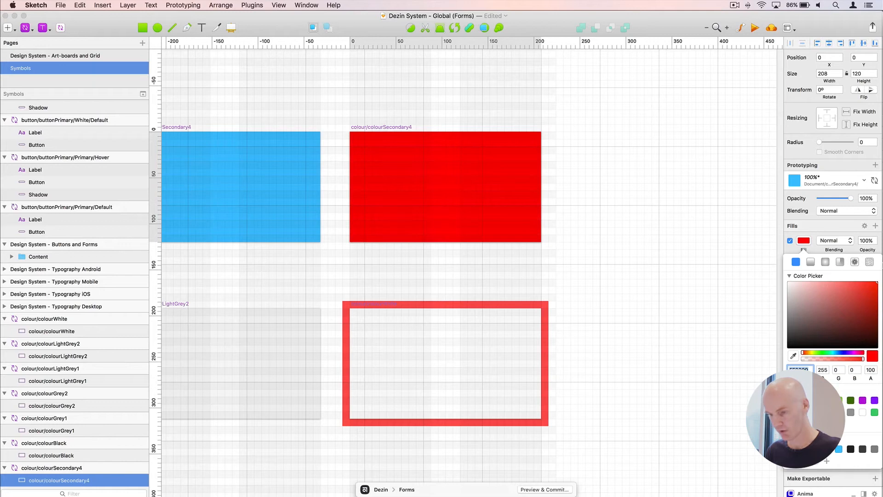
# Rename the red duplicated colour symbol to colour/colourUtilityRed
pyautogui.click(357, 127)
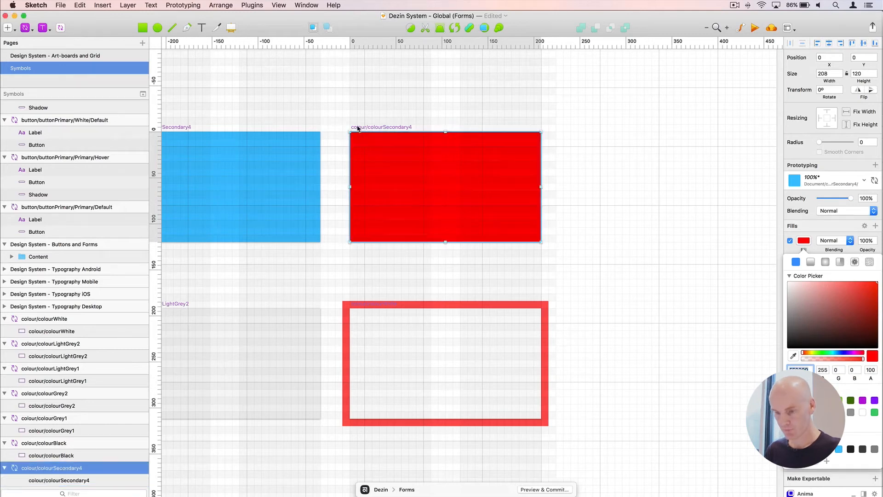
pyautogui.doubleClick(67, 468)
pyautogui.press('BackSpace')
pyautogui.press('BackSpace')
pyautogui.press('BackSpace')
pyautogui.press('BackSpace')
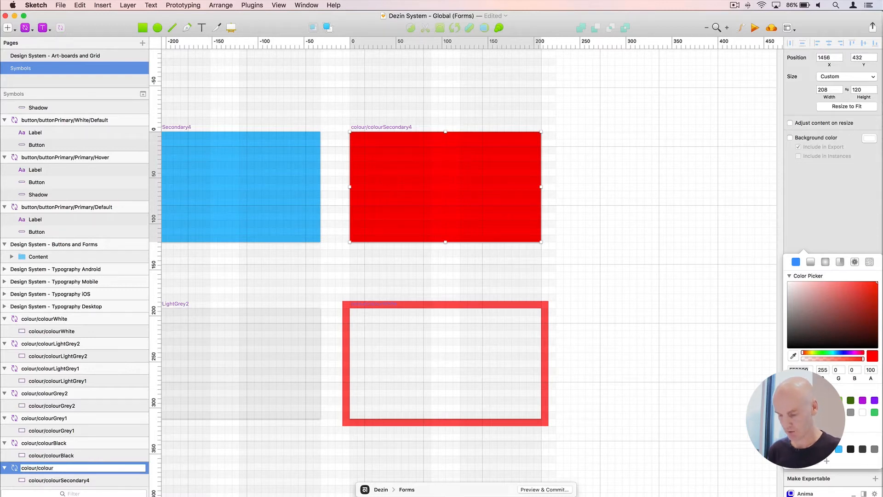
pyautogui.write('UtilityRed')
pyautogui.press('Return')
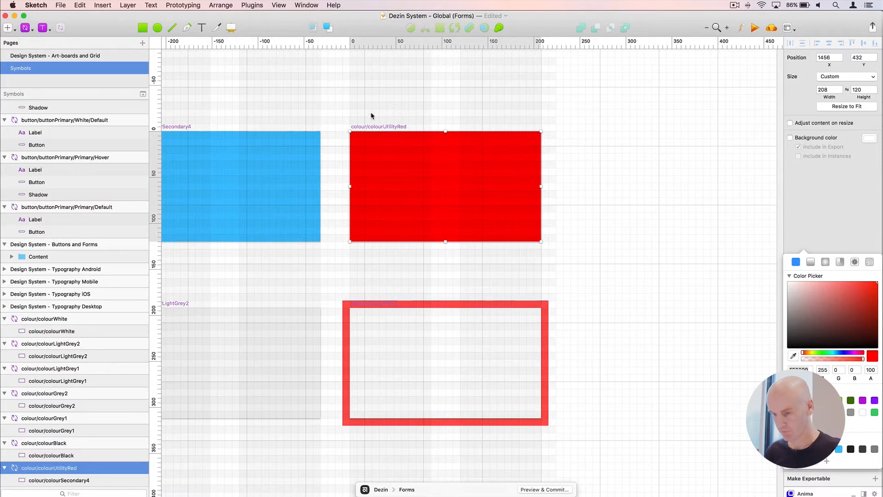
# Halve the colour/colourUtilityRed symbol artboard's size to 104 wide by 60 high
pyautogui.click(375, 128)
pyautogui.click(819, 90)
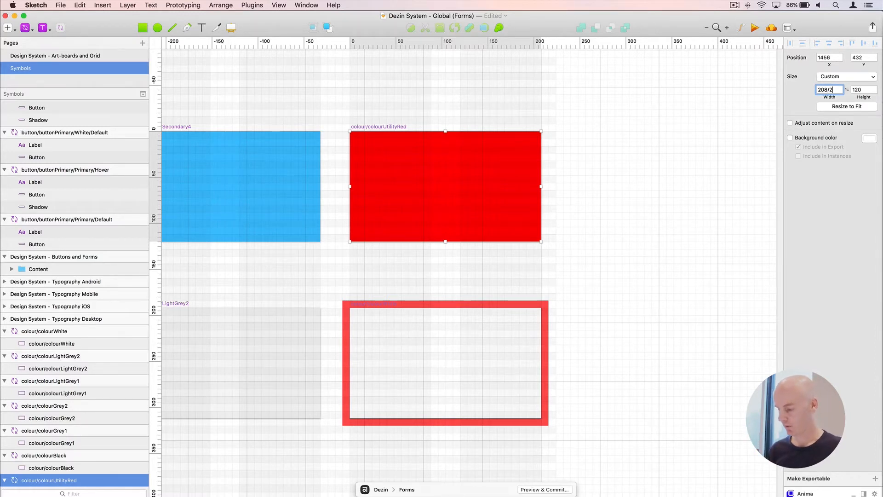
pyautogui.press('Return')
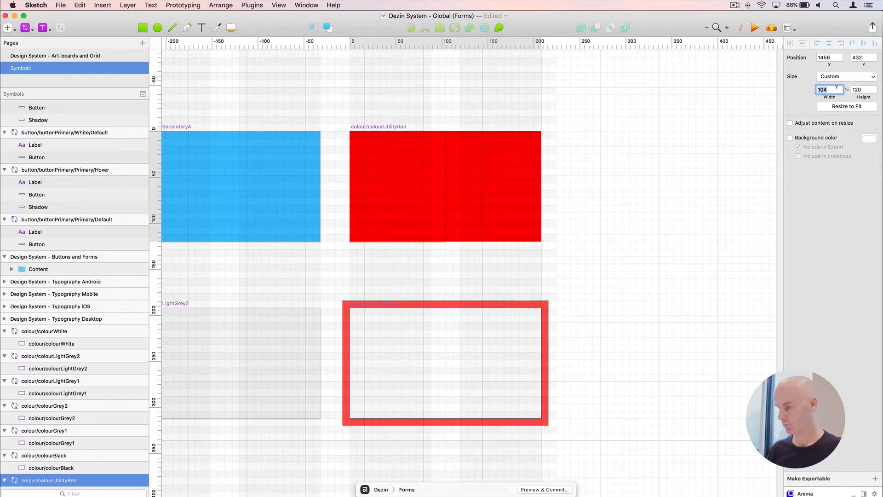
pyautogui.click(866, 88)
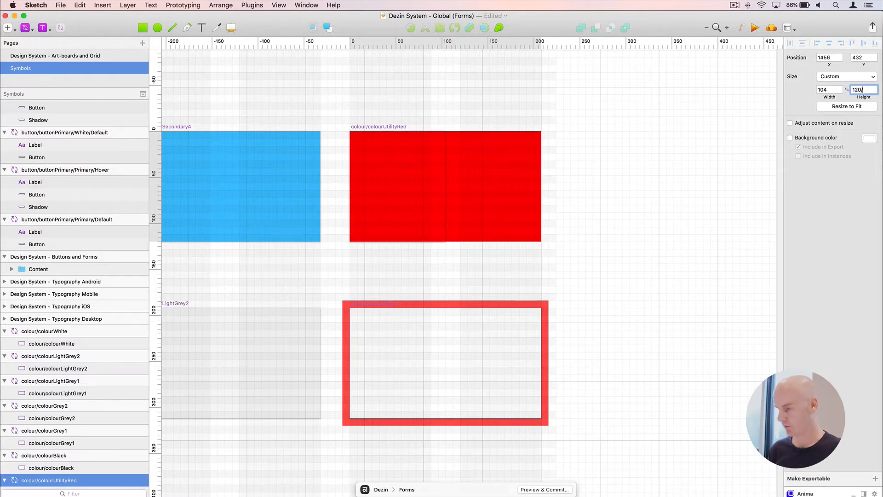
pyautogui.press('Return')
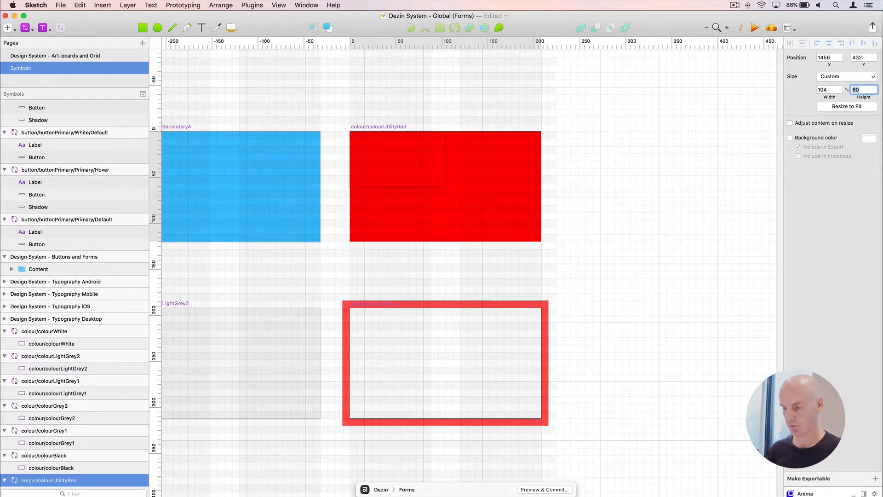
pyautogui.click(322, 115)
pyautogui.click(371, 128)
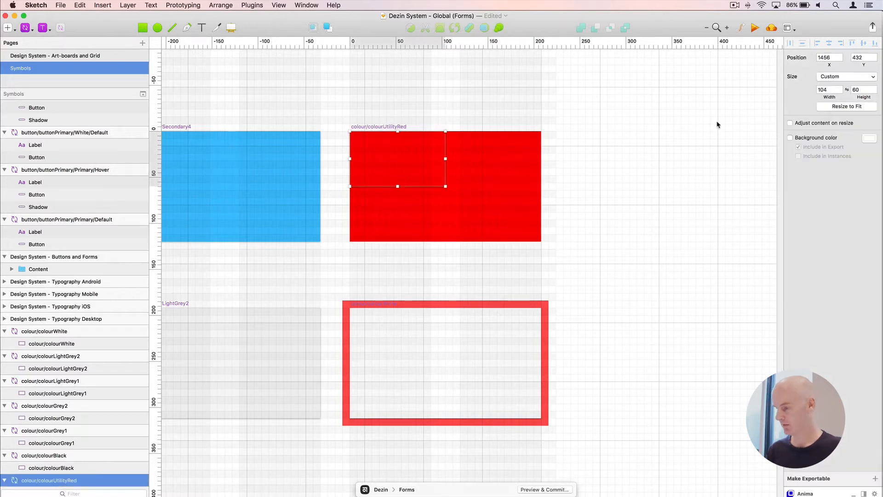
# Resize the red rectangle inside colour/colourUtilityRed to match its 104 by 60 artboard
pyautogui.click(471, 185)
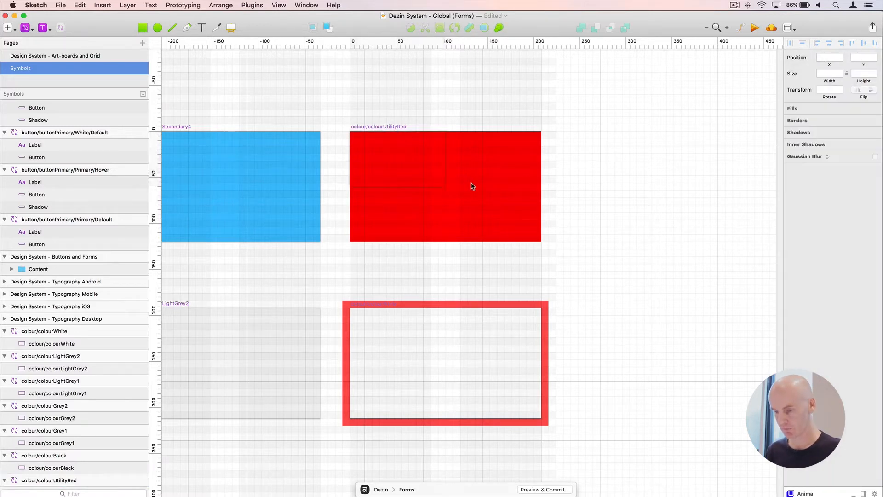
pyautogui.moveTo(541, 241); pyautogui.dragTo(445, 186)
pyautogui.click(373, 127)
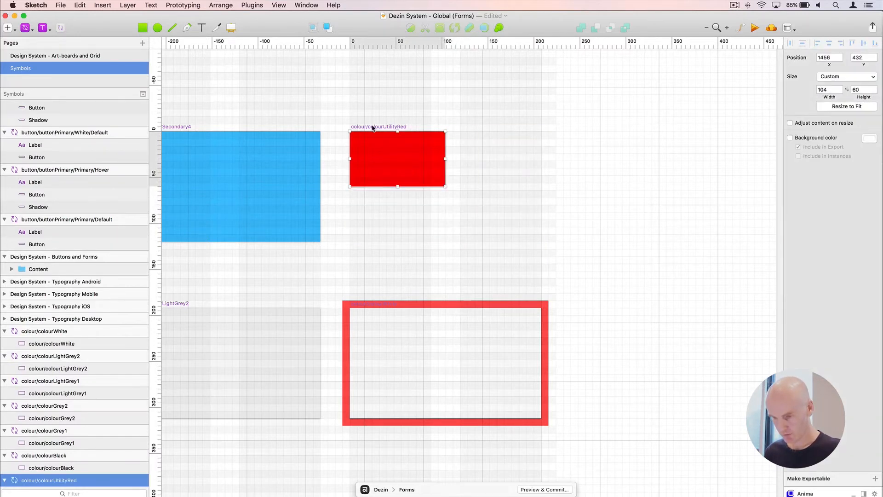
# Reduce the height of both the colour/colourUtilityRed artboard and its red rectangle to 56
pyautogui.press('super+plus')
pyautogui.moveTo(486, 238); pyautogui.dragTo(439, 133)
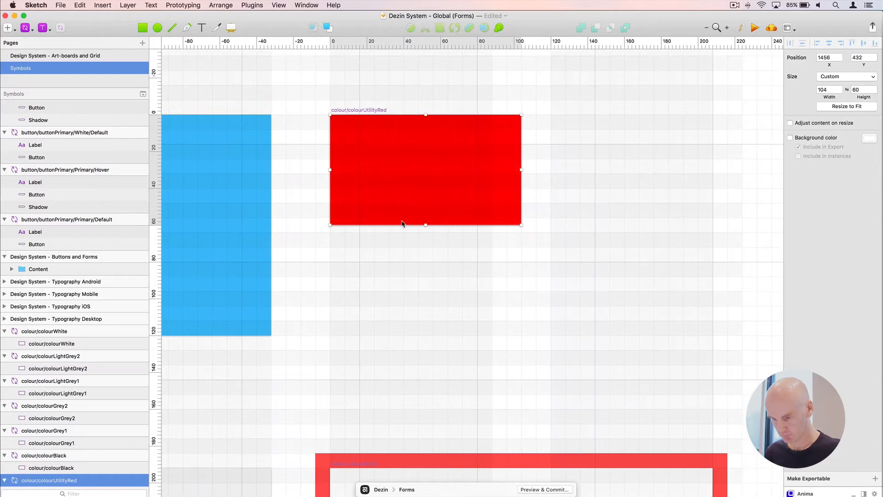
pyautogui.moveTo(425, 225); pyautogui.dragTo(425, 217)
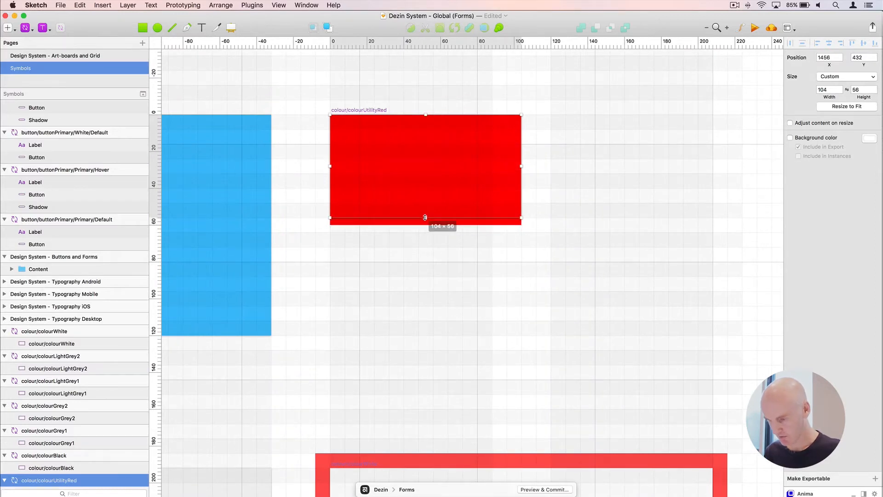
pyautogui.click(376, 141)
pyautogui.moveTo(428, 225); pyautogui.dragTo(425, 217)
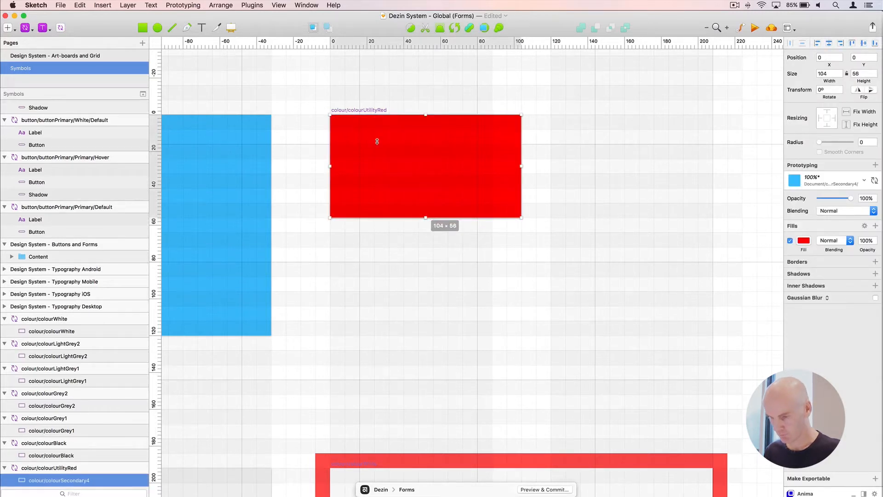
# Duplicate the colour/colourUtilityRed symbol directly below at Y 496 and rename the copy colour/colourUtilityGreen
pyautogui.click(345, 111)
pyautogui.moveTo(345, 111); pyautogui.dragTo(362, 229)
pyautogui.click(598, 210)
pyautogui.click(363, 229)
pyautogui.doubleClick(65, 470)
pyautogui.press('Right')
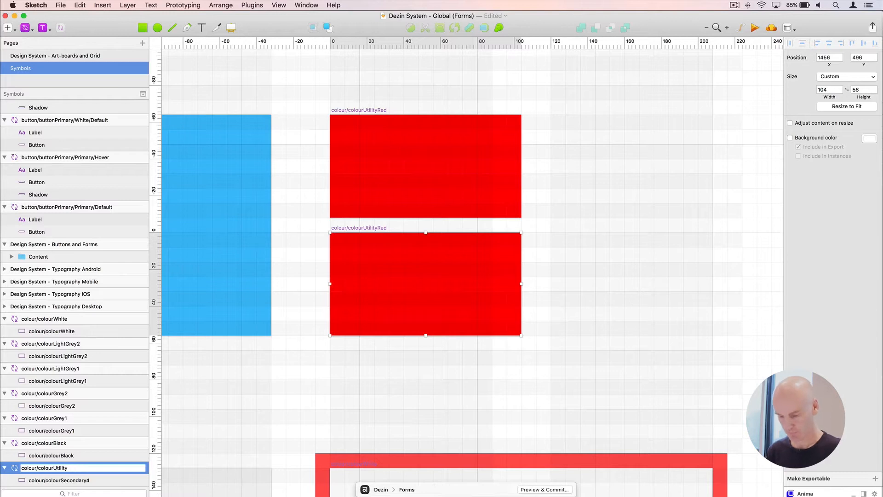
pyautogui.write('Green')
pyautogui.press('Return')
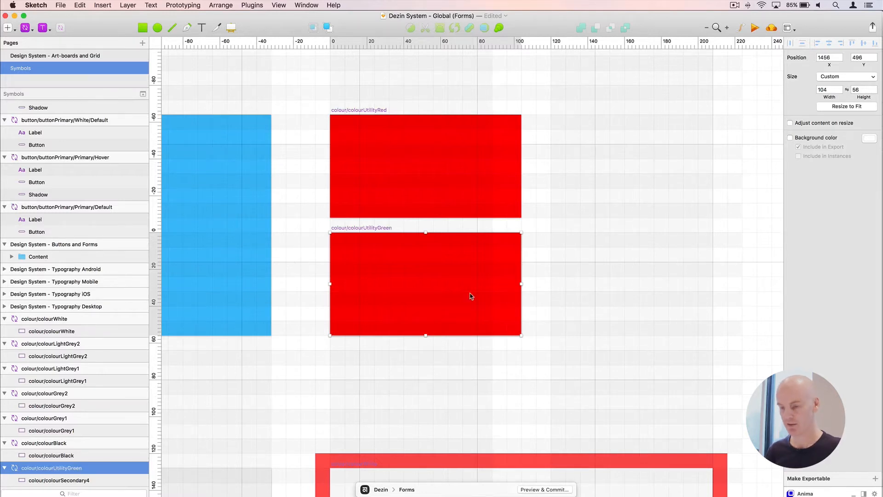
# Change the fill of the colour/colourUtilityGreen rectangle to the preset green, RGB 126, 211, 33
pyautogui.press('super+minus')
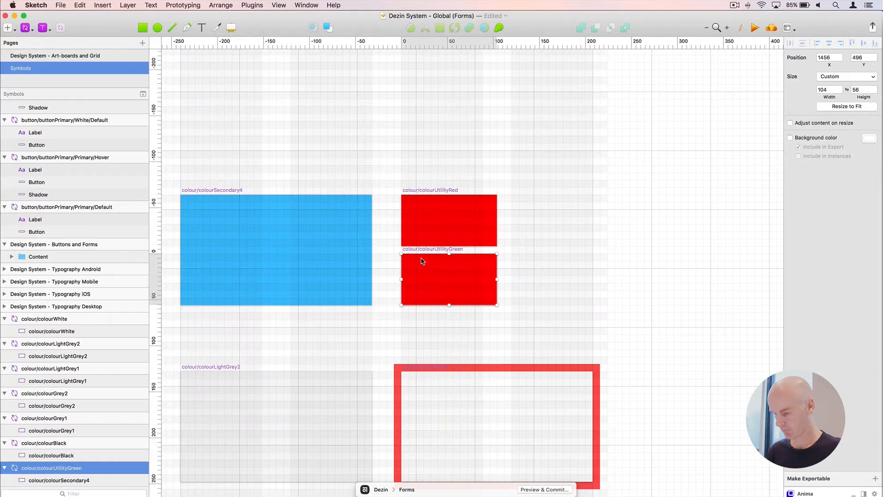
pyautogui.press('super+plus')
pyautogui.hscroll(3, 465, 257)
pyautogui.click(429, 256)
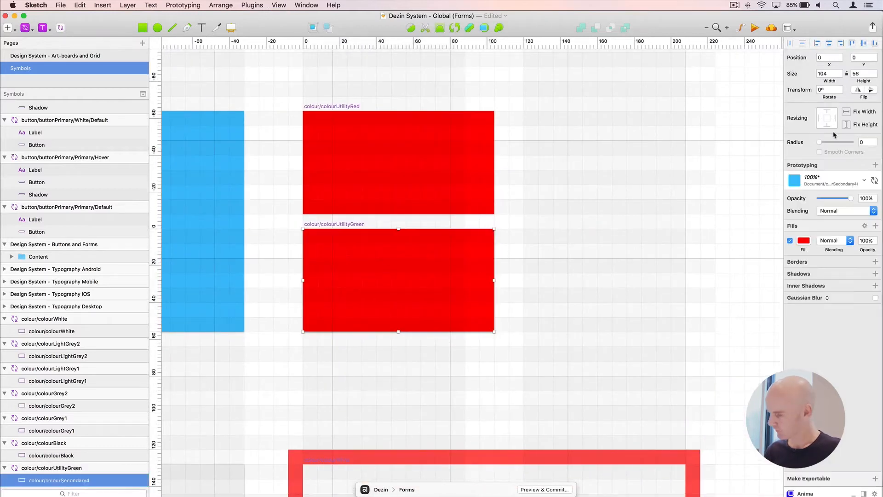
pyautogui.click(804, 241)
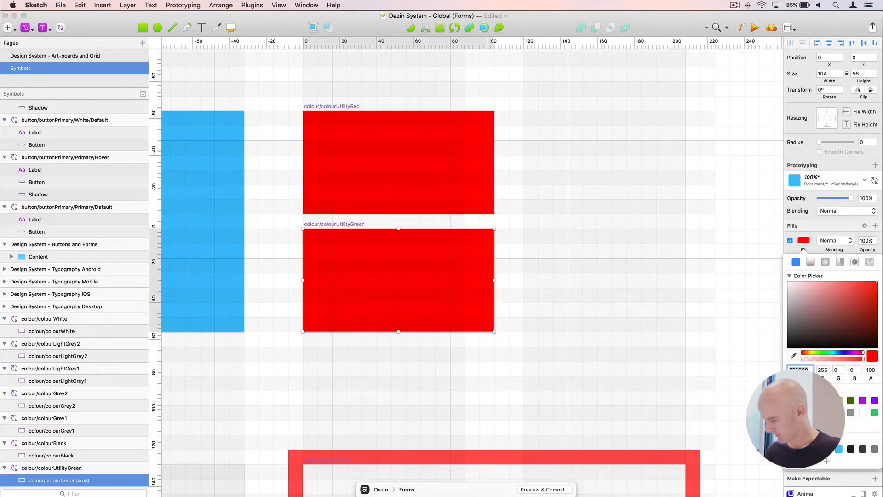
pyautogui.click(838, 400)
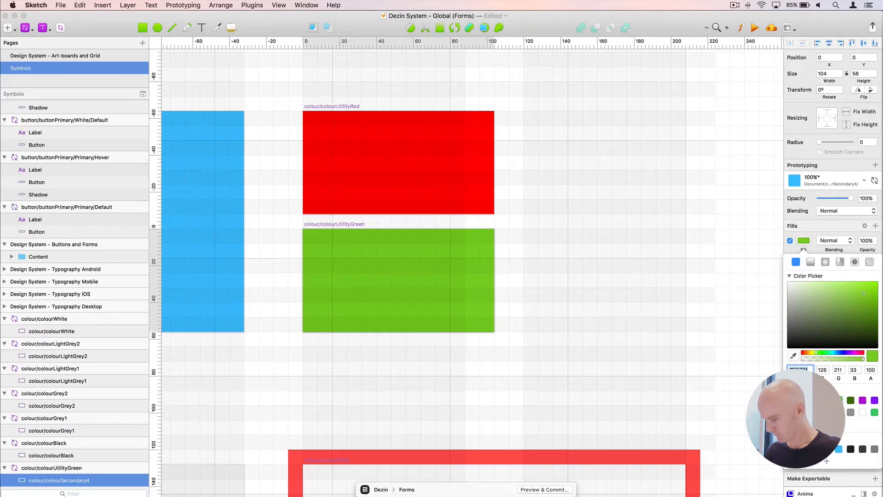
pyautogui.click(422, 267)
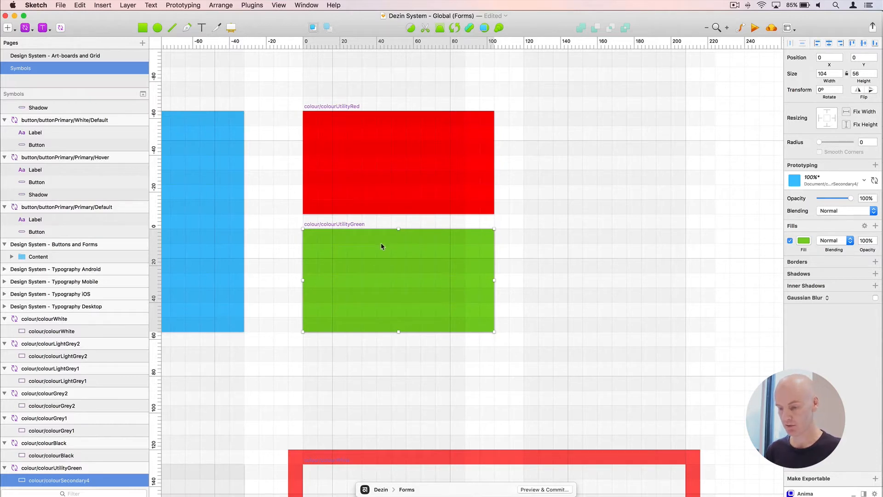
# Create a new shared layer style from the red utility rectangle, named colour/colourUtiliotyRed/100%
pyautogui.click(474, 167)
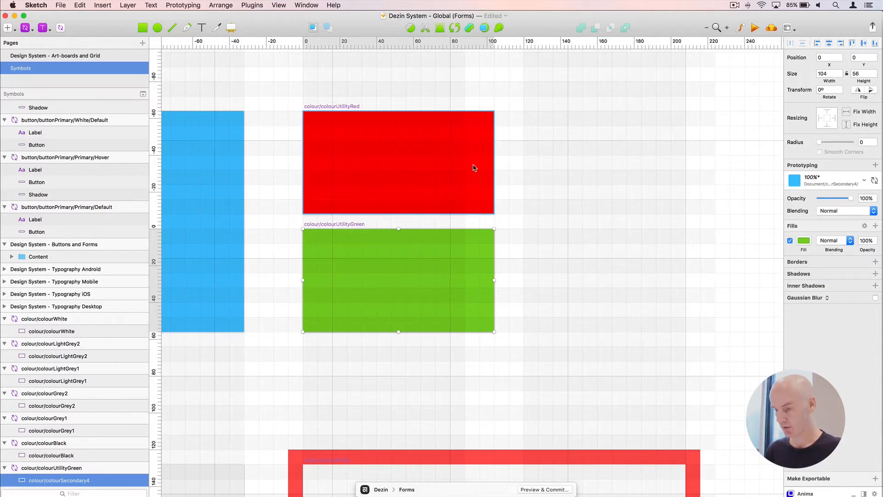
pyautogui.click(840, 179)
pyautogui.click(810, 265)
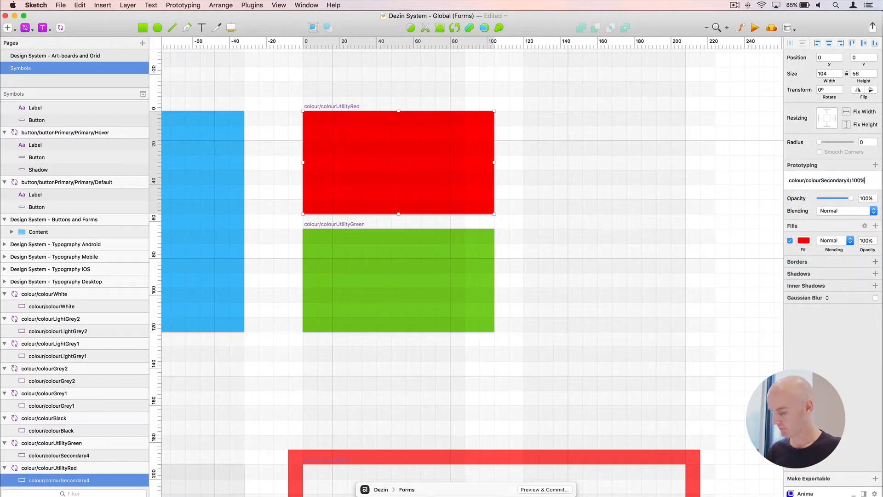
pyautogui.press('BackSpace')
pyautogui.press('BackSpace')
pyautogui.press('BackSpace')
pyautogui.press('BackSpace')
pyautogui.press('BackSpace')
pyautogui.press('BackSpace')
pyautogui.press('BackSpace')
pyautogui.press('BackSpace')
pyautogui.press('BackSpace')
pyautogui.press('BackSpace')
pyautogui.press('BackSpace')
pyautogui.write('rUtiliotyRed')
pyautogui.press('Return')
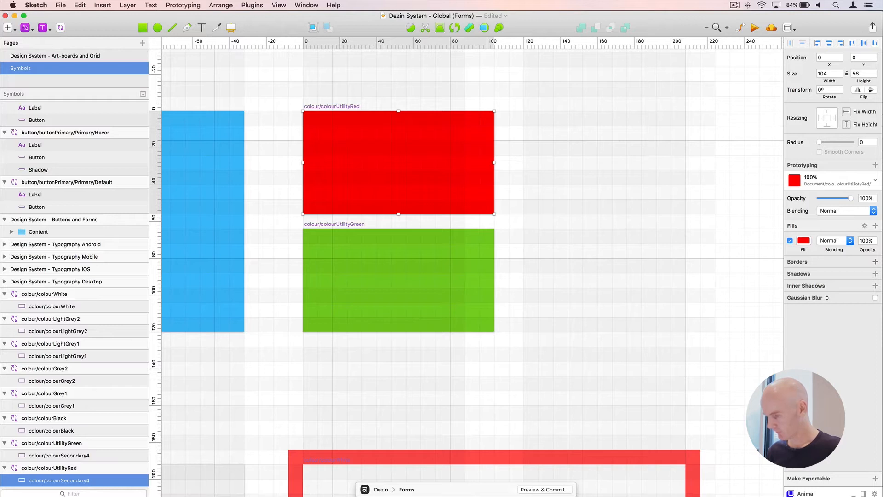
# Correct the misspelled red utility layer style's name to colour/colourUtilityRed/100%
pyautogui.click(828, 184)
pyautogui.click(819, 260)
pyautogui.scroll(-6, 407, 175)
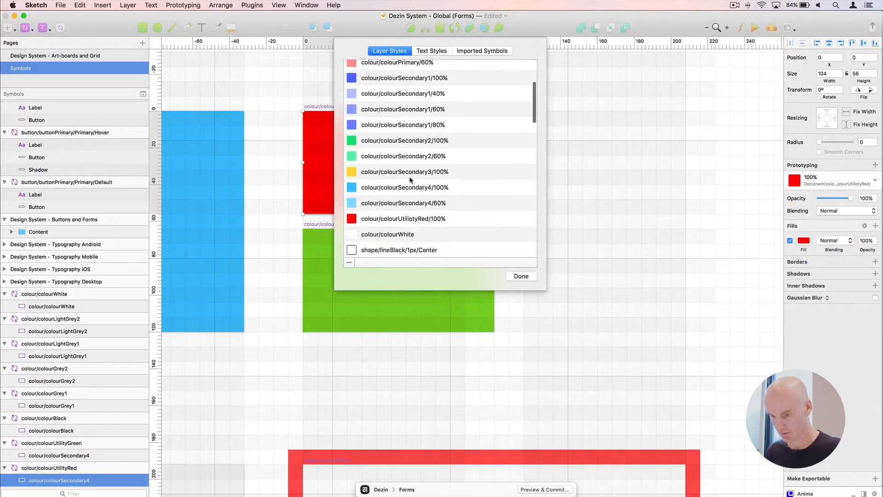
pyautogui.click(405, 137)
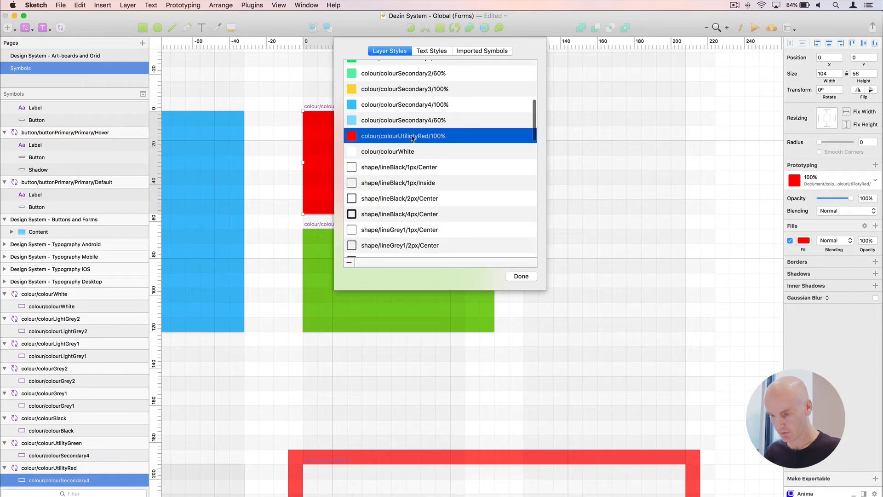
pyautogui.doubleClick(412, 137)
pyautogui.click(411, 136)
pyautogui.press('BackSpace')
pyautogui.press('Return')
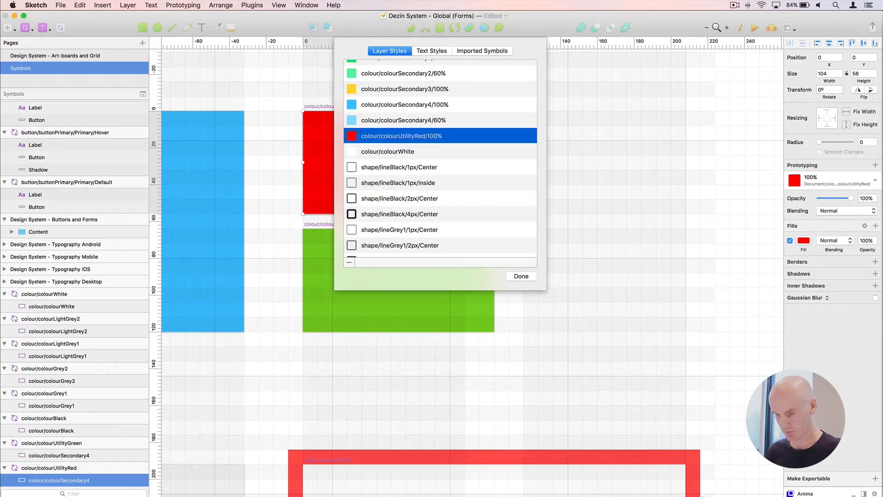
pyautogui.click(521, 276)
# Create a new shared layer style from the green utility rectangle, named colour/colourUtilityGreen/100%
pyautogui.click(483, 258)
pyautogui.click(834, 183)
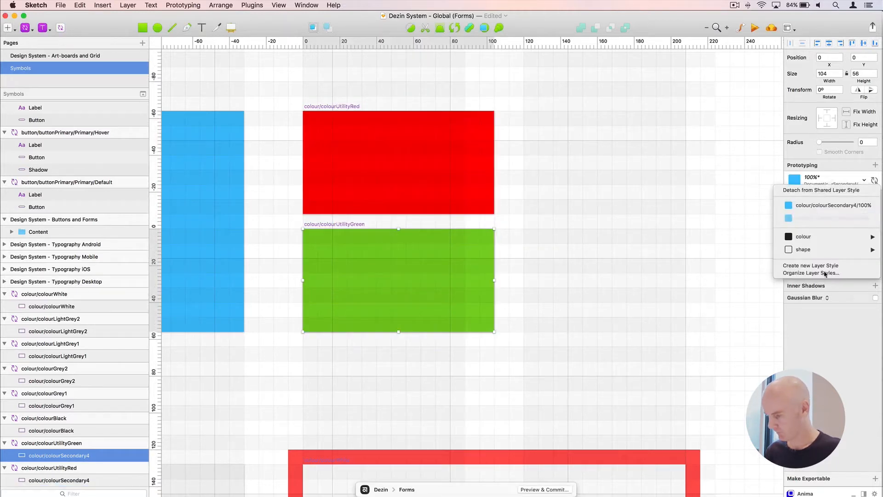
pyautogui.click(819, 266)
pyautogui.click(868, 180)
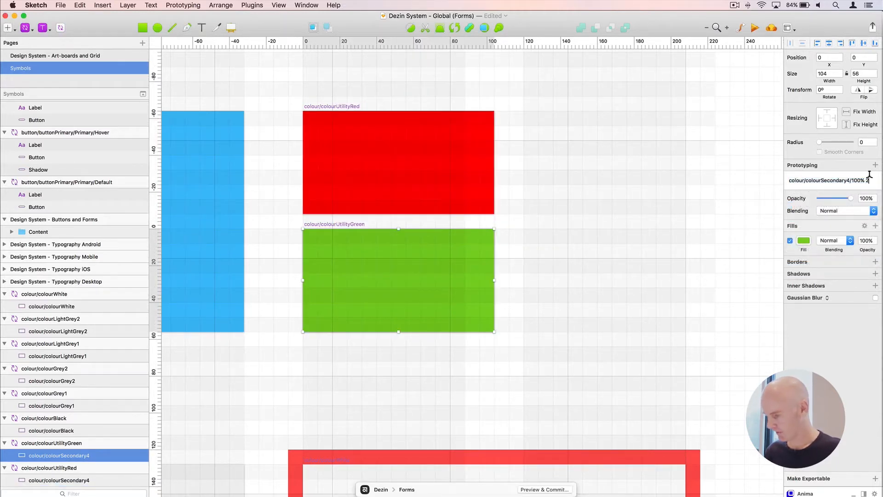
pyautogui.press('BackSpace')
pyautogui.press('BackSpace')
pyautogui.press('BackSpace')
pyautogui.press('BackSpace')
pyautogui.press('BackSpace')
pyautogui.press('BackSpace')
pyautogui.press('BackSpace')
pyautogui.press('BackSpace')
pyautogui.press('BackSpace')
pyautogui.press('BackSpace')
pyautogui.press('BackSpace')
pyautogui.press('BackSpace')
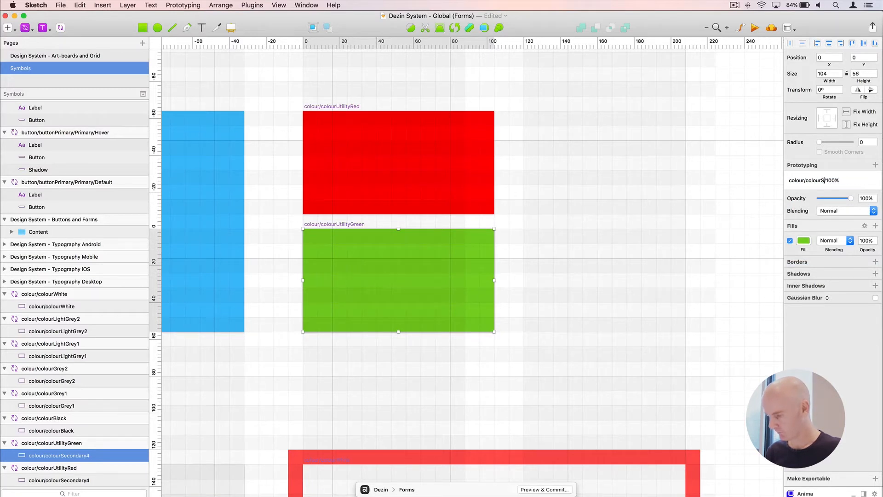
pyautogui.write('U')
pyautogui.write('tilityGr')
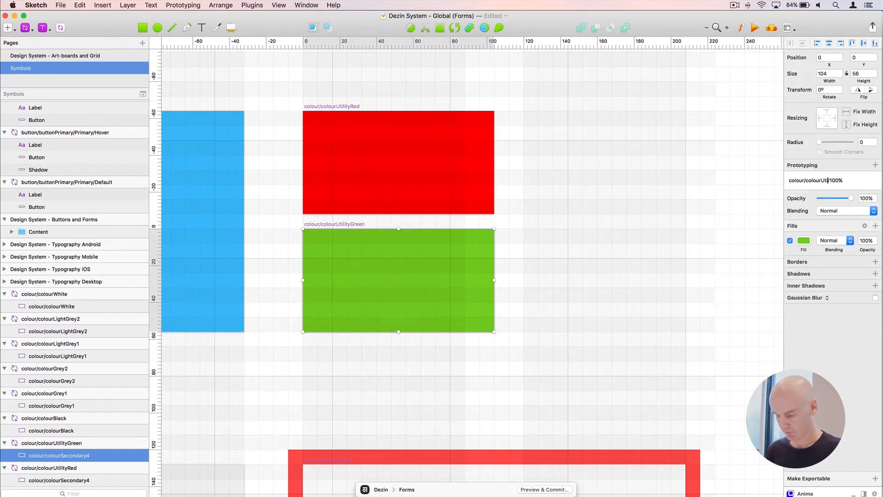
pyautogui.write('een')
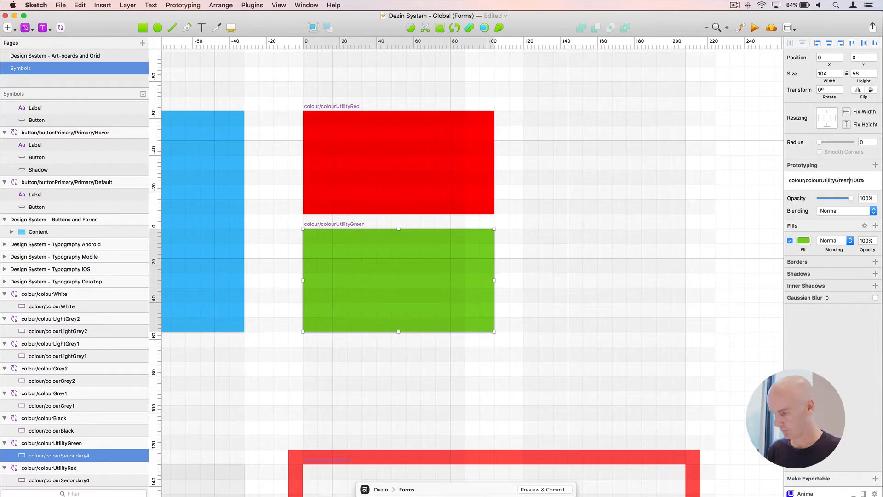
pyautogui.press('Return')
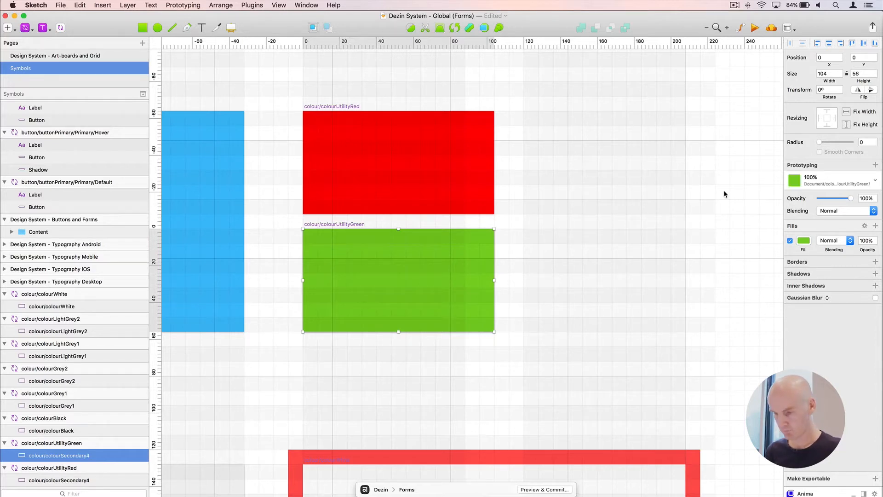
# Review the utility colour symbols alongside the other colours, line samples and Surfaces section, and select the red utility rectangle
pyautogui.click(640, 204)
pyautogui.scroll(-5, 491, 285)
pyautogui.hscroll(-5, 490, 285)
pyautogui.press('super+minus')
pyautogui.press('super+minus')
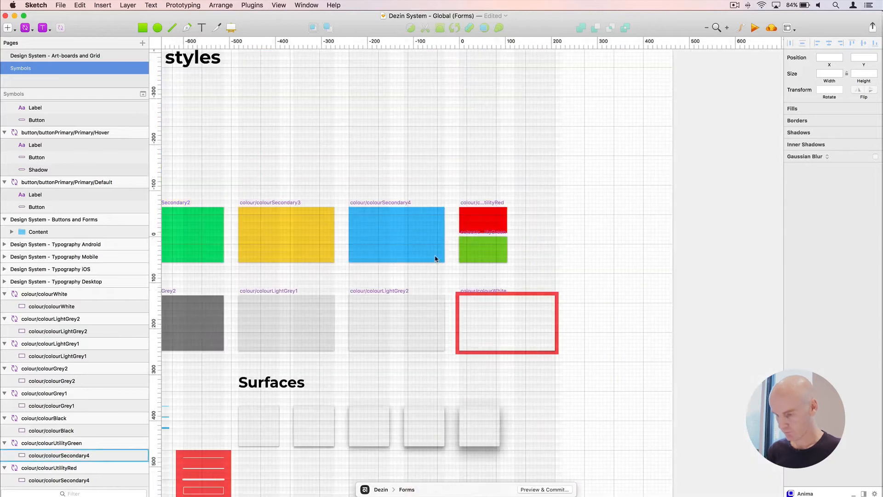
pyautogui.scroll(-5, 436, 259)
pyautogui.hscroll(-6, 435, 258)
pyautogui.scroll(3, 558, 213)
pyautogui.hscroll(5, 558, 213)
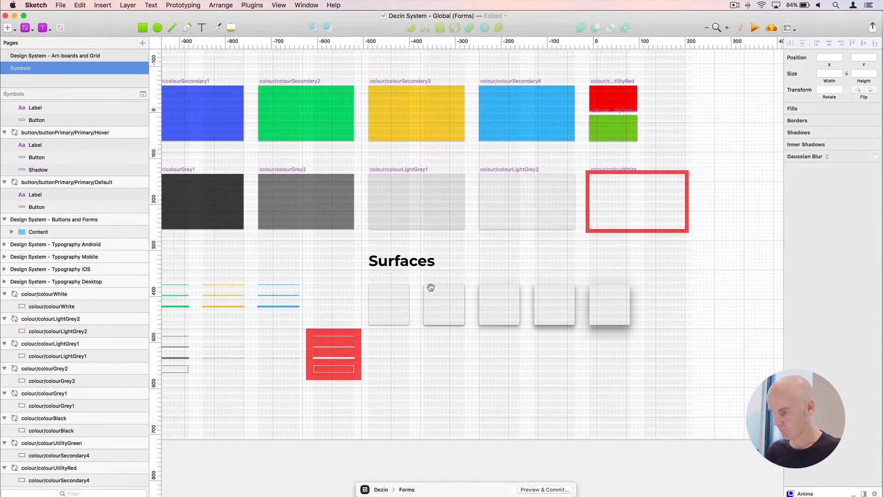
pyautogui.click(613, 104)
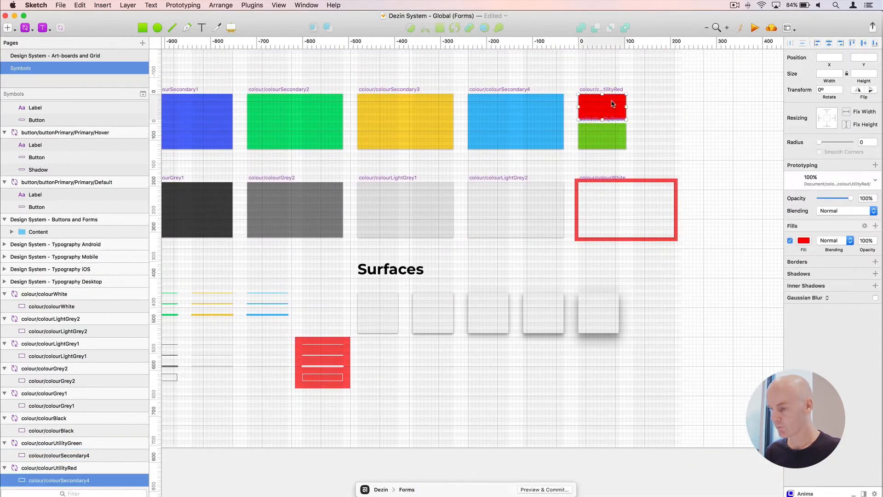
# Add the fill colours of the red and green utility rectangles to the document's saved colours
pyautogui.click(804, 240)
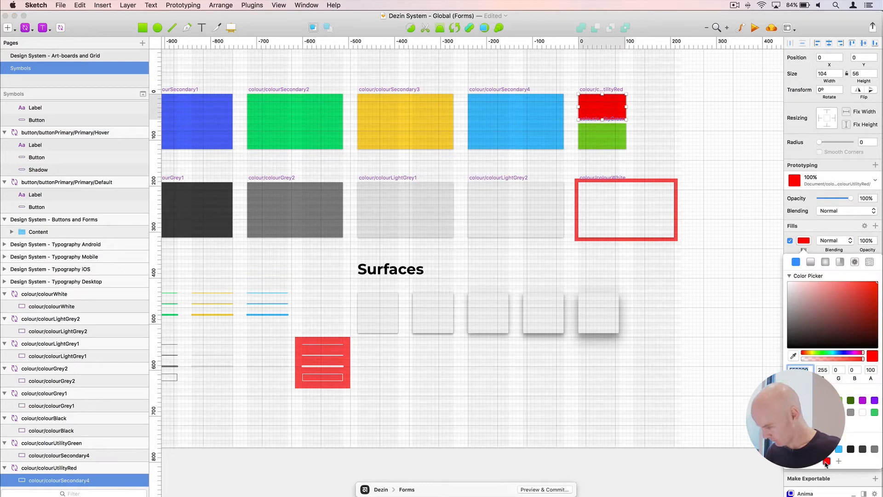
pyautogui.click(622, 126)
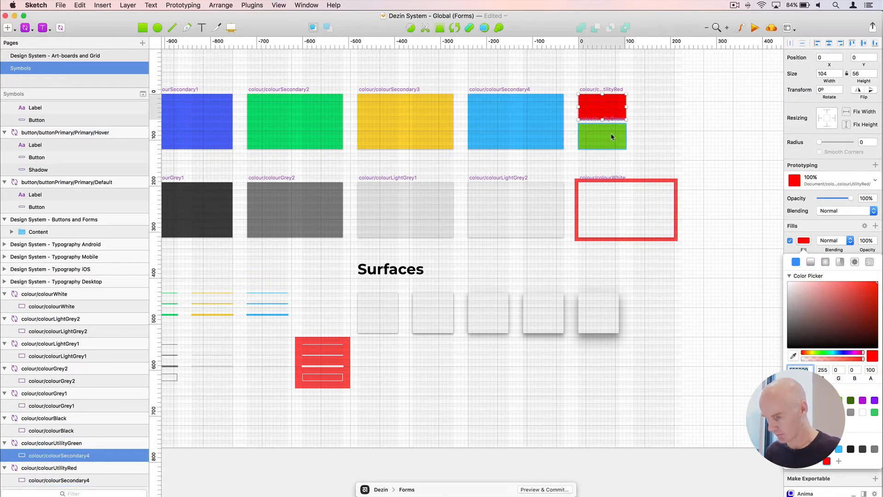
pyautogui.click(838, 462)
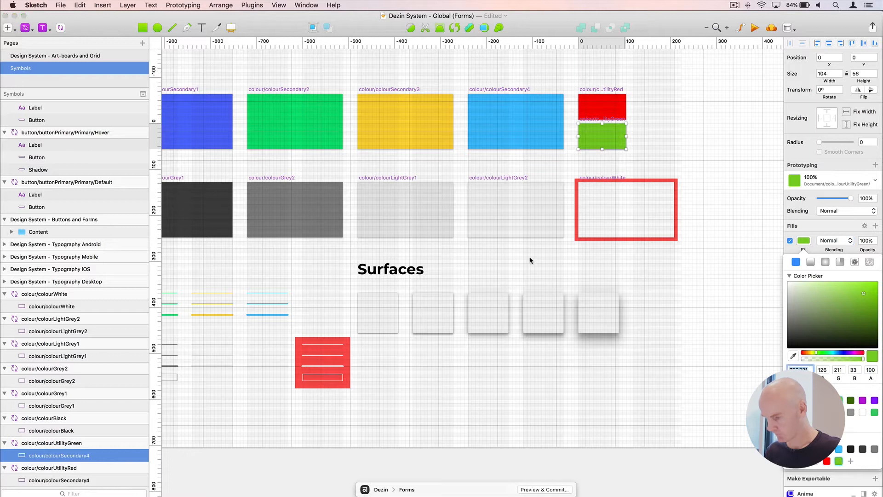
pyautogui.click(649, 149)
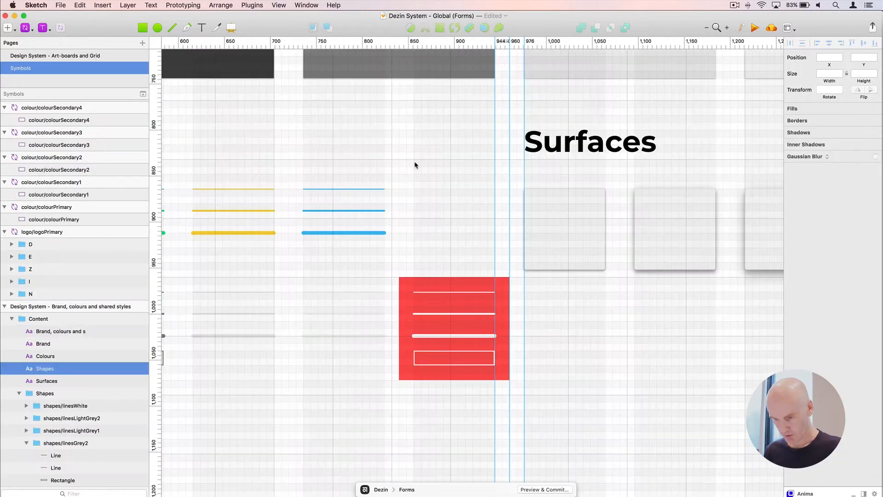
# Narrow the Surfaces heading's text box from its left edge so it starts at X 1216 with a width of 448
pyautogui.keyDown('super'); pyautogui.click(370, 189); pyautogui.keyUp('super')
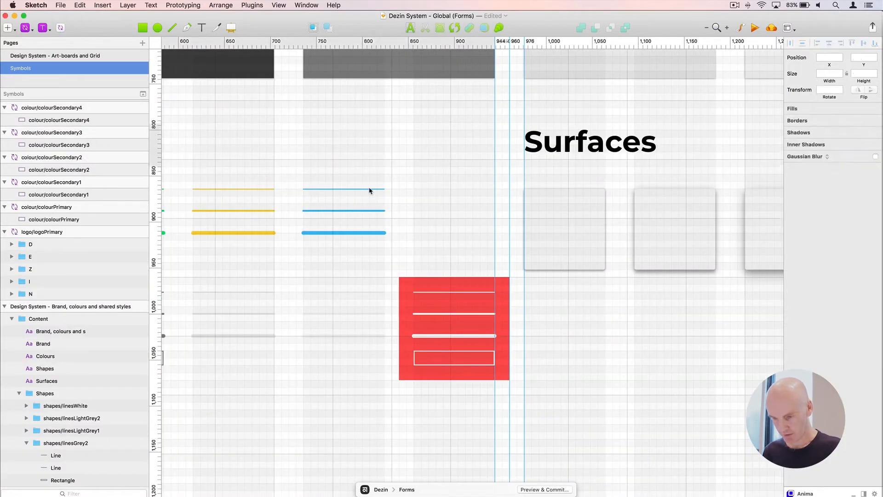
pyautogui.press('super+minus')
pyautogui.hscroll(3, 400, 207)
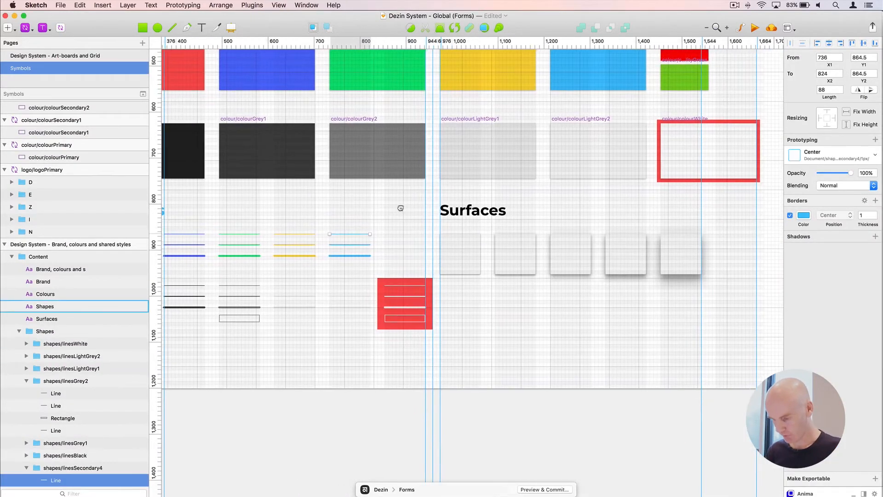
pyautogui.press('super+minus')
pyautogui.hscroll(3, 424, 218)
pyautogui.click(407, 233)
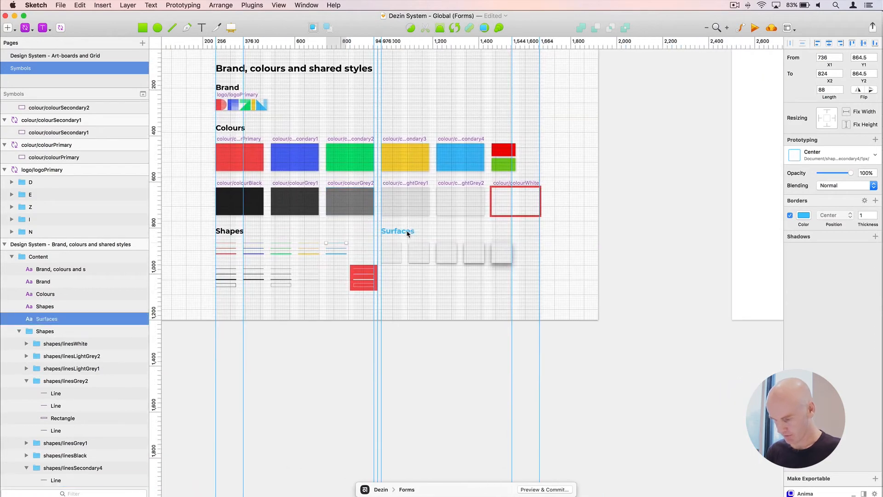
pyautogui.press('super+2')
pyautogui.scroll(-3, 405, 235)
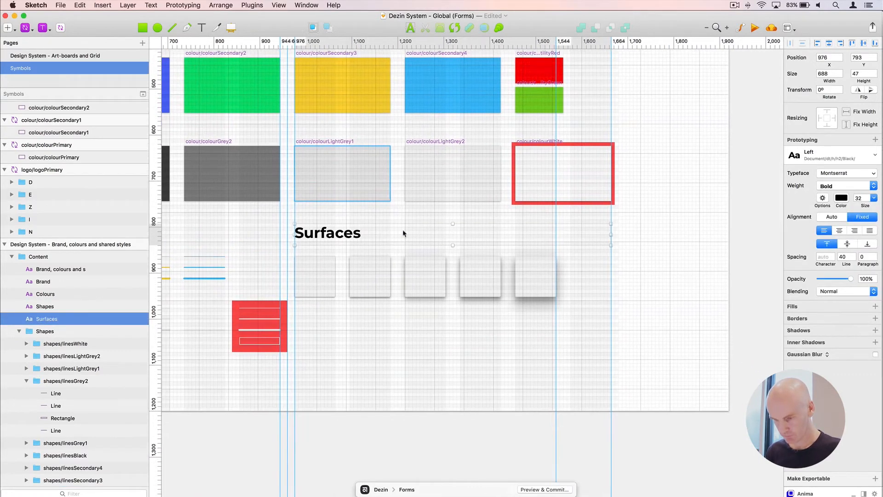
pyautogui.moveTo(293, 234); pyautogui.dragTo(404, 234)
pyautogui.press('super+2')
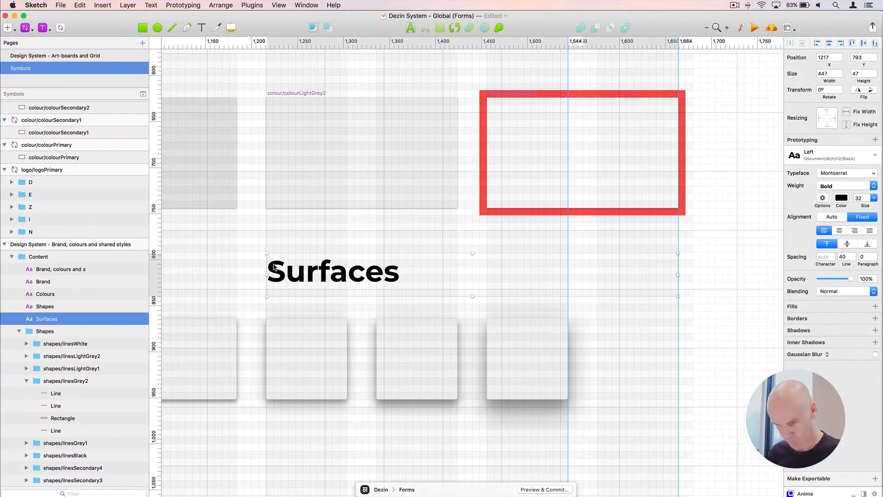
pyautogui.moveTo(274, 266); pyautogui.dragTo(273, 266)
pyautogui.click(825, 72)
pyautogui.press('Up')
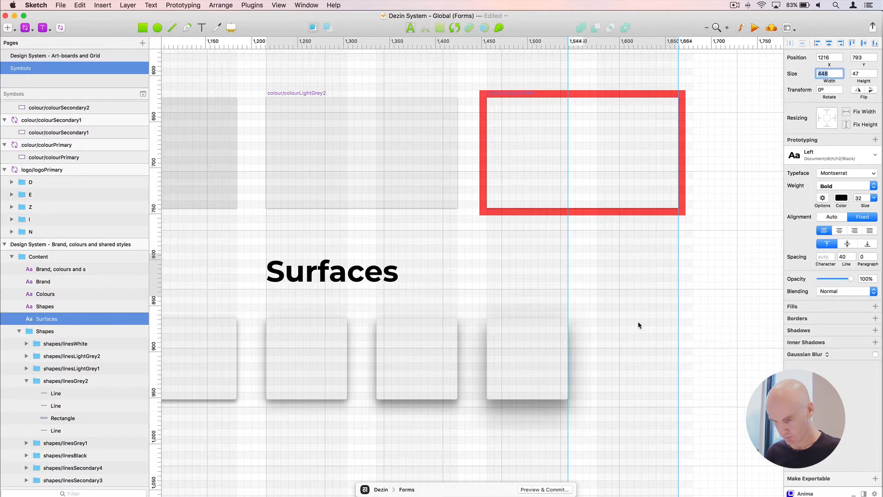
# Move the last three surface squares down about 112 px to form a second row under the Surfaces heading
pyautogui.scroll(-5, 638, 324)
pyautogui.hscroll(-3, 639, 325)
pyautogui.click(404, 221)
pyautogui.keyDown('shift'); pyautogui.click(534, 219); pyautogui.keyUp('shift')
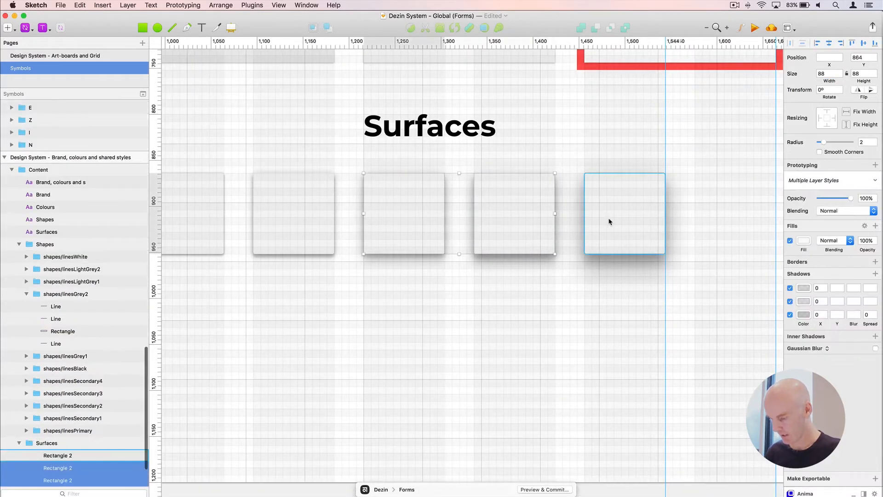
pyautogui.keyDown('shift'); pyautogui.click(609, 221); pyautogui.keyUp('shift')
pyautogui.hotkey('shift', 'Down')
pyautogui.hotkey('shift', 'Down')
pyautogui.hotkey('shift', 'Down')
pyautogui.hotkey('shift', 'Down')
pyautogui.hotkey('shift', 'Down')
pyautogui.hotkey('shift', 'Down')
pyautogui.hotkey('shift', 'Down')
pyautogui.hotkey('shift', 'Down')
pyautogui.hotkey('shift', 'Down')
pyautogui.hotkey('shift', 'Down')
pyautogui.hotkey('shift', 'Down')
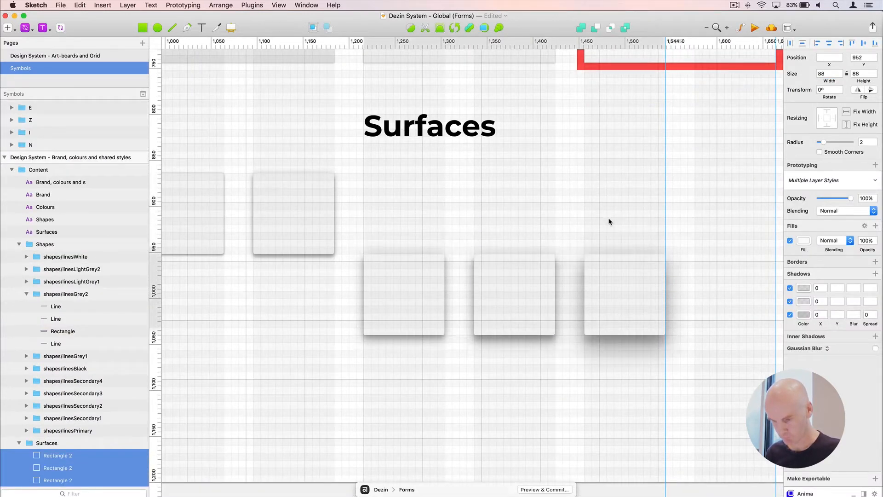
pyautogui.hotkey('shift', 'Down')
pyautogui.hotkey('shift', 'Down')
pyautogui.hotkey('shift', 'Down')
# Move the first two surface squares right about 240 px to line up with the start of the Surfaces heading
pyautogui.click(254, 208)
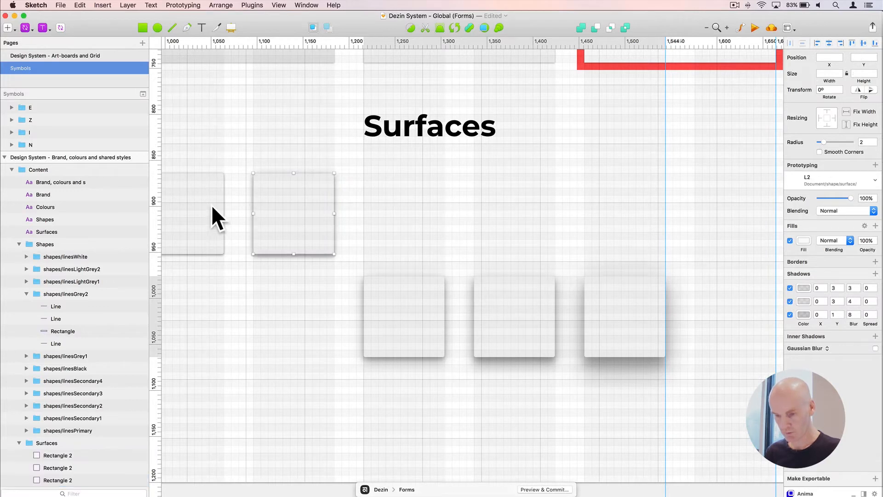
pyautogui.press('super+minus')
pyautogui.hotkey('shift', 'Right')
pyautogui.hotkey('shift', 'Right')
pyautogui.hotkey('shift', 'Right')
pyautogui.hotkey('shift', 'Right')
pyautogui.hotkey('shift', 'Right')
pyautogui.hotkey('shift', 'Right')
pyautogui.hotkey('shift', 'Right')
pyautogui.hotkey('shift', 'Right')
pyautogui.hotkey('shift', 'Right')
pyautogui.hotkey('shift', 'Right')
pyautogui.hotkey('shift', 'Right')
pyautogui.hotkey('shift', 'Right')
pyautogui.hotkey('shift', 'Right')
pyautogui.hotkey('shift', 'Right')
pyautogui.hotkey('shift', 'Right')
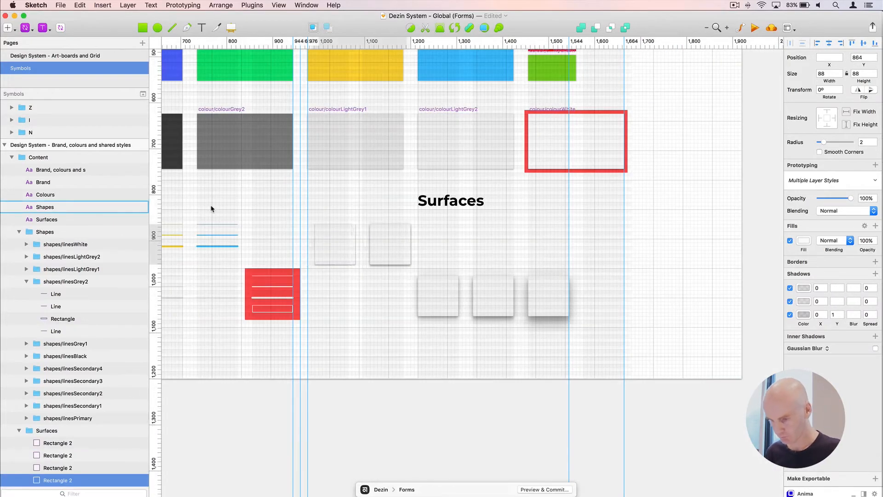
pyautogui.hotkey('shift', 'Right')
pyautogui.hotkey('shift', 'Right')
pyautogui.hotkey('shift', 'Right')
pyautogui.hotkey('shift', 'Right')
pyautogui.hotkey('shift', 'Right')
pyautogui.hotkey('shift', 'Right')
pyautogui.hotkey('shift', 'Right')
pyautogui.hotkey('shift', 'Right')
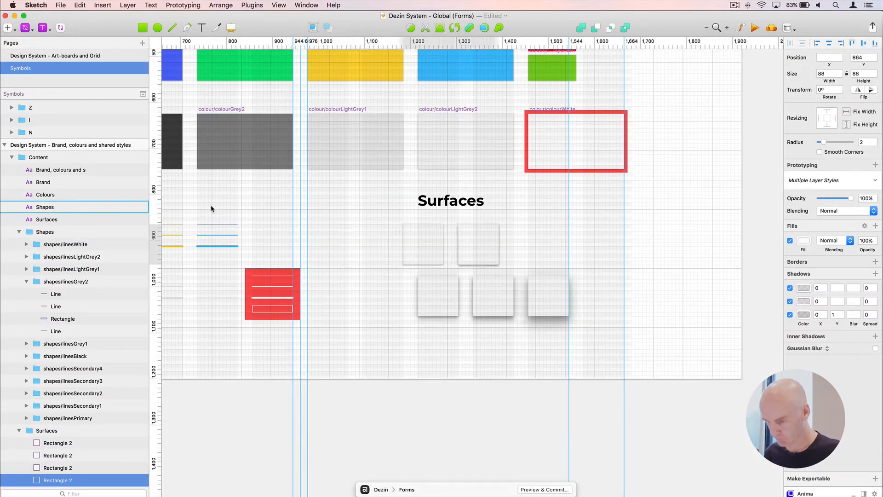
pyautogui.click(371, 288)
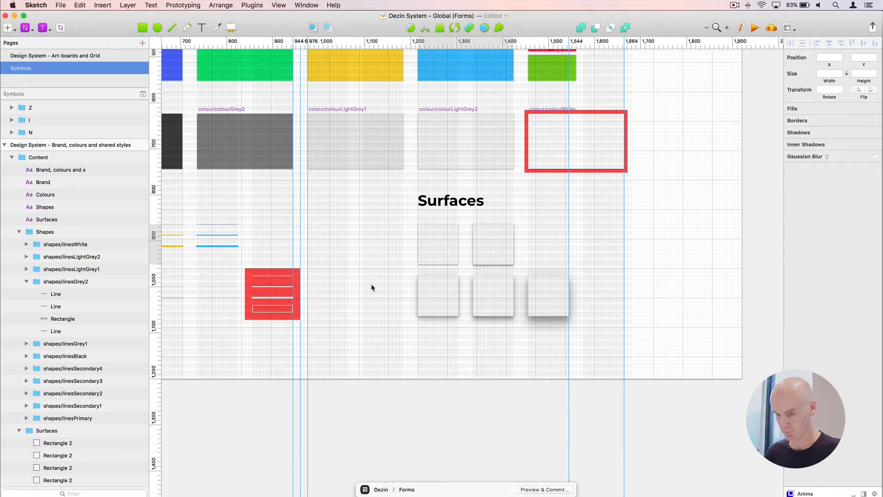
# Duplicate the shapes/linesSecondary4 group and rename the copy shapes/linesUtilityRed
pyautogui.hscroll(-5, 467, 218)
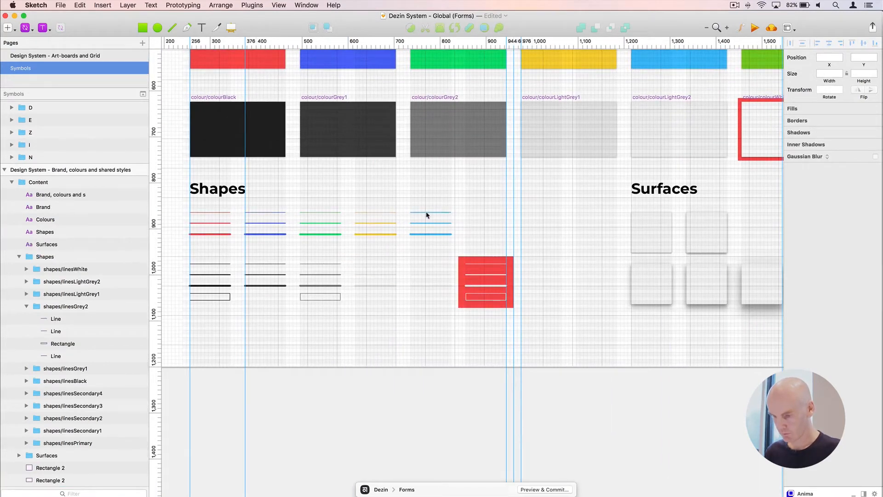
pyautogui.click(427, 213)
pyautogui.click(72, 395)
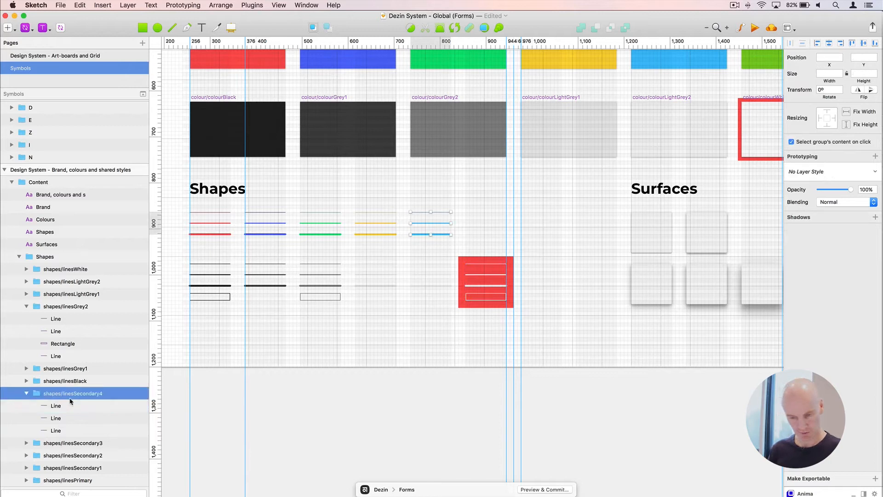
pyautogui.press('super+d')
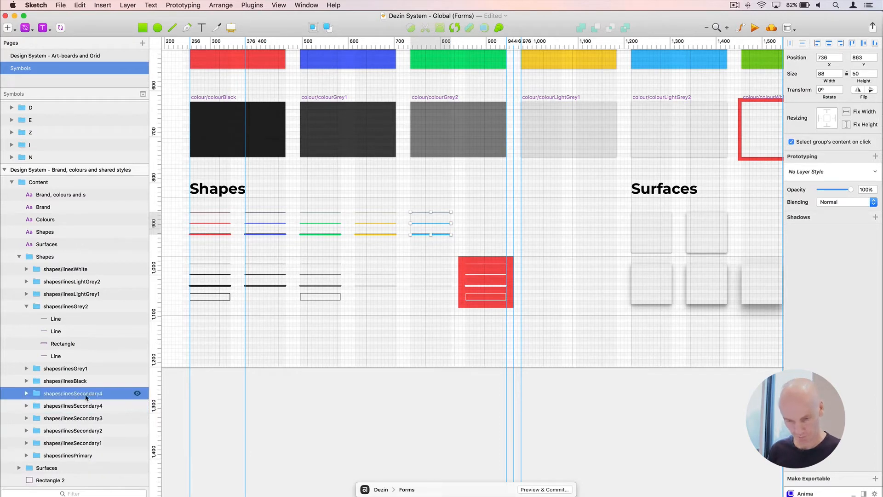
pyautogui.doubleClick(86, 394)
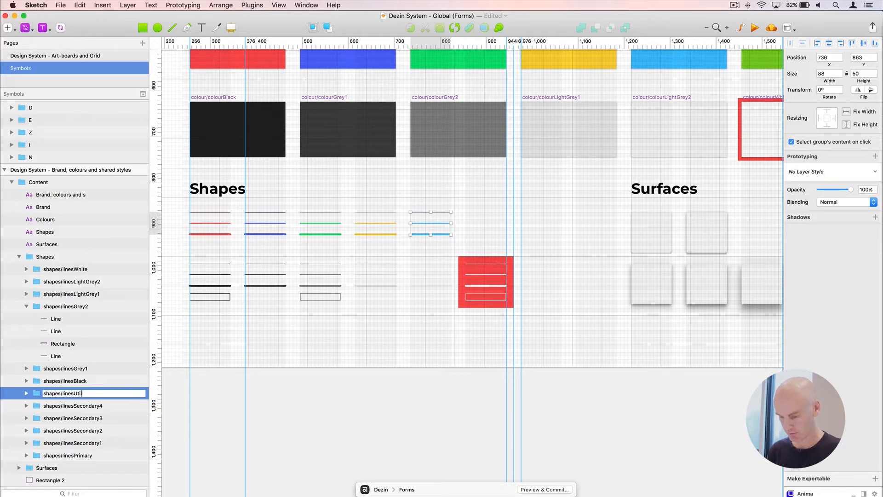
pyautogui.write('UtilityRed')
pyautogui.press('Return')
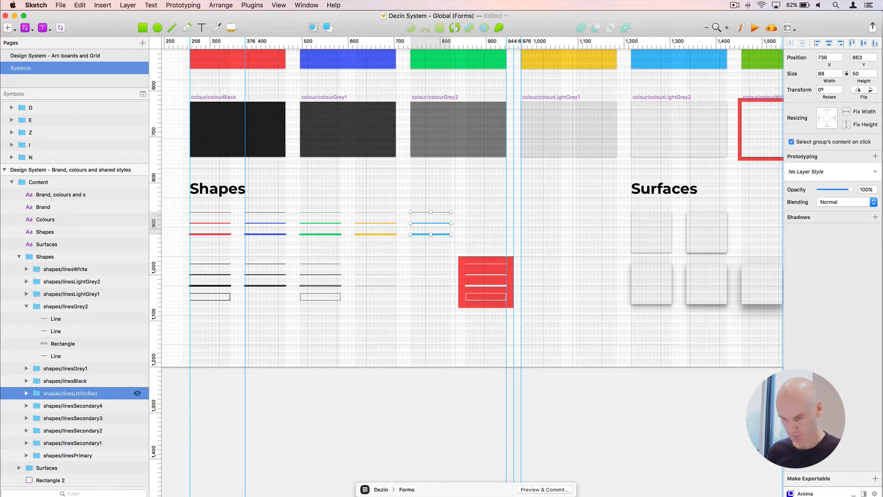
# Move the shapes/linesUtilityRed group right to X 856, beside the light blue lines
pyautogui.hotkey('shift', 'Right')
pyautogui.hotkey('shift', 'Right')
pyautogui.hotkey('shift', 'Right')
pyautogui.hotkey('shift', 'Right')
pyautogui.hotkey('shift', 'Right')
pyautogui.hotkey('shift', 'Right')
pyautogui.hotkey('shift', 'Right')
pyautogui.hotkey('shift', 'Right')
pyautogui.hotkey('shift', 'Right')
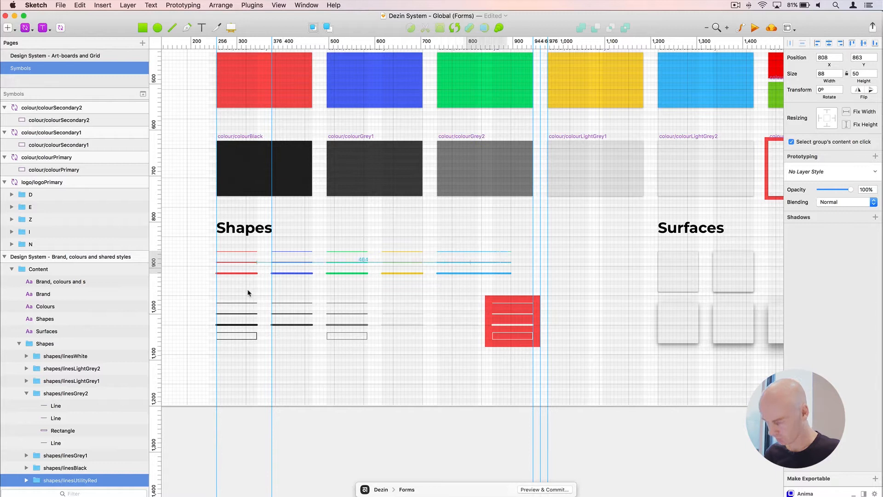
pyautogui.hotkey('shift', 'Right')
pyautogui.hotkey('shift', 'Right')
pyautogui.hotkey('shift', 'Right')
pyautogui.hotkey('shift', 'Right')
pyautogui.hotkey('shift', 'Right')
pyautogui.hotkey('shift', 'Right')
# Duplicate the shapes/linesUtilityRed group and place the copy further right at X 976
pyautogui.hotkey('shift', 'Right')
pyautogui.hotkey('shift', 'Right')
pyautogui.hotkey('shift', 'Right')
pyautogui.hotkey('shift', 'Right')
pyautogui.hotkey('shift', 'Right')
pyautogui.hotkey('shift', 'Right')
pyautogui.hotkey('shift', 'Right')
pyautogui.hotkey('shift', 'Right')
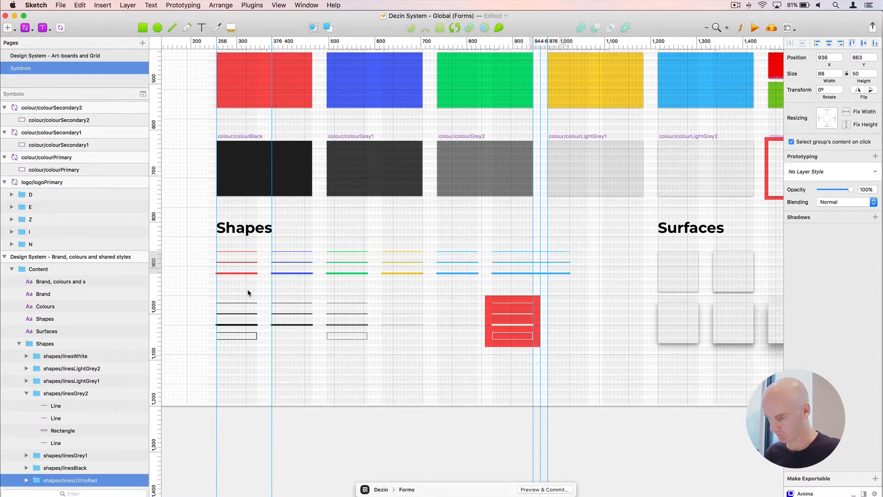
# Rename the duplicated line group at X 976 as shapes/linesUtilityGreen
pyautogui.scroll(-5, 98, 378)
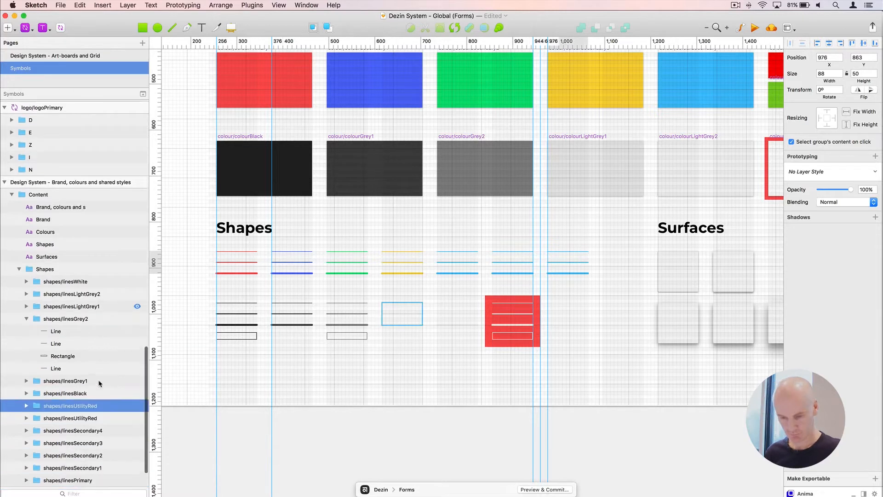
pyautogui.doubleClick(94, 368)
pyautogui.press('BackSpace')
pyautogui.press('BackSpace')
pyautogui.press('BackSpace')
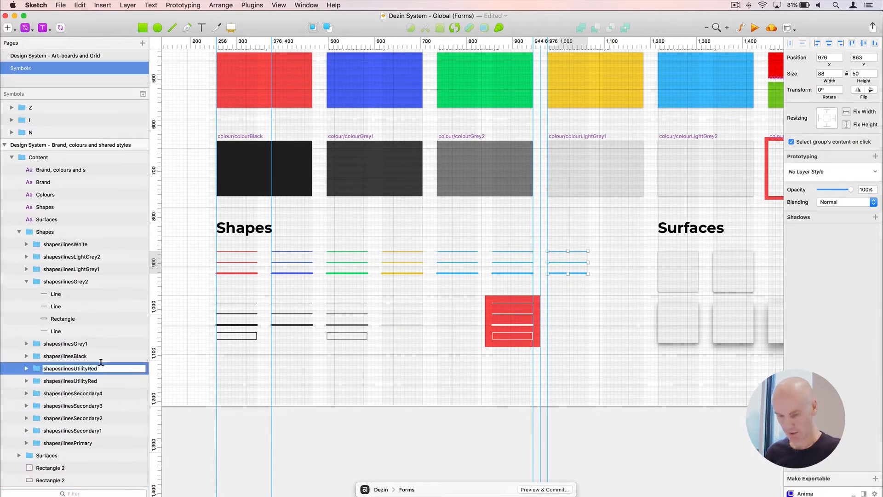
pyautogui.press('Return')
pyautogui.click(425, 324)
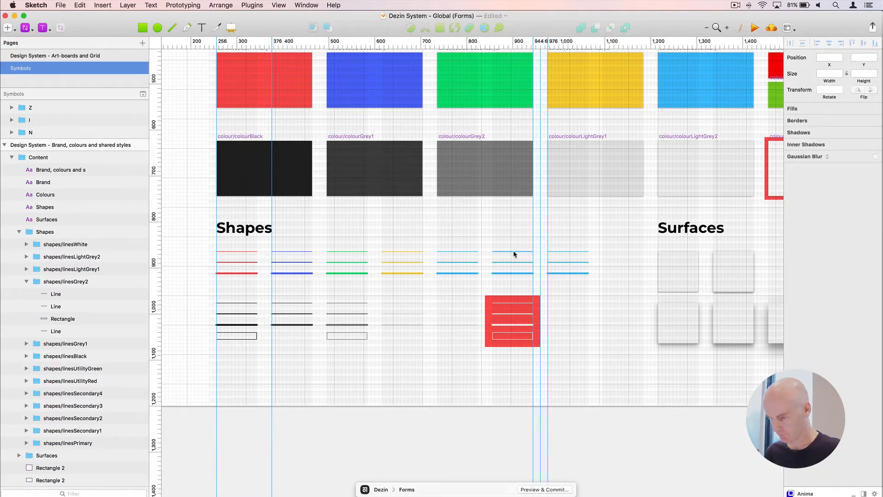
# Set the border colour of all three lines in the shapes/linesUtilityRed group to FF0000
pyautogui.keyDown('super'); pyautogui.click(514, 252); pyautogui.keyUp('super')
pyautogui.press('super+plus')
pyautogui.press('super+plus')
pyautogui.moveTo(471, 222); pyautogui.dragTo(346, 139)
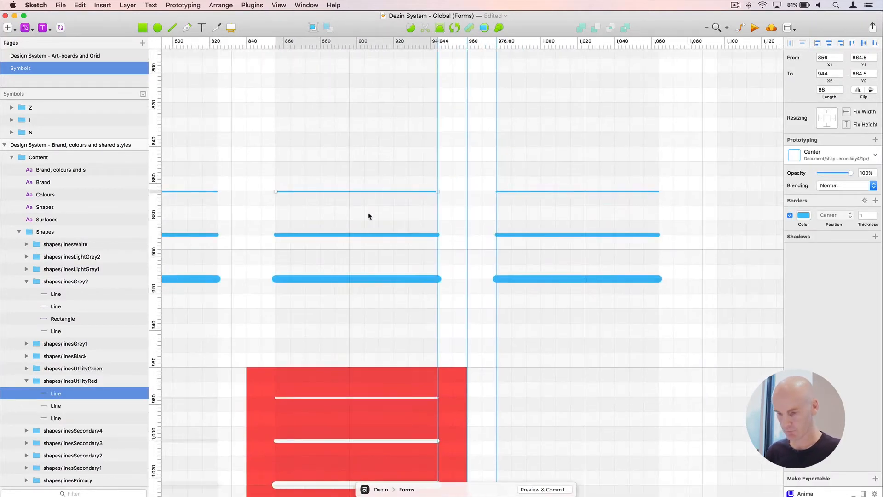
pyautogui.keyDown('shift'); pyautogui.click(316, 279); pyautogui.keyUp('shift')
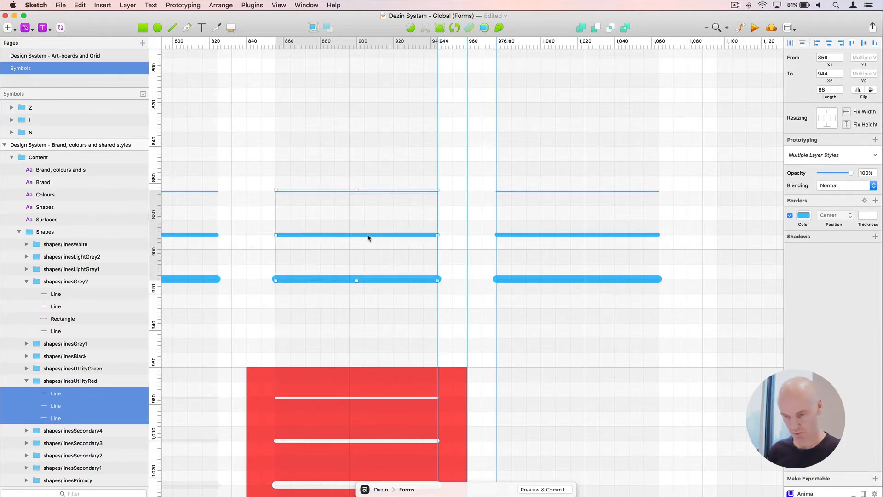
pyautogui.click(804, 216)
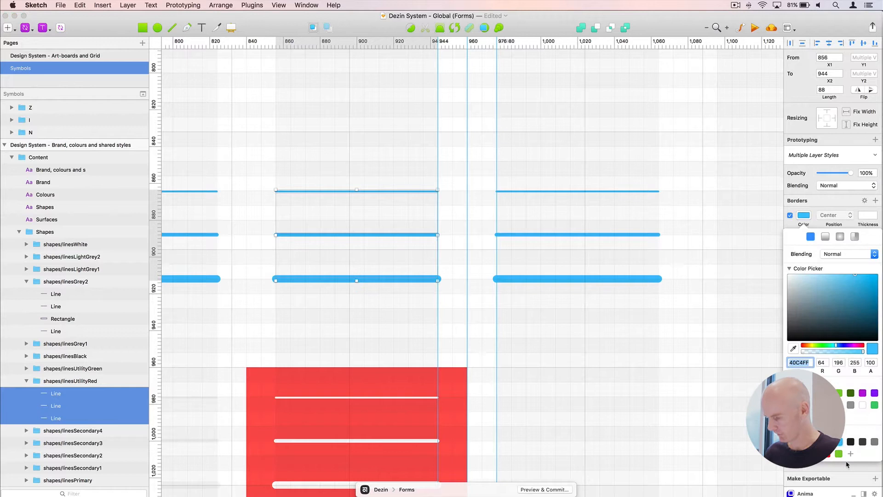
pyautogui.write('FF0000')
pyautogui.press('Return')
# Apply the saved utility green as the border colour of all three lines in the shapes/linesUtilityGreen group
pyautogui.click(522, 196)
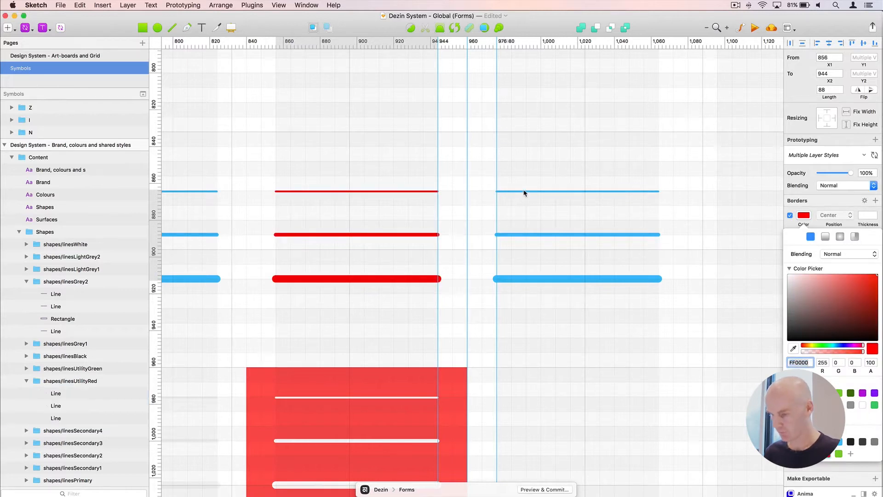
pyautogui.click(523, 191)
pyautogui.keyDown('shift'); pyautogui.click(537, 235); pyautogui.keyUp('shift')
pyautogui.keyDown('shift'); pyautogui.click(556, 278); pyautogui.keyUp('shift')
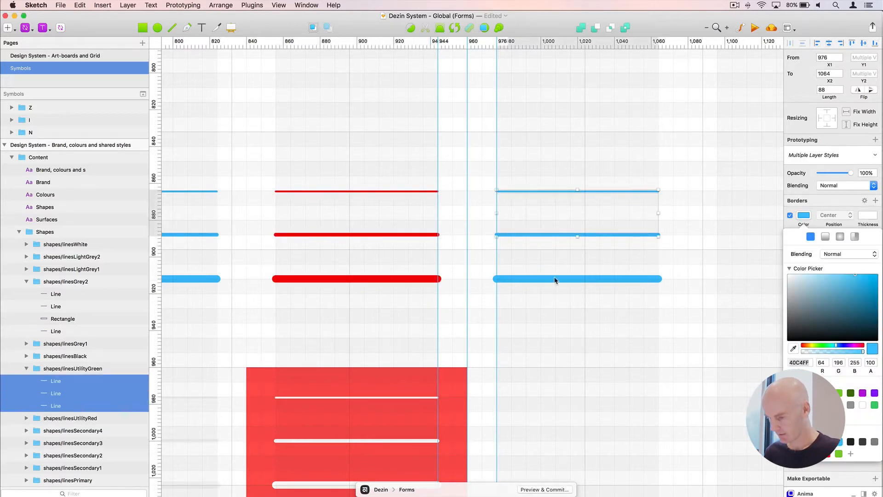
pyautogui.click(839, 455)
pyautogui.click(330, 309)
# Create a new layer style from the thinnest red line, named shape/lineUtilityRed/1px/Center, and copy the UtilityRed part of the name
pyautogui.click(317, 191)
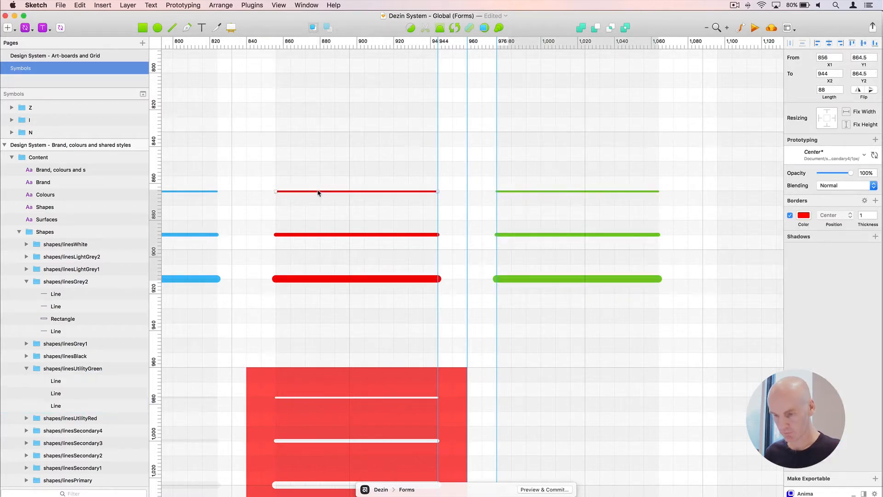
pyautogui.click(834, 154)
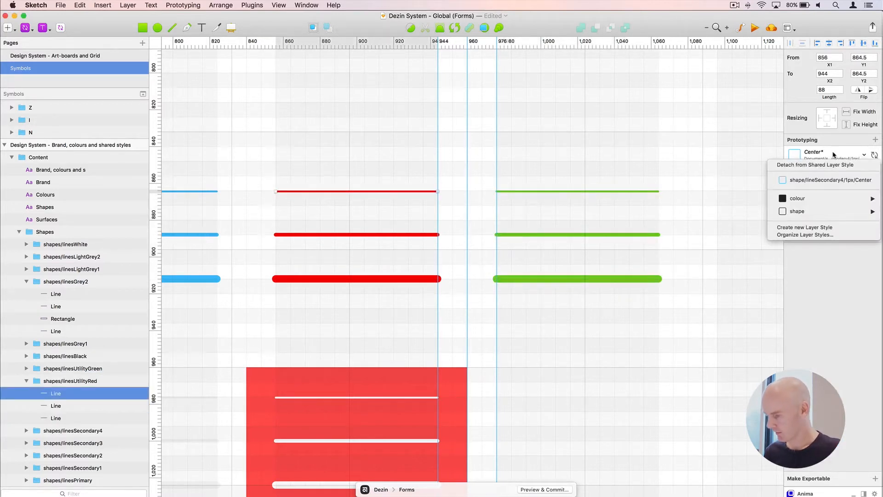
pyautogui.click(821, 229)
pyautogui.press('Right')
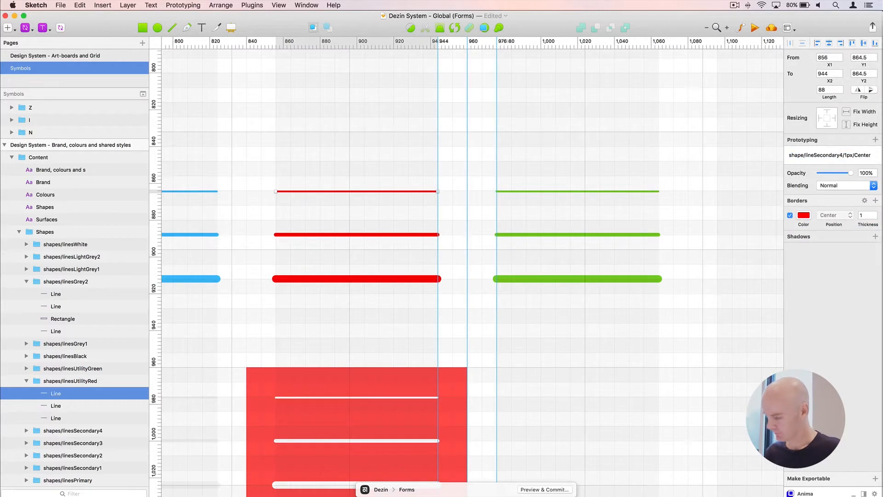
pyautogui.press('BackSpace')
pyautogui.press('BackSpace')
pyautogui.press('BackSpace')
pyautogui.press('BackSpace')
pyautogui.press('BackSpace')
pyautogui.press('BackSpace')
pyautogui.press('BackSpace')
pyautogui.press('BackSpace')
pyautogui.press('BackSpace')
pyautogui.press('BackSpace')
pyautogui.write('UtilityRed')
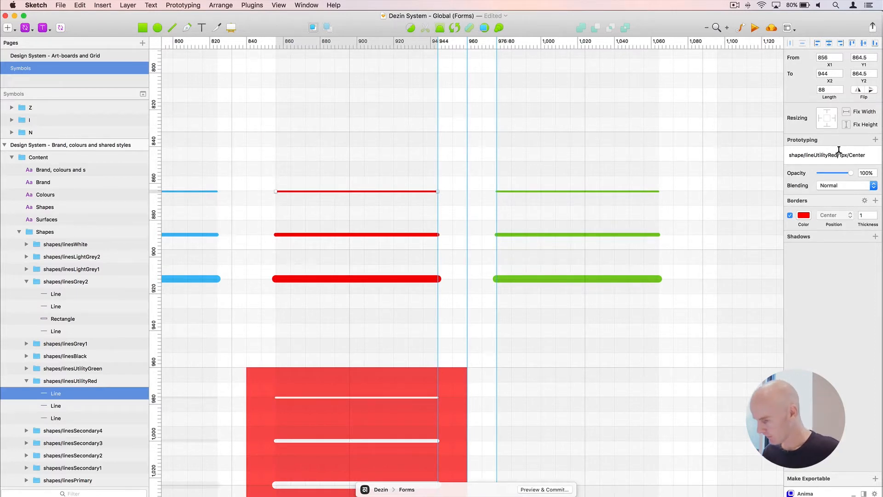
pyautogui.moveTo(838, 150); pyautogui.dragTo(815, 150)
pyautogui.press('super+c')
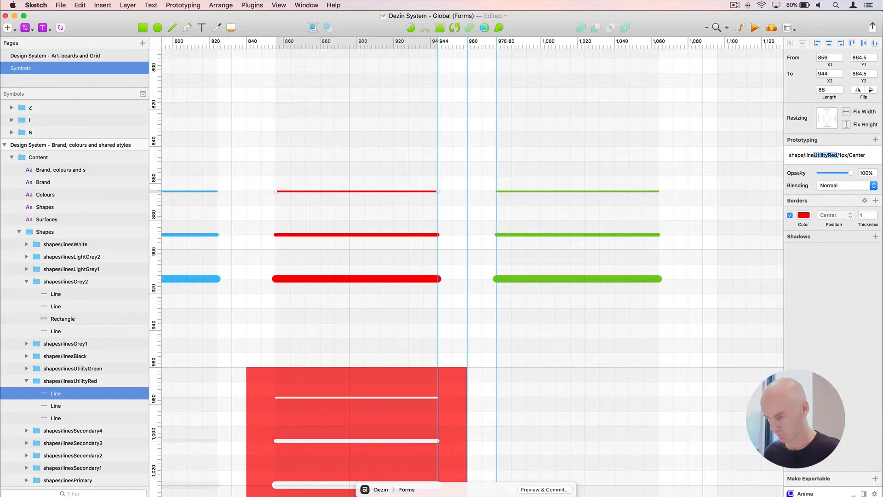
# Save the middle red line's appearance as a new layer style named shape/lineUtilityRed/2px/Center
pyautogui.click(406, 235)
pyautogui.click(838, 159)
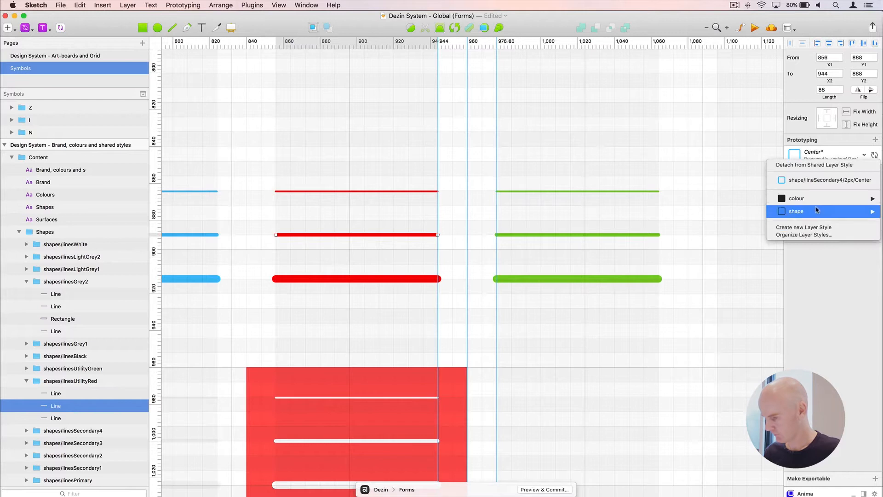
pyautogui.click(805, 228)
pyautogui.press('Right')
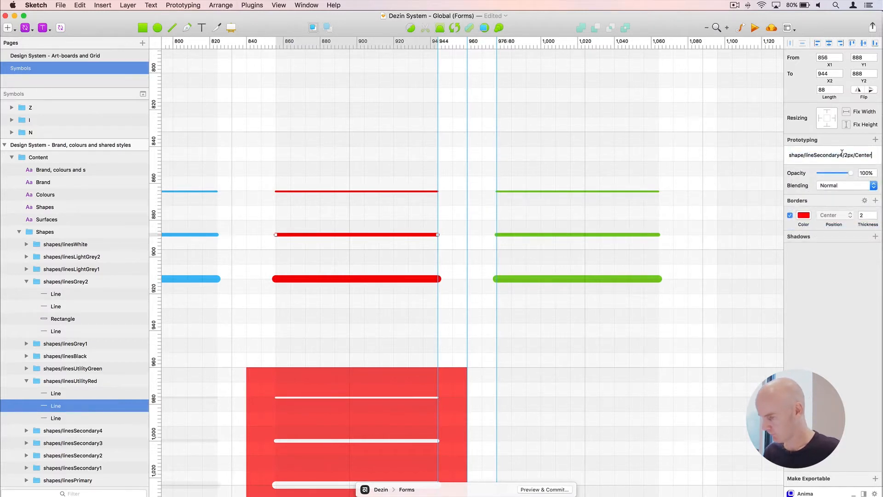
pyautogui.moveTo(842, 153); pyautogui.dragTo(818, 155)
pyautogui.press('super+v')
pyautogui.press('Return')
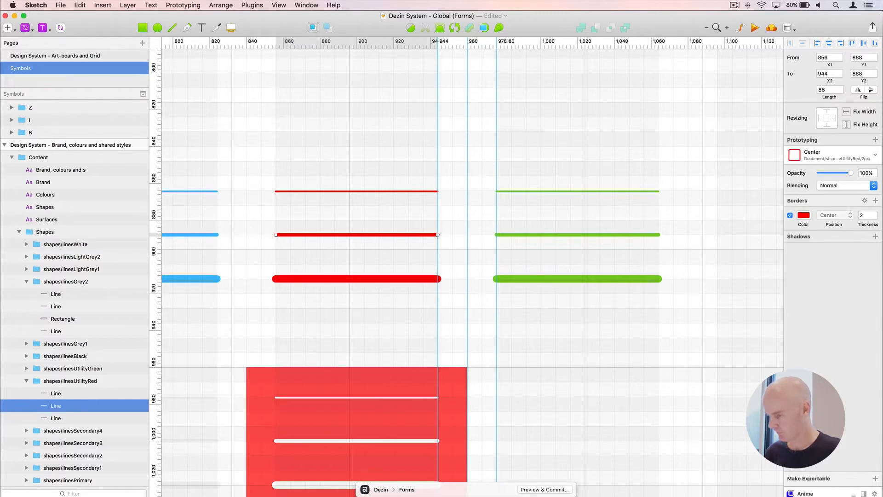
# Save the thickest red line's appearance as a new layer style named shape/lineUtilityRed/4px/Center
pyautogui.click(420, 278)
pyautogui.click(839, 157)
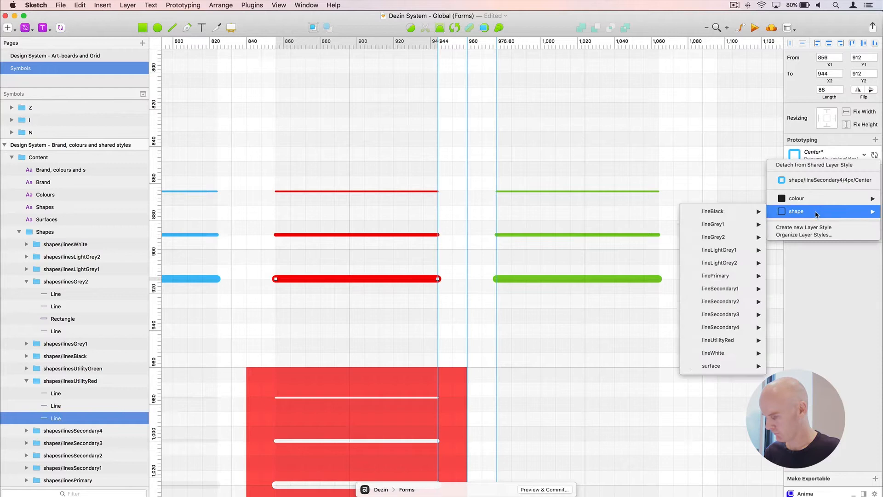
pyautogui.click(820, 225)
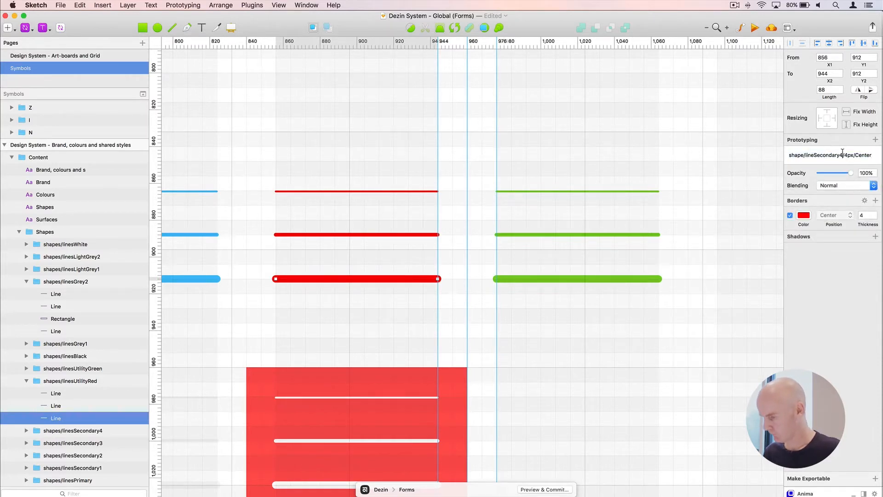
pyautogui.press('BackSpace')
pyautogui.press('BackSpace')
pyautogui.press('BackSpace')
pyautogui.press('BackSpace')
pyautogui.press('BackSpace')
pyautogui.press('BackSpace')
pyautogui.press('BackSpace')
pyautogui.press('BackSpace')
pyautogui.press('BackSpace')
pyautogui.press('BackSpace')
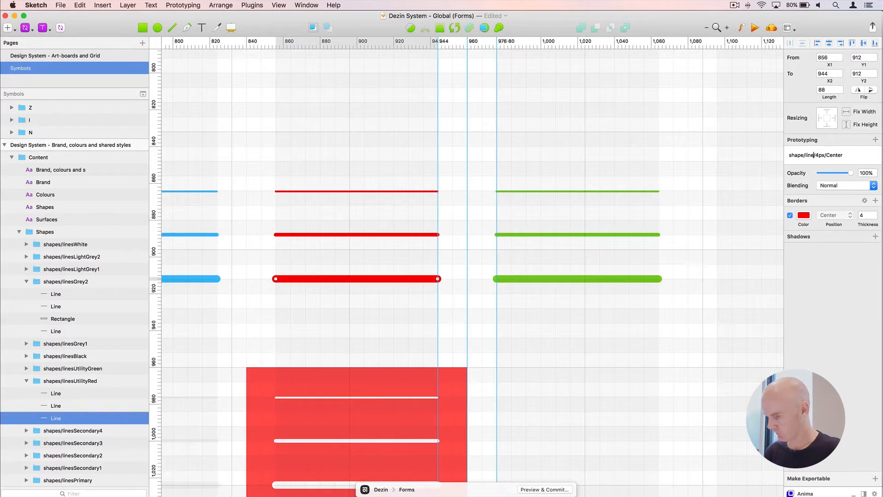
pyautogui.press('super+v')
pyautogui.press('Return')
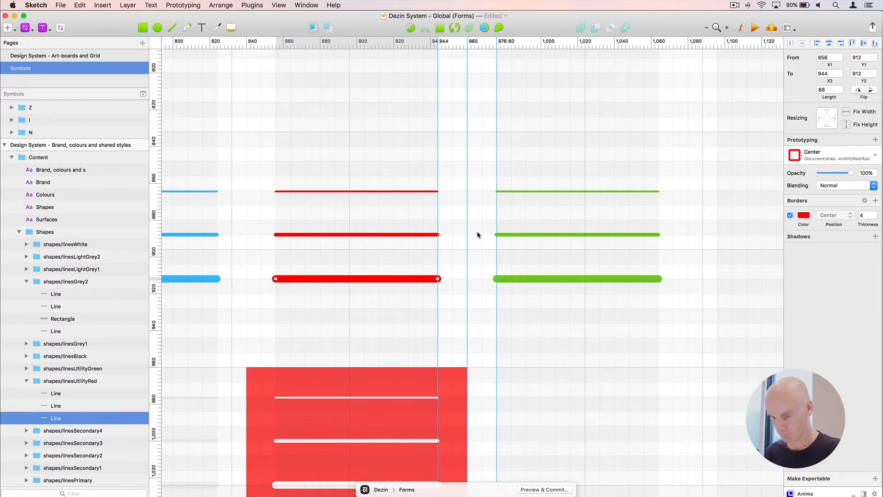
# Create a new layer style from the thinnest green line, named shape/lineUtilityGreen/1px/Center
pyautogui.click(521, 191)
pyautogui.click(845, 156)
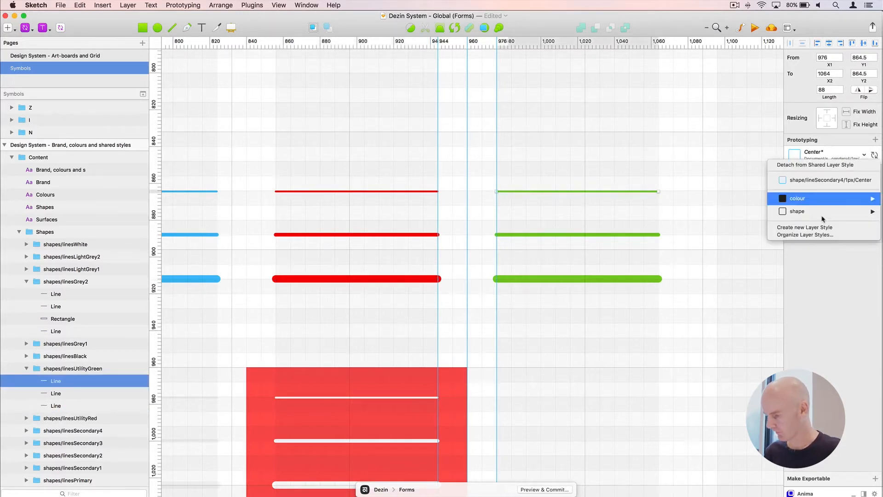
pyautogui.click(804, 227)
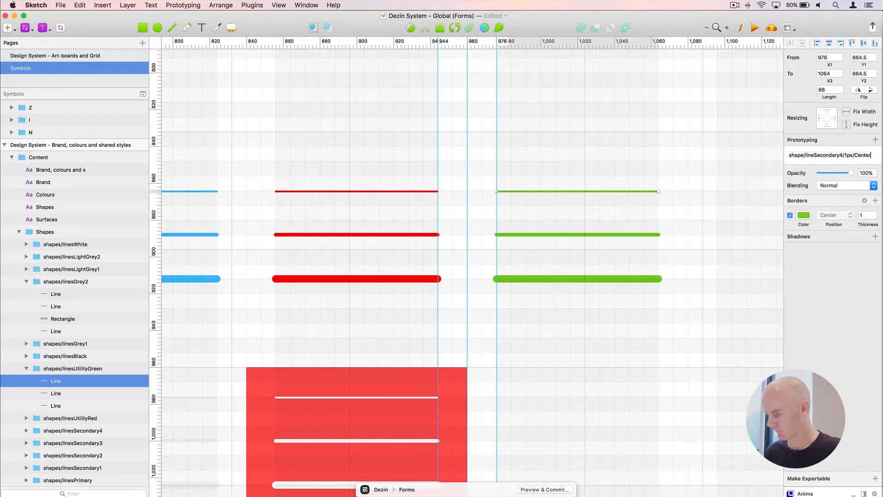
pyautogui.moveTo(842, 150); pyautogui.dragTo(818, 151)
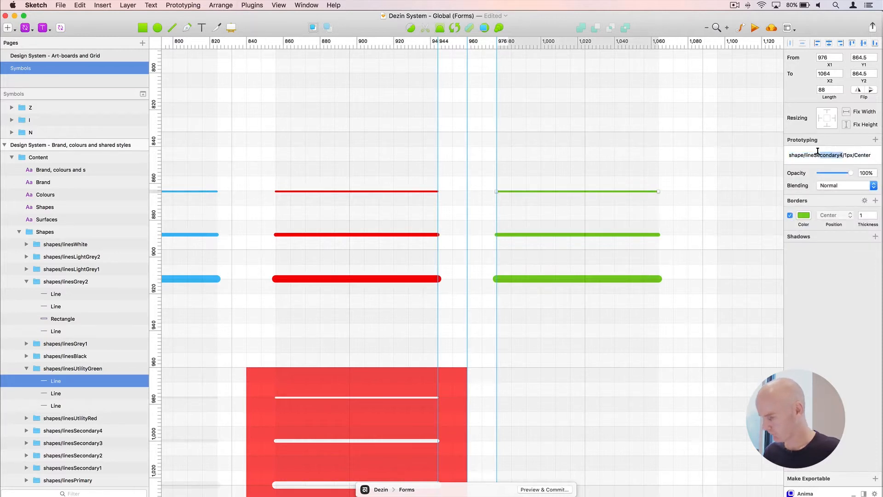
pyautogui.write('UtilityRed')
pyautogui.press('BackSpace')
pyautogui.press('BackSpace')
pyautogui.press('BackSpace')
pyautogui.write('Green')
pyautogui.moveTo(843, 154); pyautogui.dragTo(819, 155)
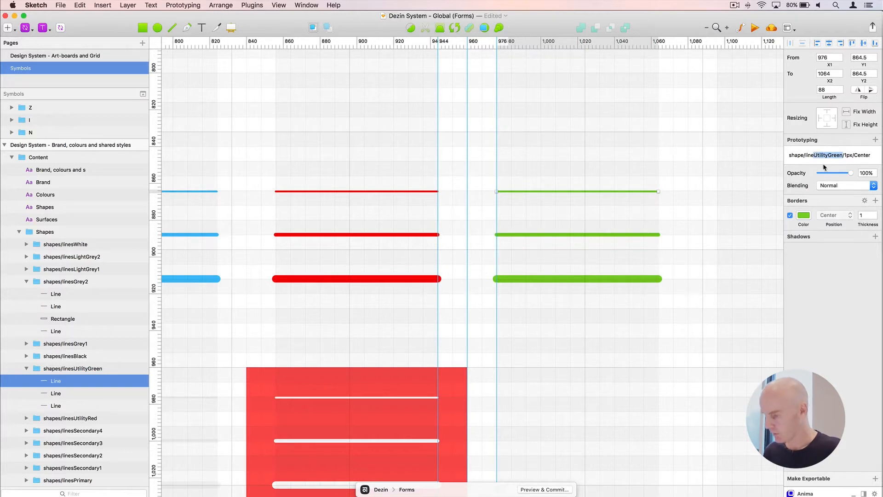
pyautogui.press('Return')
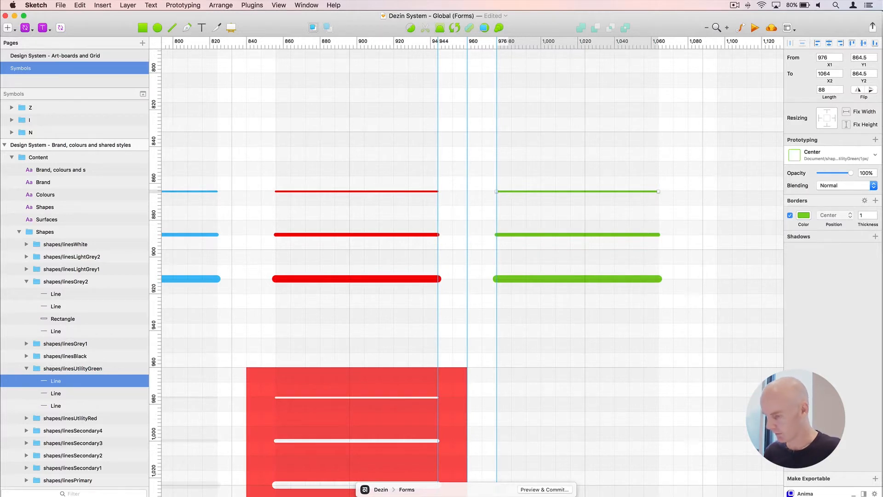
# Save the middle green line's appearance as a new layer style named shape/lineUtilityGreen/2px/Center
pyautogui.click(601, 235)
pyautogui.click(864, 155)
pyautogui.click(817, 228)
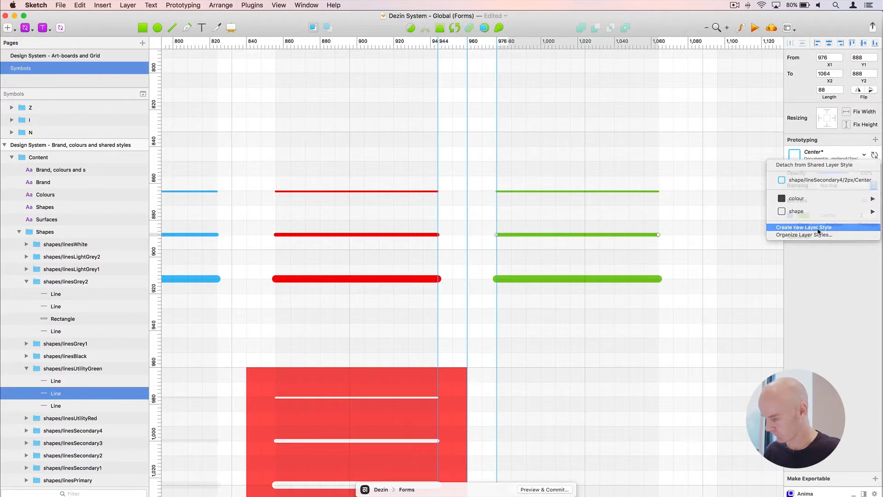
pyautogui.press('Right')
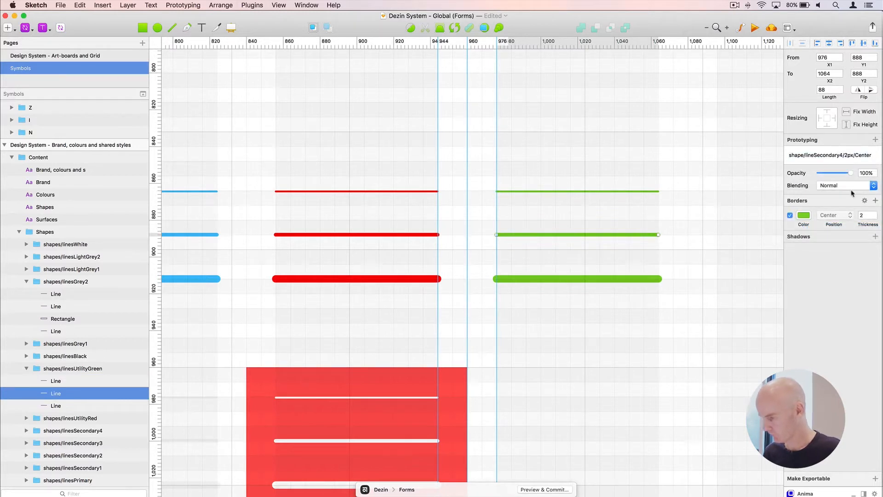
pyautogui.moveTo(837, 155); pyautogui.dragTo(818, 155)
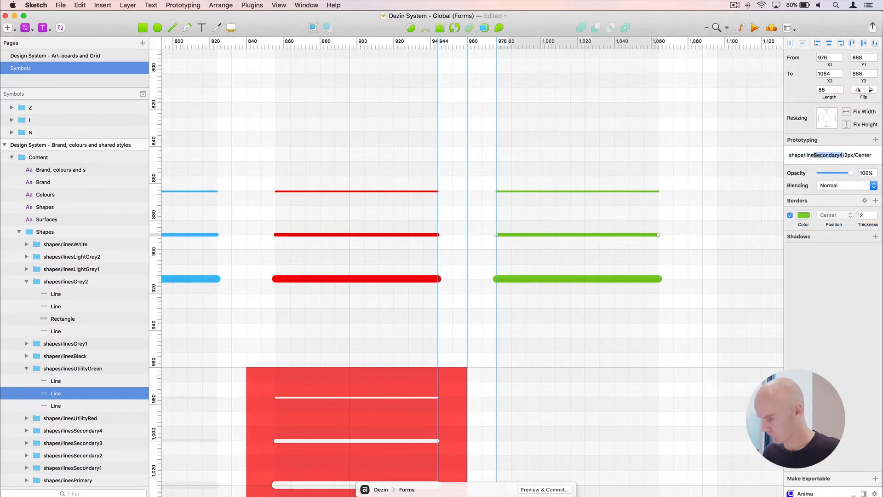
pyautogui.write('UtilityGreen')
pyautogui.press('Return')
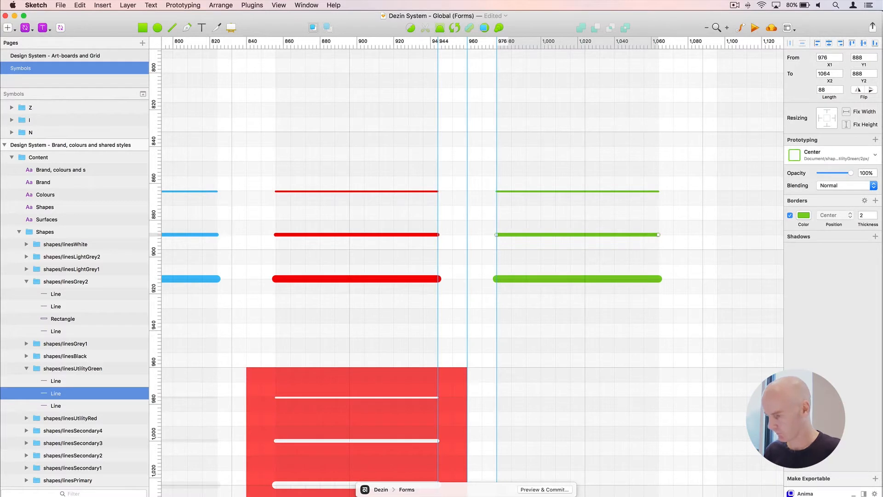
# Save the thickest green line's appearance as a new layer style named shape/lineUtilityGreen/4px/Center
pyautogui.click(527, 278)
pyautogui.click(828, 155)
pyautogui.moveTo(812, 212)
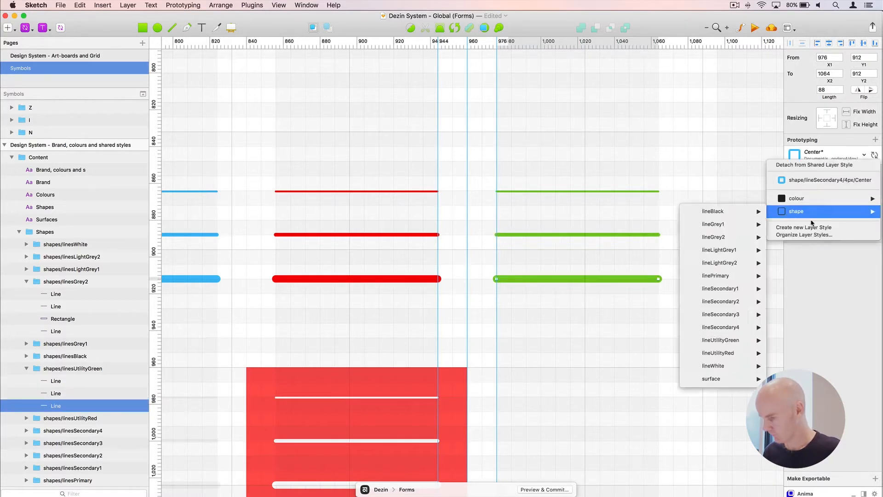
pyautogui.click(812, 227)
pyautogui.click(867, 155)
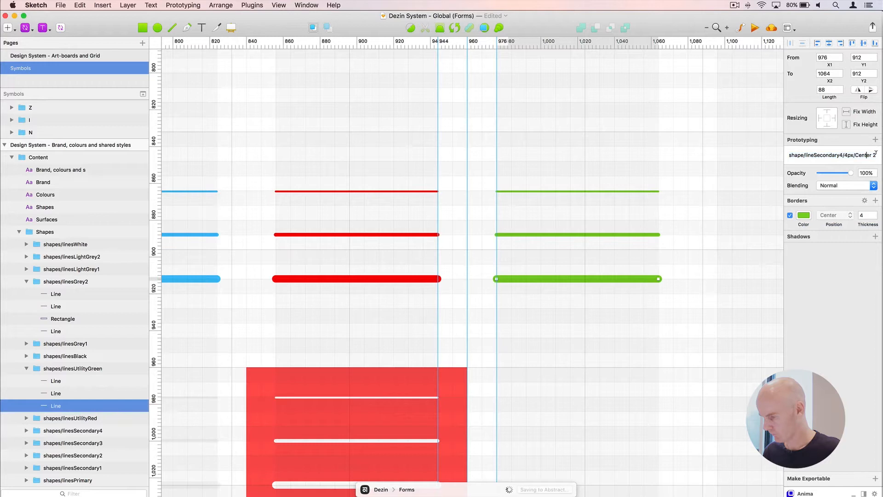
pyautogui.press('BackSpace')
pyautogui.press('BackSpace')
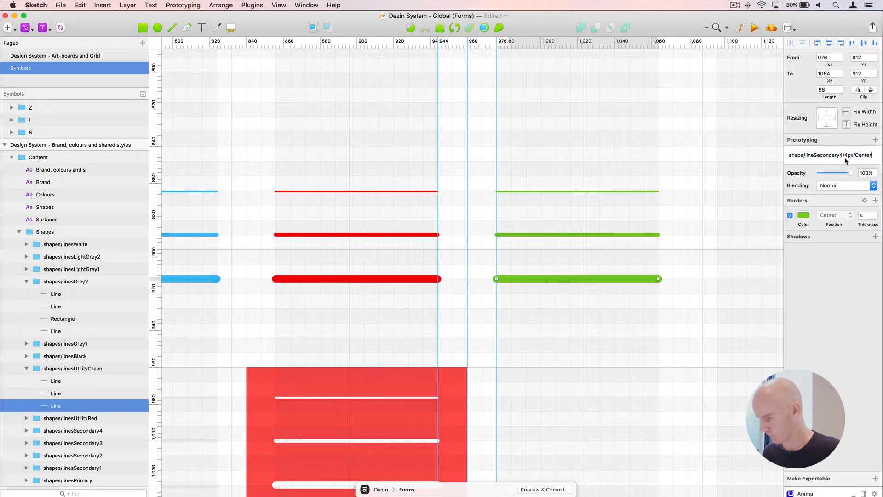
pyautogui.moveTo(838, 154); pyautogui.dragTo(817, 155)
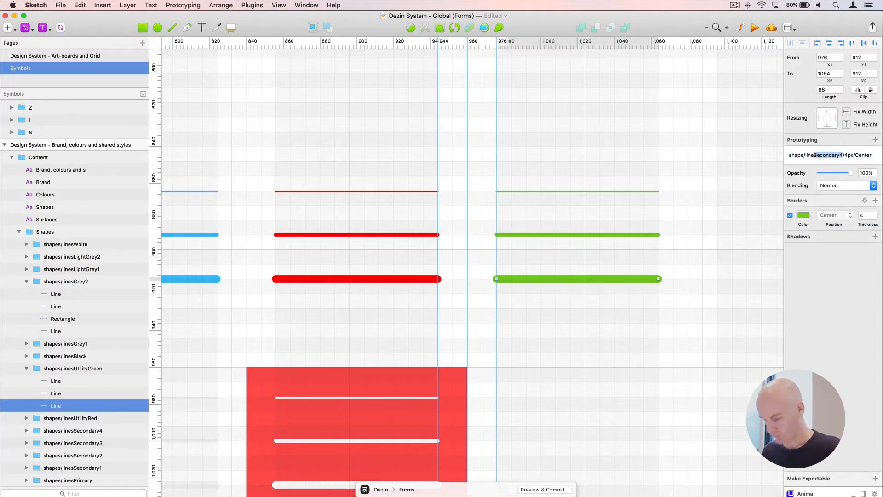
pyautogui.write('UtilityGreen')
pyautogui.press('Return')
pyautogui.click(533, 304)
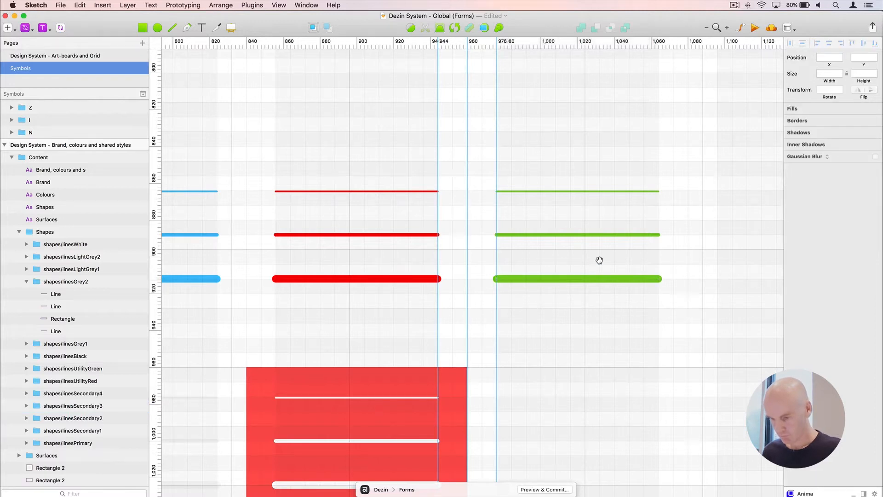
# Copy the outlined rectangle from shapes/linesGrey2 into the shapes/linesUtilityRed group and place it below the red lines at X 856, Y 928
pyautogui.moveTo(600, 260); pyautogui.dragTo(675, 202)
pyautogui.press('super+minus')
pyautogui.moveTo(410, 282); pyautogui.dragTo(610, 152)
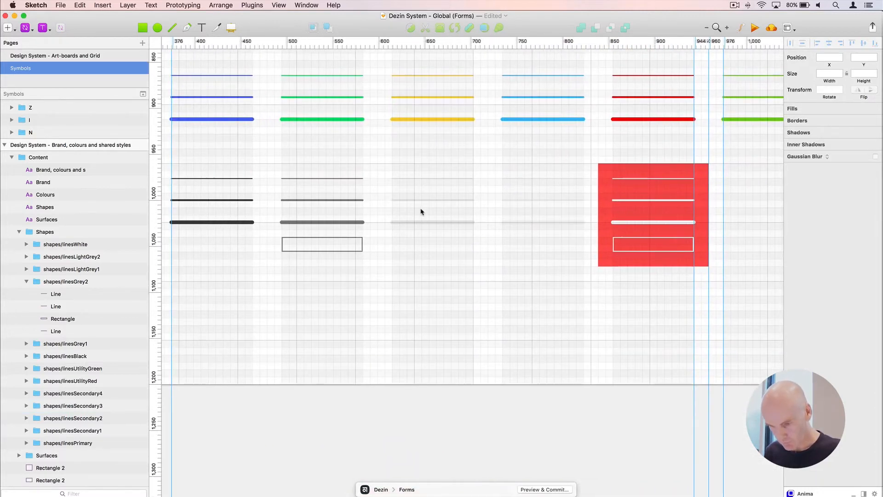
pyautogui.click(346, 239)
pyautogui.moveTo(539, 152); pyautogui.dragTo(346, 208)
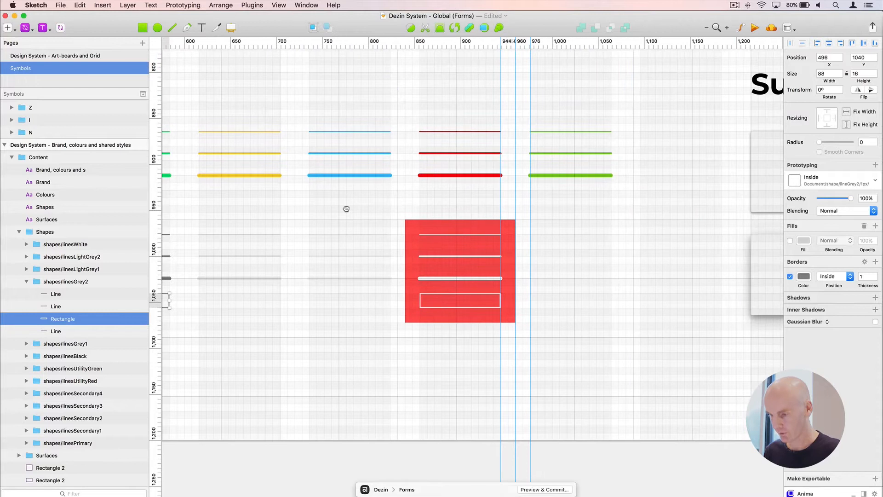
pyautogui.click(474, 175)
pyautogui.press('super+plus')
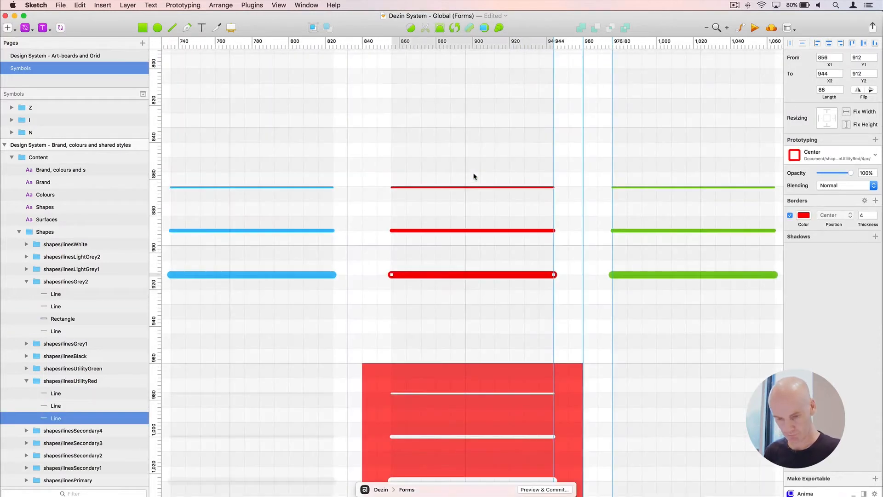
pyautogui.click(477, 285)
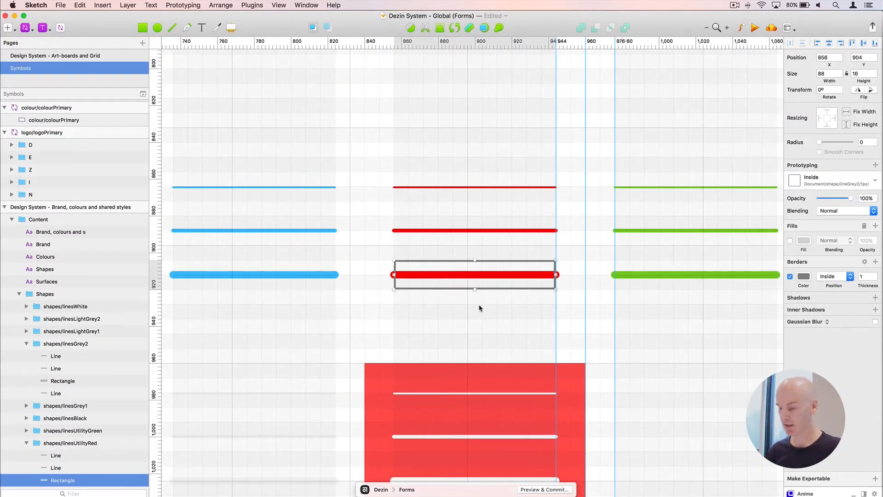
pyautogui.hotkey('shift', 'Down')
pyautogui.hotkey('shift', 'Down')
pyautogui.hotkey('shift', 'Down')
pyautogui.hscroll(2, 478, 304)
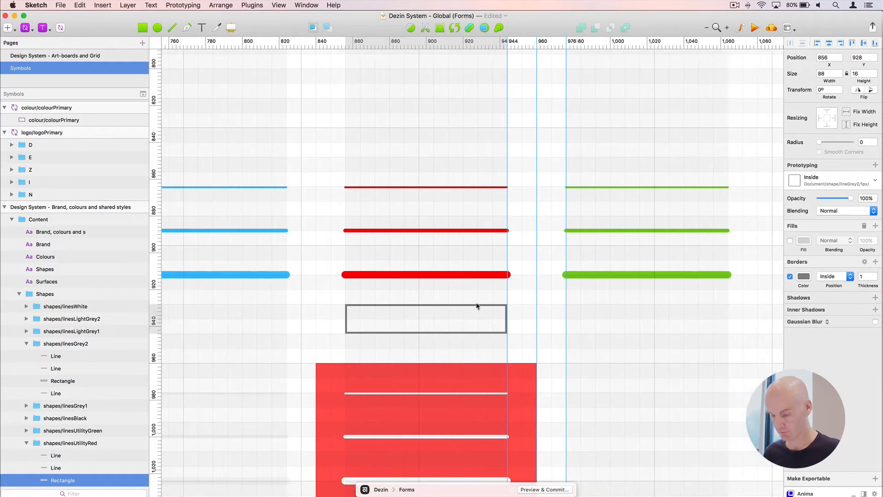
# Paste another copy of the outlined rectangle into the shapes/linesUtilityGreen group and place it below the green lines at X 976, Y 928
pyautogui.click(614, 276)
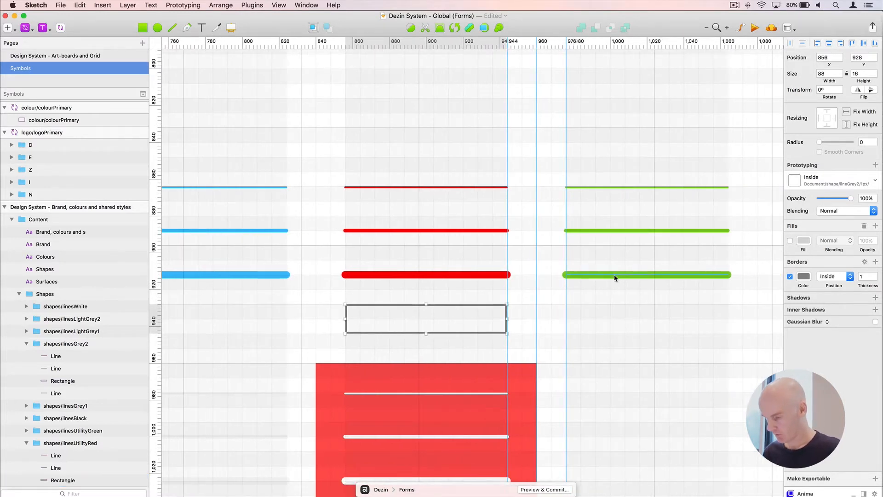
pyautogui.press('super+v')
pyautogui.hotkey('shift', 'Right')
pyautogui.hotkey('shift', 'Right')
pyautogui.hotkey('shift', 'Right')
pyautogui.hotkey('shift', 'Right')
pyautogui.hotkey('shift', 'Right')
pyautogui.hotkey('shift', 'Right')
pyautogui.hotkey('shift', 'Right')
pyautogui.hotkey('shift', 'Right')
pyautogui.hotkey('shift', 'Right')
pyautogui.hotkey('shift', 'Right')
pyautogui.hotkey('shift', 'Right')
pyautogui.hotkey('shift', 'Right')
pyautogui.hotkey('shift', 'Right')
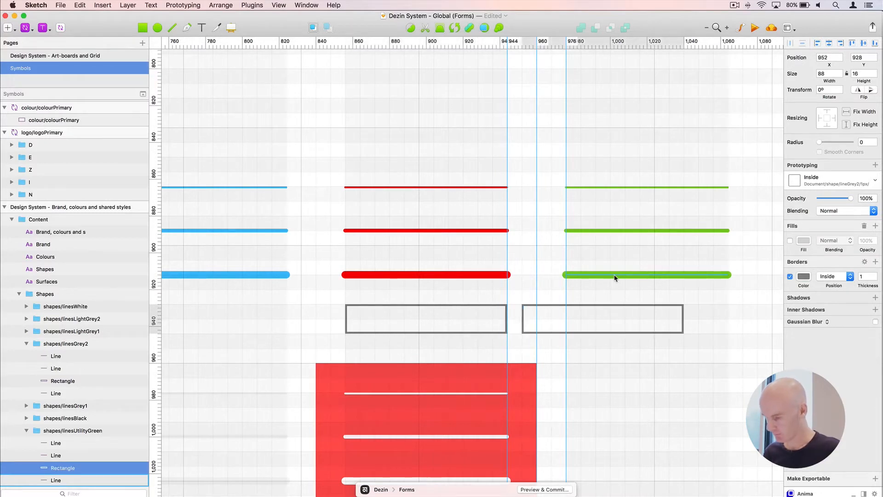
pyautogui.hotkey('shift', 'Left')
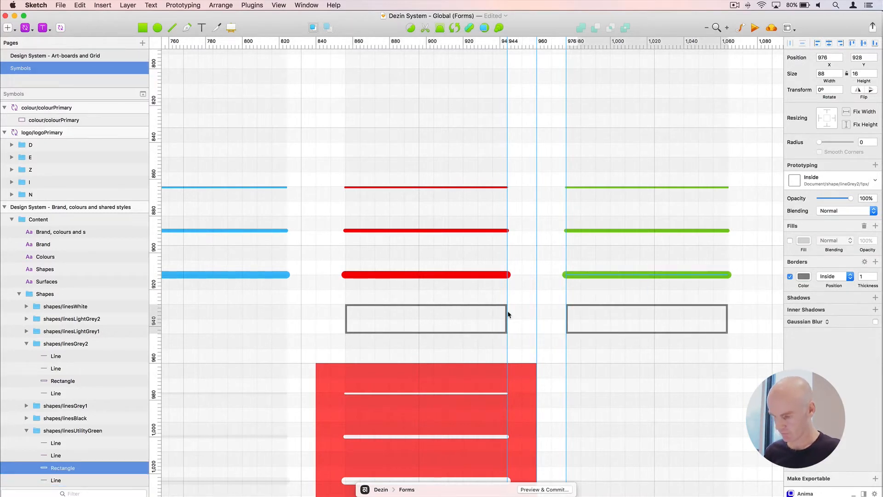
# Move the outlined rectangle layers below the Line layers in the shapes/linesUtilityRed and shapes/linesUtilityGreen groups
pyautogui.click(376, 311)
pyautogui.scroll(-3, 61, 409)
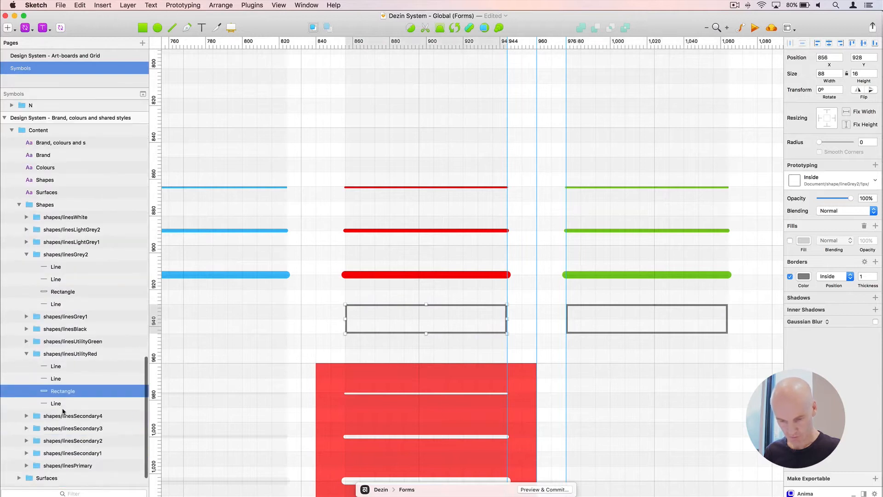
pyautogui.moveTo(61, 390); pyautogui.dragTo(64, 410)
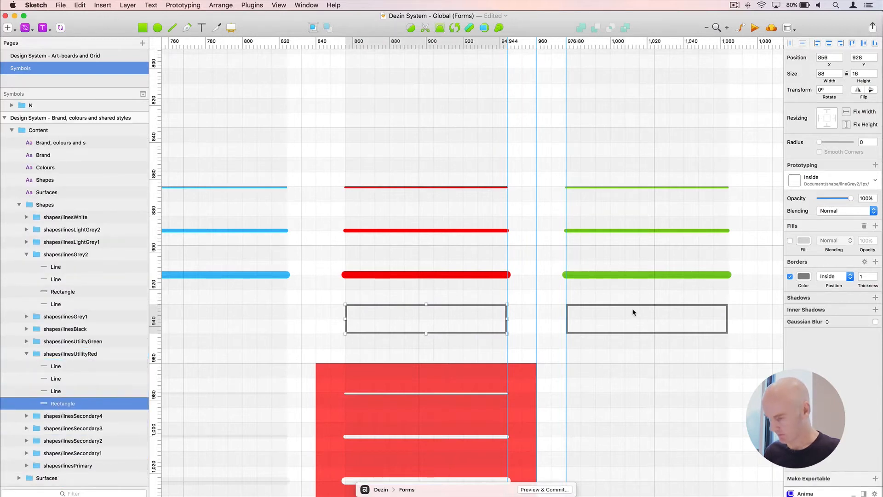
pyautogui.click(621, 307)
pyautogui.moveTo(61, 378); pyautogui.dragTo(60, 397)
# Recolour the border of the rectangle under the red lines red and the one under the green lines green
pyautogui.click(436, 305)
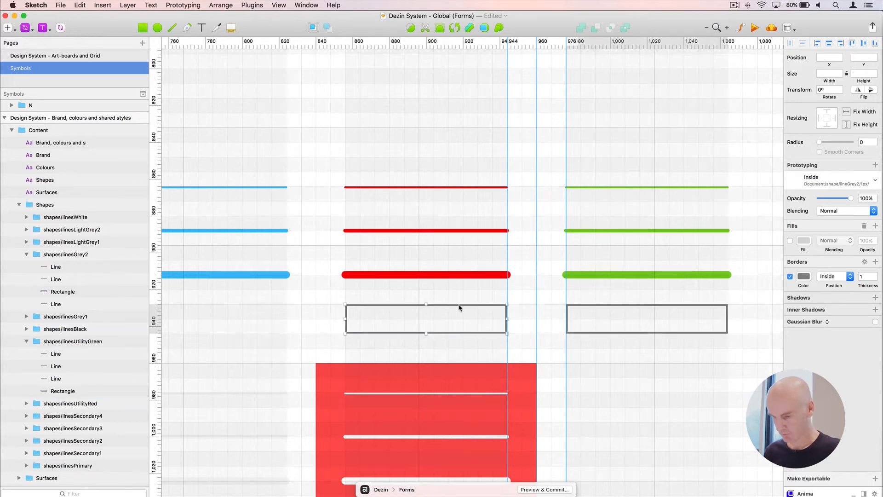
pyautogui.click(803, 277)
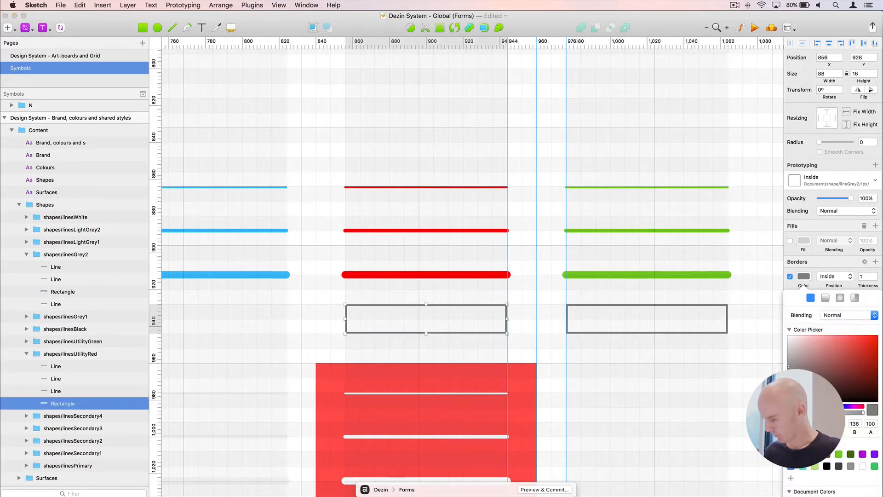
pyautogui.click(791, 454)
pyautogui.click(624, 306)
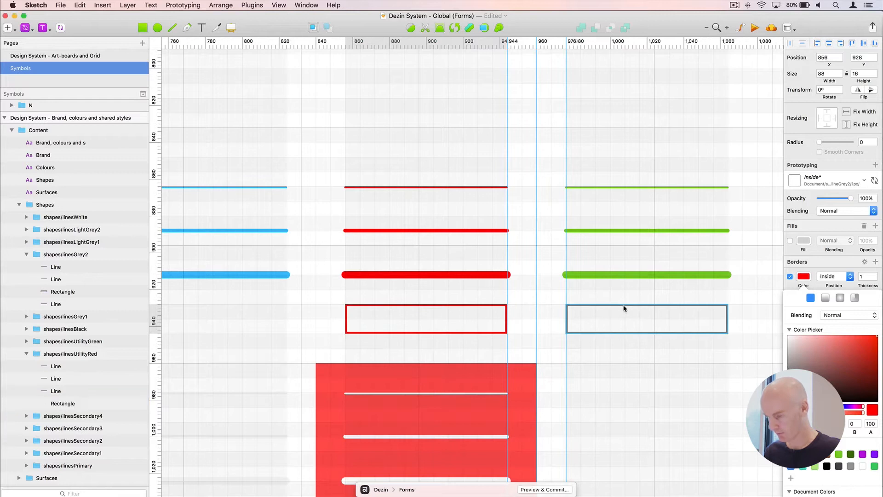
pyautogui.click(839, 454)
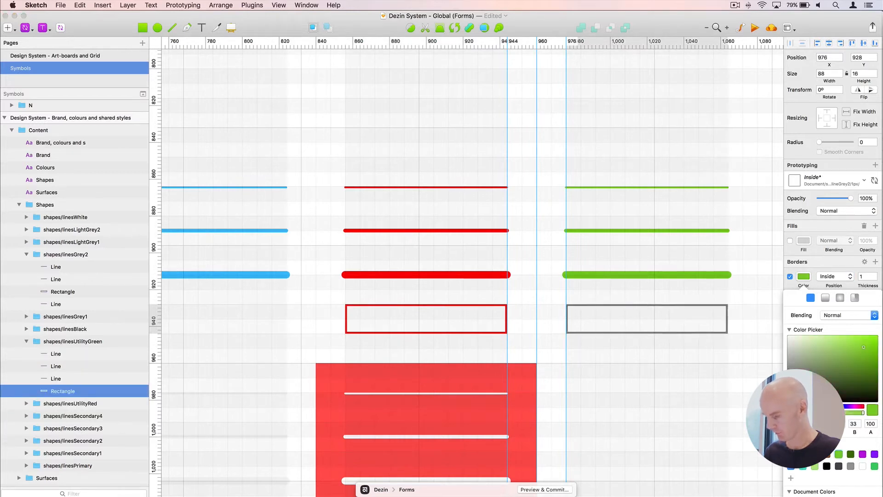
# Save the red outlined rectangle's appearance as a new layer style named shape/lineUtilityRed/1px/Inside
pyautogui.click(432, 310)
pyautogui.click(432, 307)
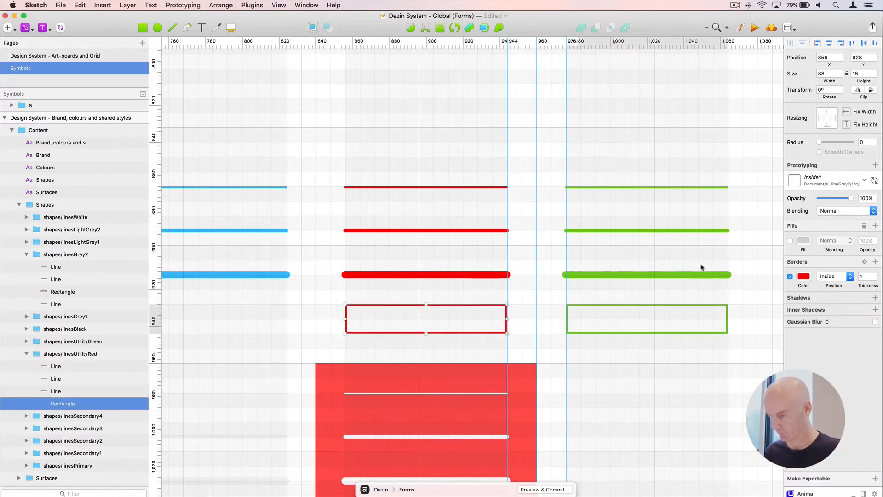
pyautogui.click(835, 180)
pyautogui.click(818, 266)
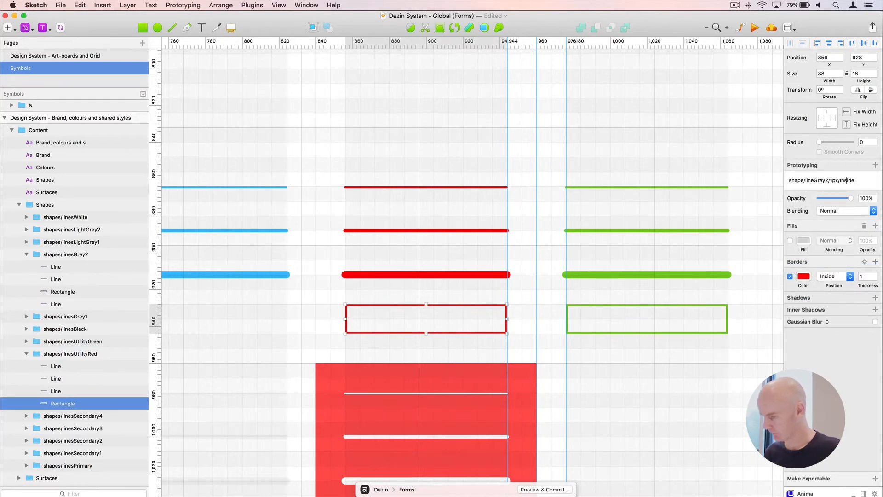
pyautogui.press('BackSpace')
pyautogui.press('BackSpace')
pyautogui.press('BackSpace')
pyautogui.press('BackSpace')
pyautogui.press('BackSpace')
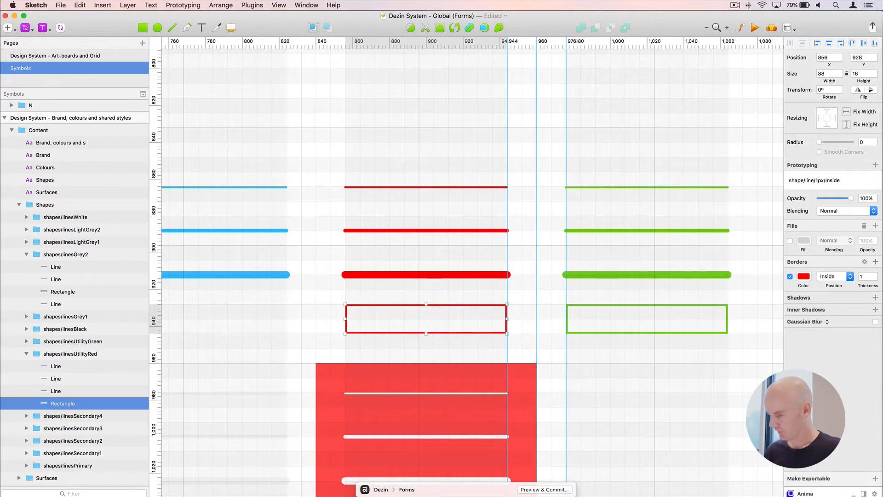
pyautogui.write('UtilityR')
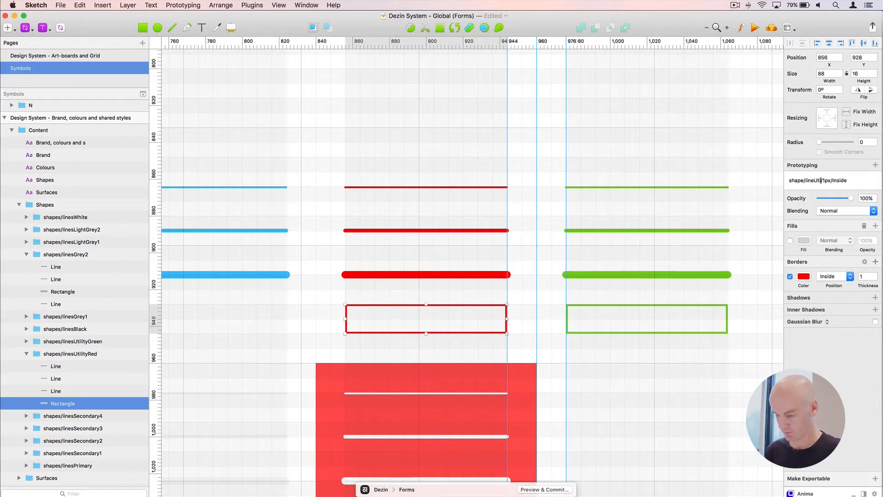
pyautogui.write('ed')
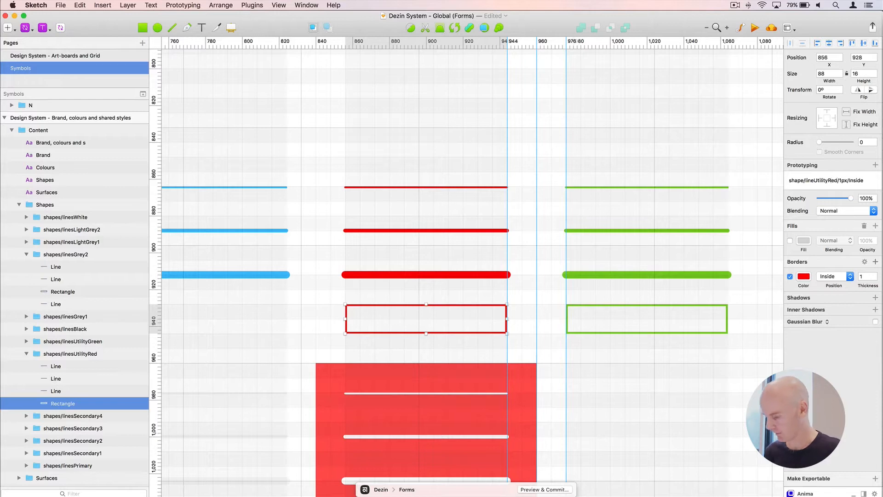
pyautogui.press('Return')
# Save the green outlined rectangle's appearance as a new layer style named shape/lineUtilityGreen/1px/Inside
pyautogui.click(677, 306)
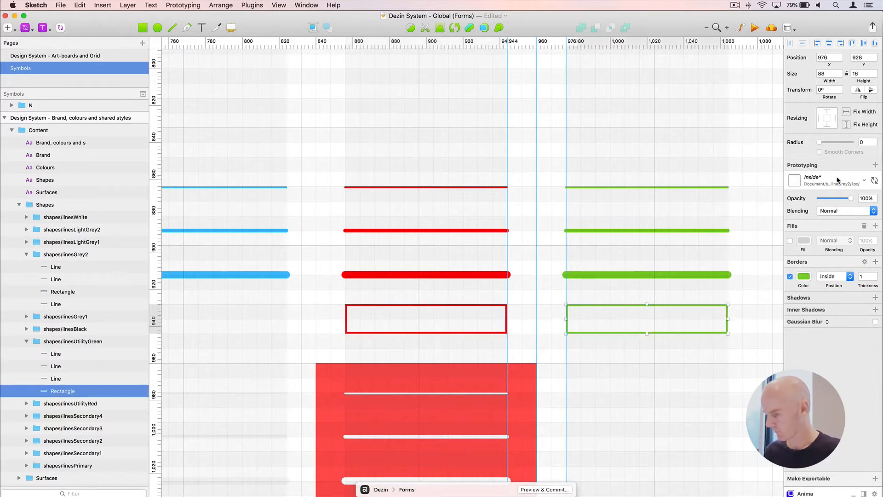
pyautogui.click(865, 180)
pyautogui.click(827, 266)
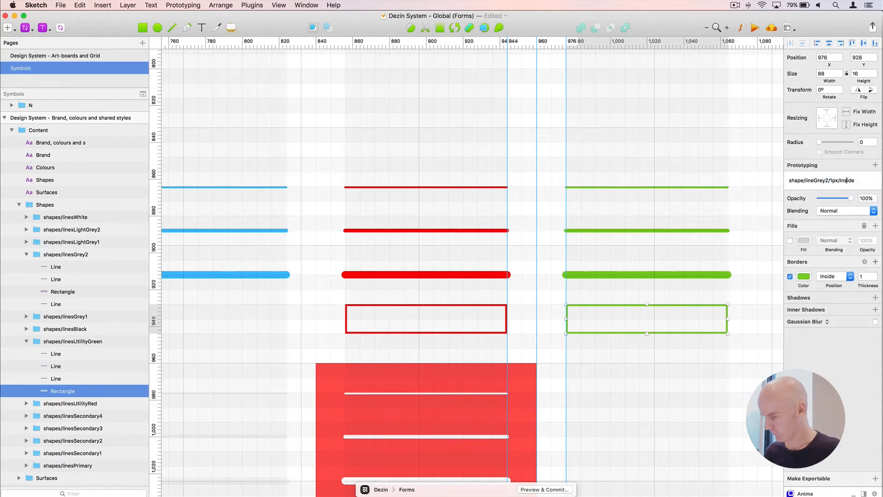
pyautogui.press('BackSpace')
pyautogui.press('BackSpace')
pyautogui.press('BackSpace')
pyautogui.press('BackSpace')
pyautogui.press('BackSpace')
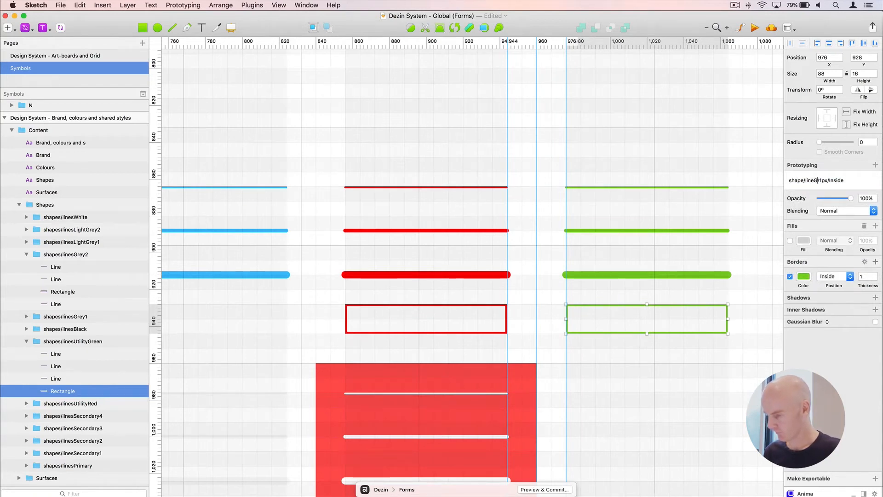
pyautogui.write('Utility')
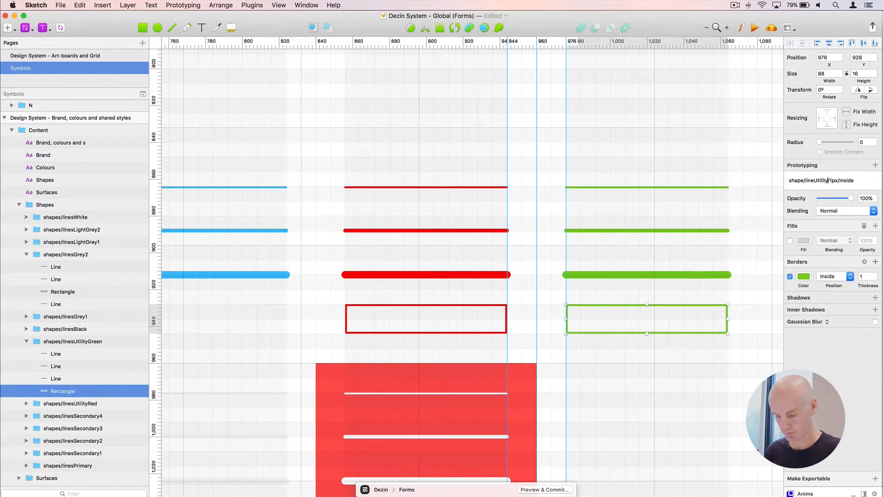
pyautogui.write('Green')
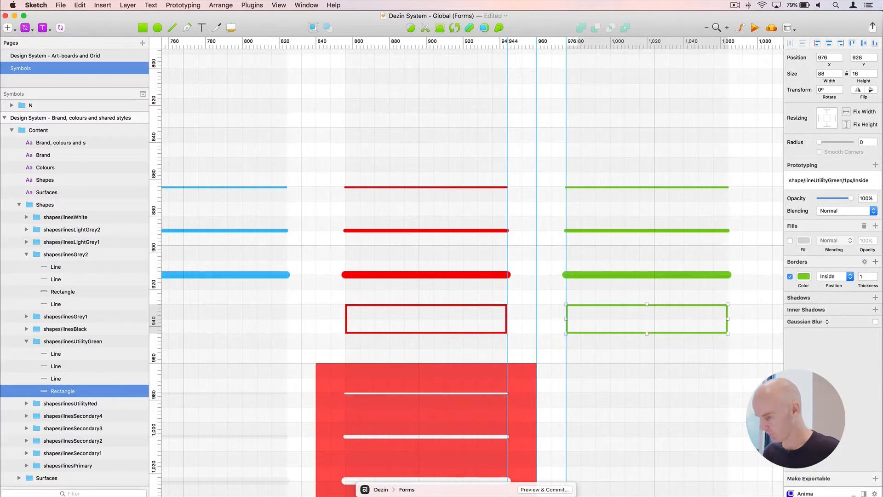
pyautogui.press('Return')
pyautogui.click(420, 158)
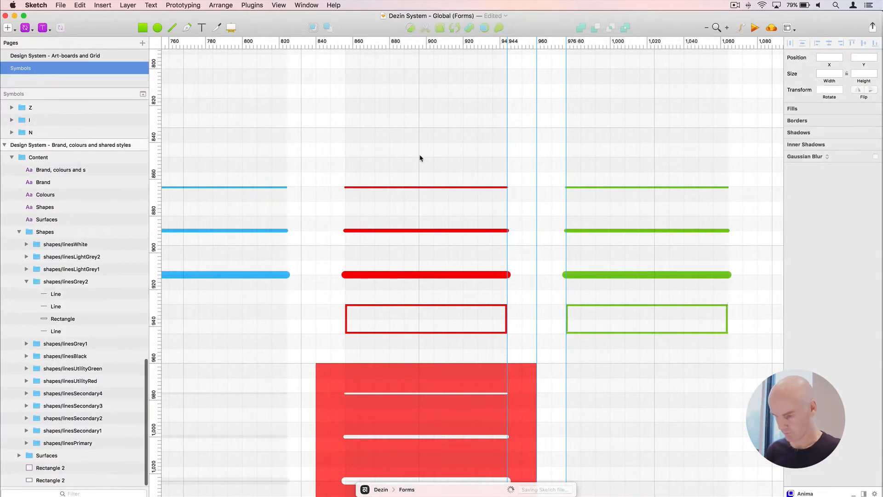
# On the Typography Desktop artboard, shift the black pStrong, pError and pSmall rows down to free one row below the p texts
pyautogui.press('super+minus')
pyautogui.hscroll(-4, 513, 97)
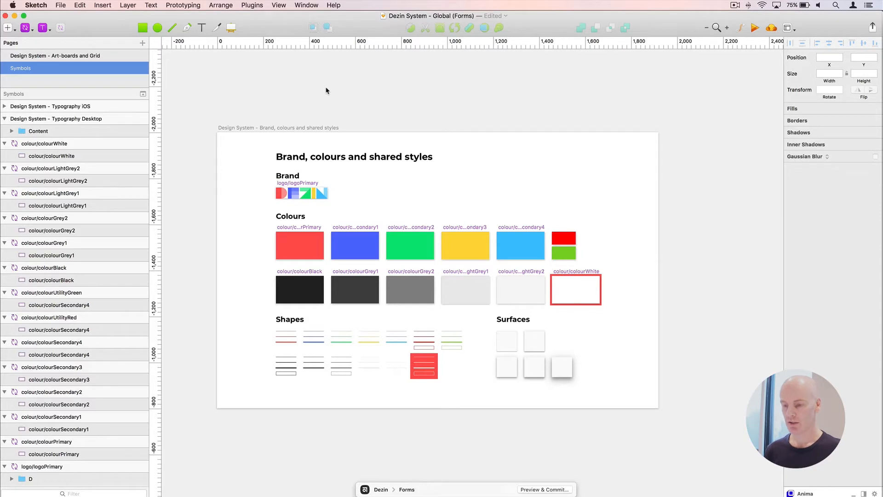
pyautogui.hscroll(12, 327, 90)
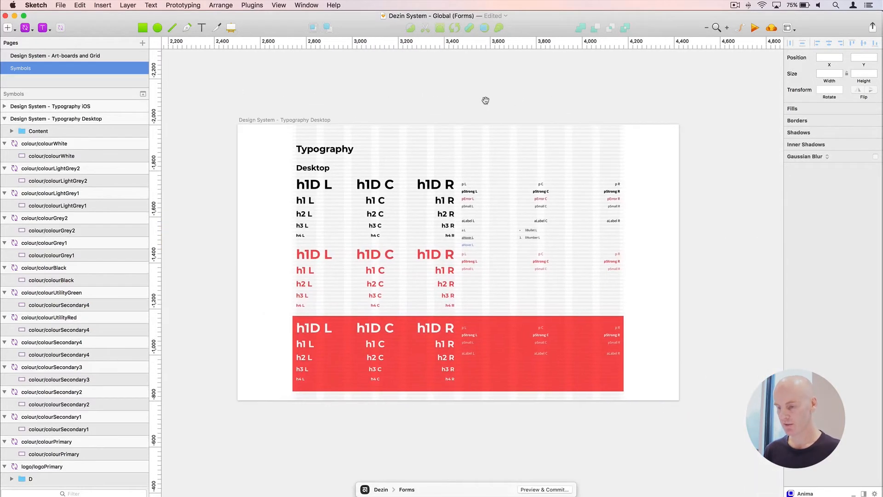
pyautogui.click(466, 185)
pyautogui.press('super+0')
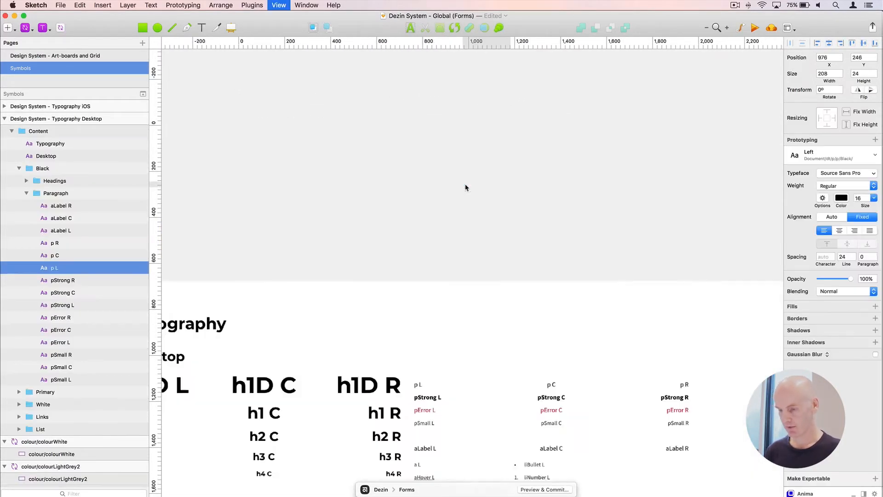
pyautogui.scroll(-5, 516, 215)
pyautogui.hscroll(5, 516, 214)
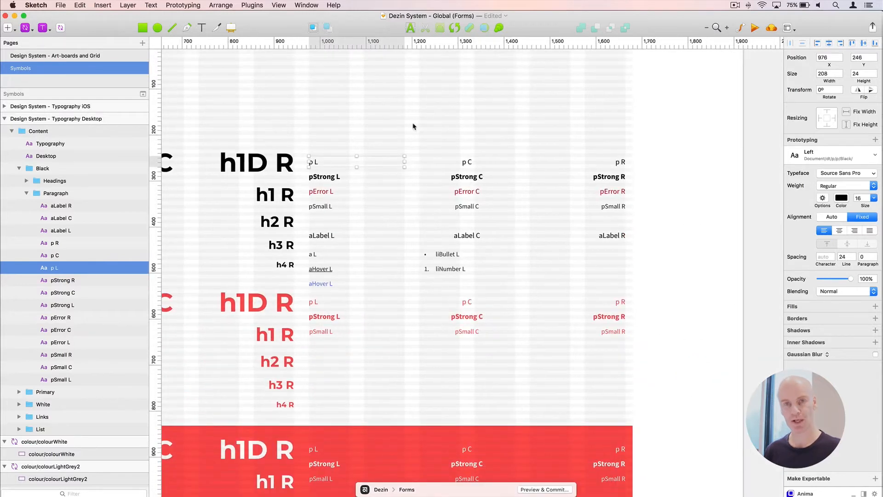
pyautogui.moveTo(654, 219); pyautogui.dragTo(319, 176)
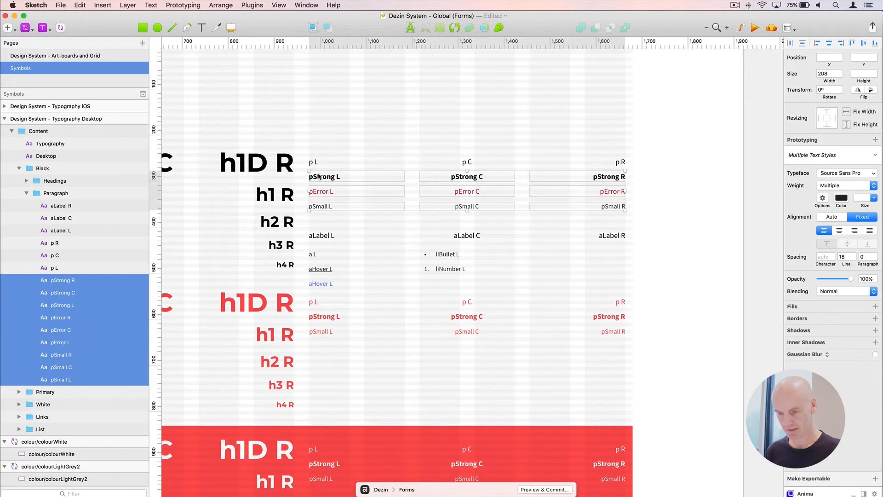
pyautogui.press('Down')
pyautogui.press('Down')
pyautogui.press('Down')
pyautogui.press('Down')
pyautogui.press('Down')
pyautogui.press('Down')
pyautogui.press('Down')
pyautogui.press('Down')
pyautogui.press('Down')
pyautogui.press('Down')
pyautogui.press('Down')
pyautogui.press('Down')
pyautogui.press('Down')
pyautogui.press('Down')
pyautogui.press('Down')
pyautogui.press('Down')
pyautogui.press('Down')
pyautogui.press('Down')
pyautogui.press('Down')
pyautogui.press('Down')
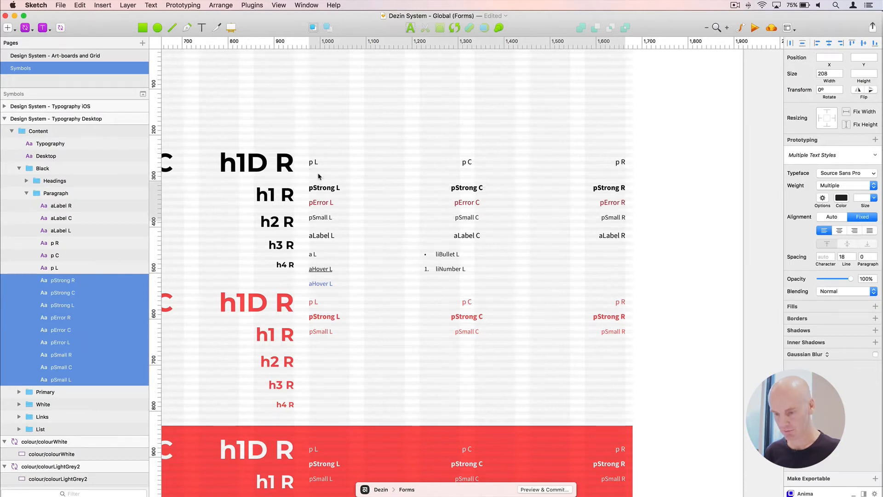
pyautogui.press('Down')
pyautogui.press('Down')
pyautogui.press('Down')
pyautogui.press('Down')
pyautogui.press('Down')
pyautogui.press('Down')
pyautogui.press('Down')
pyautogui.press('Down')
# Duplicate the black p L, p C and p R texts and place the copies in the freed row at Y 278
pyautogui.click(598, 175)
pyautogui.moveTo(349, 160); pyautogui.dragTo(310, 159)
pyautogui.press('super+d')
pyautogui.press('Down')
pyautogui.press('Down')
pyautogui.press('Down')
pyautogui.press('Down')
pyautogui.press('Down')
pyautogui.press('Down')
pyautogui.press('Down')
pyautogui.press('Down')
pyautogui.press('Down')
pyautogui.press('Down')
pyautogui.press('Down')
pyautogui.press('Down')
pyautogui.press('Down')
pyautogui.press('Down')
pyautogui.press('Down')
pyautogui.press('Down')
pyautogui.press('Down')
pyautogui.press('Down')
pyautogui.press('Down')
pyautogui.press('Down')
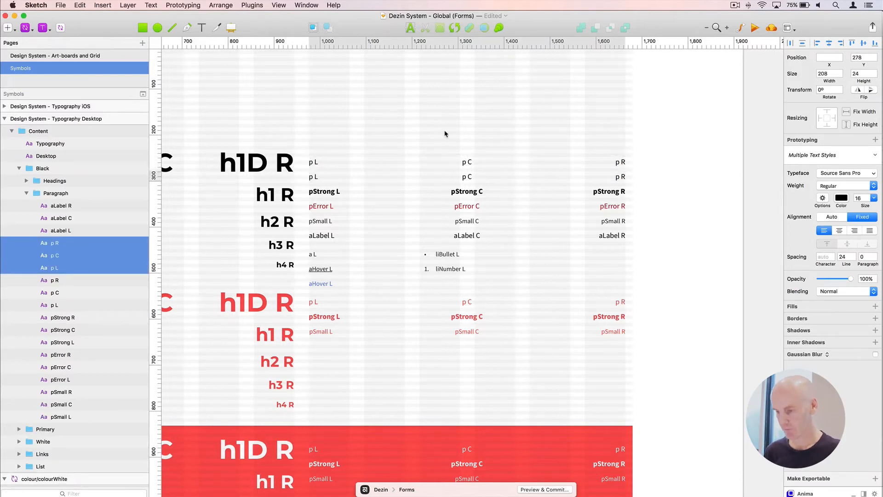
# Set the text colour of the three duplicated p texts to grey 888888
pyautogui.click(672, 167)
pyautogui.moveTo(658, 170); pyautogui.dragTo(316, 183)
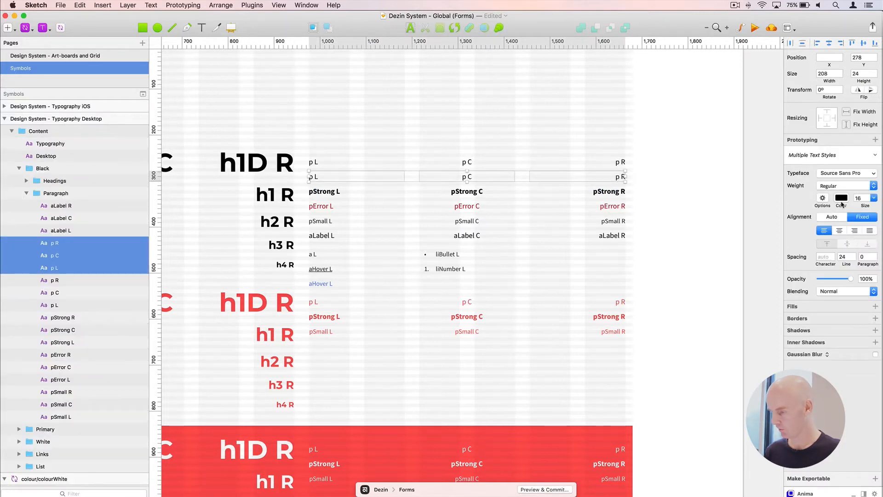
pyautogui.click(841, 204)
pyautogui.click(875, 390)
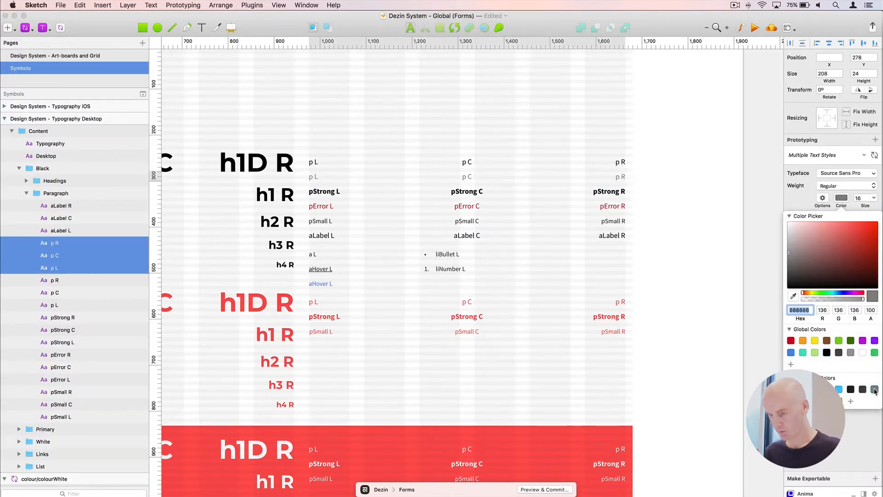
pyautogui.click(665, 165)
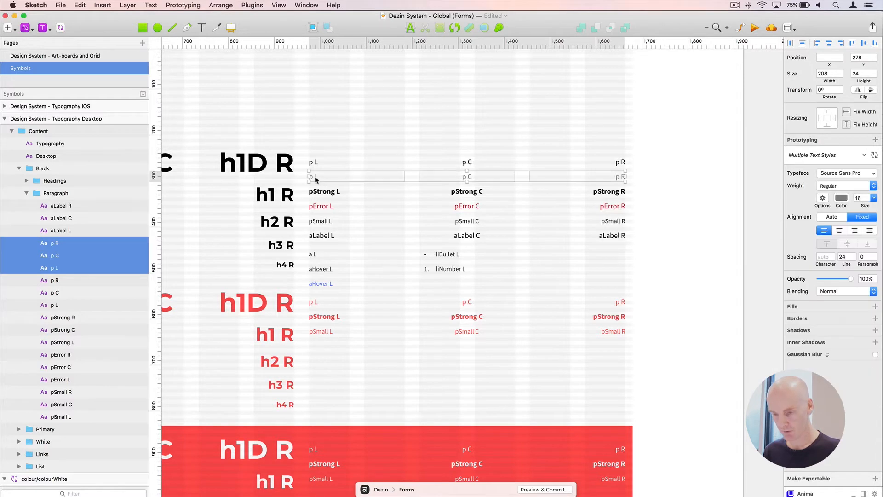
# Save the grey p L text's appearance as a new text style named dt/p/p/Grey2/Left
pyautogui.click(344, 181)
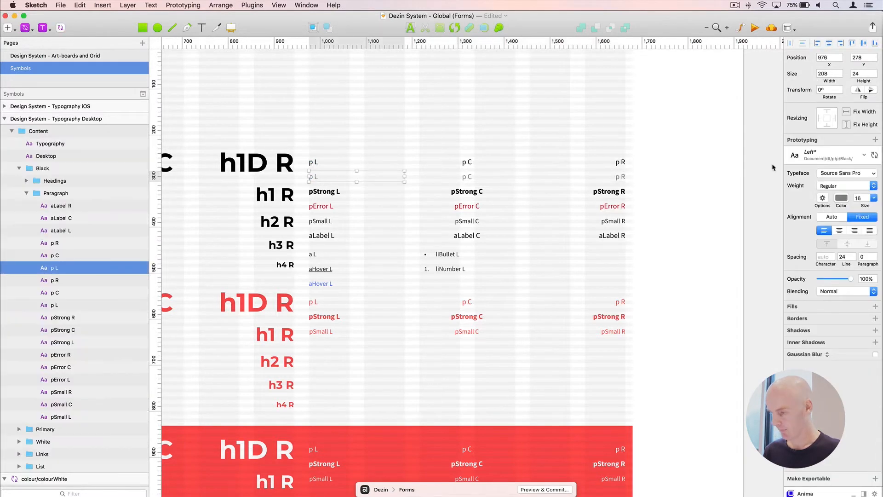
pyautogui.click(825, 159)
pyautogui.click(812, 327)
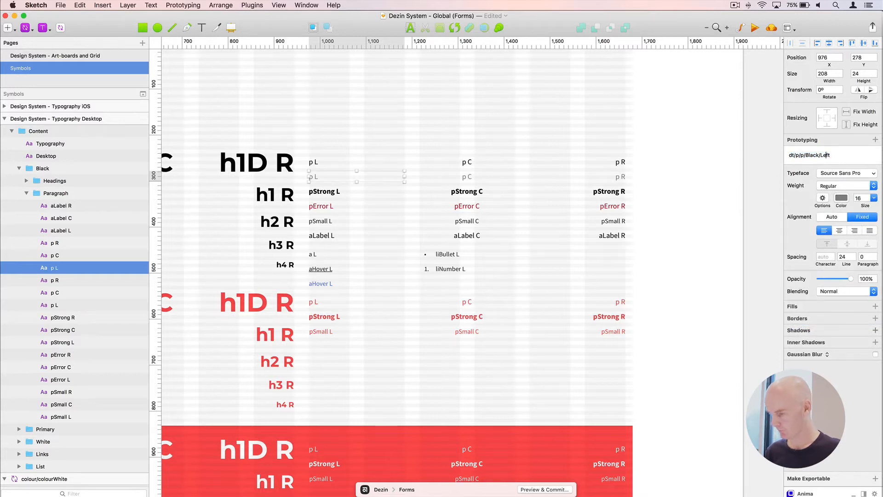
pyautogui.press('BackSpace')
pyautogui.press('BackSpace')
pyautogui.press('BackSpace')
pyautogui.press('BackSpace')
pyautogui.press('BackSpace')
pyautogui.write('Grey2')
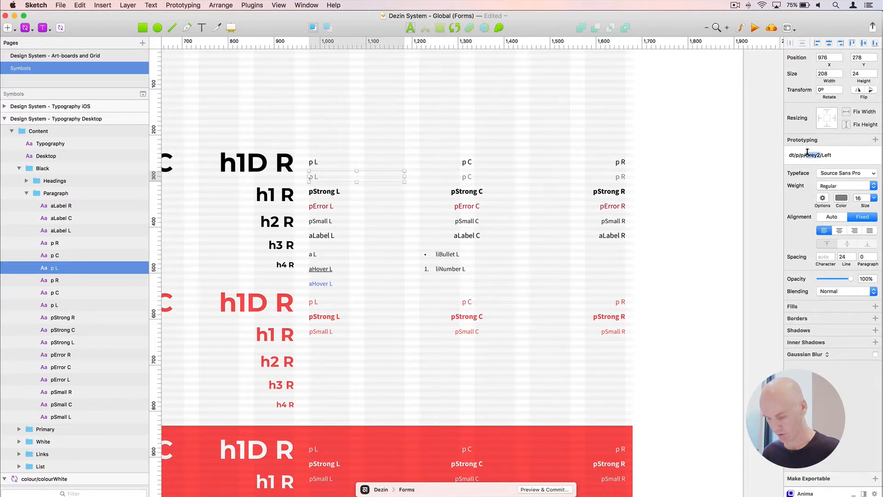
pyautogui.press('super+c')
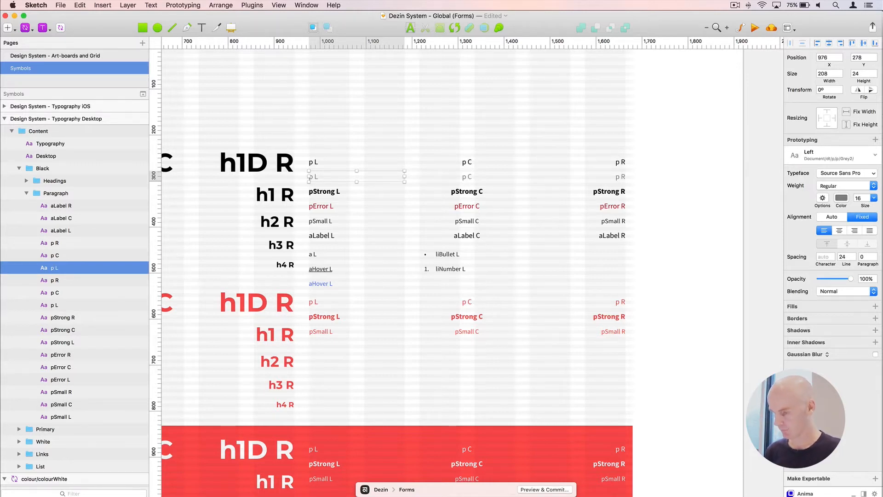
# Save the grey p C text's appearance as a new text style named dt/p/p/Grey2/Center
pyautogui.click(468, 177)
pyautogui.click(833, 153)
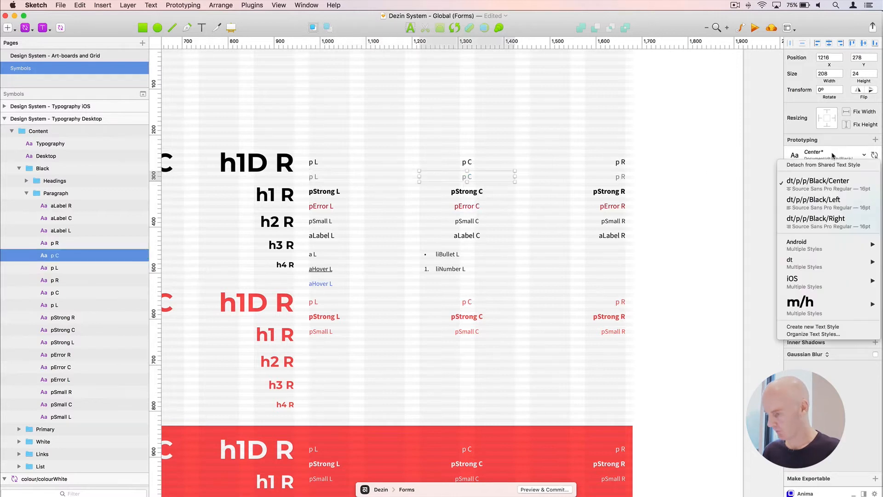
pyautogui.click(818, 329)
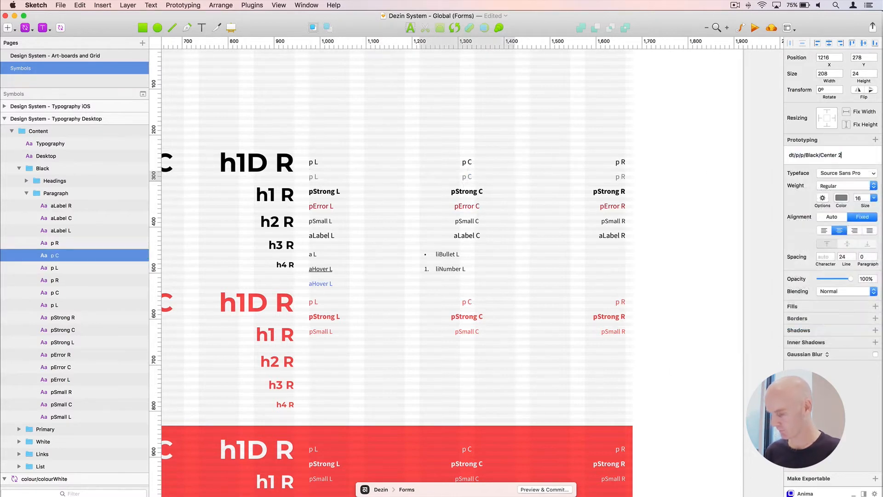
pyautogui.click(819, 155)
pyautogui.press('BackSpace')
pyautogui.press('BackSpace')
pyautogui.press('BackSpace')
pyautogui.press('BackSpace')
pyautogui.press('BackSpace')
pyautogui.write('Grey2')
pyautogui.press('Return')
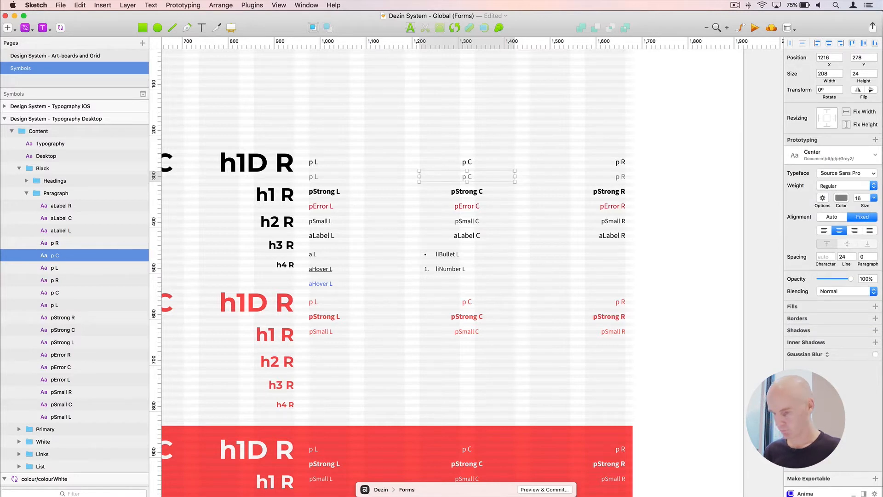
# Save the grey p R text's appearance as a new text style named dt/p/p/Grey2/Right and save the document
pyautogui.click(623, 177)
pyautogui.click(855, 159)
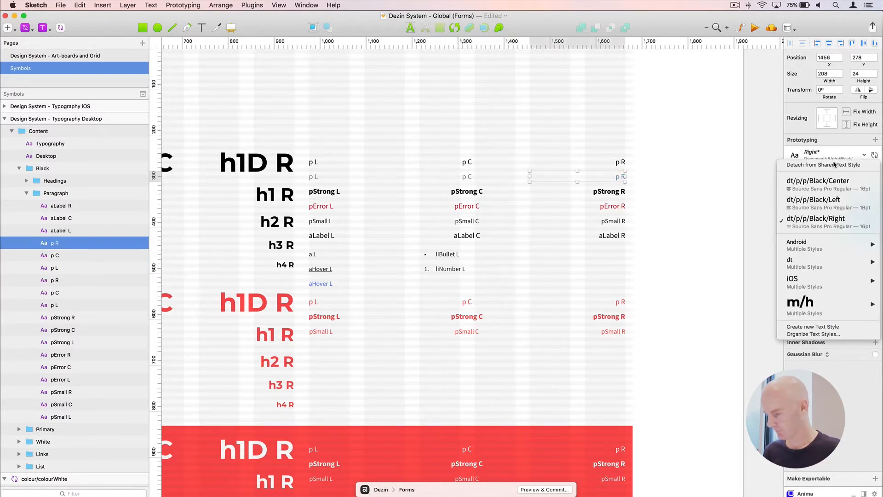
pyautogui.press('Right')
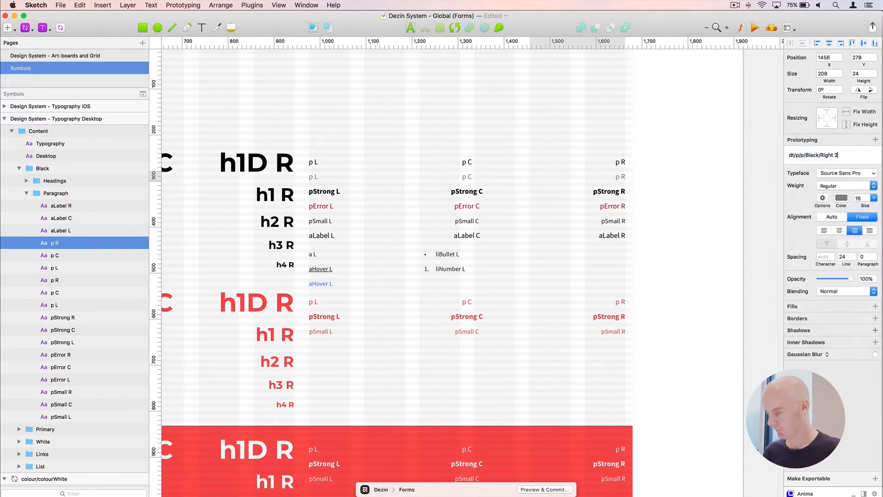
pyautogui.press('Left')
pyautogui.press('Left')
pyautogui.press('BackSpace')
pyautogui.press('BackSpace')
pyautogui.press('BackSpace')
pyautogui.press('BackSpace')
pyautogui.press('super+v')
pyautogui.press('Return')
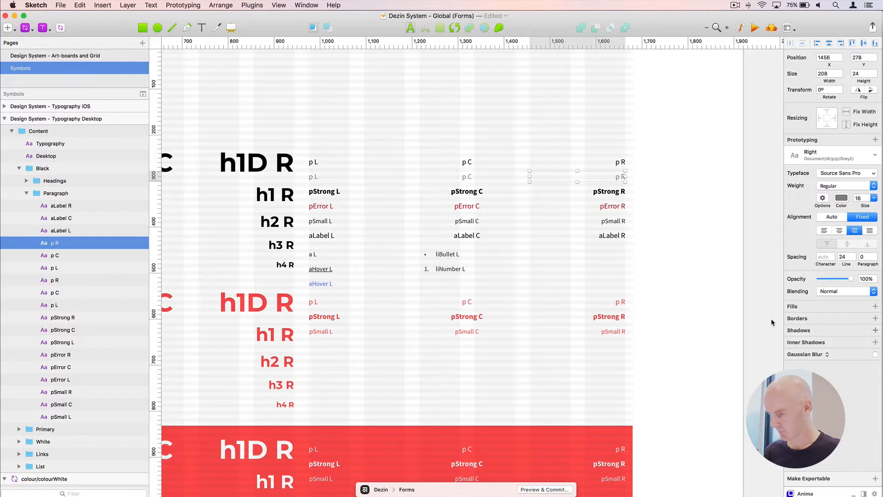
pyautogui.click(579, 253)
pyautogui.press('super+s')
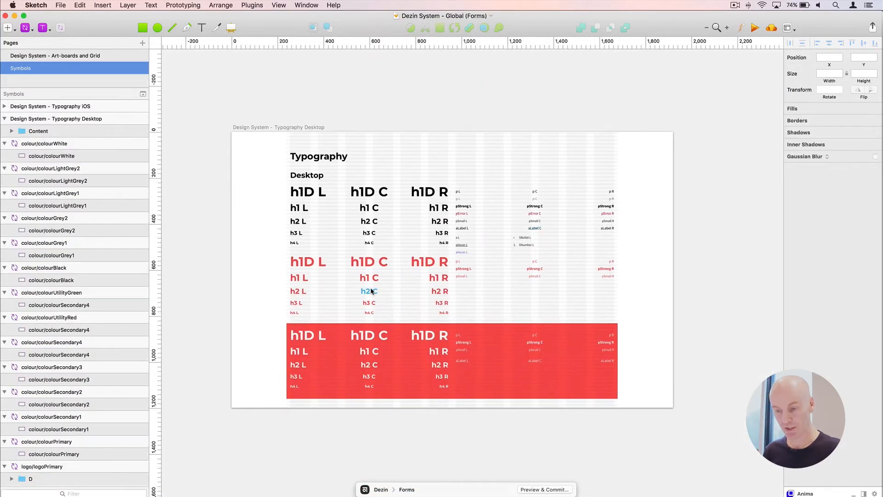
# Apply the shared layer style shape/lineGrey2/1px/Inside to the rectangle under the Forms heading on the Buttons and Forms artboard
pyautogui.moveTo(188, 348); pyautogui.dragTo(578, 201)
pyautogui.scroll(-10, 579, 201)
pyautogui.hscroll(-6, 579, 201)
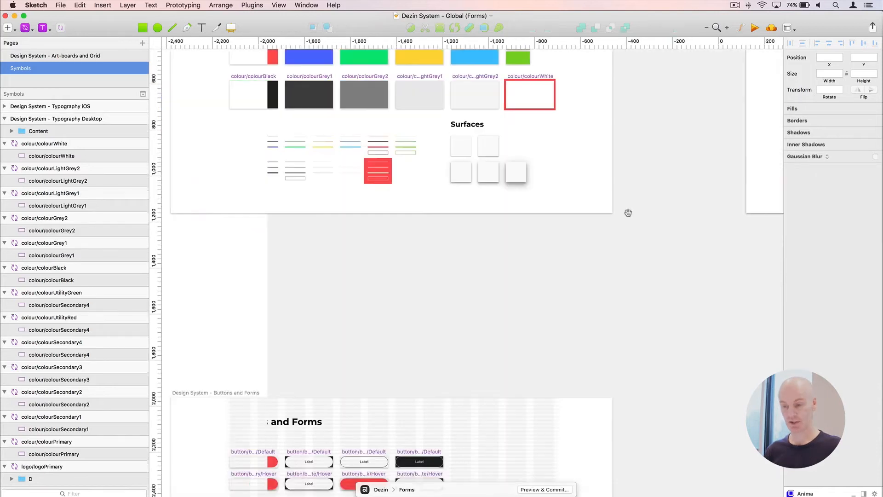
pyautogui.click(376, 257)
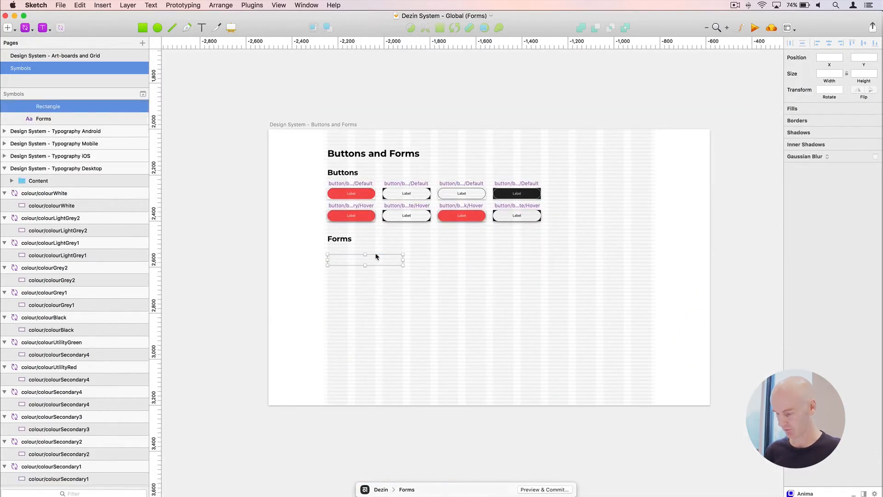
pyautogui.press('super+plus')
pyautogui.press('super+plus')
pyautogui.moveTo(508, 250); pyautogui.dragTo(483, 197)
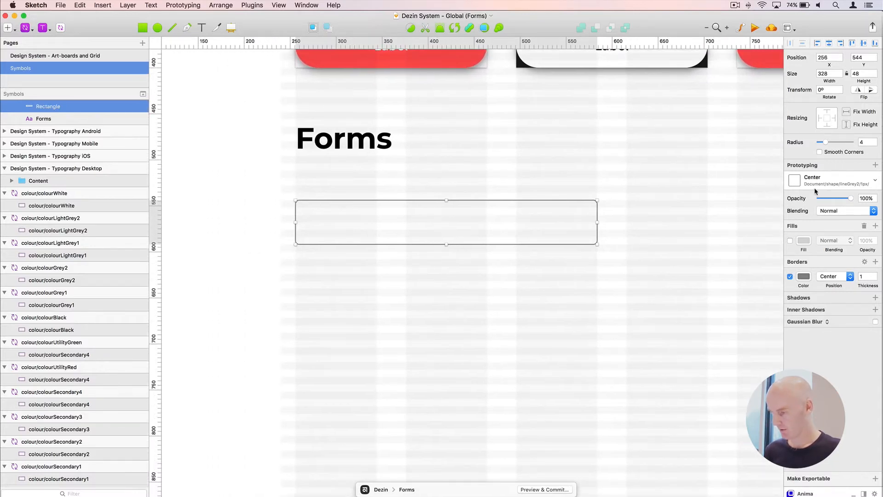
pyautogui.click(826, 182)
pyautogui.moveTo(814, 249)
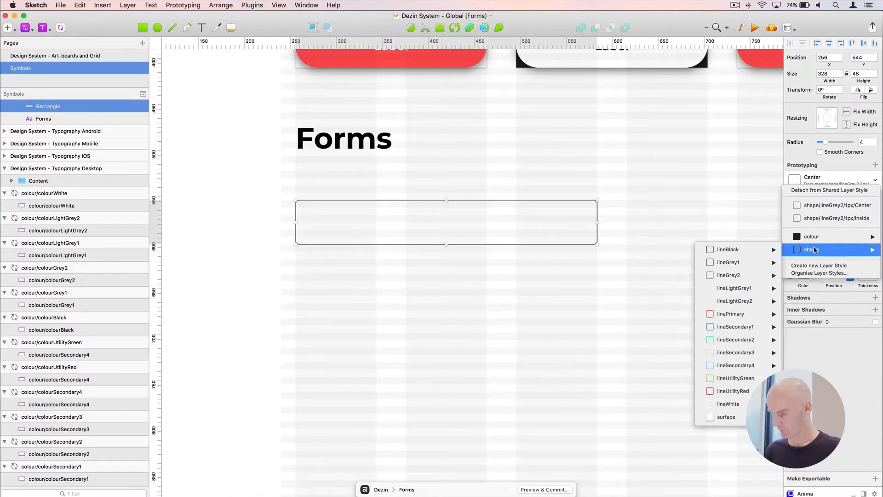
pyautogui.moveTo(733, 278)
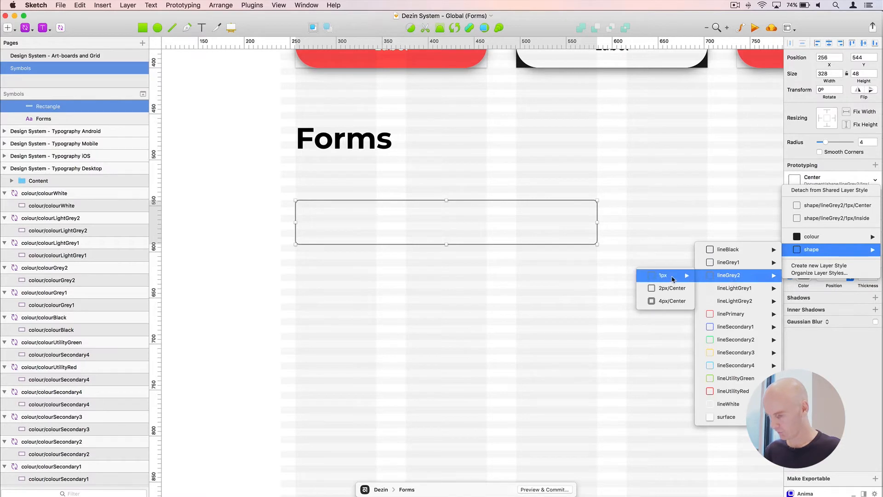
pyautogui.moveTo(673, 278)
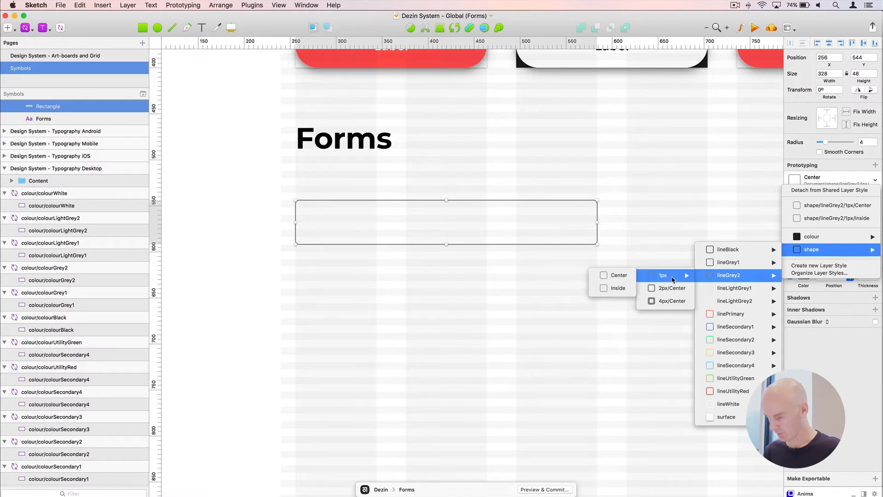
pyautogui.click(618, 288)
pyautogui.click(434, 274)
# Add a text layer reading "Placeholder" inside the rectangle under the Forms heading
pyautogui.hscroll(3, 401, 248)
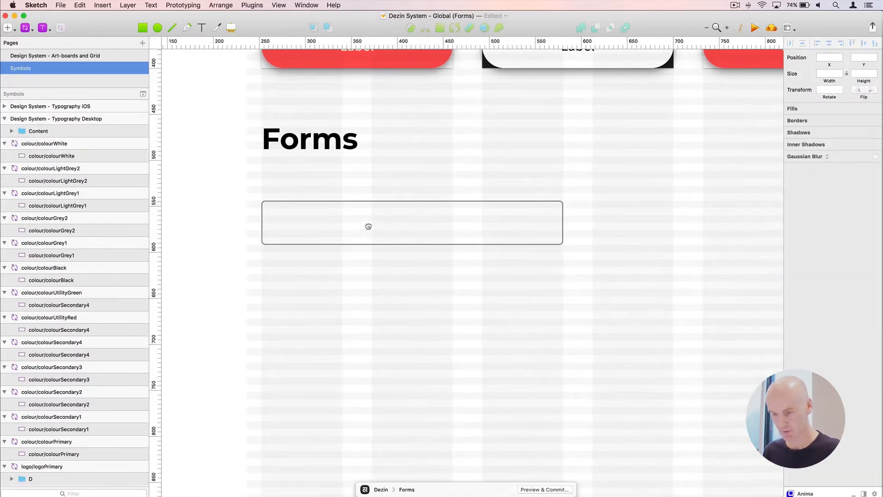
pyautogui.click(315, 217)
pyautogui.press('t')
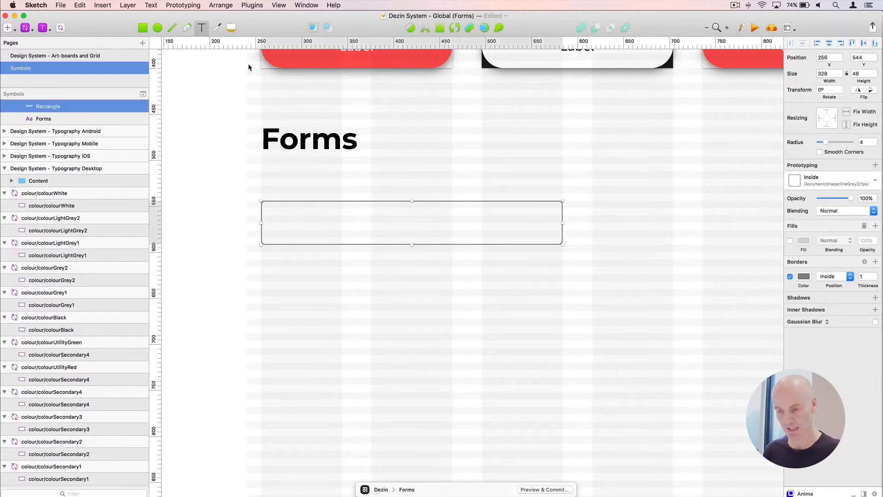
pyautogui.click(318, 210)
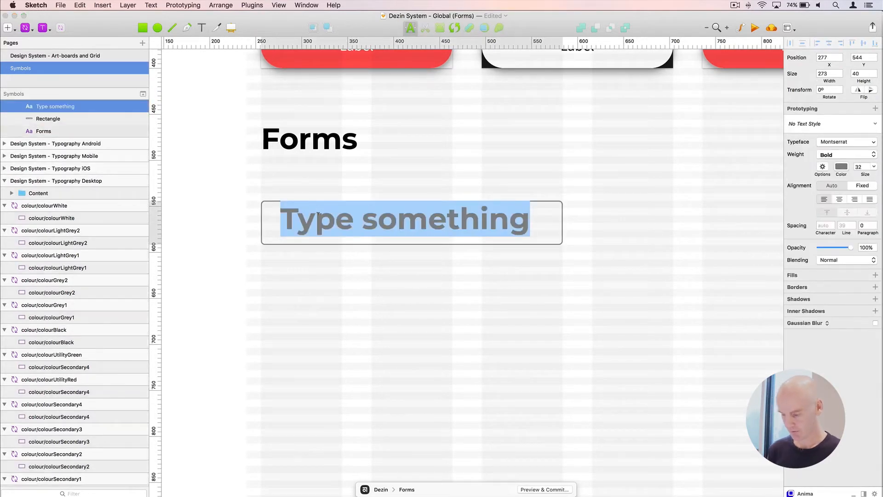
pyautogui.write('Placehold')
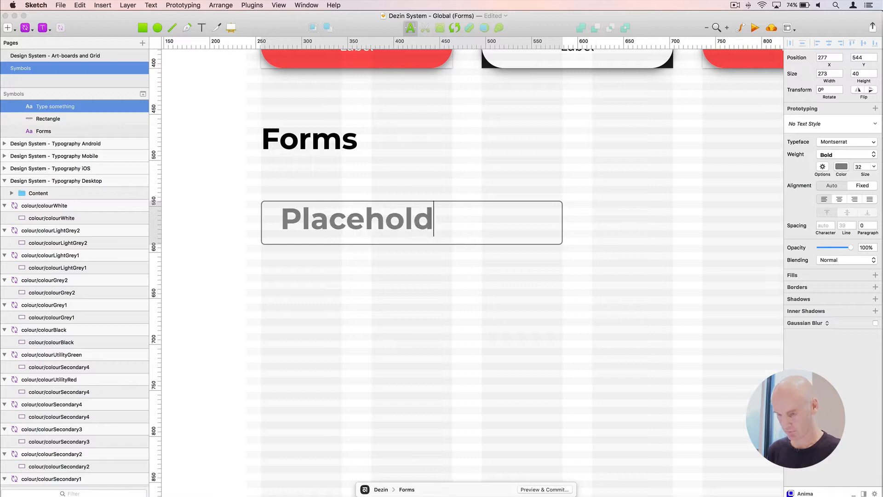
pyautogui.write('er')
pyautogui.press('Escape')
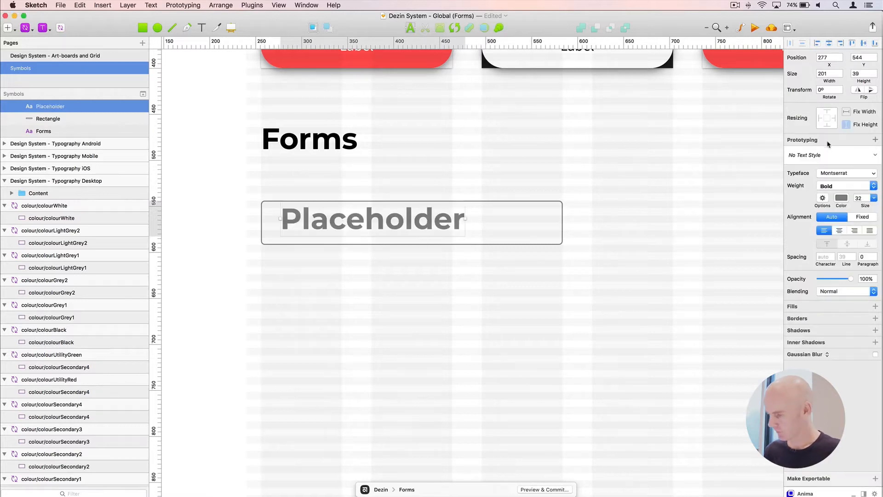
# Apply the shared text style dt/p/p/Grey2/Left to the Placeholder text
pyautogui.click(828, 157)
pyautogui.moveTo(816, 185)
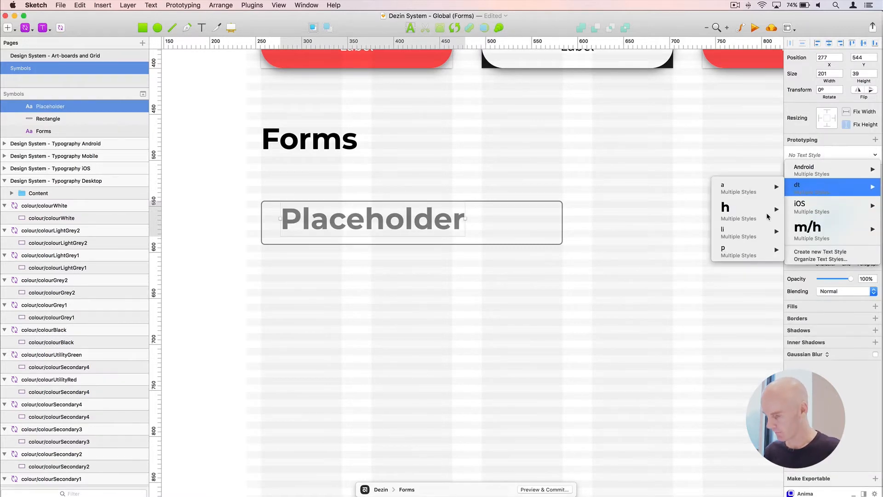
pyautogui.moveTo(743, 252)
pyautogui.moveTo(644, 250)
pyautogui.moveTo(583, 274)
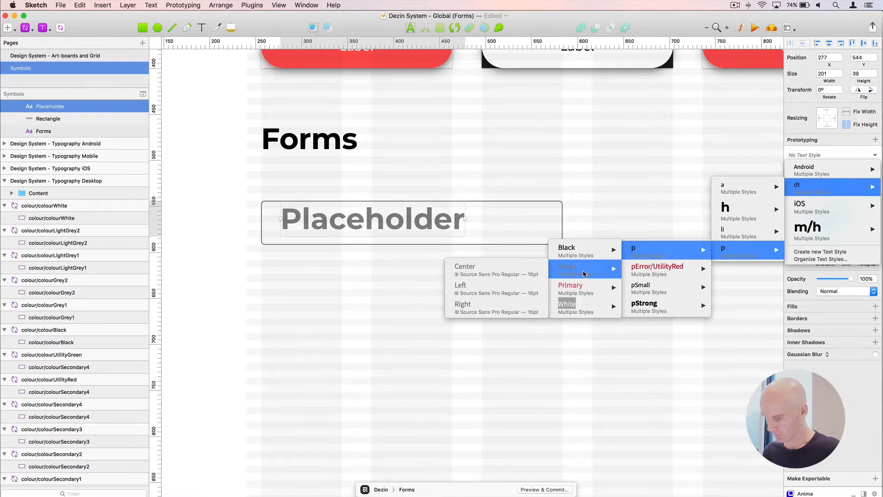
pyautogui.click(491, 295)
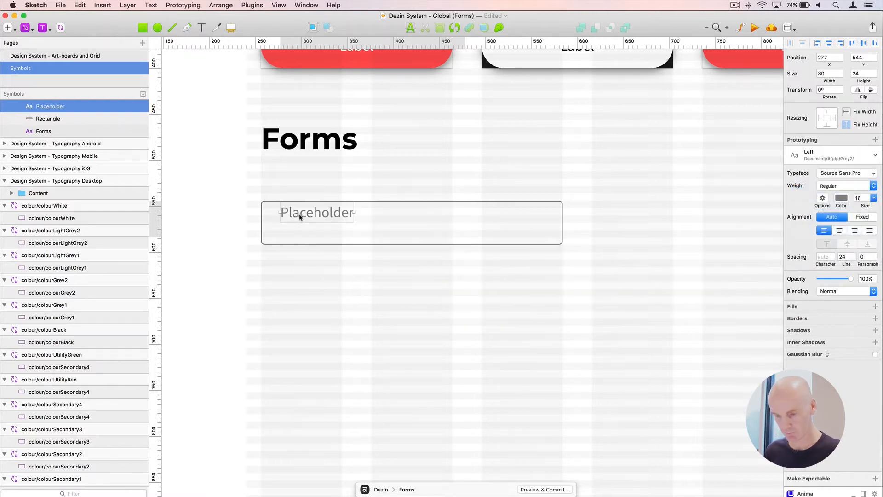
# Show the square grid and move the Placeholder text inside the field to X 272, Y 556
pyautogui.hotkey('ctrl', 'g')
pyautogui.press('super+plus')
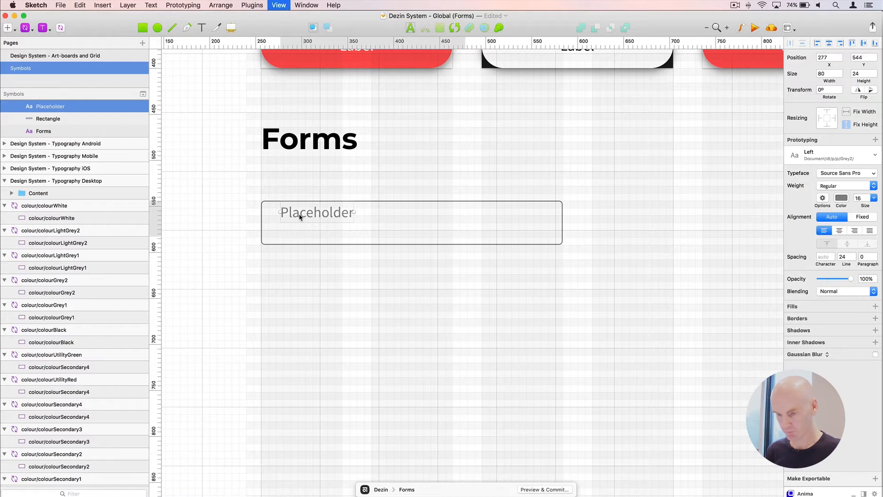
pyautogui.moveTo(373, 254); pyautogui.dragTo(363, 276)
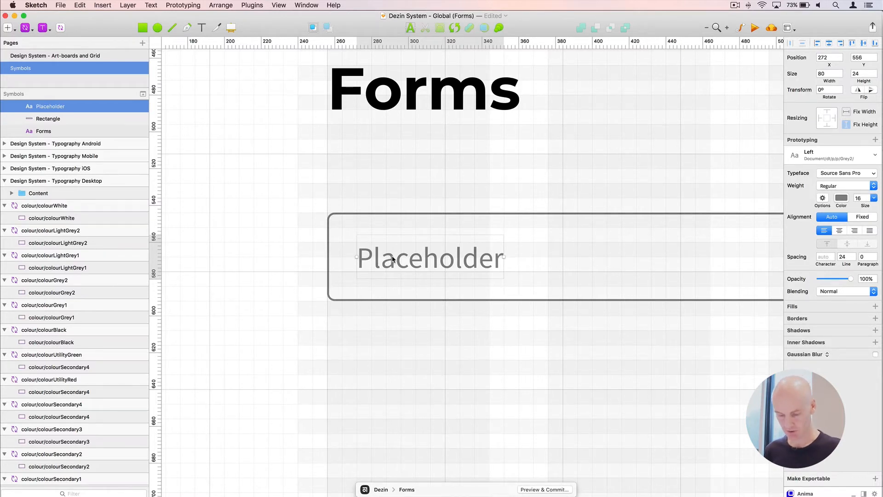
pyautogui.press('alt')
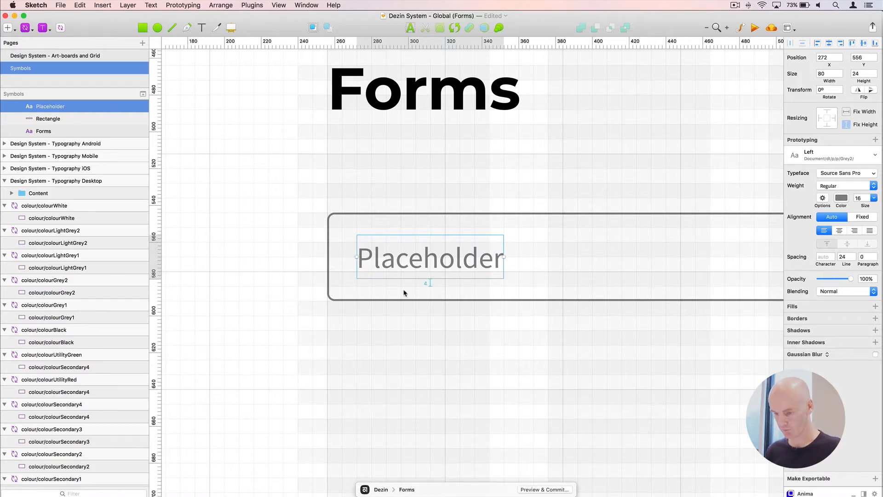
pyautogui.click(391, 217)
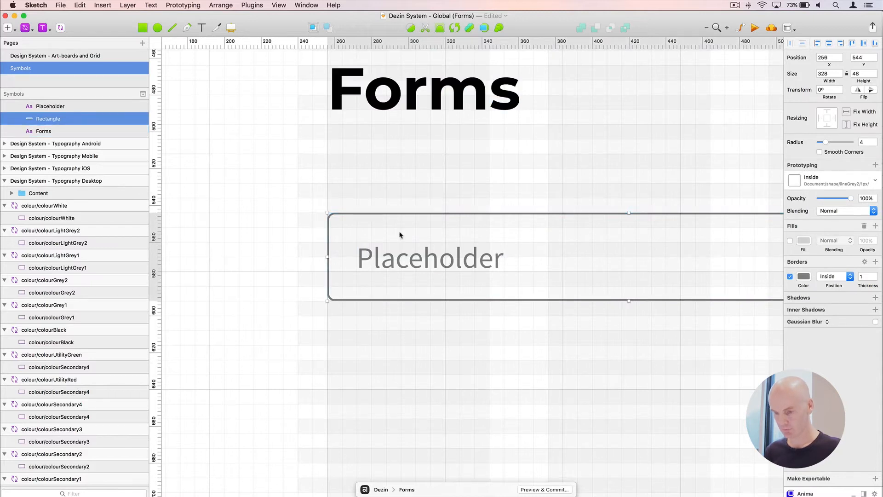
# Widen the Placeholder text box to 296 px, keeping its left edge in place
pyautogui.click(361, 257)
pyautogui.hscroll(5, 337, 246)
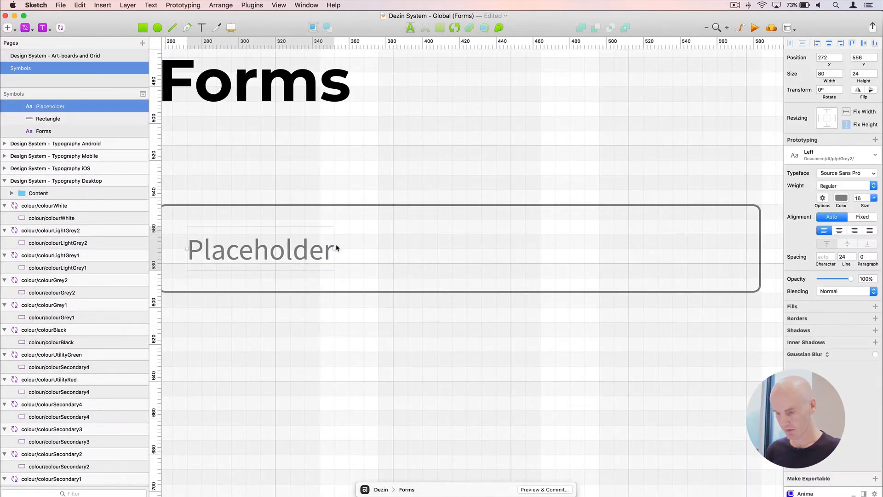
pyautogui.moveTo(334, 247); pyautogui.dragTo(733, 246)
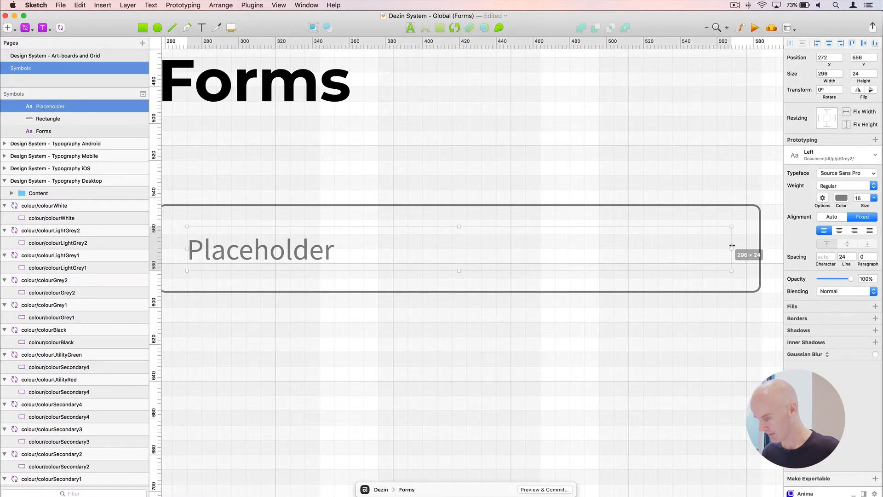
pyautogui.click(464, 165)
pyautogui.hscroll(-3, 359, 188)
pyautogui.scroll(-1, 359, 189)
# Pin the Placeholder text to its left and right edges with fixed height, and pin the field rectangle to all four edges
pyautogui.click(320, 223)
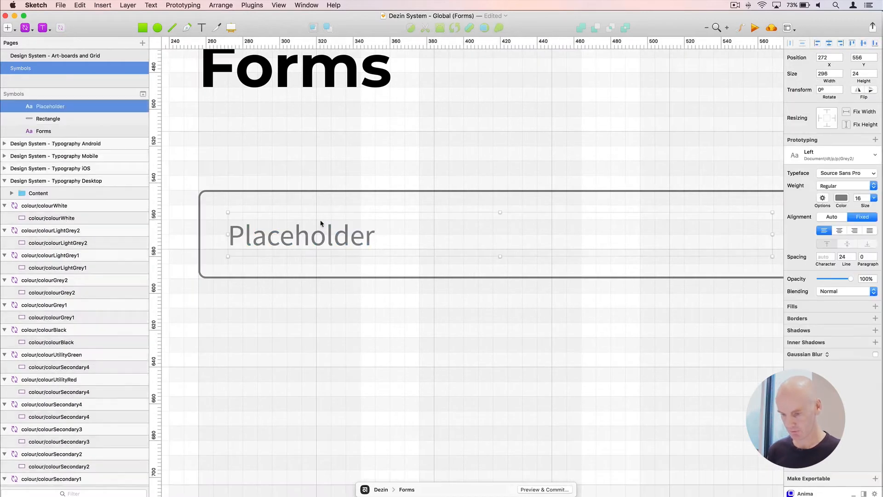
pyautogui.scroll(-5, 321, 223)
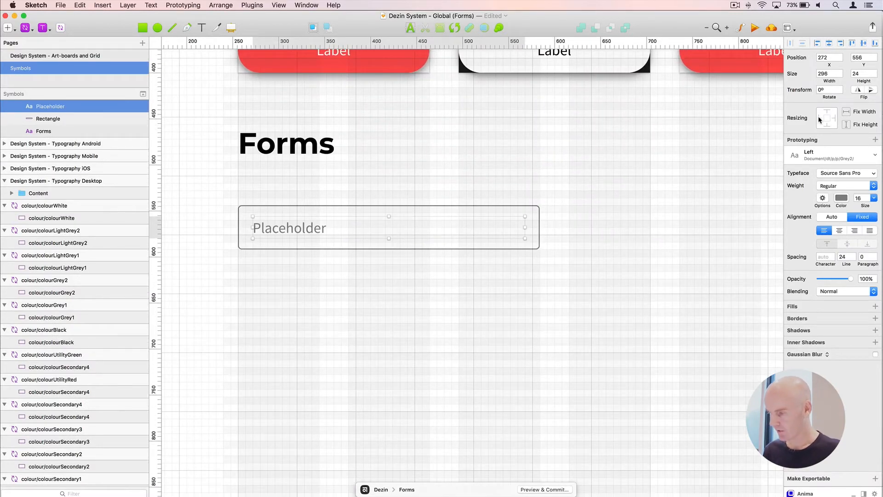
pyautogui.click(847, 126)
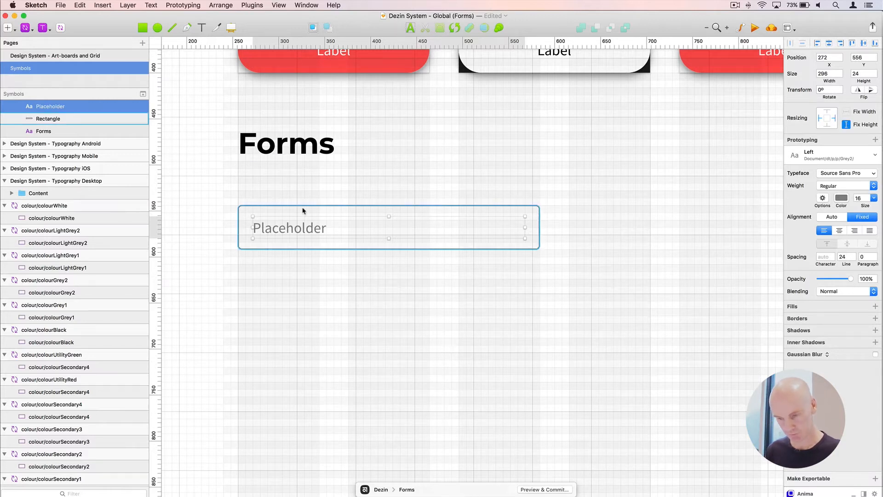
pyautogui.click(292, 206)
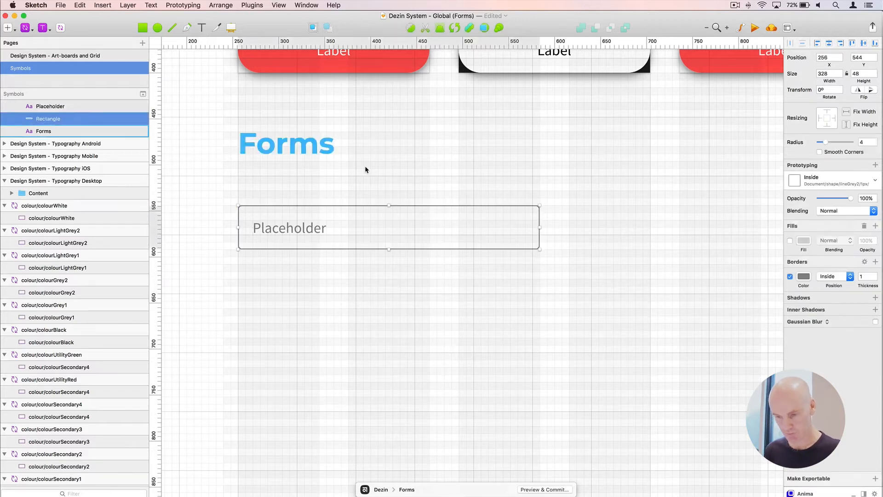
pyautogui.click(834, 119)
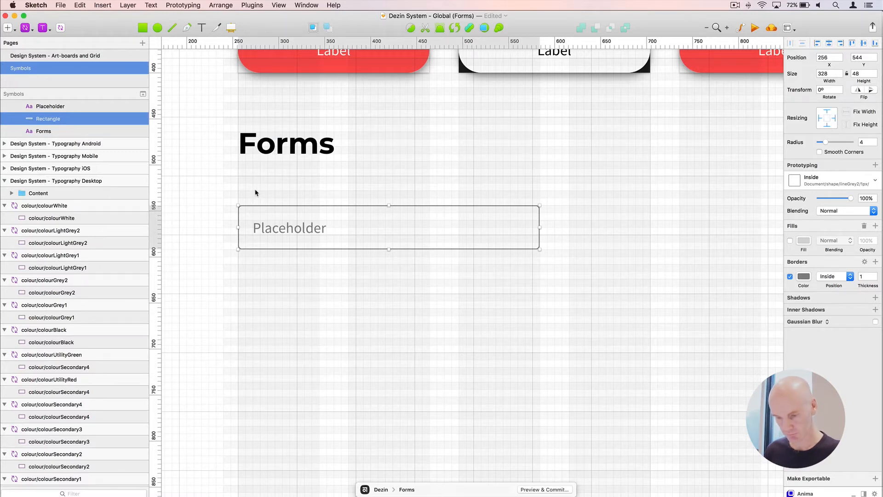
# Group the Placeholder text with the field rectangle and move the group out of the Content folder, above it in the artboard
pyautogui.click(269, 227)
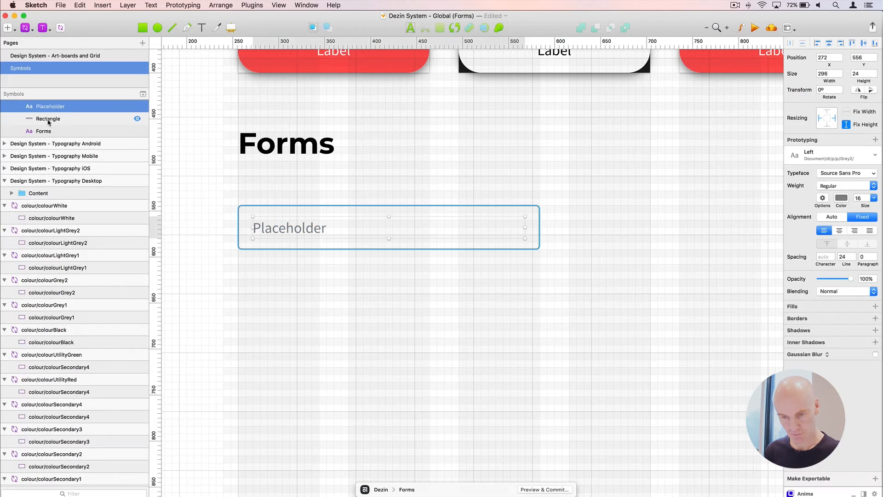
pyautogui.keyDown('shift'); pyautogui.click(48, 121); pyautogui.keyUp('shift')
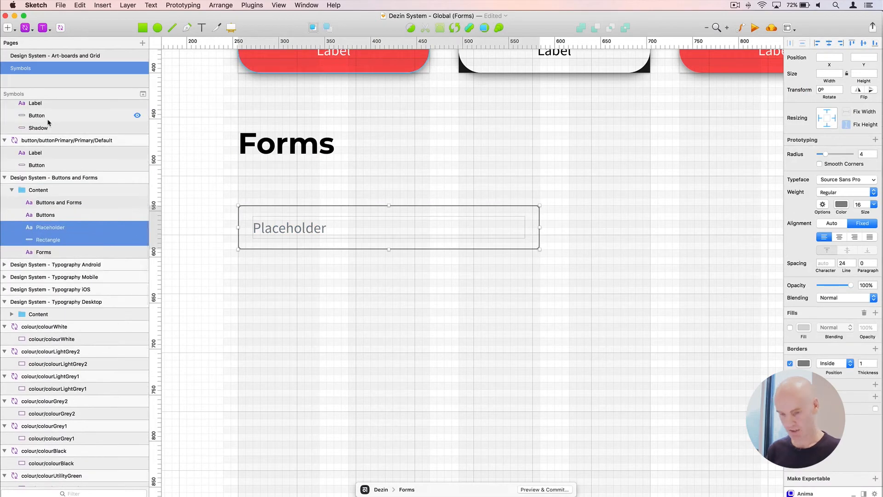
pyautogui.press('super+g')
pyautogui.moveTo(53, 227); pyautogui.dragTo(38, 188)
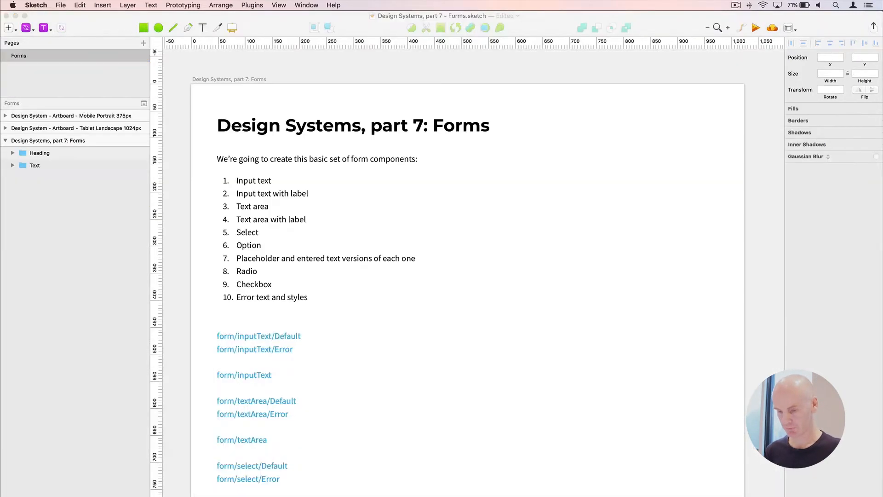
# Copy the name form/inputText/Default from the Design Systems, part 7 - Forms document and rename the new input field group with it
pyautogui.doubleClick(270, 193)
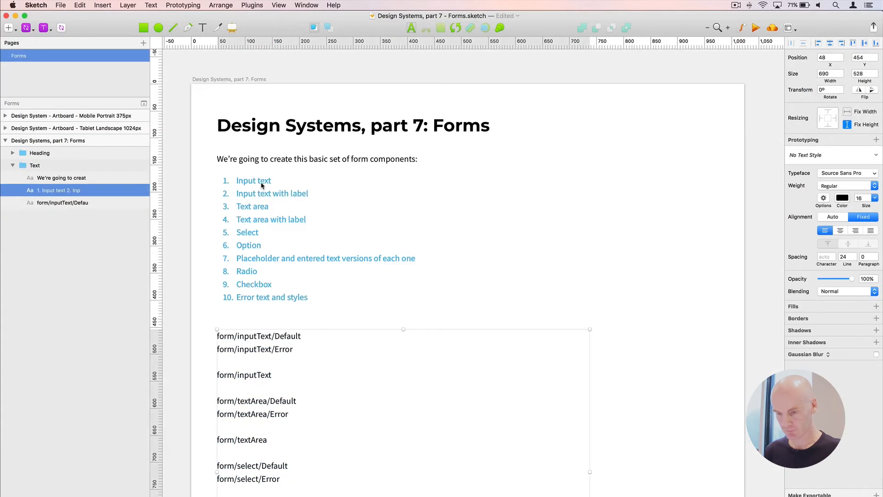
pyautogui.doubleClick(264, 181)
pyautogui.click(268, 336)
pyautogui.doubleClick(269, 335)
pyautogui.moveTo(304, 333); pyautogui.dragTo(212, 329)
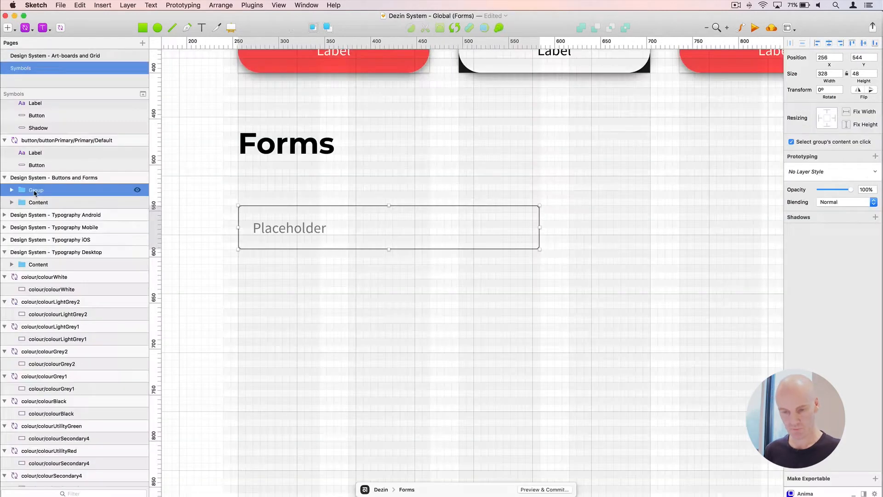
pyautogui.doubleClick(47, 190)
pyautogui.write('form/inputText/Default')
pyautogui.press('Return')
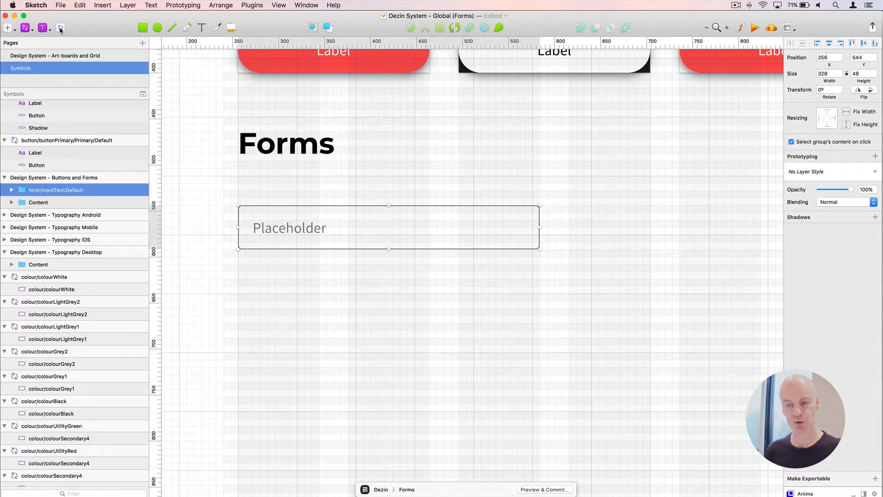
# Create a symbol from the form/inputText/Default group and move its master onto the Buttons and Forms artboard, beneath the Forms heading
pyautogui.click(60, 28)
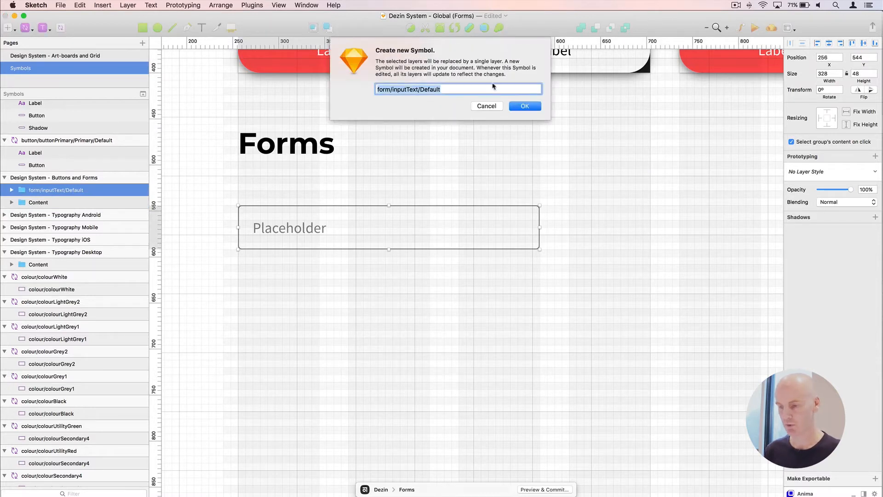
pyautogui.click(524, 107)
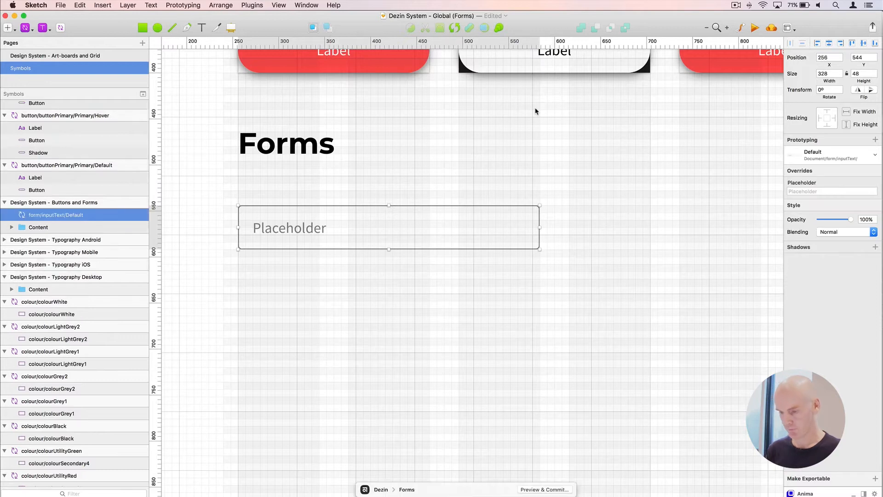
pyautogui.press('super+minus')
pyautogui.press('super+minus')
pyautogui.hscroll(10, 538, 131)
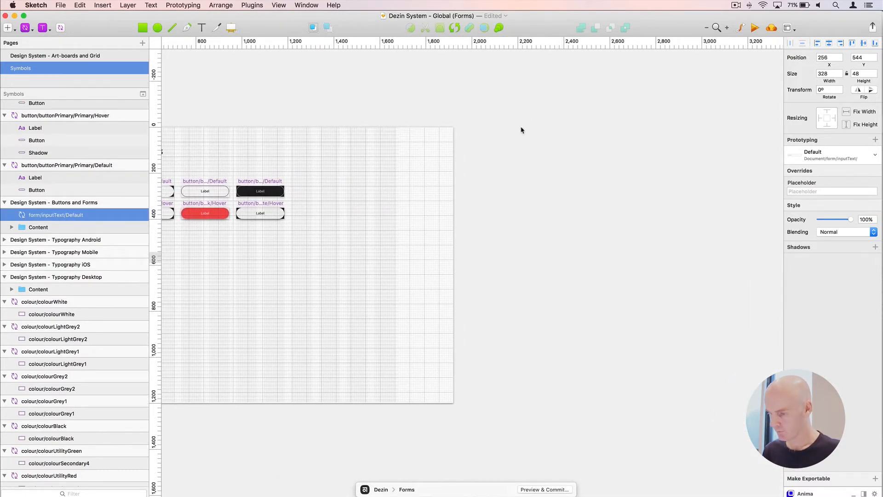
pyautogui.press('super+minus')
pyautogui.press('super+minus')
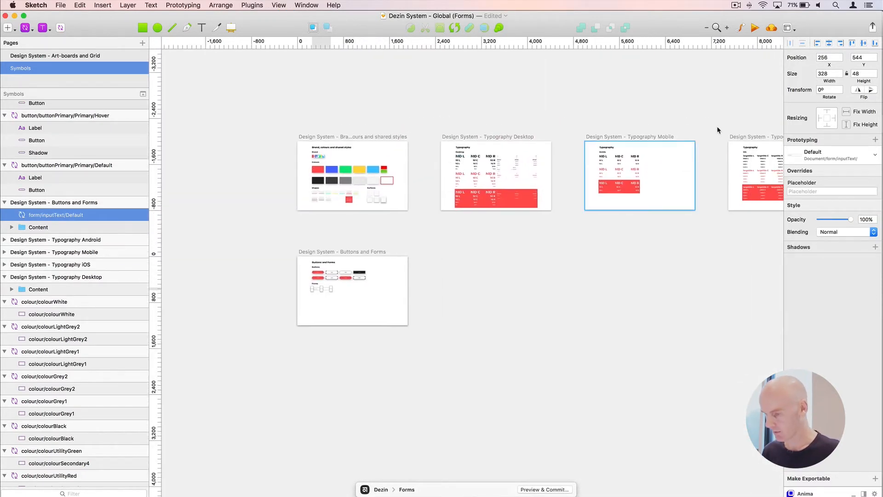
pyautogui.hscroll(7, 718, 130)
pyautogui.click(688, 134)
pyautogui.moveTo(687, 134); pyautogui.dragTo(208, 223)
pyautogui.moveTo(312, 254); pyautogui.dragTo(716, 205)
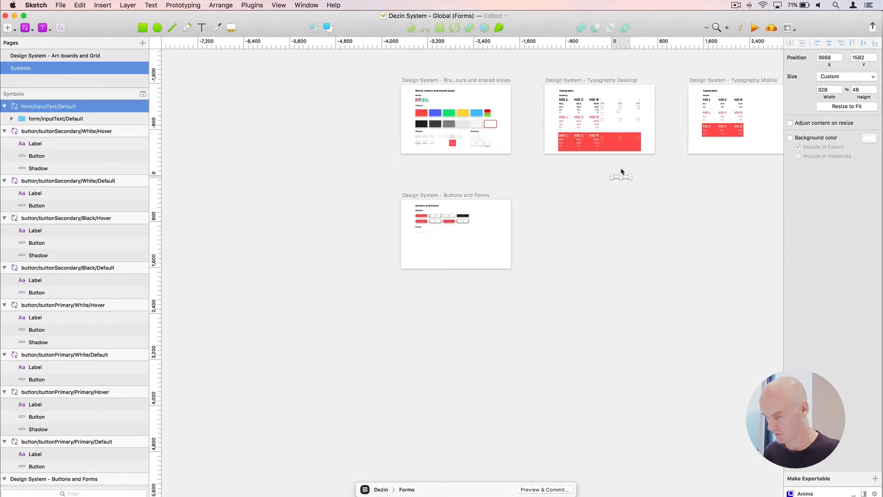
pyautogui.moveTo(618, 175); pyautogui.dragTo(422, 231)
# Align the form/inputText/Default symbol master over its instance below the Forms heading, at X 256, Y 2544
pyautogui.press('super+2')
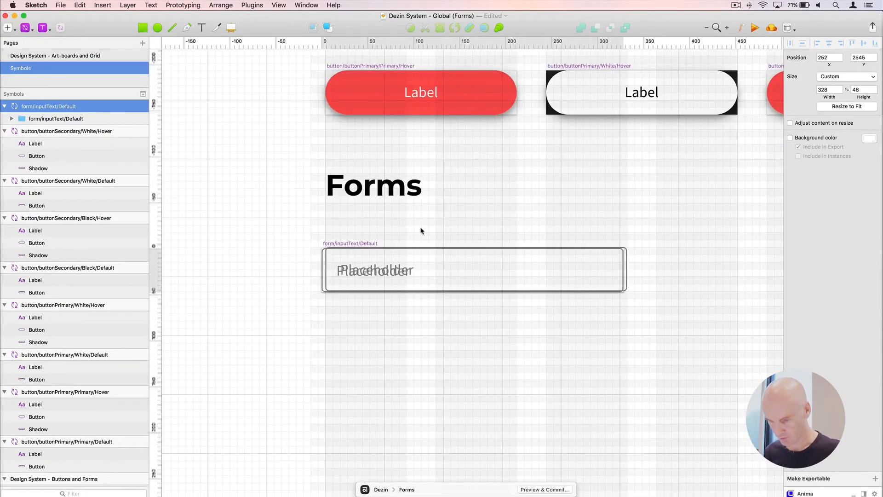
pyautogui.press('Right')
pyautogui.press('Right')
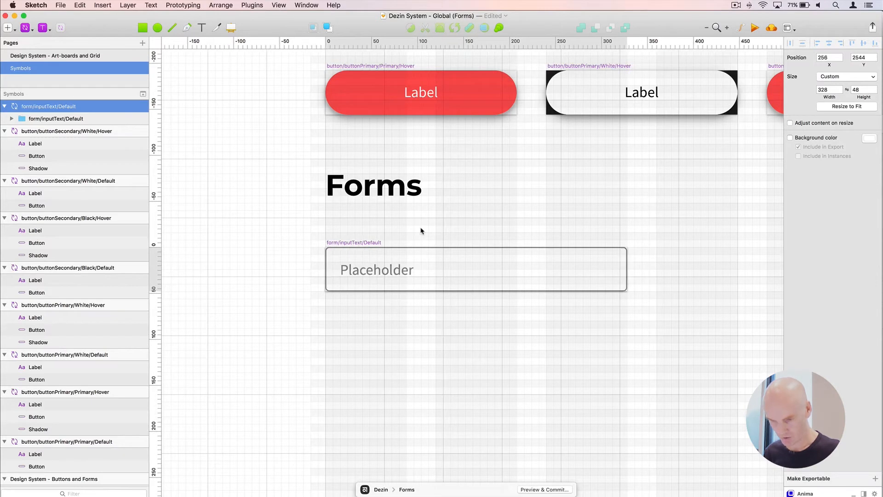
# Move the Placeholder and Rectangle layers out of the symbol's inner group, directly into the form/inputText/Default master, and delete the inner group
pyautogui.scroll(1, 43, 140)
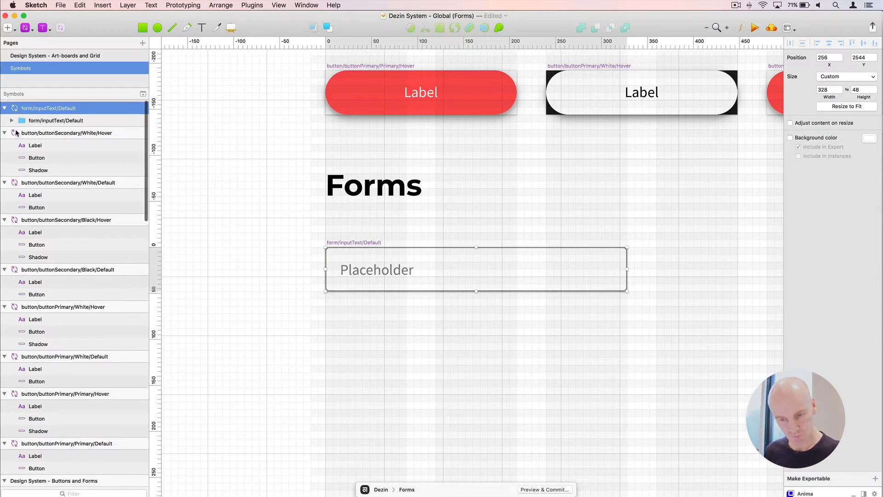
pyautogui.click(11, 119)
pyautogui.click(46, 131)
pyautogui.keyDown('shift'); pyautogui.click(46, 144); pyautogui.keyUp('shift')
pyautogui.moveTo(46, 143); pyautogui.dragTo(45, 113)
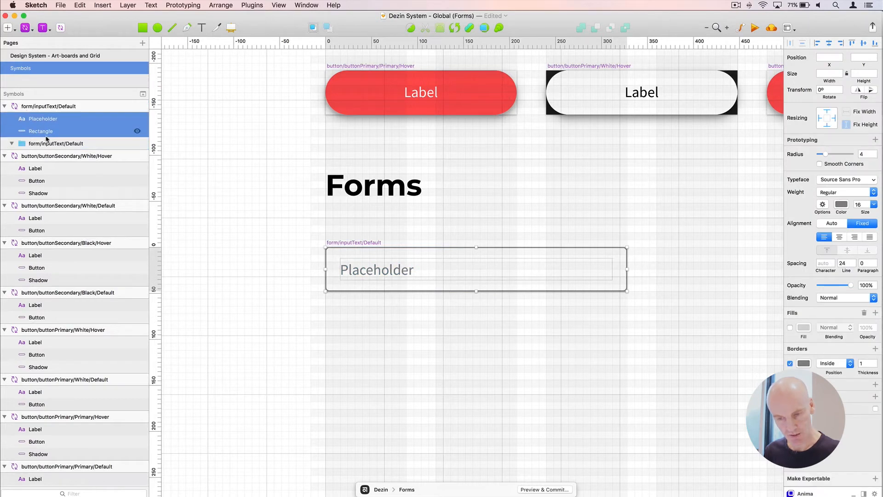
pyautogui.click(47, 145)
pyautogui.press('BackSpace')
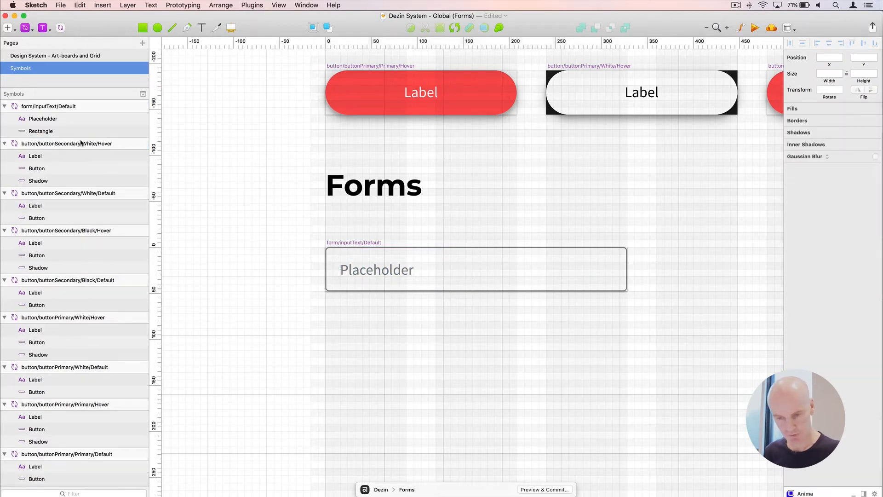
# Rename the Rectangle layer in the form/inputText/Default symbol as Field
pyautogui.click(59, 109)
pyautogui.click(53, 119)
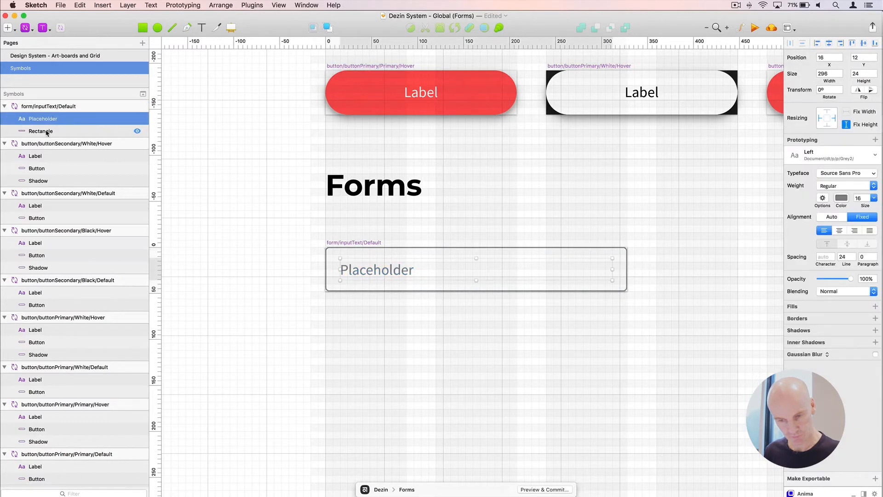
pyautogui.click(46, 131)
pyautogui.doubleClick(45, 132)
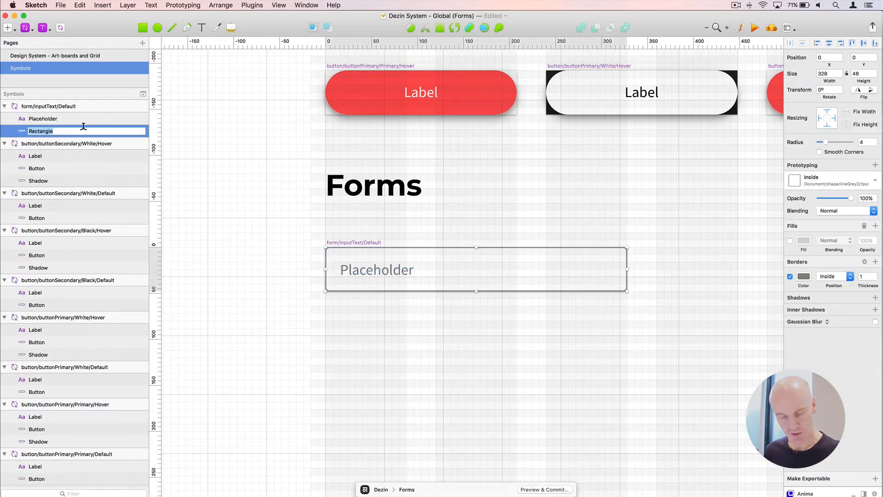
pyautogui.write('Fiel')
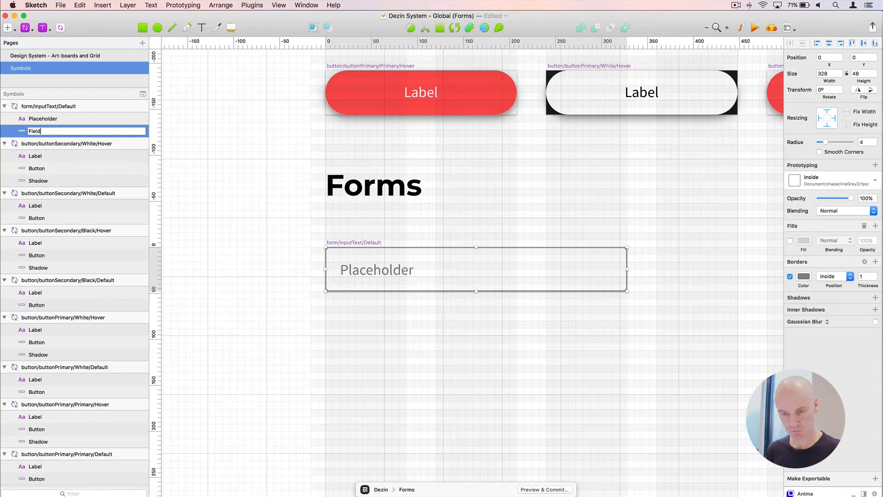
pyautogui.write('d')
pyautogui.press('Return')
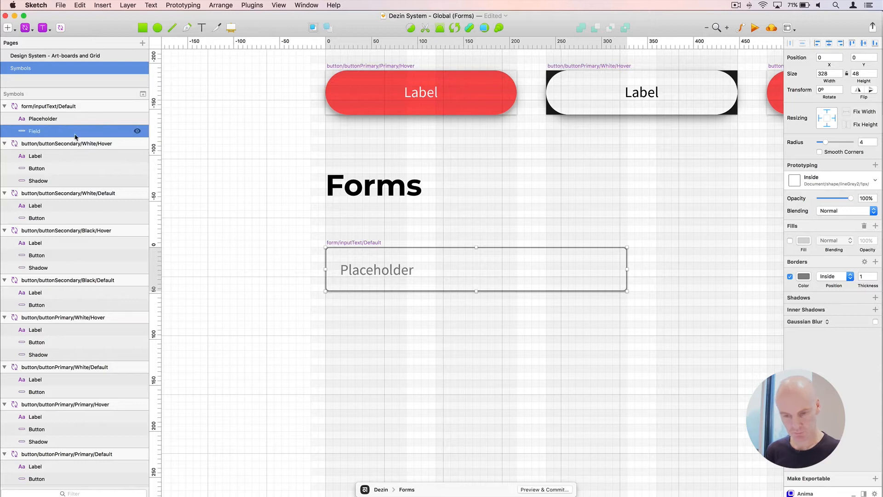
# Collapse the layer list, delete the form/inputText/Default instance lying under the symbol master, and return the nudged master to Y 2544
pyautogui.click(58, 107)
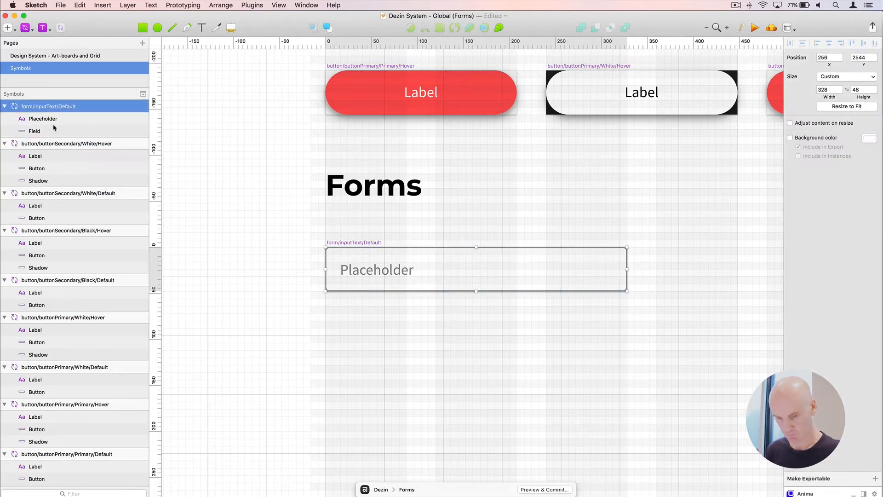
pyautogui.press('super+alt+3')
pyautogui.click(5, 107)
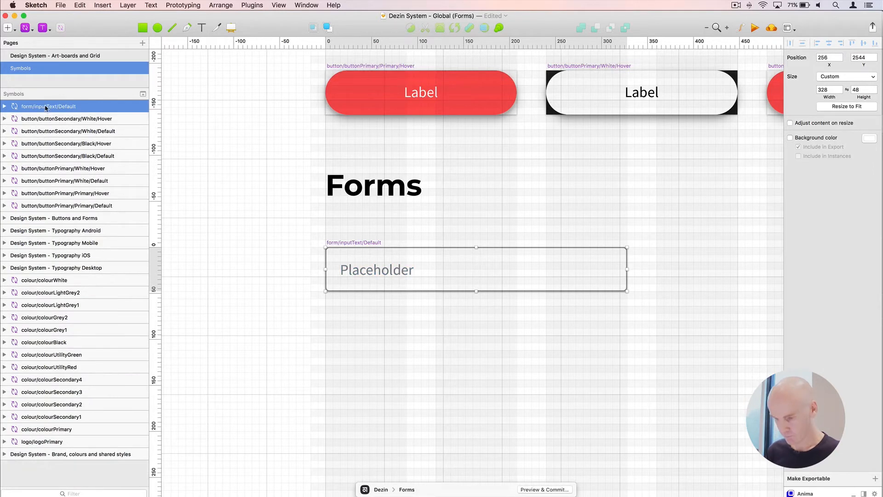
pyautogui.hotkey('shift', 'Up')
pyautogui.click(355, 290)
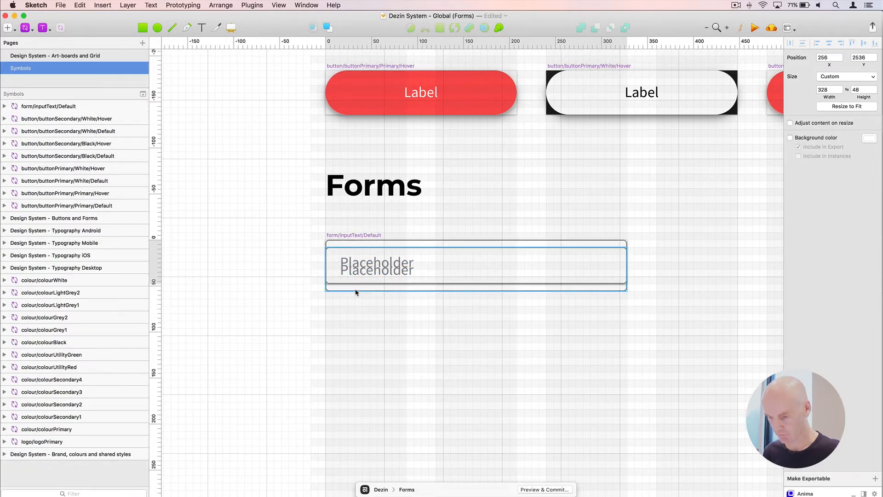
pyautogui.click(372, 243)
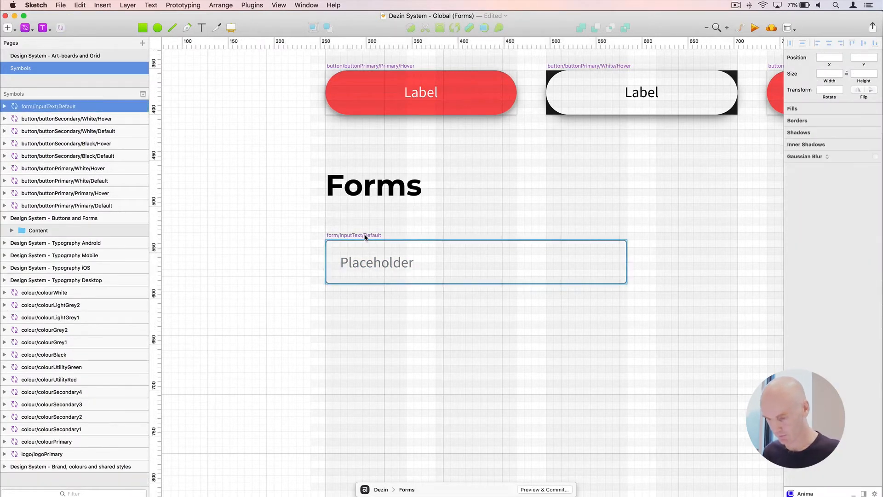
pyautogui.hotkey('shift', 'Down')
pyautogui.click(372, 221)
# Turn on content adjustment on resize for the form/inputText/Default symbol, try widening it, and undo the widening
pyautogui.hscroll(4, 431, 223)
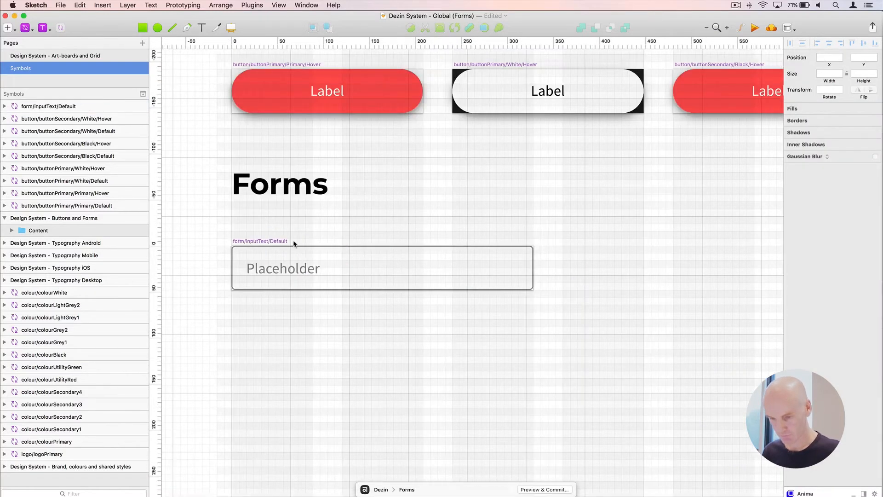
pyautogui.click(269, 243)
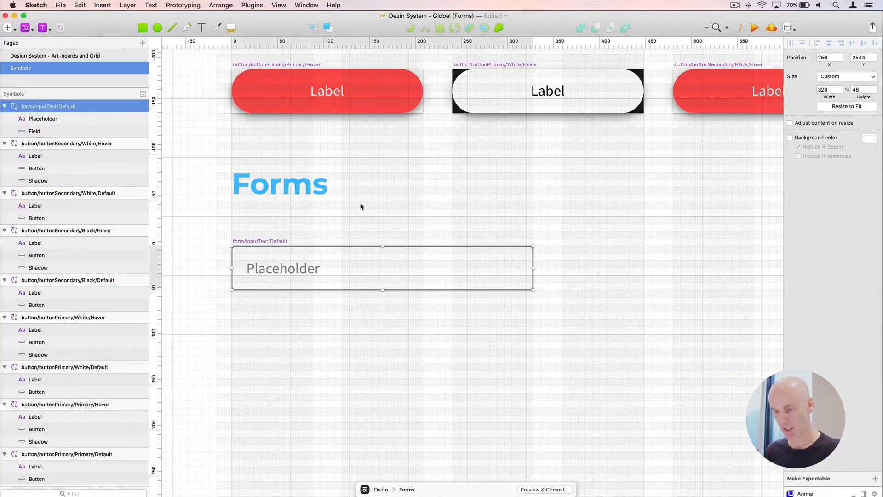
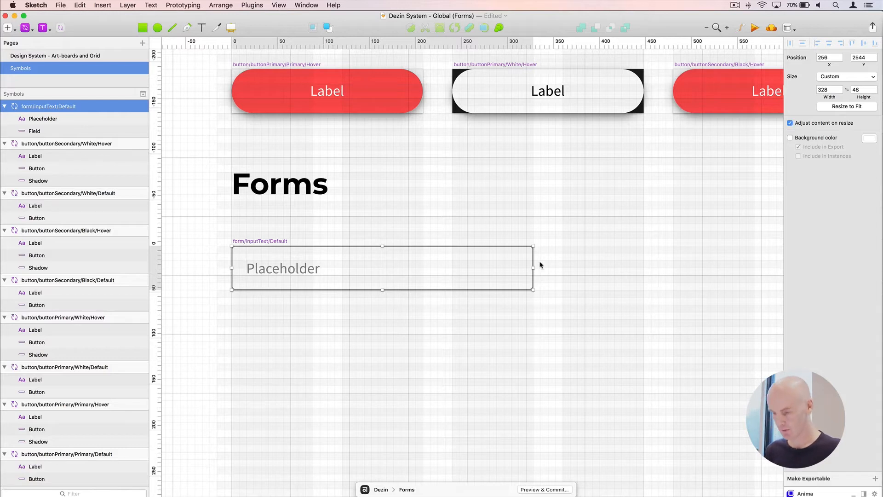
pyautogui.moveTo(532, 266); pyautogui.dragTo(646, 265)
pyautogui.press('super+z')
pyautogui.click(275, 225)
pyautogui.click(276, 243)
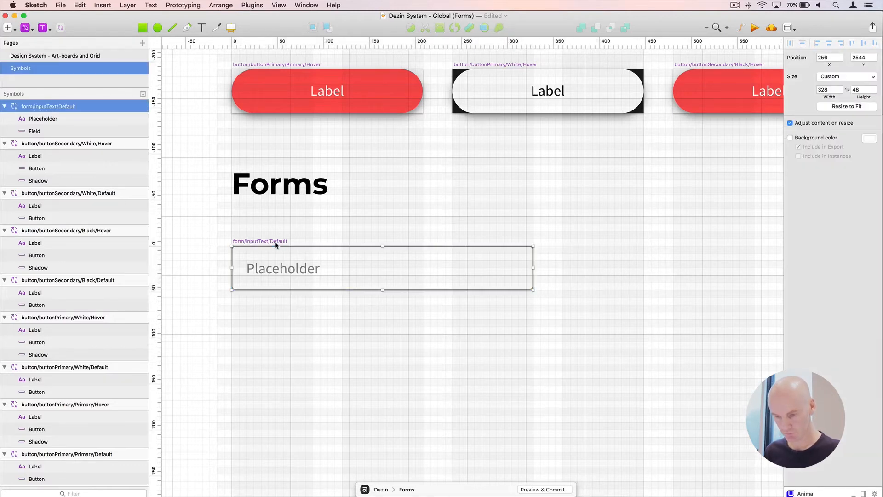
# Duplicate the Placeholder layer in the form/inputText/Default symbol and rename the copy as Text
pyautogui.click(54, 121)
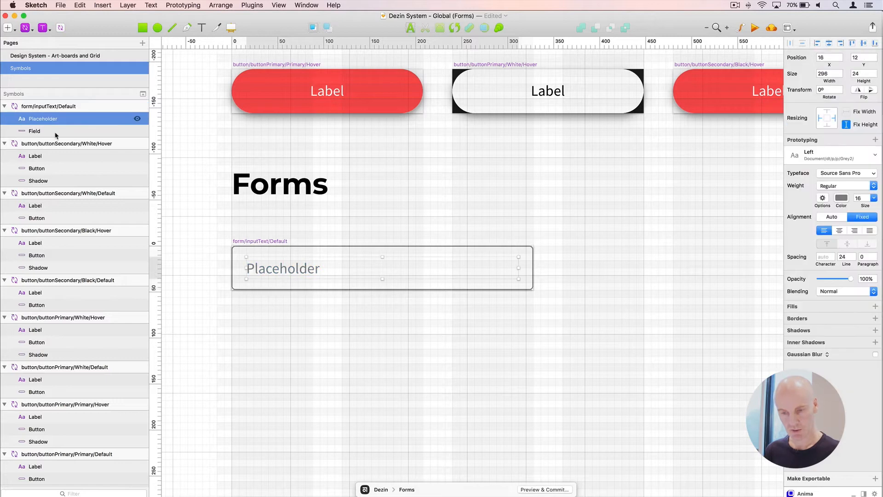
pyautogui.press('super+d')
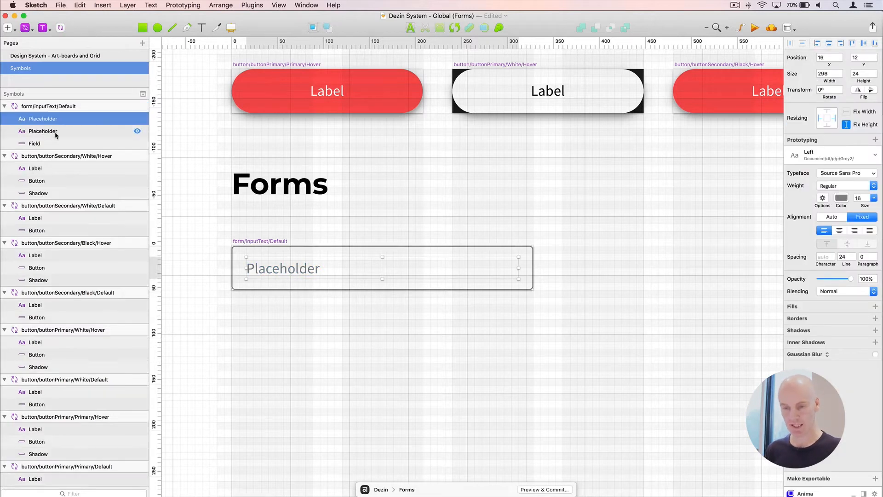
pyautogui.doubleClick(83, 120)
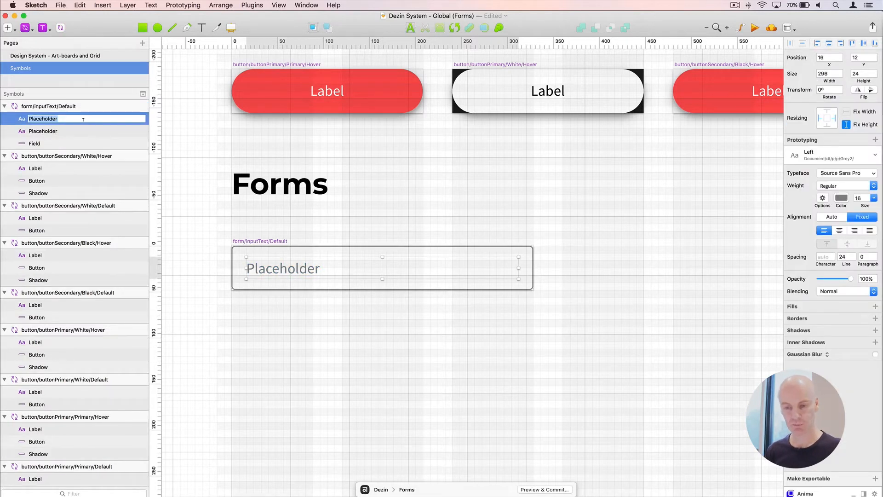
pyautogui.write('Te')
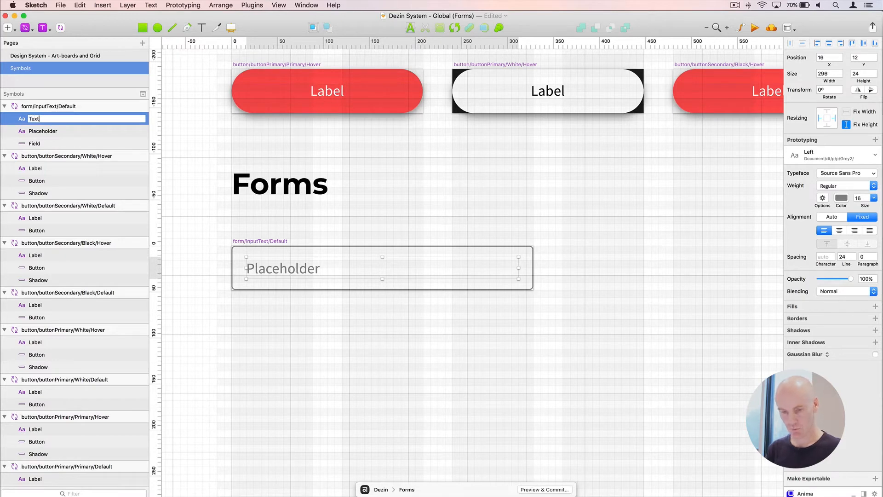
pyautogui.write('xt')
pyautogui.press('Return')
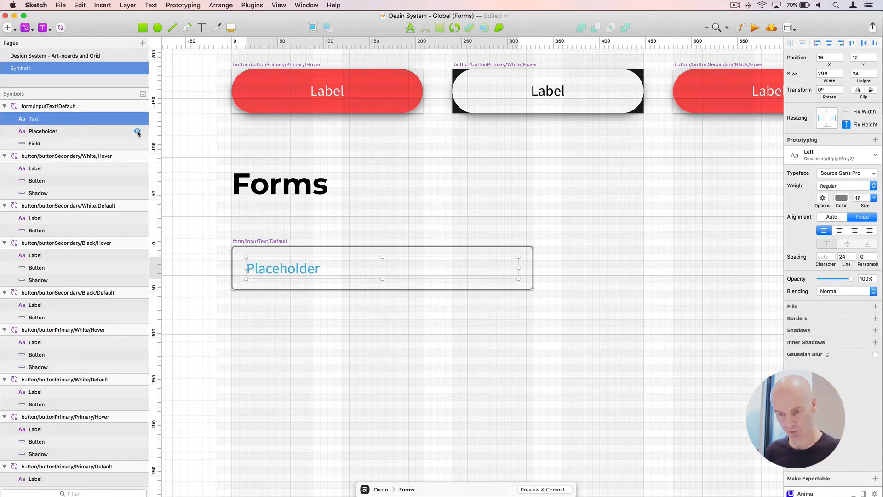
# Hide the original Placeholder layer and change the content of the Text layer to "Text"
pyautogui.click(137, 132)
pyautogui.click(297, 343)
pyautogui.click(272, 272)
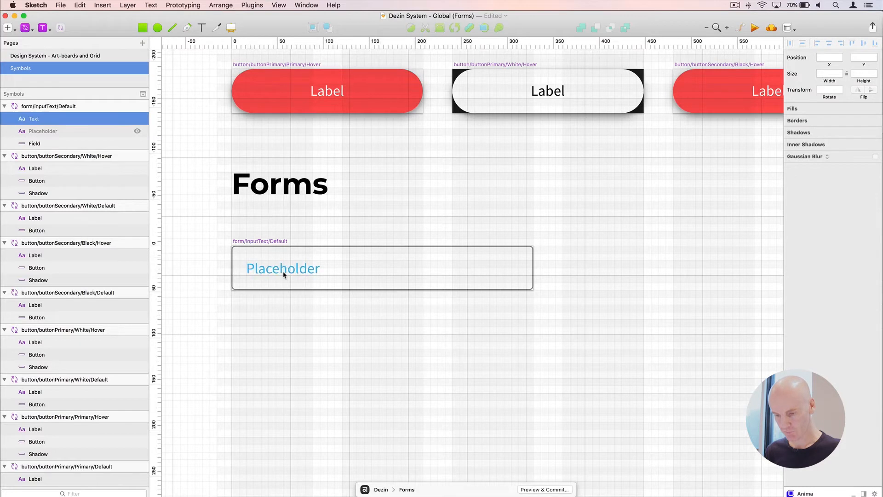
pyautogui.doubleClick(267, 268)
pyautogui.write('Text')
pyautogui.click(312, 333)
# Apply the shared text style dt/p/p/Black/Left to the Text layer
pyautogui.click(255, 269)
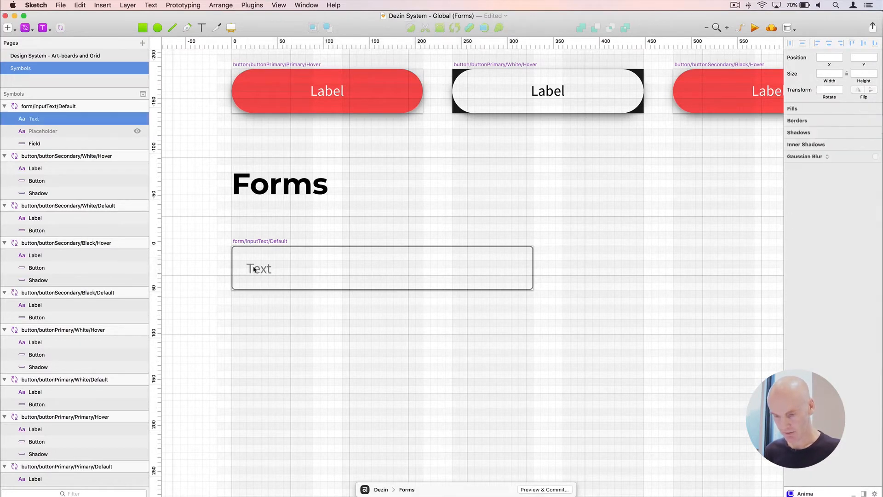
pyautogui.click(818, 156)
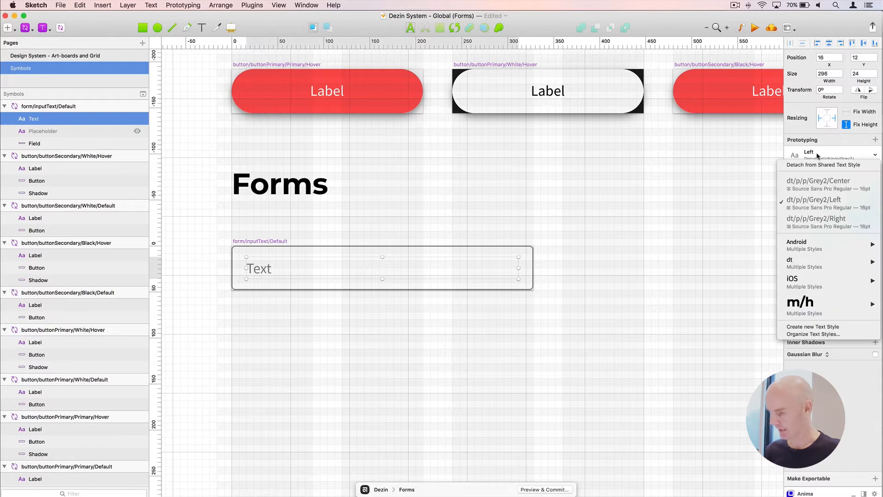
pyautogui.moveTo(825, 267)
pyautogui.moveTo(741, 267)
pyautogui.moveTo(718, 327)
pyautogui.moveTo(659, 330)
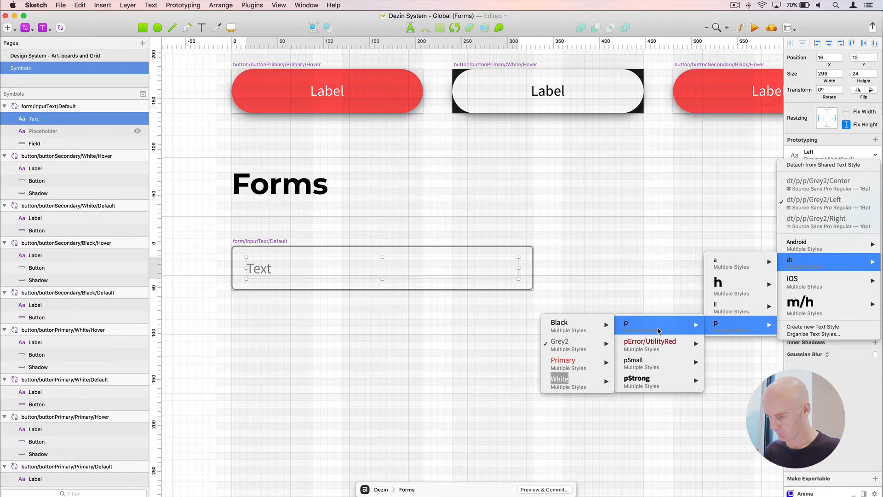
pyautogui.moveTo(566, 327)
pyautogui.click(460, 343)
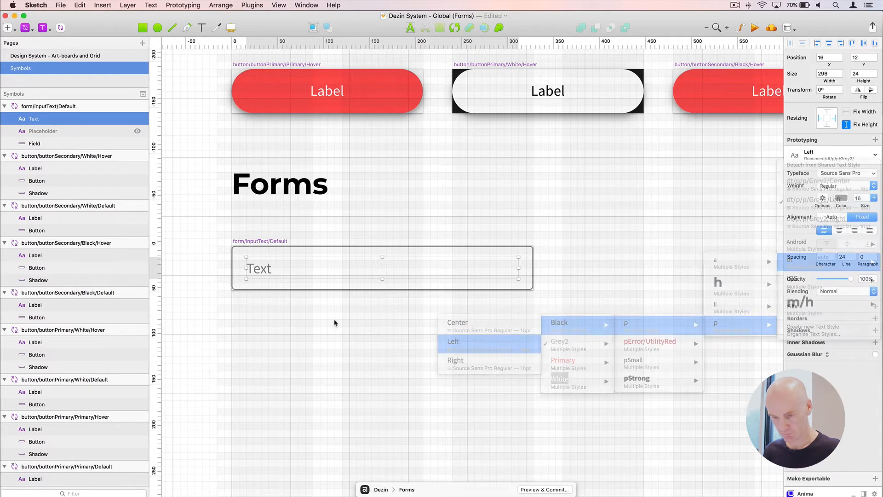
pyautogui.click(301, 324)
# Make the Placeholder layer in the input field symbol visible again and hide the artboard's column layout
pyautogui.click(256, 241)
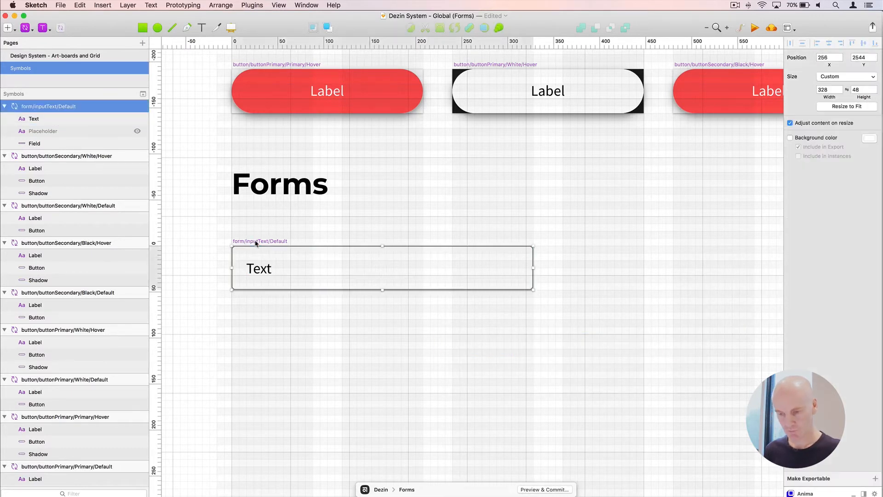
pyautogui.click(137, 131)
pyautogui.click(308, 357)
pyautogui.click(263, 241)
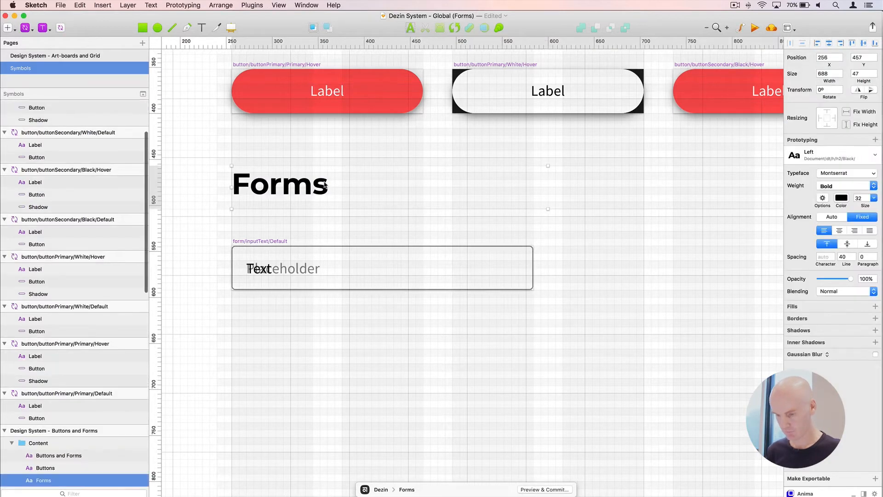
pyautogui.hotkey('ctrl', 'l')
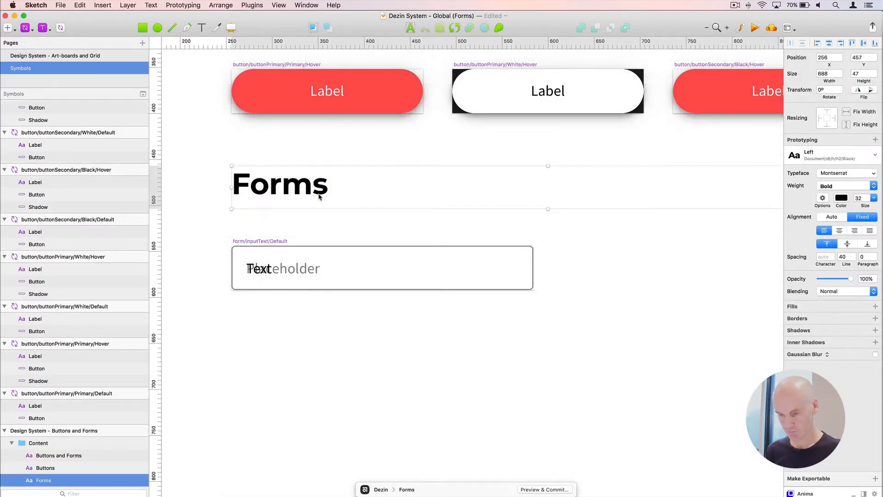
# Insert an instance of the form/inputText/Default symbol just below the original symbol under the Forms heading
pyautogui.click(298, 327)
pyautogui.moveTo(313, 292); pyautogui.dragTo(311, 265)
pyautogui.click(280, 138)
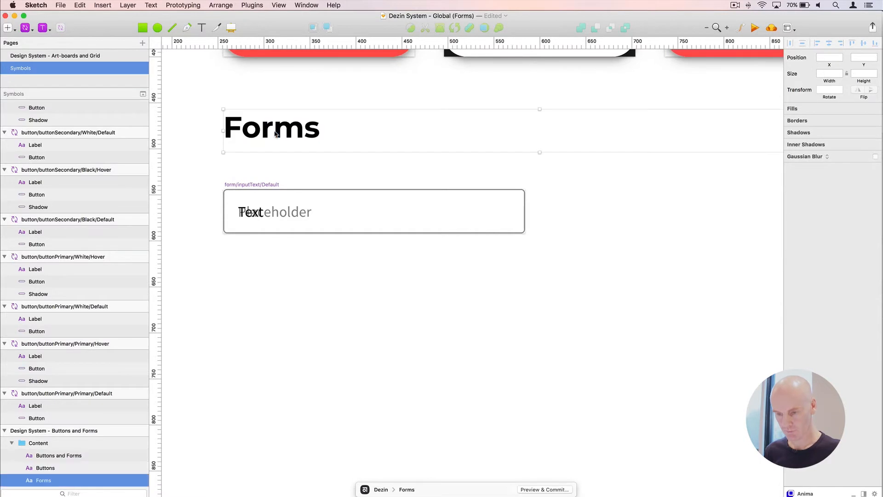
pyautogui.click(25, 27)
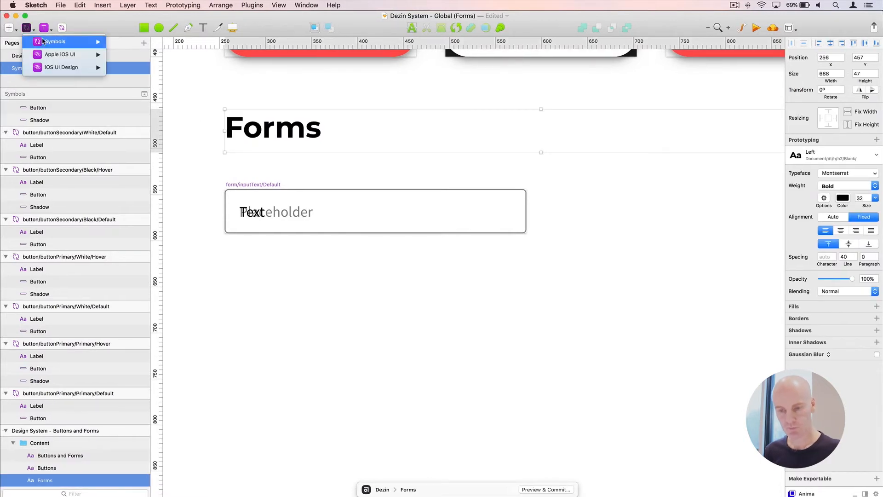
pyautogui.moveTo(69, 41)
pyautogui.moveTo(150, 44)
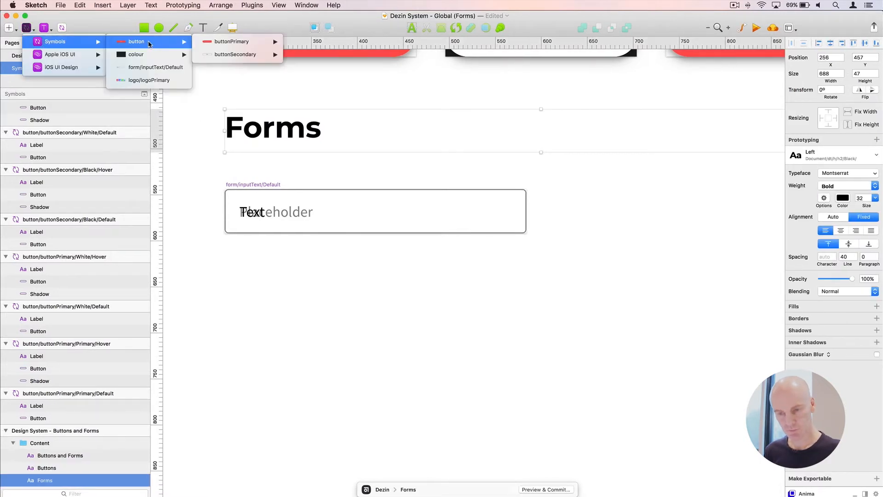
pyautogui.click(148, 68)
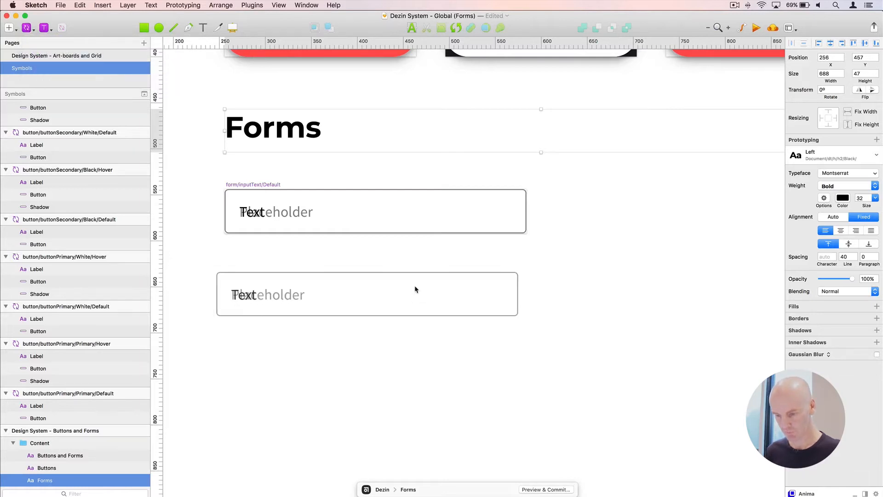
pyautogui.click(375, 287)
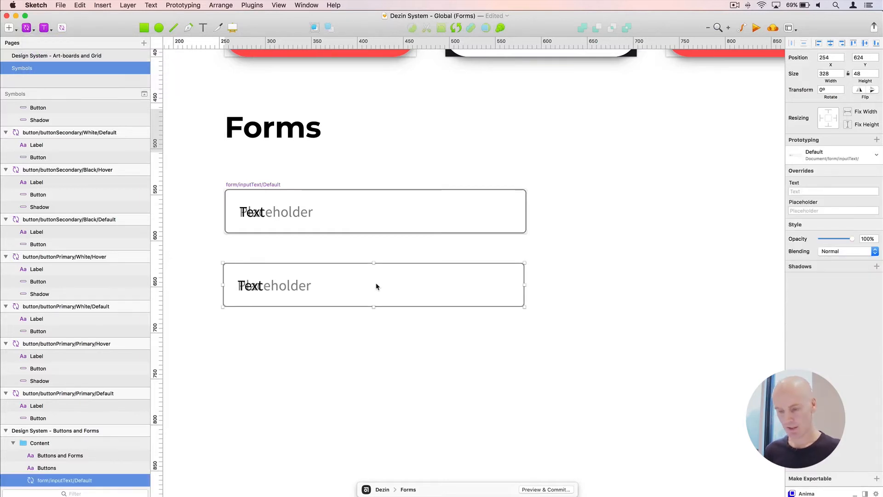
# Clear the instance's Text override and set its Placeholder override to "Enter your first name"
pyautogui.click(800, 209)
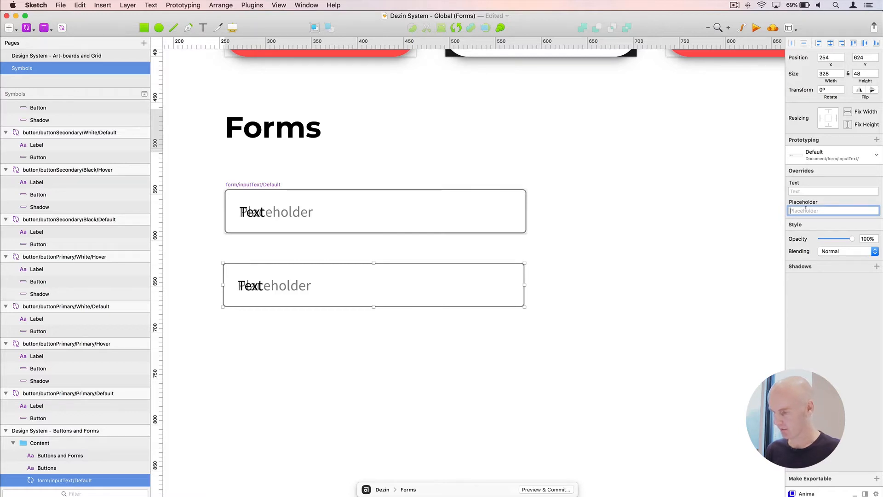
pyautogui.click(651, 233)
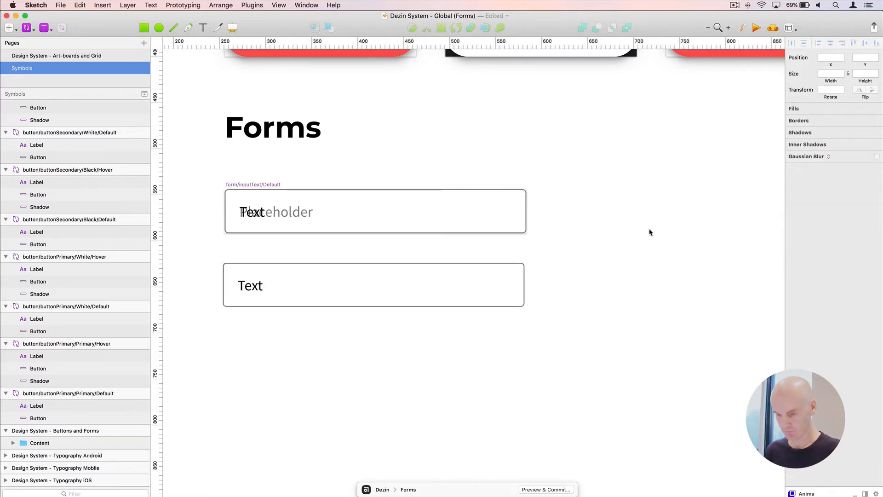
pyautogui.click(355, 284)
pyautogui.click(808, 191)
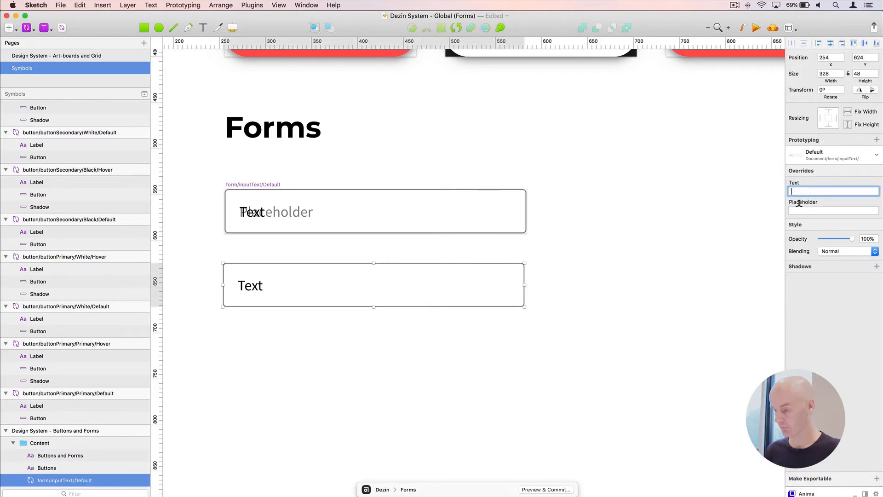
pyautogui.press('Tab')
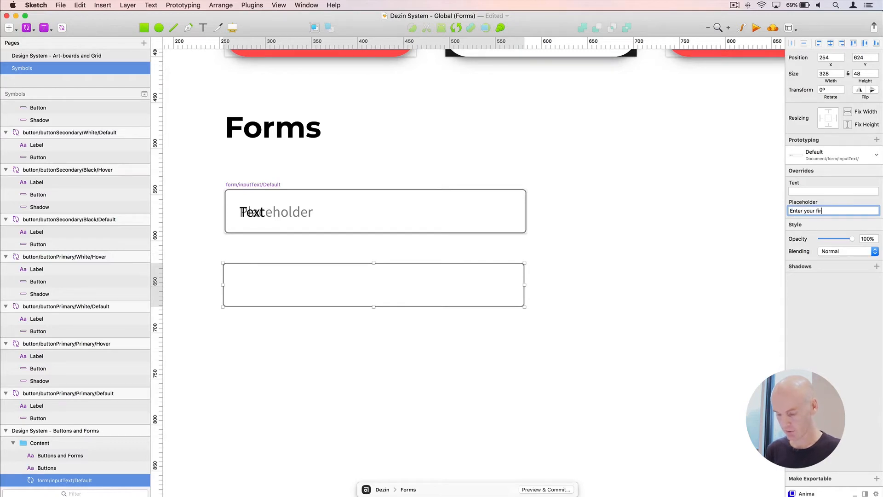
pyautogui.click(548, 294)
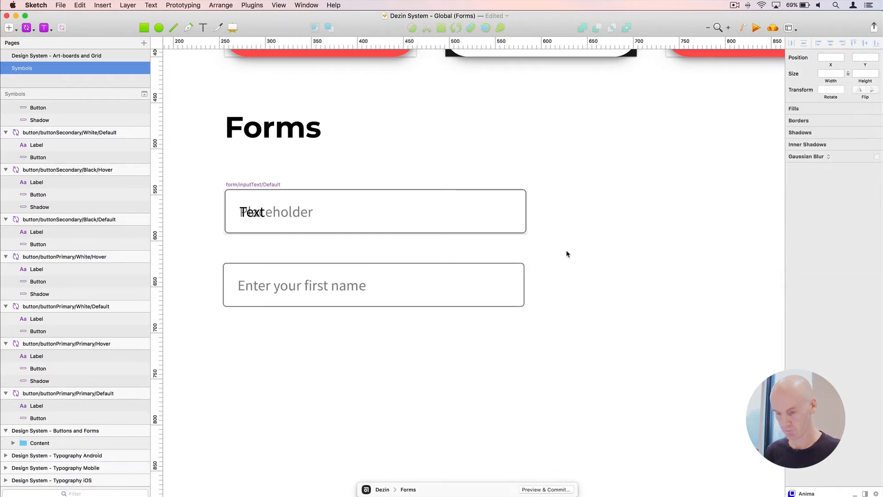
# Widen the "Enter your first name" input instance to 379 px
pyautogui.press('super+minus')
pyautogui.click(452, 276)
pyautogui.moveTo(497, 280); pyautogui.dragTo(554, 276)
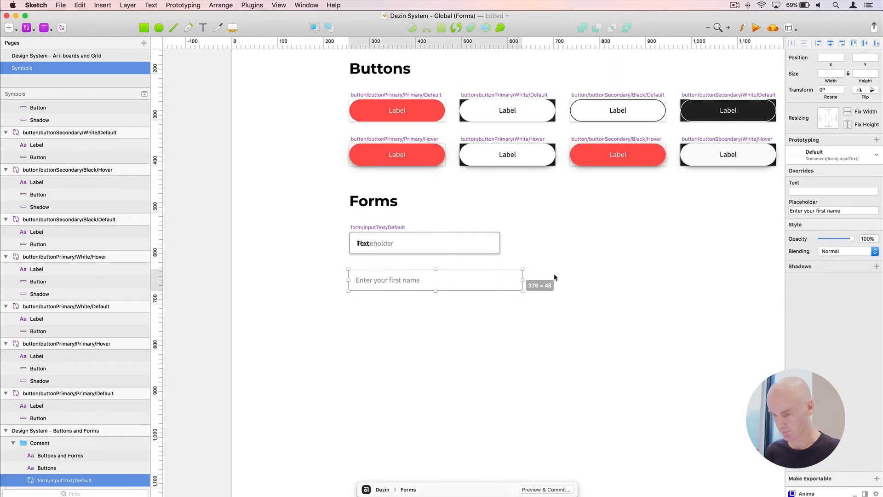
pyautogui.click(540, 238)
pyautogui.click(474, 280)
pyautogui.moveTo(435, 291)
pyautogui.mouseDown()
pyautogui.moveTo(435, 361)
pyautogui.moveTo(435, 291)
pyautogui.mouseUp()
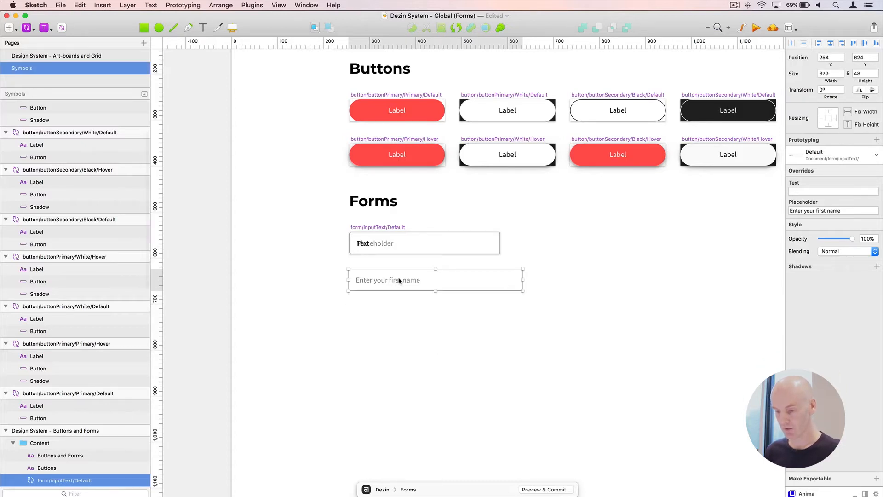
# Examine the resizing constraints of the Text and Placeholder layers inside the form/inputText/Default symbol
pyautogui.doubleClick(399, 281)
pyautogui.click(359, 277)
pyautogui.press('super+equal')
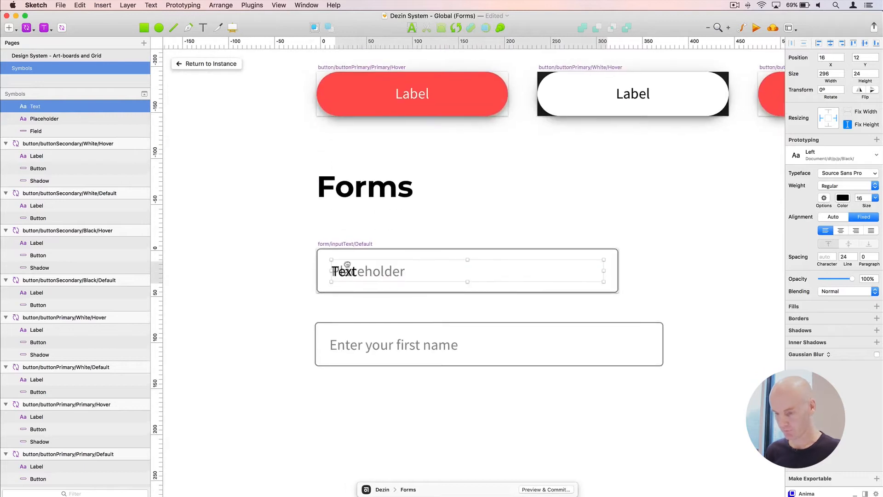
pyautogui.moveTo(347, 265); pyautogui.dragTo(310, 253)
pyautogui.click(429, 231)
pyautogui.click(352, 263)
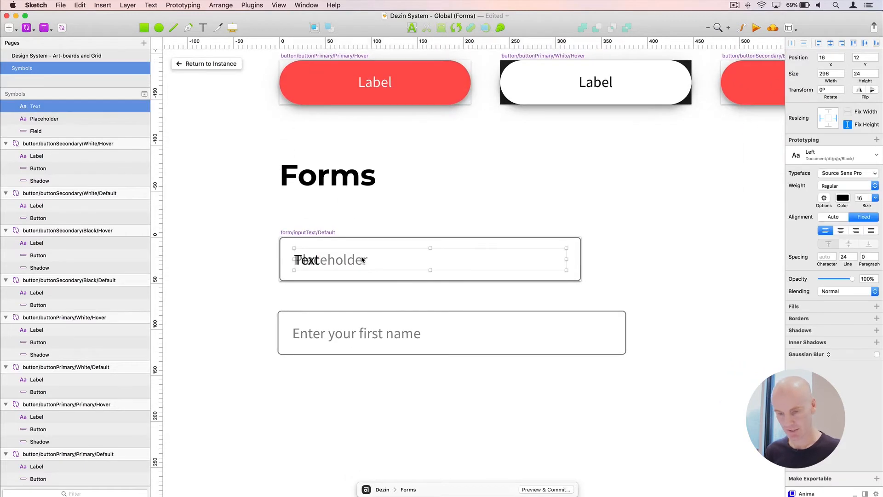
pyautogui.keyDown('shift'); pyautogui.click(79, 119); pyautogui.keyUp('shift')
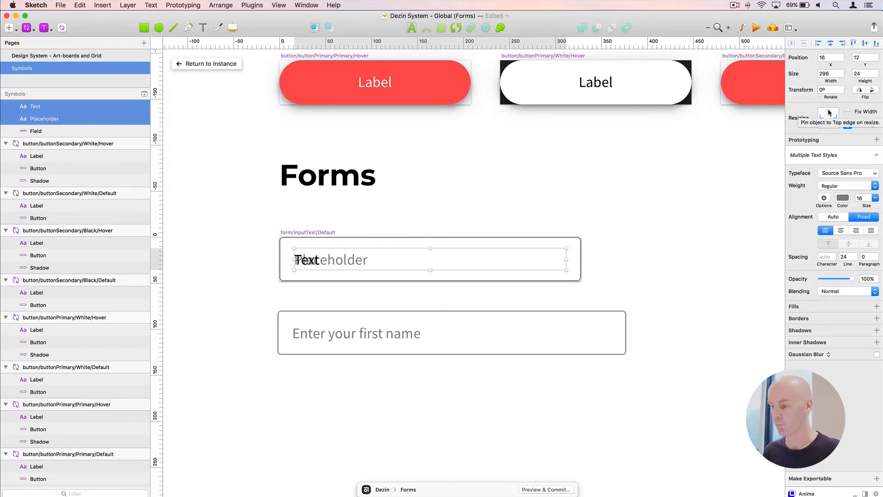
pyautogui.scroll(-4, 366, 250)
# Try stretching the input instance to a height of 154 px and undo back until the instance is removed
pyautogui.click(367, 249)
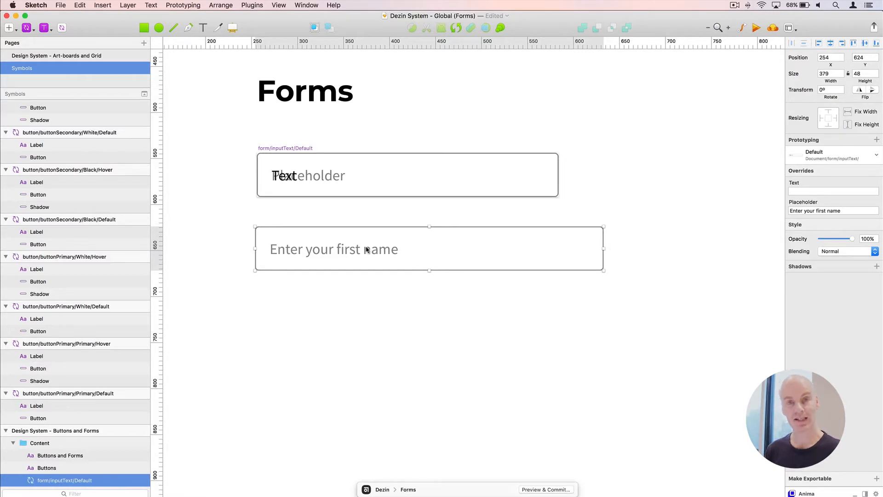
pyautogui.moveTo(429, 271); pyautogui.dragTo(430, 368)
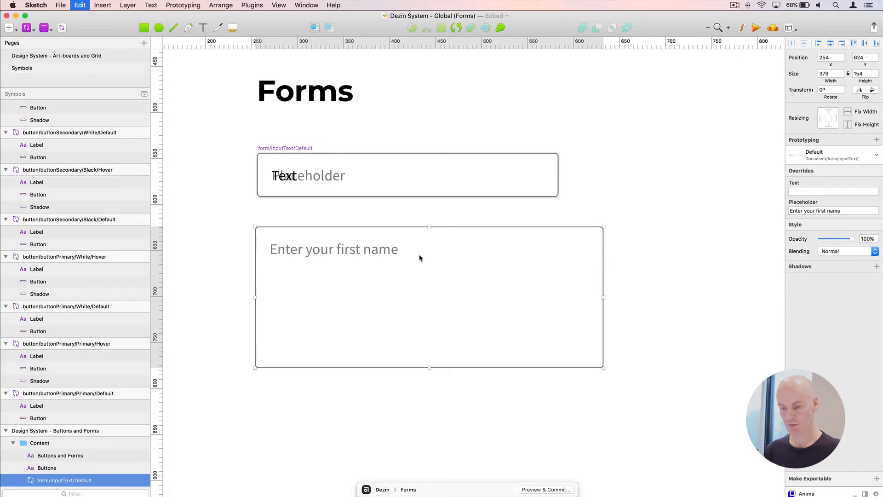
pyautogui.press('super+z')
pyautogui.press('super+z')
# Check the Error symbol name in the forms planning document and duplicate the form/inputText/Default symbol beside the original at X 616
pyautogui.click(288, 148)
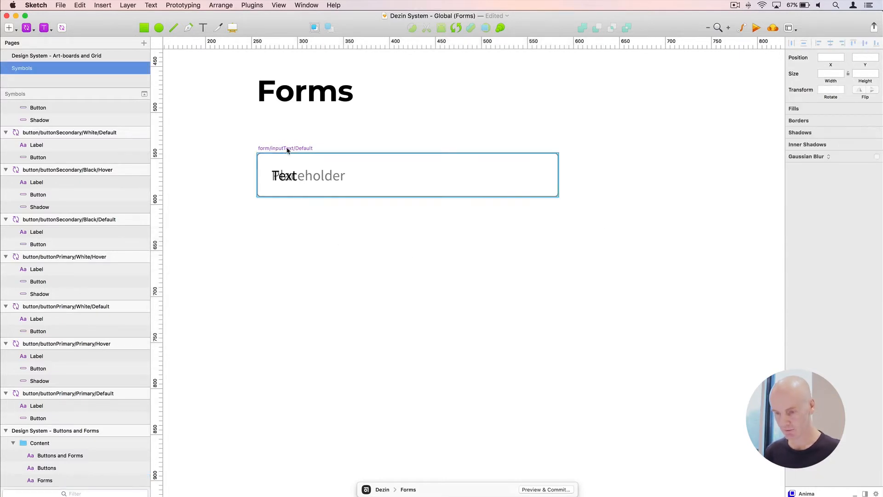
pyautogui.doubleClick(288, 148)
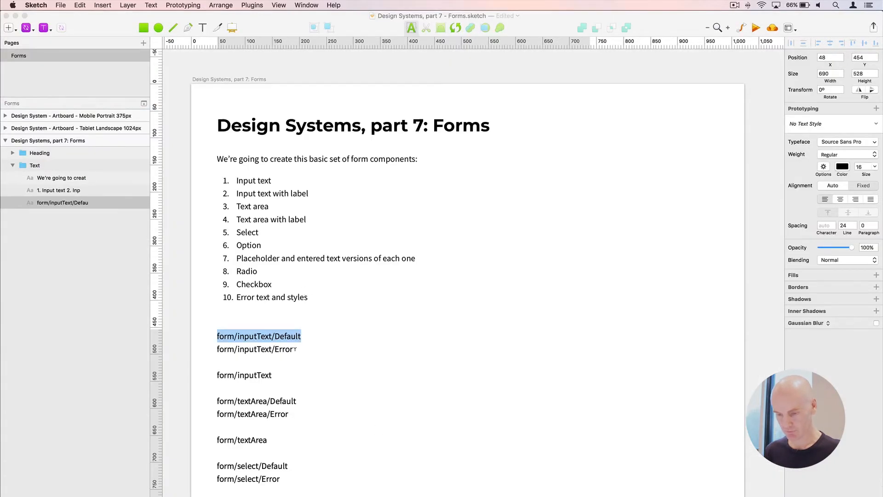
pyautogui.click(295, 349)
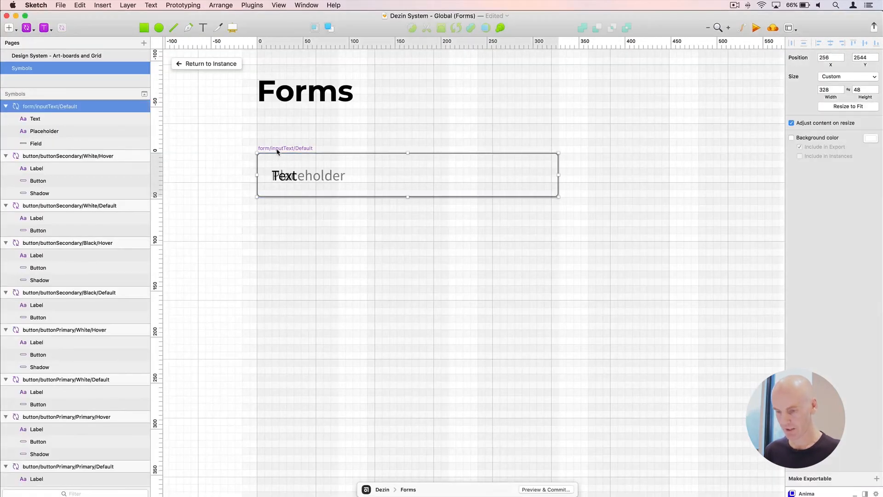
pyautogui.moveTo(277, 152); pyautogui.dragTo(223, 172)
pyautogui.press('space')
# Apply the shared layer style shape/lineUtilityRed/1px/Inside to the Field layer of the duplicated input symbol
pyautogui.click(327, 164)
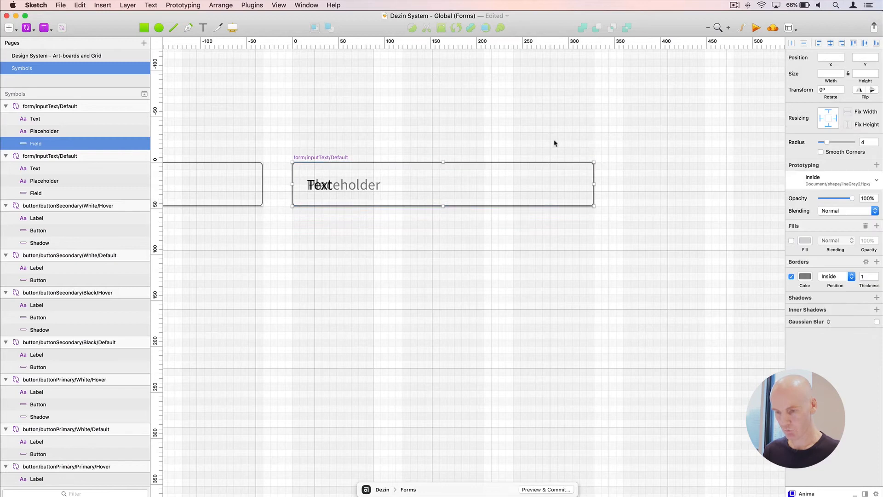
pyautogui.click(830, 187)
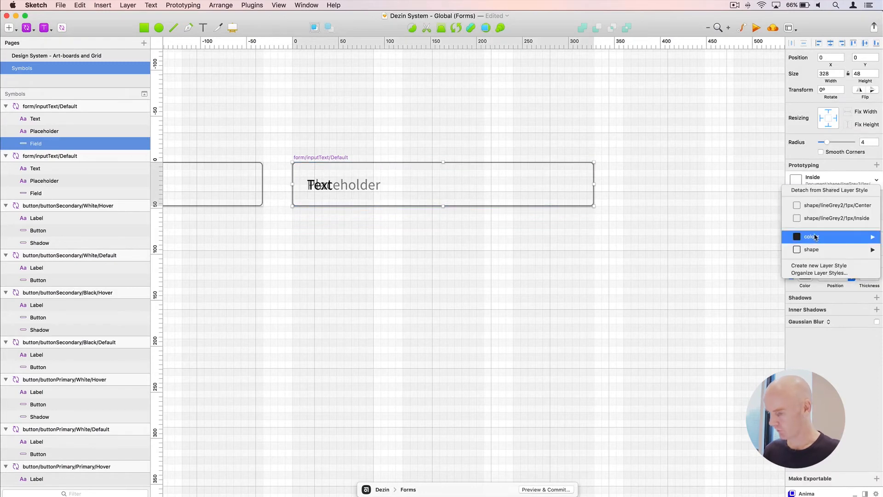
pyautogui.moveTo(815, 256)
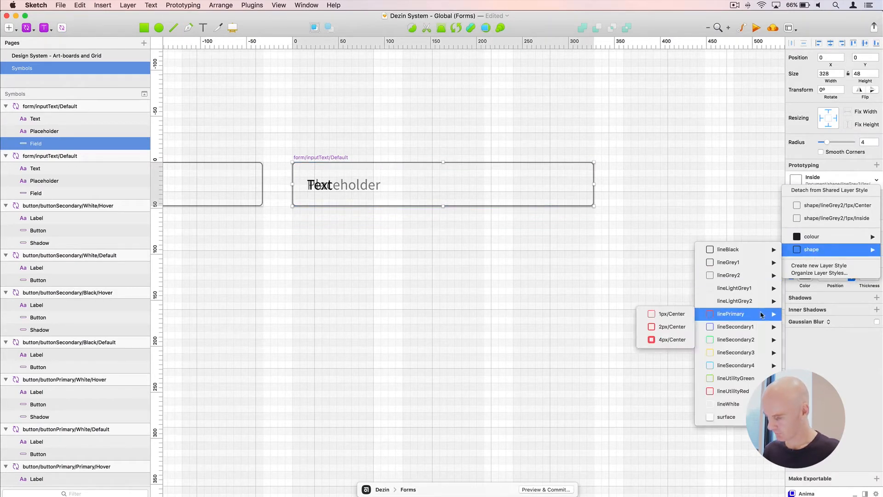
pyautogui.moveTo(755, 391)
pyautogui.moveTo(679, 393)
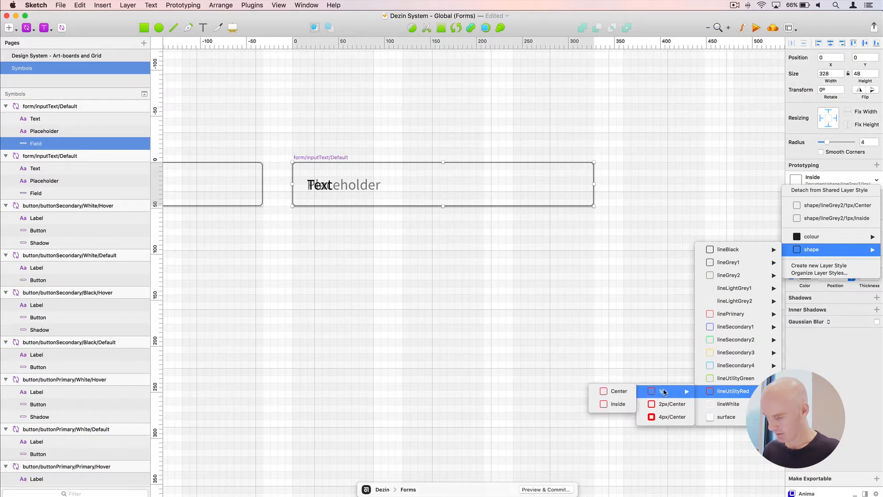
pyautogui.click(614, 404)
pyautogui.click(336, 232)
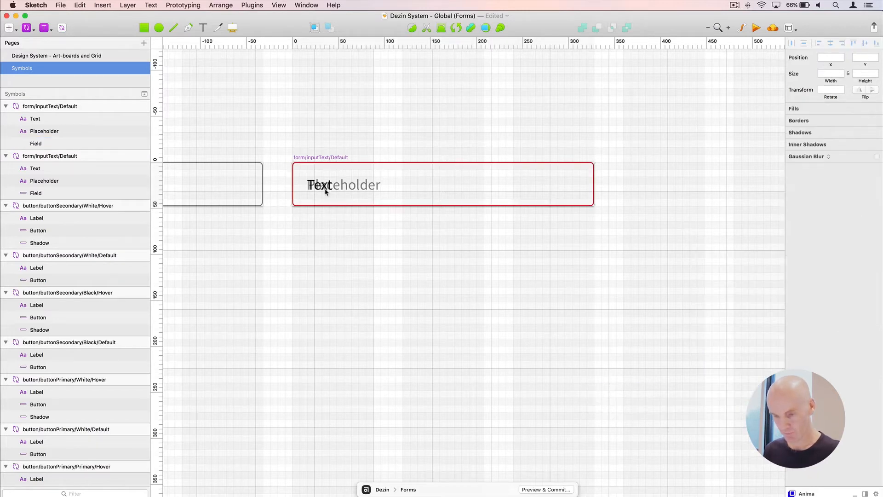
# Rename the red-bordered duplicate symbol as form/inputText/Error
pyautogui.hscroll(-1, 336, 184)
pyautogui.click(356, 162)
pyautogui.doubleClick(58, 108)
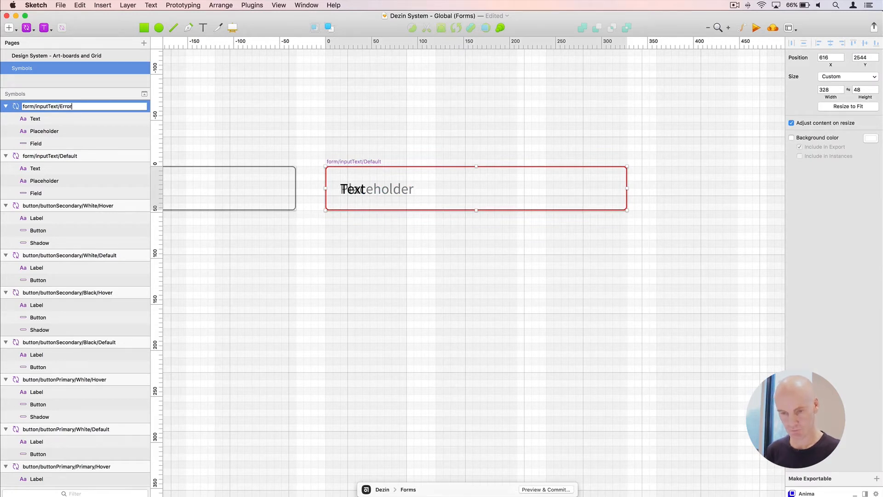
pyautogui.press('Return')
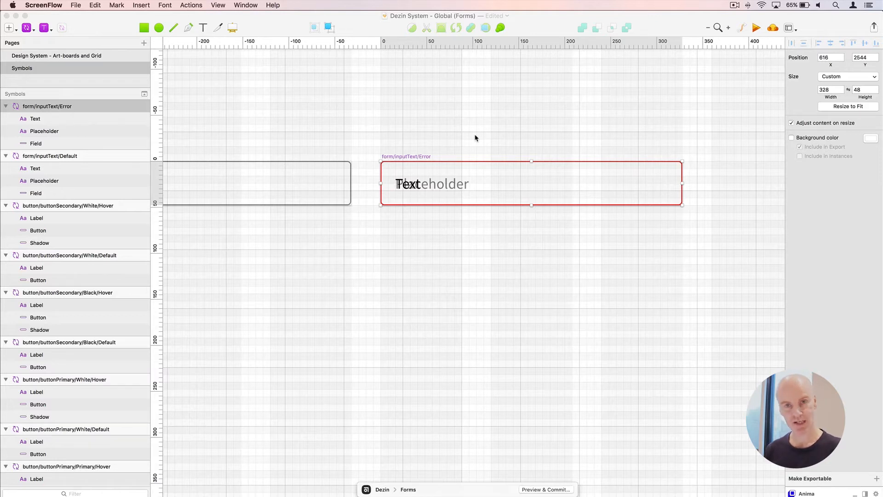
# Duplicate the form/inputText/Default symbol below the original at Y 2624 and rename the copy as form/inputText
pyautogui.click(397, 137)
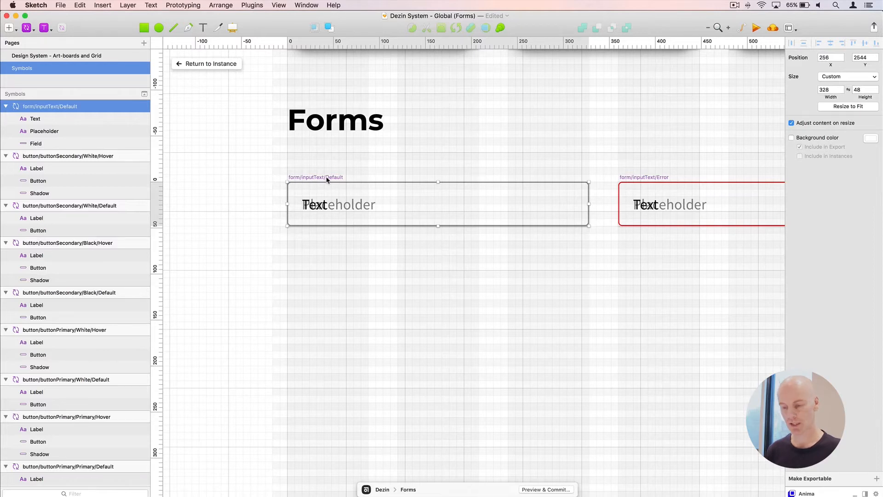
pyautogui.moveTo(327, 179); pyautogui.dragTo(328, 253)
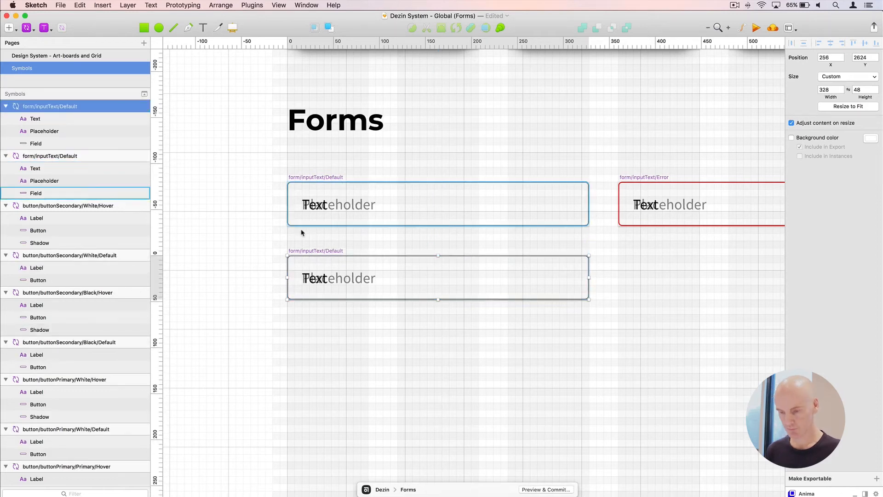
pyautogui.click(302, 239)
pyautogui.click(312, 251)
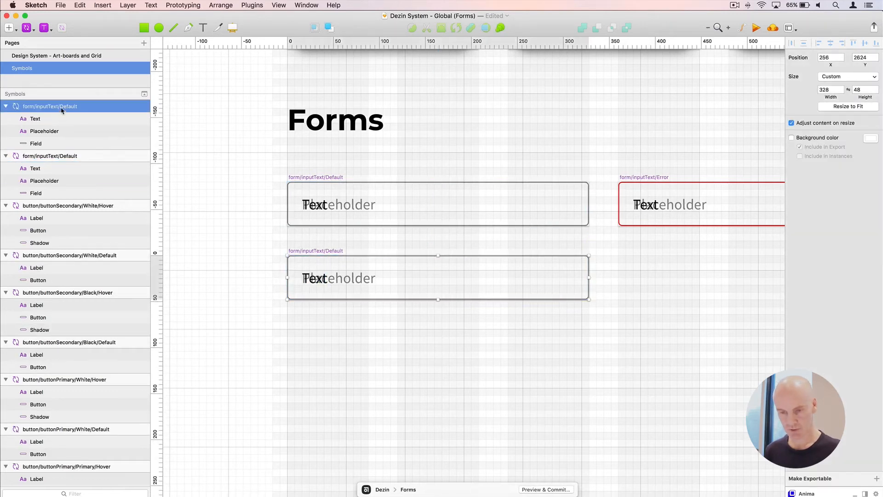
pyautogui.doubleClick(76, 105)
pyautogui.doubleClick(63, 106)
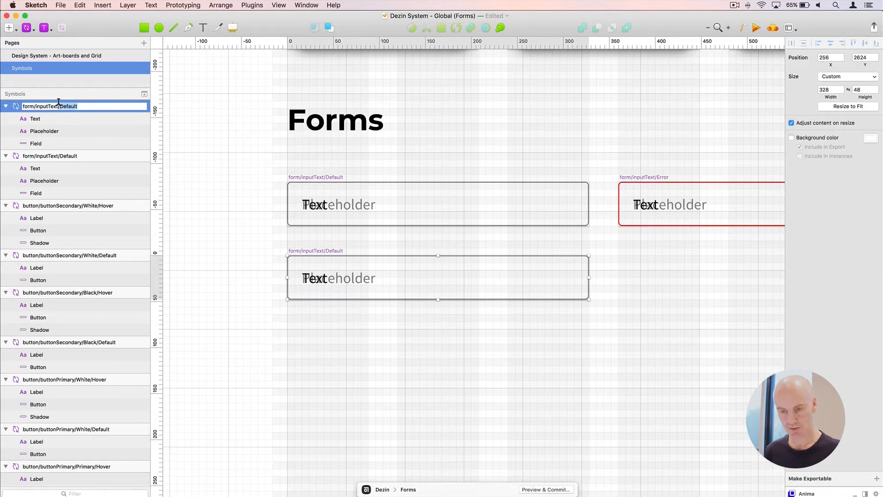
pyautogui.press('BackSpace')
pyautogui.press('Return')
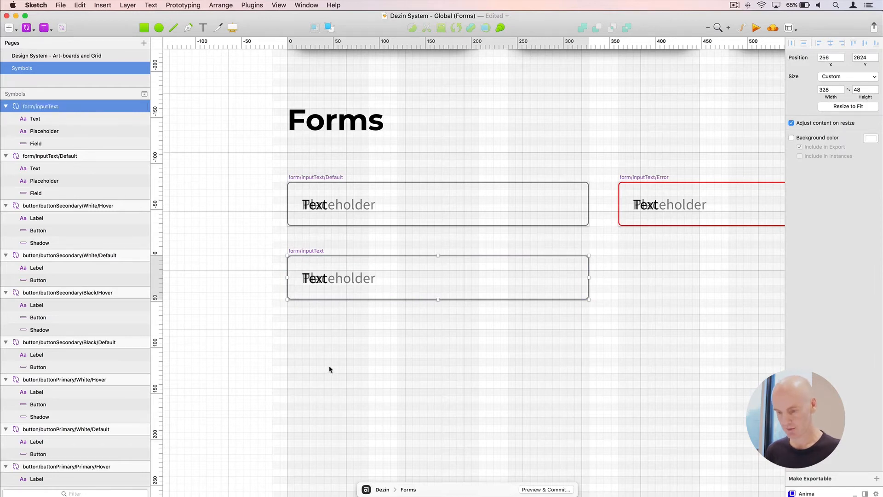
# Insert an instance of form/inputText/Default into the form/inputText symbol, aligned to its origin at X 0, Y 0
pyautogui.click(313, 278)
pyautogui.click(311, 258)
pyautogui.click(45, 120)
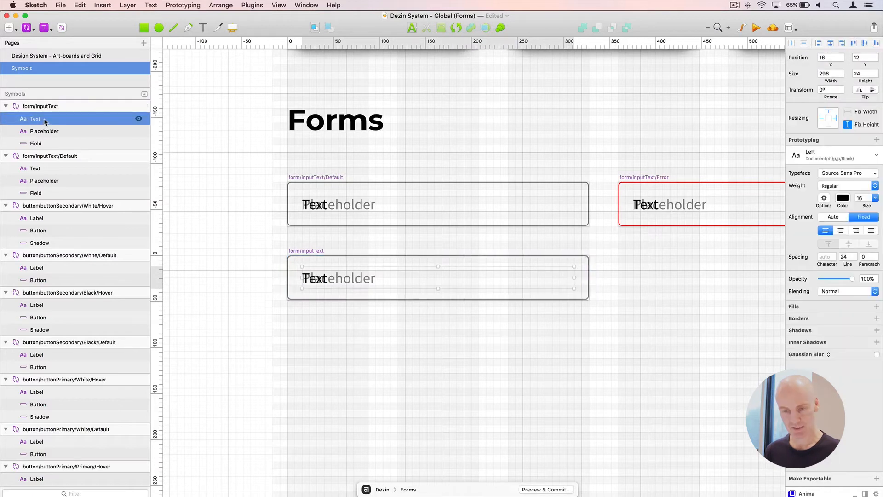
pyautogui.click(34, 29)
pyautogui.moveTo(55, 42)
pyautogui.moveTo(134, 67)
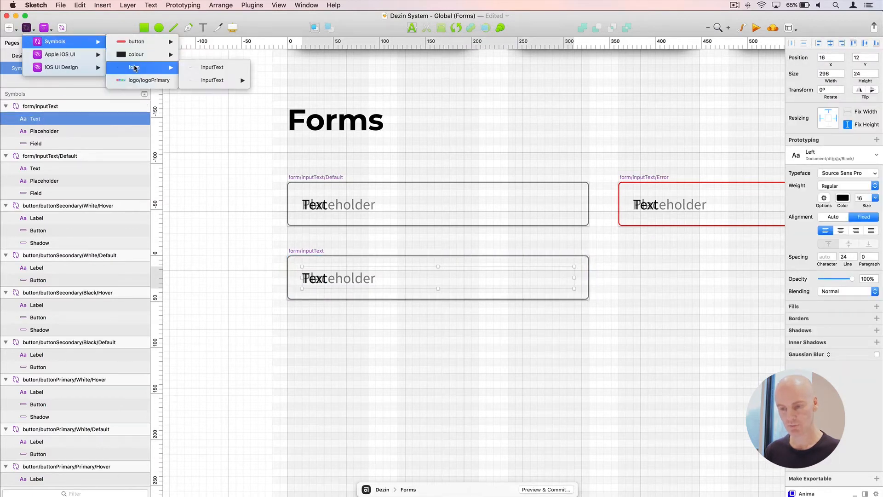
pyautogui.moveTo(214, 81)
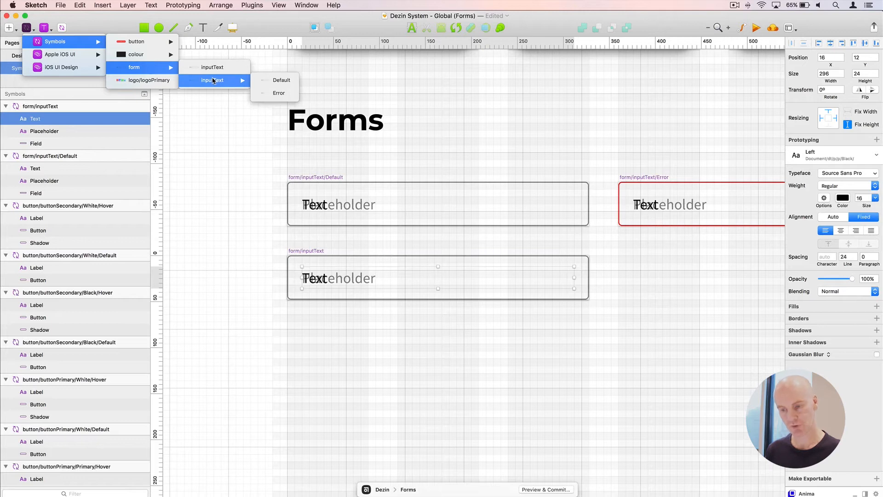
pyautogui.click(276, 80)
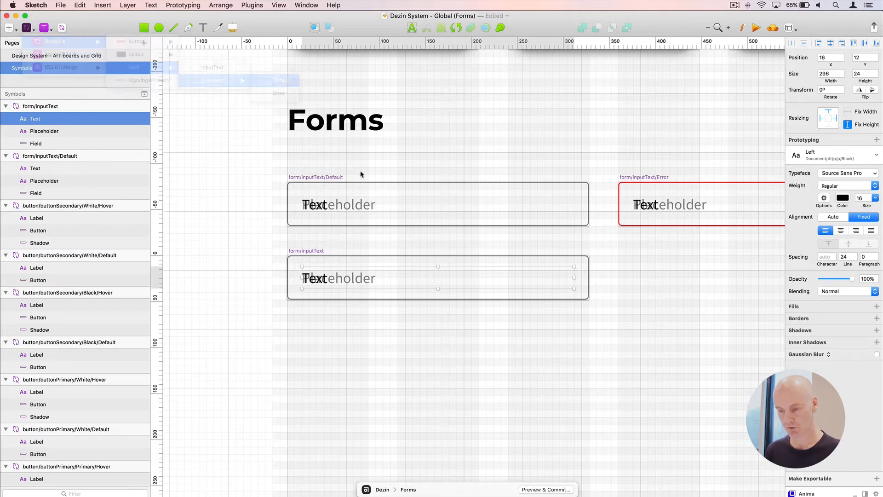
pyautogui.click(438, 278)
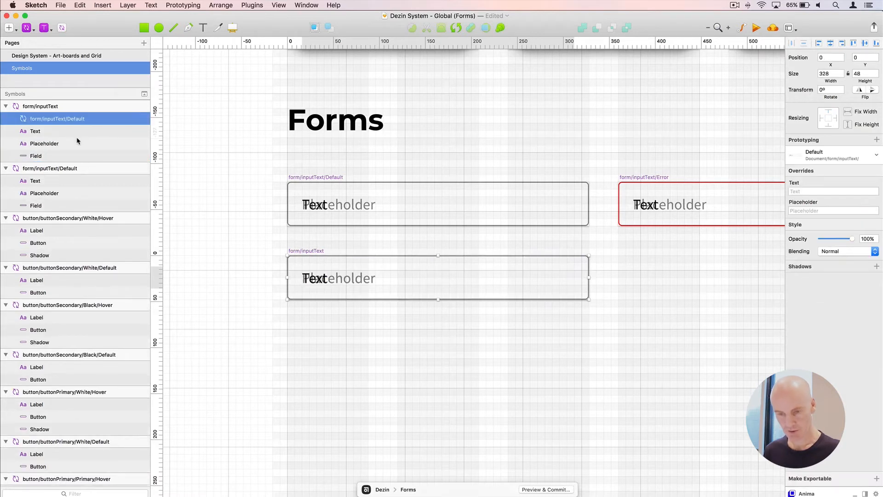
# Delete the original Text, Placeholder and Field layers from the form/inputText symbol
pyautogui.click(66, 131)
pyautogui.keyDown('shift'); pyautogui.click(57, 156); pyautogui.keyUp('shift')
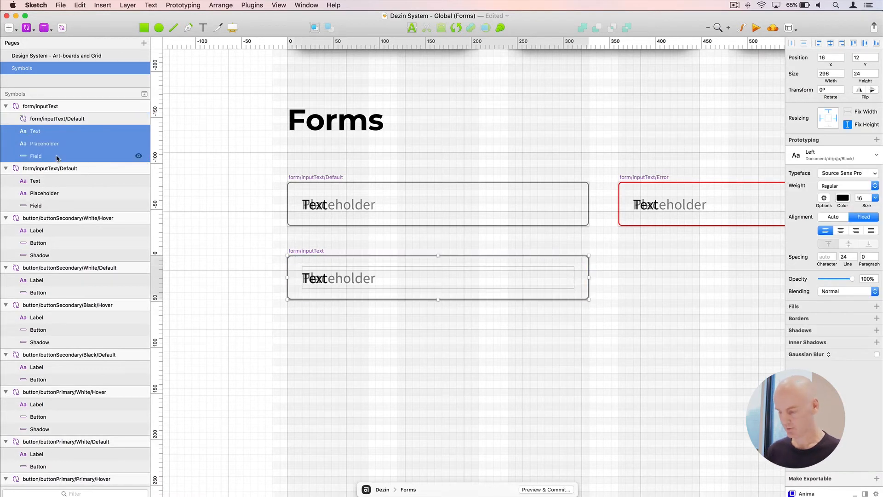
pyautogui.press('Delete')
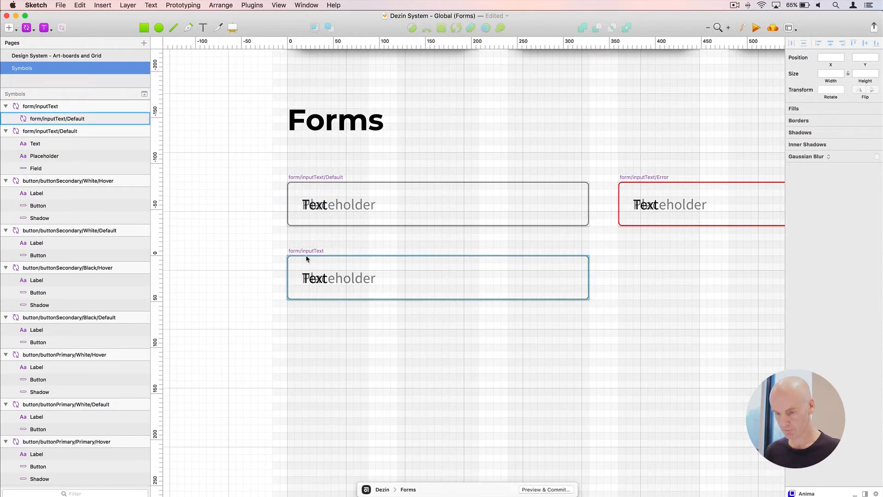
# Move the nested input down to about Y 32 and extend the form/inputText symbol to a height of 114 without adjusting its content
pyautogui.click(307, 261)
pyautogui.press('Down')
pyautogui.press('Down')
pyautogui.press('Down')
pyautogui.press('Down')
pyautogui.press('Down')
pyautogui.press('Down')
pyautogui.press('Down')
pyautogui.press('Down')
pyautogui.press('Down')
pyautogui.press('Down')
pyautogui.press('Down')
pyautogui.press('Down')
pyautogui.press('Down')
pyautogui.press('Down')
pyautogui.press('Down')
pyautogui.press('Down')
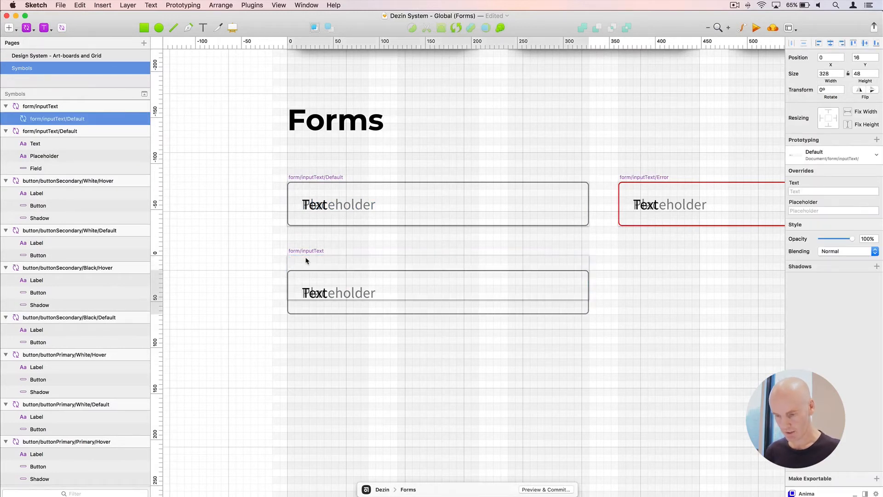
pyautogui.press('Down')
pyautogui.press('Down')
pyautogui.press('Down')
pyautogui.press('Down')
pyautogui.press('Down')
pyautogui.press('Down')
pyautogui.press('Down')
pyautogui.press('Down')
pyautogui.click(306, 252)
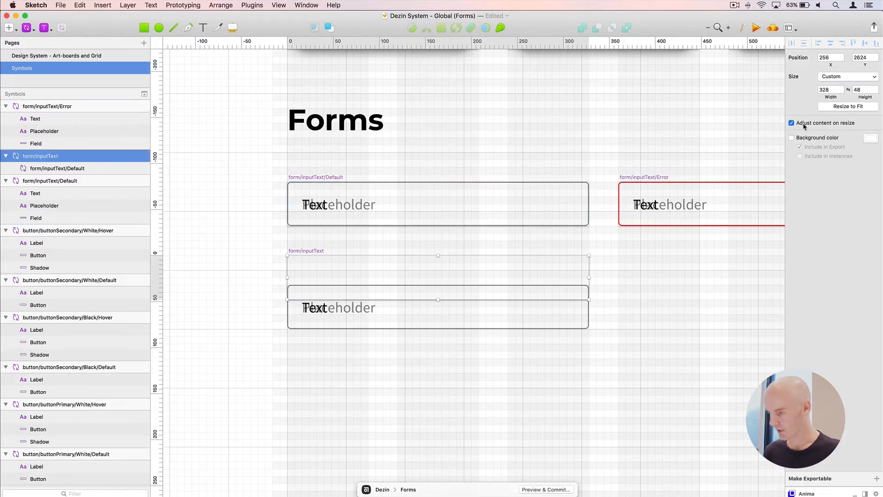
pyautogui.moveTo(437, 299); pyautogui.dragTo(436, 360)
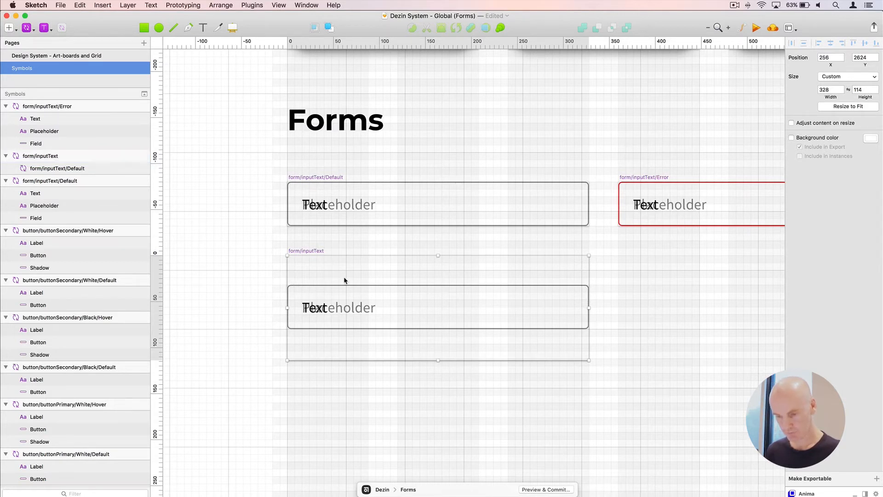
# Copy the Text layer of form/inputText/Default into the form/inputText symbol above the nested input layer
pyautogui.click(331, 296)
pyautogui.doubleClick(331, 296)
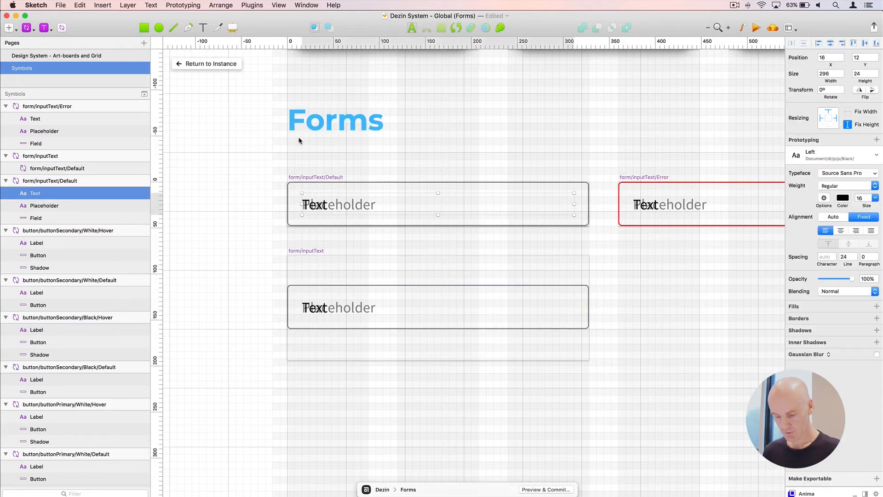
pyautogui.click(315, 256)
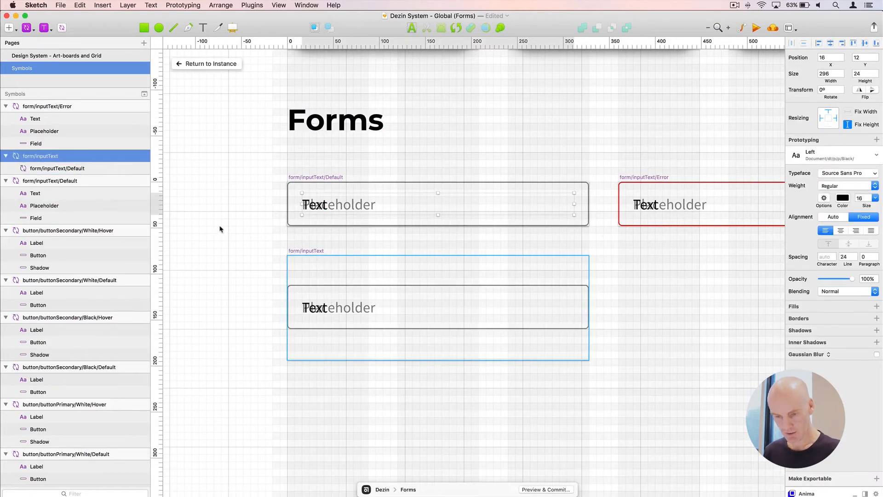
pyautogui.click(55, 170)
pyautogui.press('super+v')
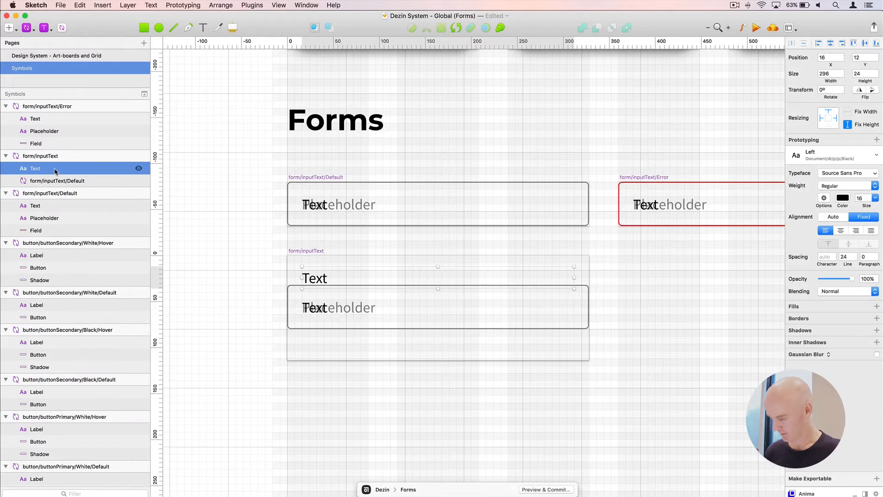
# Position the pasted Text layer above the field at X 0, Y 6
pyautogui.moveTo(318, 279); pyautogui.dragTo(303, 268)
pyautogui.press('super+2')
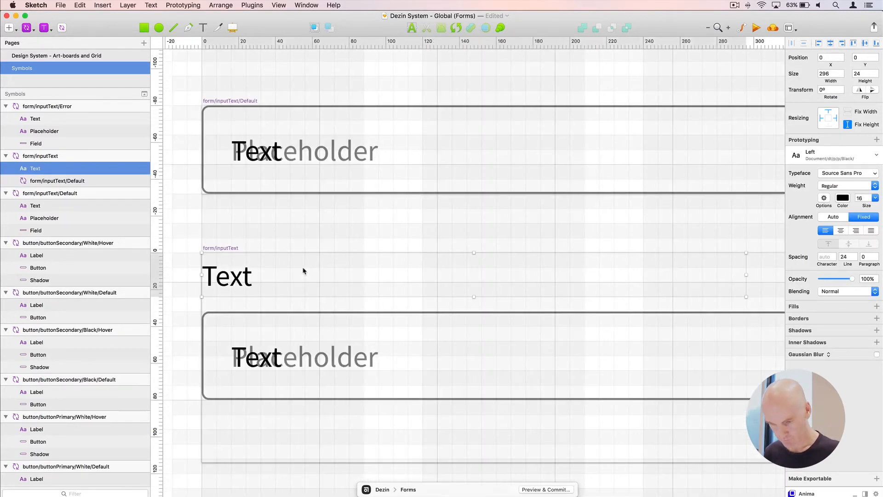
pyautogui.press('Down')
pyautogui.press('Down')
pyautogui.press('Down')
pyautogui.press('Down')
pyautogui.press('Down')
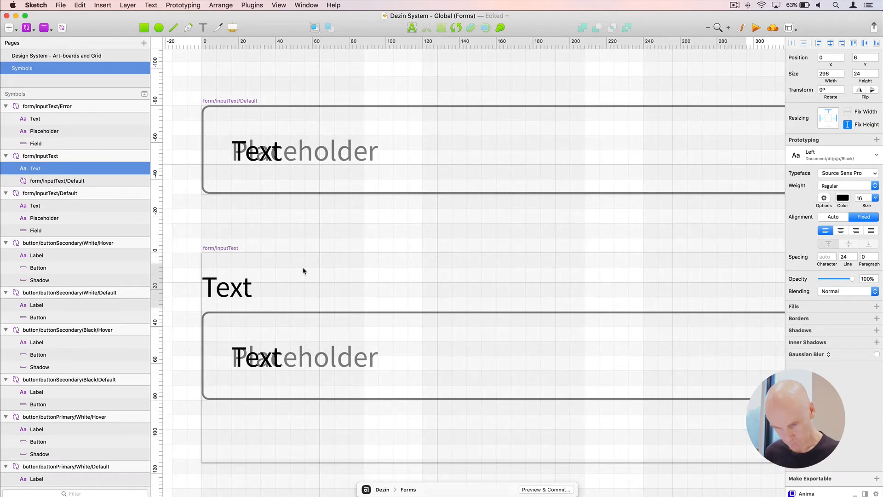
# Duplicate the upper Text layer, order the copy beneath the nested input layer and move it below the field at Y 86
pyautogui.scroll(-5, 234, 290)
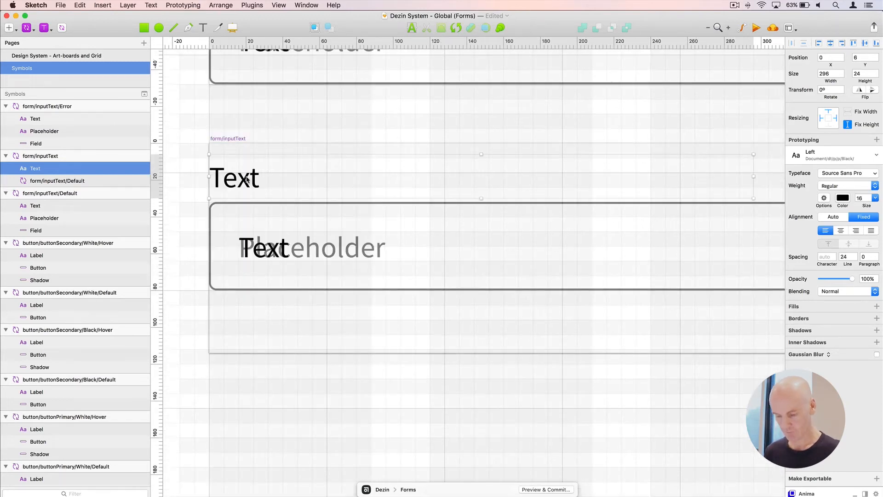
pyautogui.press('super+d')
pyautogui.moveTo(56, 173); pyautogui.dragTo(46, 201)
pyautogui.press('Down')
pyautogui.press('Down')
pyautogui.press('Down')
pyautogui.press('Down')
pyautogui.press('Down')
pyautogui.press('Down')
pyautogui.press('Down')
pyautogui.press('Down')
pyautogui.press('Down')
pyautogui.press('Down')
pyautogui.press('Down')
pyautogui.press('Down')
pyautogui.press('Down')
pyautogui.press('Down')
pyautogui.press('Down')
pyautogui.press('Down')
pyautogui.press('Down')
pyautogui.press('Down')
pyautogui.press('Down')
pyautogui.press('Down')
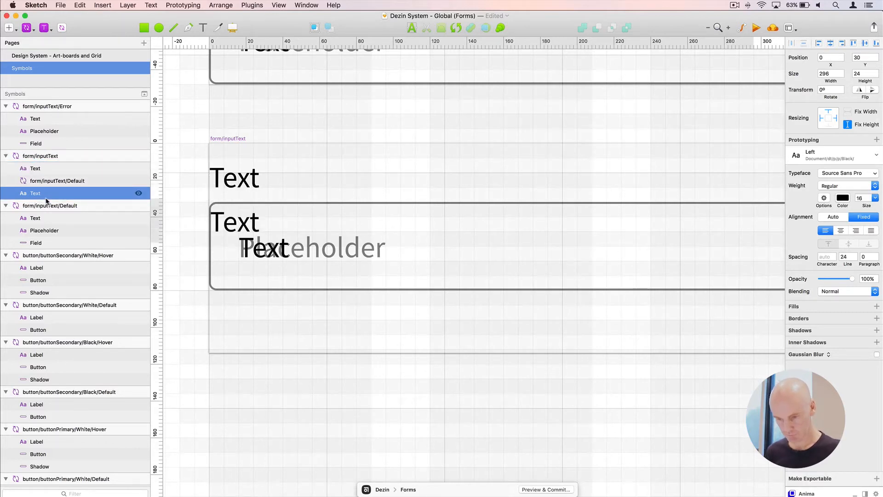
pyautogui.press('Down')
pyautogui.press('Down')
pyautogui.press('Down')
pyautogui.press('Down')
pyautogui.press('Down')
pyautogui.press('Down')
pyautogui.press('Down')
pyautogui.press('Down')
pyautogui.press('Down')
pyautogui.press('Down')
pyautogui.press('Down')
pyautogui.press('Down')
pyautogui.press('Down')
pyautogui.press('Down')
pyautogui.press('Down')
pyautogui.press('Down')
pyautogui.press('Down')
pyautogui.press('Down')
pyautogui.press('Down')
pyautogui.press('Down')
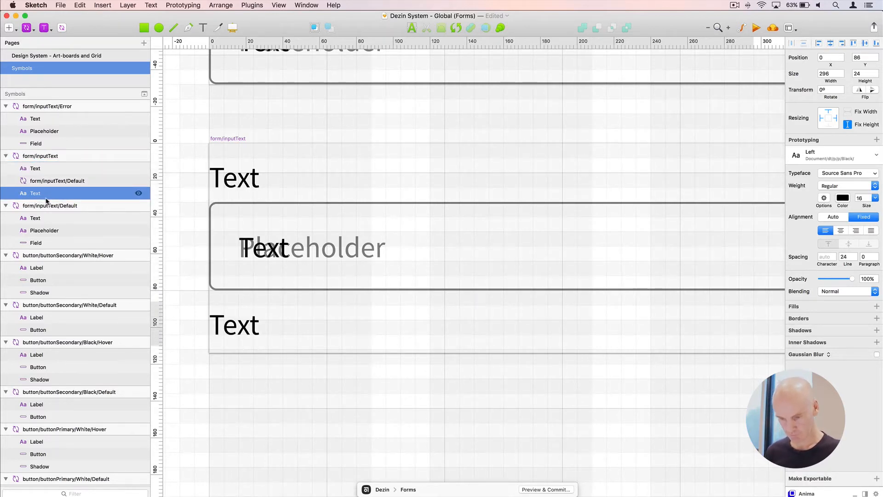
# Reduce the height of the form/inputText symbol to 112
pyautogui.click(299, 139)
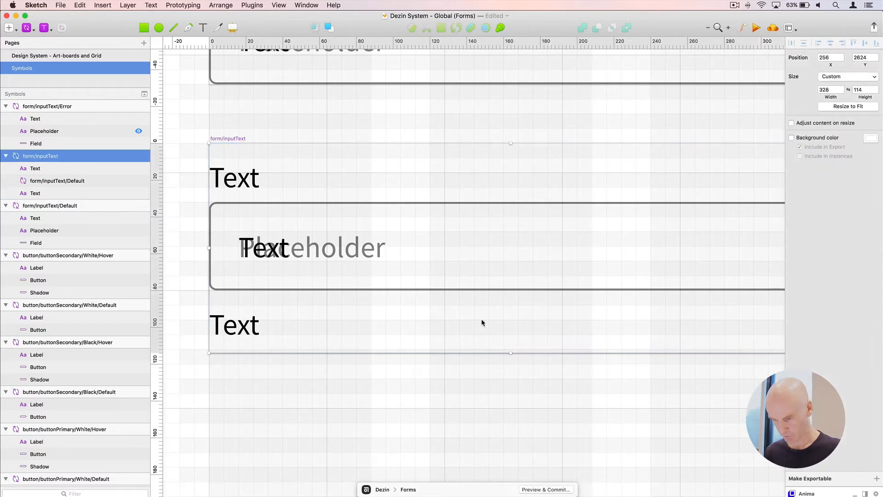
pyautogui.moveTo(510, 353); pyautogui.dragTo(511, 349)
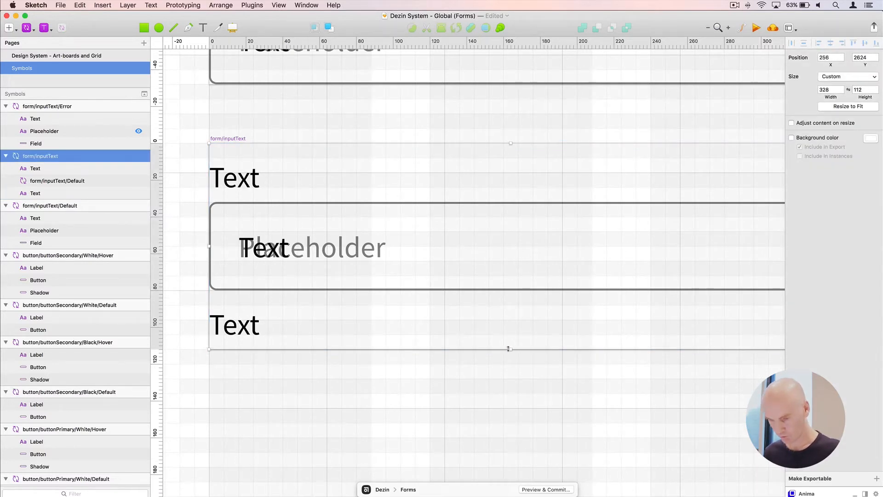
# Apply the shared text style dt/p/pError/UtilityRed/Left to the Text layer below the field
pyautogui.click(246, 329)
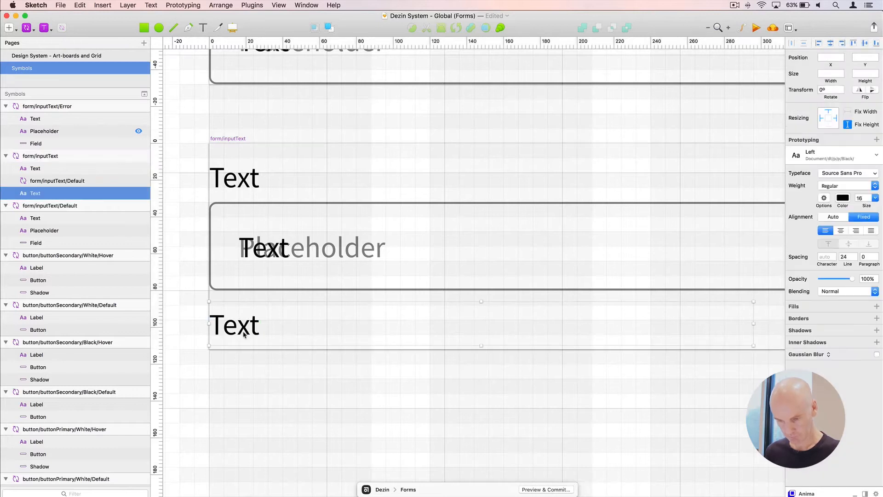
pyautogui.click(828, 159)
pyautogui.moveTo(809, 264)
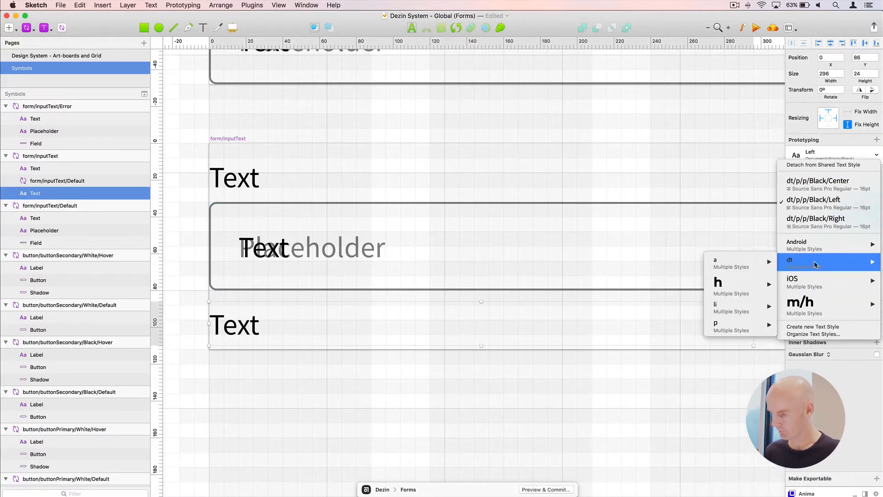
pyautogui.moveTo(724, 327)
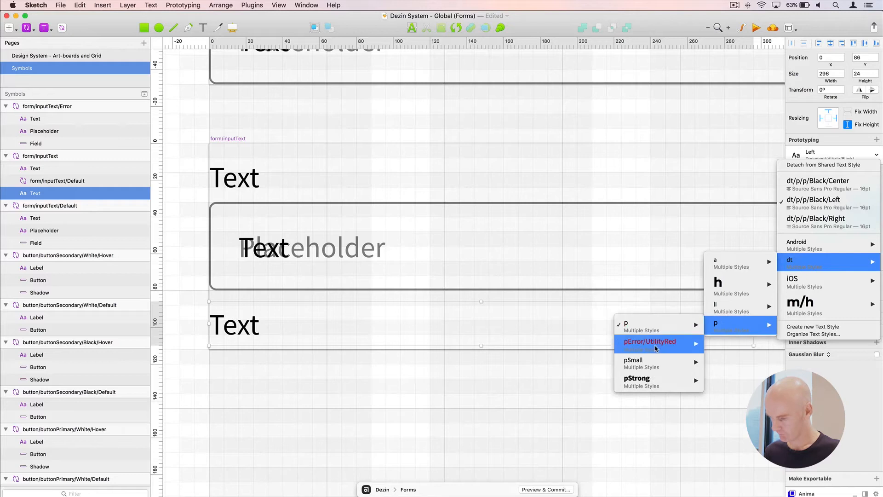
pyautogui.moveTo(667, 342)
pyautogui.click(561, 364)
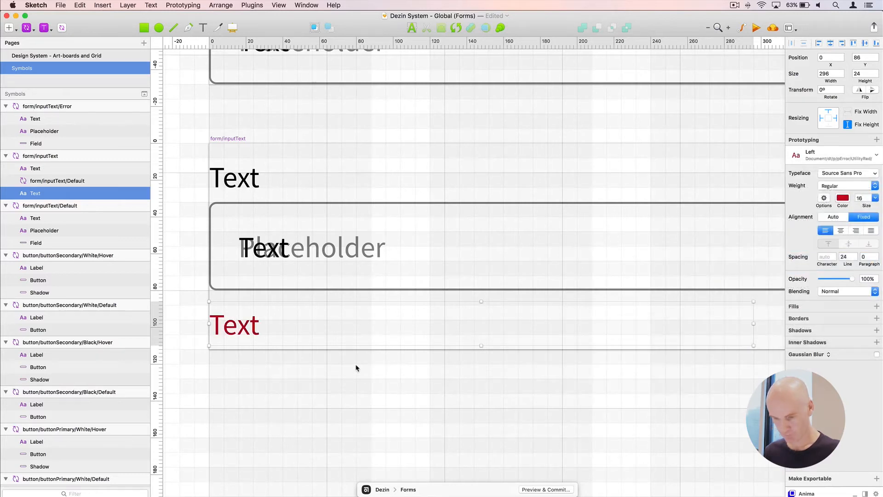
# Apply the smaller 14pt shared text style dt/p/pSmall/Primary/Left to the Text layer below the field
pyautogui.click(325, 373)
pyautogui.press('super+minus')
pyautogui.click(281, 302)
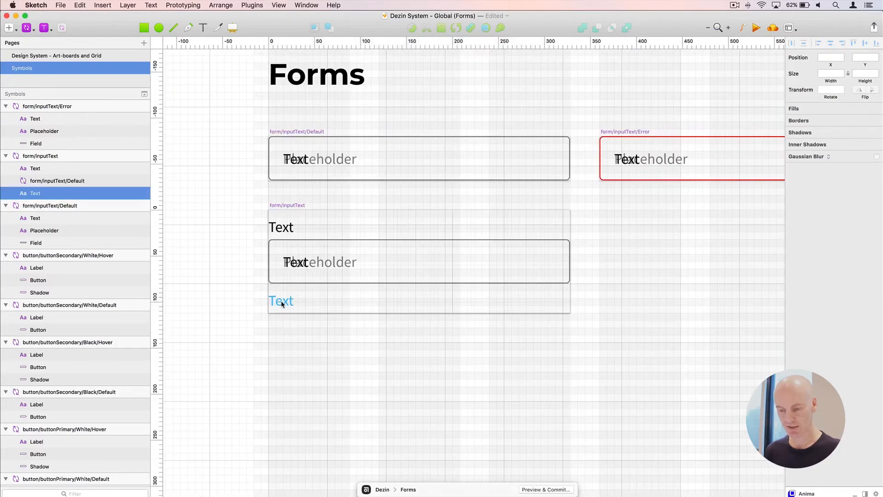
pyautogui.click(808, 158)
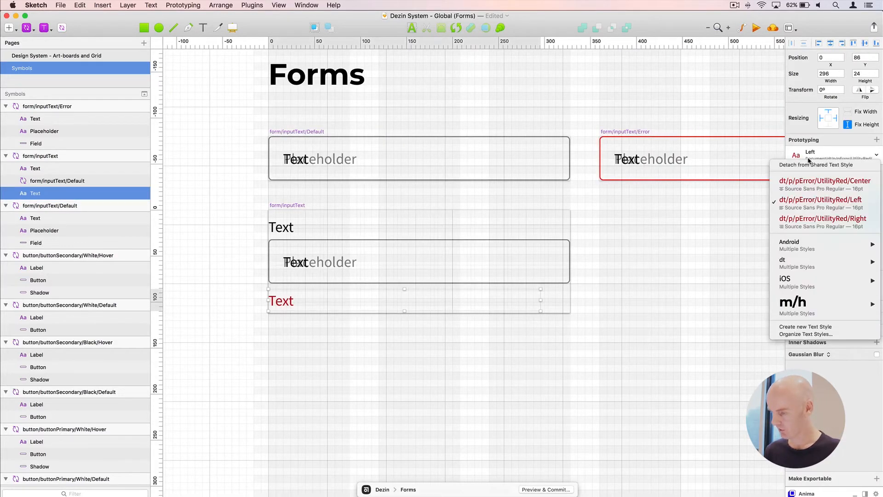
pyautogui.moveTo(816, 263)
pyautogui.moveTo(747, 325)
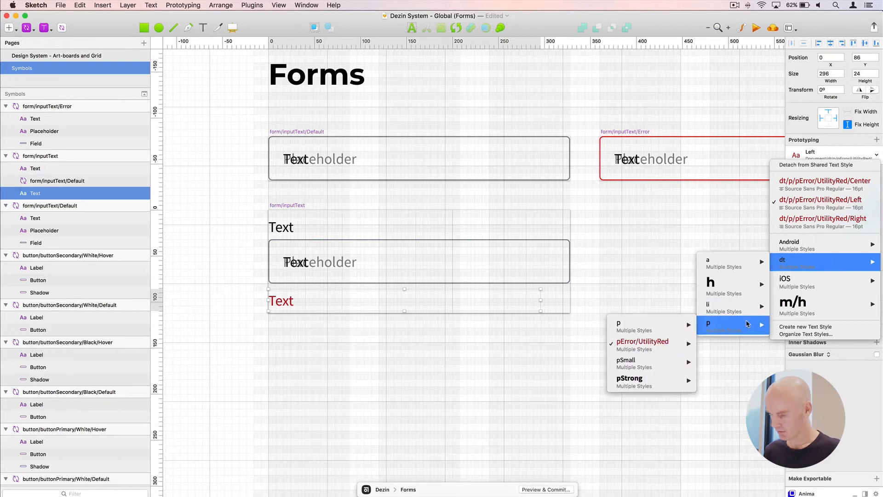
pyautogui.moveTo(644, 361)
pyautogui.moveTo(570, 381)
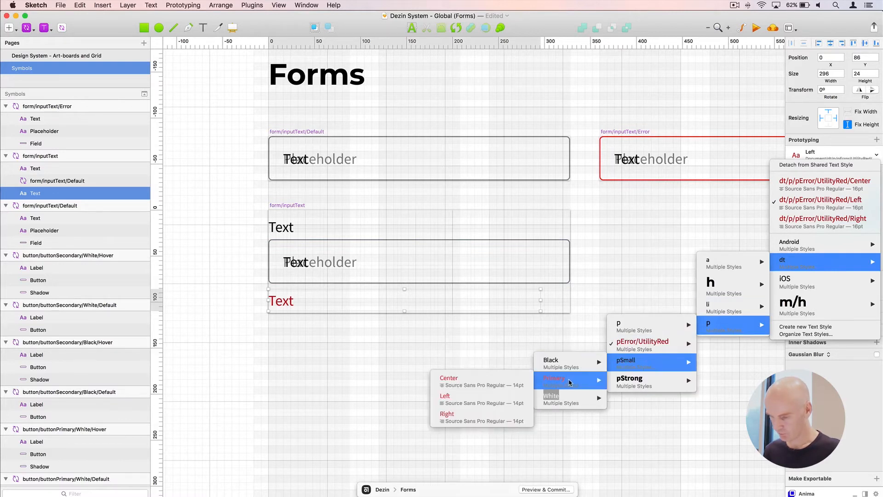
pyautogui.press('Return')
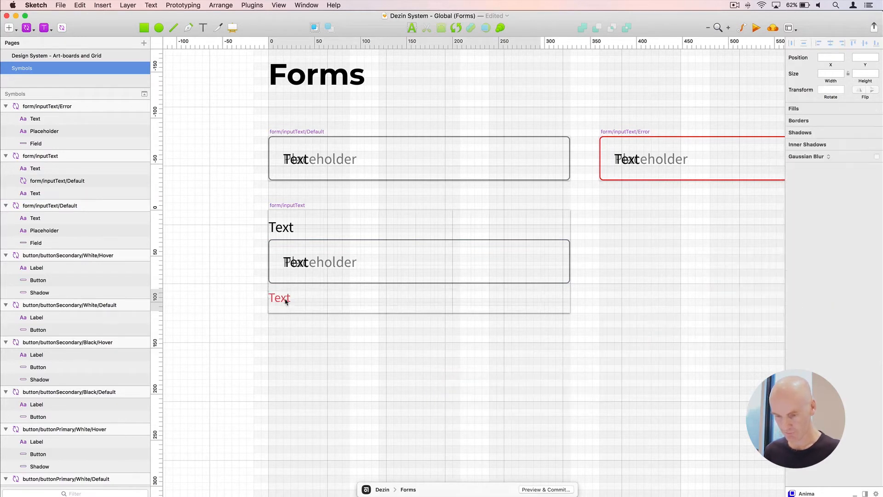
pyautogui.press('super+plus')
pyautogui.scroll(1, 377, 316)
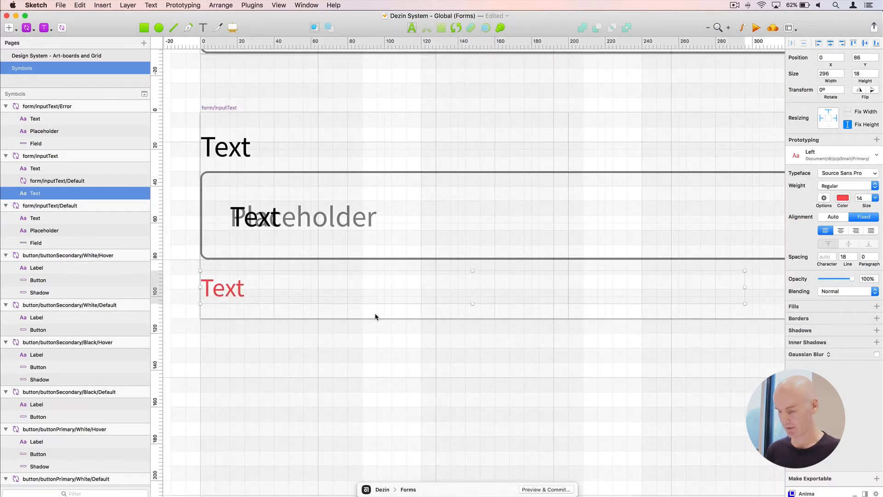
# On the Typography Desktop artboard, move the black aLabel, link and list text rows down about 24 px below the pSmall row
pyautogui.press('super+minus')
pyautogui.press('super+minus')
pyautogui.press('super+minus')
pyautogui.click(355, 241)
pyautogui.hscroll(5, 492, 226)
pyautogui.scroll(4, 493, 227)
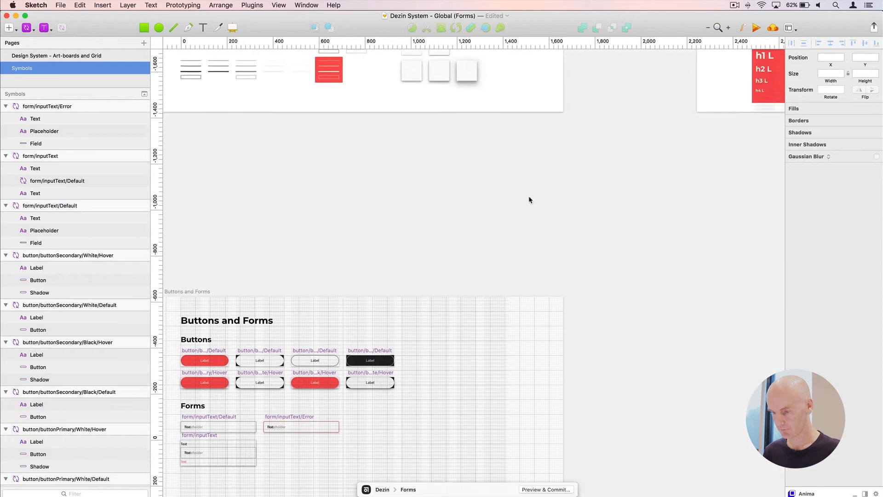
pyautogui.hscroll(10, 529, 200)
pyautogui.scroll(5, 529, 199)
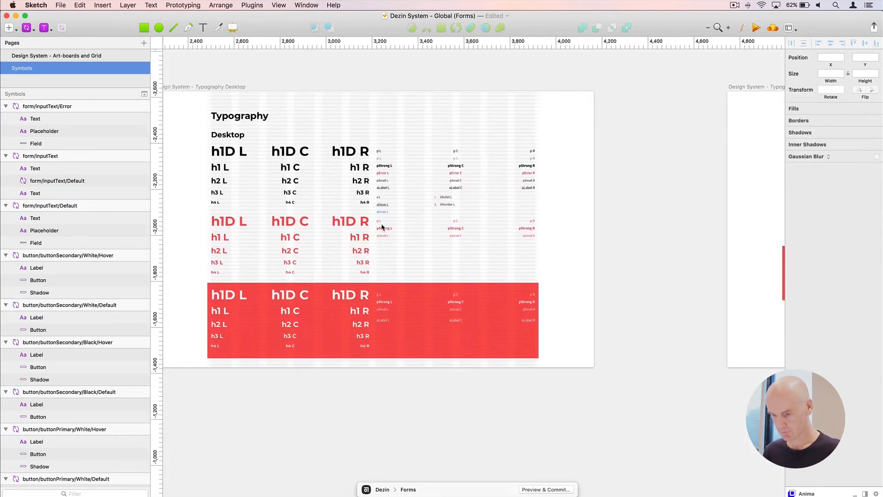
pyautogui.click(460, 174)
pyautogui.press('super+plus')
pyautogui.press('super+plus')
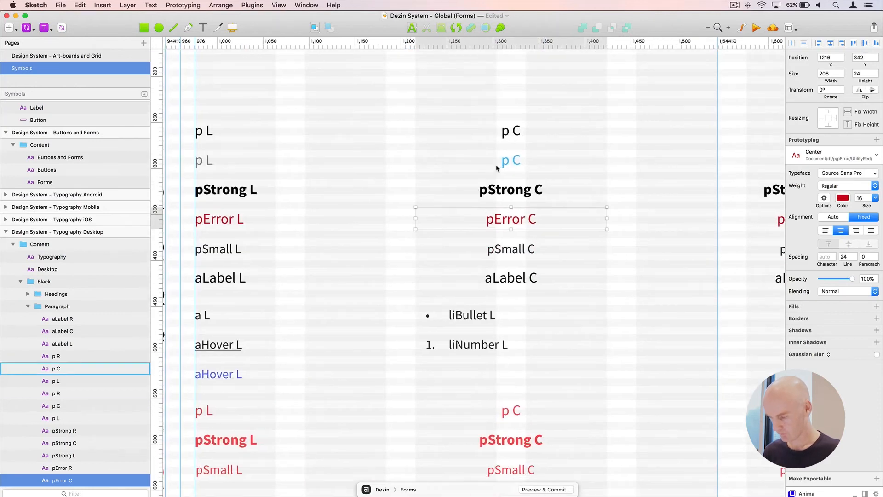
pyautogui.press('super+minus')
pyautogui.click(664, 278)
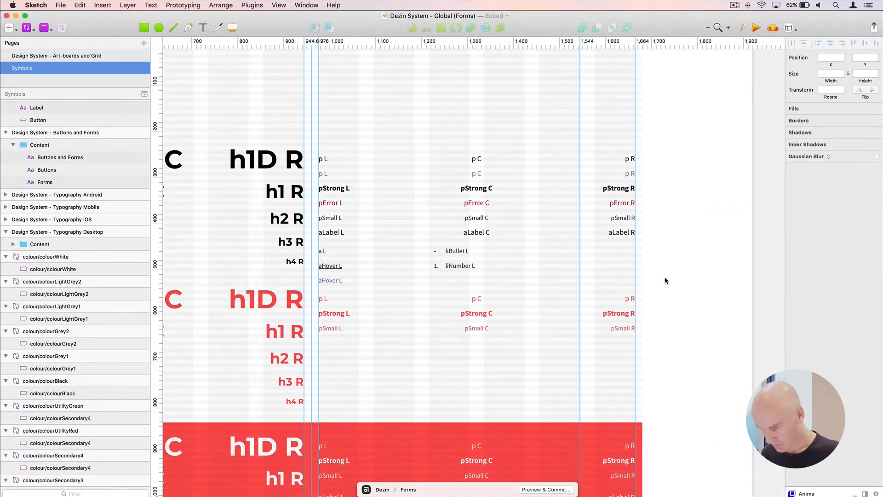
pyautogui.moveTo(665, 290); pyautogui.dragTo(323, 231)
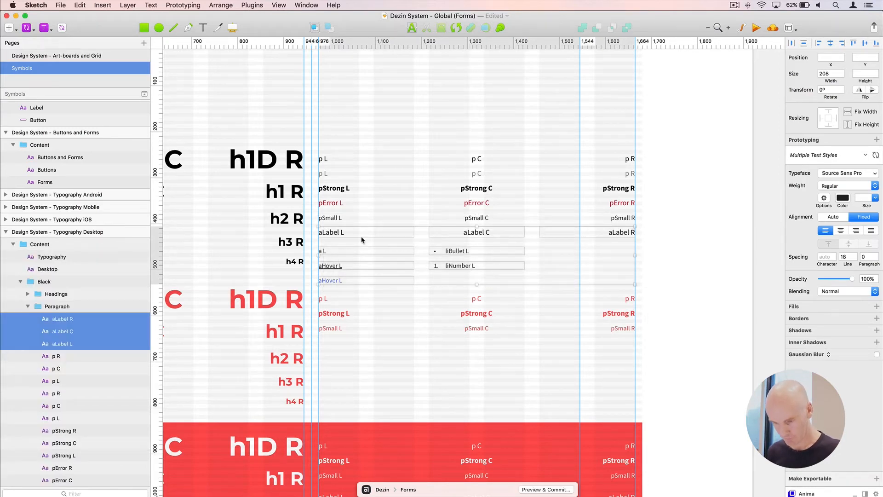
pyautogui.hotkey('shift', 'Down')
pyautogui.hotkey('shift', 'Down')
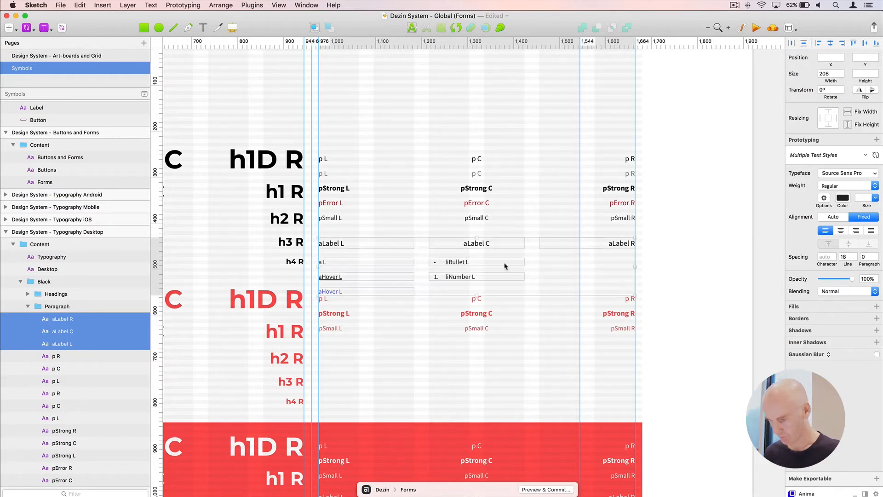
# Shift the red Primary text rows and headings and the White typography block down about 16 px
pyautogui.moveTo(676, 351); pyautogui.dragTo(323, 302)
pyautogui.hotkey('shift', 'Down')
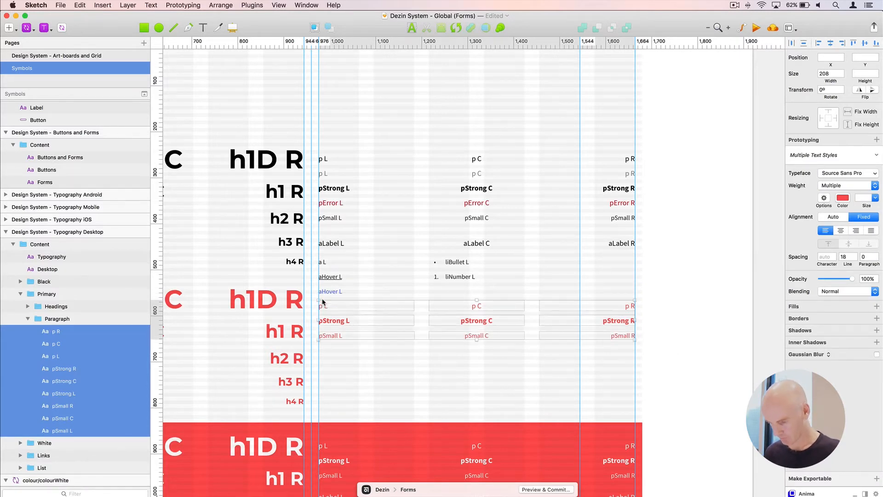
pyautogui.press('super+minus')
pyautogui.scroll(-2, 339, 312)
pyautogui.click(597, 399)
pyautogui.moveTo(633, 403); pyautogui.dragTo(253, 288)
pyautogui.hotkey('shift', 'Down')
pyautogui.moveTo(240, 232); pyautogui.dragTo(420, 295)
pyautogui.click(623, 220)
pyautogui.moveTo(623, 220); pyautogui.dragTo(592, 228)
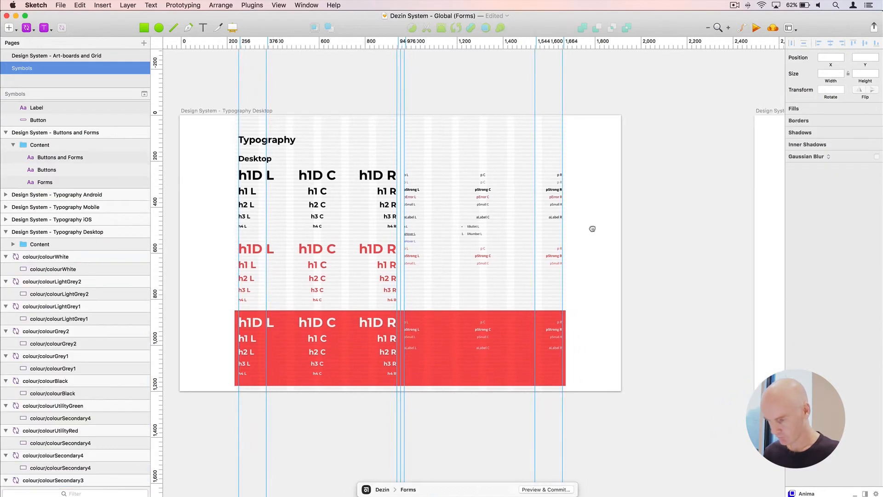
# Duplicate the black pSmall left, center and right text layers and place the copies below the originals at Y 410
pyautogui.scroll(5, 494, 212)
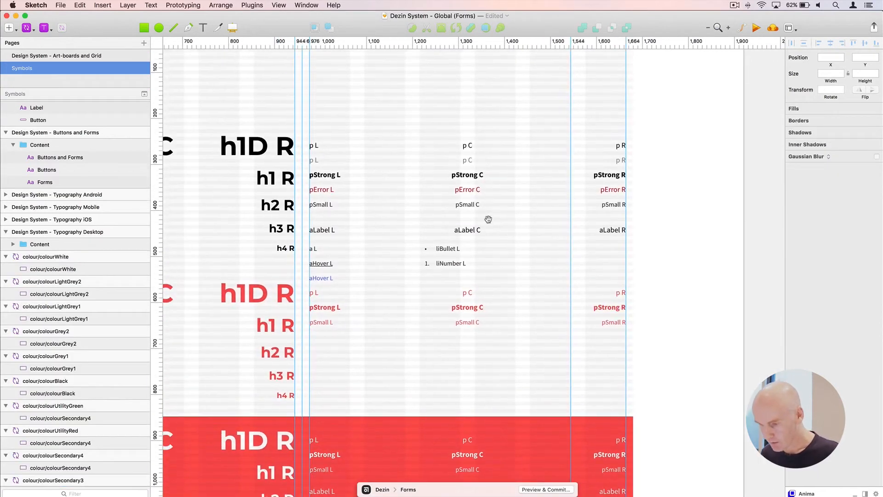
pyautogui.moveTo(645, 213); pyautogui.dragTo(314, 207)
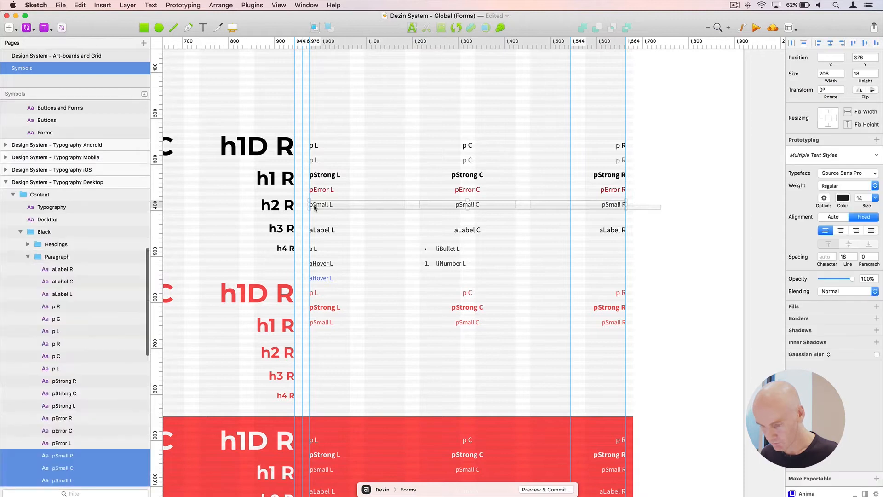
pyautogui.press('super+d')
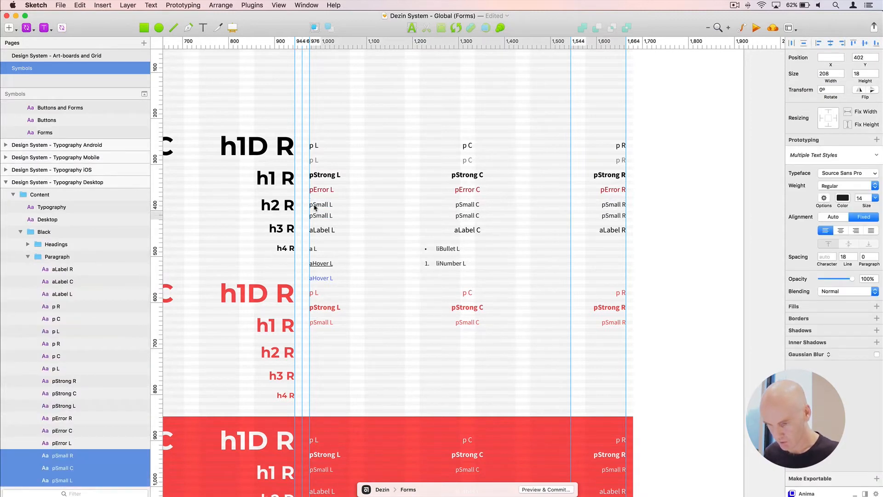
pyautogui.press('Down')
pyautogui.press('Down')
pyautogui.press('Down')
pyautogui.press('Down')
pyautogui.press('Down')
pyautogui.press('Down')
pyautogui.press('Down')
pyautogui.press('Down')
# Move the black aLabel left, center and right text layers down to Y 438
pyautogui.moveTo(668, 243); pyautogui.dragTo(318, 233)
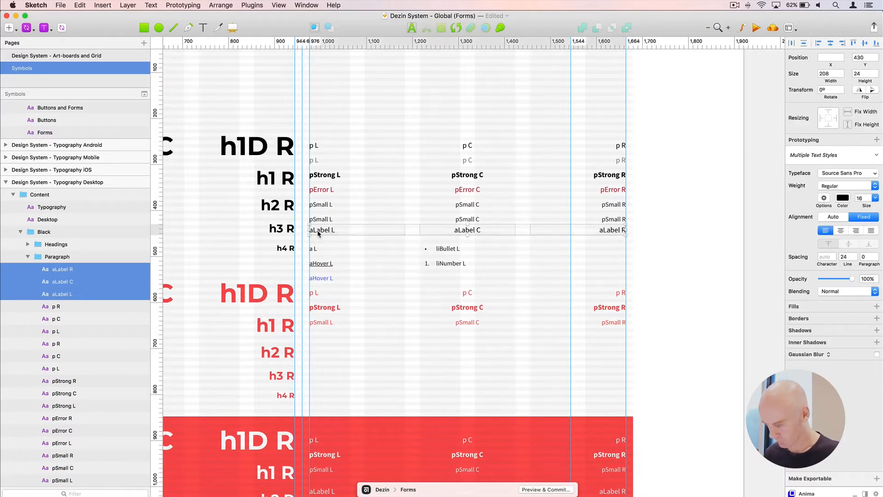
pyautogui.press('Down')
pyautogui.press('Down')
pyautogui.press('Down')
pyautogui.press('Down')
pyautogui.press('Down')
pyautogui.press('Down')
pyautogui.press('Down')
pyautogui.press('Down')
# Set the text color of the three duplicated pSmall layers at Y 410 to FF0000
pyautogui.scroll(5, 318, 233)
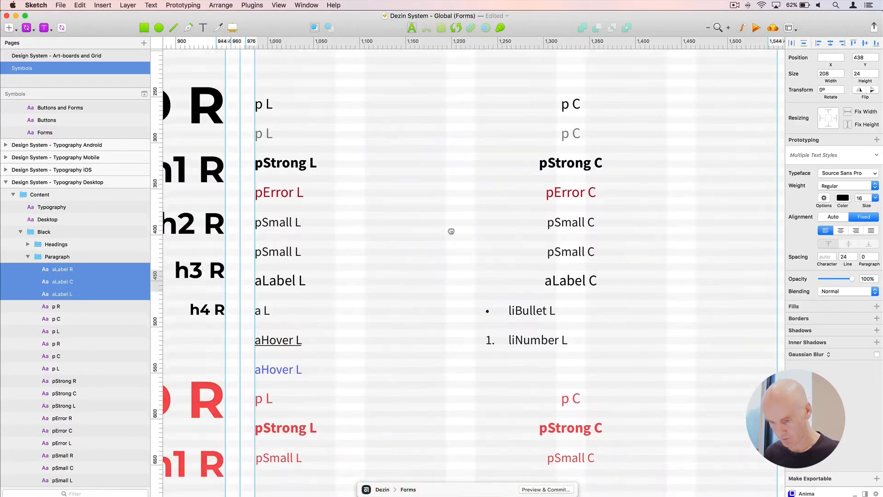
pyautogui.click(342, 240)
pyautogui.press('super+minus')
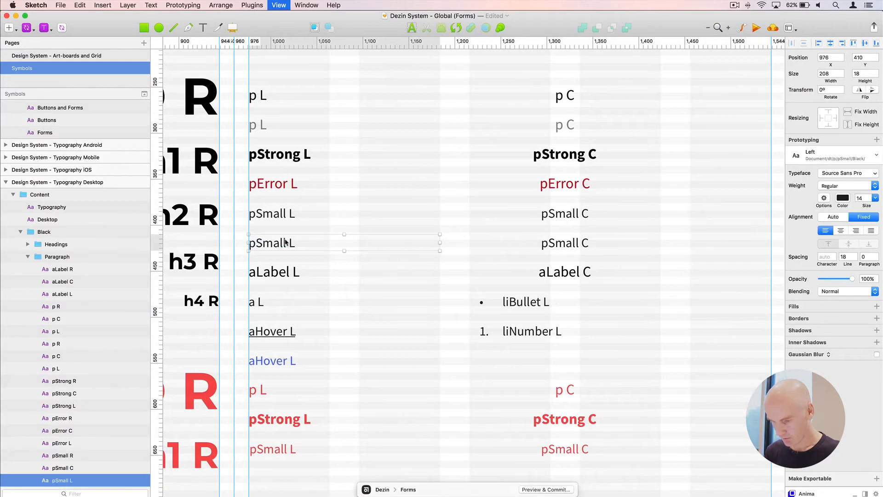
pyautogui.moveTo(631, 254); pyautogui.dragTo(285, 248)
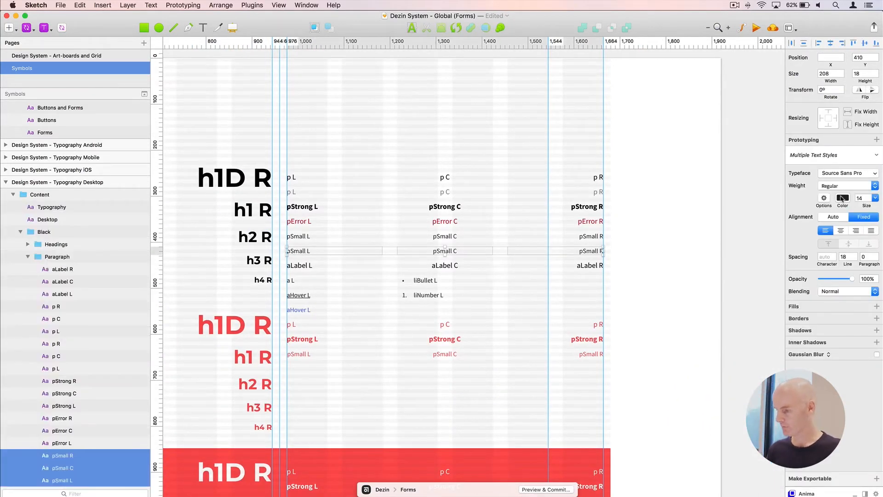
pyautogui.click(842, 198)
pyautogui.write('FF0000')
pyautogui.press('Return')
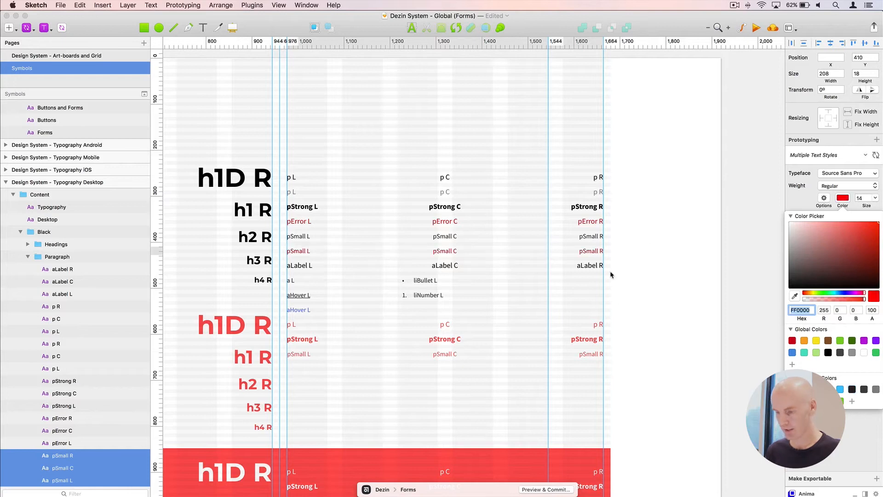
pyautogui.click(341, 242)
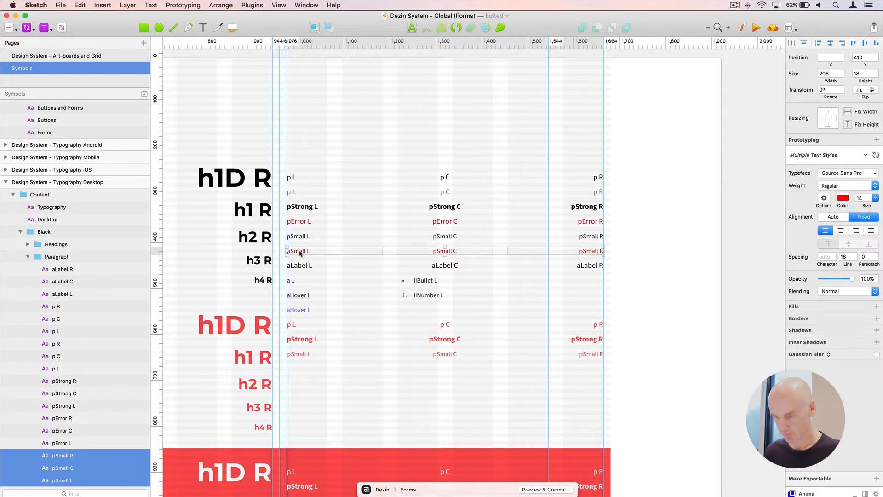
# Create the shared text style dt/p/pSmall/UtilityRed/Left from the left-aligned red pSmall copy, and copy UtilityRed from its name
pyautogui.click(703, 248)
pyautogui.click(296, 251)
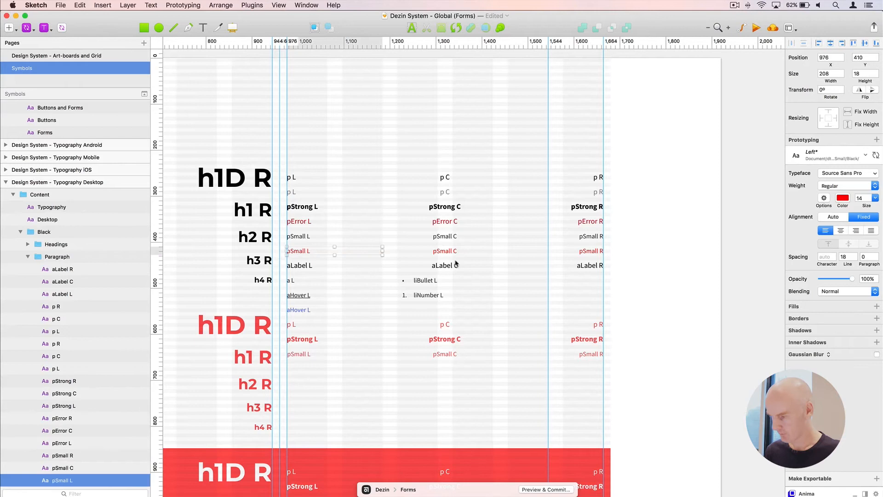
pyautogui.click(814, 157)
pyautogui.click(820, 329)
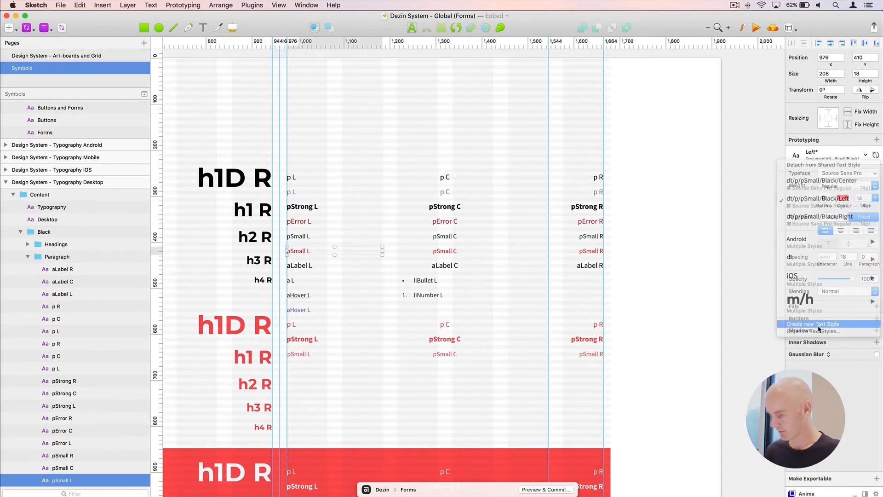
pyautogui.press('Right')
pyautogui.press('Left')
pyautogui.press('Left')
pyautogui.press('Left')
pyautogui.press('Left')
pyautogui.press('BackSpace')
pyautogui.press('BackSpace')
pyautogui.press('BackSpace')
pyautogui.press('BackSpace')
pyautogui.press('BackSpace')
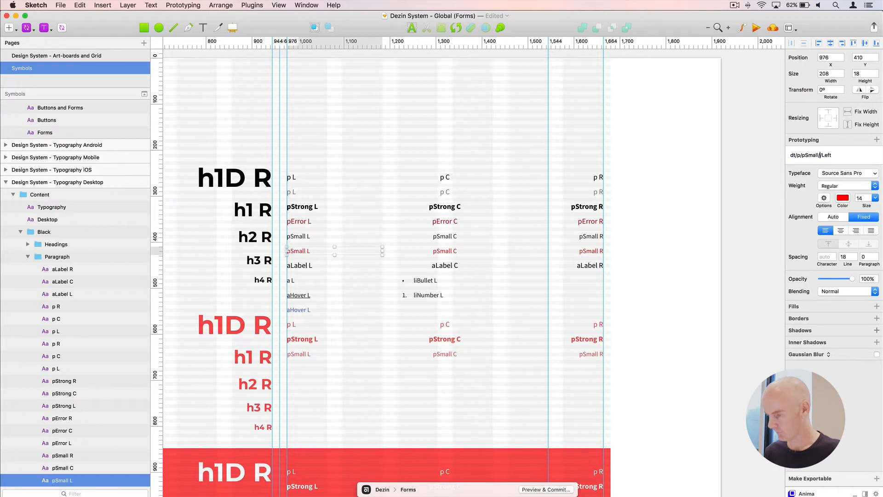
pyautogui.write('UtilityF')
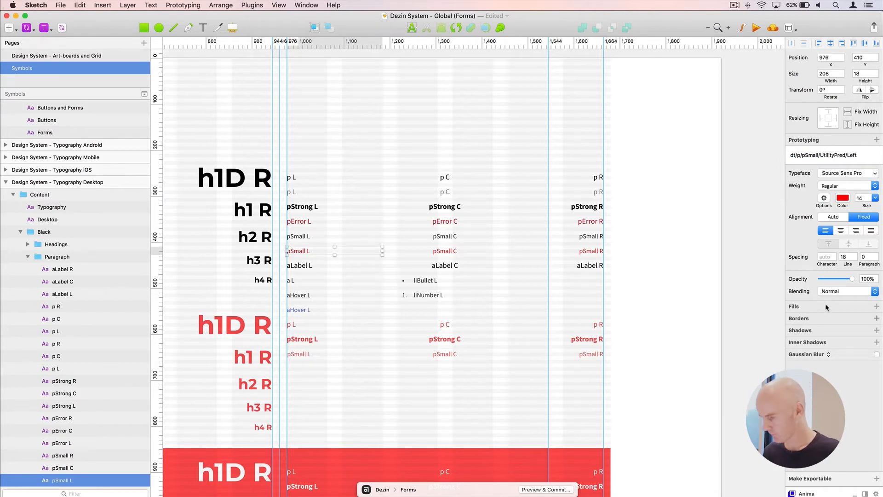
pyautogui.click(836, 150)
pyautogui.press('BackSpace')
pyautogui.press('BackSpace')
pyautogui.write('R')
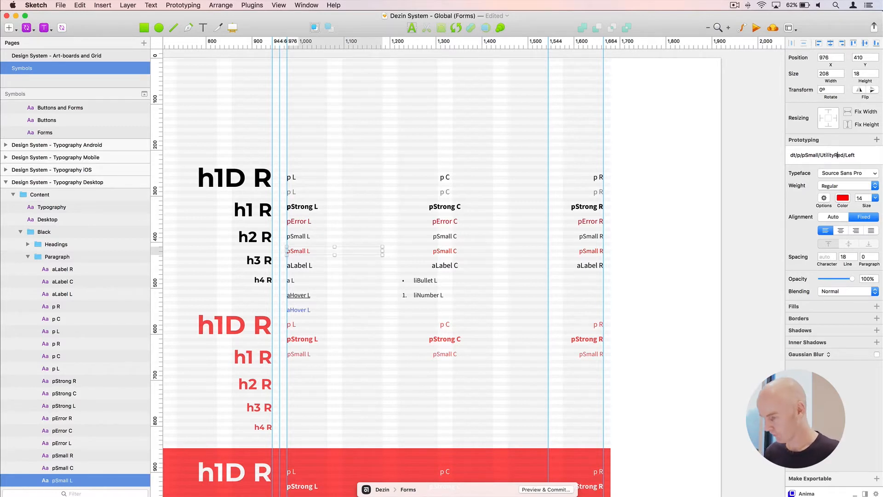
pyautogui.doubleClick(821, 155)
pyautogui.press('super+c')
pyautogui.click(666, 252)
# Create the shared text style dt/p/pSmall/UtilityRed/Center from the centered red pSmall copy
pyautogui.click(458, 252)
pyautogui.click(848, 155)
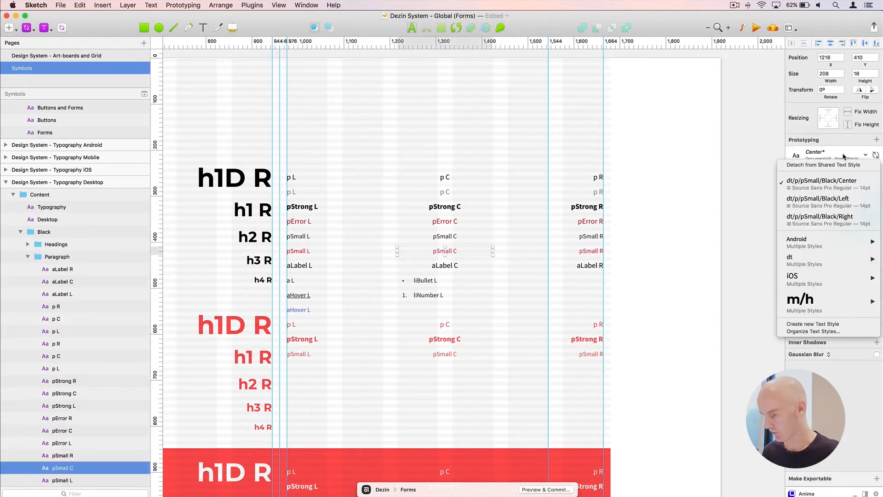
pyautogui.click(813, 324)
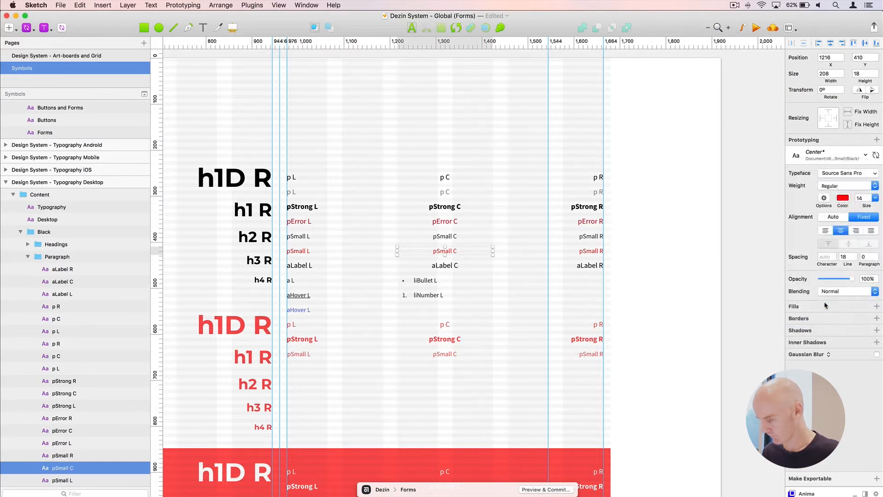
pyautogui.click(866, 152)
pyautogui.press('BackSpace')
pyautogui.press('BackSpace')
pyautogui.press('BackSpace')
pyautogui.press('BackSpace')
pyautogui.press('BackSpace')
pyautogui.press('BackSpace')
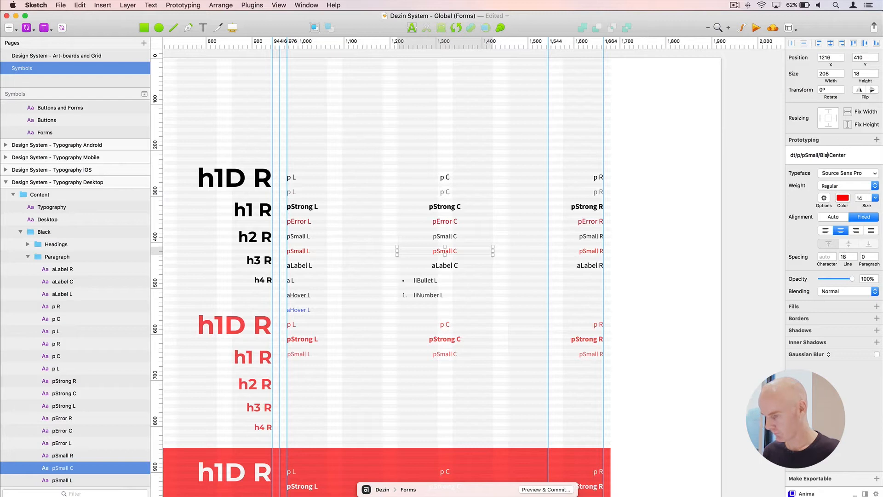
pyautogui.press('super+v')
pyautogui.press('Return')
# Create the shared text style dt/p/pSmall/UtilityRed/Right from the right-aligned red pSmall copy
pyautogui.click(595, 253)
pyautogui.click(828, 155)
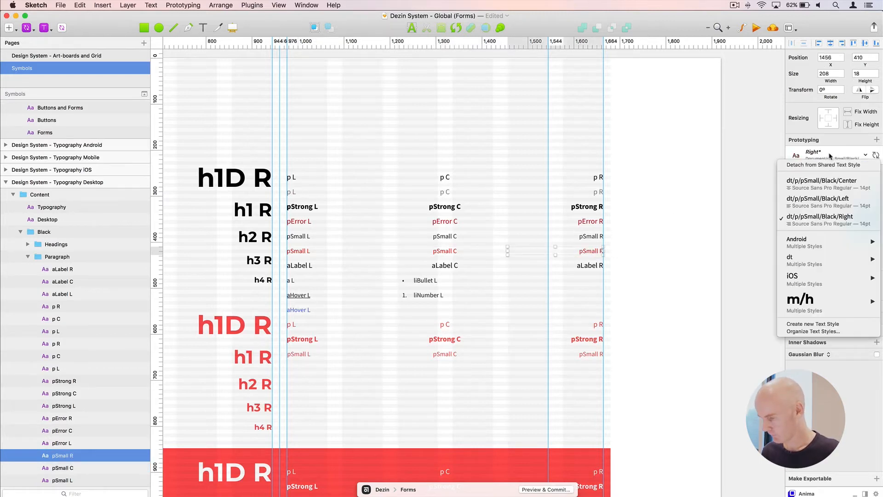
pyautogui.click(813, 324)
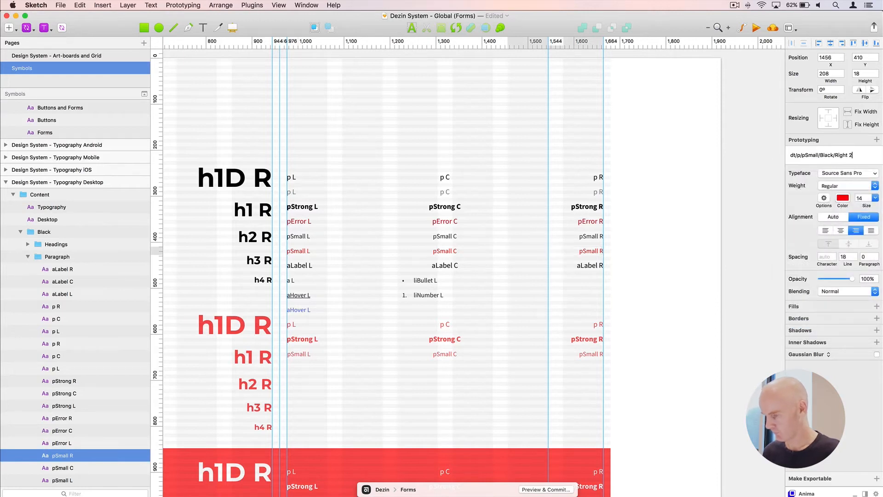
pyautogui.click(834, 155)
pyautogui.press('BackSpace')
pyautogui.press('BackSpace')
pyautogui.press('BackSpace')
pyautogui.press('BackSpace')
pyautogui.press('BackSpace')
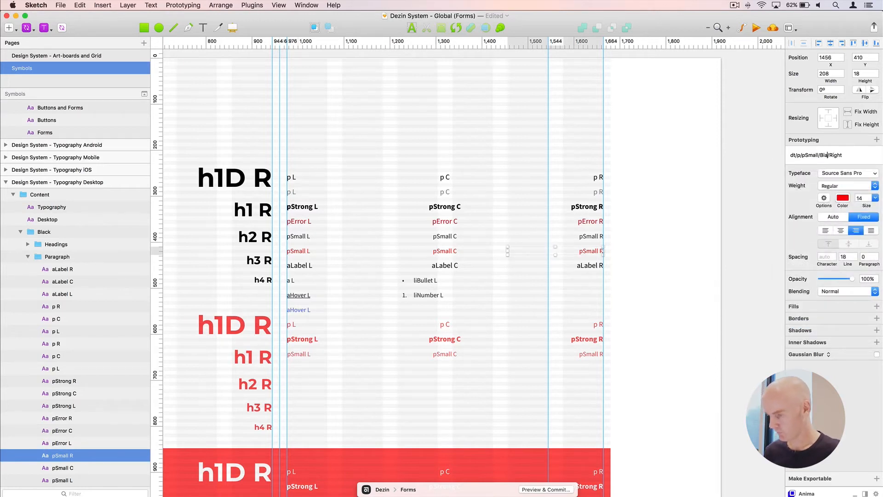
pyautogui.press('super+v')
pyautogui.press('Return')
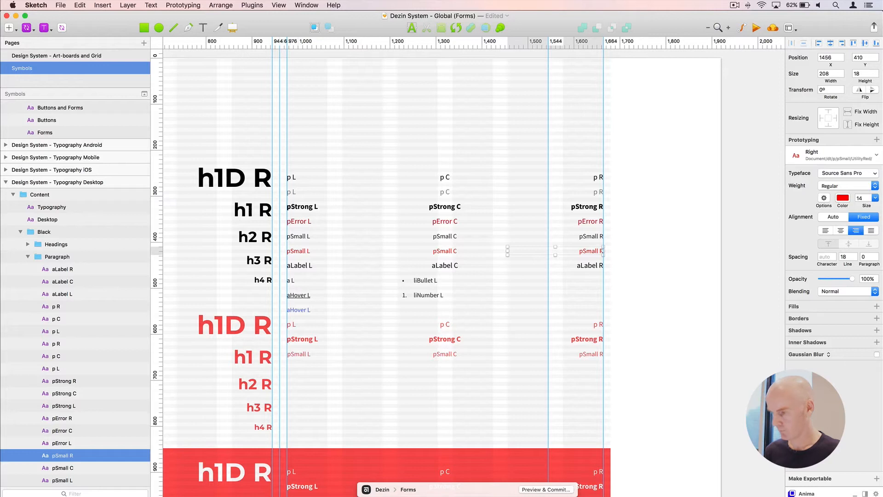
# Deselect the layers on the typography artboard and save the document
pyautogui.click(672, 304)
pyautogui.press('super+s')
# Apply the left-aligned dt/p/pSmall/UtilityRed shared text style to the text below the field in the form/inputText symbol
pyautogui.press('super+minus')
pyautogui.moveTo(475, 246); pyautogui.dragTo(566, 108)
pyautogui.moveTo(367, 474); pyautogui.dragTo(458, 290)
pyautogui.moveTo(451, 389); pyautogui.dragTo(782, 271)
pyautogui.click(362, 249)
pyautogui.press('super+0')
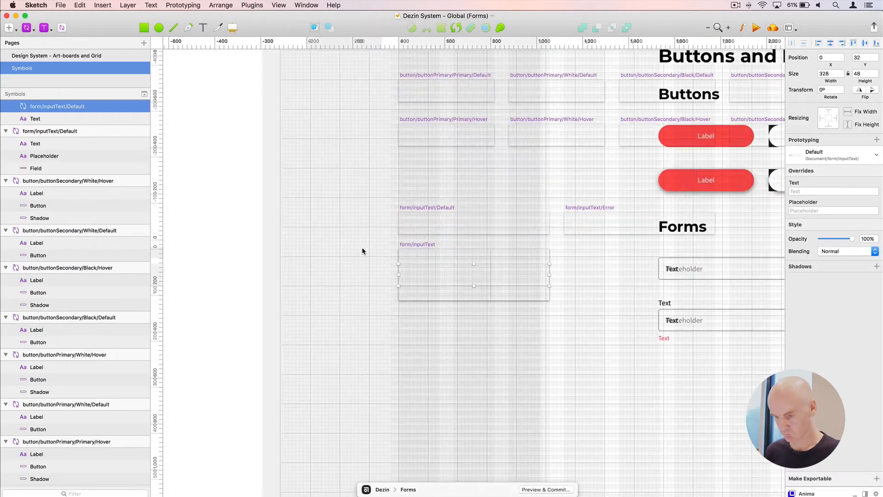
pyautogui.press('super+plus')
pyautogui.hscroll(2, 368, 271)
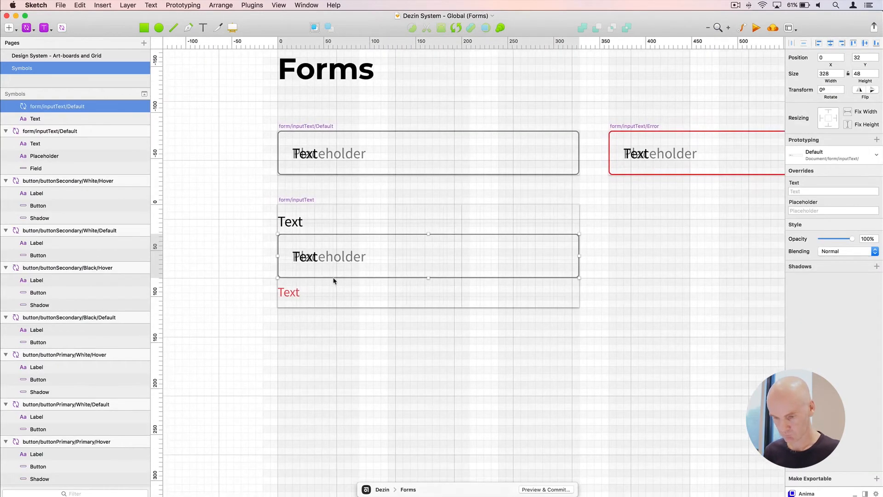
pyautogui.click(294, 296)
pyautogui.click(817, 157)
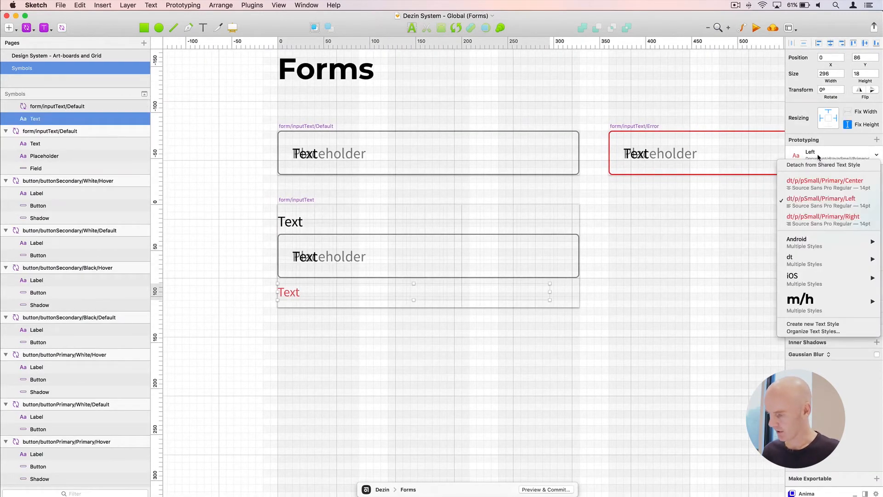
pyautogui.moveTo(830, 258)
pyautogui.moveTo(740, 324)
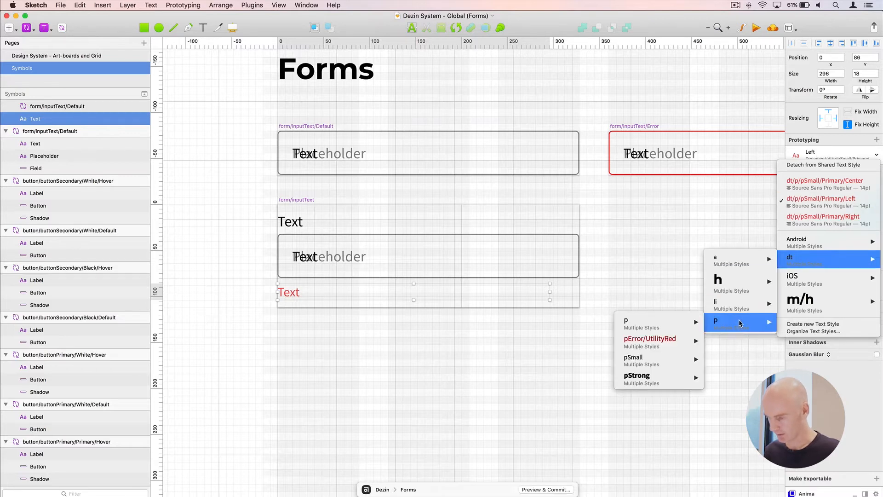
pyautogui.moveTo(636, 362)
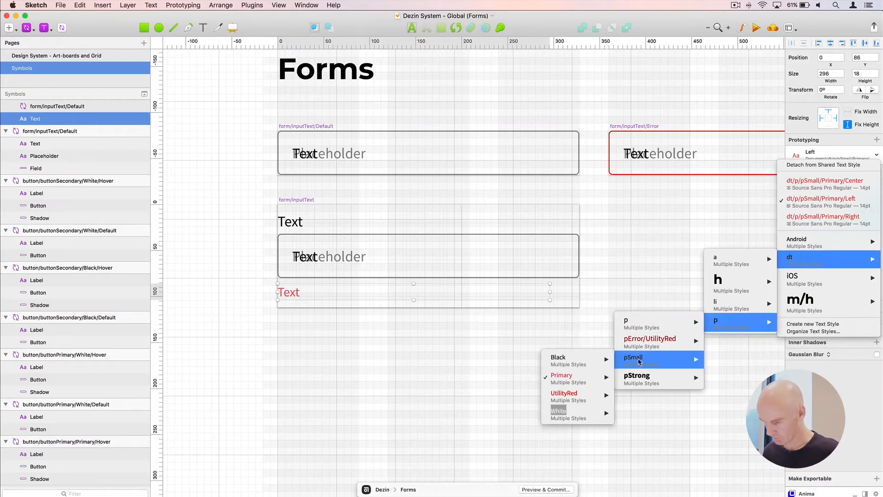
pyautogui.moveTo(590, 395)
pyautogui.click(478, 413)
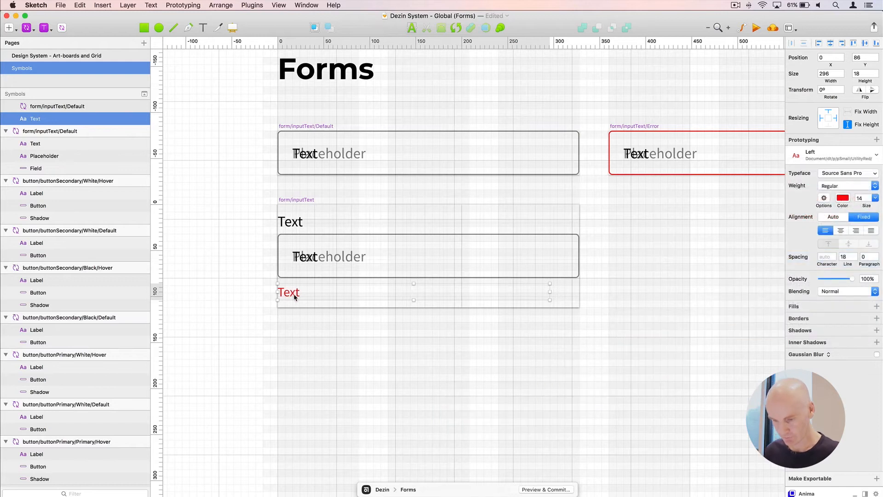
# Move the red text in the form/inputText symbol down to Y position 90
pyautogui.press('super+equal')
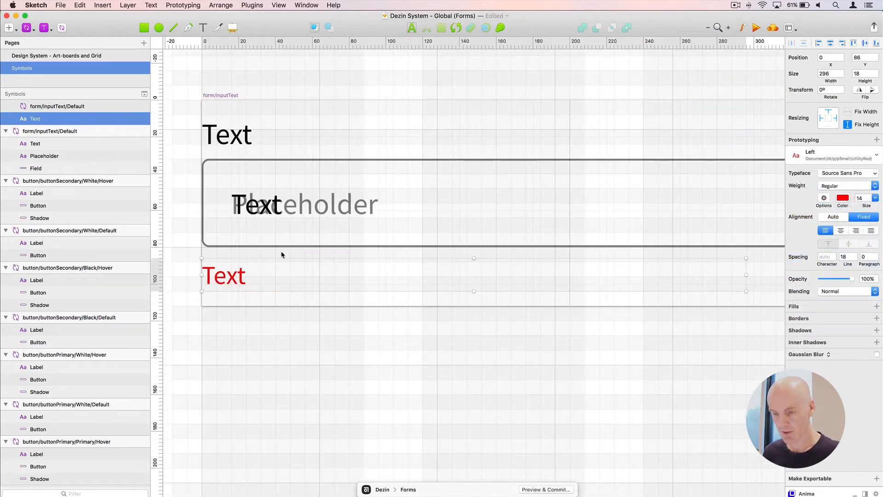
pyautogui.click(223, 95)
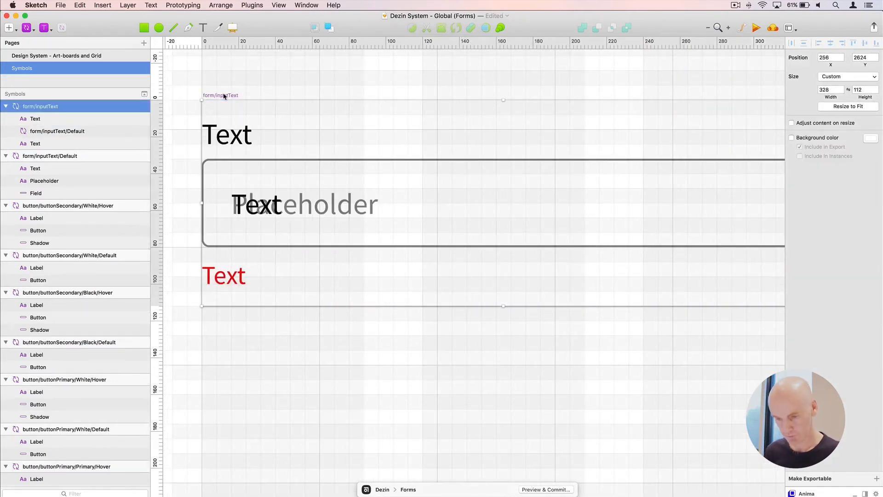
pyautogui.click(234, 278)
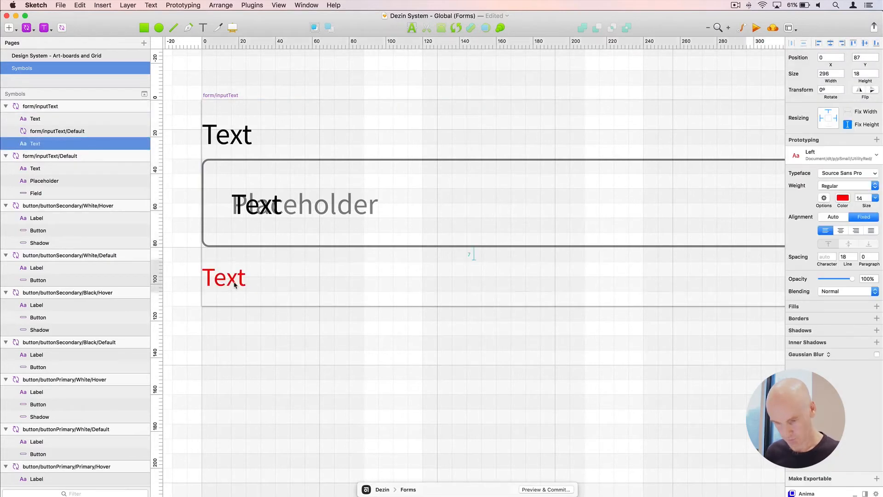
pyautogui.click(234, 140)
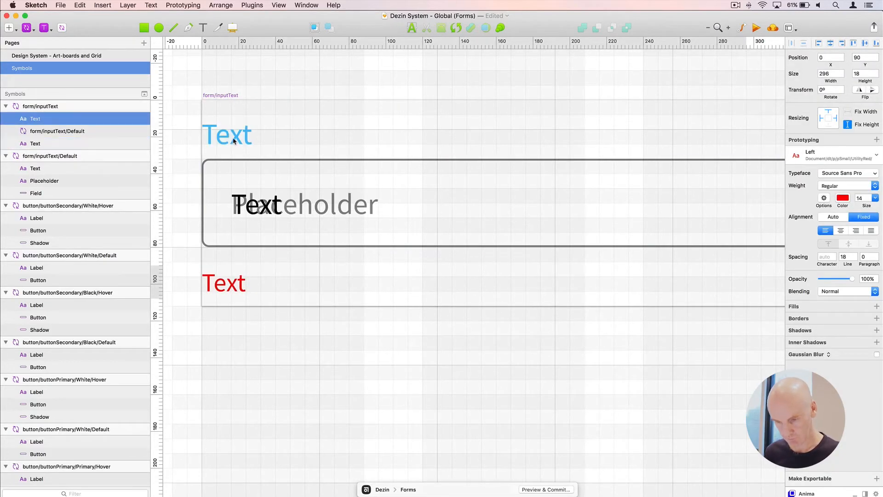
pyautogui.press('super+0')
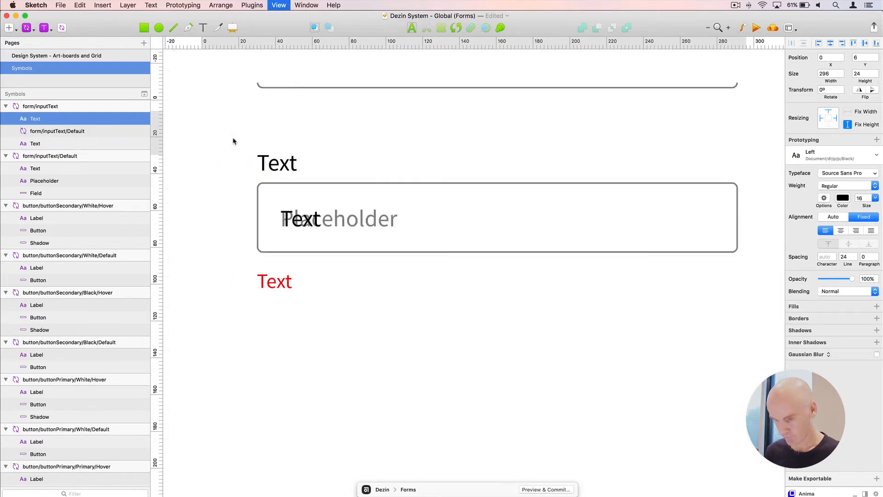
pyautogui.hscroll(3, 256, 161)
pyautogui.click(542, 262)
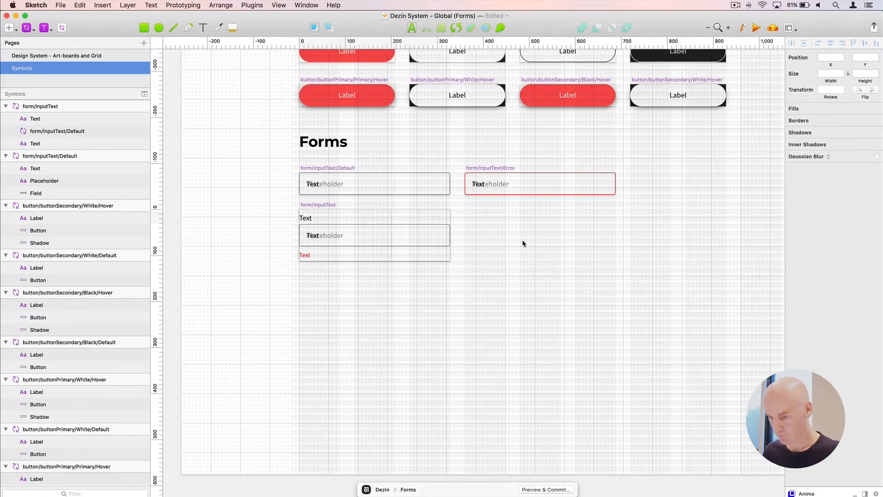
# Hide the guides and the layout grid on the Buttons and Forms artboard
pyautogui.hscroll(2, 522, 243)
pyautogui.scroll(1, 523, 243)
pyautogui.click(265, 229)
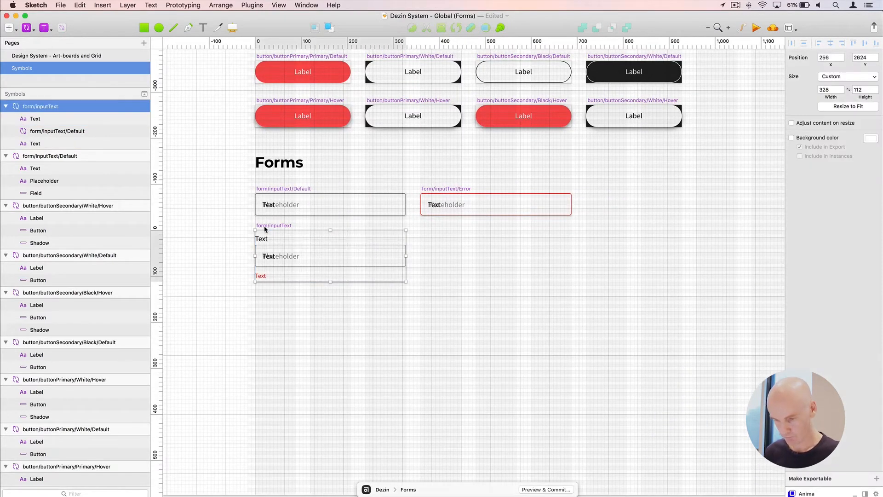
pyautogui.click(293, 164)
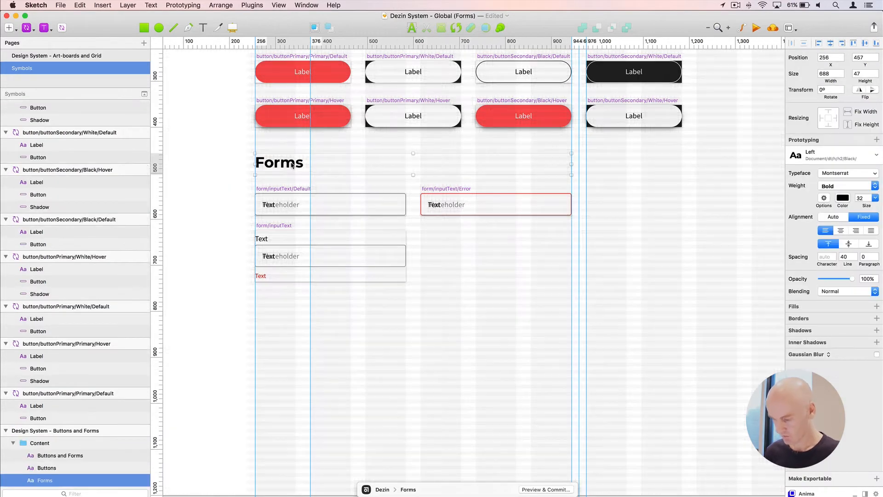
pyautogui.hotkey('ctrl', 'r')
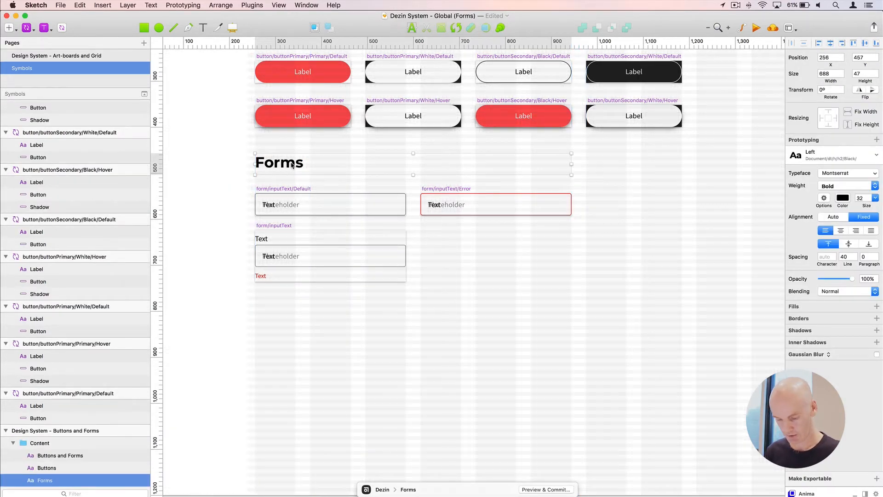
pyautogui.hotkey('ctrl', 'l')
pyautogui.click(354, 324)
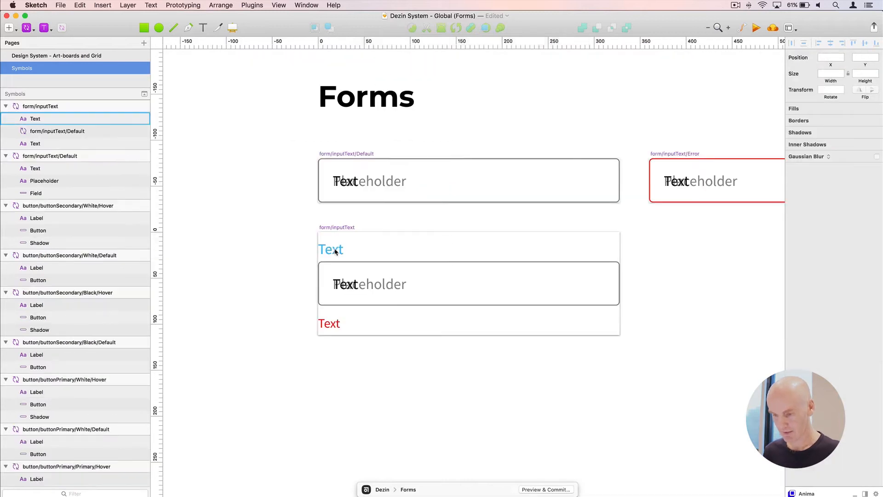
# Rename the text layer above the field in form/inputText to Label and change its content to "Label"
pyautogui.click(335, 251)
pyautogui.doubleClick(35, 119)
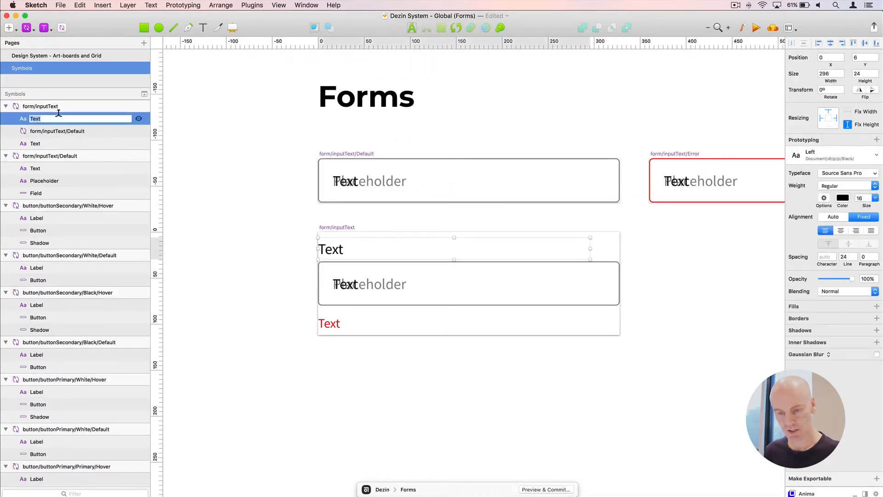
pyautogui.write(':L')
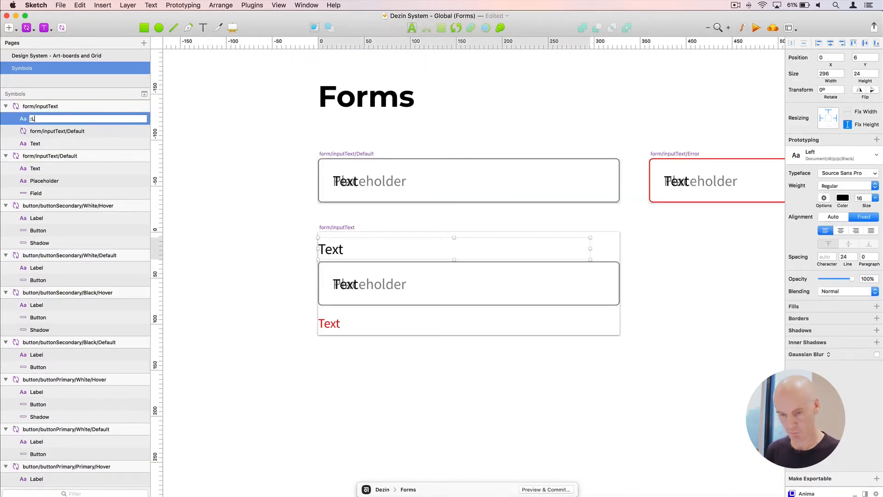
pyautogui.click(187, 213)
pyautogui.doubleClick(334, 250)
pyautogui.write('Labve')
pyautogui.press('BackSpace')
pyautogui.press('BackSpace')
pyautogui.write('el')
pyautogui.press('Escape')
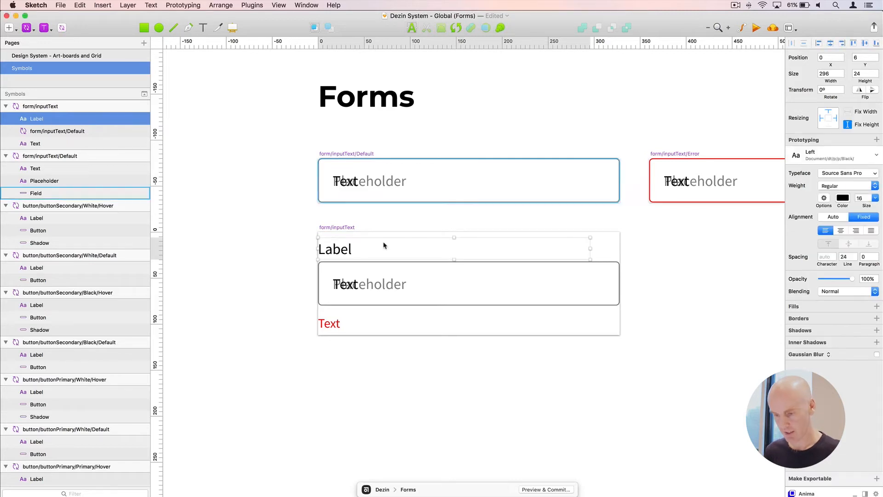
# Rename the red text layer in form/inputText to Error and change its content to "Error"
pyautogui.click(116, 161)
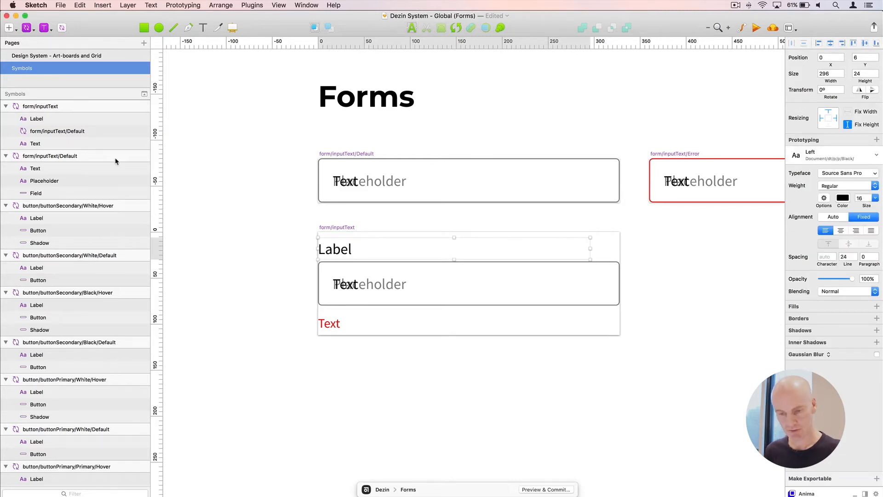
pyautogui.click(39, 144)
pyautogui.doubleClick(45, 144)
pyautogui.press('BackSpace')
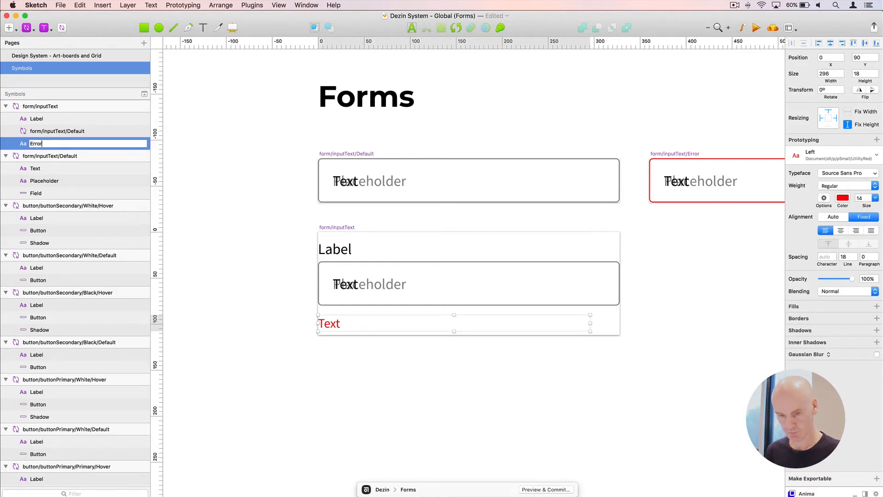
pyautogui.press('Return')
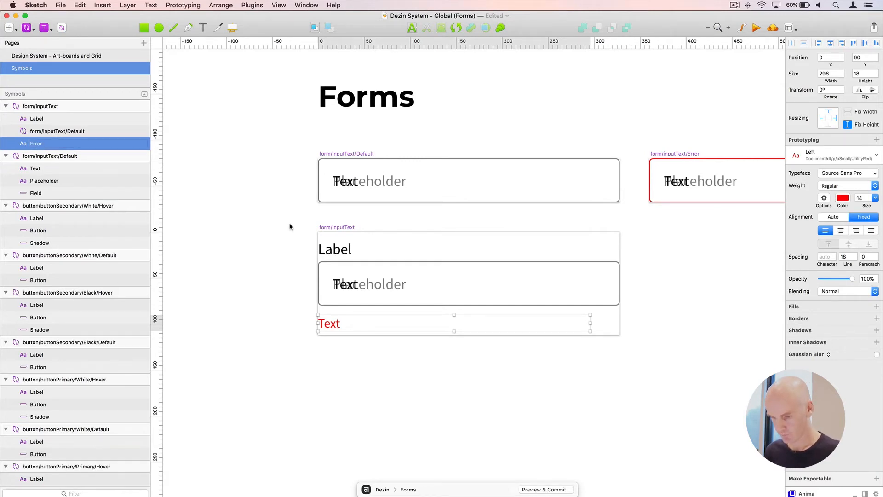
pyautogui.doubleClick(332, 324)
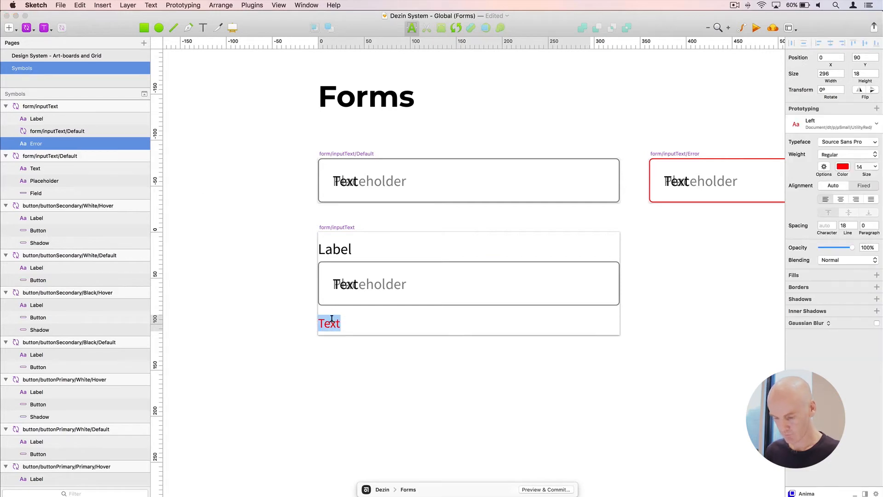
pyautogui.write('Error')
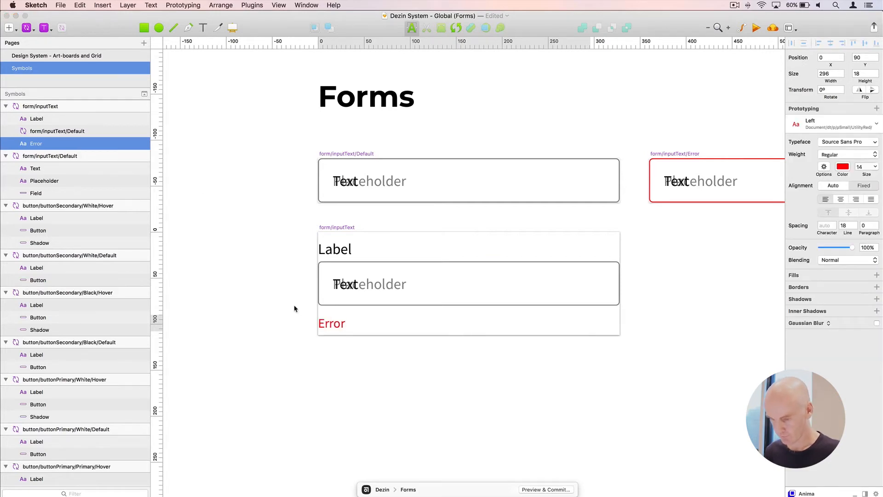
pyautogui.press('Escape')
# Rename the nested form/inputText/Default layer inside the form/inputText symbol to inputText
pyautogui.click(384, 288)
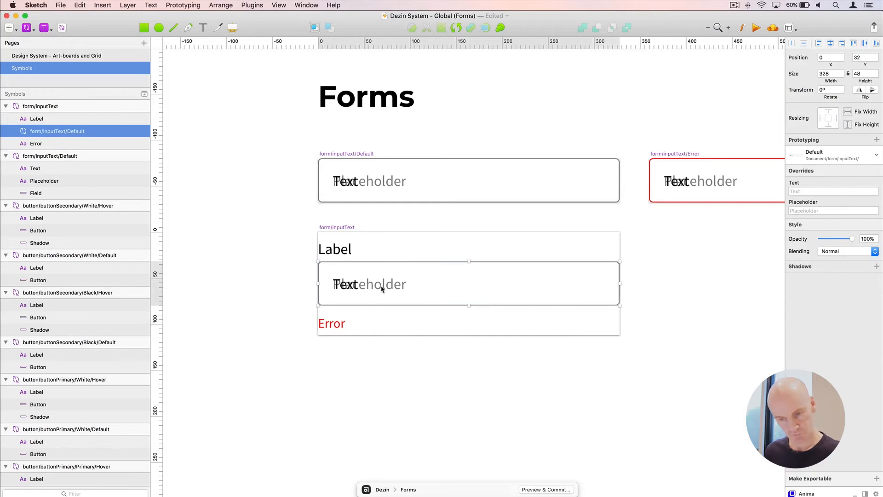
pyautogui.doubleClick(60, 132)
pyautogui.click(42, 131)
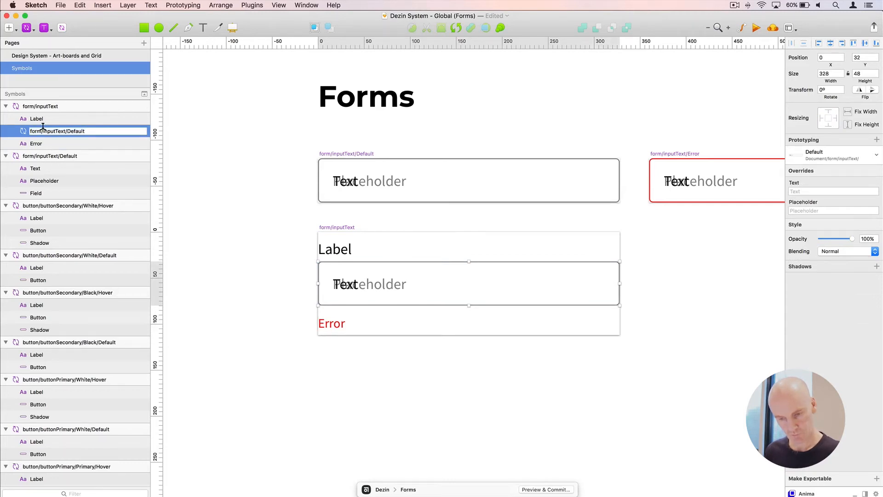
pyautogui.press('BackSpace')
pyautogui.press('BackSpace')
pyautogui.press('BackSpace')
pyautogui.press('BackSpace')
pyautogui.press('BackSpace')
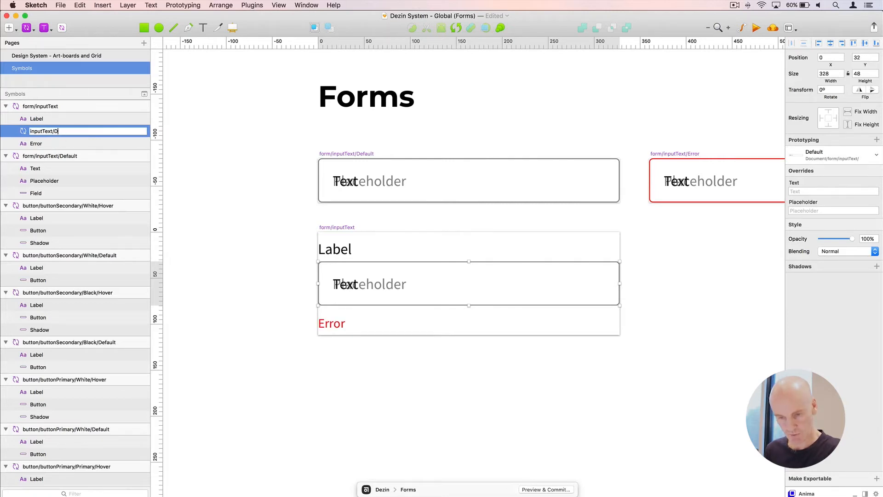
pyautogui.click(233, 165)
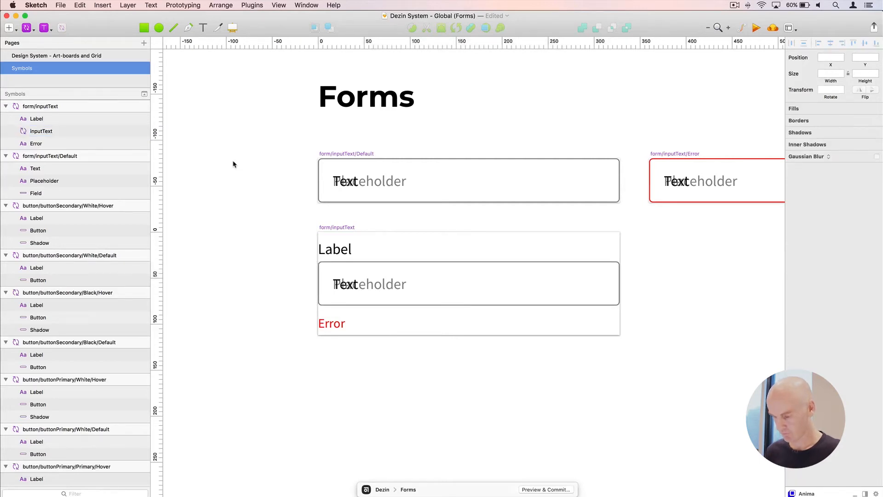
# Save the document with the renamed form/inputText layers
pyautogui.press('super+minus')
pyautogui.hscroll(3, 249, 168)
pyautogui.scroll(-2, 248, 167)
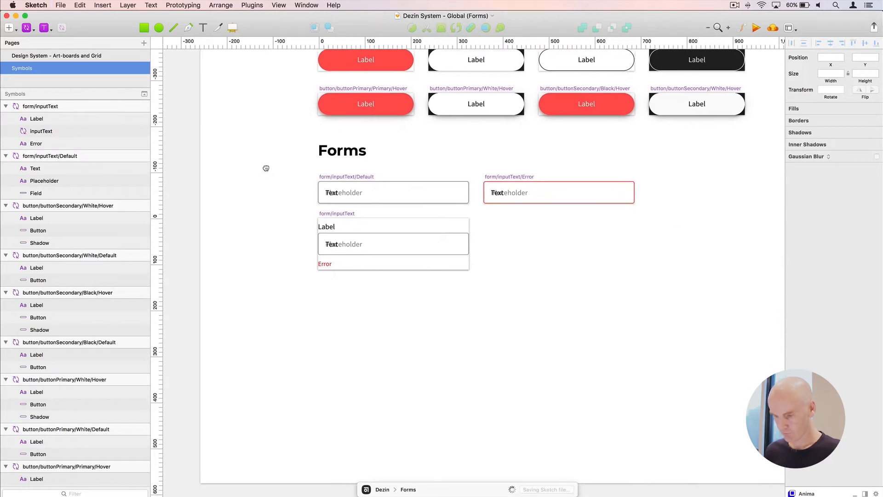
# Insert an instance of the form/inputText symbol on the Buttons and Forms artboard, below the original form/inputText symbol
pyautogui.press('super+plus')
pyautogui.moveTo(264, 168); pyautogui.dragTo(370, 208)
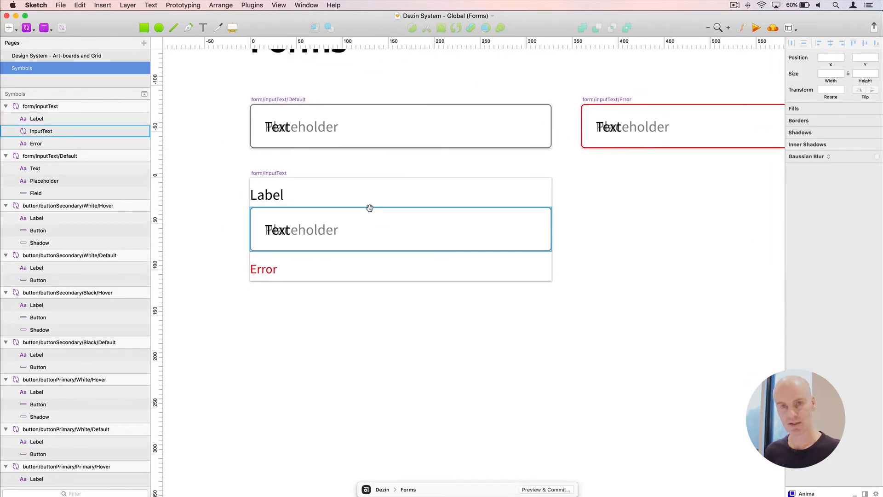
pyautogui.scroll(-2, 359, 191)
pyautogui.hscroll(1, 359, 191)
pyautogui.scroll(4, 263, 124)
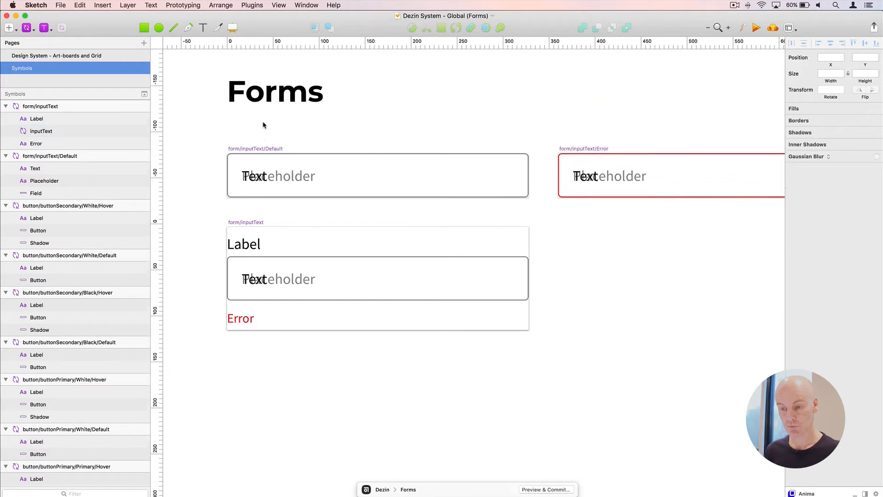
pyautogui.click(265, 113)
pyautogui.scroll(-2, 382, 134)
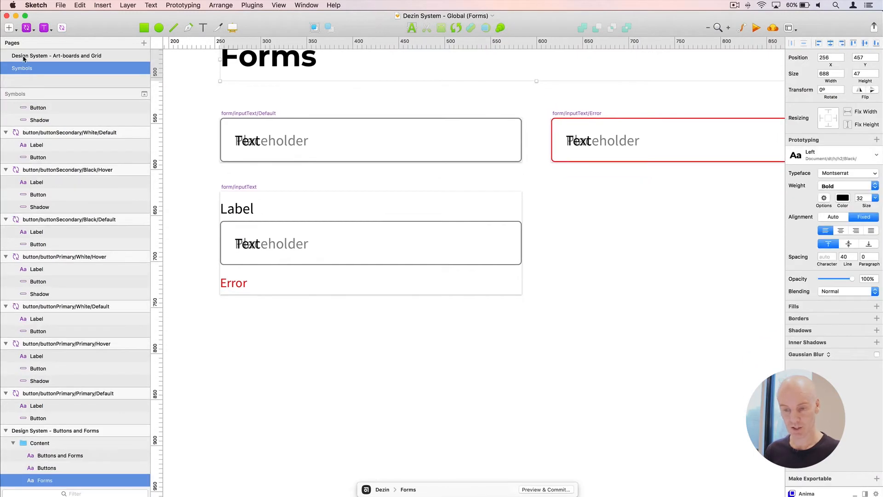
pyautogui.click(27, 28)
pyautogui.moveTo(69, 41)
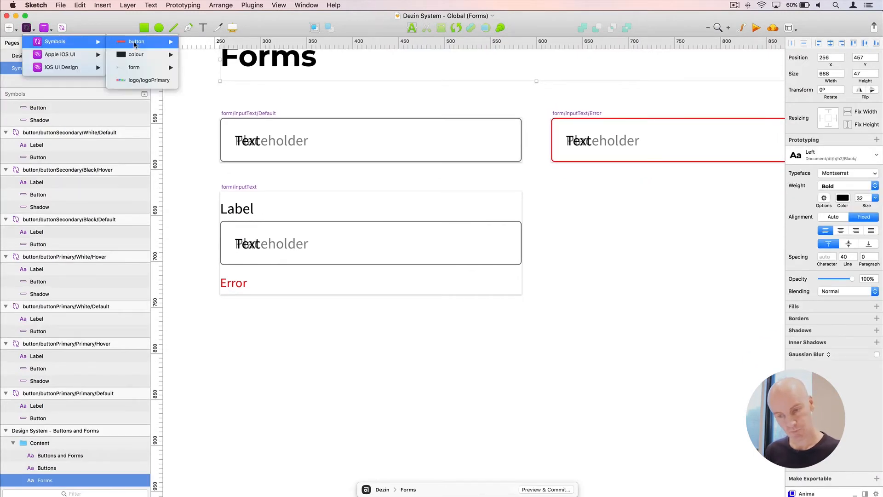
pyautogui.moveTo(135, 69)
pyautogui.click(190, 68)
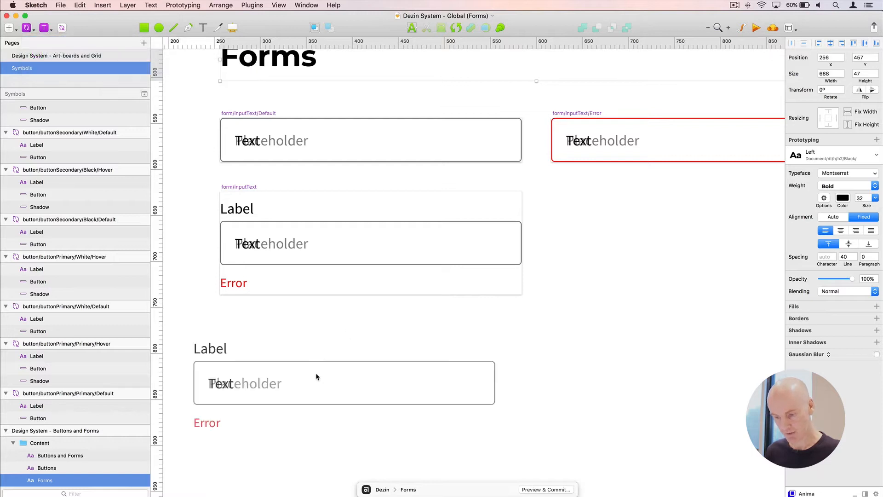
pyautogui.click(373, 384)
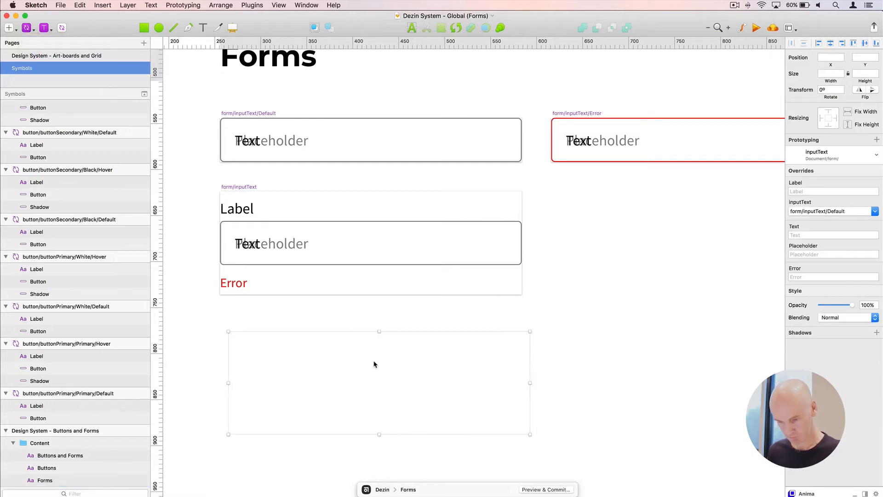
# Nudge the placed form/inputText instance to X 255, Y 768 so it sits beneath the original form/inputText symbol
pyautogui.press('Left')
pyautogui.press('Left')
pyautogui.press('Left')
pyautogui.press('Left')
pyautogui.press('Left')
pyautogui.press('Left')
pyautogui.press('Left')
pyautogui.press('Left')
pyautogui.press('Left')
pyautogui.press('Left')
pyautogui.press('Left')
pyautogui.press('Left')
pyautogui.press('Left')
pyautogui.press('Left')
pyautogui.press('Left')
pyautogui.press('Left')
pyautogui.press('Left')
pyautogui.press('Left')
pyautogui.press('Left')
pyautogui.press('Left')
pyautogui.press('Up')
pyautogui.press('Up')
pyautogui.press('Up')
pyautogui.press('Up')
pyautogui.press('Up')
pyautogui.press('Up')
pyautogui.press('Up')
pyautogui.press('Up')
pyautogui.press('Right')
pyautogui.press('Right')
pyautogui.press('Right')
pyautogui.press('Right')
pyautogui.press('Right')
pyautogui.press('Right')
pyautogui.press('Right')
pyautogui.press('Right')
pyautogui.press('Right')
pyautogui.press('Right')
pyautogui.press('Right')
pyautogui.press('Right')
pyautogui.press('Right')
pyautogui.press('Right')
pyautogui.press('Right')
pyautogui.press('Right')
pyautogui.press('Left')
pyautogui.press('Left')
# Widen the Label text layer inside the form/inputText symbol to 328 px so it spans the field's full width
pyautogui.doubleClick(361, 317)
pyautogui.click(292, 155)
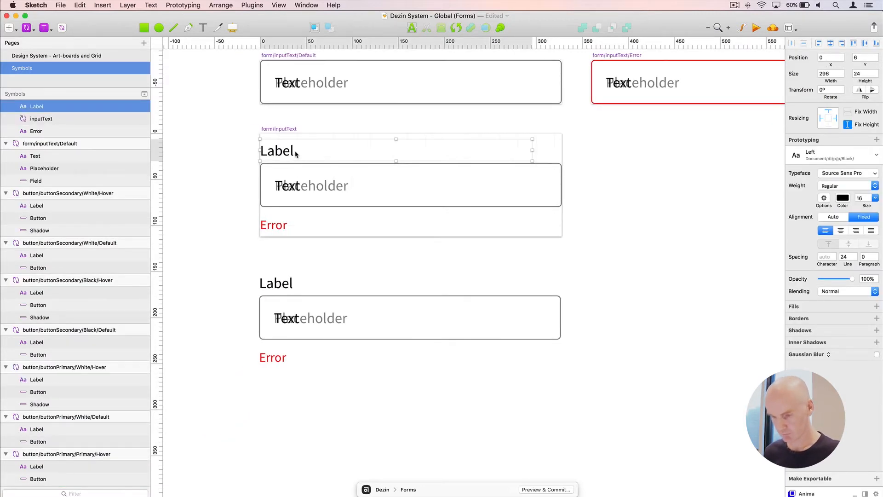
pyautogui.click(293, 127)
pyautogui.click(290, 149)
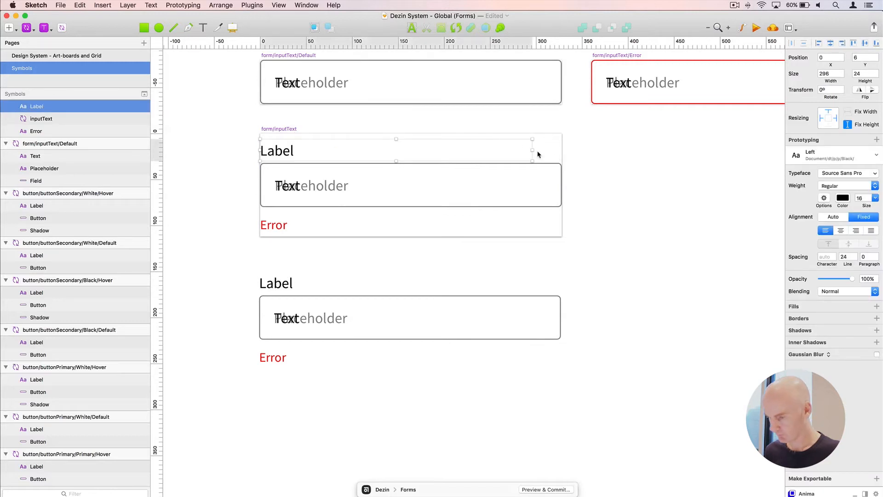
pyautogui.moveTo(541, 149); pyautogui.dragTo(562, 149)
pyautogui.click(581, 169)
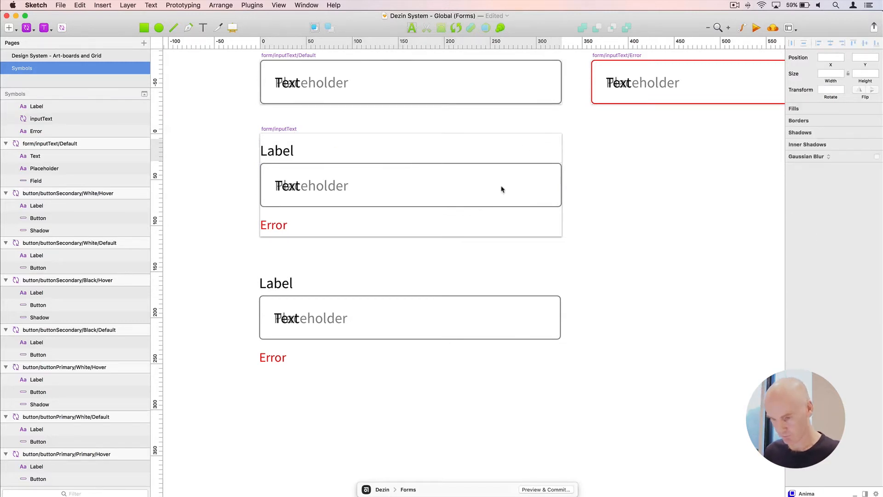
# Widen the Error text layer inside the form/inputText symbol to 328 px to match the field
pyautogui.click(326, 230)
pyautogui.moveTo(541, 224); pyautogui.dragTo(562, 225)
pyautogui.click(592, 226)
pyautogui.click(297, 153)
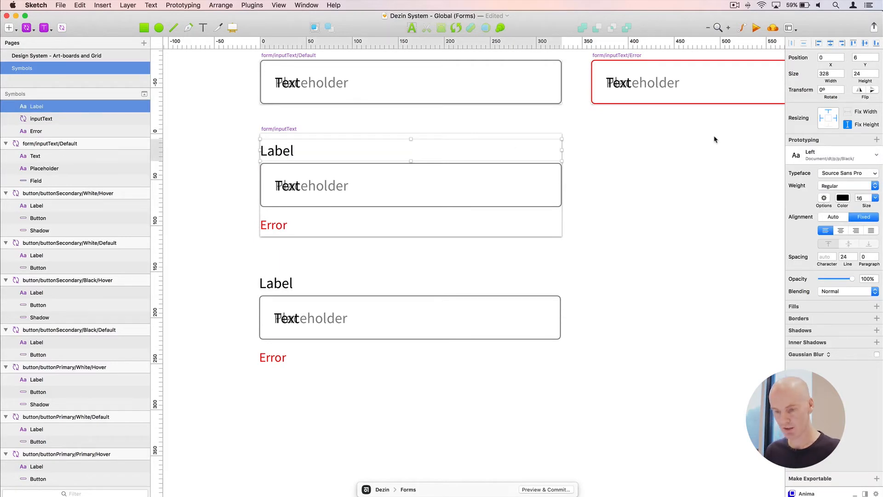
pyautogui.click(282, 225)
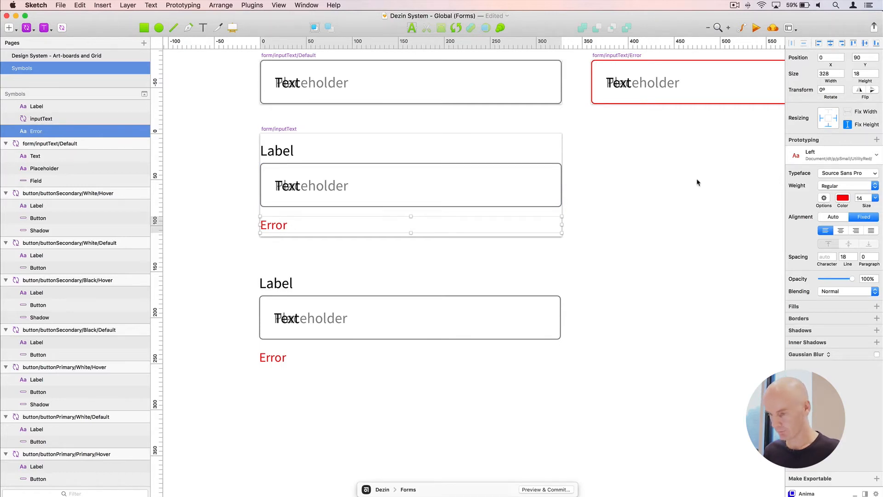
# Override the Label text of the form/inputText instance with "First name"
pyautogui.click(403, 328)
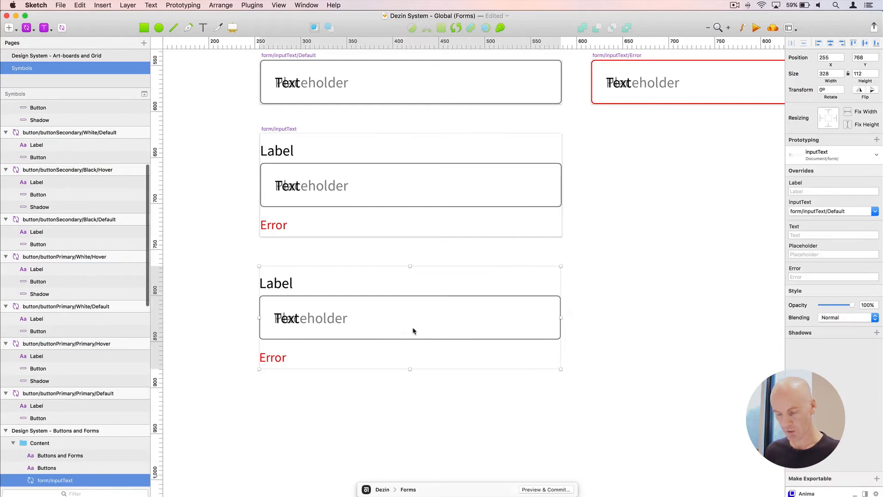
pyautogui.moveTo(459, 320); pyautogui.dragTo(561, 318)
pyautogui.click(809, 188)
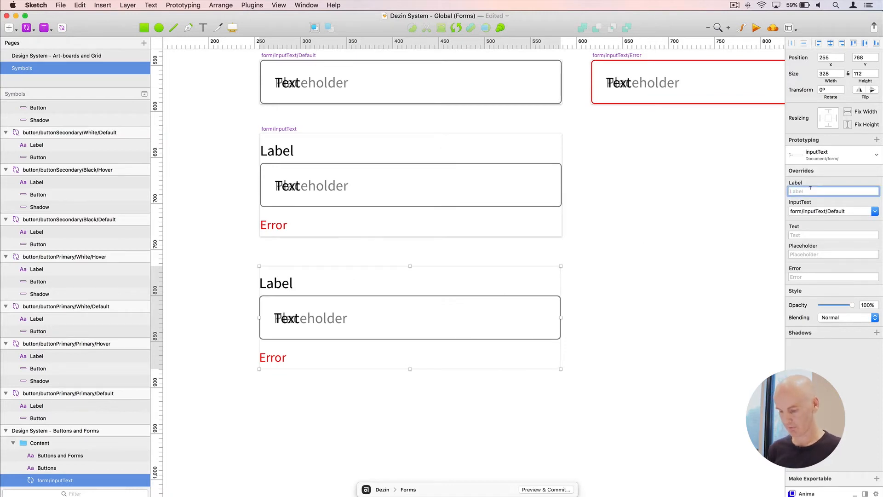
pyautogui.write('Firs')
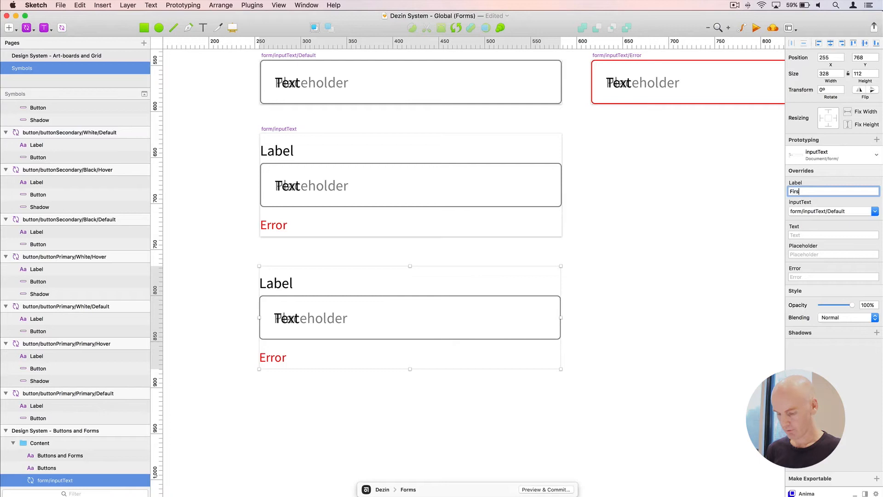
pyautogui.write('t name')
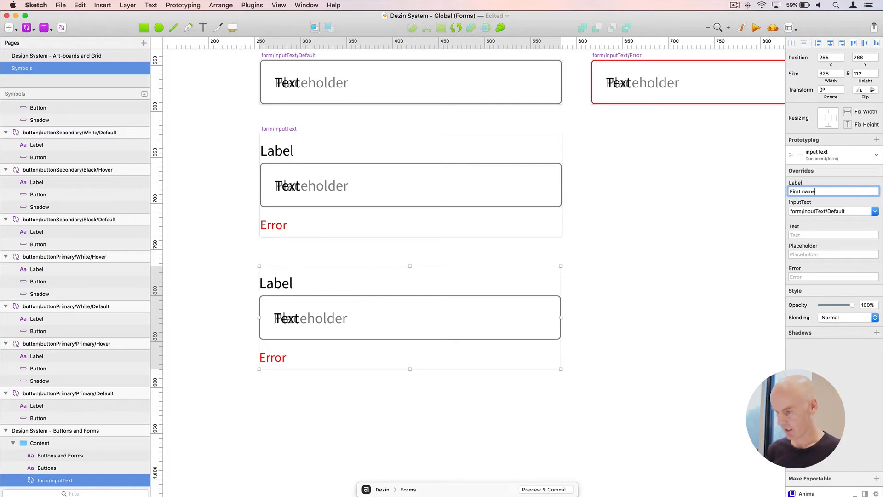
pyautogui.click(598, 276)
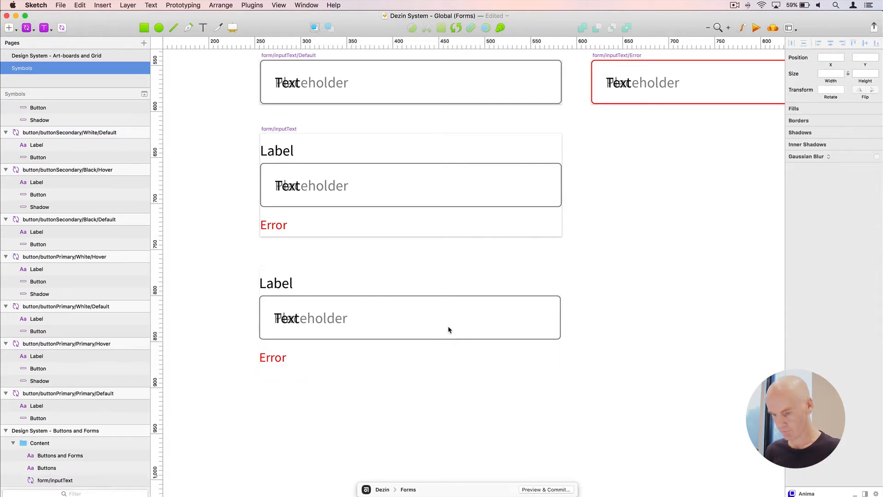
pyautogui.click(448, 328)
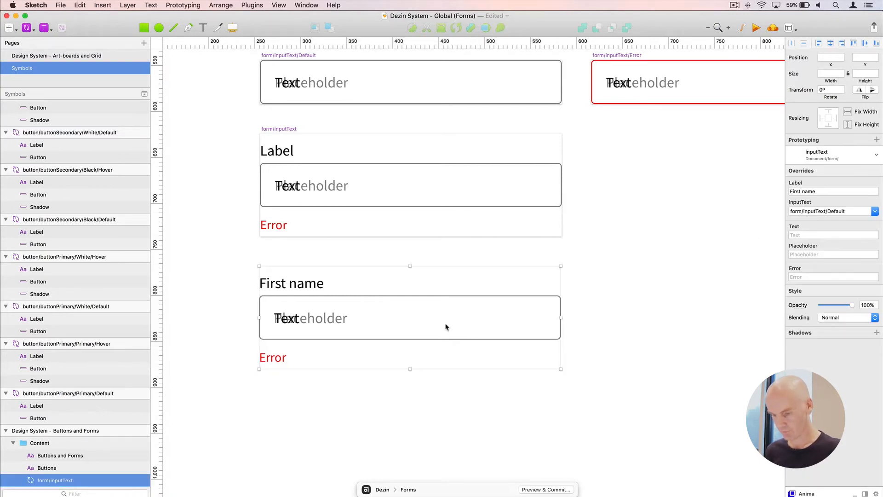
# Blank out the Error and Text overrides of the form/inputText instance
pyautogui.click(808, 276)
pyautogui.click(664, 275)
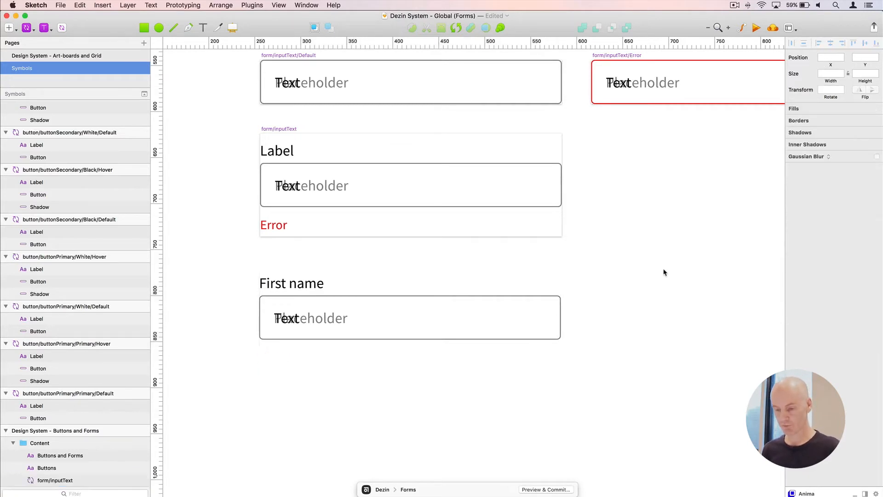
pyautogui.click(429, 322)
pyautogui.click(834, 235)
pyautogui.click(674, 219)
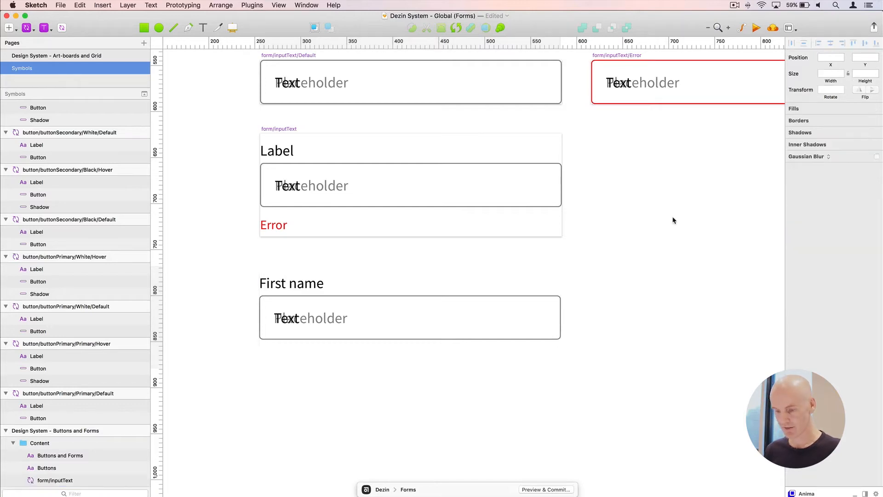
# Switch the instance's nested inputText override to form/inputText/Error
pyautogui.click(339, 323)
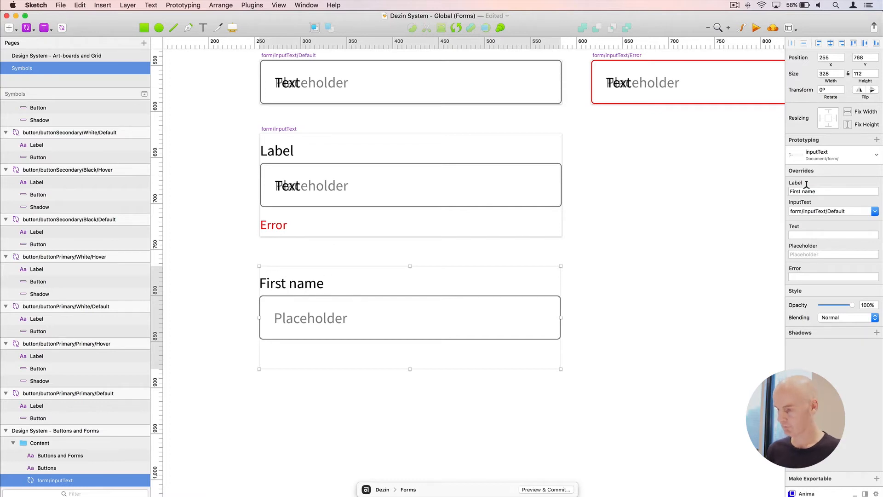
pyautogui.click(817, 213)
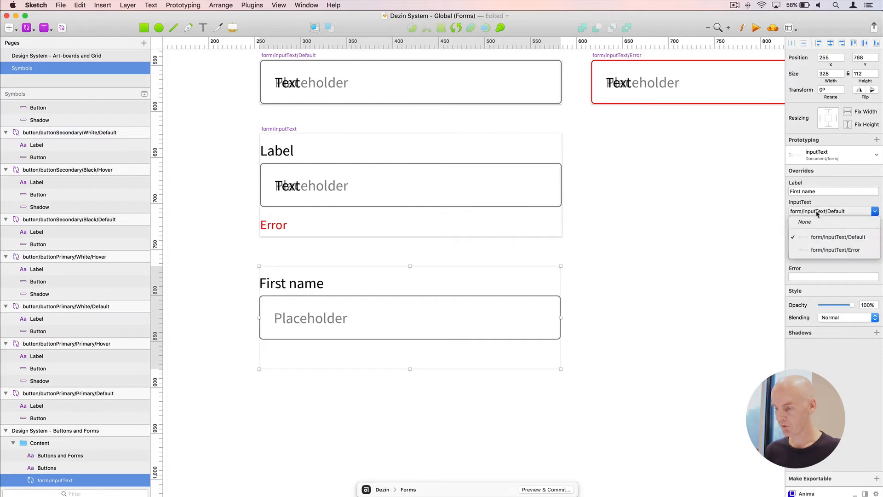
pyautogui.click(830, 251)
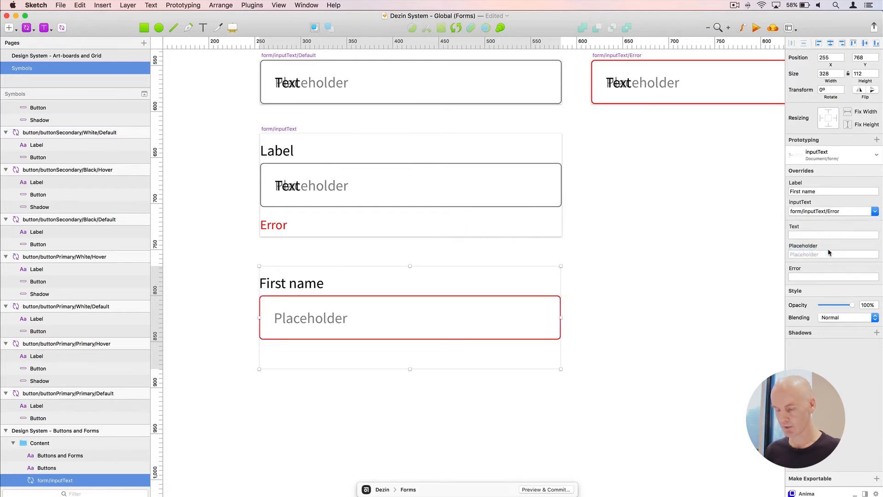
# Set the instance's Error override to "Please fill in this field"
pyautogui.click(806, 276)
pyautogui.write('Please fill in the field')
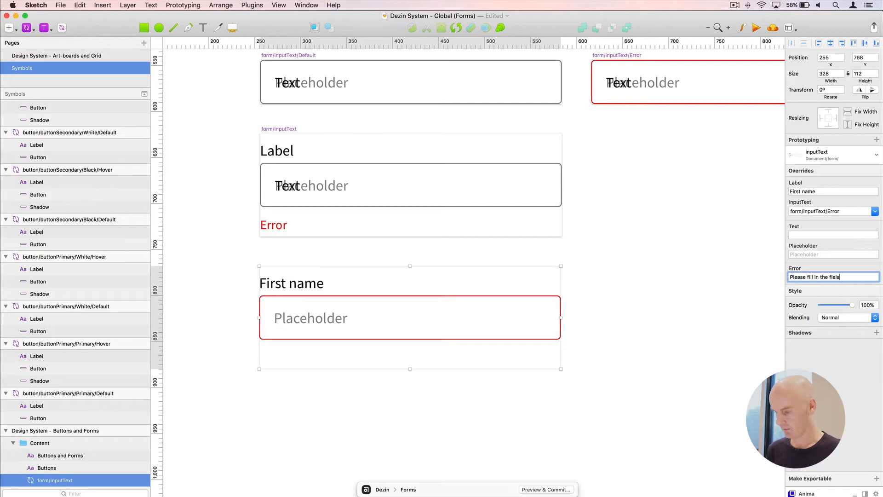
pyautogui.press('BackSpace')
pyautogui.write('is')
pyautogui.press('Return')
pyautogui.click(661, 268)
pyautogui.click(556, 290)
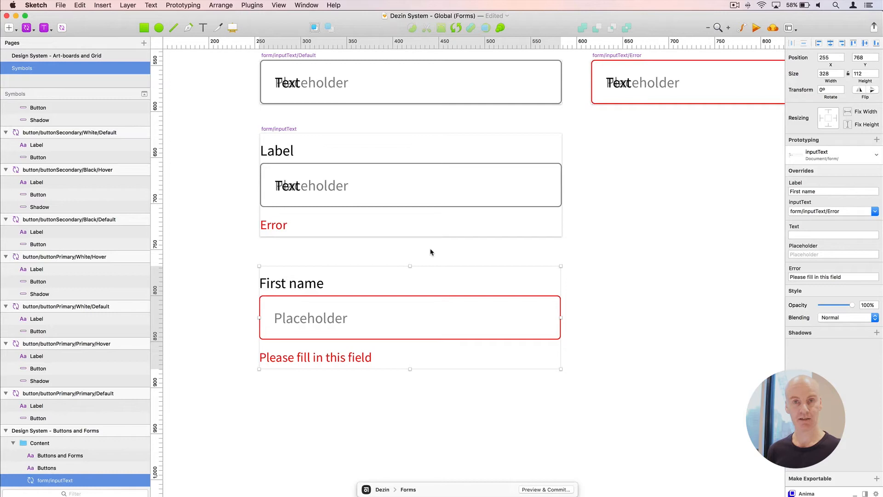
# Delete the test instance of form/inputText from the artboard and save the document
pyautogui.click(591, 261)
pyautogui.press('super+minus')
pyautogui.moveTo(518, 268); pyautogui.dragTo(442, 272)
pyautogui.click(308, 306)
pyautogui.press('Delete')
pyautogui.click(244, 204)
pyautogui.press('super+s')
pyautogui.moveTo(471, 259); pyautogui.dragTo(505, 276)
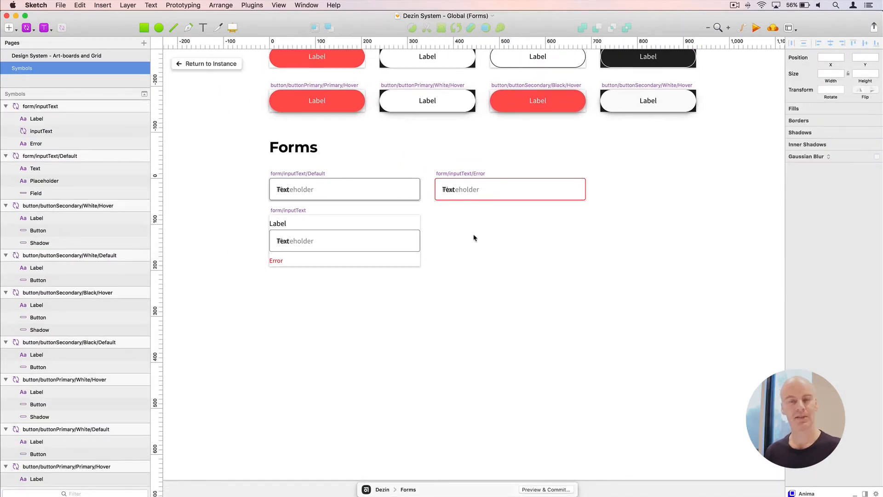
# Duplicate the form/inputText symbol and place the copy directly beneath the original at Y 2776
pyautogui.click(309, 180)
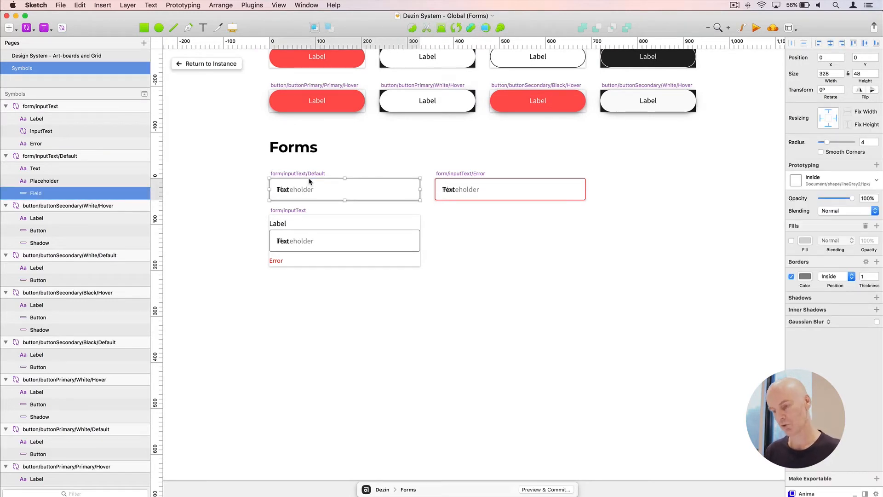
pyautogui.click(489, 241)
pyautogui.click(295, 211)
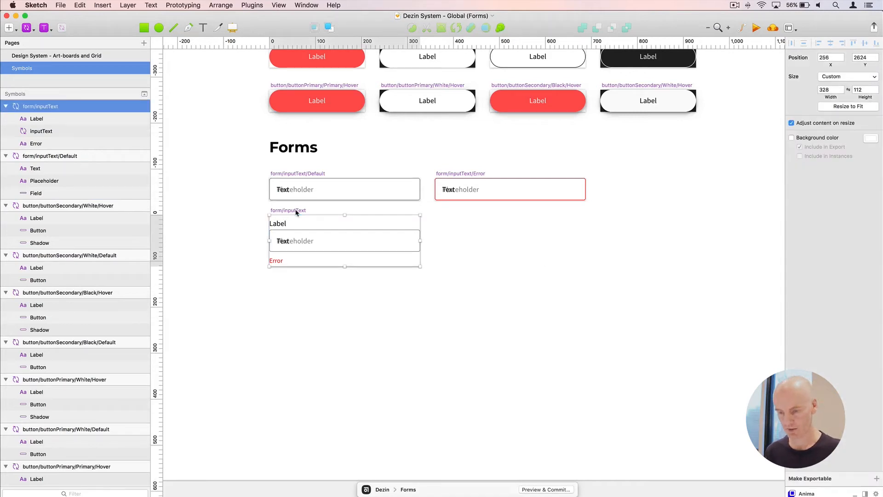
pyautogui.moveTo(296, 211); pyautogui.dragTo(297, 282)
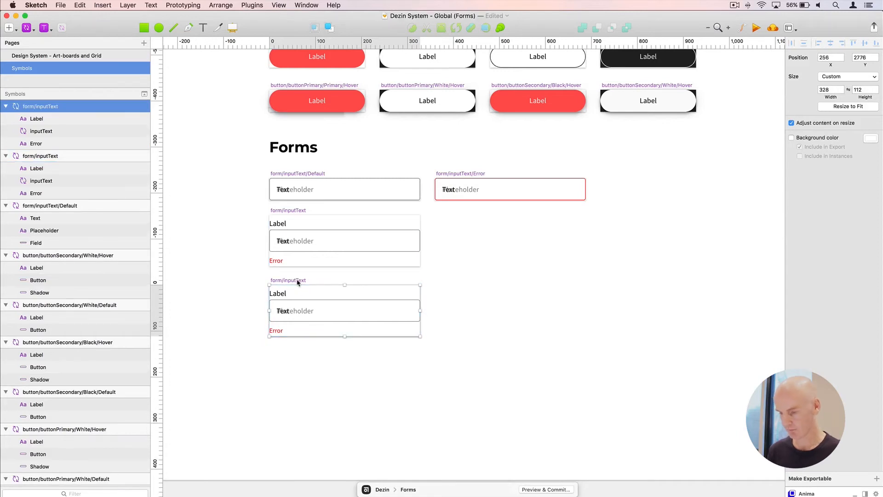
# Show the grid and layout overlays on the Buttons and Forms artboard
pyautogui.press('super+plus')
pyautogui.moveTo(376, 287); pyautogui.dragTo(251, 297)
pyautogui.moveTo(311, 262); pyautogui.dragTo(346, 259)
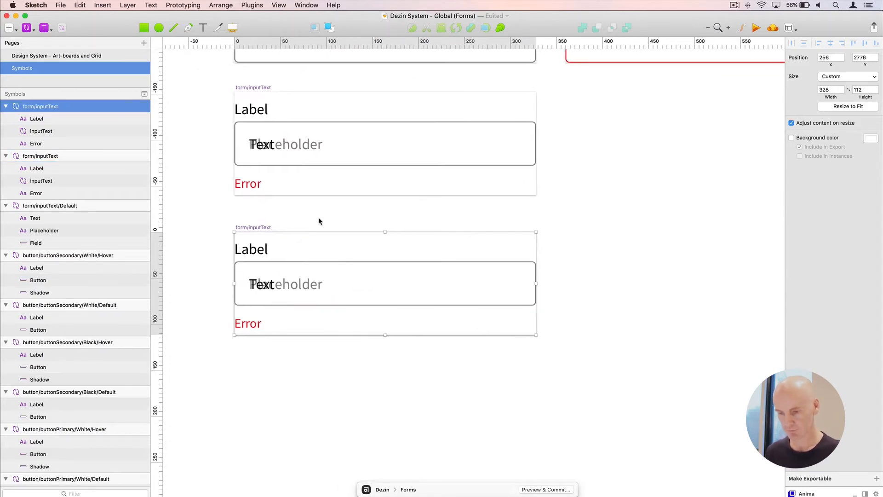
pyautogui.click(319, 219)
pyautogui.scroll(5, 288, 207)
pyautogui.click(265, 168)
pyautogui.hotkey('ctrl', 'g')
pyautogui.hotkey('ctrl', 'l')
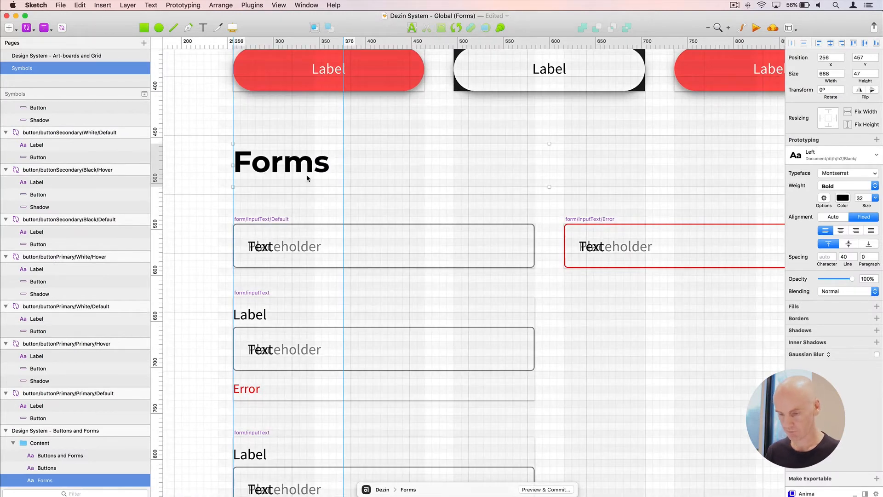
# Move the duplicated form/inputText symbol up to Y 2768 to align it with the grid
pyautogui.click(465, 276)
pyautogui.scroll(-5, 465, 211)
pyautogui.scroll(-5, 460, 140)
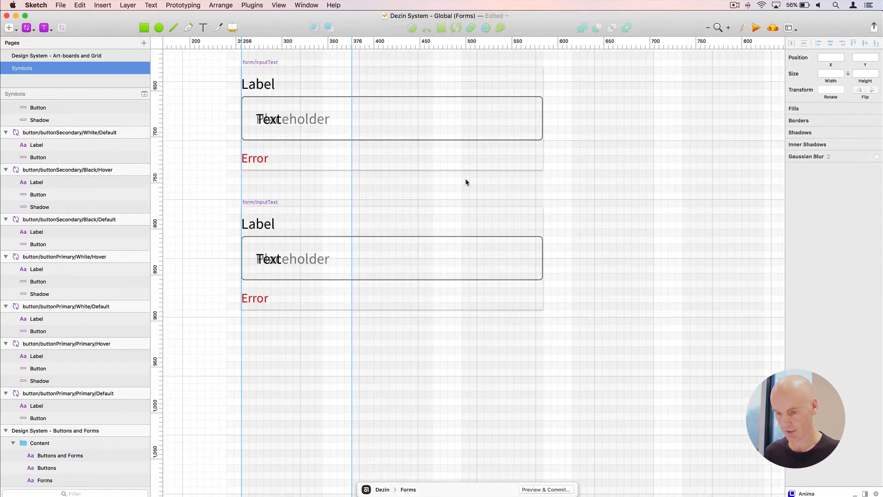
pyautogui.click(266, 222)
pyautogui.moveTo(266, 223); pyautogui.dragTo(263, 226)
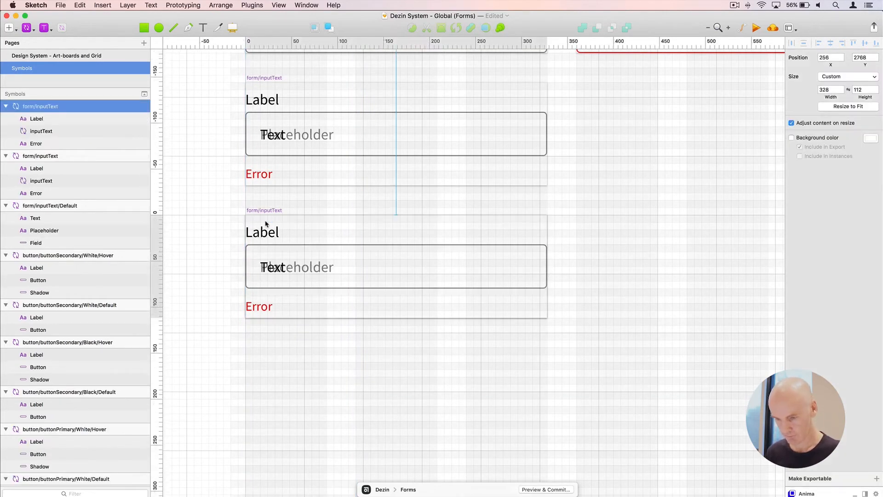
pyautogui.scroll(4, 303, 276)
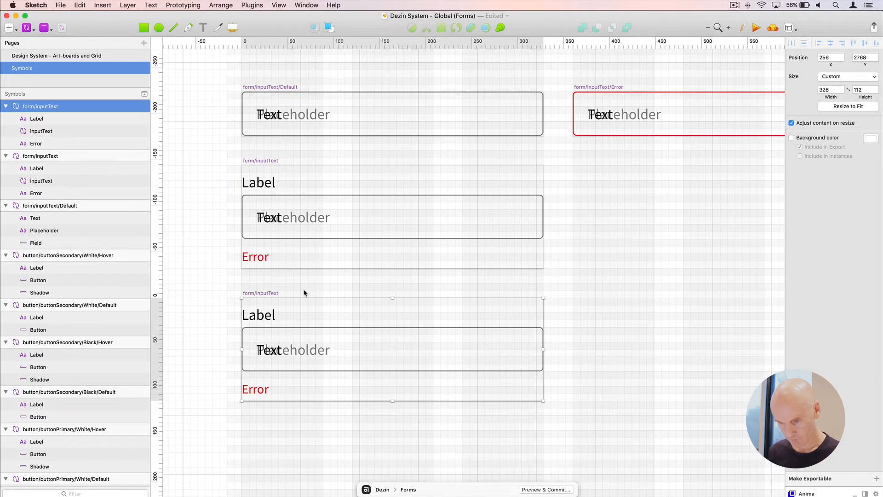
# Rename the duplicated form/inputText symbol to form/textArea
pyautogui.scroll(-5, 306, 288)
pyautogui.click(229, 178)
pyautogui.click(266, 184)
pyautogui.doubleClick(41, 110)
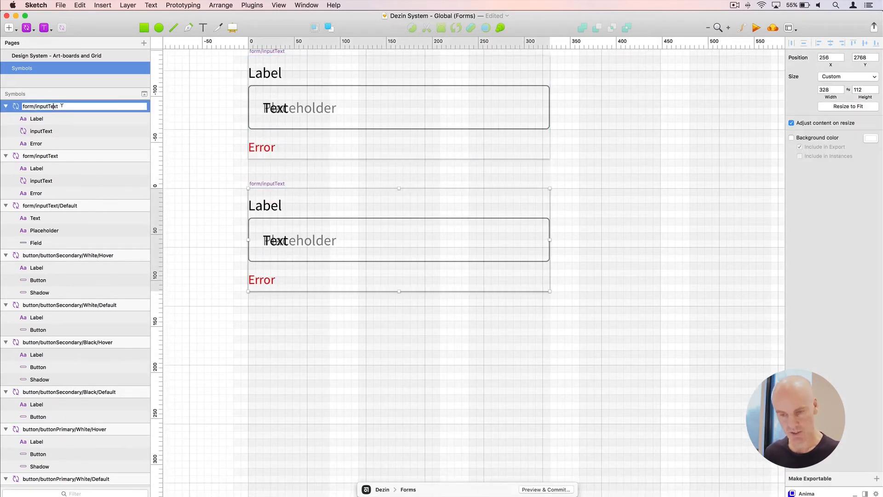
pyautogui.write('form/te')
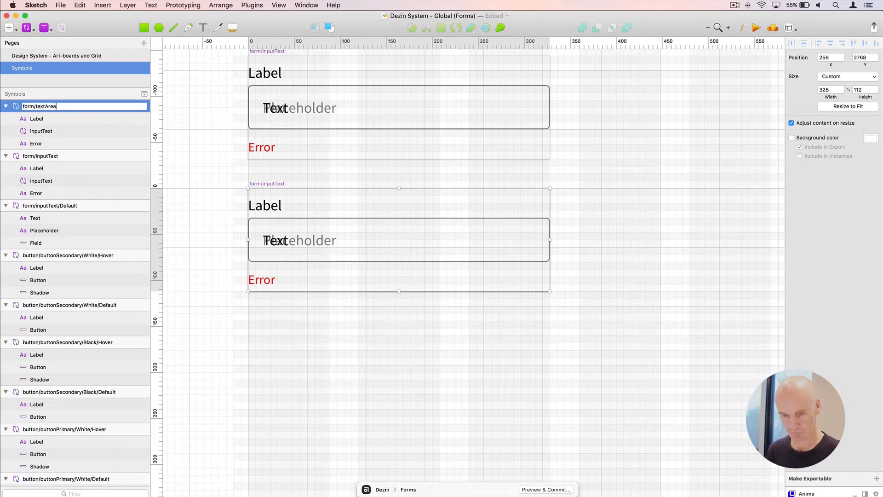
pyautogui.press('Return')
# Turn off content adjustment on resize for the form/textArea symbol and extend its height downward to 216 px
pyautogui.click(791, 123)
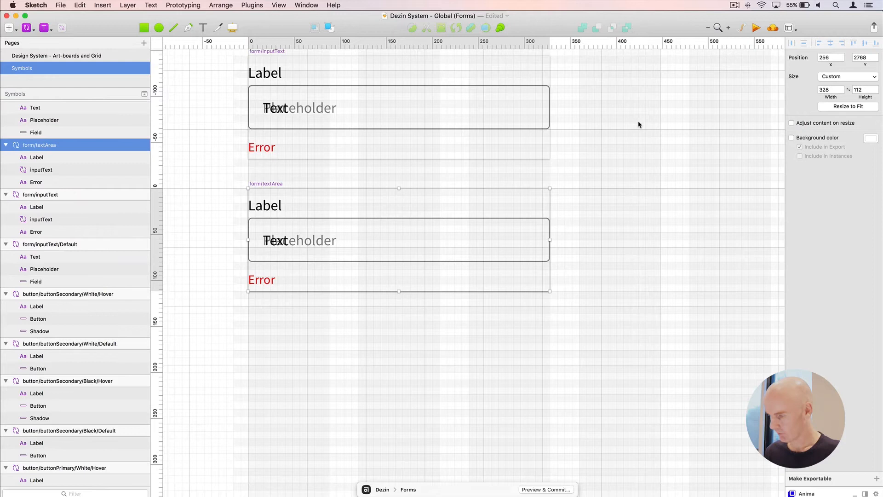
pyautogui.moveTo(399, 291); pyautogui.dragTo(391, 386)
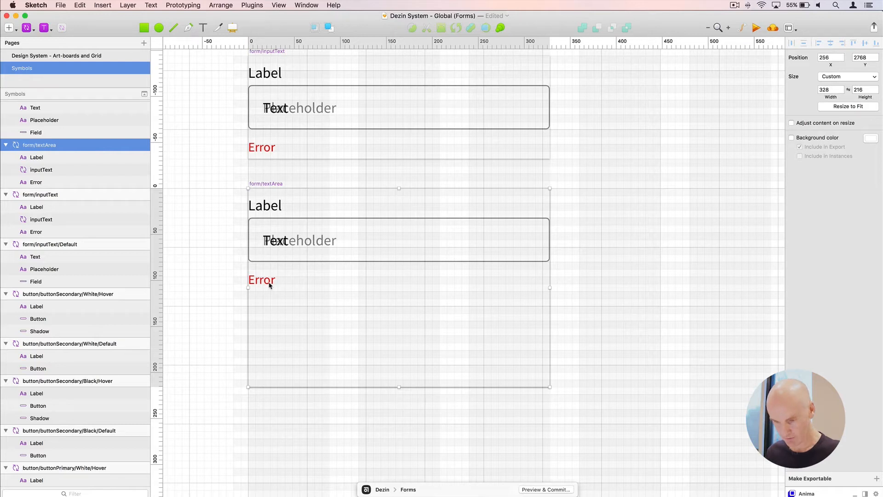
pyautogui.click(226, 282)
# Move the Error text layer straight down to near the lower edge of the form/textArea symbol
pyautogui.click(267, 282)
pyautogui.hotkey('shift', 'Down')
pyautogui.hotkey('shift', 'Down')
pyautogui.hotkey('shift', 'Down')
pyautogui.press('Down')
pyautogui.press('Down')
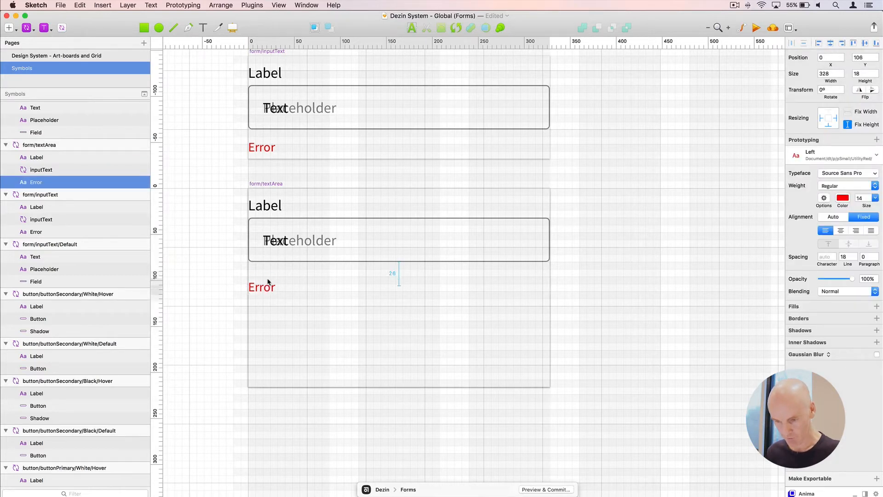
pyautogui.hotkey('shift', 'Down')
pyautogui.hotkey('shift', 'Down')
pyautogui.hotkey('shift', 'Down')
pyautogui.hotkey('shift', 'Down')
pyautogui.hotkey('shift', 'Down')
pyautogui.hotkey('shift', 'Down')
pyautogui.hotkey('shift', 'Down')
pyautogui.hotkey('shift', 'Down')
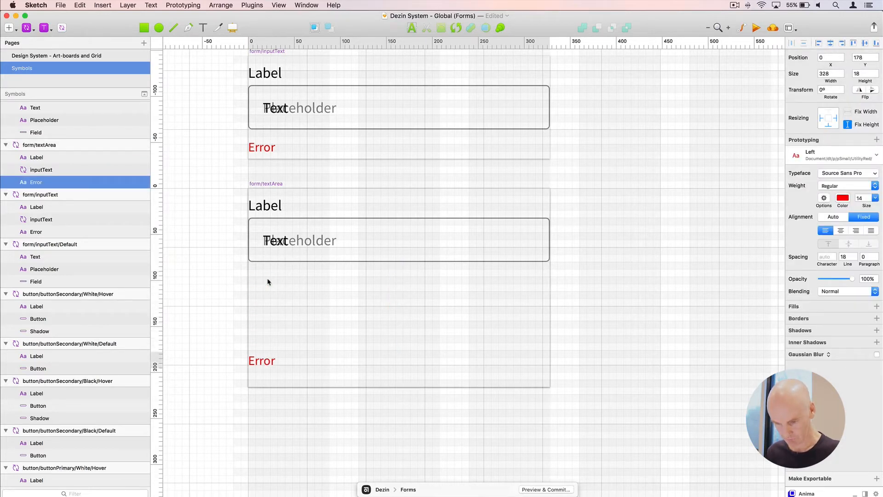
# Extend the nested inputText field in form/textArea downward to a height of 144 px
pyautogui.click(300, 245)
pyautogui.moveTo(398, 262); pyautogui.dragTo(389, 350)
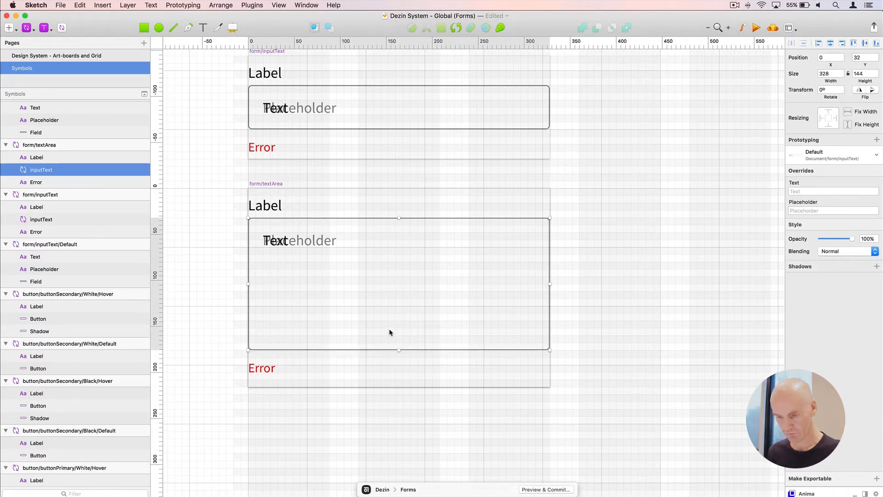
pyautogui.click(639, 256)
pyautogui.press('super+0')
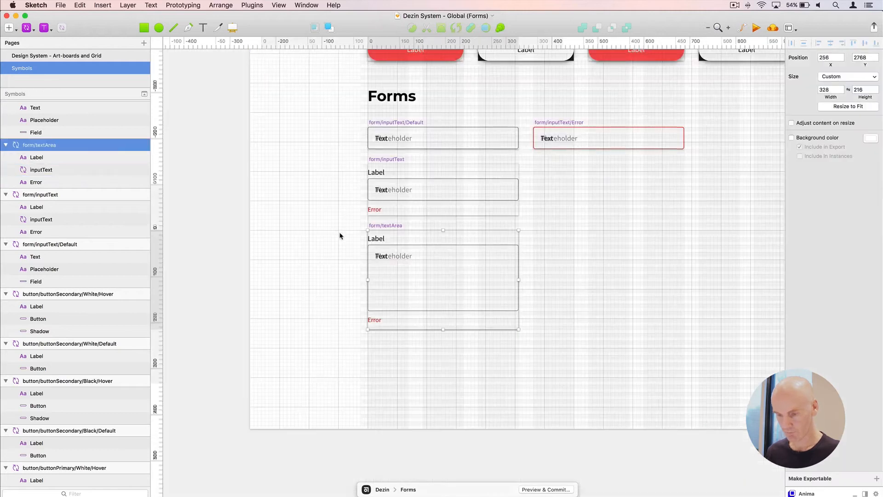
# Hide the grid and layout columns on the artboard that holds the Forms heading
pyautogui.hscroll(3, 339, 234)
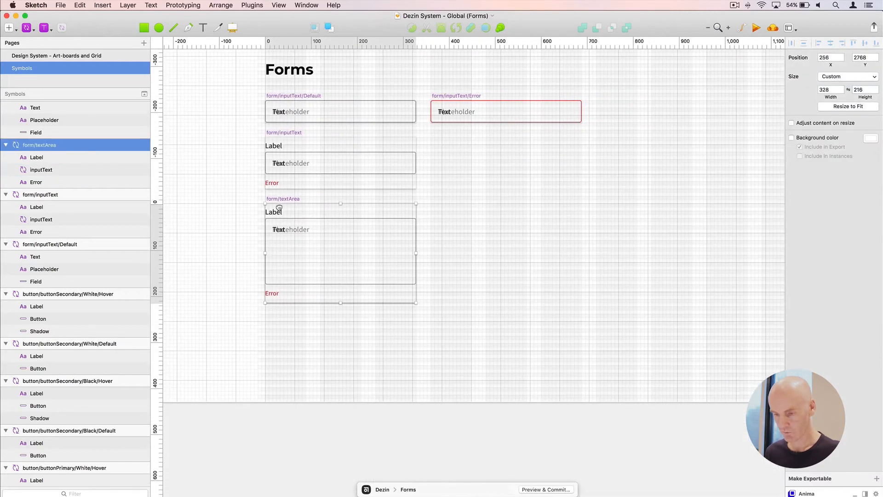
pyautogui.click(520, 221)
pyautogui.click(300, 70)
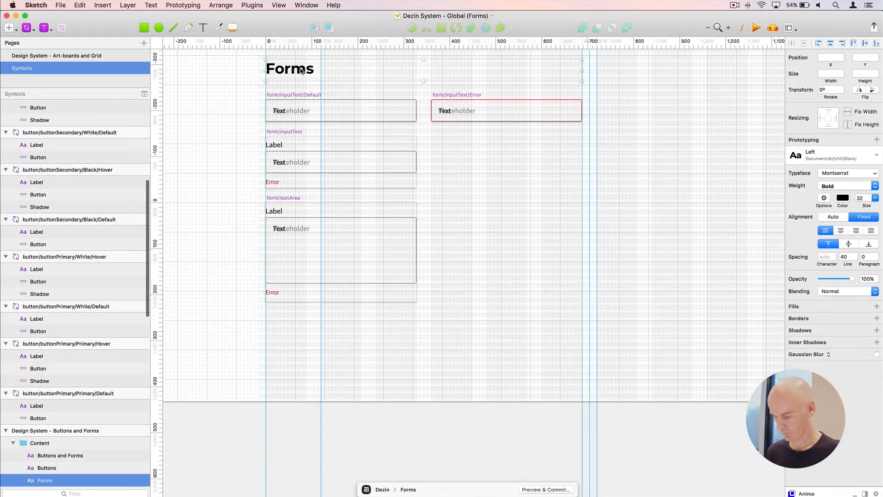
pyautogui.hscroll(-3, 300, 71)
pyautogui.hotkey('ctrl', 'g')
pyautogui.hotkey('ctrl', 'l')
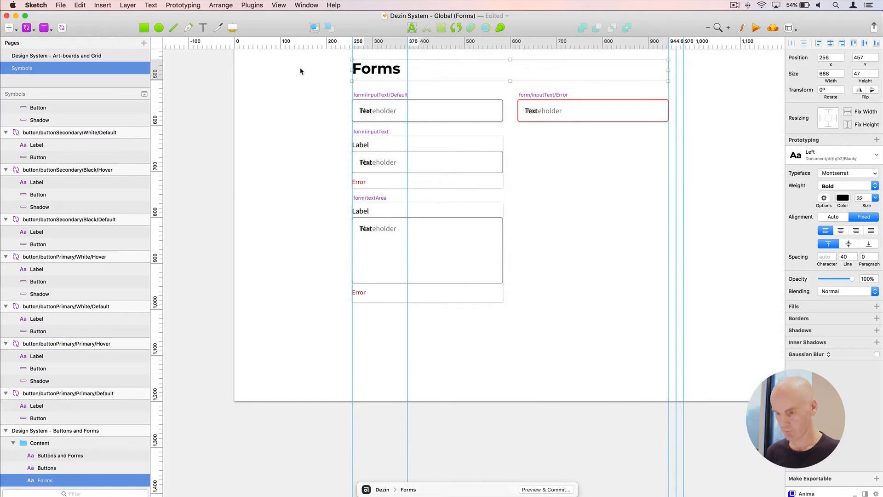
pyautogui.hscroll(3, 374, 136)
pyautogui.hotkey('ctrl', 'r')
# Insert an instance of the form/textArea symbol in the empty area beside the form symbols
pyautogui.moveTo(377, 156); pyautogui.dragTo(401, 160)
pyautogui.click(26, 28)
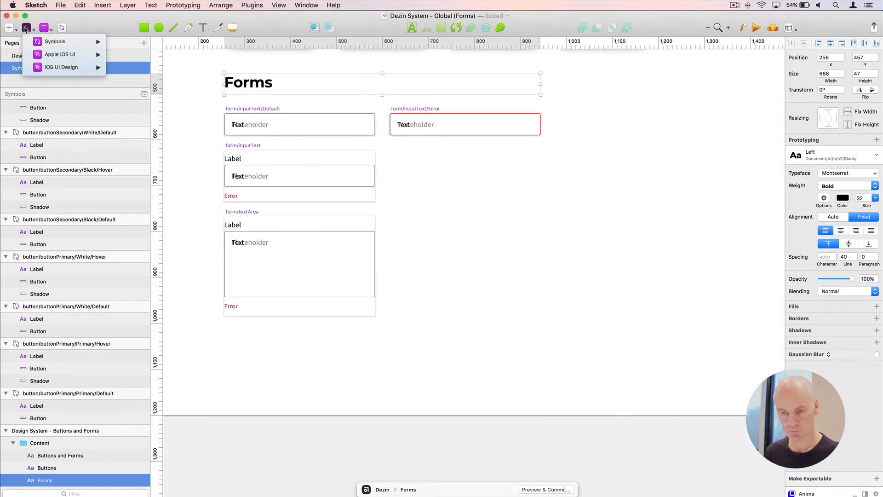
pyautogui.moveTo(58, 42)
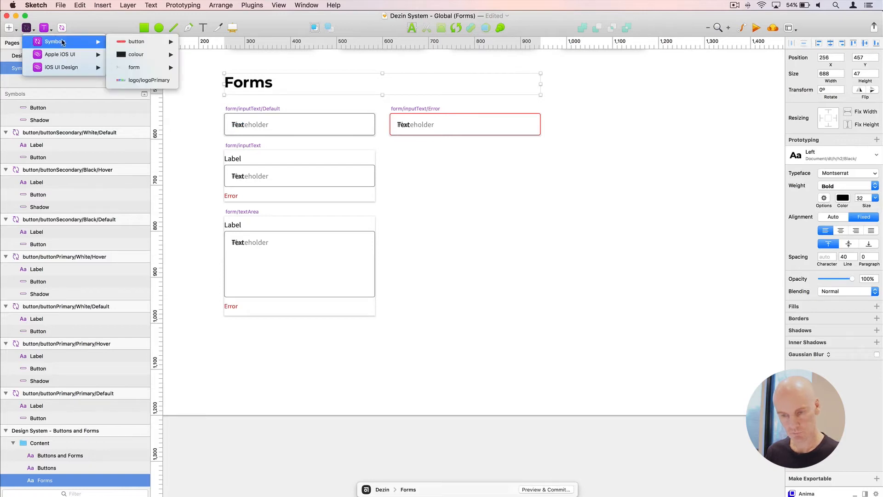
pyautogui.moveTo(136, 70)
pyautogui.click(207, 92)
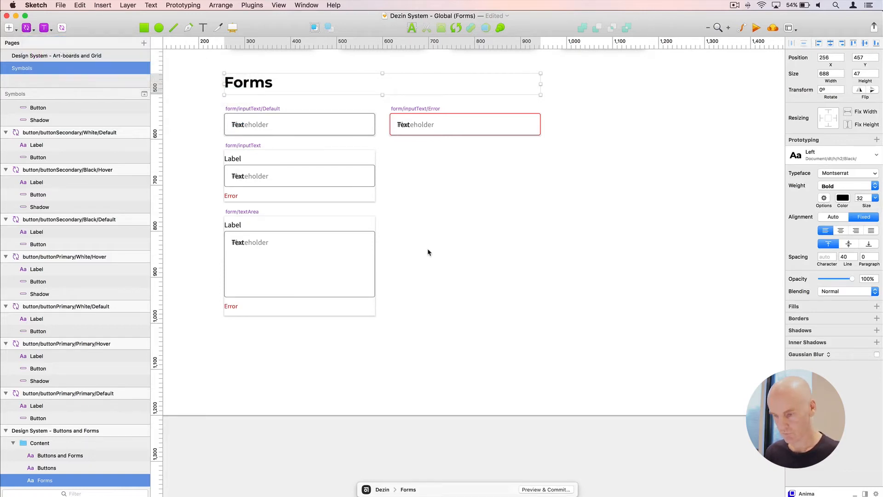
pyautogui.click(498, 219)
pyautogui.press('super+2')
pyautogui.hscroll(3, 453, 201)
pyautogui.scroll(-1, 452, 202)
pyautogui.moveTo(553, 245); pyautogui.dragTo(412, 243)
pyautogui.press('super+z')
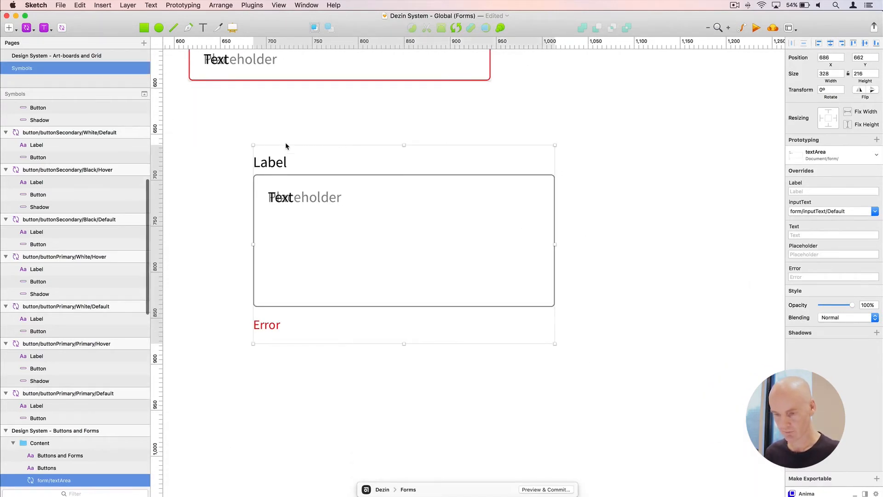
# Set the textArea instance's Label override to "Message" and blank out its Text and Error overrides
pyautogui.click(823, 192)
pyautogui.write('Message')
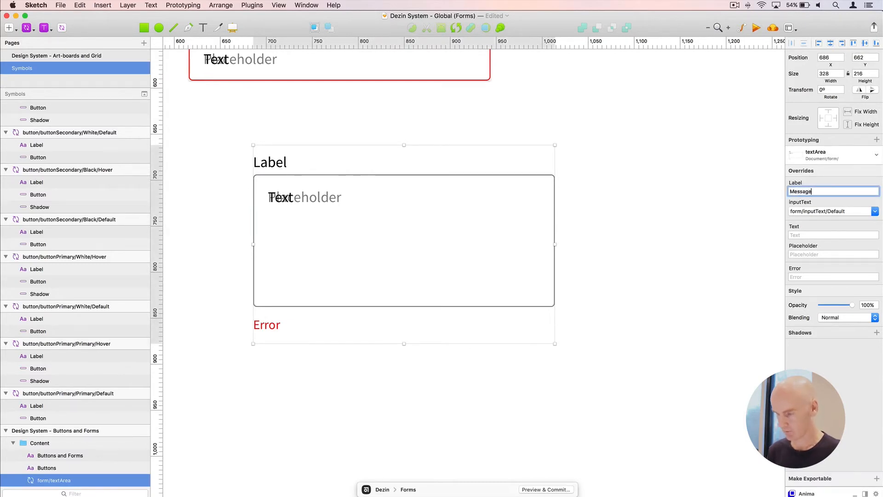
pyautogui.press('Return')
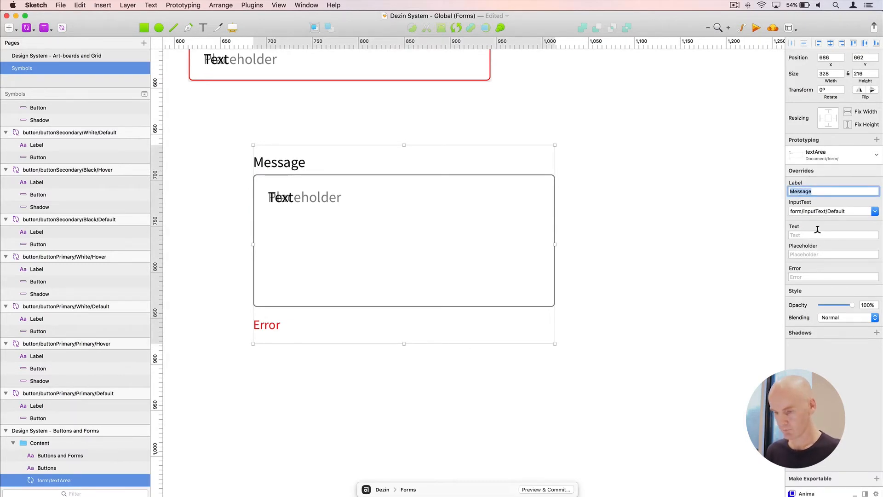
pyautogui.click(818, 234)
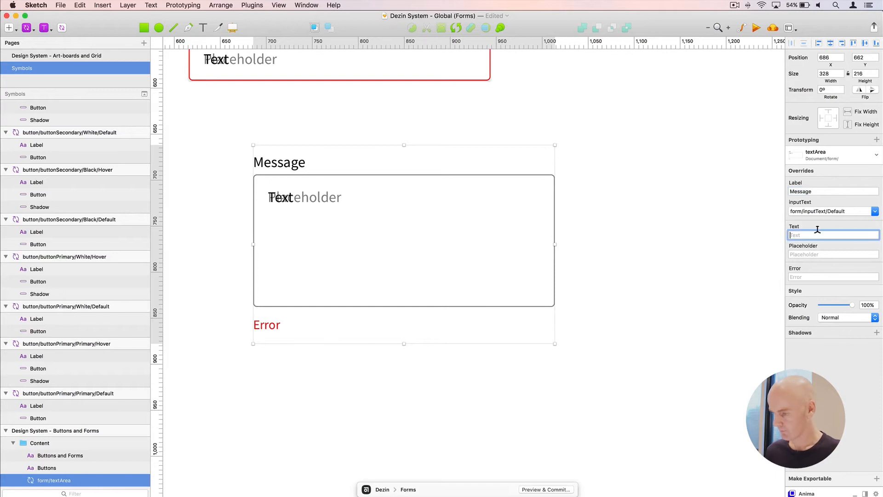
pyautogui.click(634, 170)
pyautogui.click(383, 253)
pyautogui.click(812, 276)
pyautogui.click(607, 233)
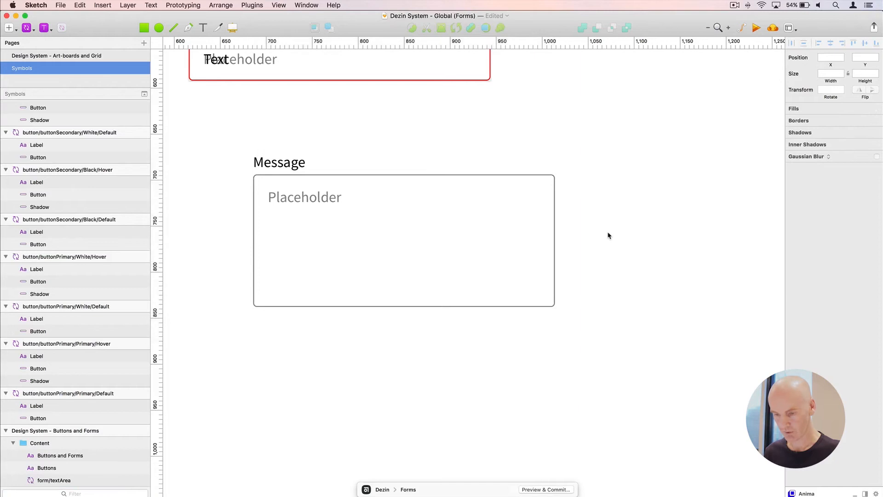
# Set the instance's Text override to "This is my message" and blank out its Placeholder override
pyautogui.click(377, 226)
pyautogui.click(797, 233)
pyautogui.write('Th')
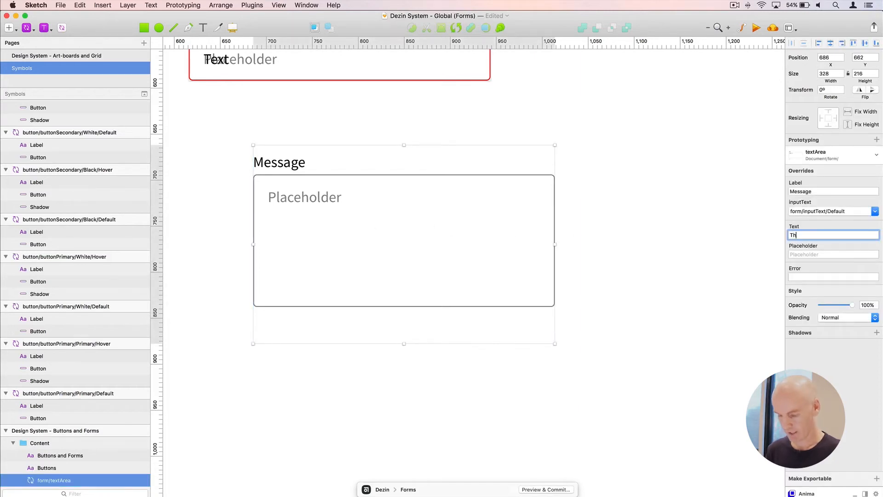
pyautogui.write('is is my message')
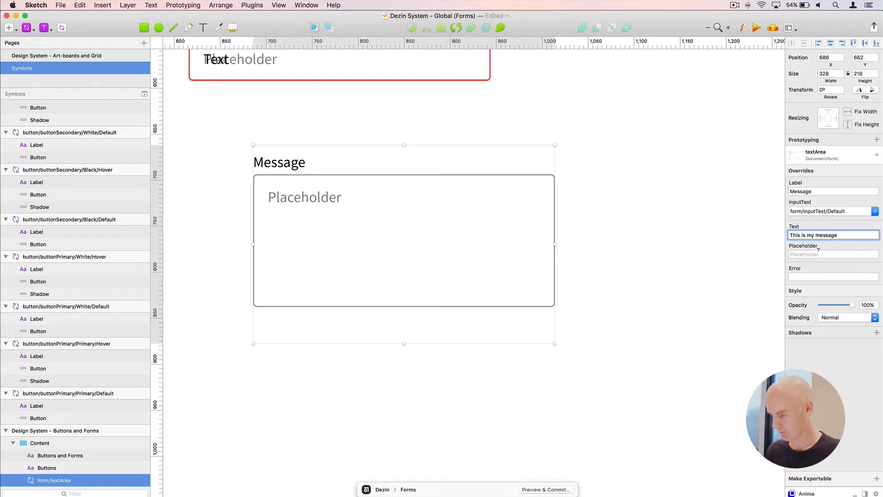
pyautogui.click(819, 254)
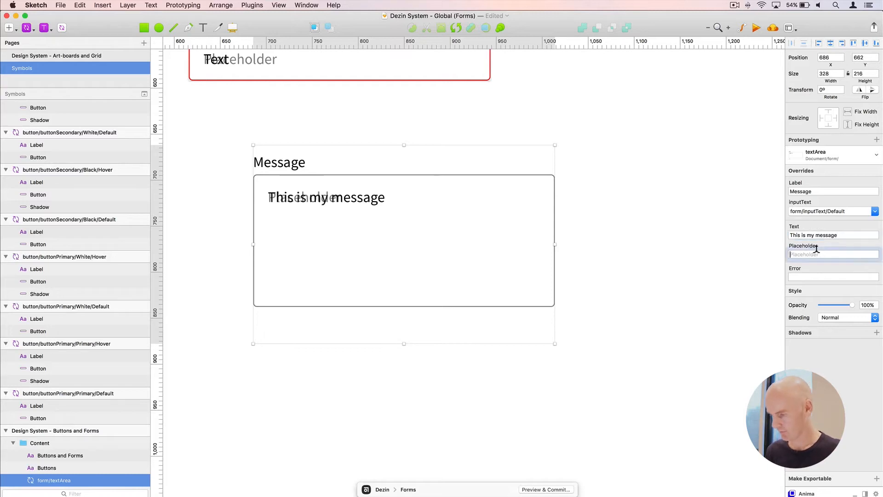
pyautogui.click(660, 216)
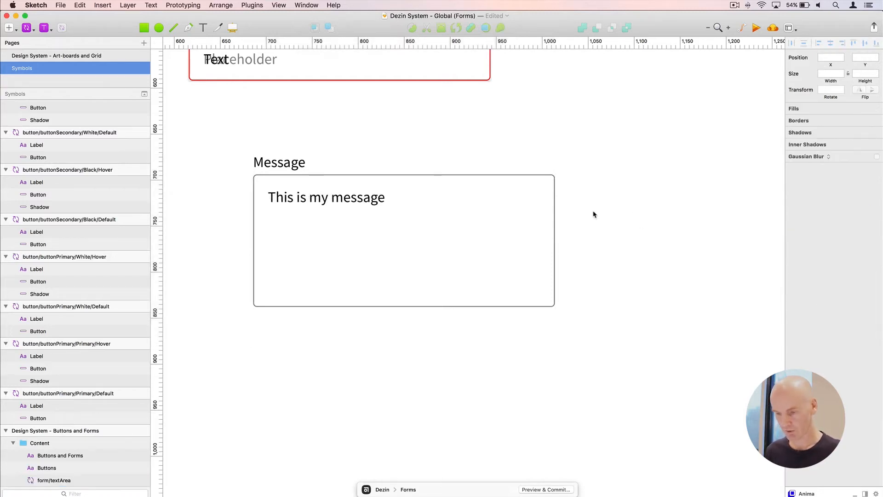
pyautogui.click(438, 213)
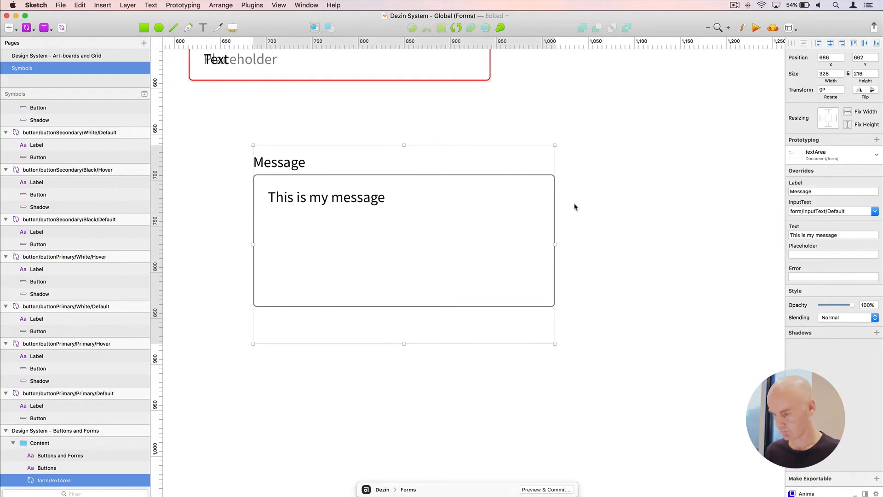
# Remove the message from the instance's Text override and leave the field blank
pyautogui.click(813, 234)
pyautogui.press('super+a')
pyautogui.press('BackSpace')
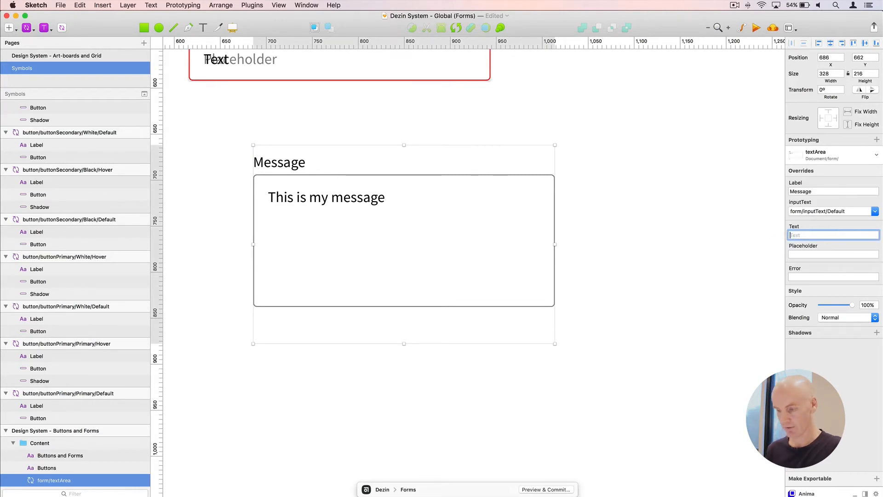
pyautogui.press('Return')
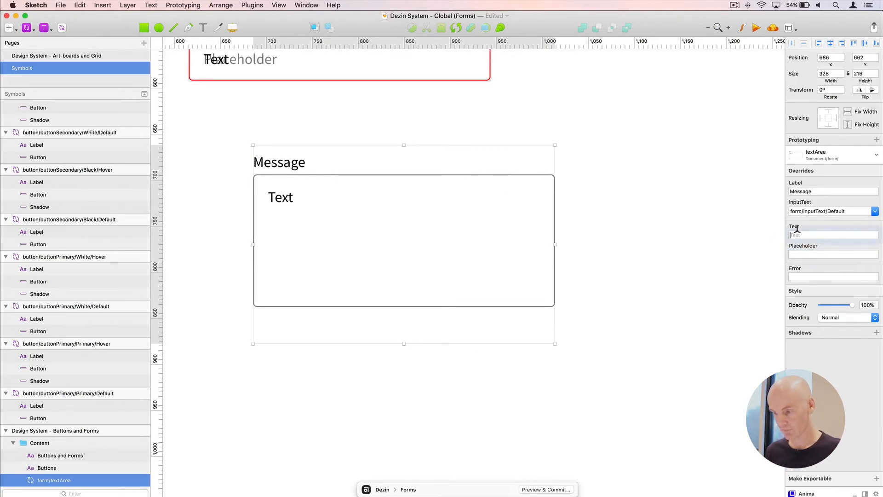
pyautogui.click(723, 254)
pyautogui.click(490, 243)
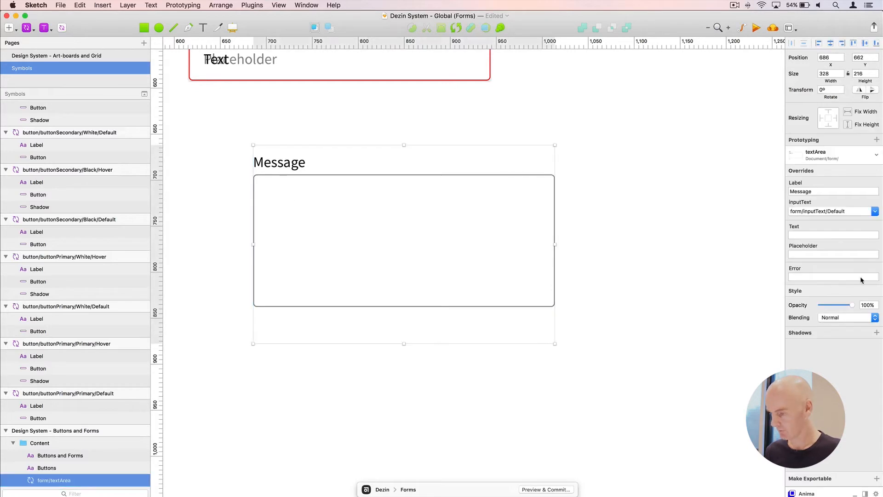
# Set the instance's Error override to "Please add a message" and switch its nested inputText to form/inputText/Error
pyautogui.click(815, 277)
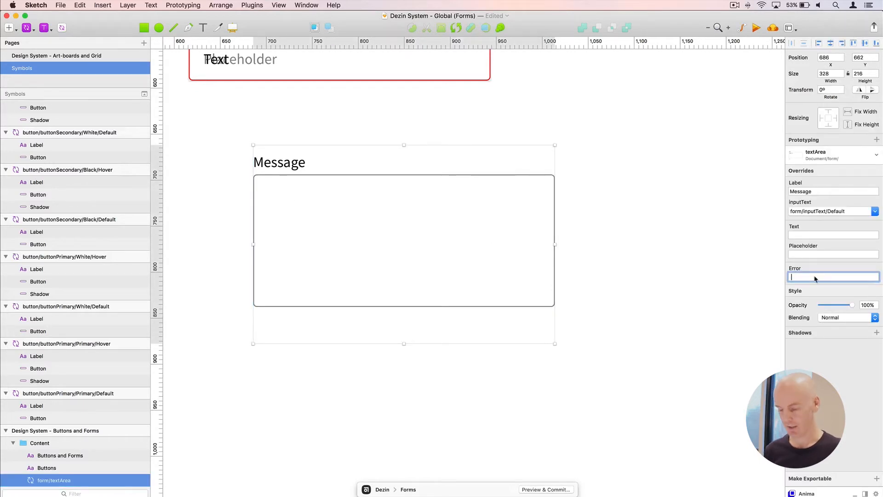
pyautogui.write('Please add a message')
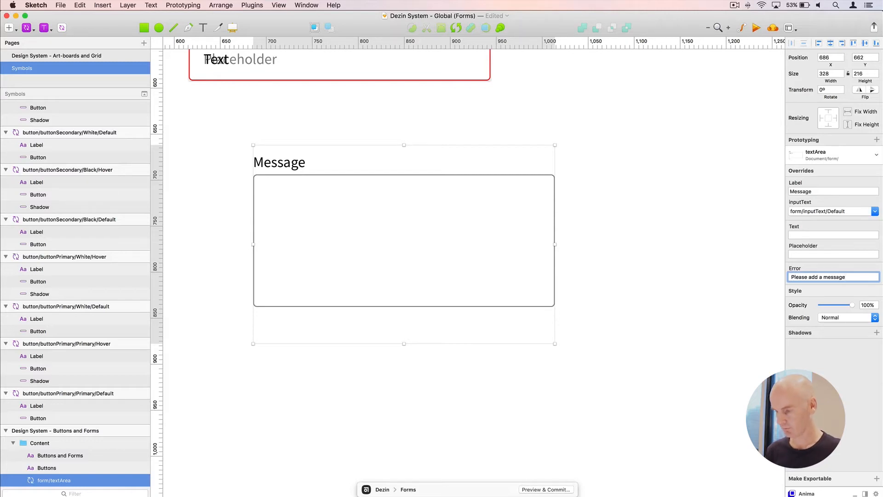
pyautogui.press('Return')
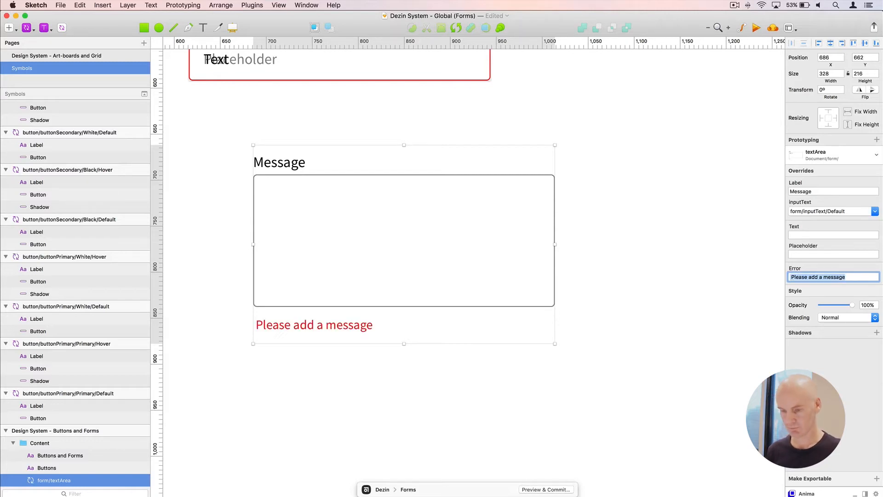
pyautogui.click(682, 263)
pyautogui.click(499, 242)
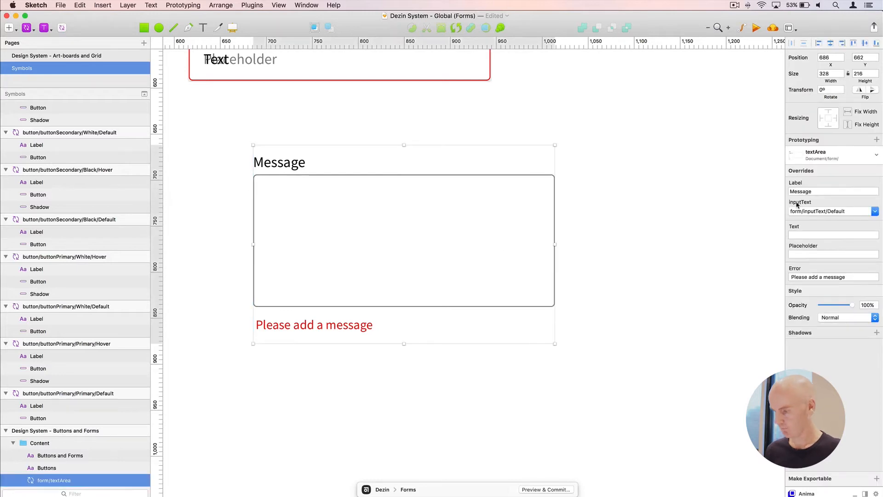
pyautogui.click(830, 212)
pyautogui.click(828, 250)
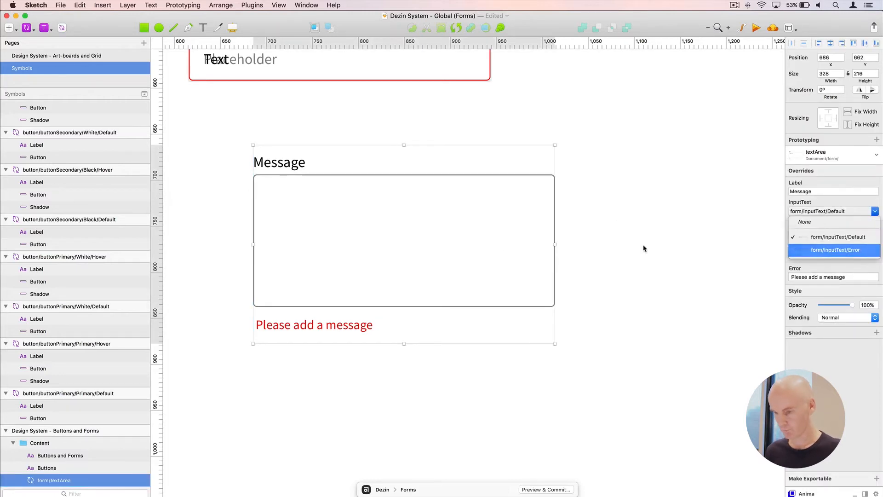
pyautogui.click(610, 240)
pyautogui.press('super+0')
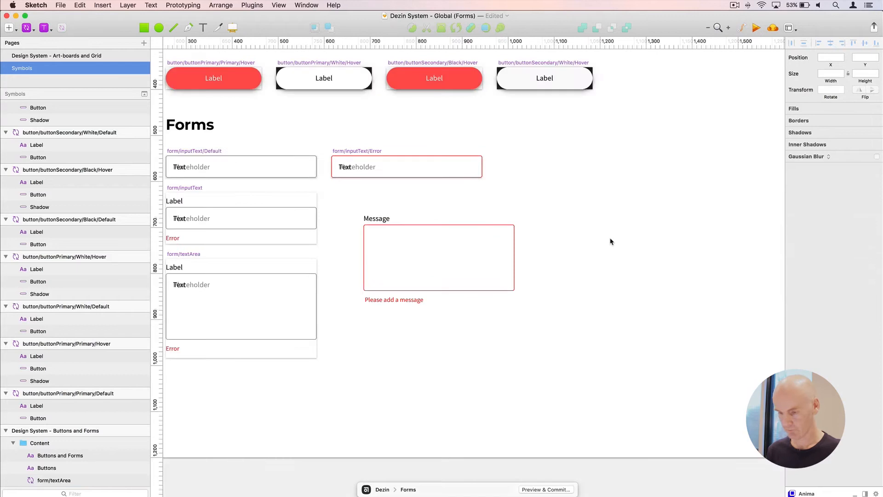
# Delete the Message test instance and select the form/inputText/Default symbol master
pyautogui.moveTo(478, 238); pyautogui.dragTo(624, 223)
pyautogui.doubleClick(623, 223)
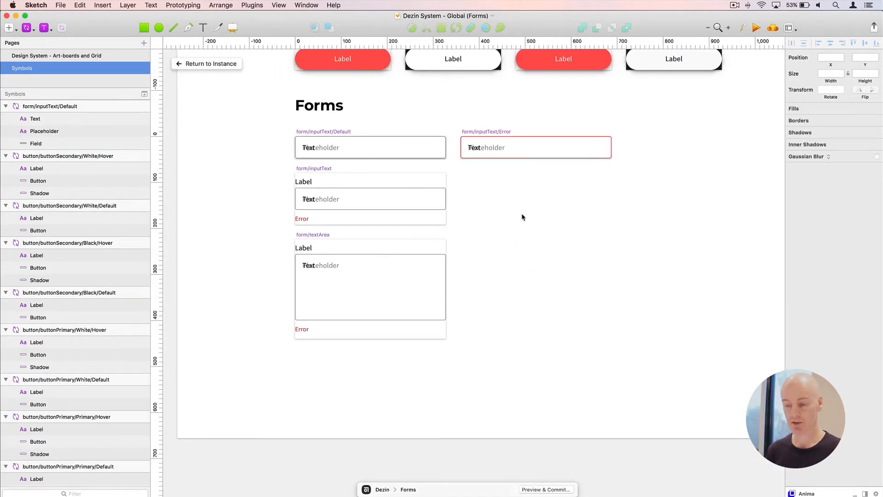
pyautogui.click(323, 132)
pyautogui.press('super+plus')
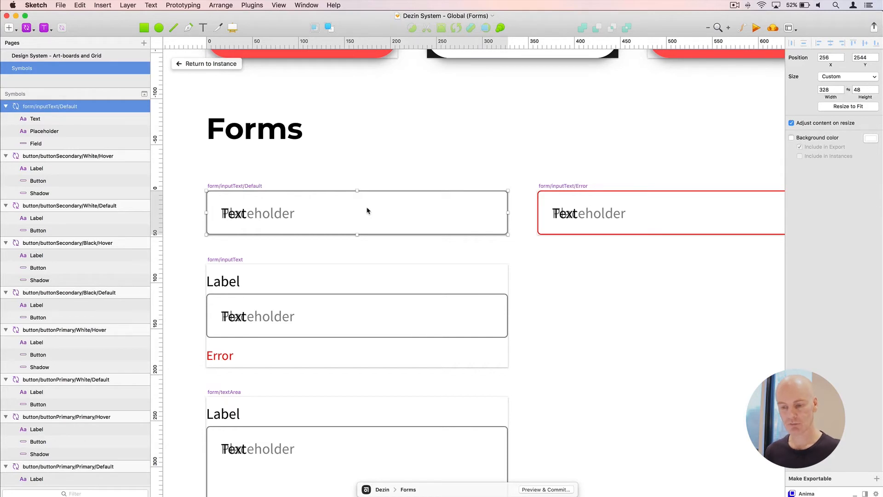
pyautogui.press('super+0')
pyautogui.moveTo(366, 210); pyautogui.dragTo(236, 148)
# Show the grid and layout columns again on the Buttons and Forms artboard
pyautogui.click(234, 138)
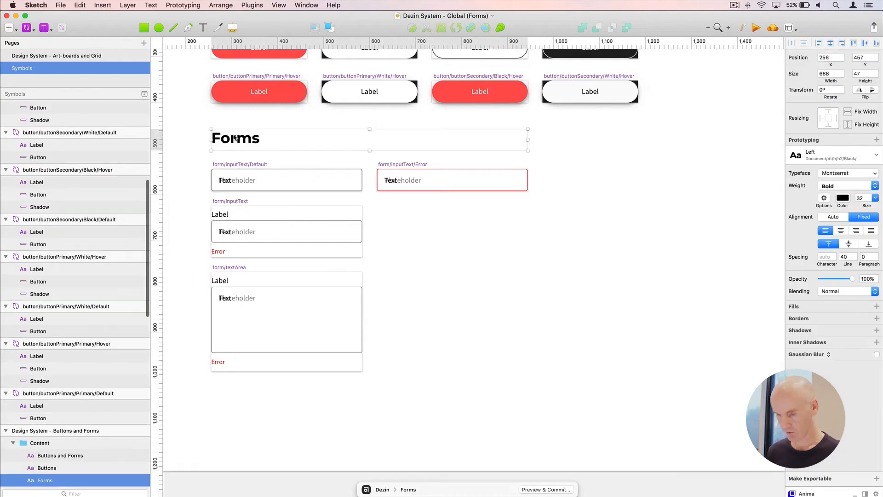
pyautogui.hotkey('ctrl', 'g')
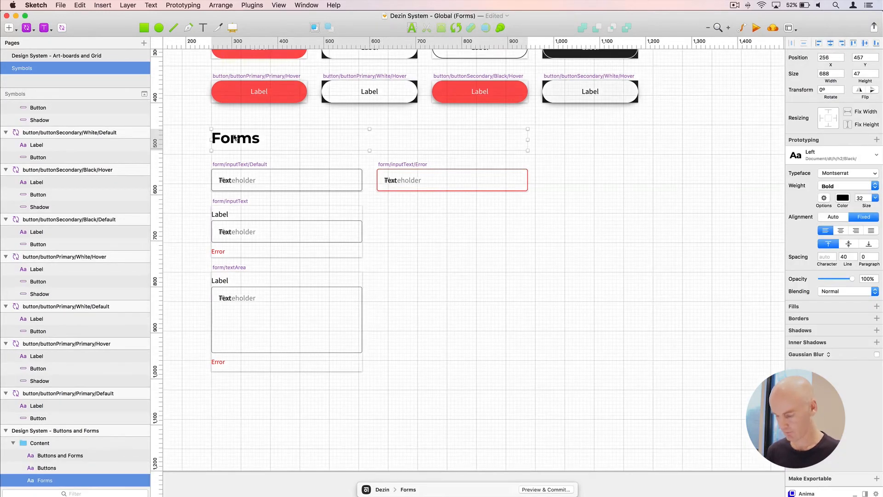
pyautogui.hotkey('ctrl', 'l')
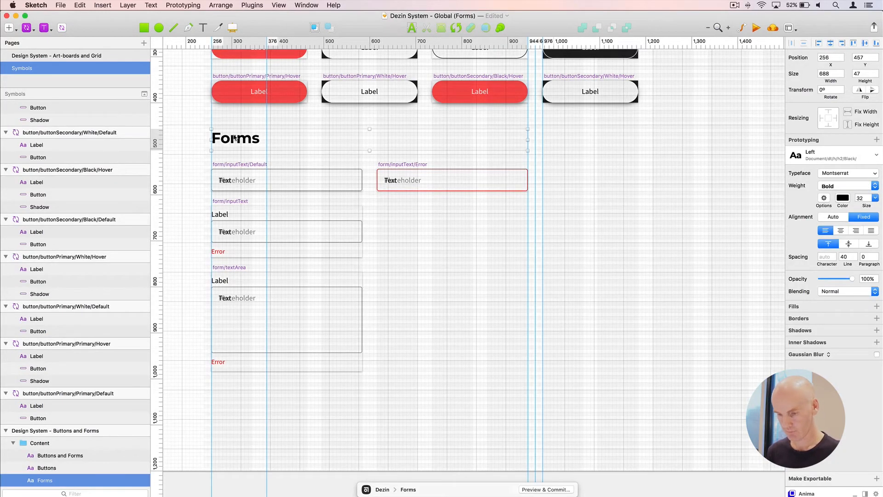
# Duplicate the form/inputText/Default symbol master and place the copy below form/inputText/Error
pyautogui.click(416, 264)
pyautogui.click(239, 170)
pyautogui.doubleClick(239, 170)
pyautogui.moveTo(218, 165); pyautogui.dragTo(392, 206)
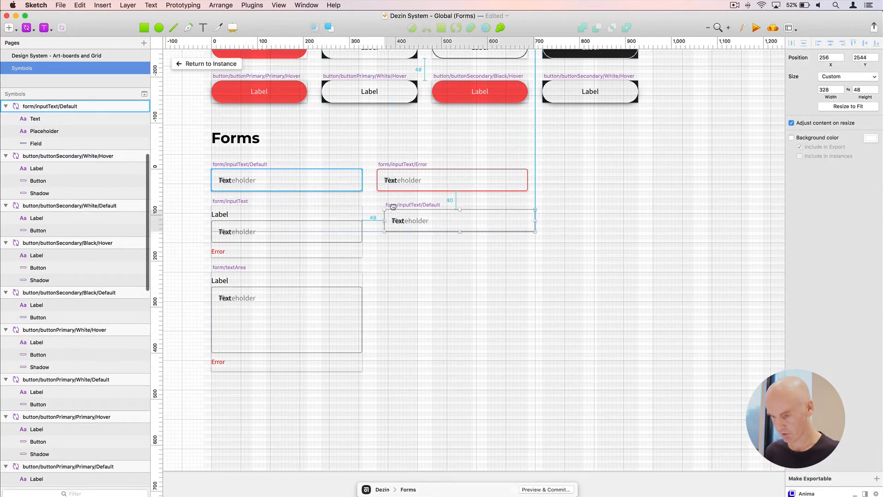
pyautogui.press('super+plus')
# Nudge the duplicated symbol up and left to X 616, Y 2624, aligned with the left edge of form/inputText/Error
pyautogui.press('Up')
pyautogui.press('Up')
pyautogui.press('Up')
pyautogui.press('Up')
pyautogui.press('Up')
pyautogui.press('Up')
pyautogui.press('Up')
pyautogui.press('Up')
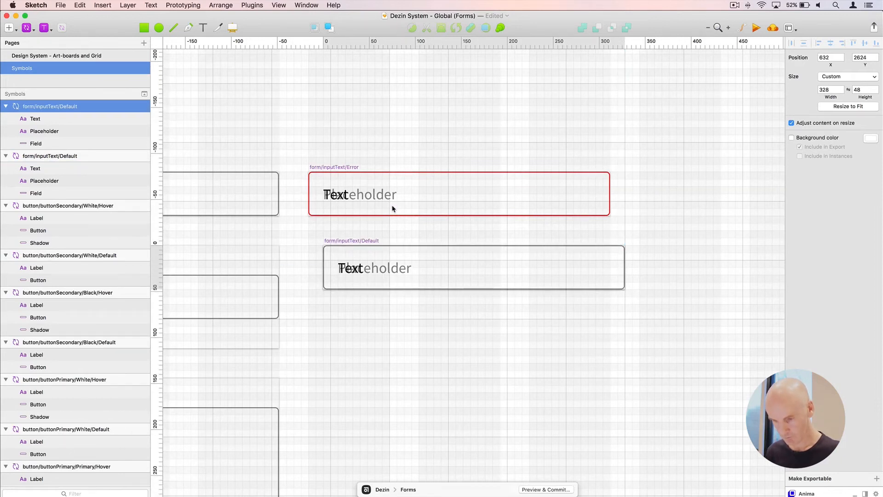
pyautogui.press('Left')
pyautogui.press('Left')
pyautogui.press('Left')
pyautogui.press('Left')
pyautogui.press('Left')
pyautogui.press('Left')
pyautogui.press('Left')
pyautogui.press('Left')
pyautogui.press('Left')
pyautogui.press('Left')
pyautogui.press('Left')
pyautogui.press('Left')
pyautogui.press('Left')
pyautogui.press('Left')
pyautogui.press('Left')
pyautogui.press('Left')
# Rename the duplicated form/inputText/Default symbol to form/select/Default
pyautogui.doubleClick(75, 106)
pyautogui.click(83, 106)
pyautogui.moveTo(85, 106); pyautogui.dragTo(35, 105)
pyautogui.click(40, 103)
pyautogui.click(58, 104)
pyautogui.press('BackSpace')
pyautogui.press('BackSpace')
pyautogui.press('BackSpace')
pyautogui.press('BackSpace')
pyautogui.press('BackSpace')
pyautogui.press('BackSpace')
pyautogui.press('BackSpace')
pyautogui.press('BackSpace')
pyautogui.press('BackSpace')
pyautogui.write('slect')
pyautogui.press('BackSpace')
pyautogui.press('BackSpace')
pyautogui.press('BackSpace')
pyautogui.press('BackSpace')
pyautogui.write('elect')
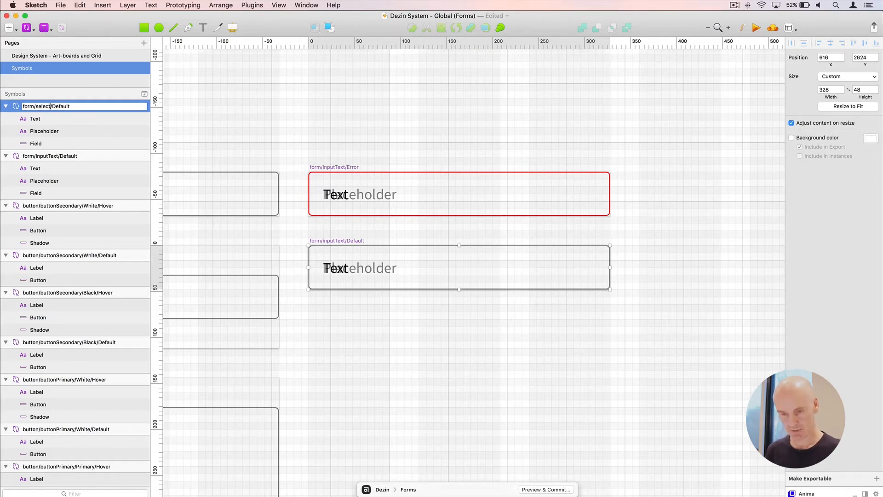
pyautogui.press('Return')
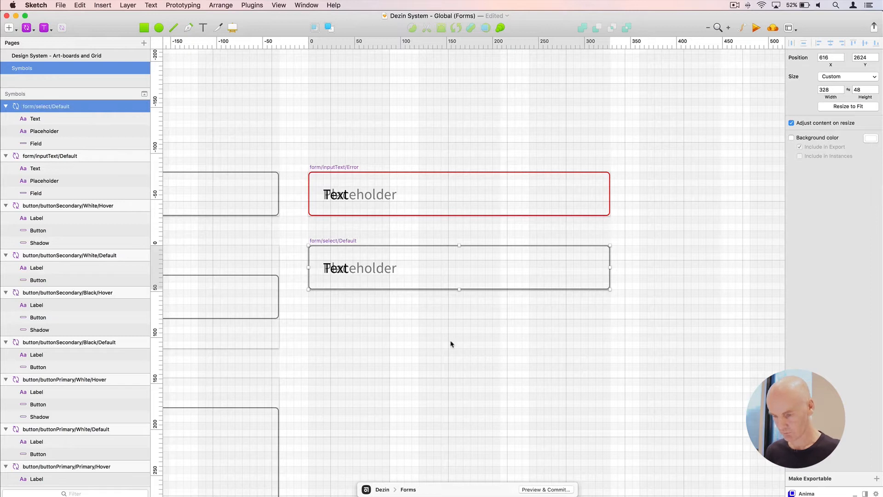
# Move form/select/Default straight down near the artboard's lower edge and place form/textArea under form/inputText/Error at X 616, Y 2624
pyautogui.click(372, 306)
pyautogui.press('super+minus')
pyautogui.scroll(-3, 419, 284)
pyautogui.hscroll(-2, 418, 283)
pyautogui.click(452, 209)
pyautogui.moveTo(453, 216); pyautogui.dragTo(452, 413)
pyautogui.moveTo(282, 258); pyautogui.dragTo(447, 193)
pyautogui.moveTo(659, 250); pyautogui.dragTo(463, 245)
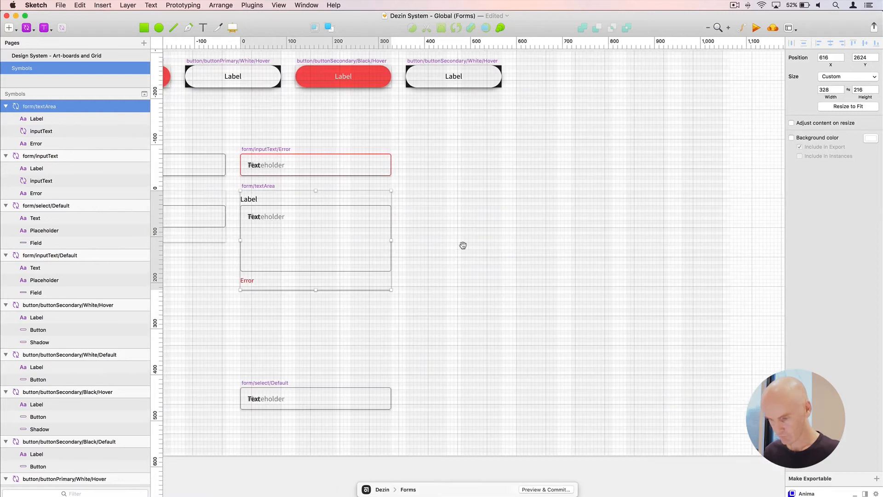
# Move the form/select/Default symbol beside form/inputText/Error at X 976, Y 2544
pyautogui.click(463, 245)
pyautogui.click(257, 384)
pyautogui.moveTo(249, 385); pyautogui.dragTo(414, 153)
pyautogui.press('super+equal')
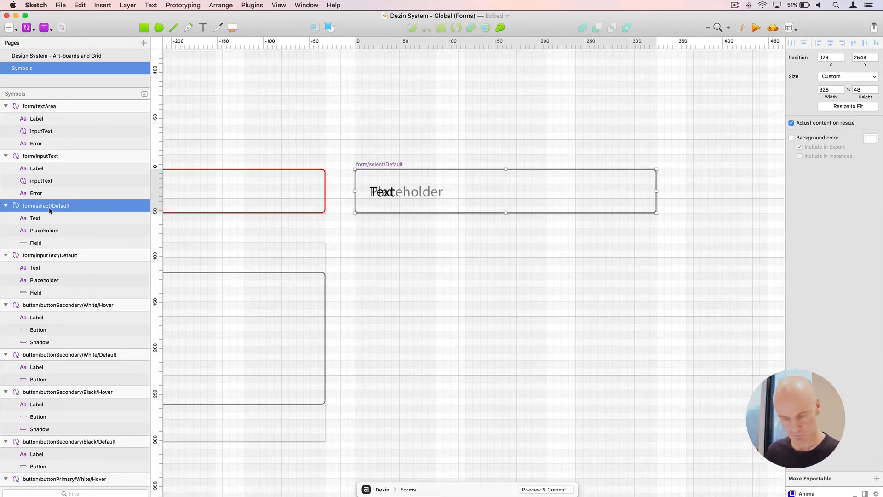
# Delete the Placeholder text layer from the form/select/Default symbol
pyautogui.click(438, 191)
pyautogui.click(409, 198)
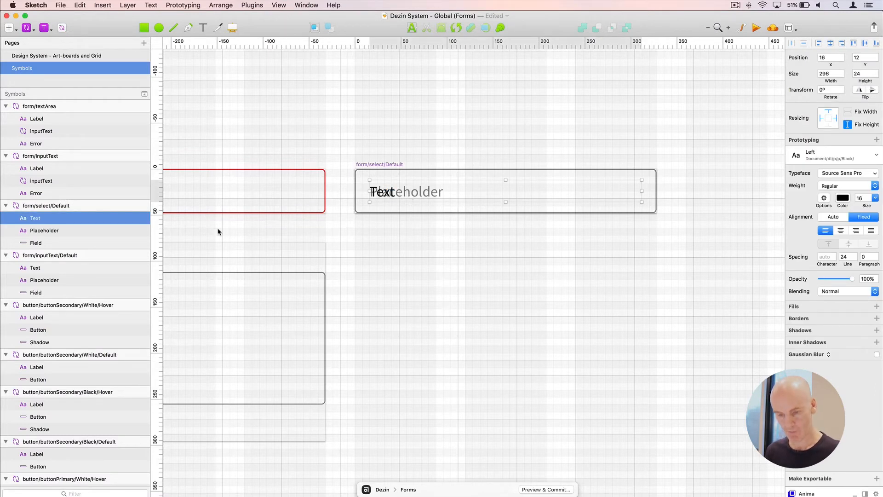
pyautogui.click(100, 227)
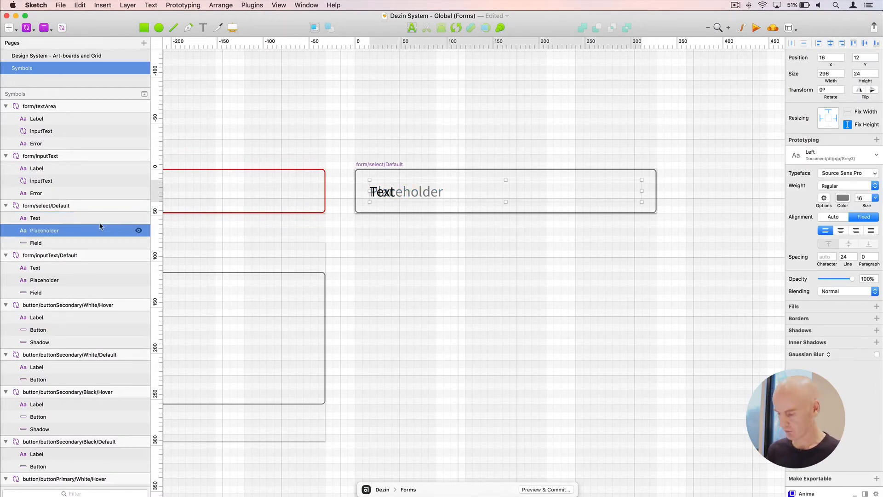
pyautogui.press('Delete')
# Rename the Text layer of the form/select/Default symbol to Option
pyautogui.click(392, 191)
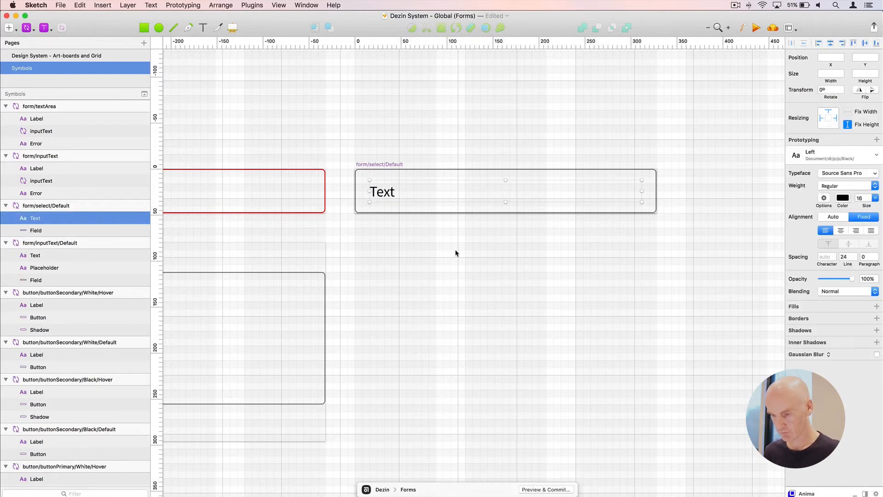
pyautogui.hscroll(4, 455, 253)
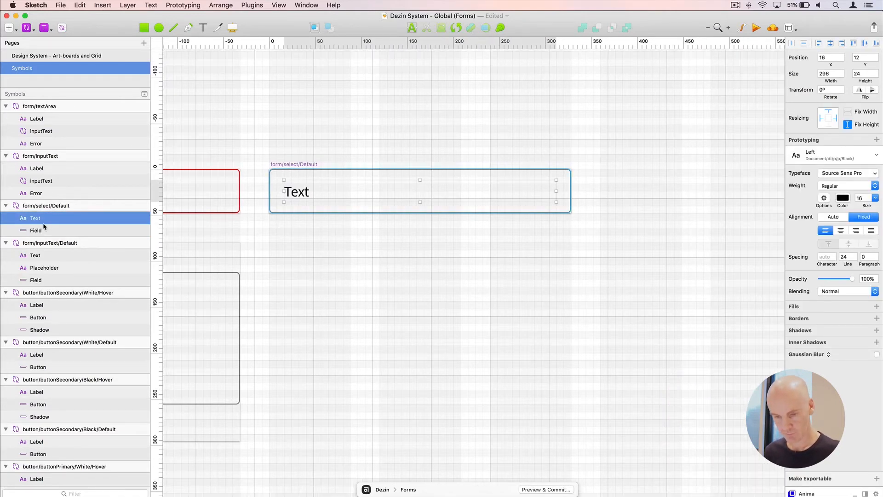
pyautogui.doubleClick(100, 217)
pyautogui.write('Option')
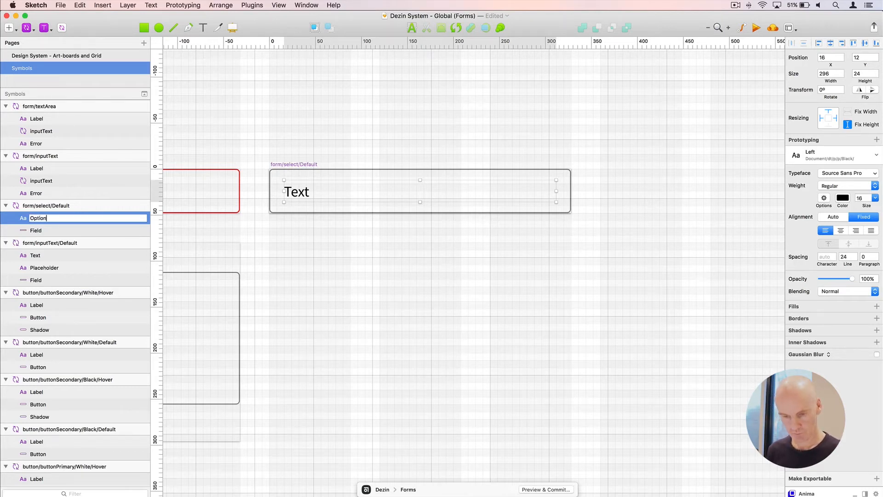
pyautogui.press('Return')
# Change the text content inside the form/select/Default field to "Option"
pyautogui.click(450, 326)
pyautogui.click(296, 193)
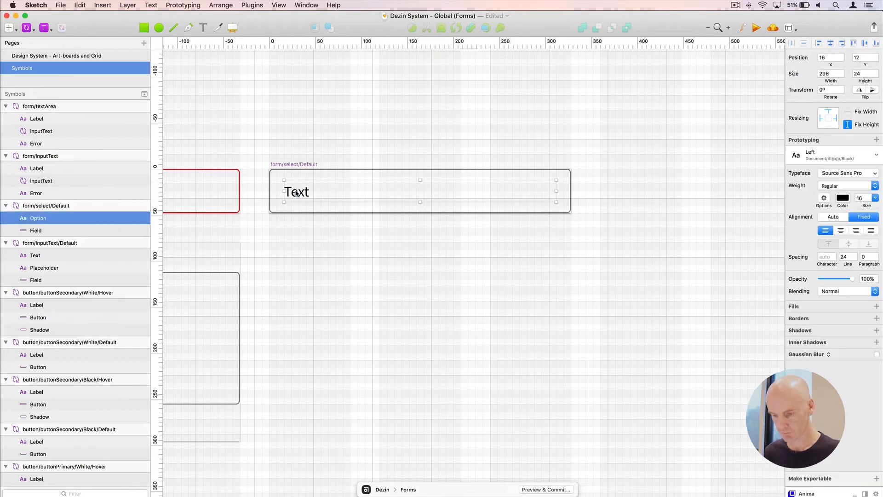
pyautogui.doubleClick(297, 193)
pyautogui.write('Option')
pyautogui.click(423, 241)
# Draw an open downward chevron about 16 by 8 px with the Pen tool near the right end of the form/select/Default field
pyautogui.click(296, 167)
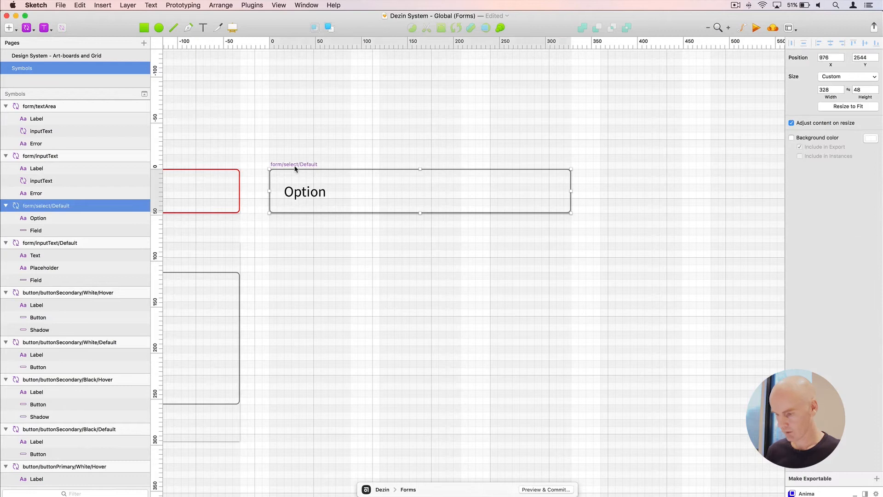
pyautogui.scroll(5, 296, 169)
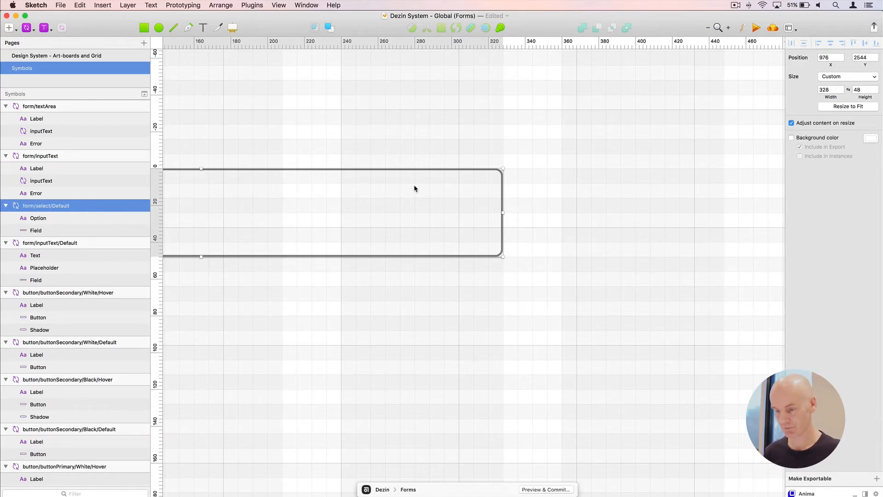
pyautogui.hscroll(-3, 414, 188)
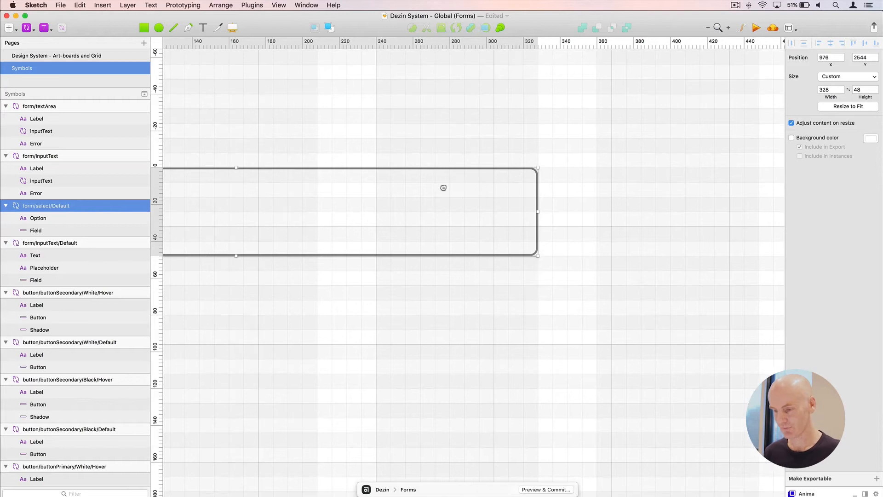
pyautogui.click(189, 28)
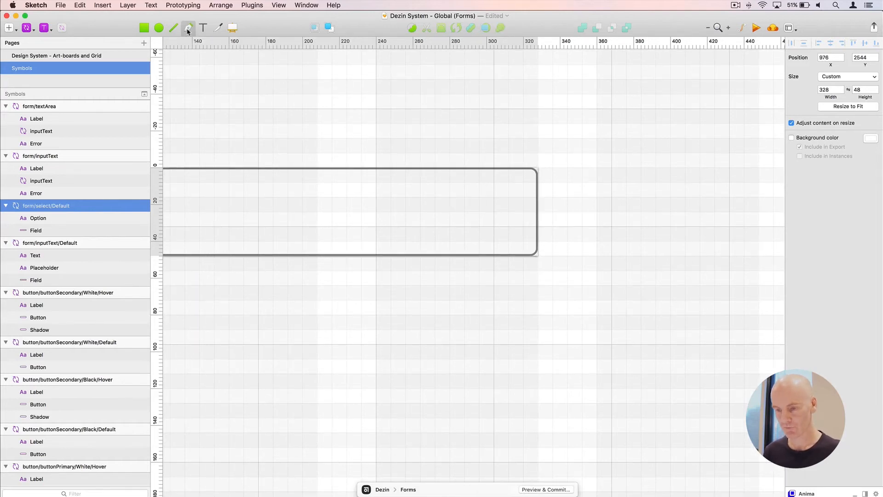
pyautogui.click(450, 200)
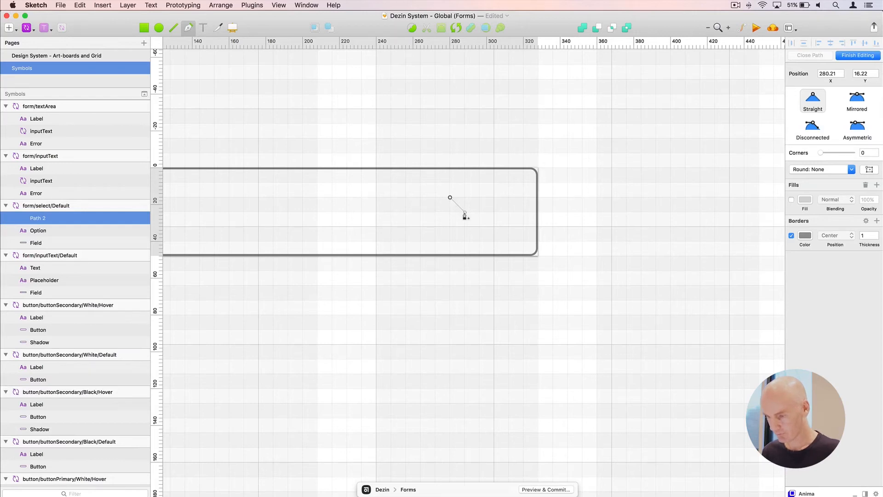
pyautogui.click(465, 212)
pyautogui.click(480, 198)
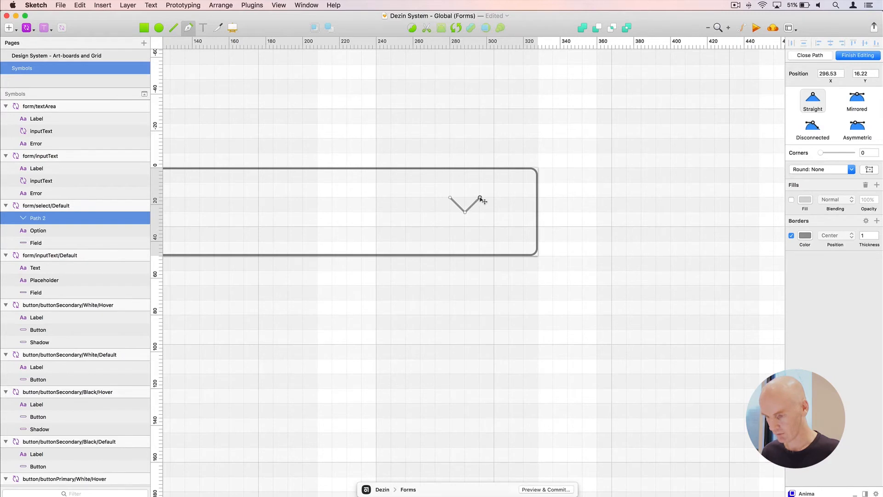
pyautogui.scroll(5, 481, 199)
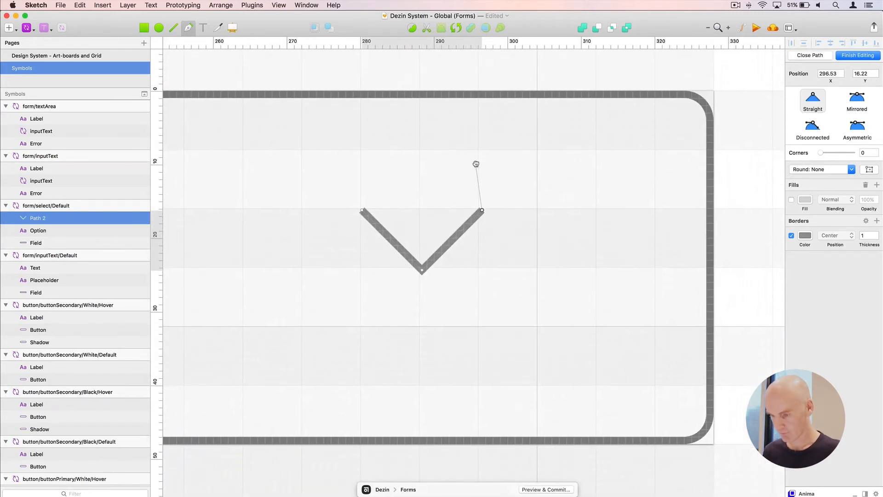
pyautogui.press('Escape')
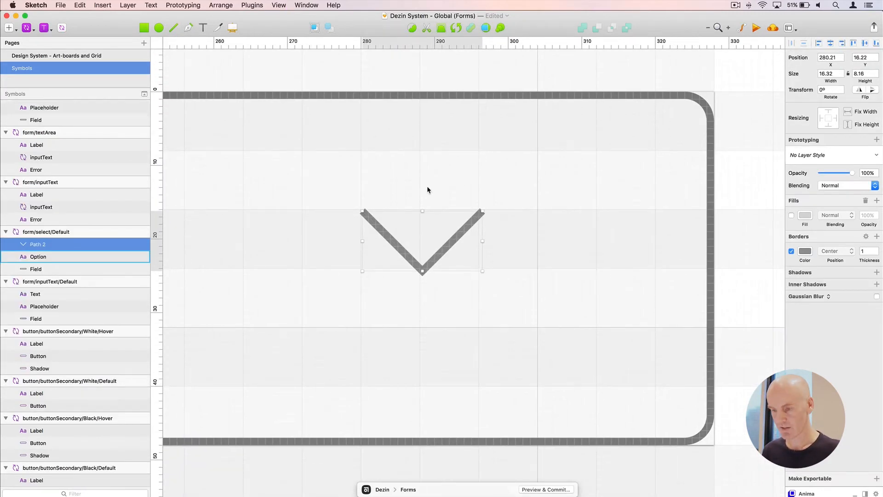
# Edit the chevron path and place its right endpoint at X 296, Y 16
pyautogui.click(411, 29)
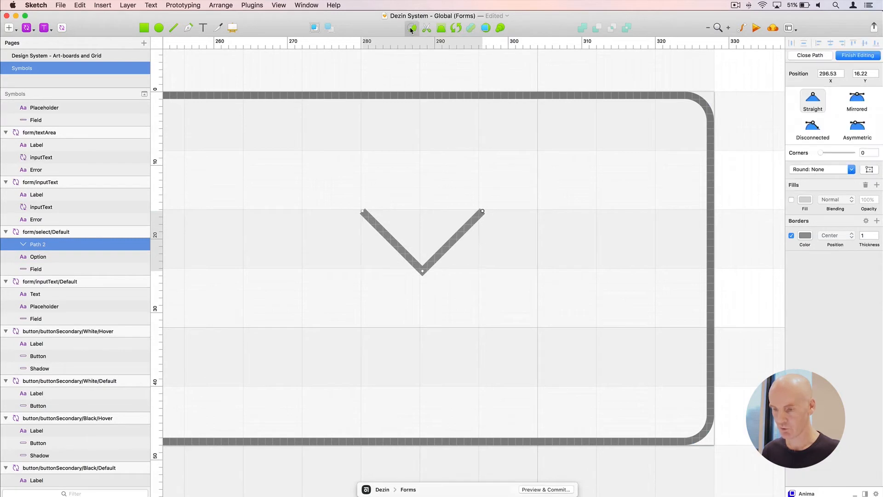
pyautogui.moveTo(482, 211); pyautogui.dragTo(479, 209)
pyautogui.click(827, 70)
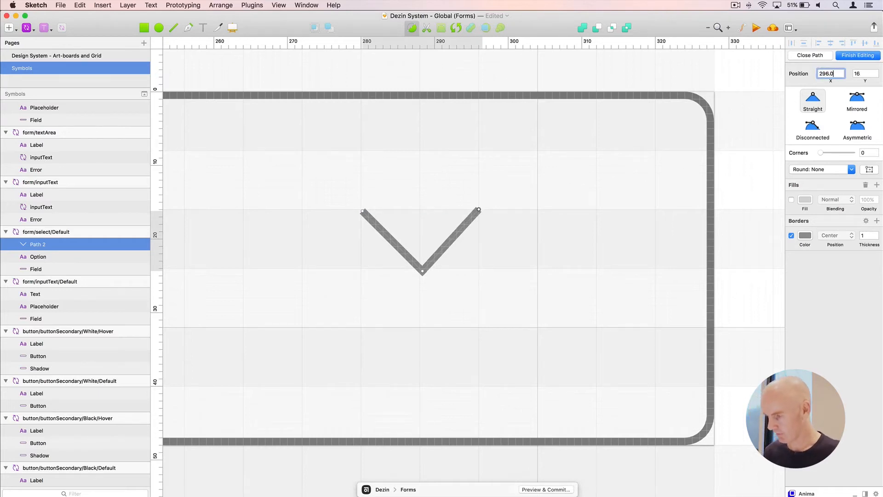
pyautogui.press('Return')
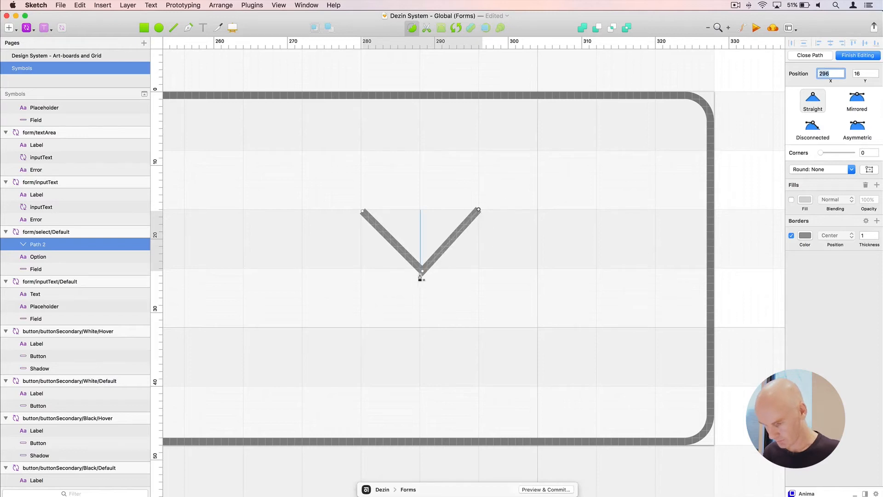
# Place the chevron's bottom vertex at X 288, Y 24
pyautogui.moveTo(423, 275); pyautogui.dragTo(421, 271)
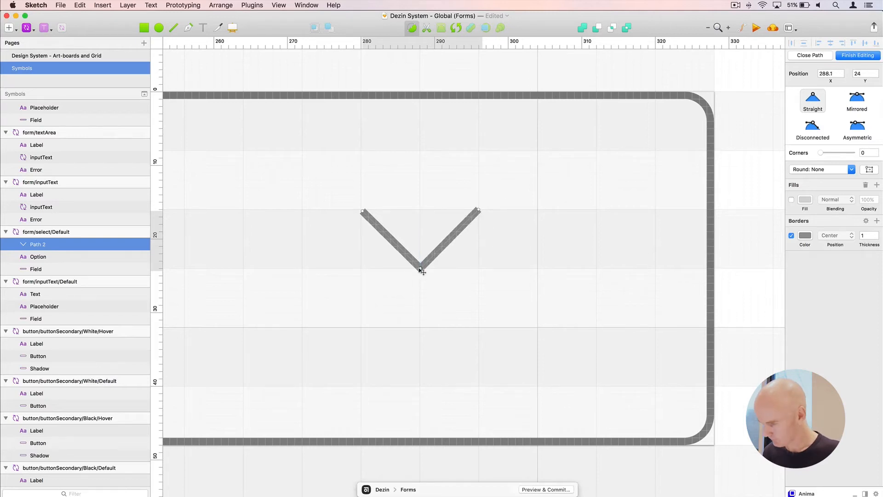
pyautogui.click(834, 70)
pyautogui.write('288')
pyautogui.press('Return')
# Place the chevron's left endpoint at X 280, Y 16 and finish editing the path
pyautogui.click(362, 211)
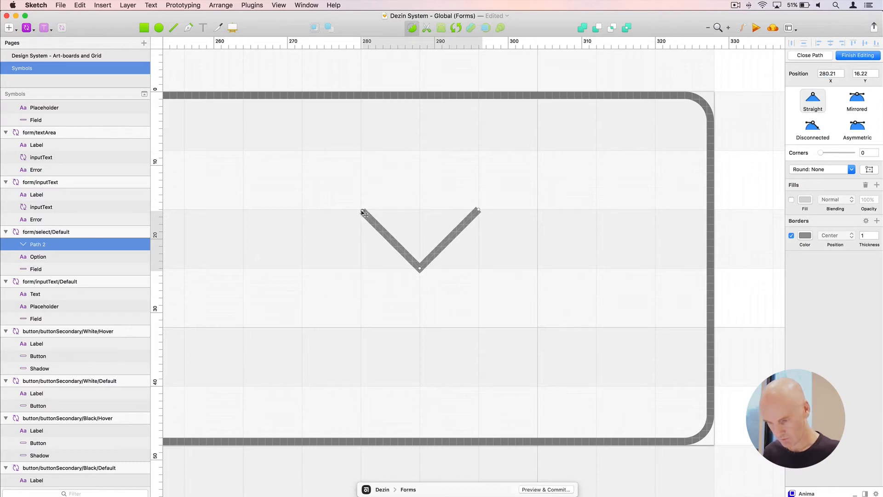
pyautogui.click(833, 74)
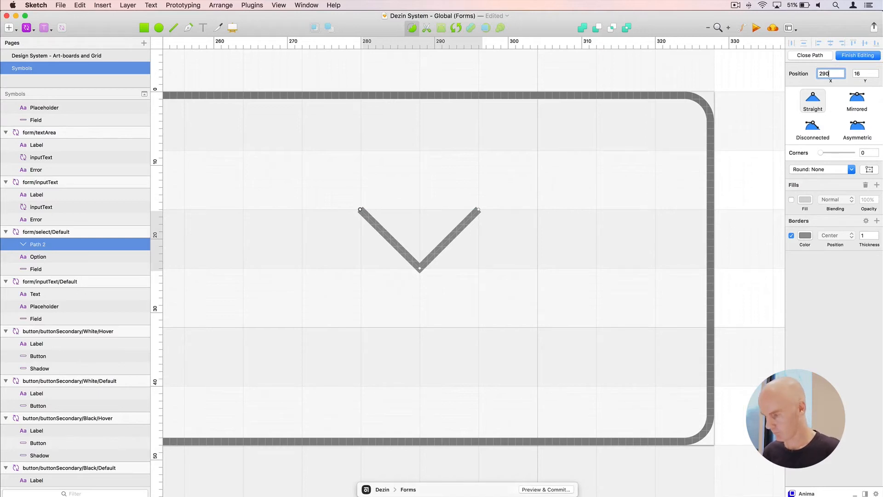
pyautogui.write('290')
pyautogui.press('Return')
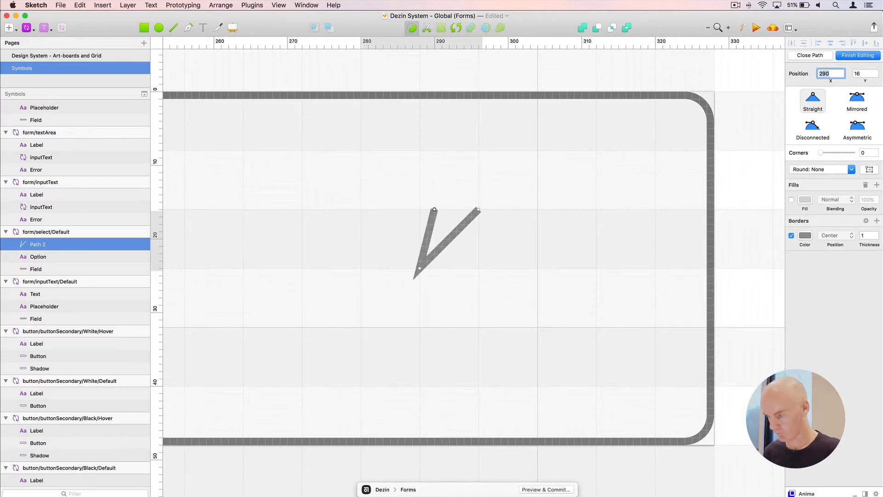
pyautogui.click(825, 73)
pyautogui.write('8')
pyautogui.press('Return')
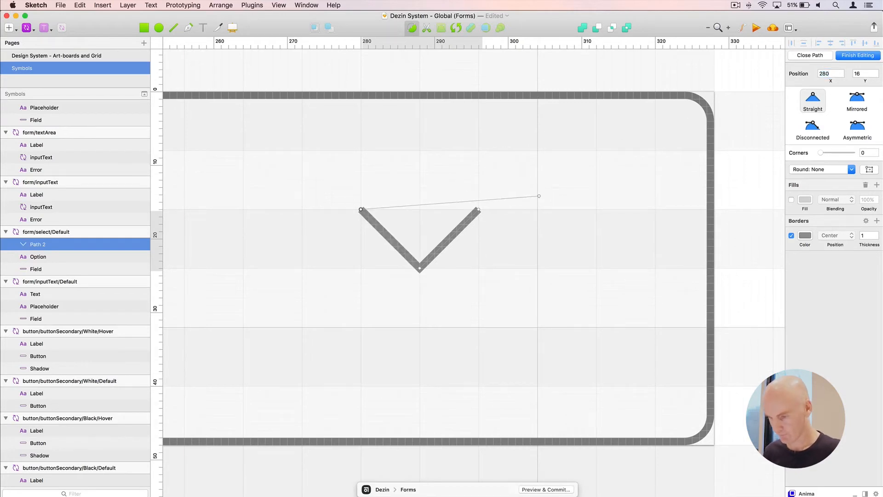
pyautogui.press('Escape')
# Apply the shape/lineBlack/1px/Center layer style to the chevron
pyautogui.click(825, 154)
pyautogui.click(825, 152)
pyautogui.click(825, 156)
pyautogui.moveTo(820, 183)
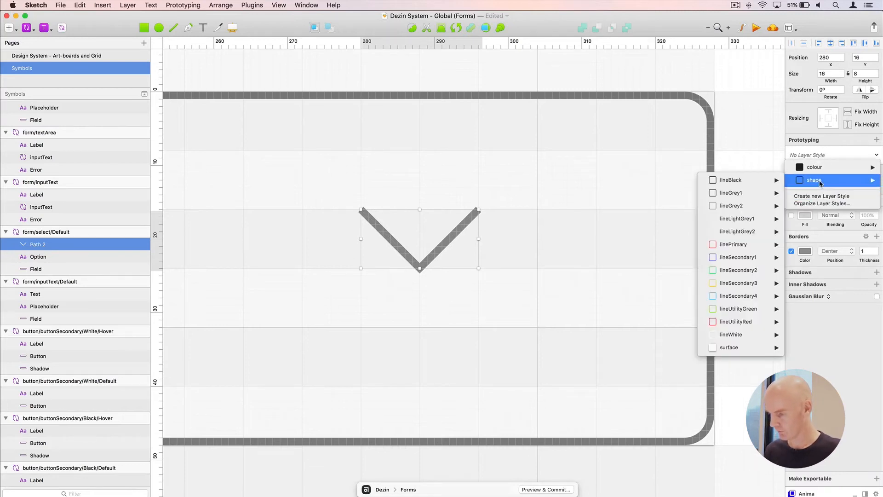
pyautogui.moveTo(756, 182)
pyautogui.moveTo(667, 180)
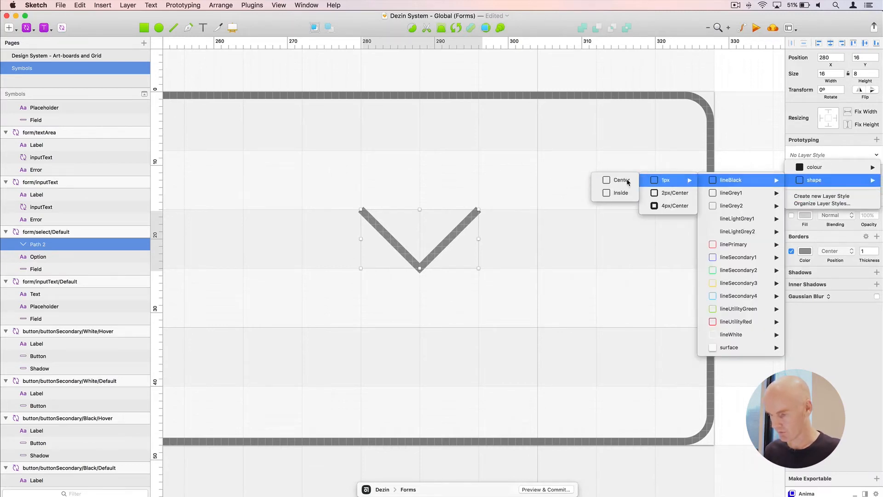
pyautogui.click(612, 179)
pyautogui.click(466, 224)
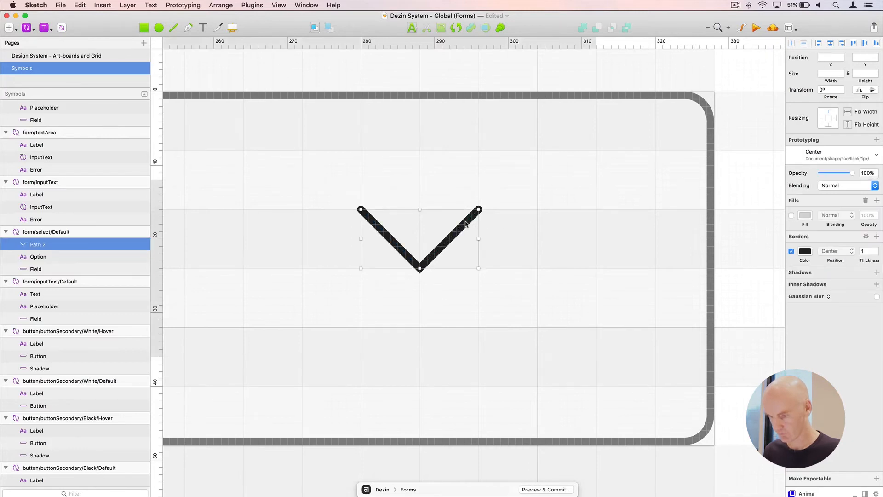
# Draw a 24 by 24 px rectangle over the chevron at X 272, Y 8 and send it behind the chevron
pyautogui.press('r')
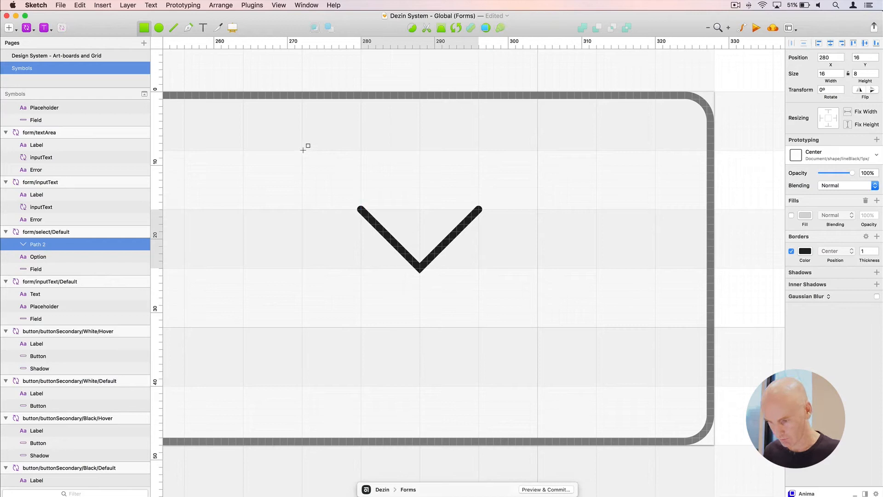
pyautogui.moveTo(302, 150); pyautogui.dragTo(479, 326)
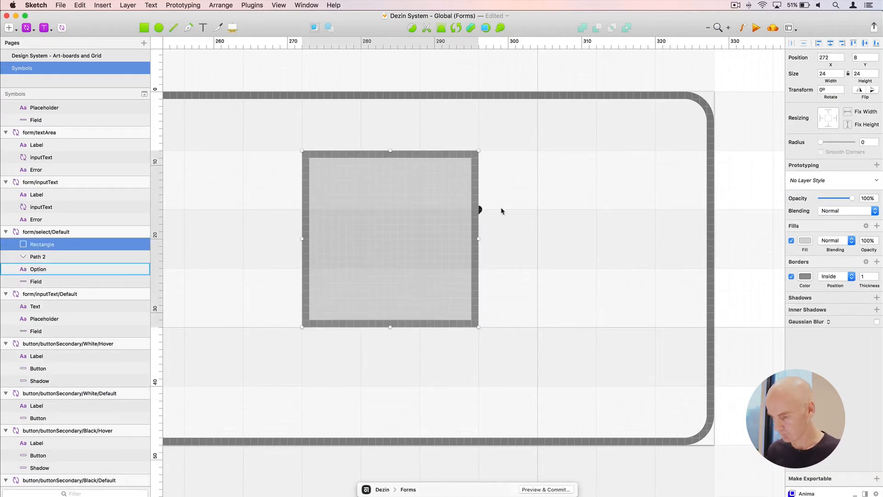
pyautogui.press('alt+super+Down')
# Centre the chevron and the 24 px square on each other horizontally
pyautogui.click(373, 222)
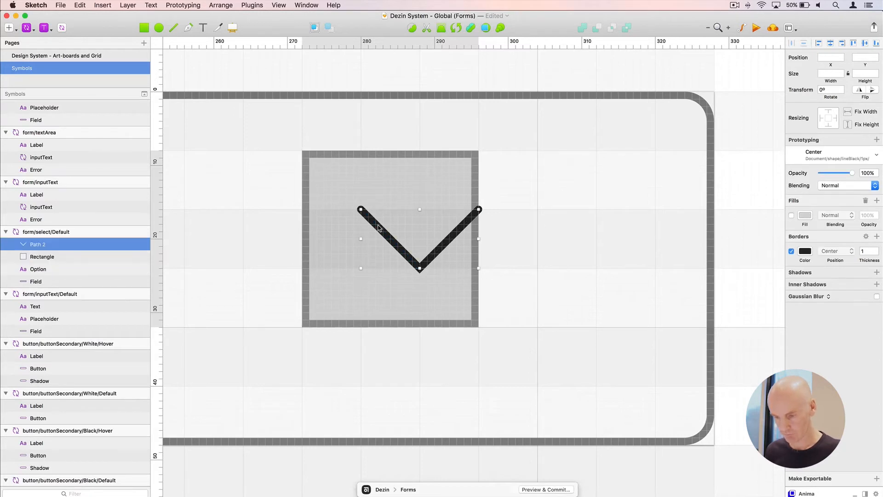
pyautogui.keyDown('shift'); pyautogui.click(394, 175); pyautogui.keyUp('shift')
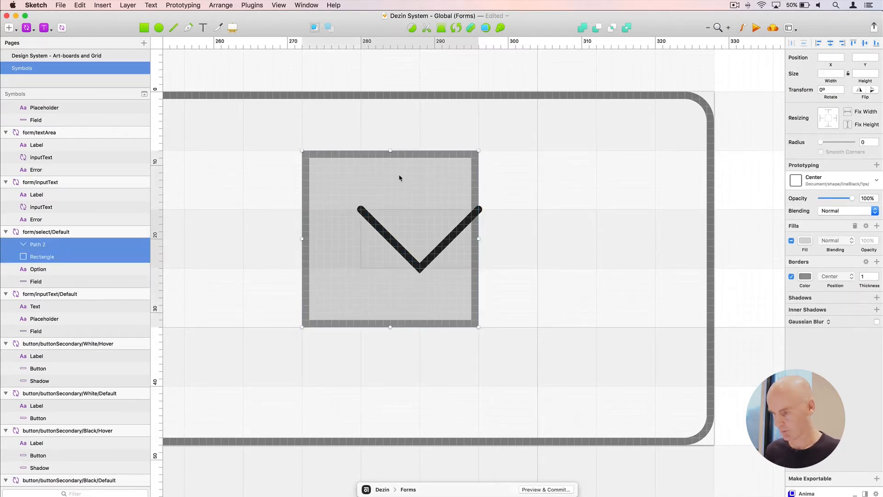
pyautogui.click(832, 44)
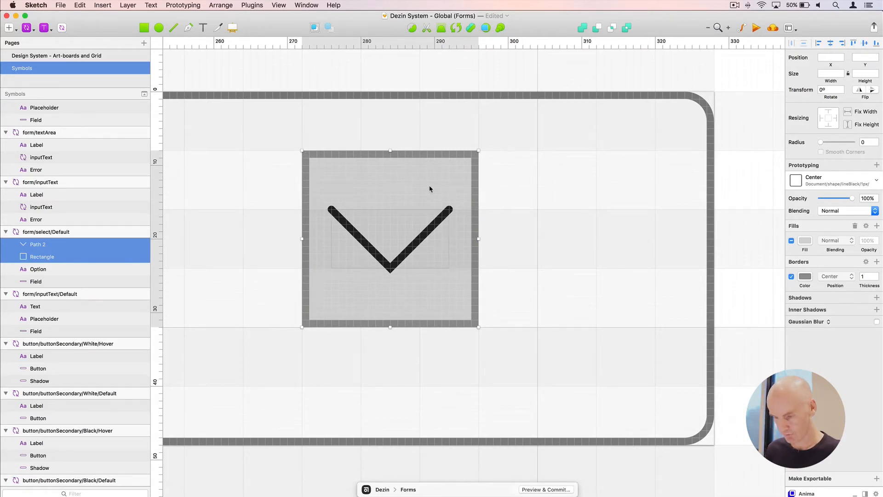
# Apply the colourWhite layer style to the square behind the chevron and set its opacity to 0%
pyautogui.click(344, 208)
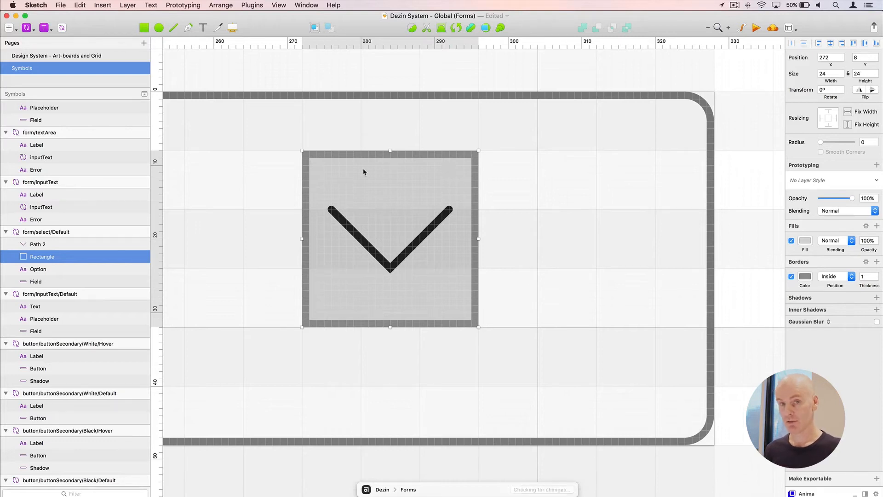
pyautogui.click(825, 184)
pyautogui.moveTo(814, 193)
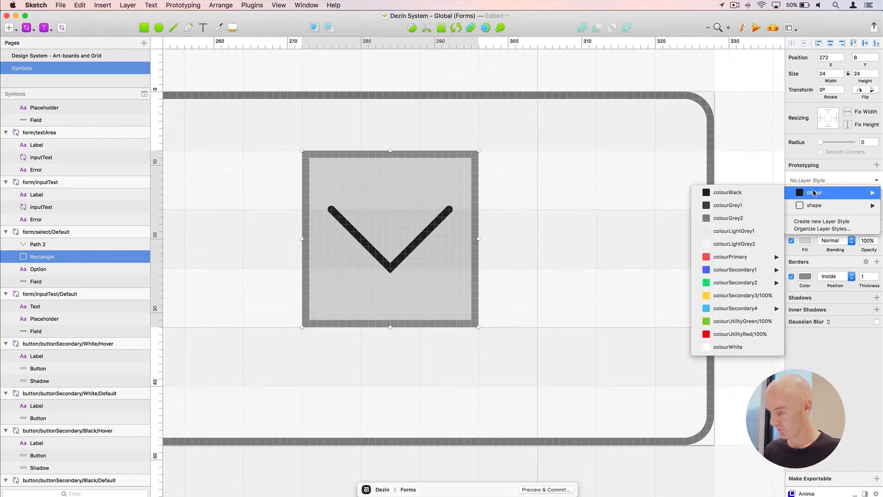
pyautogui.click(754, 347)
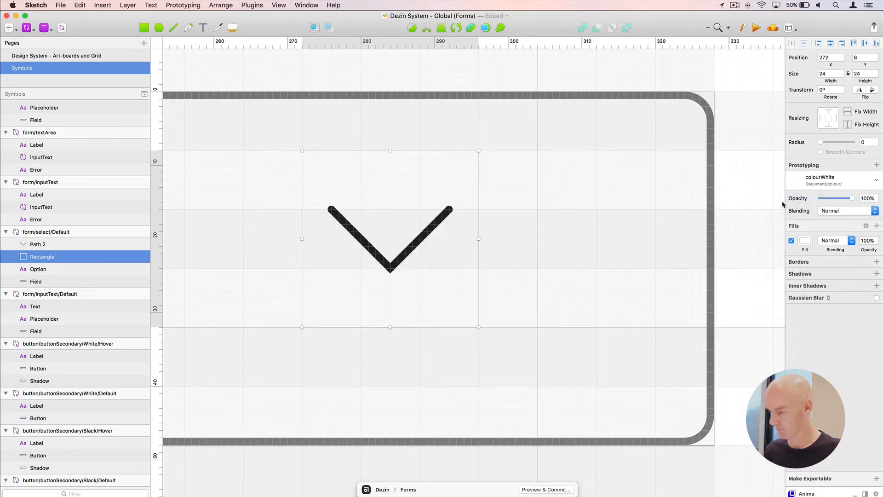
pyautogui.moveTo(850, 199); pyautogui.dragTo(816, 200)
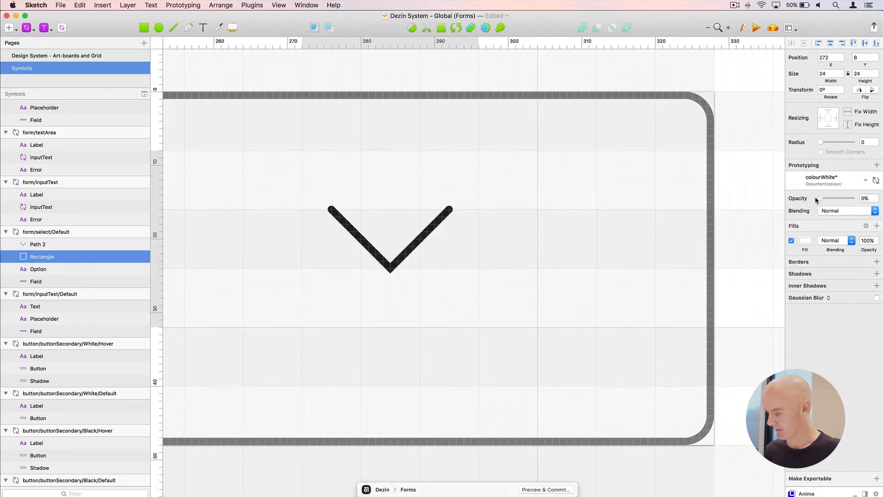
# Create a new layer style named colour/colourBoundingBox from the transparent square behind the chevron
pyautogui.click(818, 181)
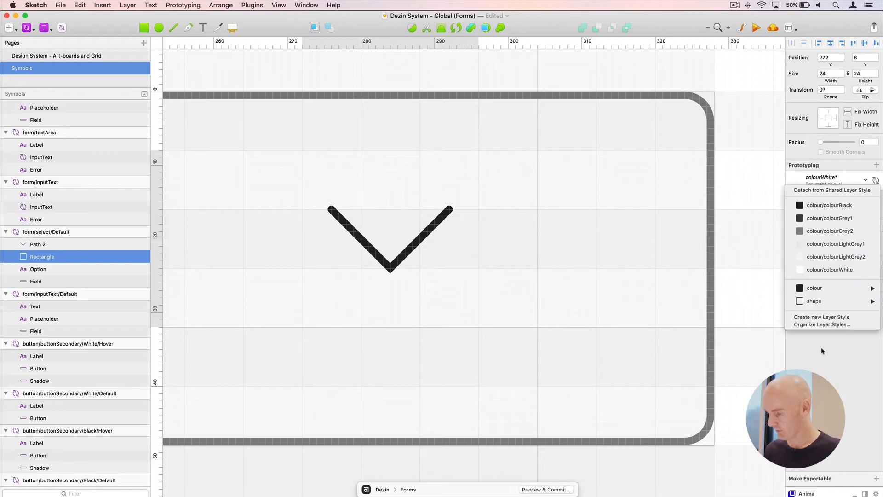
pyautogui.click(824, 317)
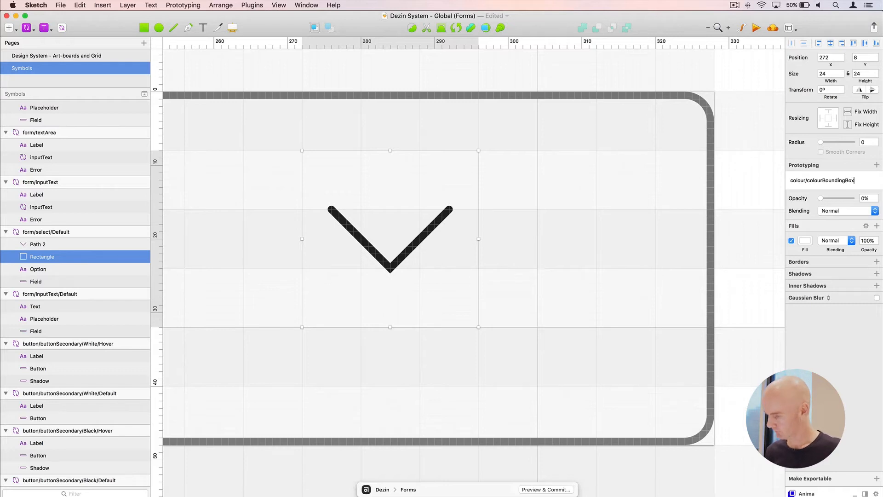
# Rename the layer style colour/colourBoundingBox as shape/surfaceBoundingBox in the layer style organiser
pyautogui.click(823, 183)
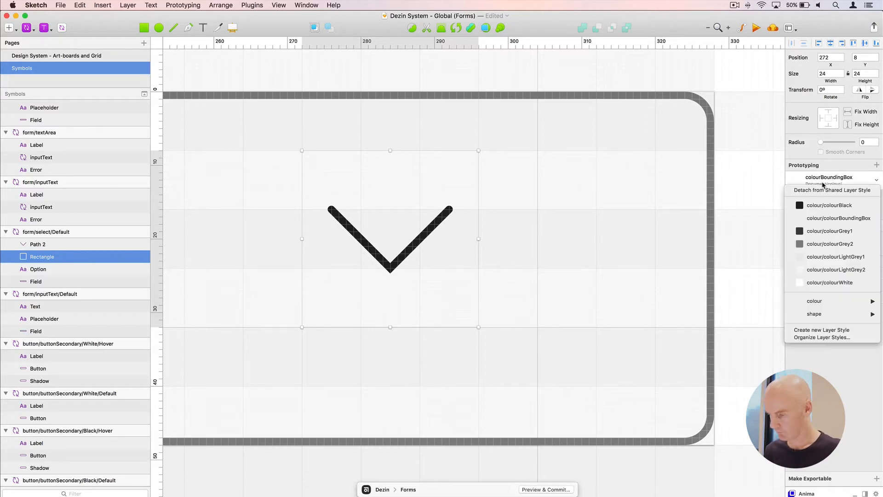
pyautogui.moveTo(826, 304)
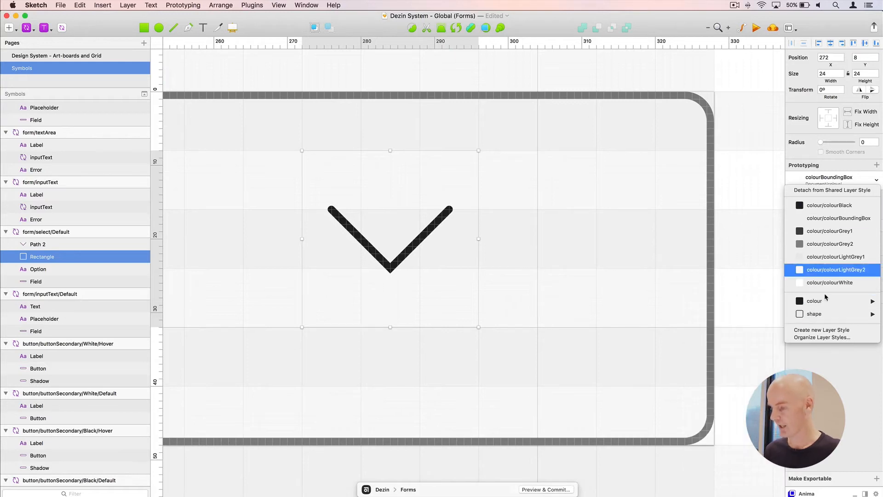
pyautogui.click(822, 337)
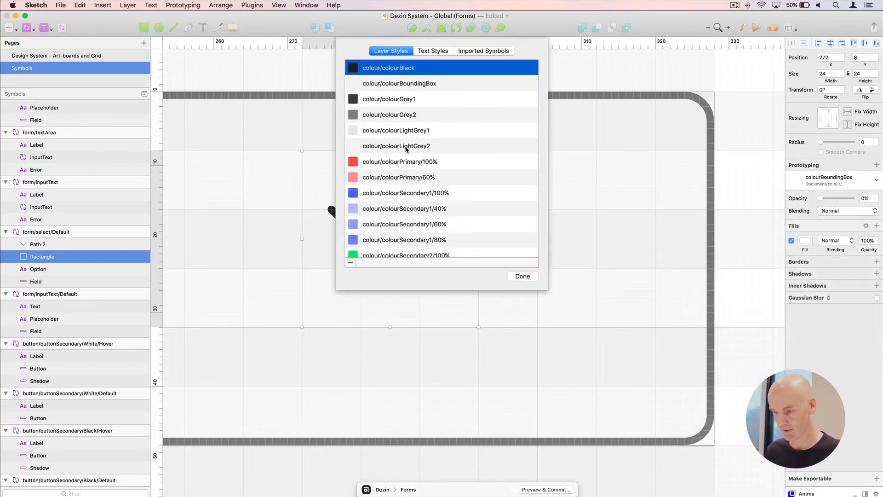
pyautogui.scroll(-5, 404, 146)
pyautogui.scroll(-2, 406, 147)
pyautogui.scroll(8, 406, 147)
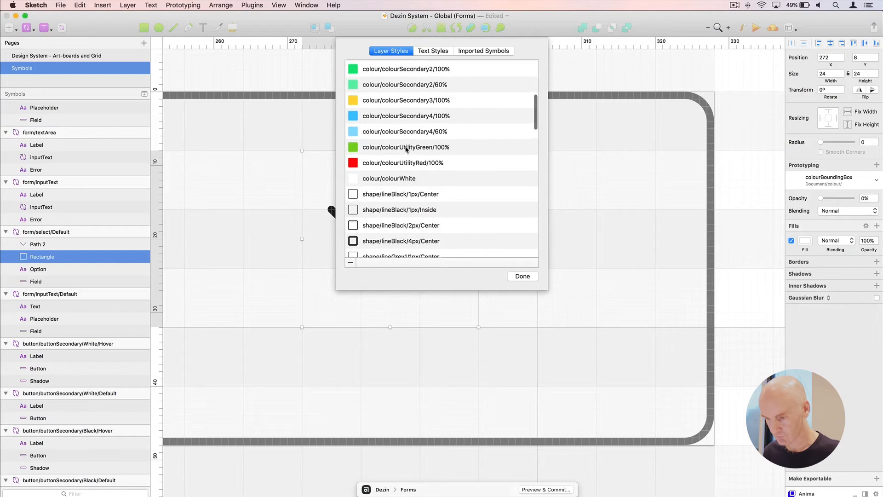
pyautogui.click(394, 85)
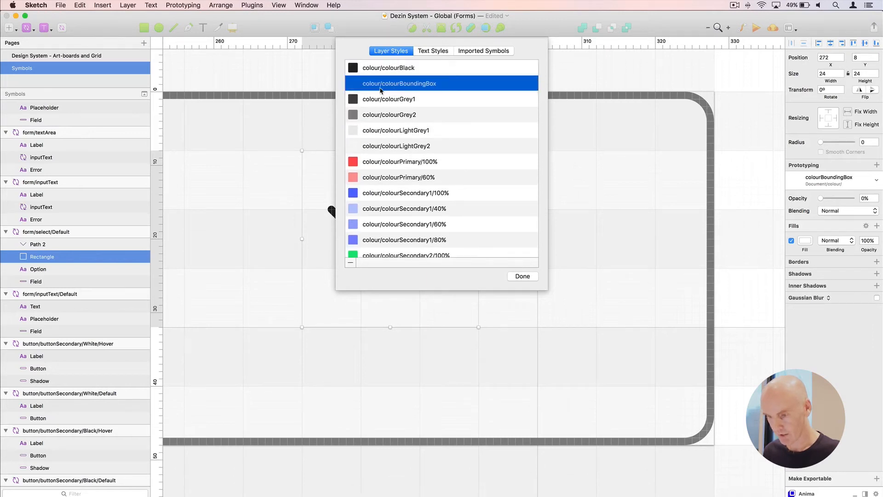
pyautogui.click(380, 83)
pyautogui.press('BackSpace')
pyautogui.press('BackSpace')
pyautogui.press('BackSpace')
pyautogui.press('BackSpace')
pyautogui.press('BackSpace')
pyautogui.press('BackSpace')
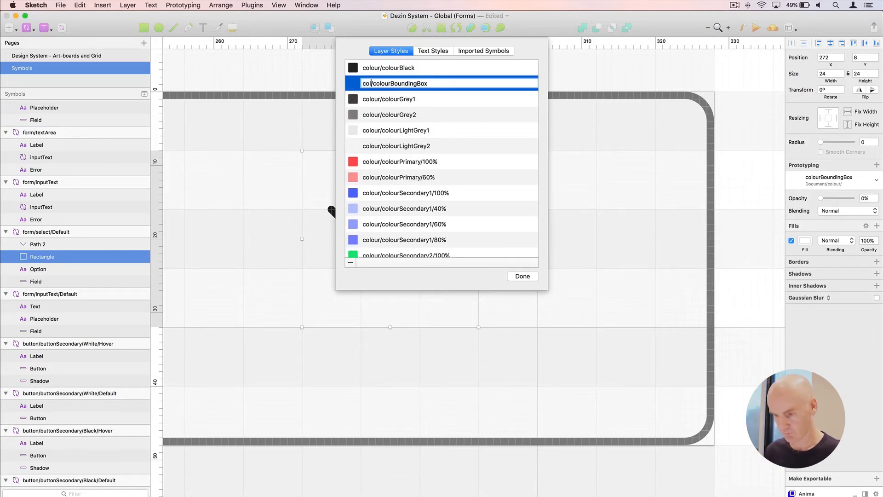
pyautogui.write('shape')
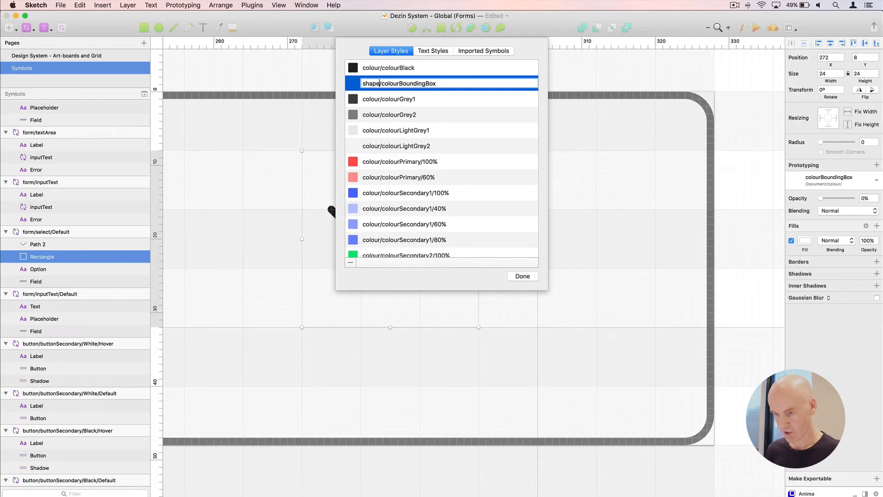
pyautogui.press('BackSpace')
pyautogui.press('BackSpace')
pyautogui.press('BackSpace')
pyautogui.press('BackSpace')
pyautogui.press('BackSpace')
pyautogui.press('BackSpace')
pyautogui.write('surface')
pyautogui.press('Return')
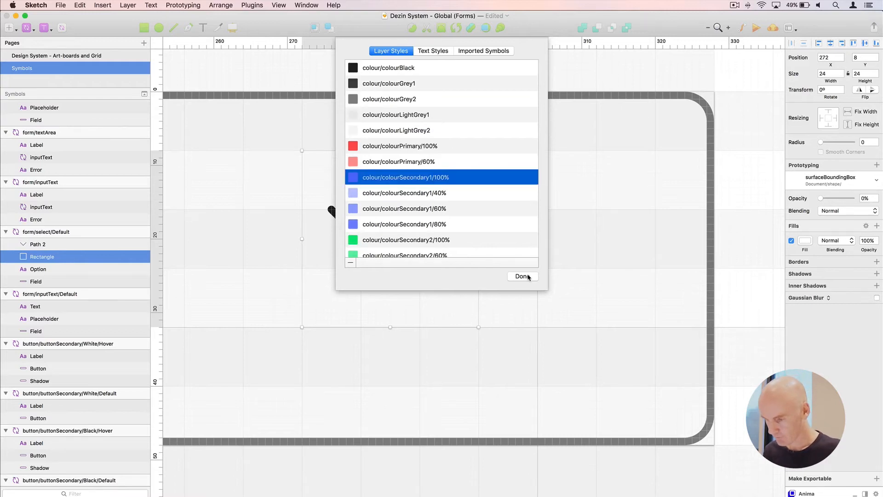
# Rename the bounding box layer style as shape/surface/BoundingBox and close the style organiser
pyautogui.scroll(-15, 444, 205)
pyautogui.scroll(-8, 442, 202)
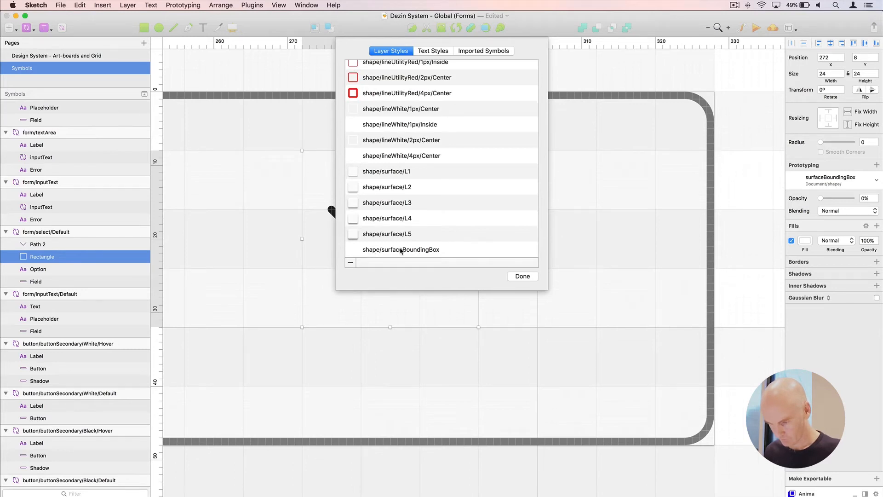
pyautogui.click(401, 249)
pyautogui.click(400, 249)
pyautogui.write('/')
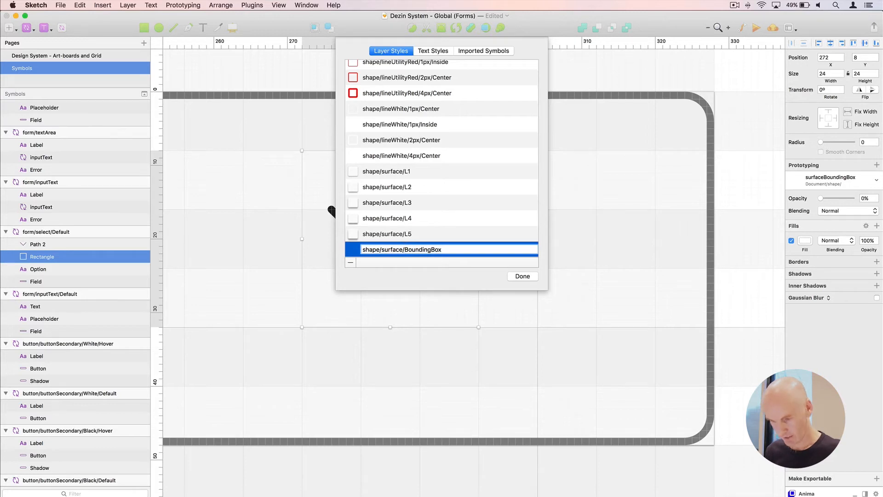
pyautogui.press('Return')
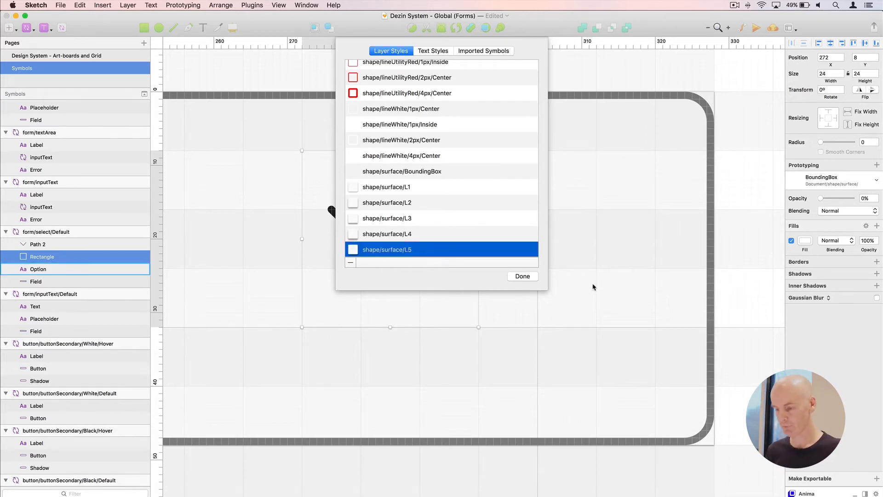
pyautogui.press('Return')
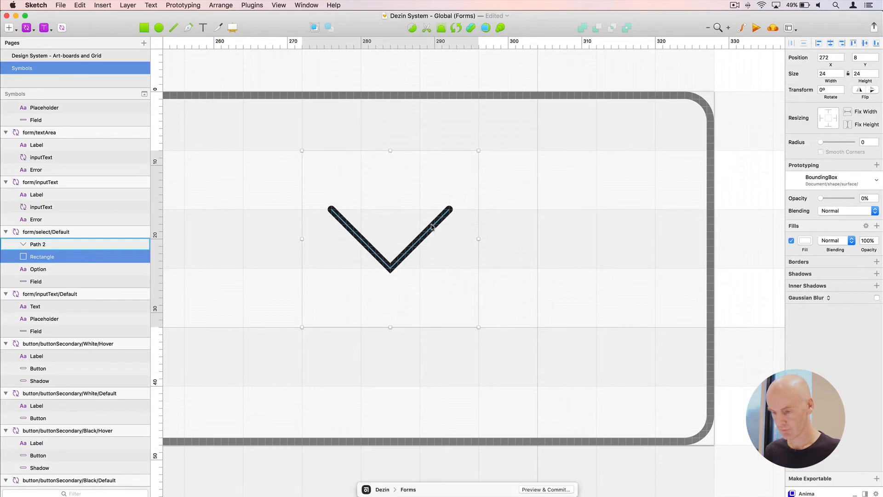
# Group the chevron path with its bounding rectangle and name the group icon/24/iconArrowD/Black
pyautogui.click(40, 243)
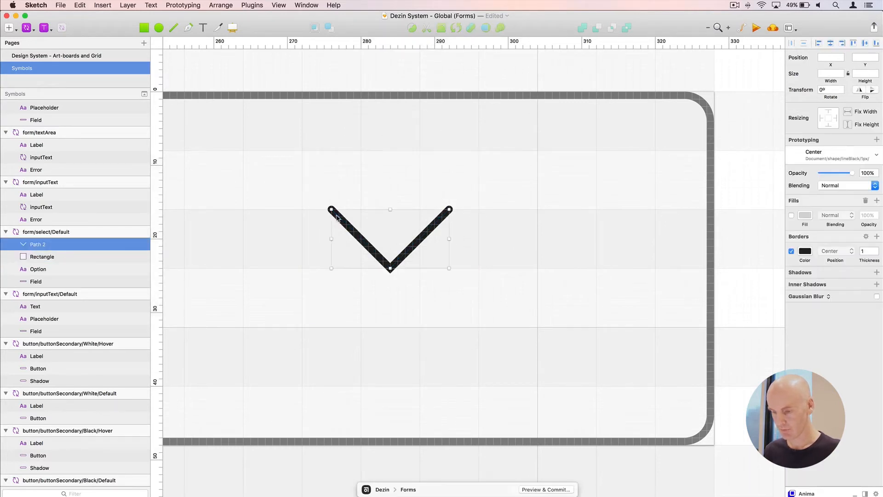
pyautogui.click(41, 257)
pyautogui.keyDown('shift'); pyautogui.click(41, 246); pyautogui.keyUp('shift')
pyautogui.press('super+g')
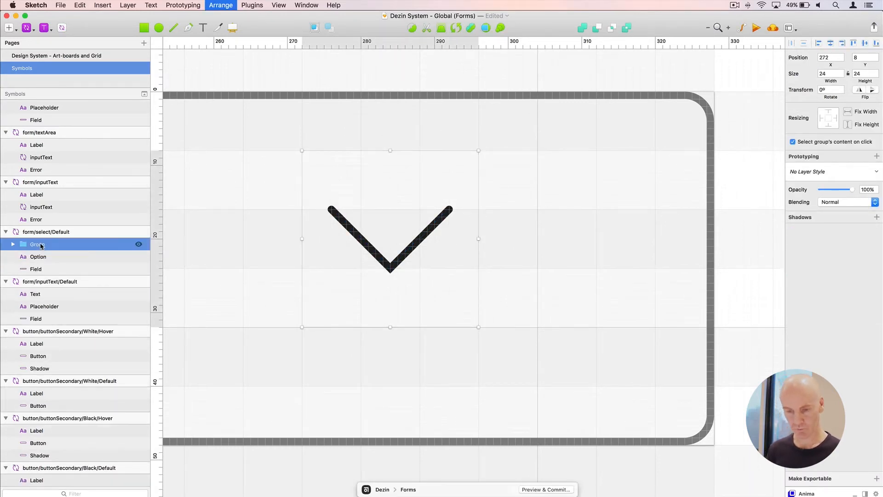
pyautogui.doubleClick(89, 243)
pyautogui.write('icon/24/iconArrowD/Black')
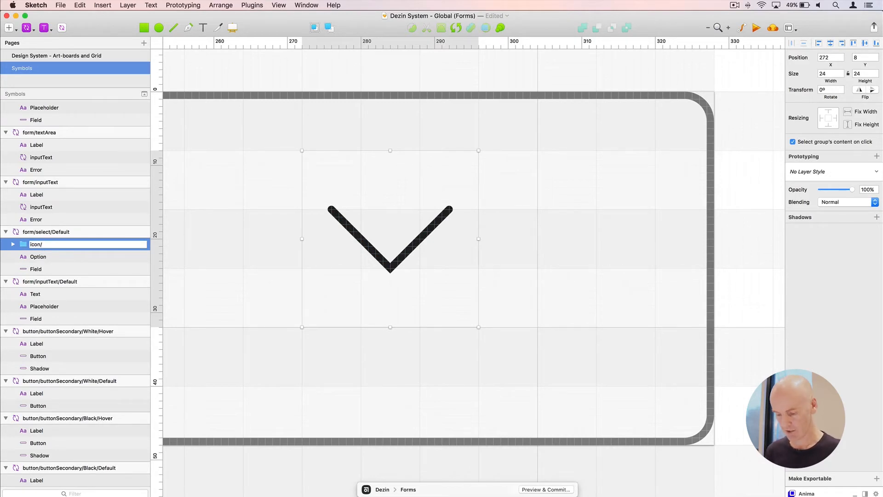
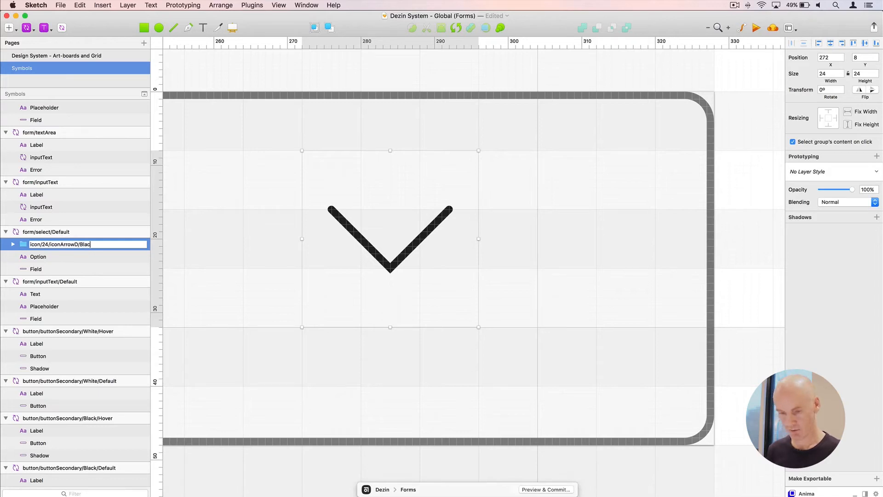
pyautogui.press('Return')
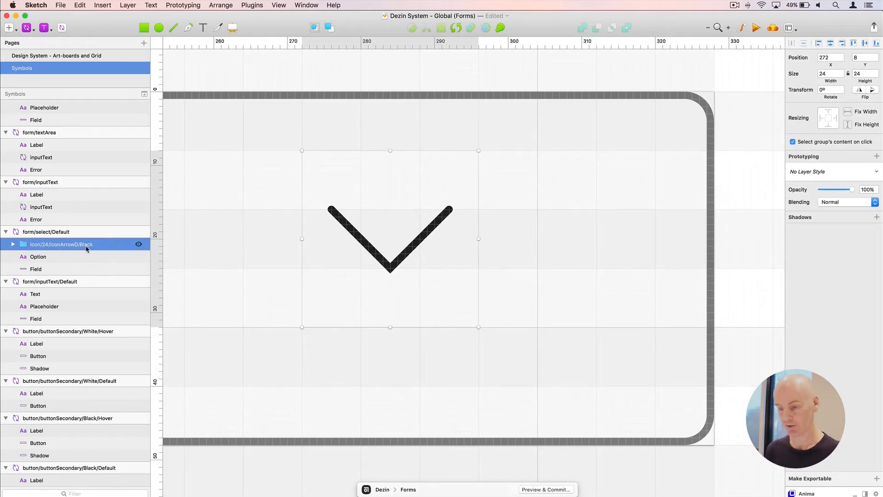
# Create a new symbol from the chevron group, keeping the name icon/24/iconArrowD/Black
pyautogui.click(441, 226)
pyautogui.click(439, 226)
pyautogui.click(87, 244)
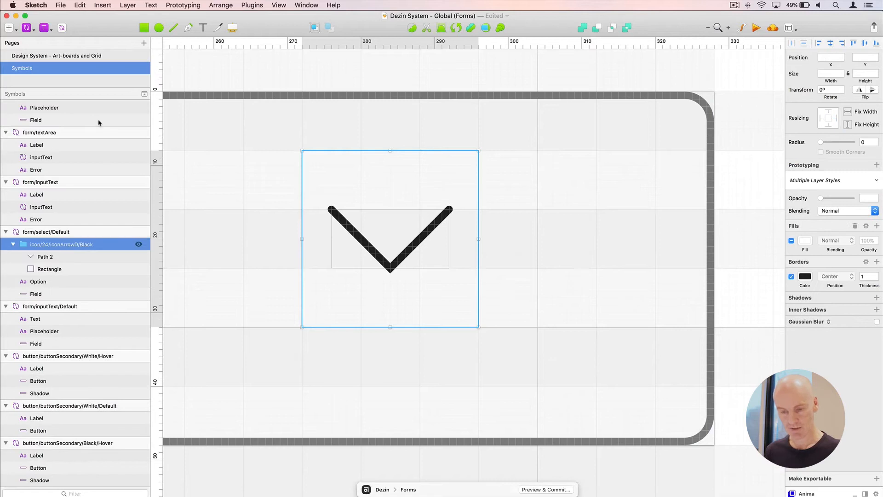
pyautogui.click(61, 28)
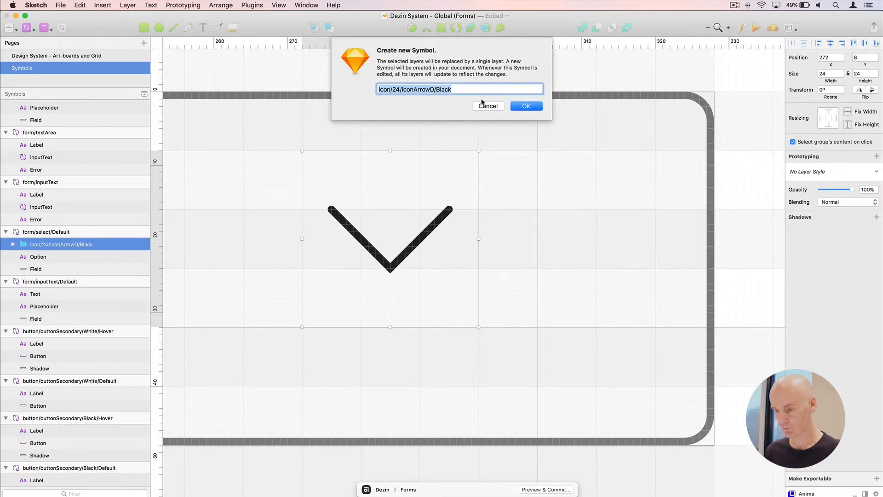
pyautogui.click(532, 106)
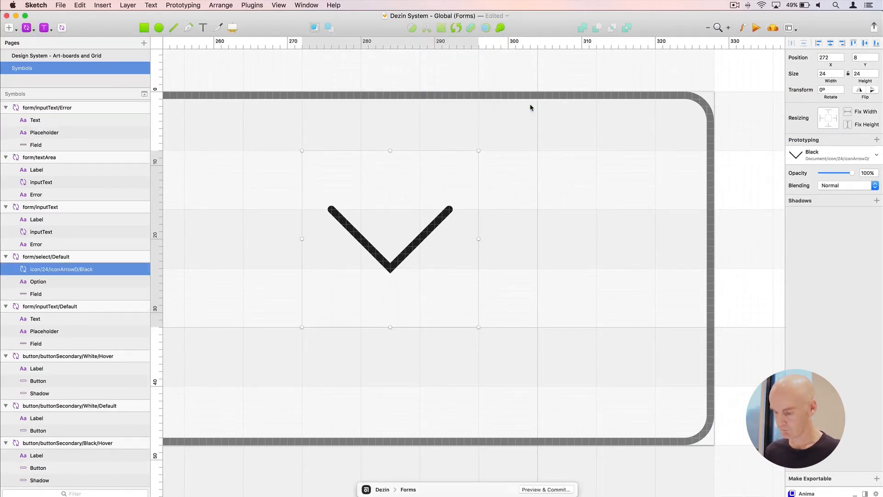
# Examine the Symbols page to see where the master of the new chevron icon symbol is placed
pyautogui.press('super+0')
pyautogui.press('super+minus')
pyautogui.press('super+minus')
pyautogui.press('super+minus')
pyautogui.press('super+minus')
pyautogui.press('super+minus')
pyautogui.press('super+minus')
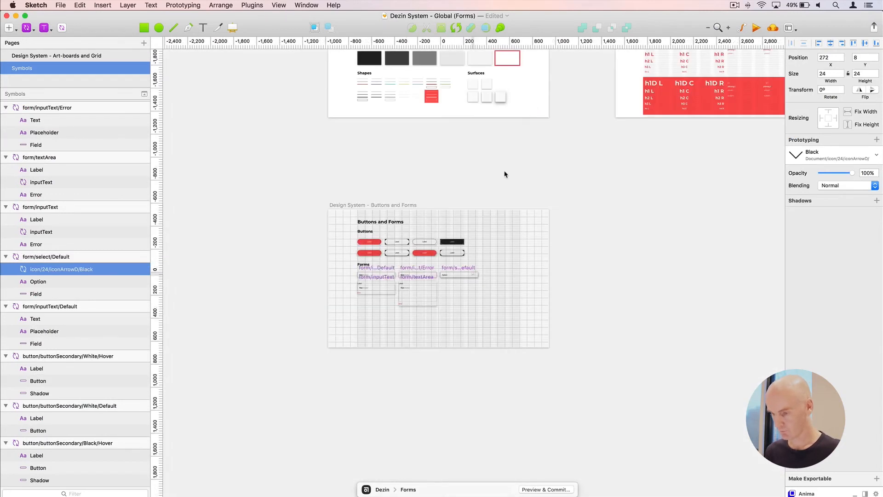
pyautogui.click(505, 174)
pyautogui.hscroll(20, 672, 167)
pyautogui.scroll(5, 672, 166)
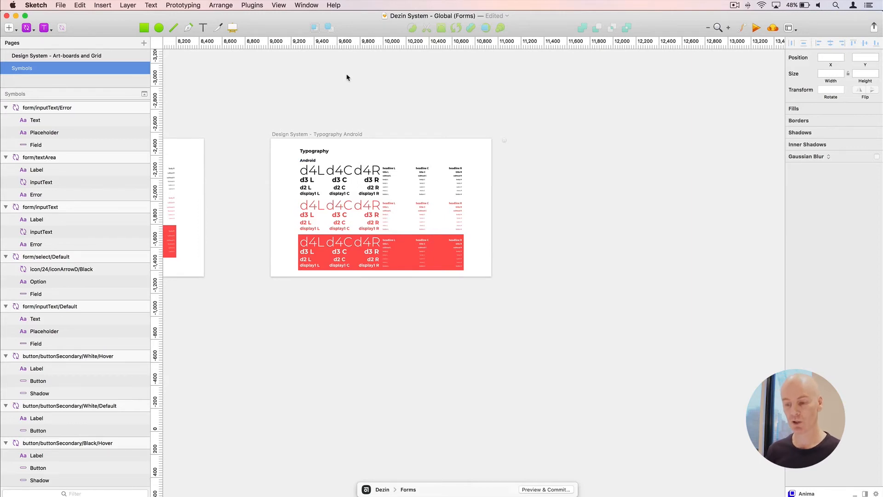
pyautogui.hscroll(-20, 537, 192)
pyautogui.scroll(-8, 537, 192)
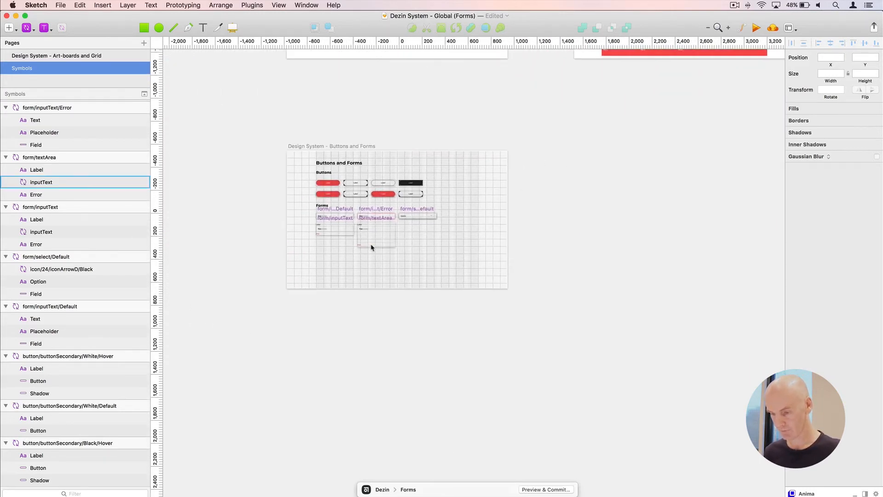
# Move the chevron icon inside the form/select/Default symbol to X 288, Y 12
pyautogui.click(432, 216)
pyautogui.press('super+2')
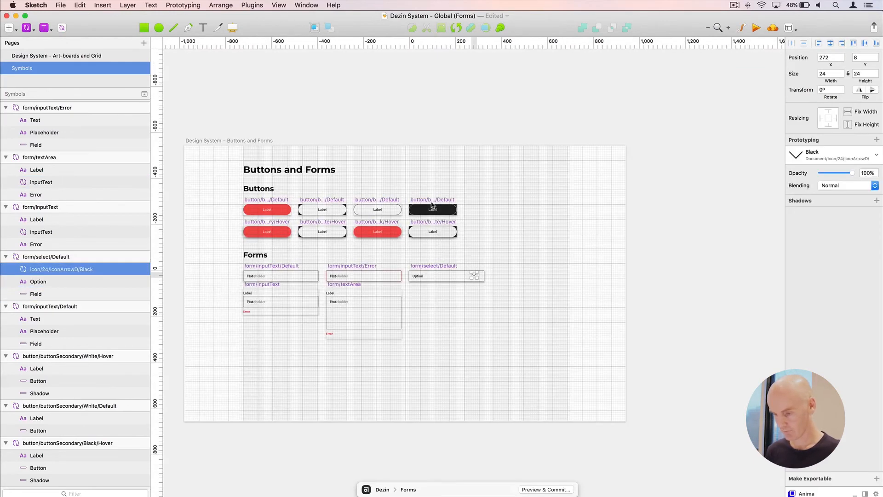
pyautogui.hscroll(5, 481, 205)
pyautogui.scroll(-3, 481, 205)
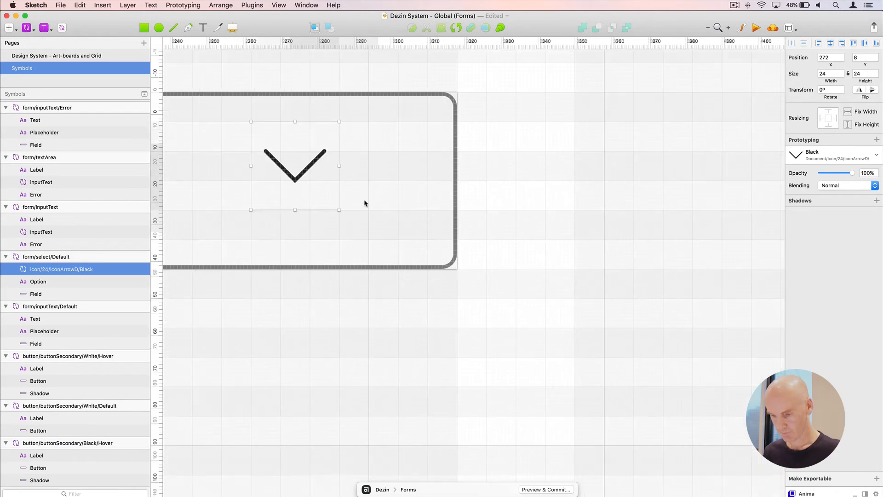
pyautogui.moveTo(305, 164); pyautogui.dragTo(366, 179)
# Place the chevron icon layer beneath the Option text in the form/select/Default layer order
pyautogui.press('super+minus')
pyautogui.press('super+minus')
pyautogui.moveTo(57, 269); pyautogui.dragTo(58, 288)
# Narrow the Option text box to a width of 264 px so it ends before the chevron icon
pyautogui.click(312, 210)
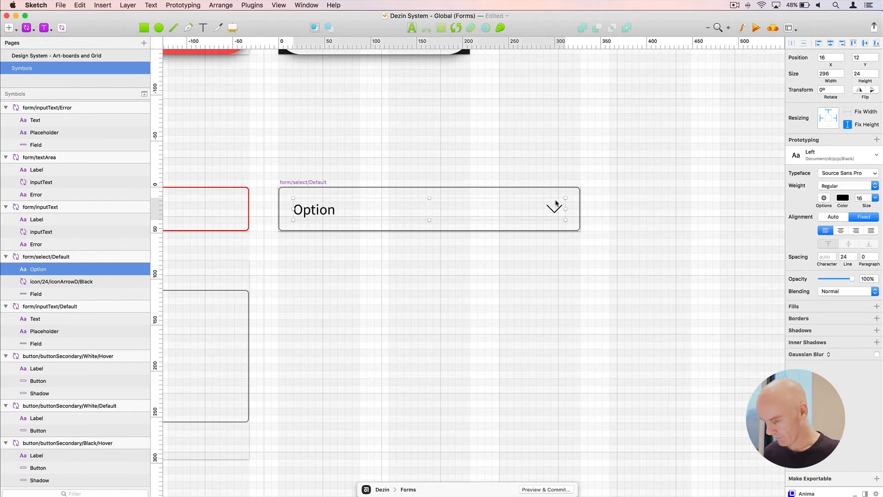
pyautogui.press('super+plus')
pyautogui.moveTo(746, 274); pyautogui.dragTo(688, 279)
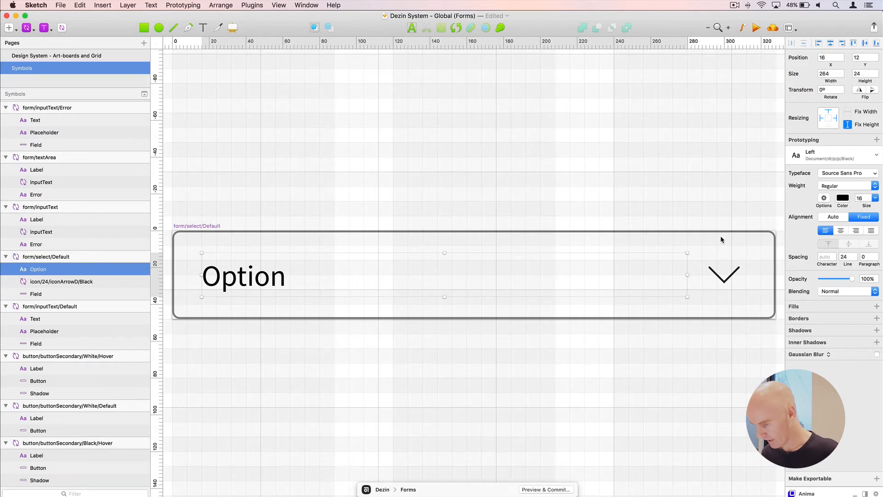
# Set the chevron icon's resizing to be pinned to the right edge with fixed width and fixed height
pyautogui.click(721, 274)
pyautogui.moveTo(708, 211); pyautogui.dragTo(605, 200)
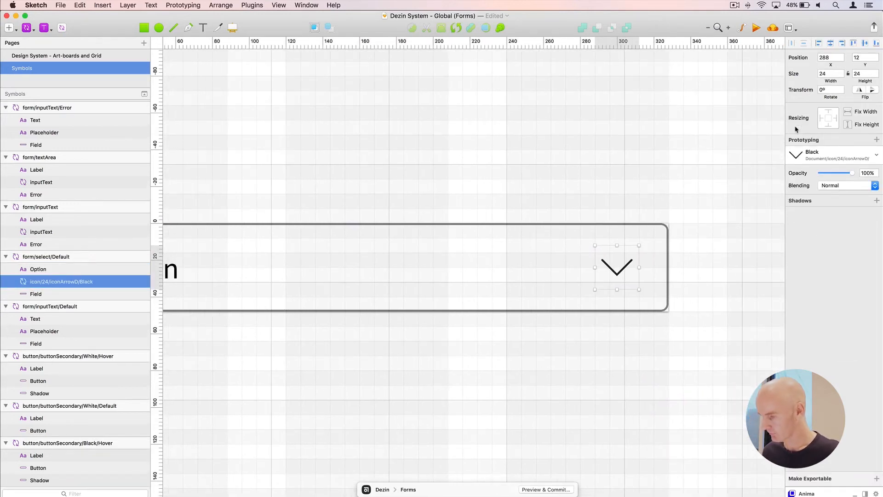
pyautogui.click(848, 112)
pyautogui.click(848, 125)
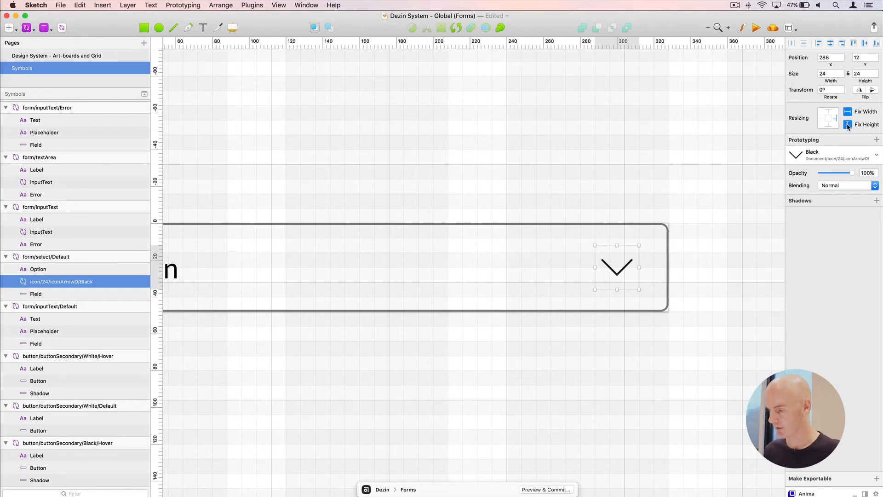
# Test the resizing behaviour of the form/select/Default symbol by narrowing it, and undo the width change
pyautogui.click(401, 186)
pyautogui.press('super+minus')
pyautogui.scroll(-2, 395, 180)
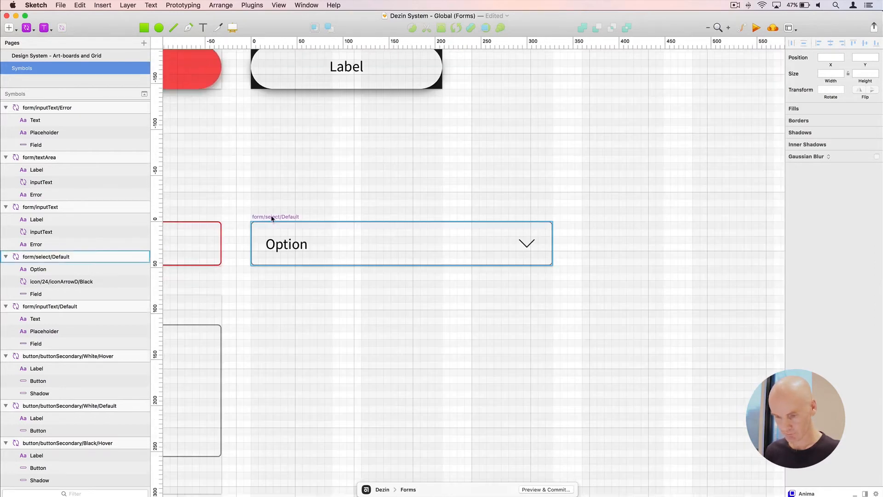
pyautogui.click(272, 219)
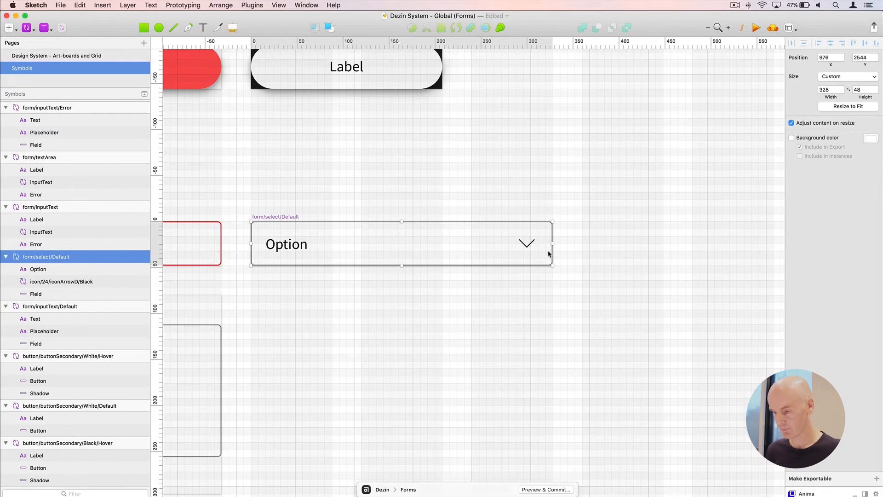
pyautogui.moveTo(551, 242); pyautogui.dragTo(458, 243)
pyautogui.press('super+z')
pyautogui.click(538, 176)
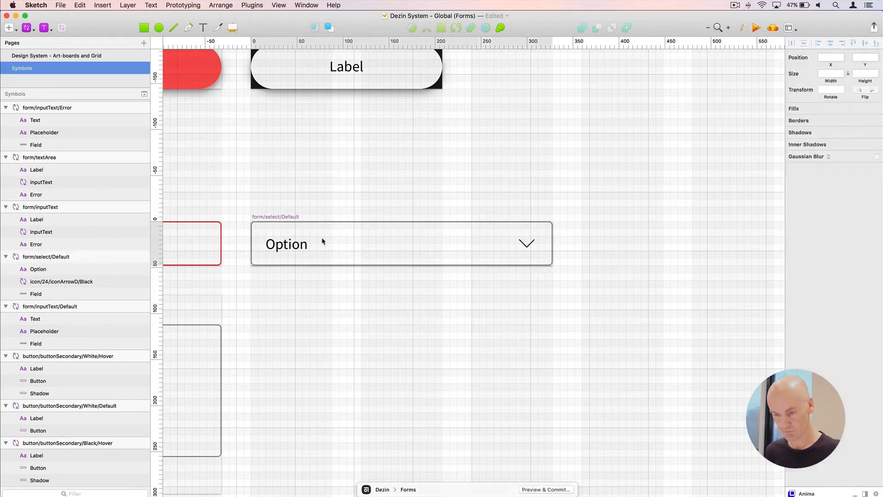
# Open the source symbol of the chevron icon in form/select/Default and duplicate it
pyautogui.click(284, 219)
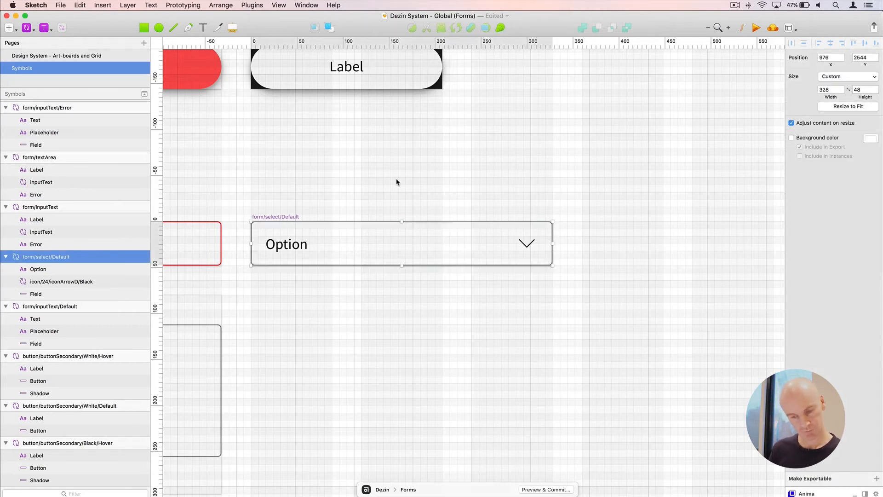
pyautogui.doubleClick(527, 243)
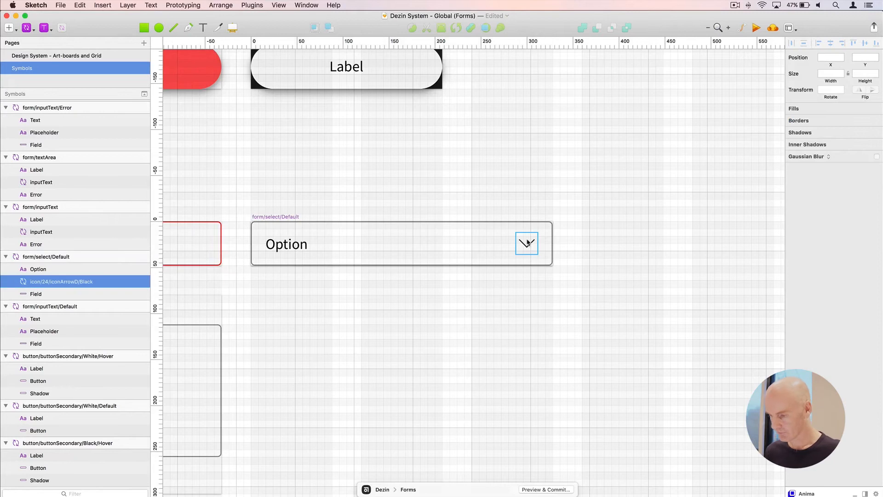
pyautogui.doubleClick(527, 243)
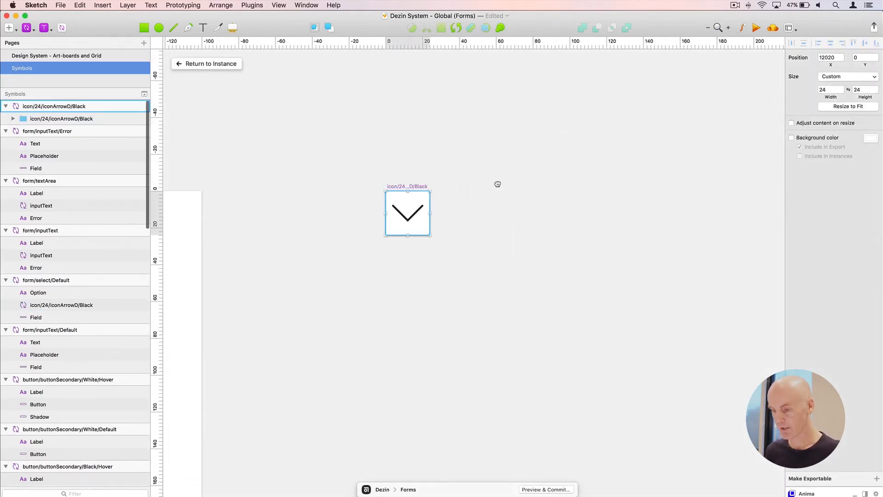
pyautogui.press('super+d')
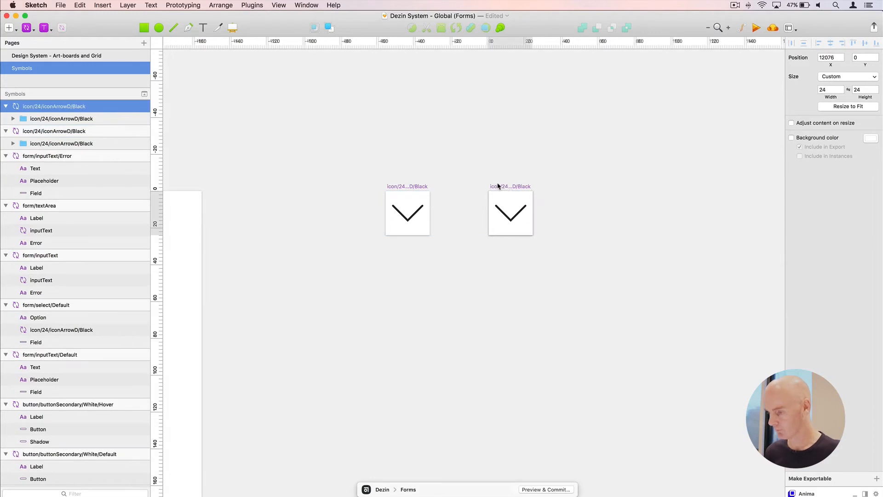
# Rename the duplicated chevron symbol to icon/24/iconArrowU/Black
pyautogui.click(498, 186)
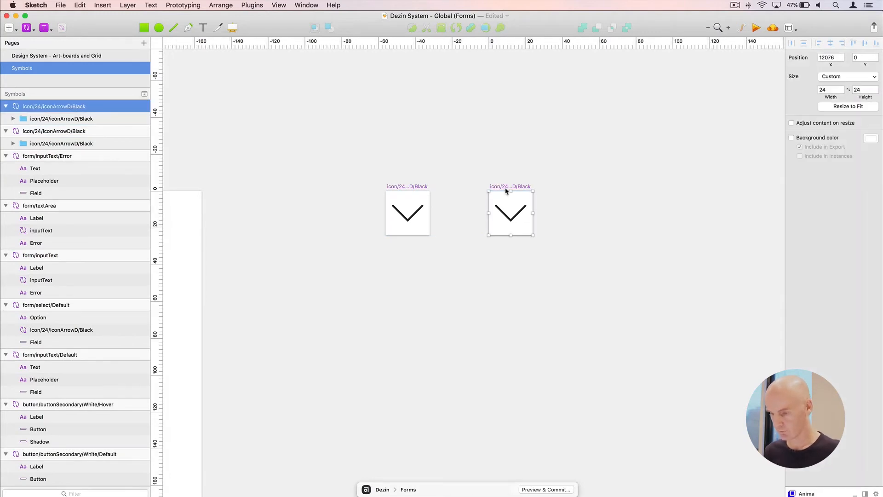
pyautogui.doubleClick(63, 106)
pyautogui.click(69, 102)
pyautogui.press('BackSpace')
pyautogui.write('U')
pyautogui.press('Return')
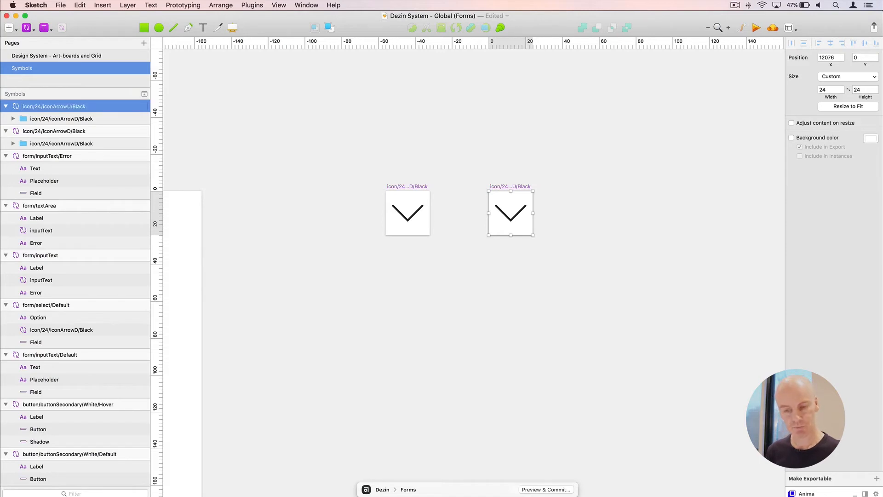
# Move Path 2 and Rectangle out of their nested group to the top level of icon/24/iconArrowU/Black
pyautogui.click(42, 120)
pyautogui.click(12, 118)
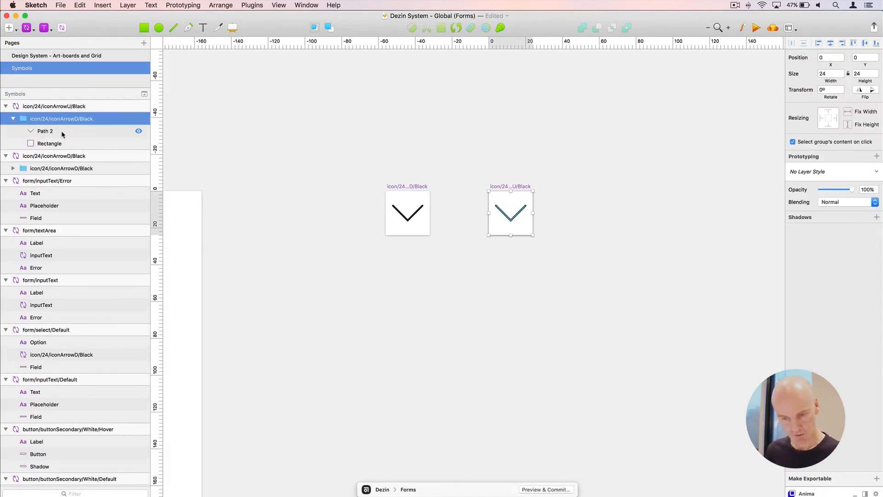
pyautogui.click(52, 131)
pyautogui.keyDown('shift'); pyautogui.click(43, 142); pyautogui.keyUp('shift')
pyautogui.moveTo(46, 133); pyautogui.dragTo(50, 113)
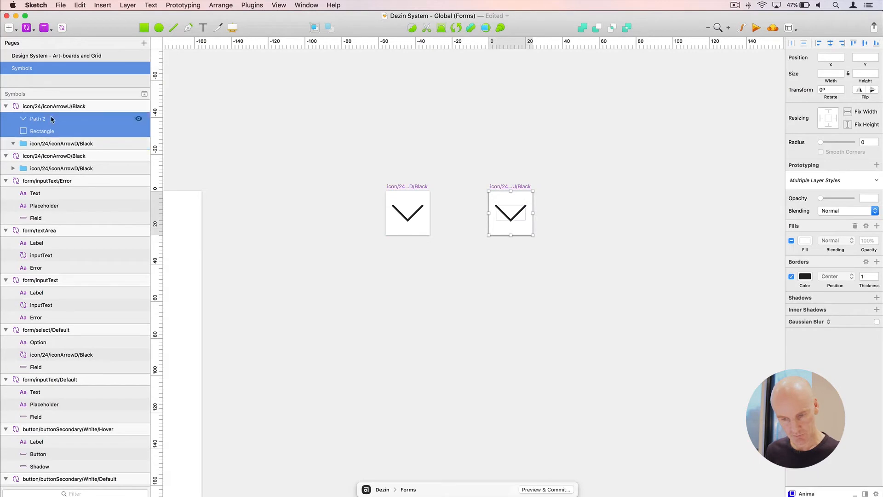
# Move Path 2 and Rectangle out of their nested group to the top level of icon/24/iconArrowD/Black
pyautogui.click(13, 168)
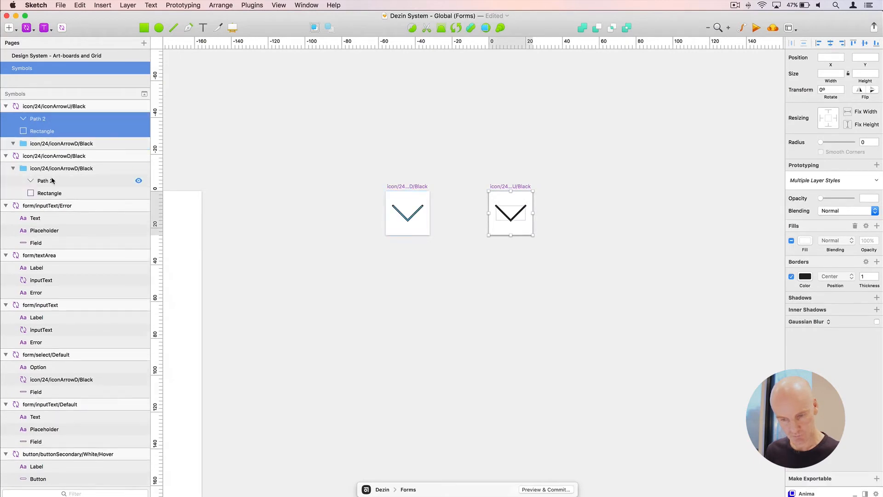
pyautogui.click(51, 181)
pyautogui.keyDown('shift'); pyautogui.click(49, 191); pyautogui.keyUp('shift')
pyautogui.moveTo(50, 177); pyautogui.dragTo(53, 169)
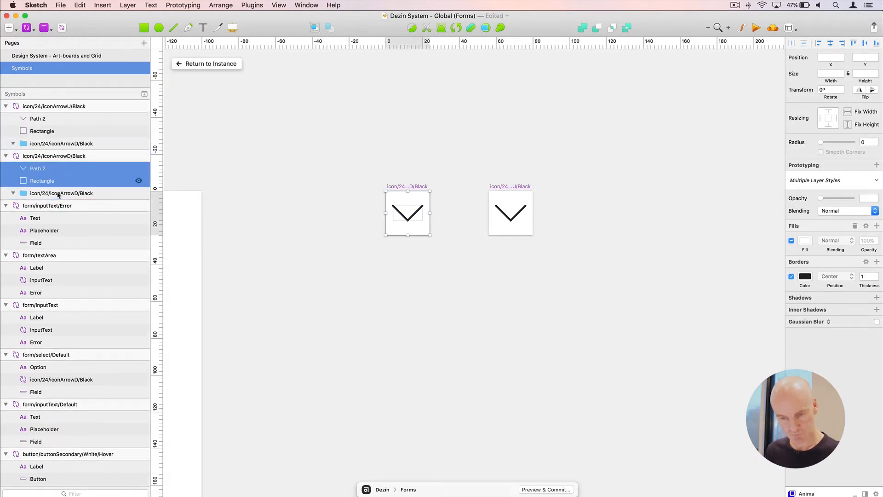
# Delete the emptied icon/24/iconArrowD/Black groups from both arrow icon symbols
pyautogui.click(56, 196)
pyautogui.press('Delete')
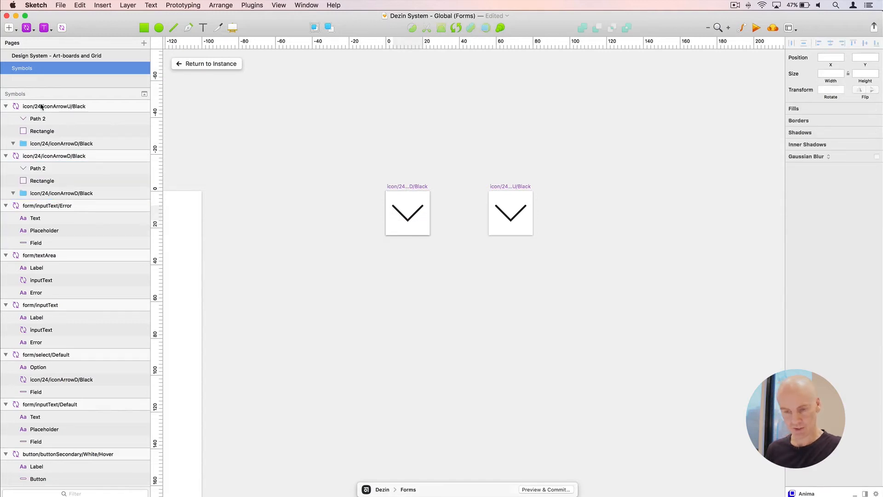
pyautogui.click(53, 143)
pyautogui.press('Delete')
# Rename the Rectangle layer in both arrow icon symbols to boundingBox
pyautogui.click(53, 133)
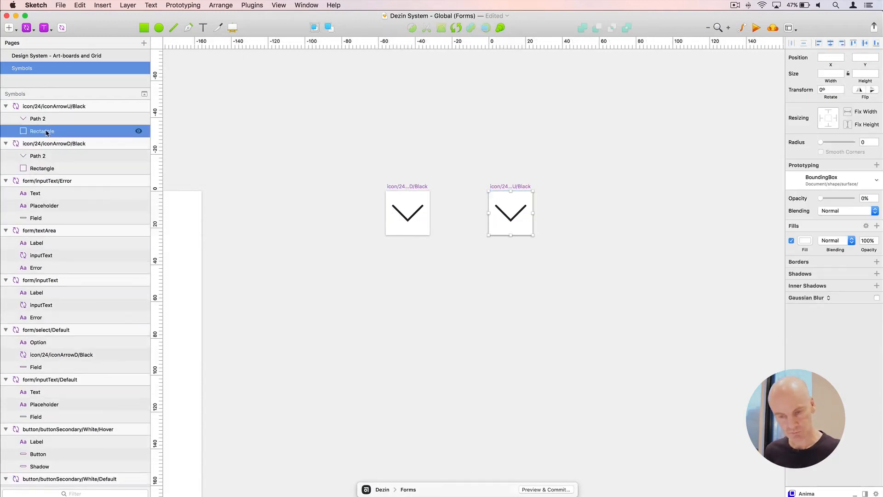
pyautogui.doubleClick(46, 133)
pyautogui.write('boundingBox')
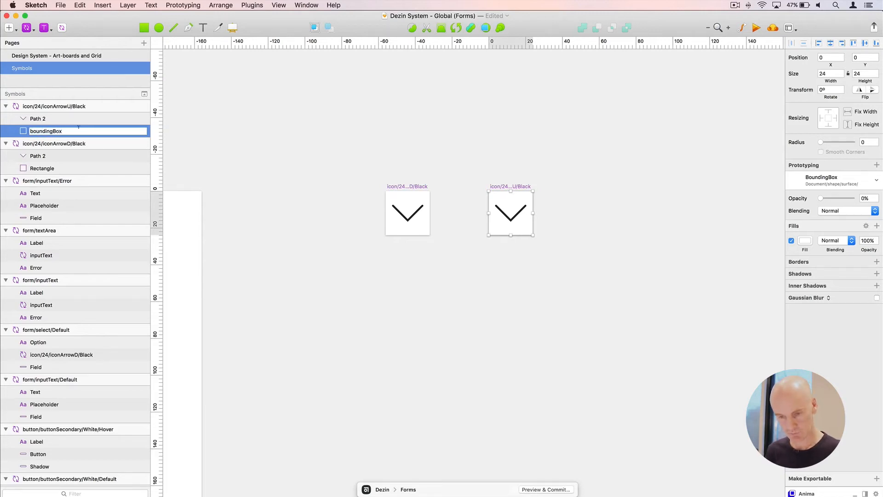
pyautogui.moveTo(79, 127); pyautogui.dragTo(8, 128)
pyautogui.press('super+c')
pyautogui.click(60, 169)
pyautogui.doubleClick(58, 168)
pyautogui.press('super+v')
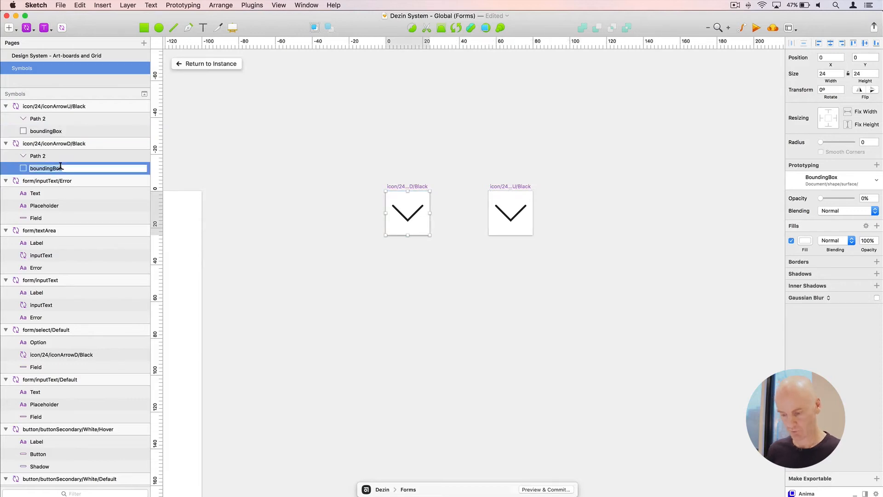
pyautogui.press('Return')
pyautogui.click(336, 145)
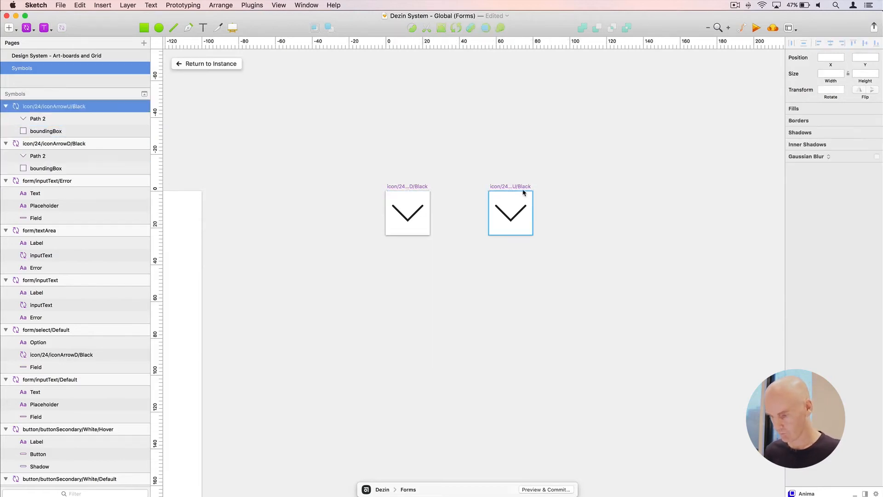
# Flip Path 2 in icon/24/iconArrowU/Black vertically so the chevron points up
pyautogui.click(513, 212)
pyautogui.click(506, 216)
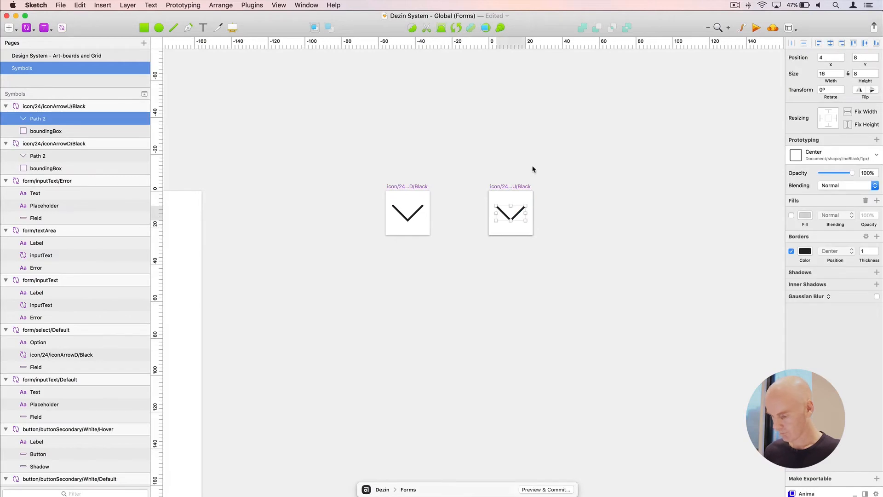
pyautogui.press('super+plus')
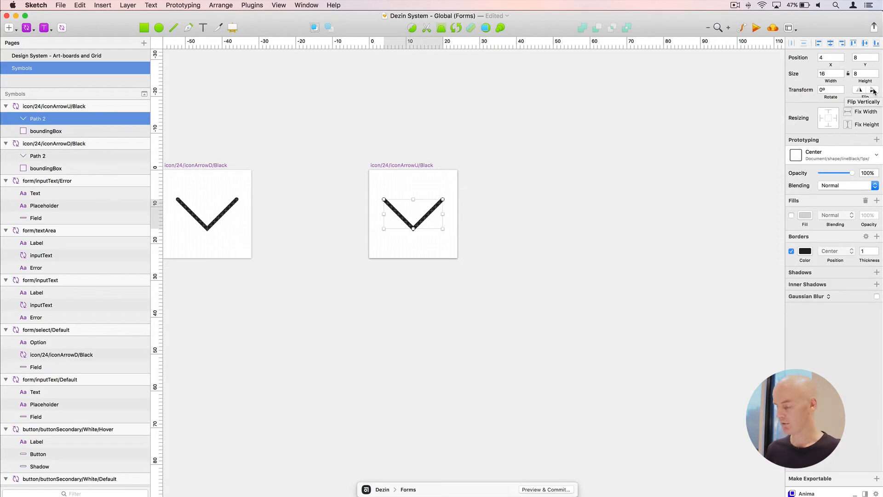
pyautogui.click(873, 91)
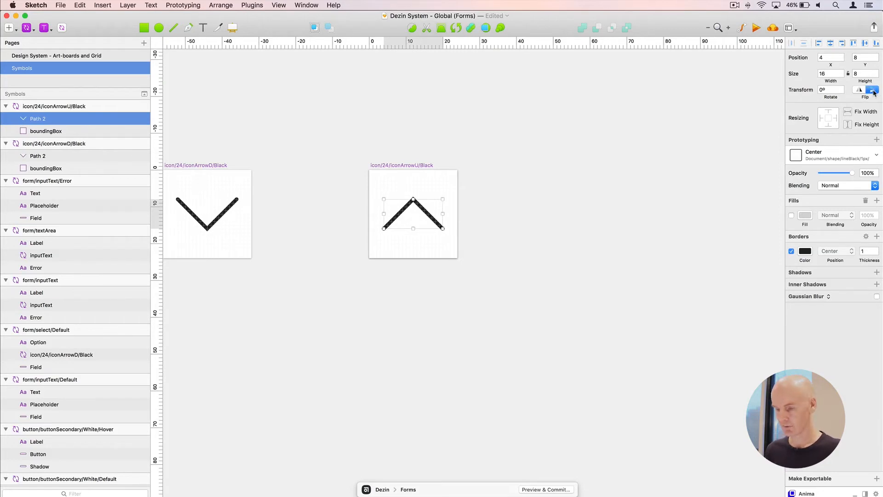
pyautogui.click(385, 135)
pyautogui.click(425, 210)
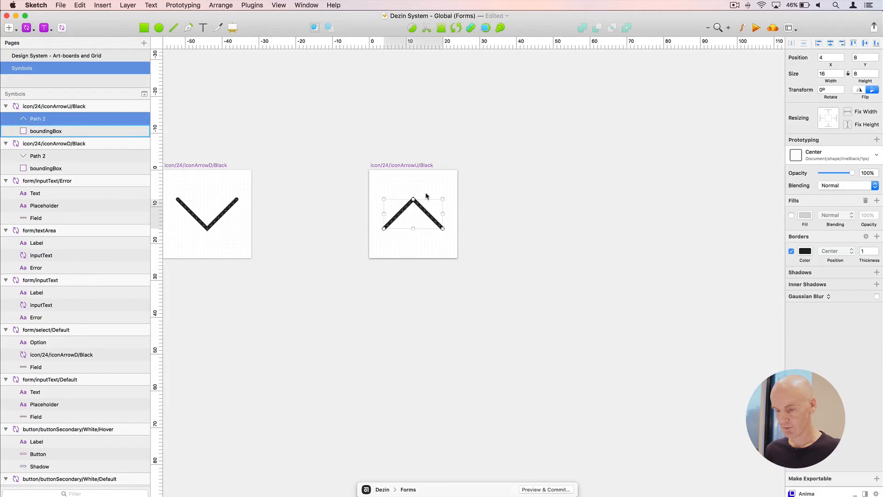
# Flatten the flipped Path 2 in icon/24/iconArrowU/Black
pyautogui.click(96, 5)
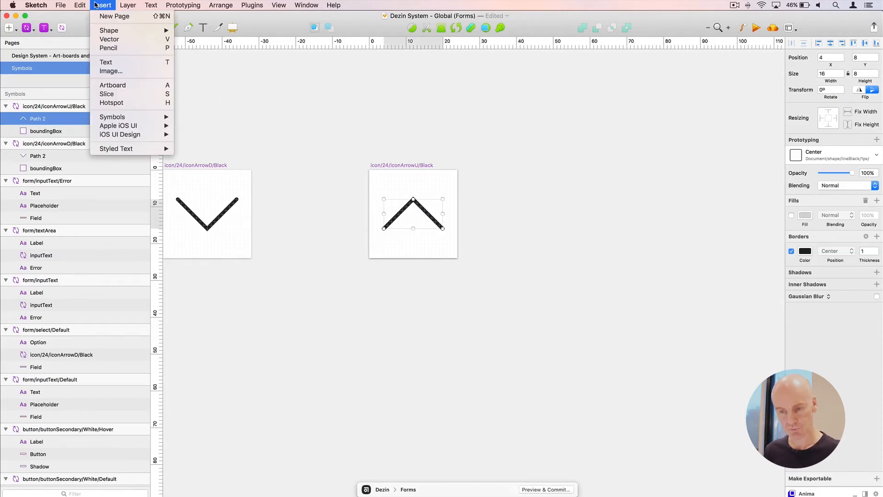
pyautogui.moveTo(81, 5)
pyautogui.moveTo(132, 5)
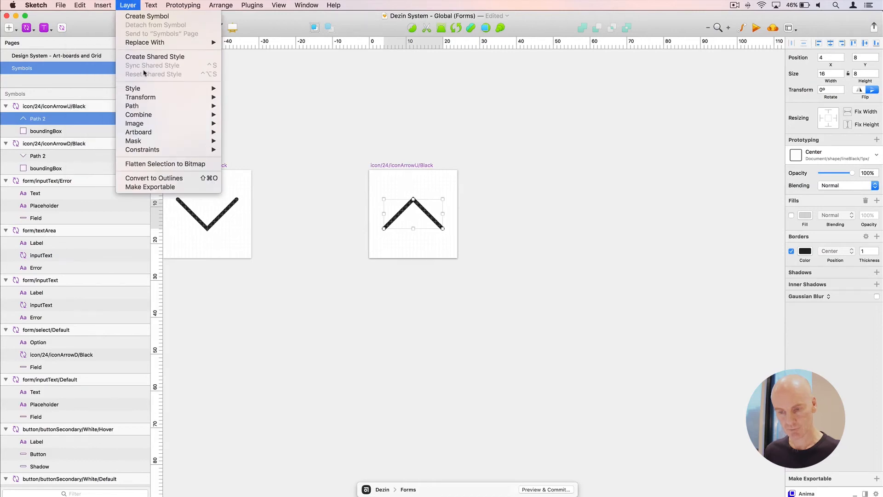
pyautogui.moveTo(174, 119)
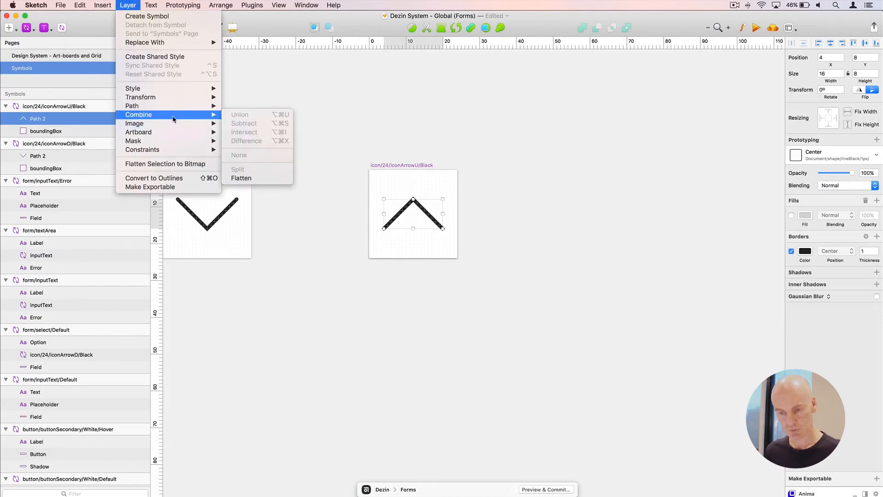
pyautogui.click(268, 178)
pyautogui.click(403, 136)
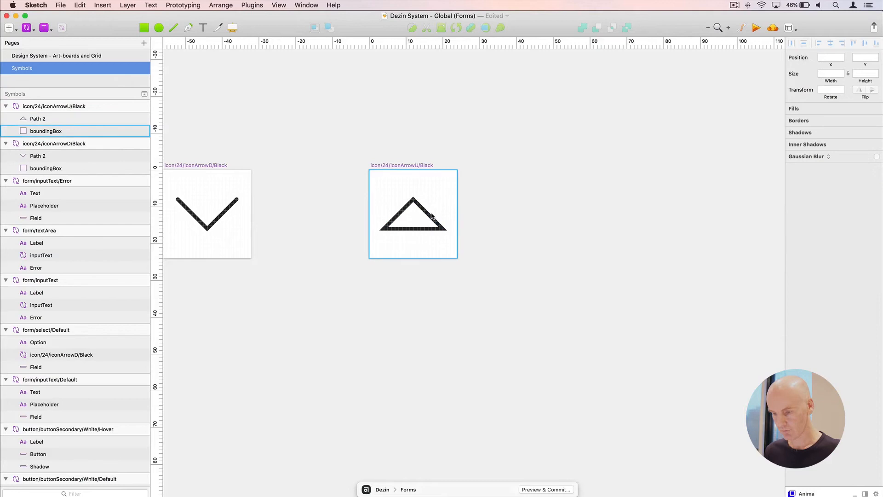
# Cut away the horizontal bottom segment of the flattened Path 2 with Scissors, leaving an open upward chevron
pyautogui.click(431, 216)
pyautogui.click(427, 28)
pyautogui.click(417, 229)
pyautogui.press('Escape')
pyautogui.click(444, 132)
pyautogui.hscroll(-3, 434, 131)
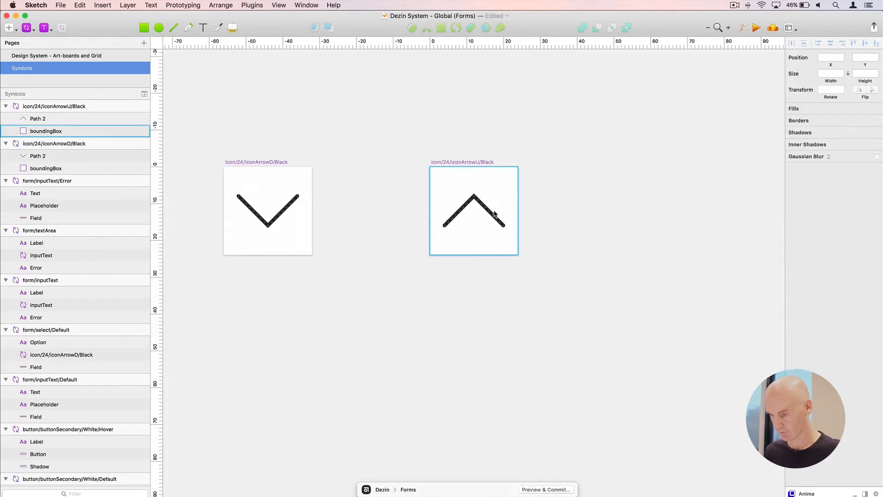
# Inspect the upward chevron path in icon/24/iconArrowU/Black and save the document
pyautogui.click(489, 210)
pyautogui.press('super+plus')
pyautogui.moveTo(489, 213); pyautogui.dragTo(545, 158)
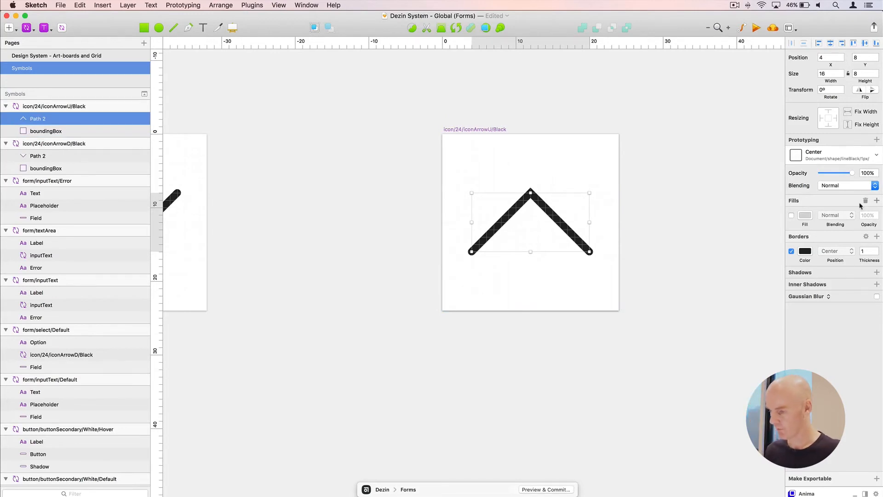
pyautogui.click(316, 152)
pyautogui.press('super+s')
# Set round border joins on all coloured, grey and white line samples under Shapes and update their shared layer styles
pyautogui.press('super+minus')
pyautogui.press('super+minus')
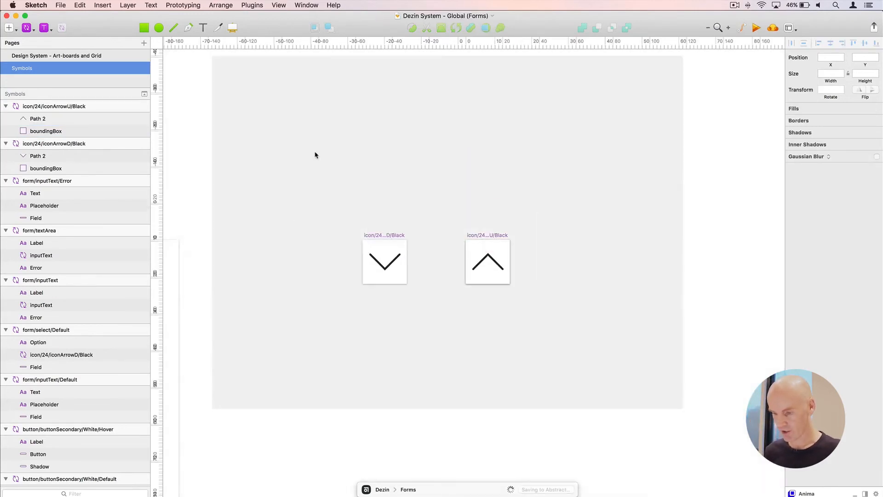
pyautogui.press('super+minus')
pyautogui.press('super+minus')
pyautogui.moveTo(371, 205); pyautogui.dragTo(564, 143)
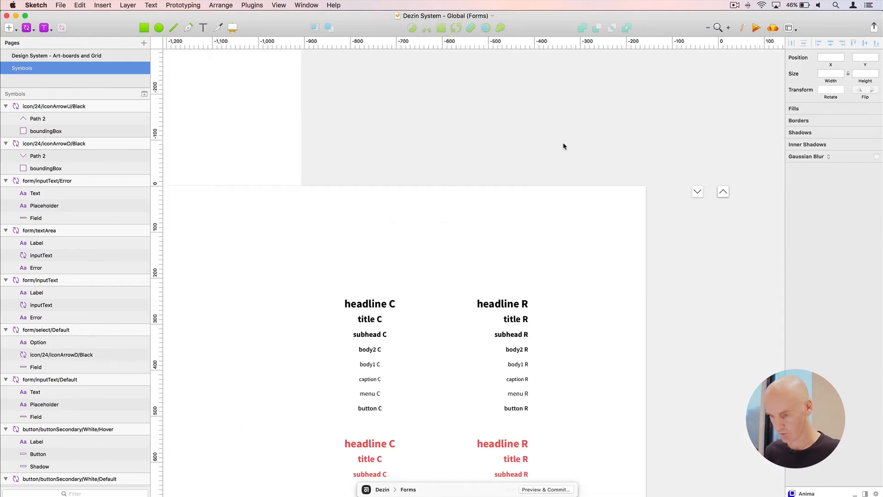
pyautogui.scroll(-10, 467, 187)
pyautogui.hscroll(10, 467, 187)
pyautogui.moveTo(231, 151); pyautogui.dragTo(649, 189)
pyautogui.moveTo(231, 202); pyautogui.dragTo(523, 237)
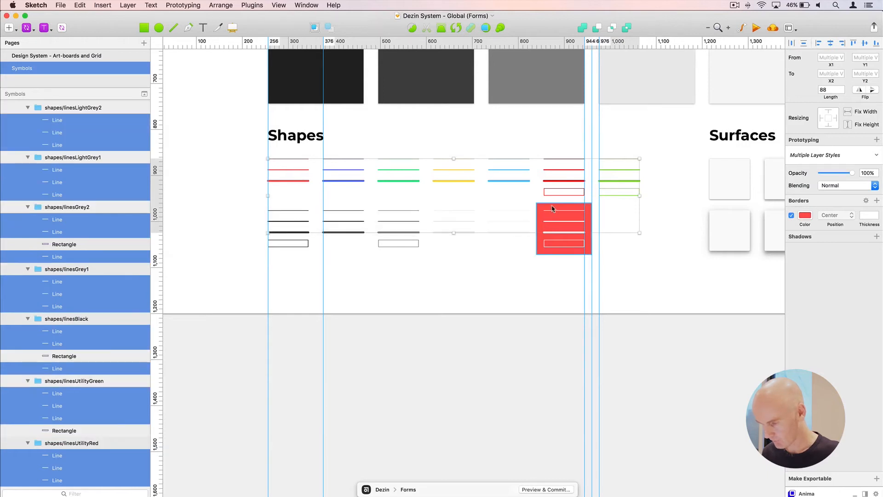
pyautogui.keyDown('shift'); pyautogui.click(552, 211); pyautogui.keyUp('shift')
pyautogui.keyDown('shift'); pyautogui.click(554, 221); pyautogui.keyUp('shift')
pyautogui.keyDown('shift'); pyautogui.click(556, 233); pyautogui.keyUp('shift')
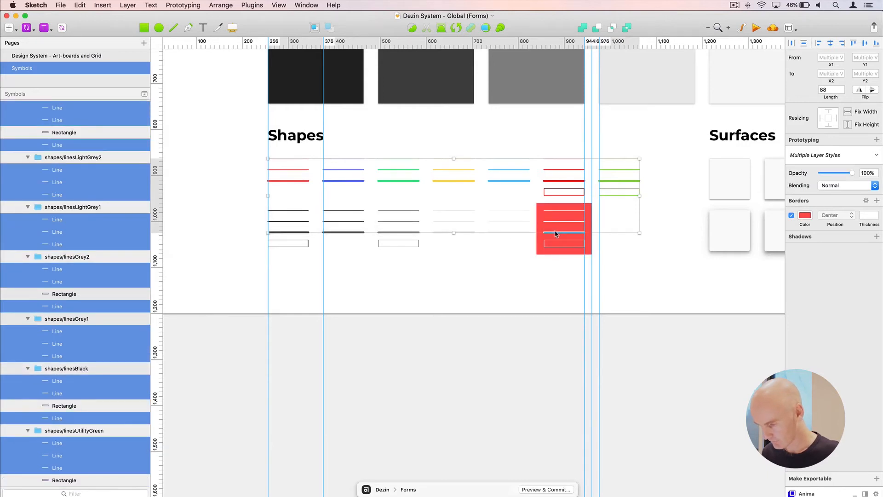
pyautogui.hotkey('shift', 'Up')
pyautogui.hotkey('shift', 'Down')
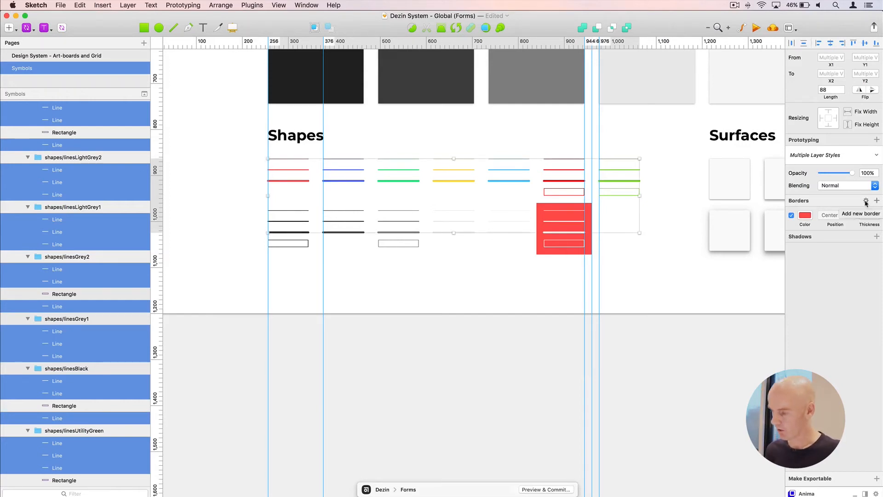
pyautogui.click(866, 201)
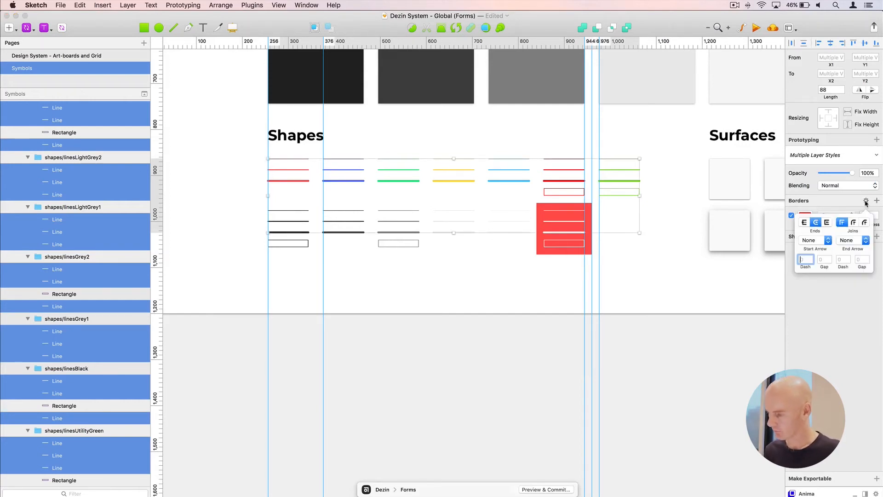
pyautogui.click(853, 222)
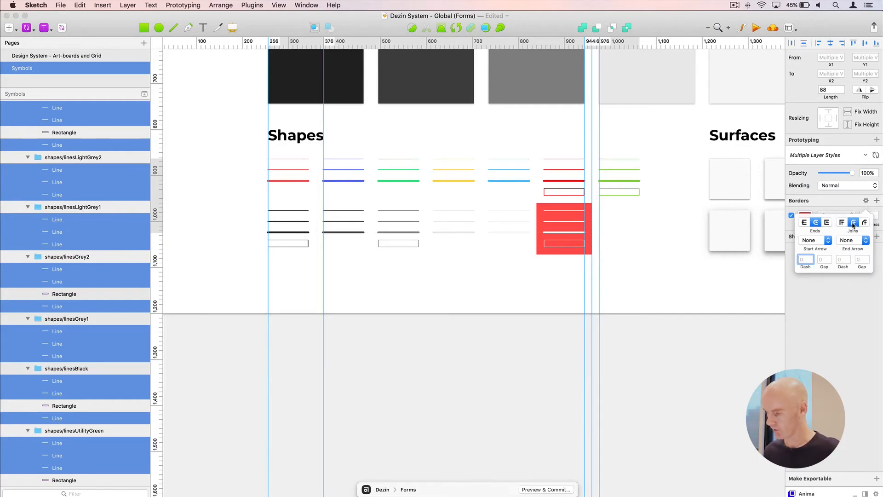
pyautogui.click(876, 156)
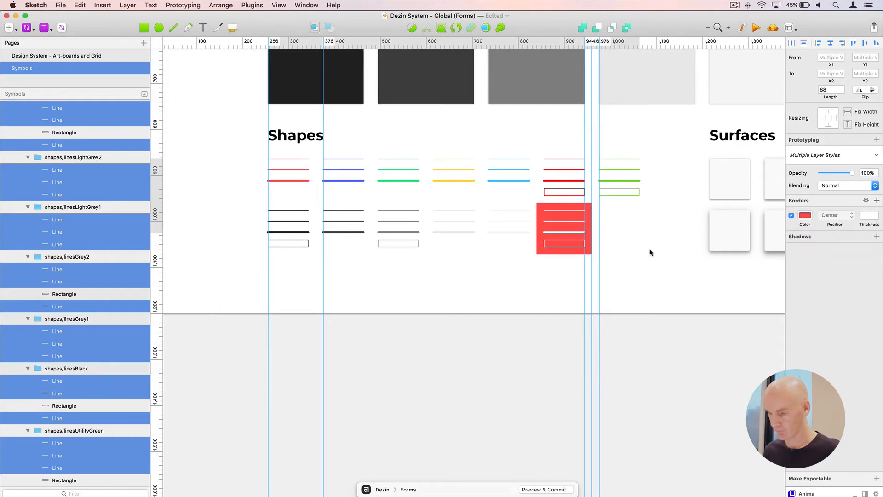
# Save the document and return to the Design System - Buttons and Forms artboard
pyautogui.click(211, 192)
pyautogui.press('super+s')
pyautogui.press('super+minus')
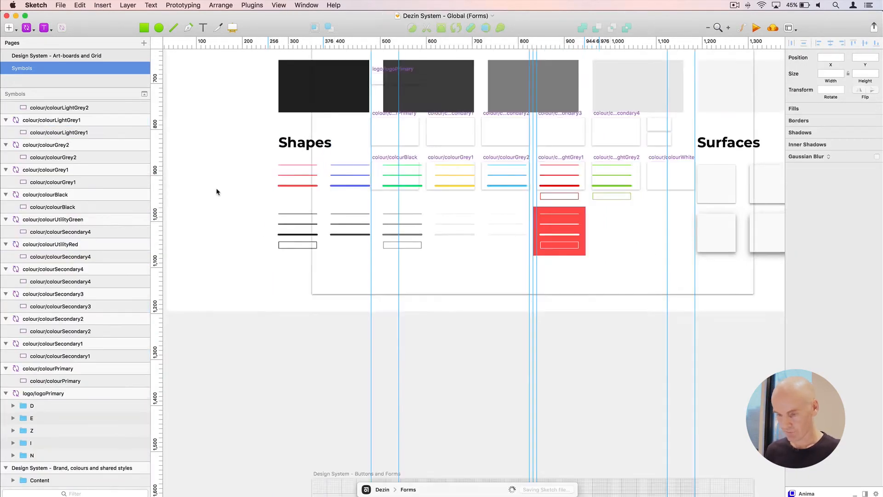
pyautogui.scroll(-8, 385, 181)
pyautogui.scroll(-5, 274, 75)
pyautogui.hscroll(-3, 274, 75)
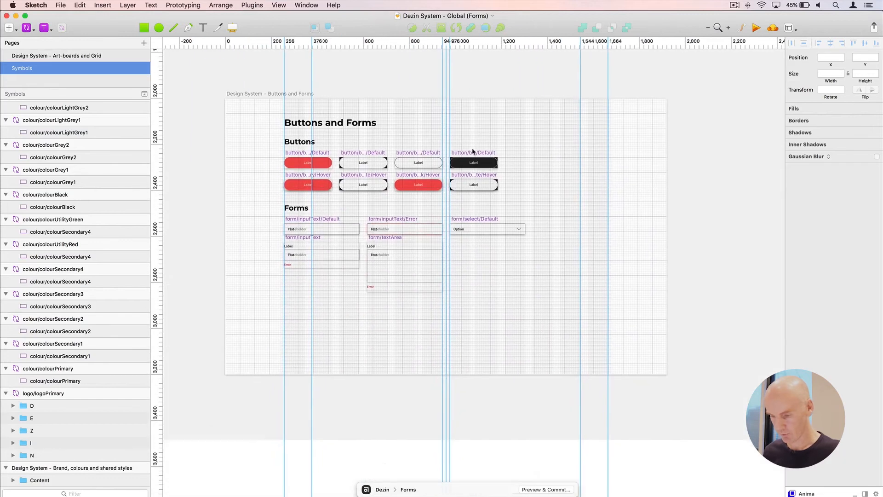
# Inspect the source symbols icon/24/iconArrowD/Black and icon/24/iconArrowU/Black, starting from the chevron nested in form/select/Default
pyautogui.click(488, 230)
pyautogui.click(520, 232)
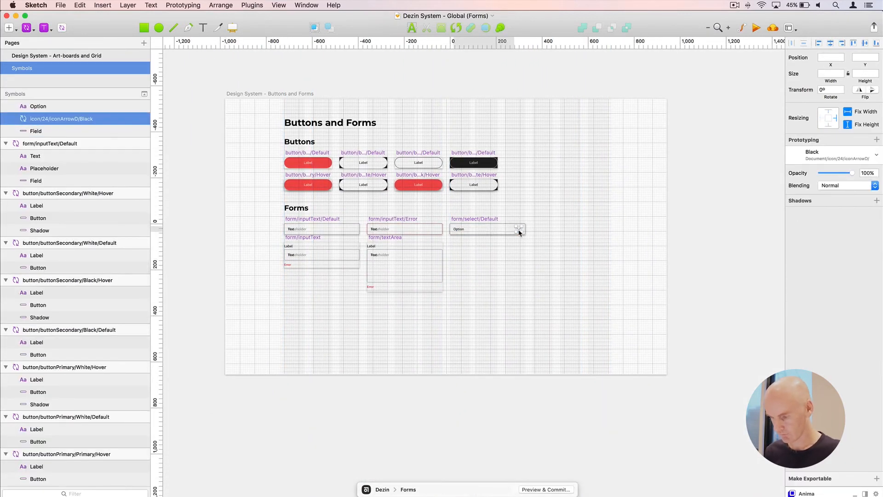
pyautogui.press('super+2')
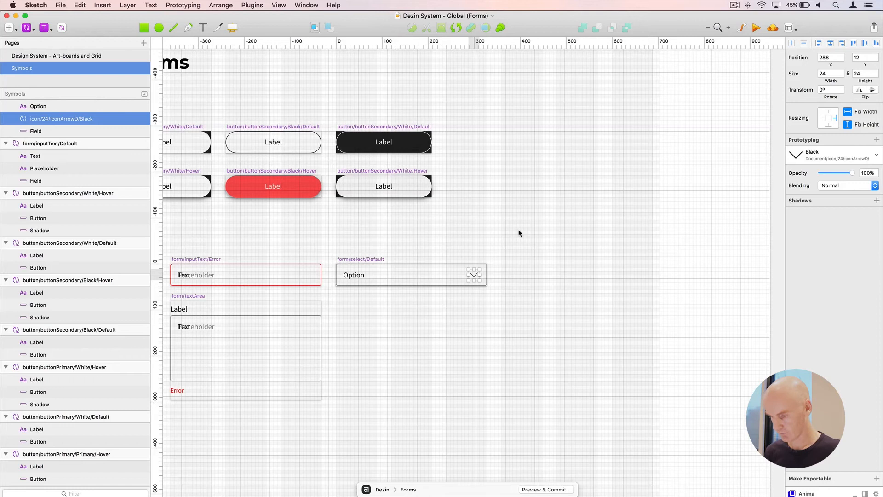
pyautogui.press('super+2')
pyautogui.press('Return')
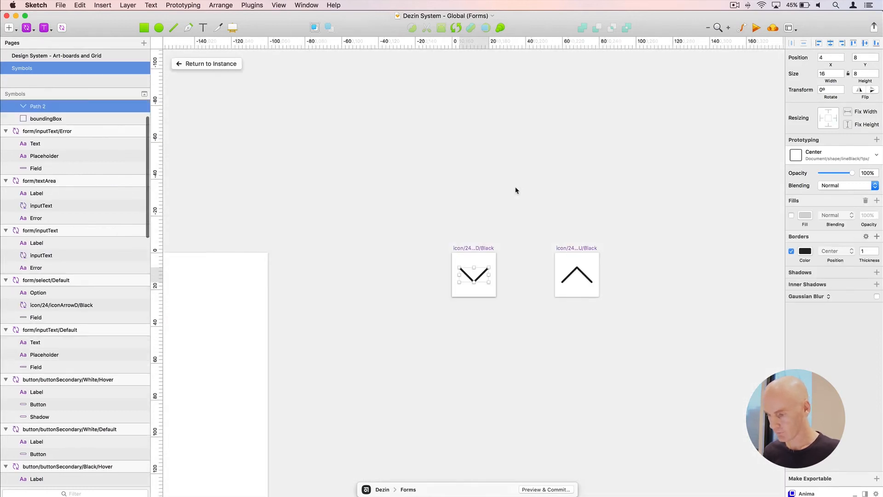
pyautogui.click(528, 204)
pyautogui.moveTo(529, 206); pyautogui.dragTo(486, 162)
pyautogui.press('super+plus')
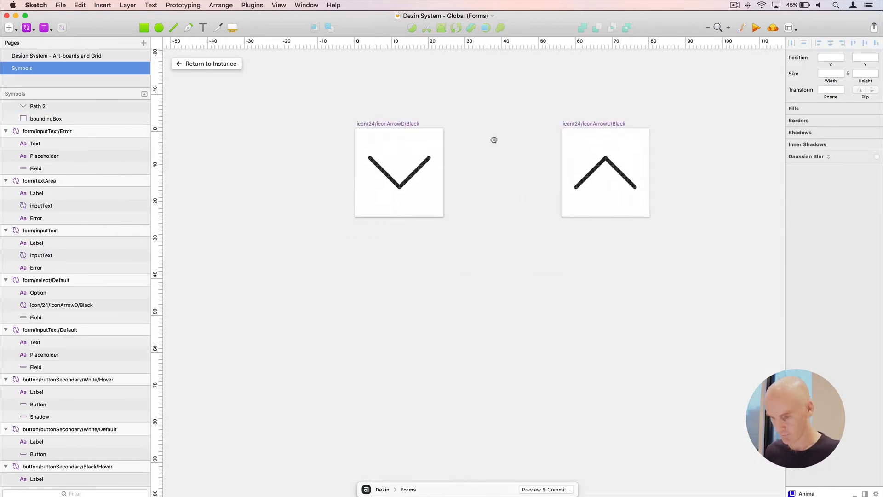
pyautogui.click(418, 166)
pyautogui.press('super+minus')
pyautogui.click(398, 165)
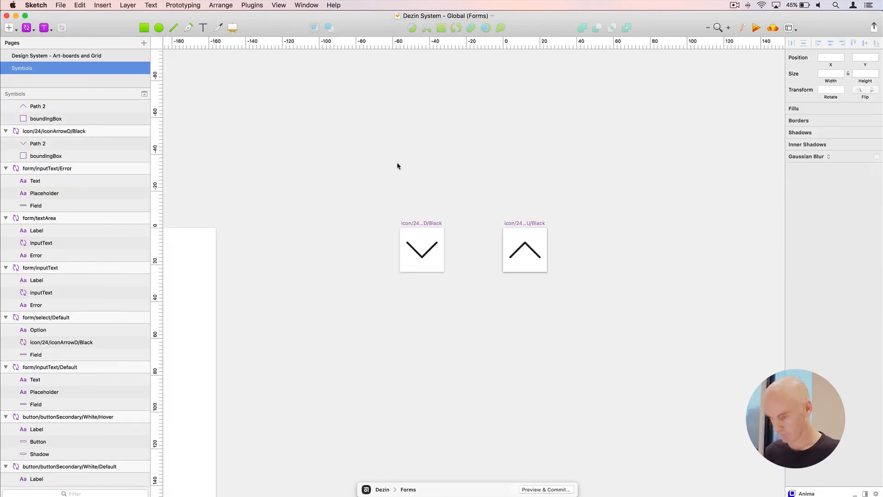
# Return to the Design System - Buttons and Forms artboard and inspect the form/select/Default symbol up close
pyautogui.press('super+minus')
pyautogui.moveTo(382, 187); pyautogui.dragTo(531, 144)
pyautogui.press('super+minus')
pyautogui.press('super+minus')
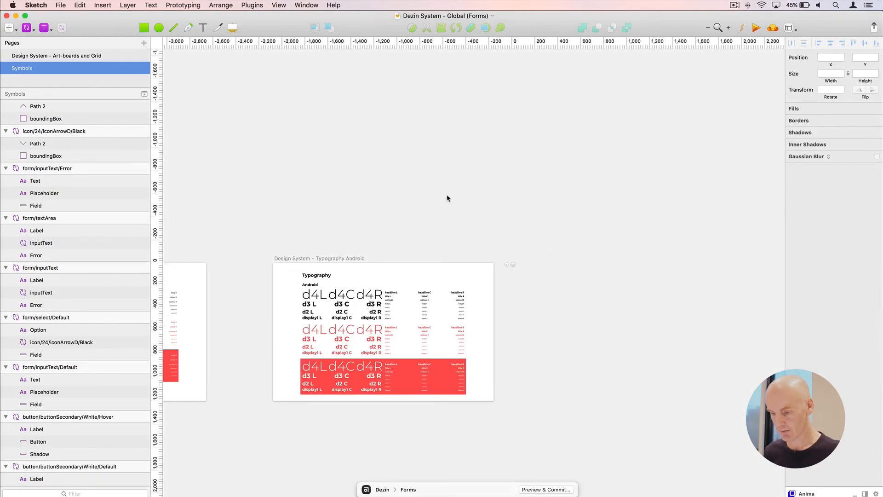
pyautogui.moveTo(306, 247); pyautogui.dragTo(521, 124)
pyautogui.moveTo(377, 373); pyautogui.dragTo(406, 191)
pyautogui.moveTo(336, 210); pyautogui.dragTo(556, 170)
pyautogui.hscroll(15, 474, 200)
pyautogui.scroll(6, 473, 200)
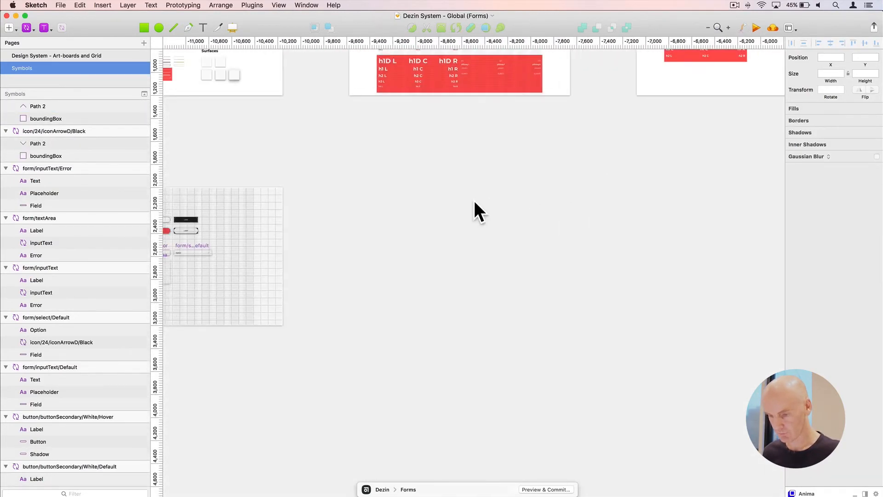
pyautogui.click(368, 244)
pyautogui.press('super+plus')
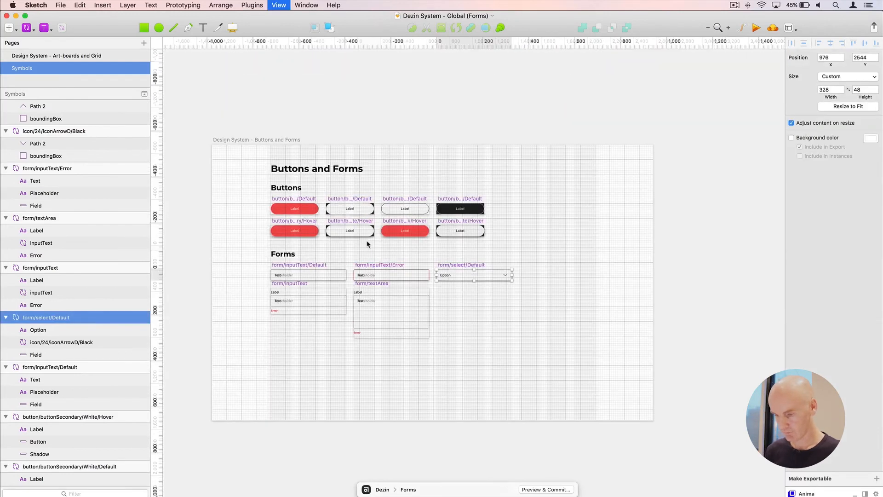
pyautogui.press('super+plus')
pyautogui.press('super+plus')
pyautogui.scroll(-3, 366, 245)
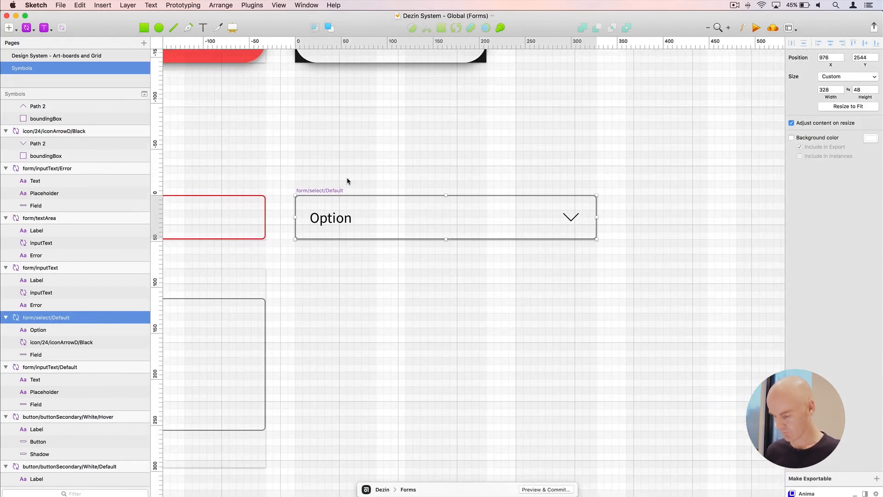
# Hide the grid and layout columns on the Design System - Buttons and Forms artboard
pyautogui.press('super+minus')
pyautogui.moveTo(345, 183); pyautogui.dragTo(483, 167)
pyautogui.click(224, 197)
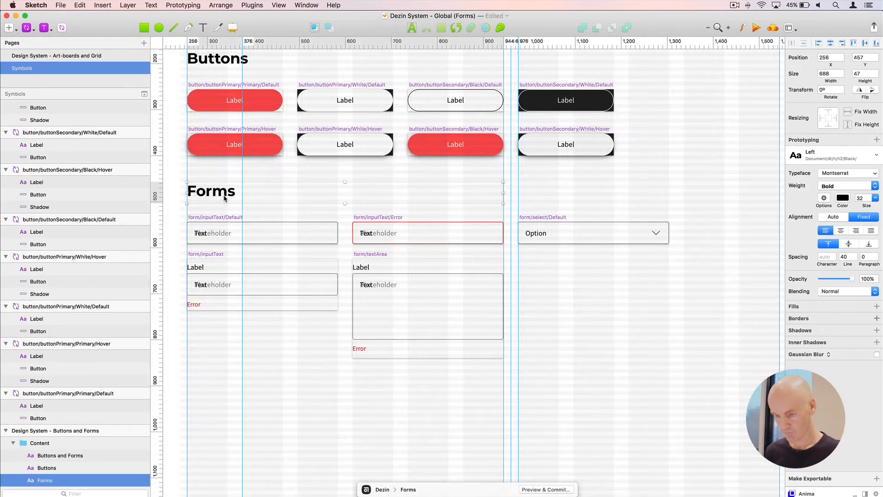
pyautogui.click(529, 371)
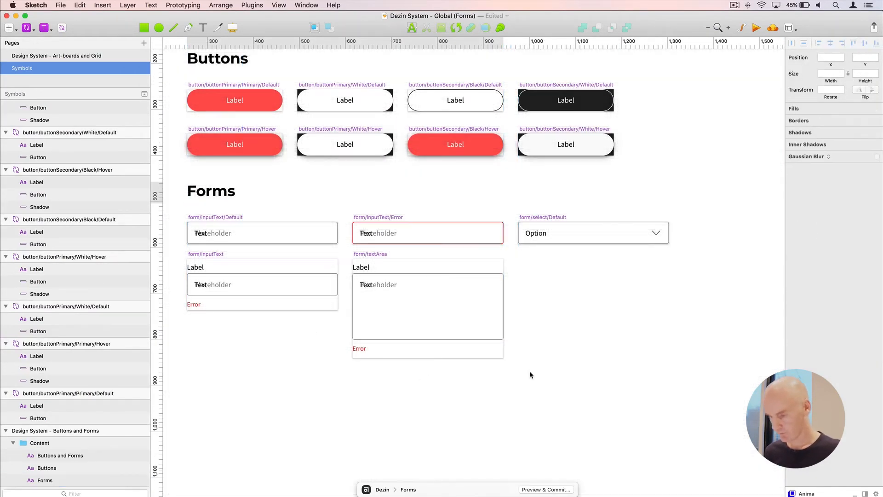
pyautogui.hscroll(10, 529, 371)
# Insert an instance of the form/select/Default symbol beside the original at X 1363, Y 546
pyautogui.click(319, 184)
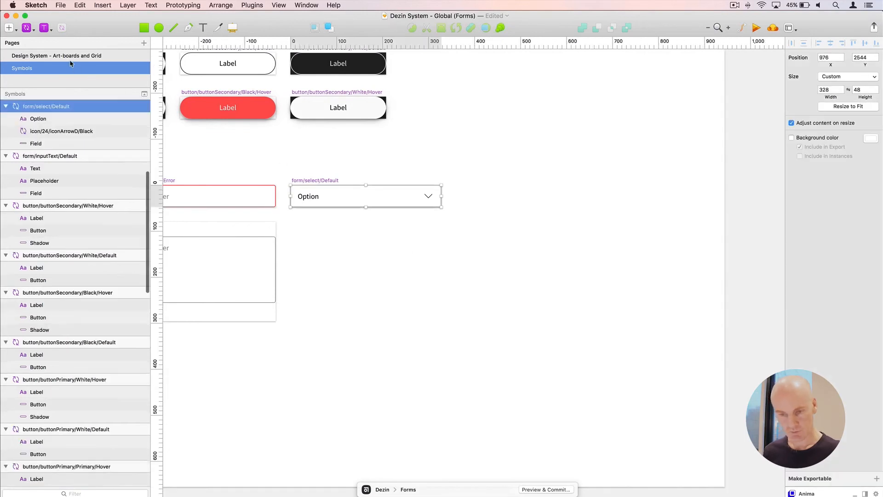
pyautogui.click(32, 28)
pyautogui.moveTo(69, 42)
pyautogui.moveTo(144, 76)
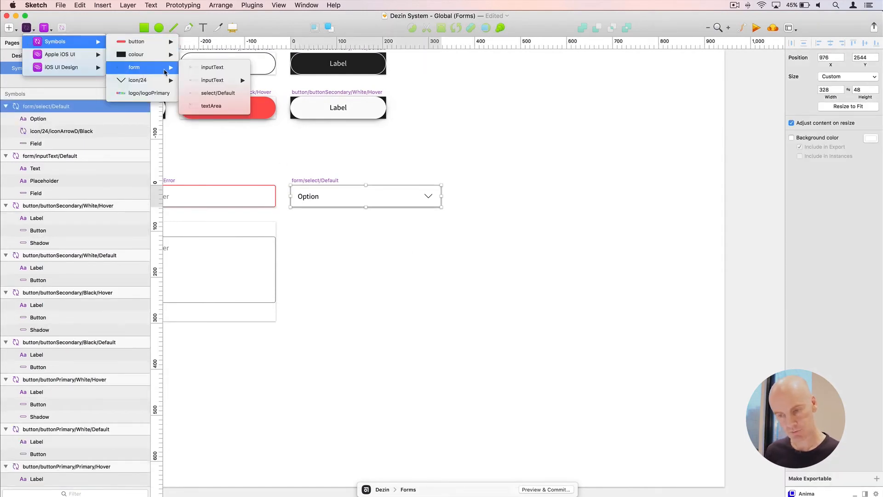
pyautogui.click(217, 93)
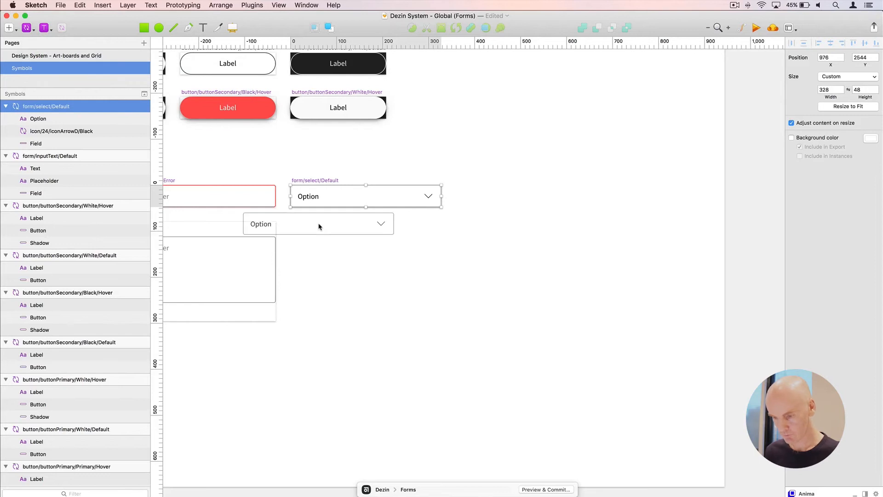
pyautogui.click(544, 197)
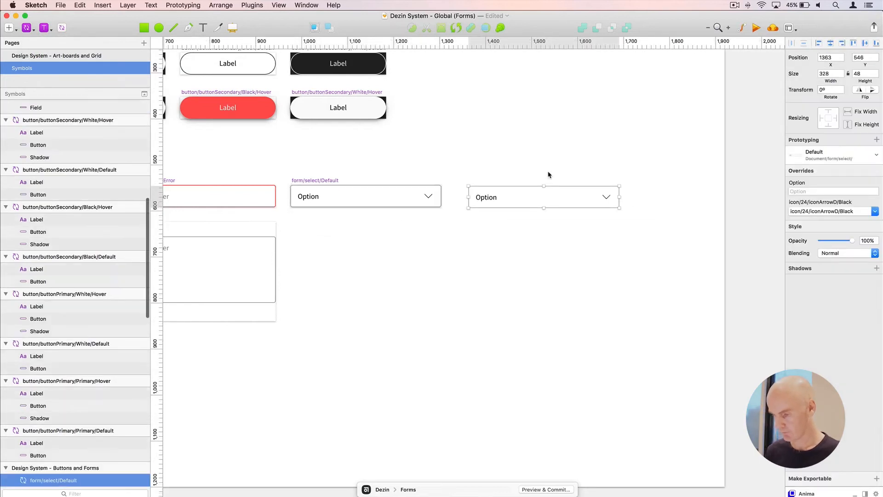
# Move the inserted select instance to X 1369, Y 541 and override its icon with icon/24/iconArrowU/Black
pyautogui.press('super+plus')
pyautogui.hscroll(3, 507, 156)
pyautogui.scroll(-2, 508, 155)
pyautogui.moveTo(328, 230); pyautogui.dragTo(336, 224)
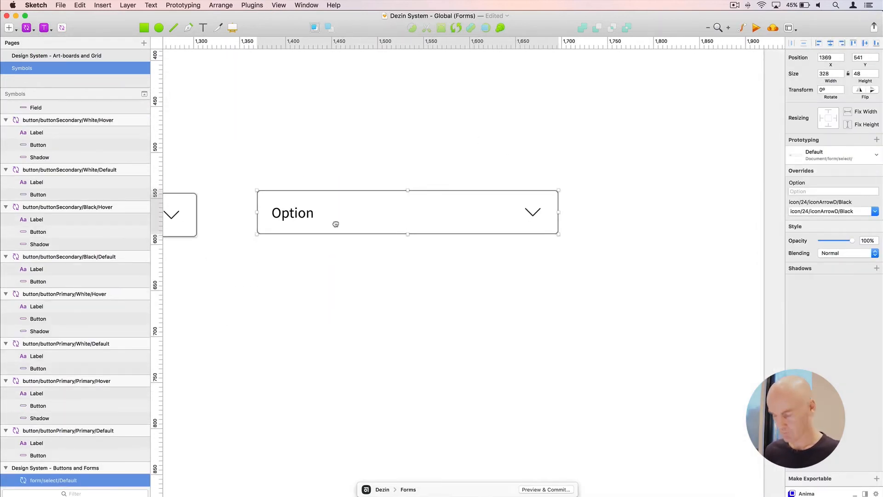
pyautogui.click(822, 212)
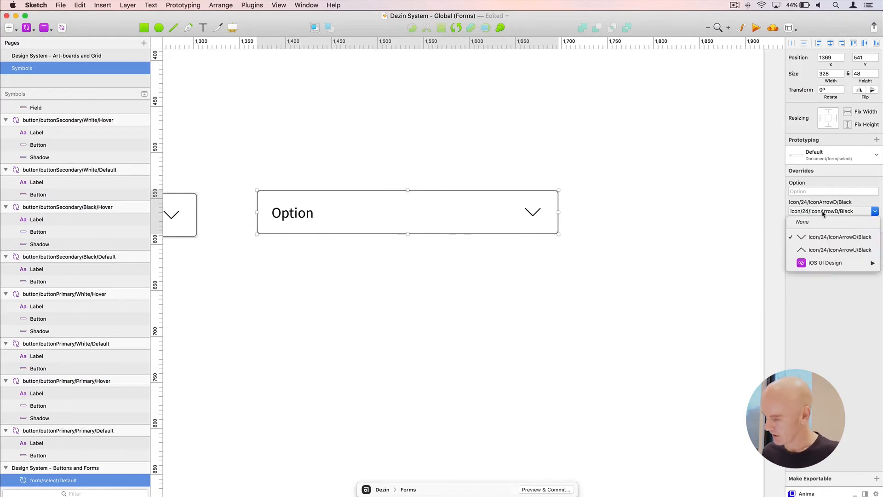
pyautogui.click(824, 249)
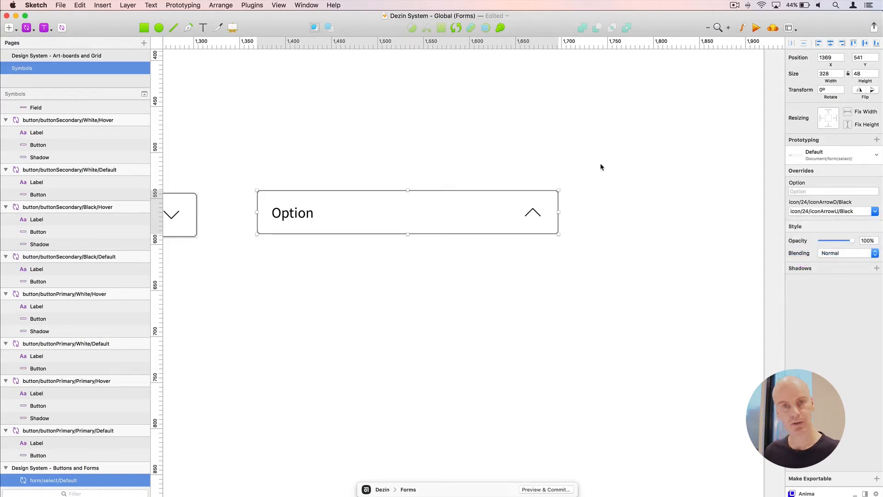
# Undo the icon override and delete the inserted select instance from the artboard
pyautogui.press('super+z')
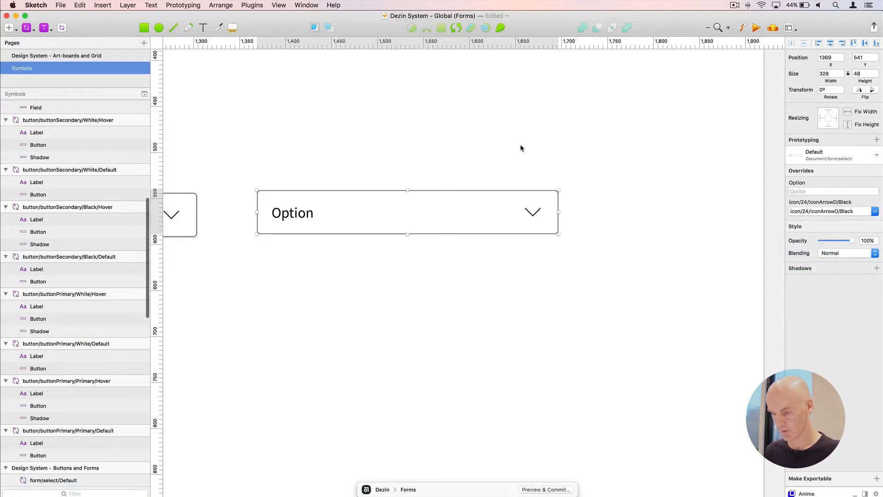
pyautogui.press('super+minus')
pyautogui.click(451, 155)
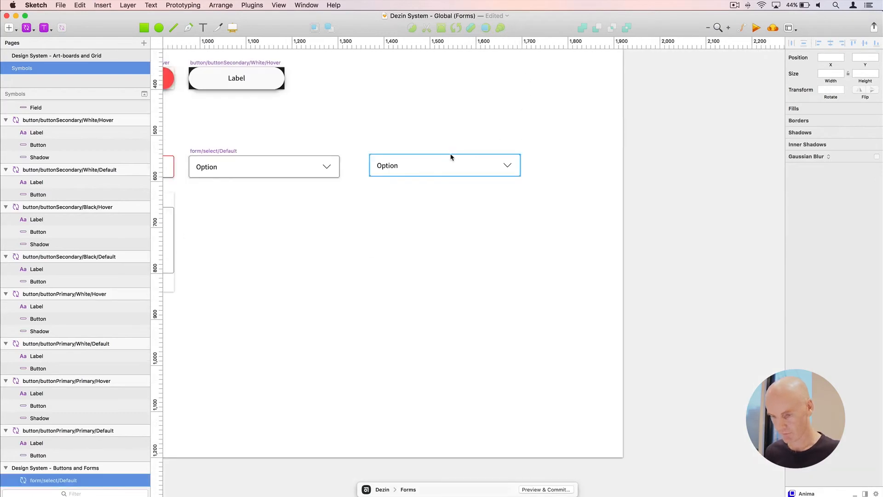
pyautogui.moveTo(380, 143); pyautogui.dragTo(511, 131)
pyautogui.press('Delete')
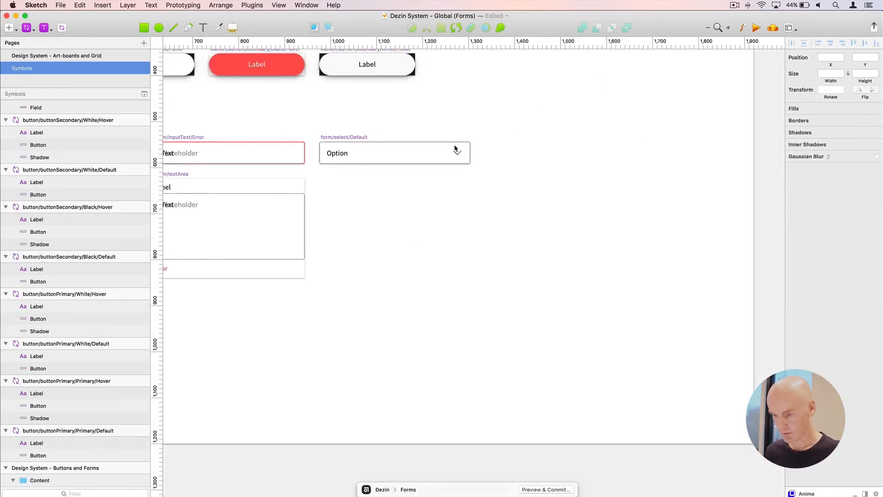
# Show the grid and layout columns again on the Design System - Buttons and Forms artboard
pyautogui.click(352, 138)
pyautogui.hscroll(-6, 274, 112)
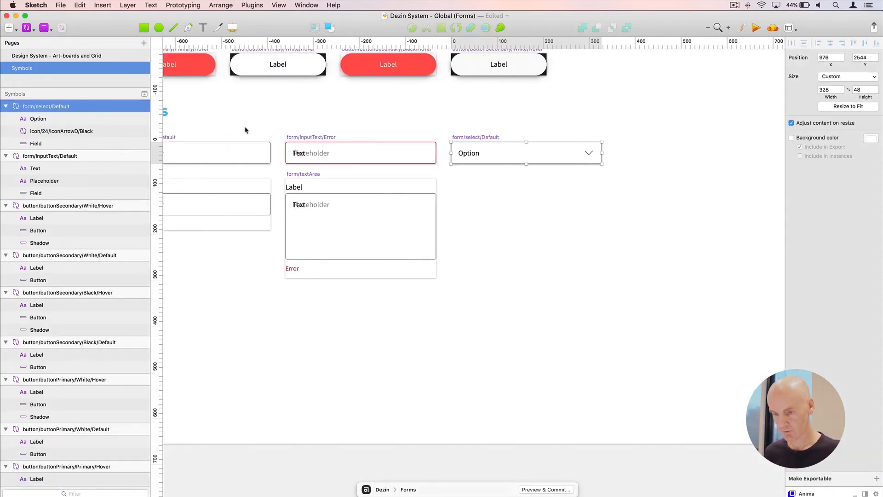
pyautogui.hscroll(-2, 207, 118)
pyautogui.click(196, 115)
pyautogui.hotkey('ctrl', 'g')
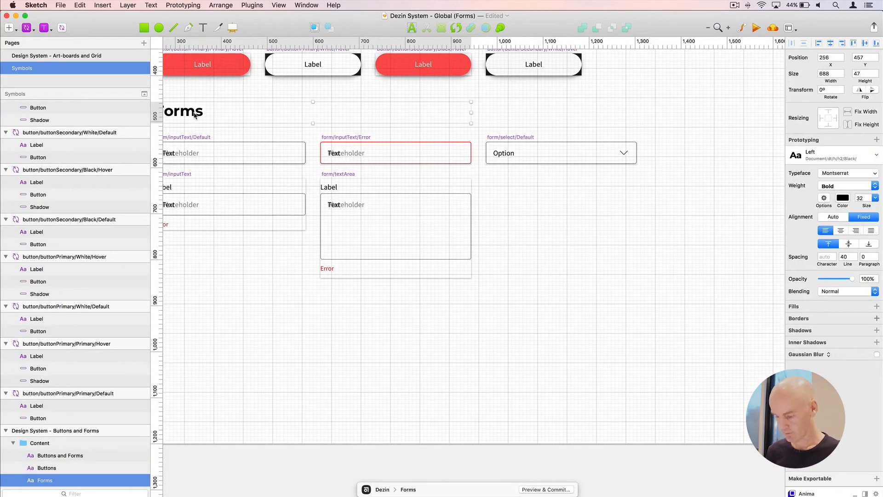
pyautogui.hotkey('ctrl', 'l')
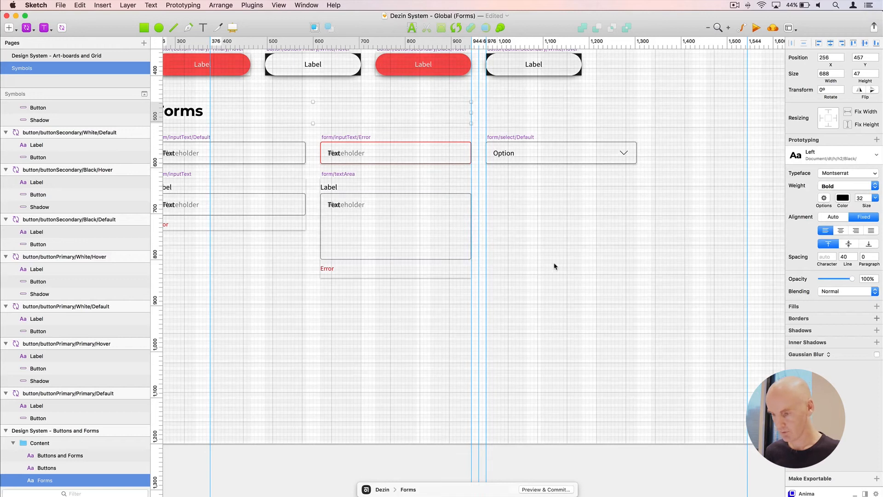
# Duplicate the form/select/Default symbol to X 1336, Y 2544 and rename the copy form/select/Error
pyautogui.hscroll(5, 420, 213)
pyautogui.click(369, 141)
pyautogui.moveTo(370, 140); pyautogui.dragTo(574, 70)
pyautogui.press('super+plus')
pyautogui.click(339, 183)
pyautogui.click(382, 184)
pyautogui.doubleClick(68, 105)
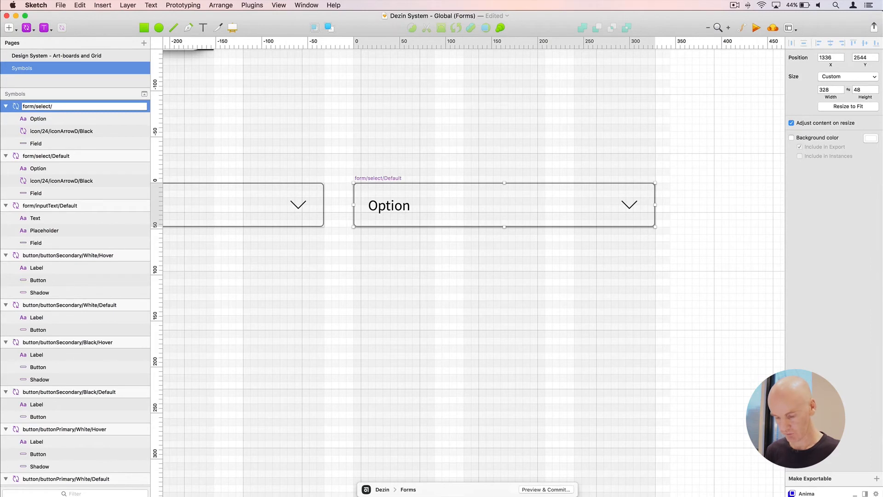
pyautogui.press('Return')
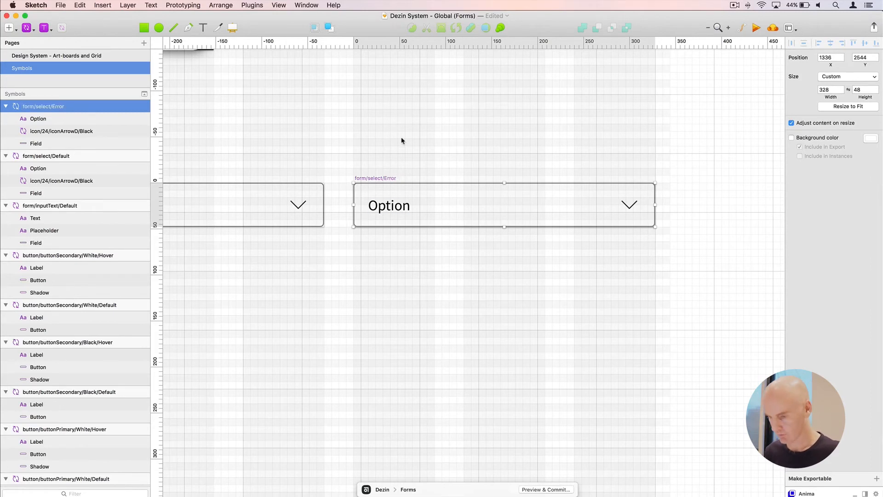
# Apply the shape/lineUtilityRed/1px/Inside layer style to the Field in form/select/Error and save the document
pyautogui.click(403, 225)
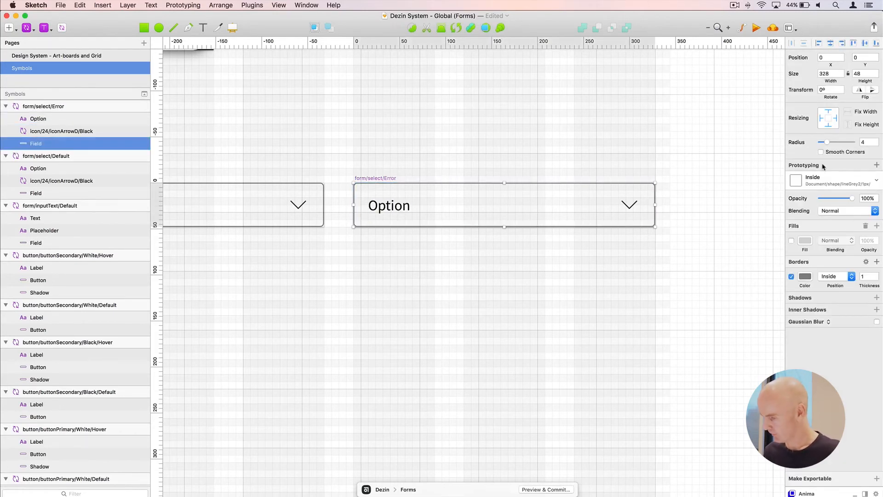
pyautogui.click(828, 185)
pyautogui.moveTo(824, 251)
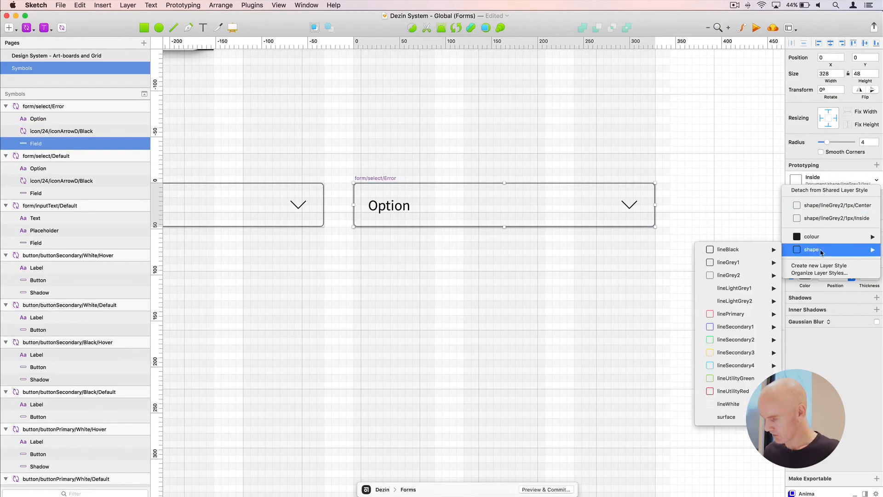
pyautogui.moveTo(731, 391)
pyautogui.moveTo(662, 391)
pyautogui.click(617, 405)
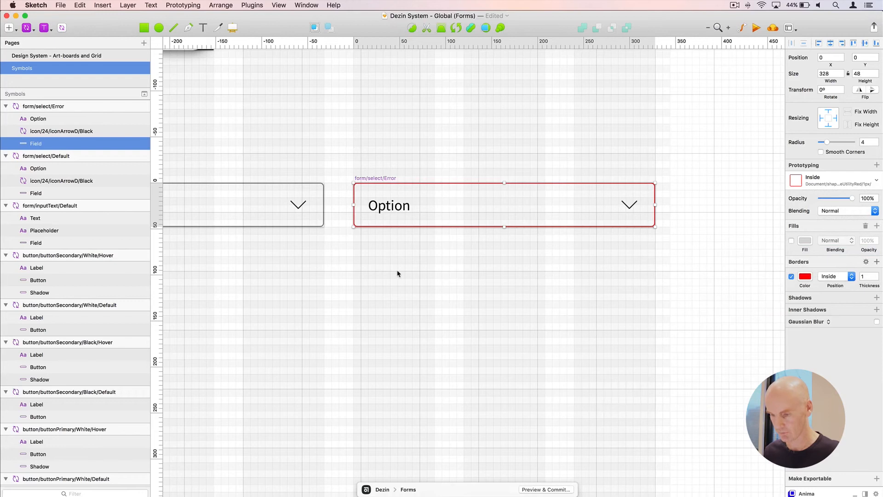
pyautogui.press('Escape')
pyautogui.press('super+0')
pyautogui.press('super+s')
# Duplicate the form/select/Default symbol and place the copy directly below the original
pyautogui.moveTo(317, 266); pyautogui.dragTo(470, 203)
pyautogui.hscroll(3, 451, 119)
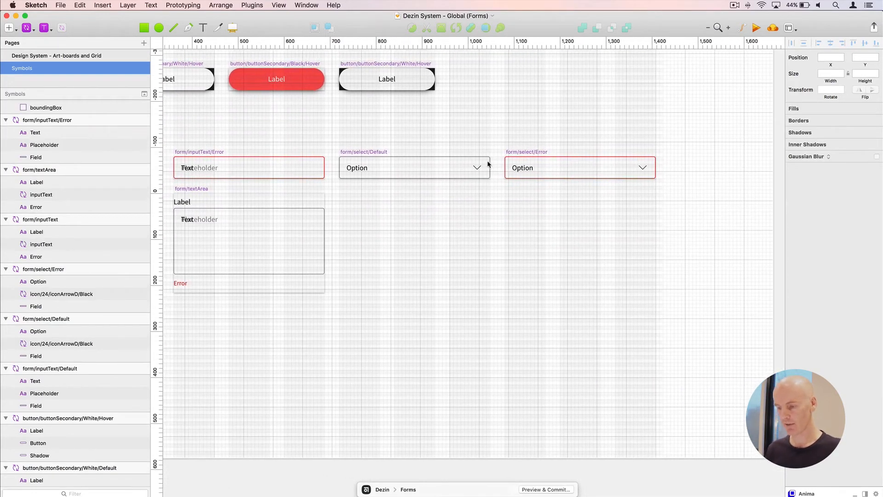
pyautogui.hscroll(-10, 488, 168)
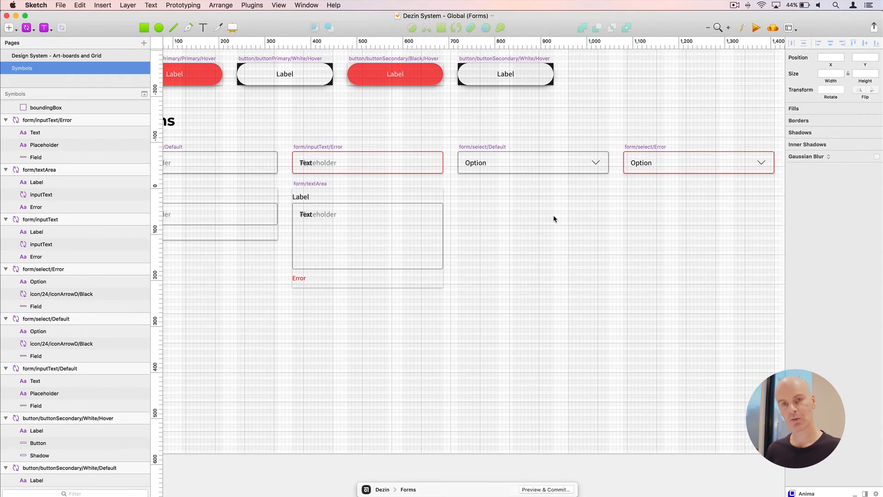
pyautogui.moveTo(554, 216); pyautogui.dragTo(471, 208)
pyautogui.click(409, 141)
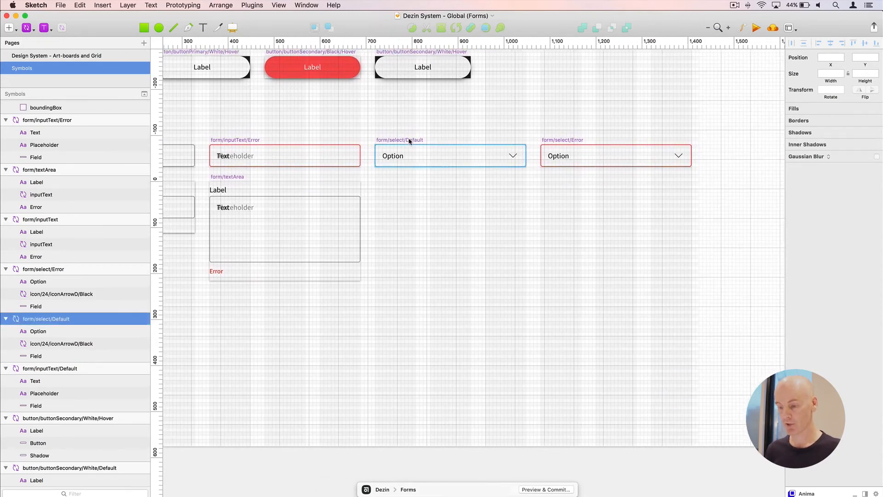
pyautogui.press('super+plus')
pyautogui.scroll(-5, 440, 203)
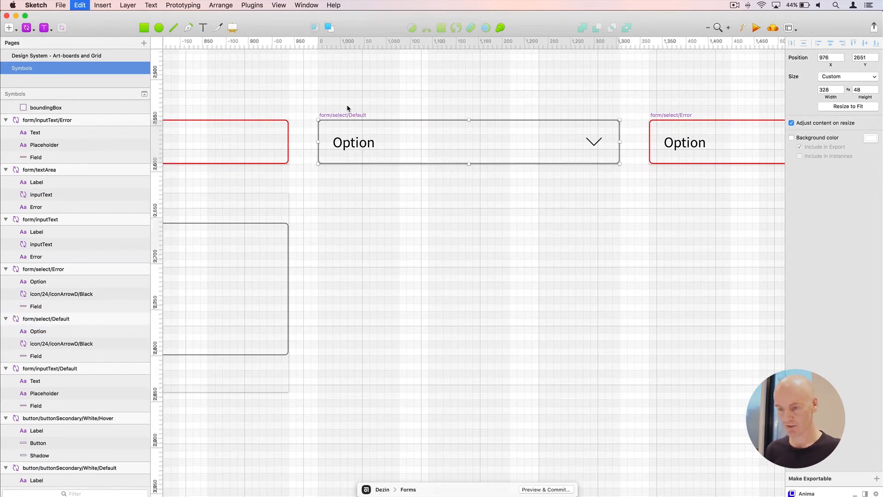
pyautogui.moveTo(339, 119); pyautogui.dragTo(337, 187)
pyautogui.click(448, 280)
pyautogui.moveTo(435, 275); pyautogui.dragTo(367, 268)
# Delete the chevron icon from the lower form/select/Default copy and stretch the symbol to a height of 176
pyautogui.click(521, 212)
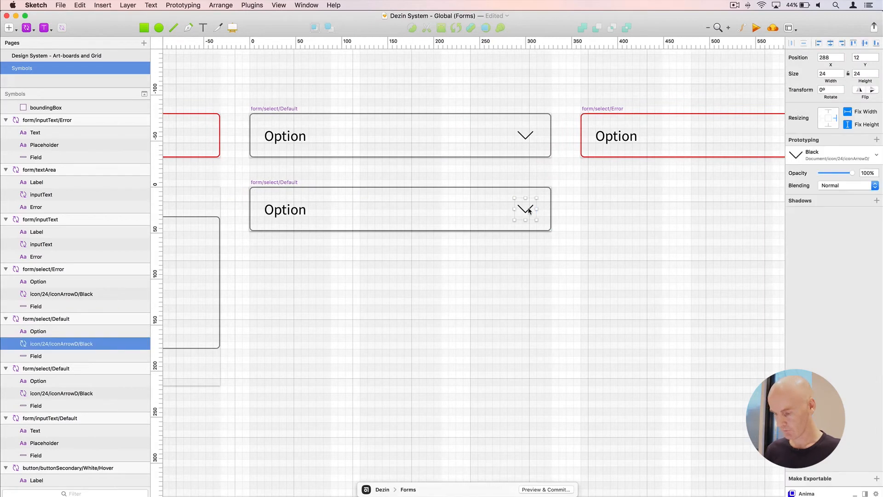
pyautogui.press('Delete')
pyautogui.click(311, 211)
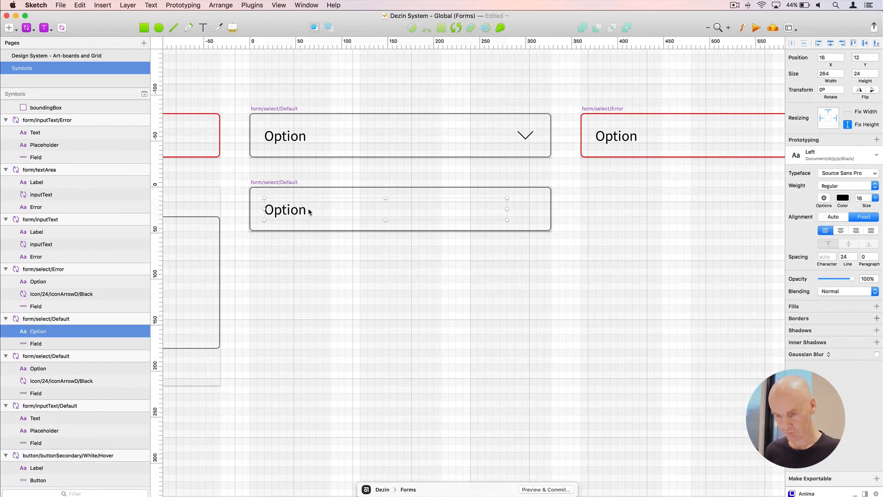
pyautogui.click(283, 185)
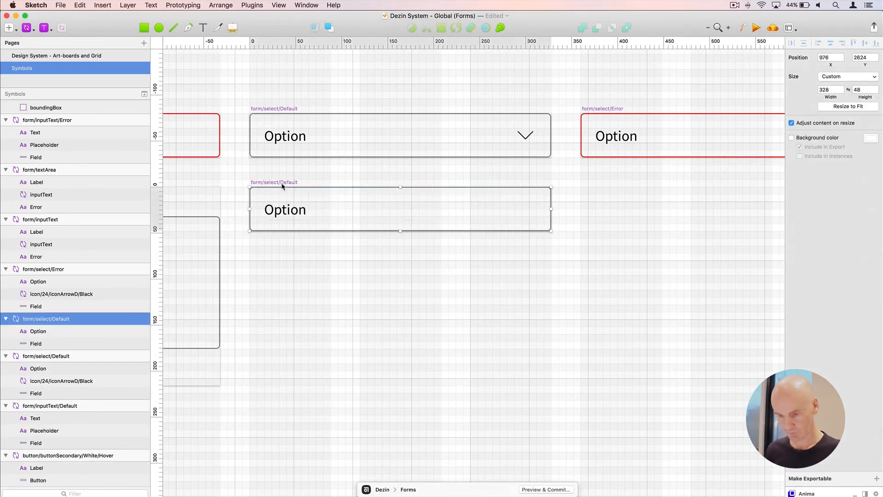
pyautogui.moveTo(400, 230); pyautogui.dragTo(393, 350)
pyautogui.click(605, 254)
# Apply the shape/surface/L3 layer style to the Field in the enlarged form/select/Default copy
pyautogui.click(283, 210)
pyautogui.click(477, 225)
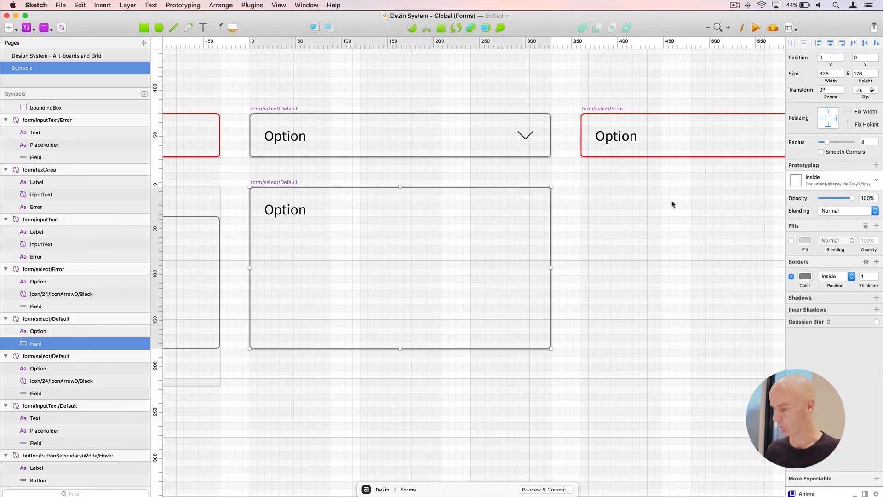
pyautogui.click(840, 182)
pyautogui.moveTo(823, 252)
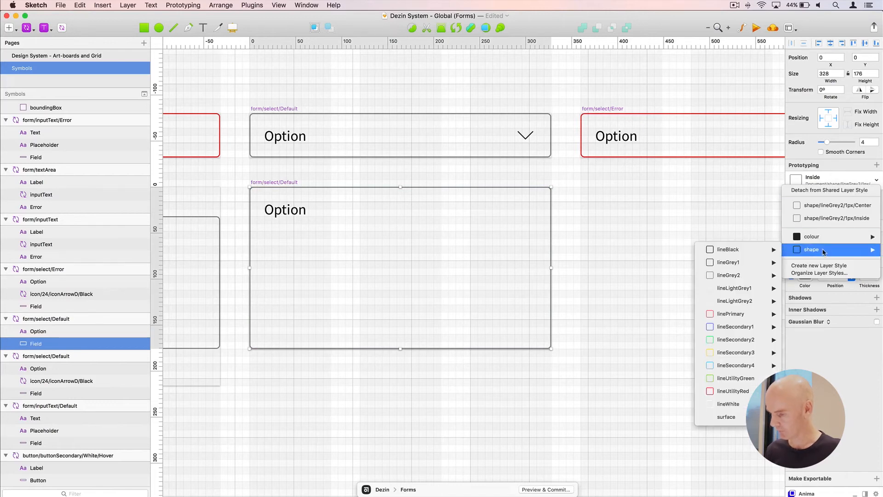
pyautogui.moveTo(736, 416)
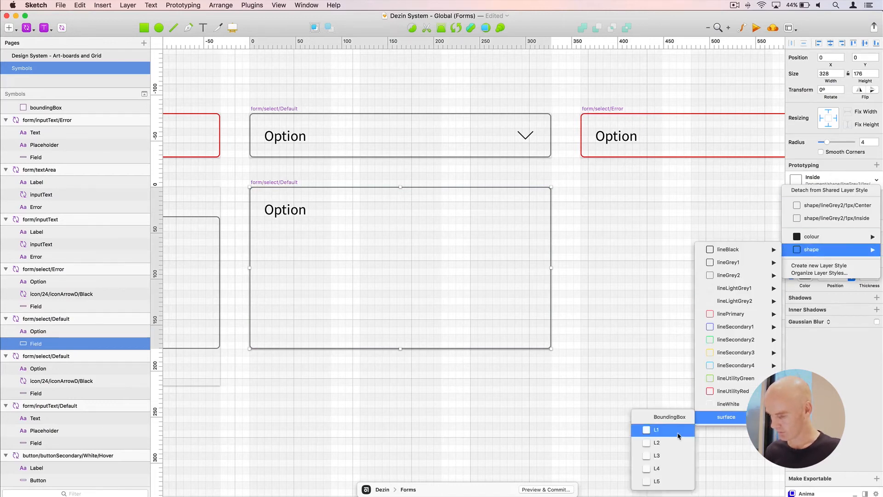
pyautogui.click(658, 456)
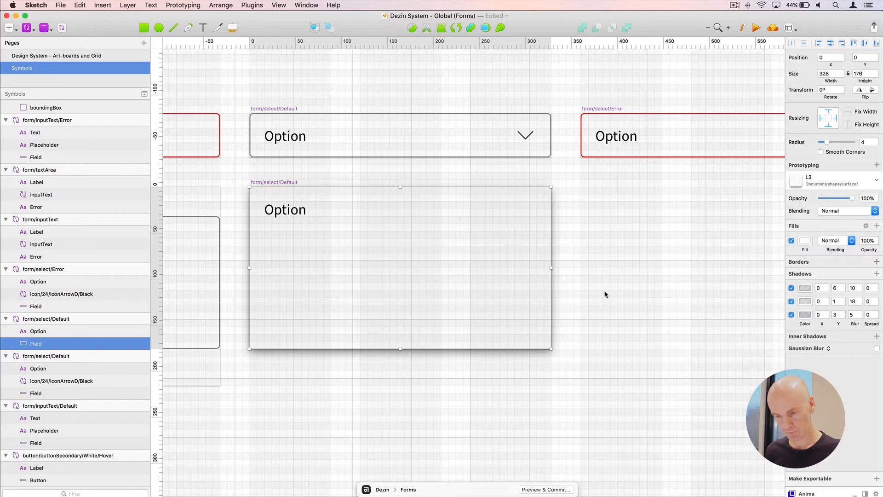
pyautogui.click(605, 295)
# Duplicate the Option text in the enlarged symbol and place the copy just below it at about Y 38
pyautogui.click(274, 210)
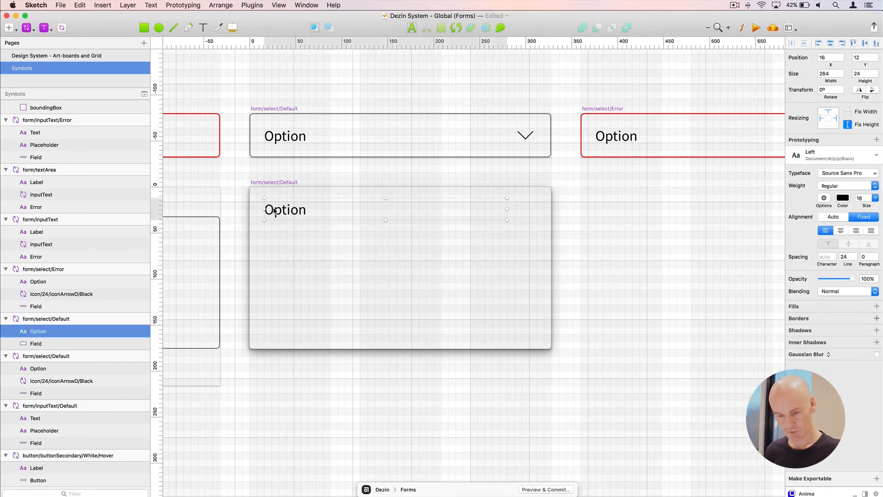
pyautogui.press('super+d')
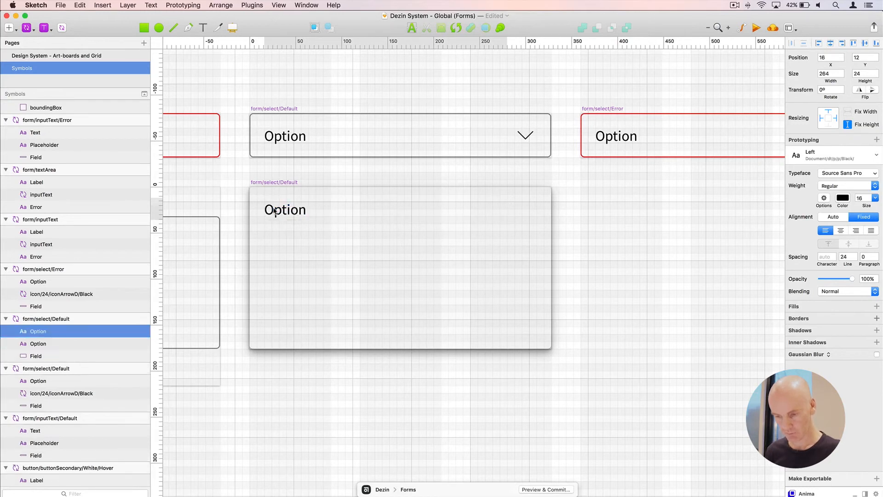
pyautogui.hotkey('shift', 'Down')
pyautogui.hotkey('shift', 'Down')
pyautogui.hotkey('shift', 'Down')
pyautogui.hotkey('shift', 'Down')
pyautogui.press('Up')
pyautogui.press('Up')
pyautogui.press('Up')
pyautogui.press('Up')
pyautogui.press('Up')
pyautogui.press('Up')
pyautogui.press('Up')
pyautogui.press('Up')
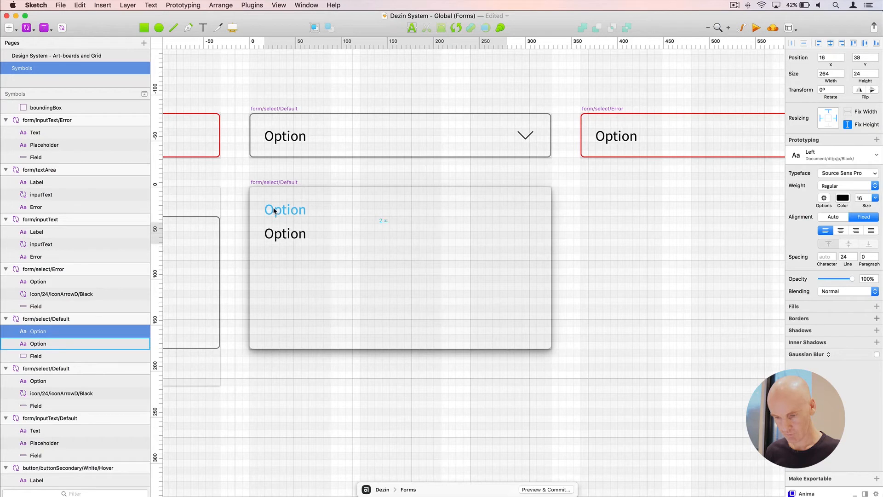
# Duplicate the second Option text and place this third copy at Y 71
pyautogui.press('super+d')
pyautogui.hotkey('shift', 'Down')
pyautogui.hotkey('shift', 'Down')
pyautogui.hotkey('shift', 'Down')
pyautogui.press('Down')
pyautogui.press('Down')
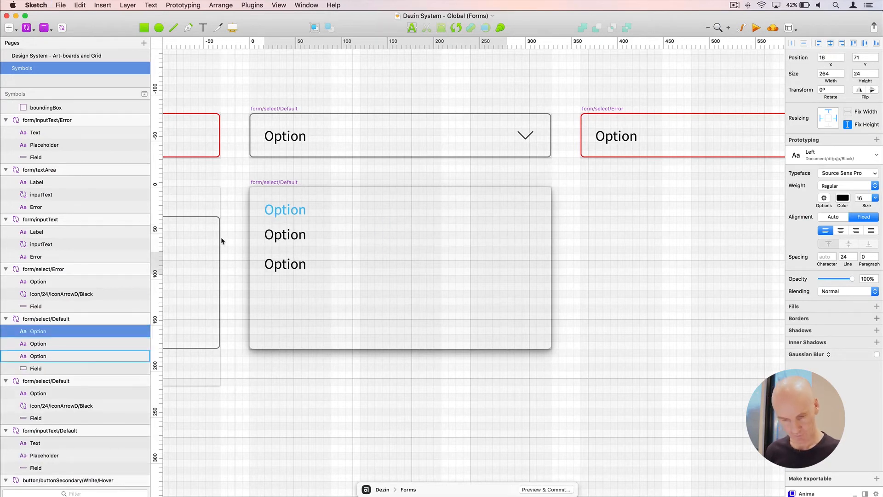
# Duplicate the third Option text and place the fourth copy at Y 103
pyautogui.click(41, 355)
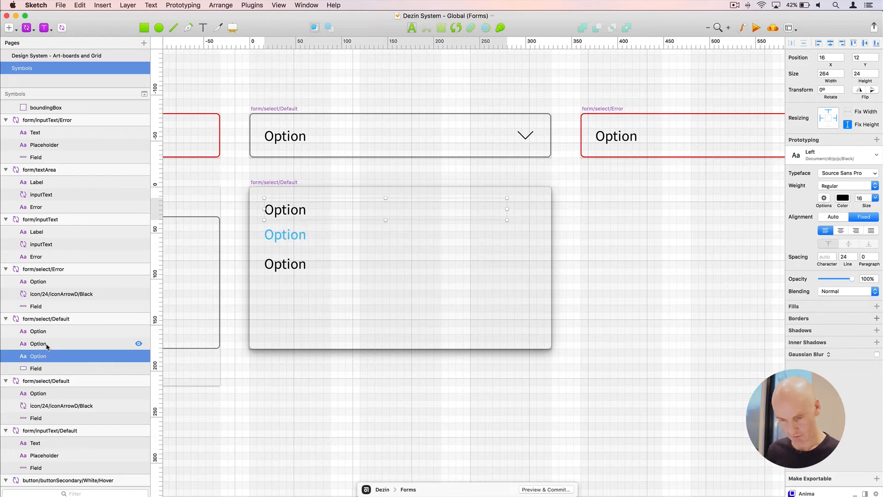
pyautogui.moveTo(46, 343); pyautogui.dragTo(36, 360)
pyautogui.press('super+d')
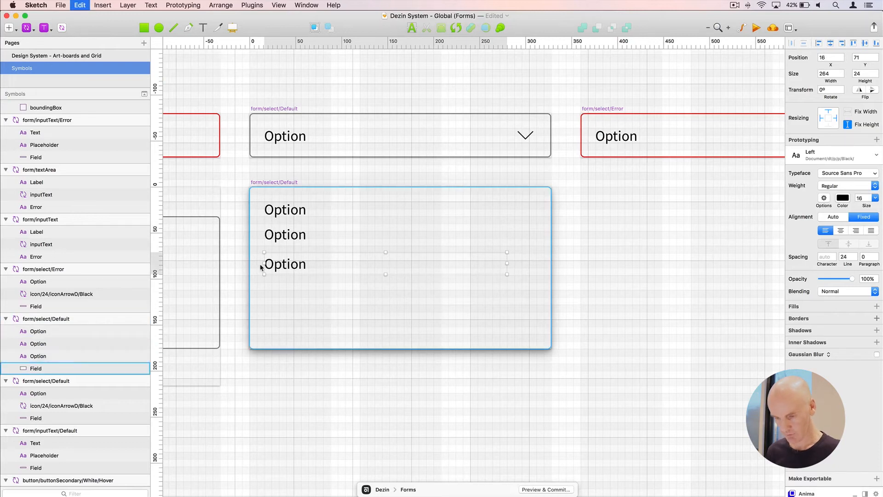
pyautogui.hotkey('shift', 'Down')
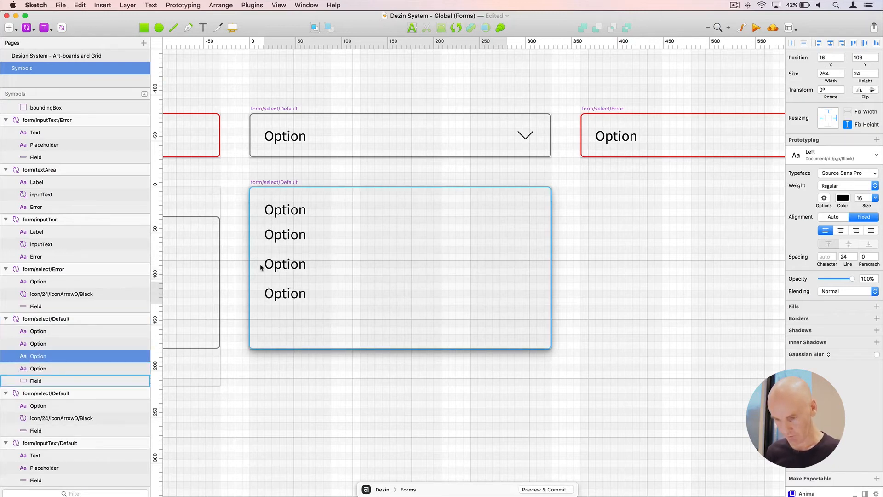
# Set the first Option text at Y 14 and move the other three down together to Y 47, 79 and 111
pyautogui.click(296, 238)
pyautogui.keyDown('shift'); pyautogui.click(286, 264); pyautogui.keyUp('shift')
pyautogui.keyDown('shift'); pyautogui.click(279, 294); pyautogui.keyUp('shift')
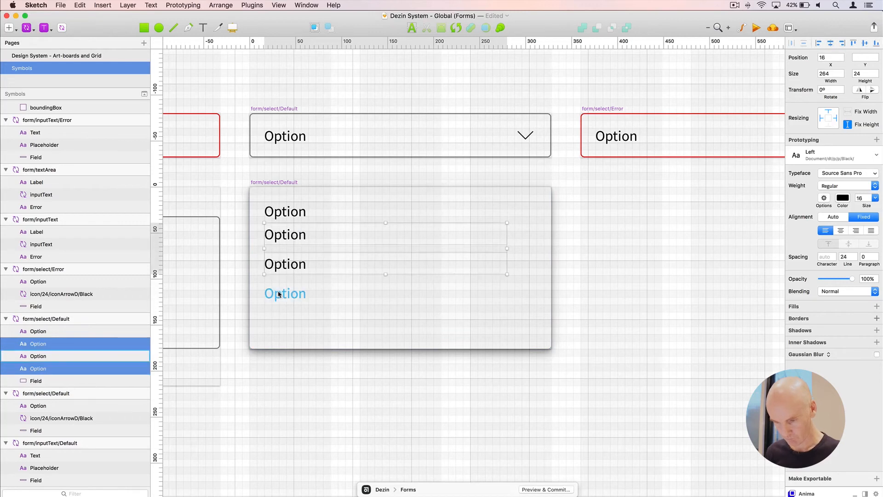
pyautogui.hotkey('shift', 'Down')
pyautogui.click(373, 376)
# Duplicate the fourth Option text to Y 143 and increase the symbol's height to leave space below the fifth option
pyautogui.click(285, 300)
pyautogui.press('super+d')
pyautogui.hotkey('shift', 'Down')
pyautogui.hotkey('shift', 'Down')
pyautogui.hotkey('shift', 'Down')
pyautogui.hotkey('shift', 'Down')
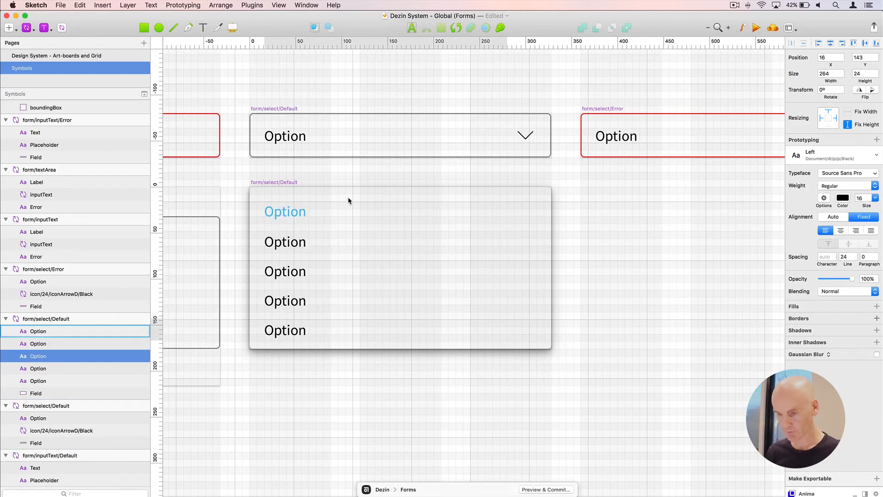
pyautogui.click(285, 186)
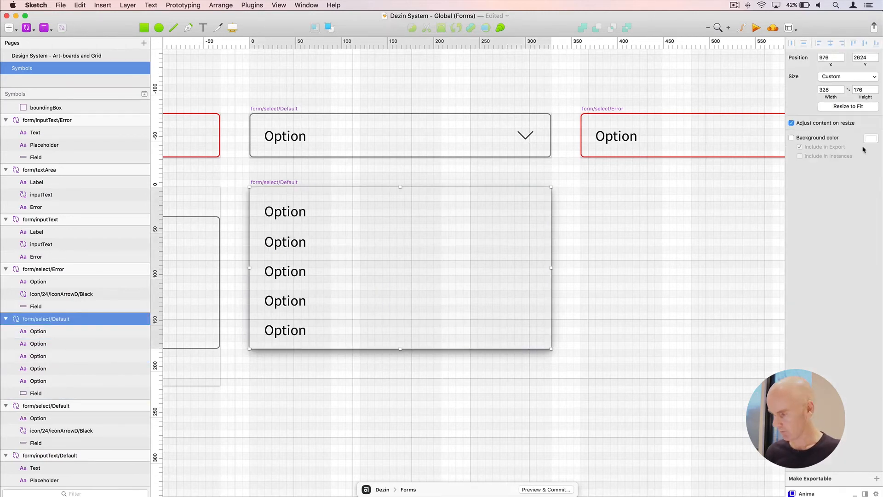
pyautogui.hotkey('shift', 'Up')
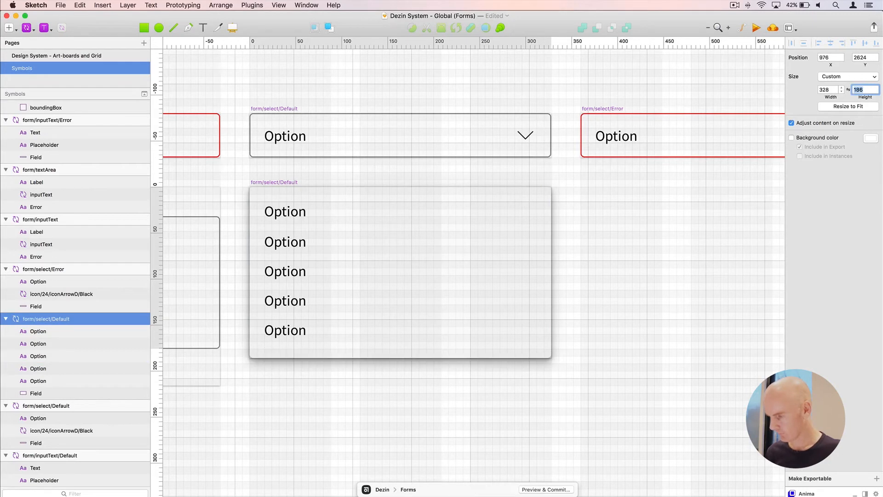
# Change the wording of the first three option texts to Option1, Option2 and Option3
pyautogui.doubleClick(306, 206)
pyautogui.click(307, 206)
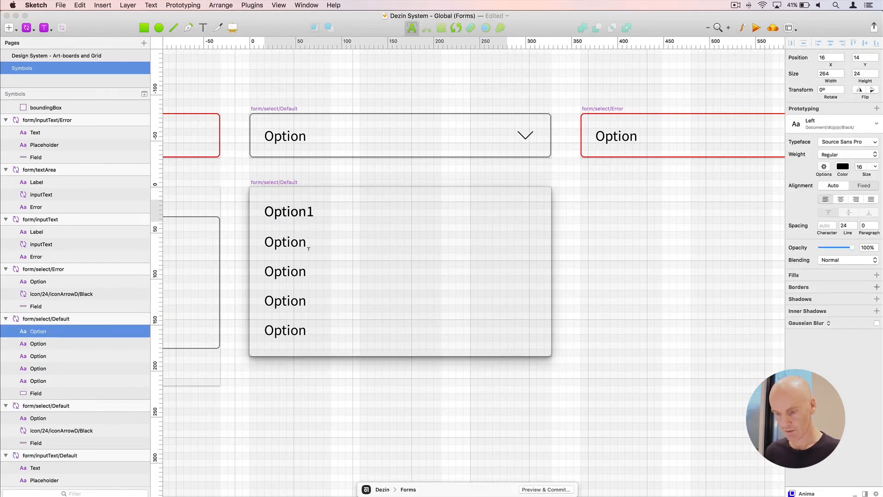
pyautogui.click(307, 243)
pyautogui.doubleClick(306, 244)
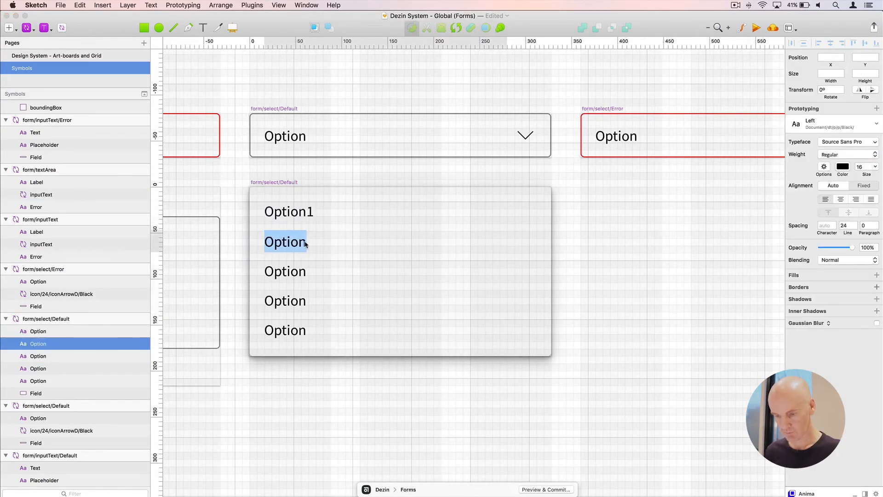
pyautogui.click(307, 236)
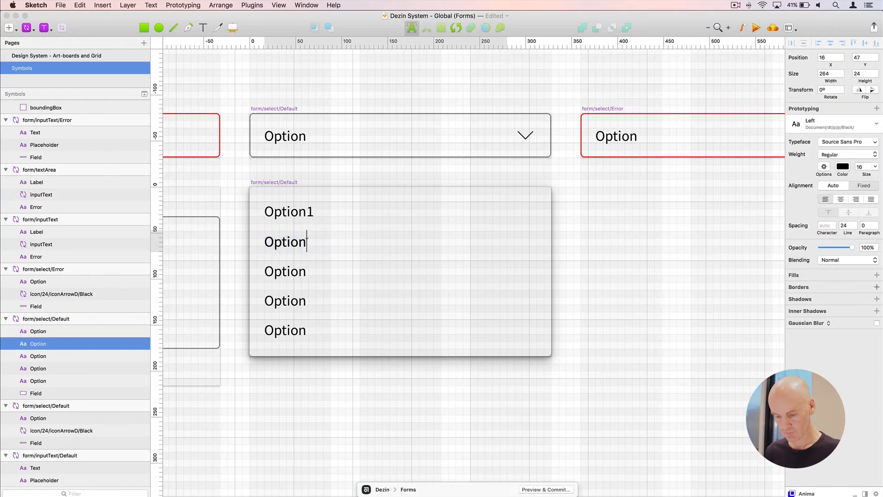
pyautogui.click(293, 269)
pyautogui.doubleClick(295, 271)
pyautogui.click(306, 267)
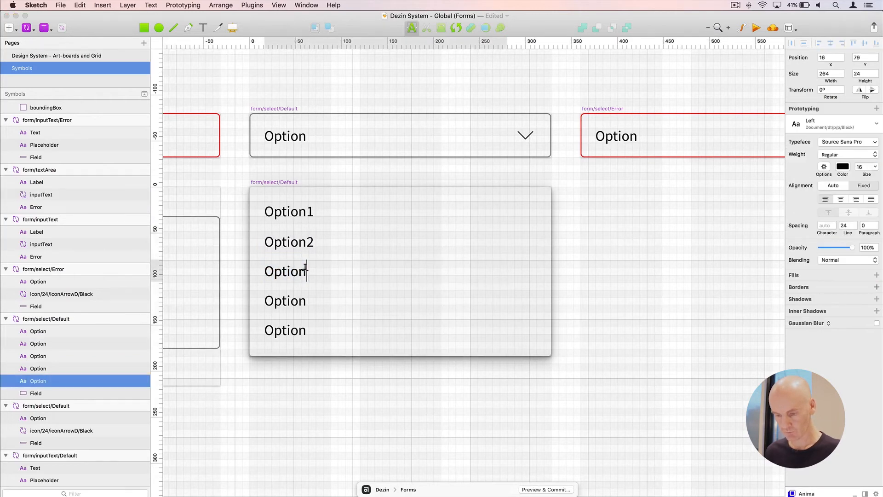
# Change the wording of the last two option texts to Option4 and Option5
pyautogui.click(295, 297)
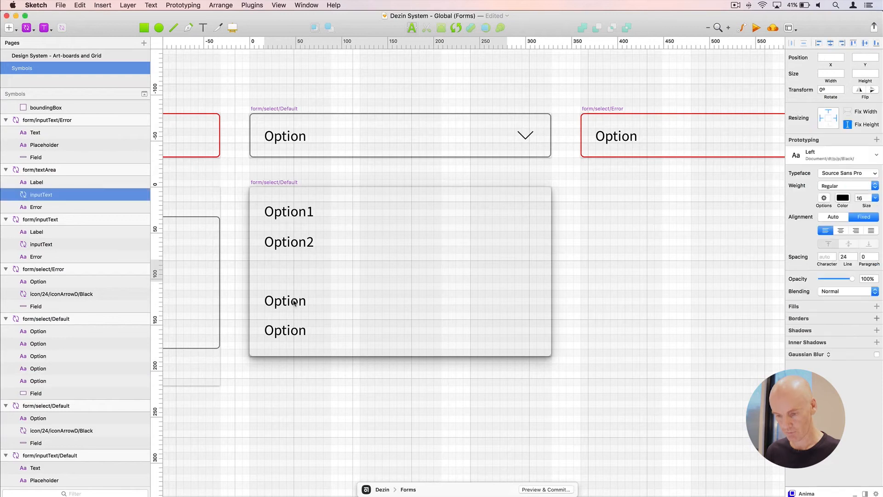
pyautogui.doubleClick(293, 299)
pyautogui.click(306, 296)
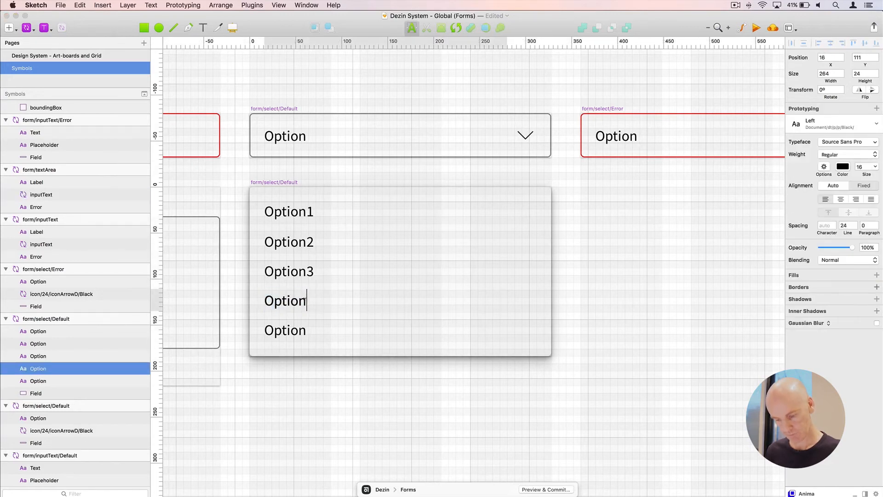
pyautogui.click(291, 330)
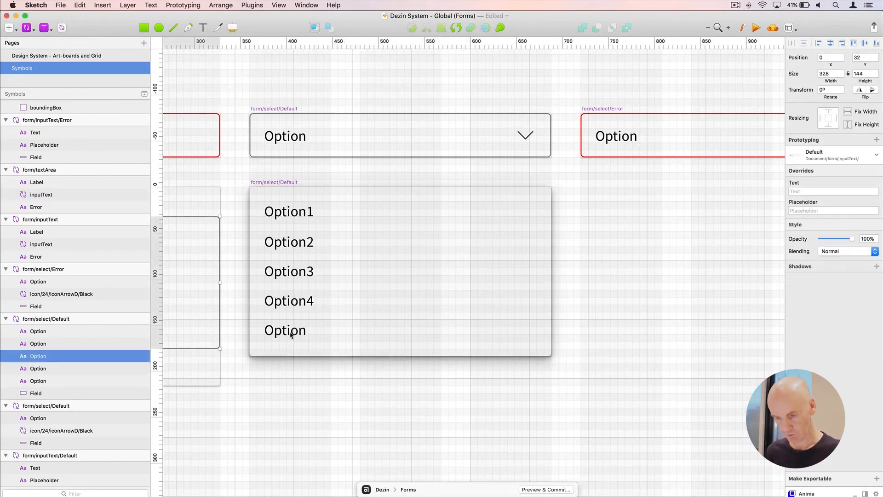
pyautogui.doubleClick(304, 330)
pyautogui.click(306, 329)
pyautogui.write('5')
pyautogui.click(363, 327)
# Rename the layers of the first two option texts as Option1 and Option2
pyautogui.click(308, 212)
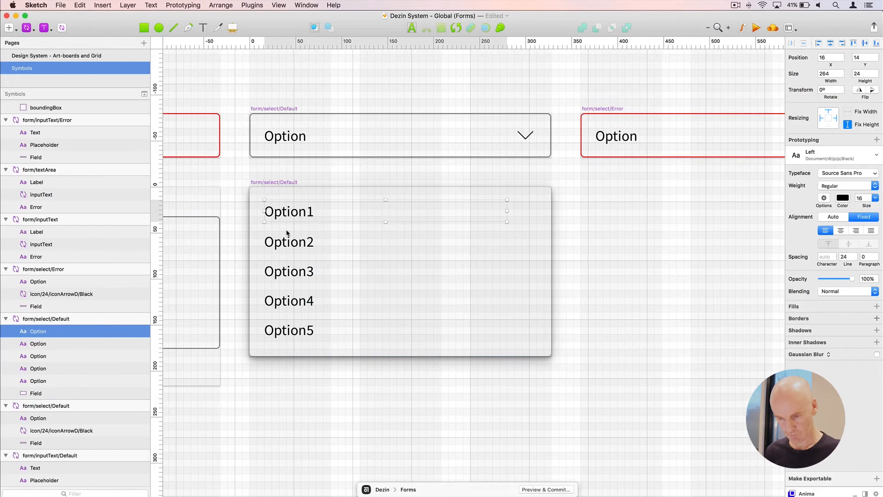
pyautogui.doubleClick(44, 331)
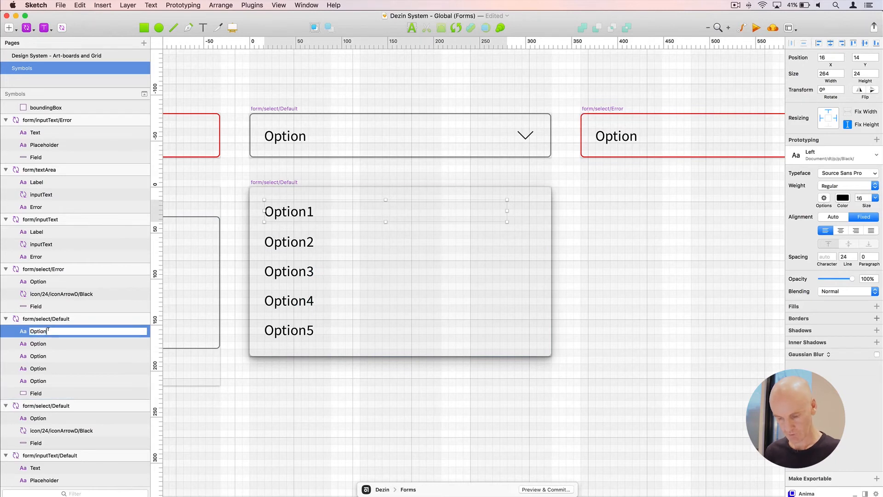
pyautogui.write('1')
pyautogui.press('Return')
pyautogui.click(46, 344)
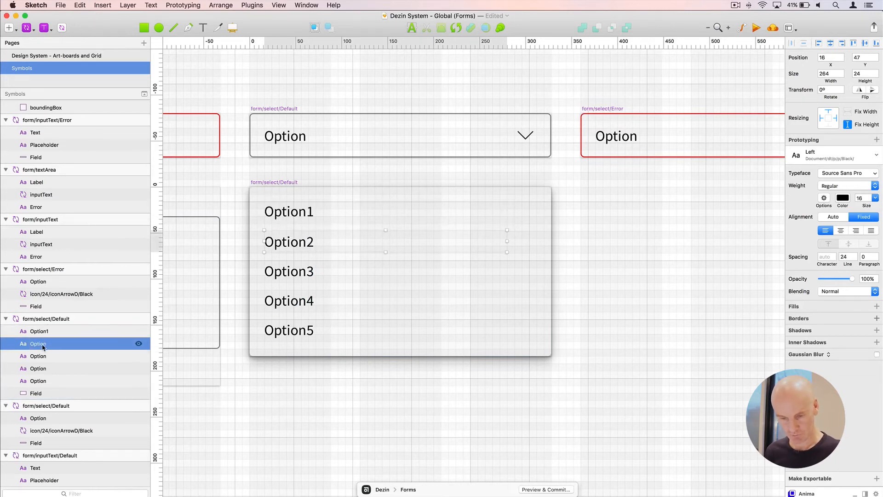
pyautogui.doubleClick(50, 345)
pyautogui.write('2')
pyautogui.press('Return')
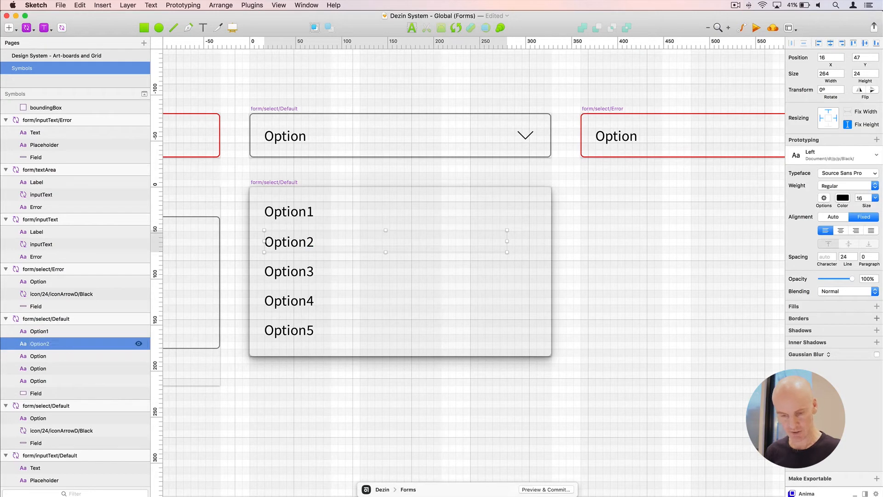
# Rename the remaining option layers Option3, Option4 and Option5 to match their texts and arrange them in numerical order in the layer list
pyautogui.click(41, 358)
pyautogui.doubleClick(40, 358)
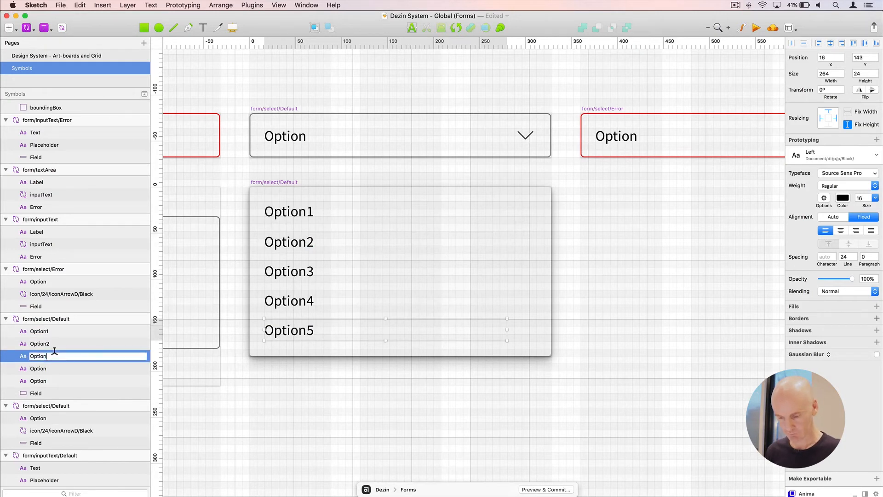
pyautogui.write('5')
pyautogui.press('Return')
pyautogui.click(59, 370)
pyautogui.doubleClick(57, 368)
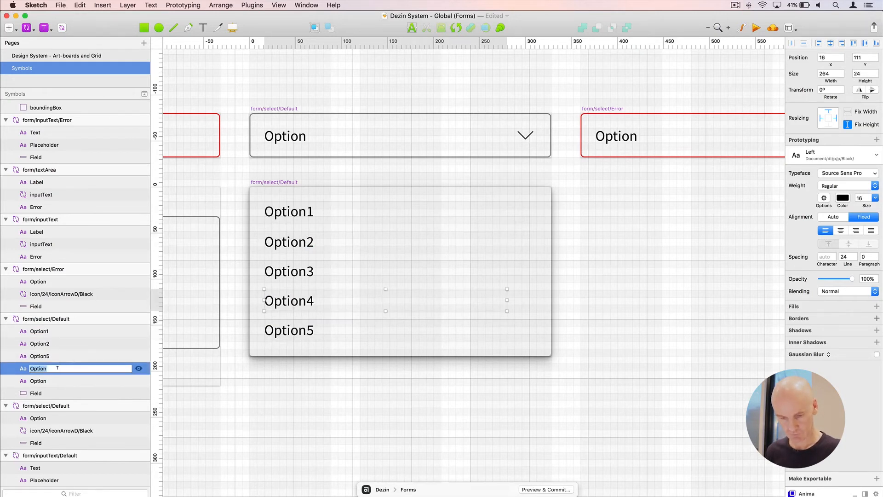
pyautogui.write('4')
pyautogui.press('Return')
pyautogui.click(59, 382)
pyautogui.doubleClick(58, 381)
pyautogui.write('3')
pyautogui.press('Return')
pyautogui.moveTo(59, 382); pyautogui.dragTo(47, 363)
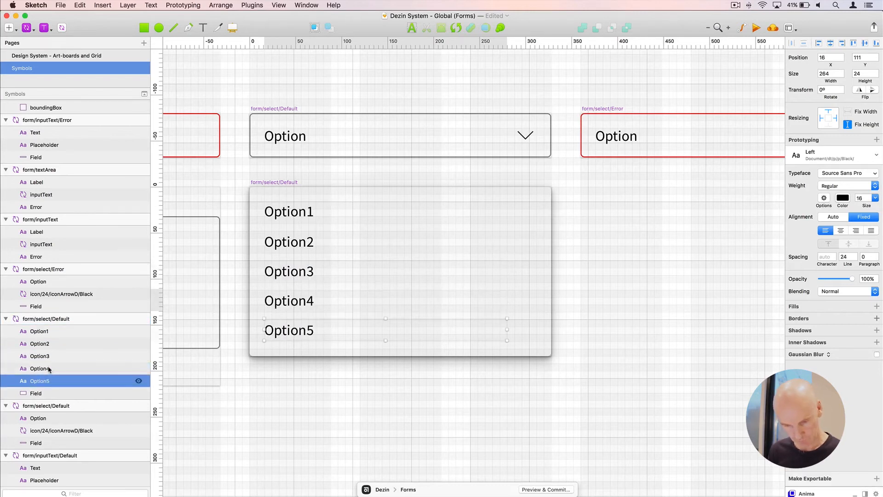
# Apply the dt/p/p/Grey2/Left text style to all five option texts, Option1 to Option5
pyautogui.click(67, 332)
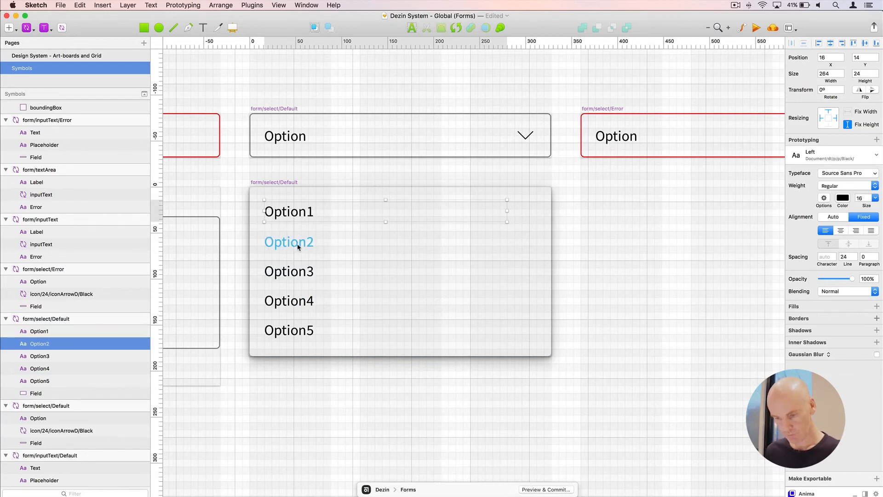
pyautogui.keyDown('shift'); pyautogui.click(293, 275); pyautogui.keyUp('shift')
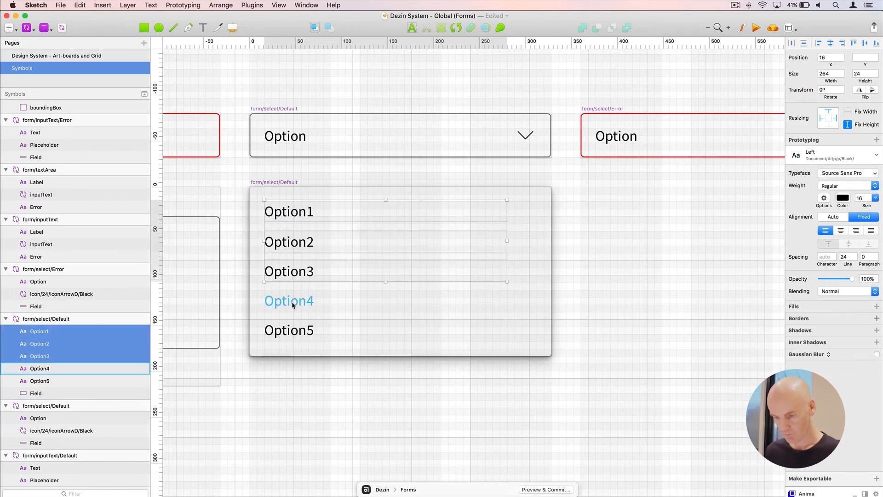
pyautogui.keyDown('shift'); pyautogui.click(293, 301); pyautogui.keyUp('shift')
pyautogui.keyDown('shift'); pyautogui.click(295, 331); pyautogui.keyUp('shift')
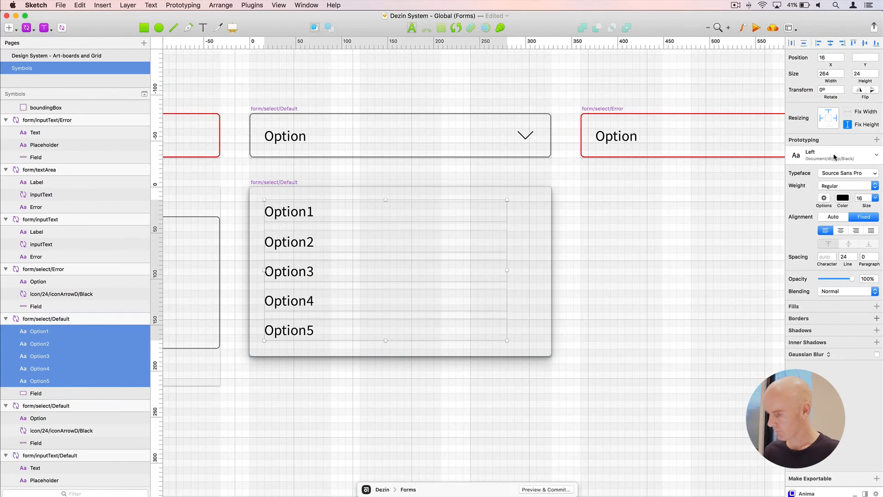
pyautogui.click(835, 157)
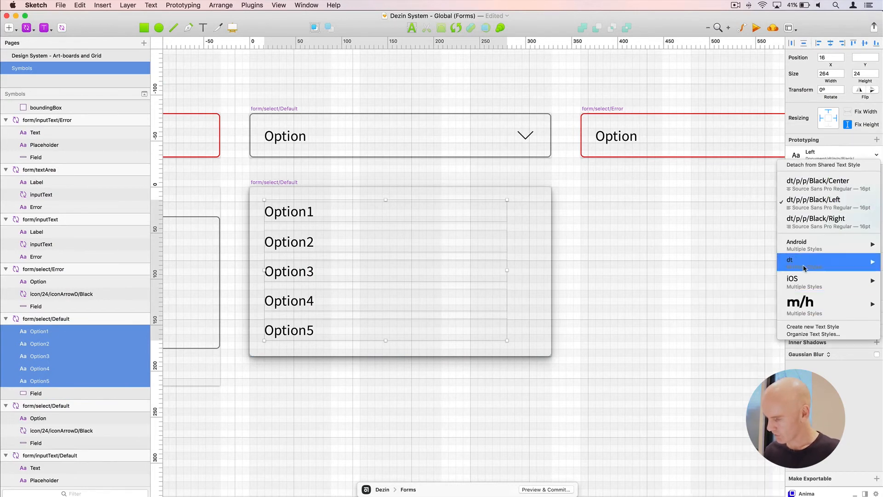
pyautogui.moveTo(803, 262)
pyautogui.moveTo(731, 329)
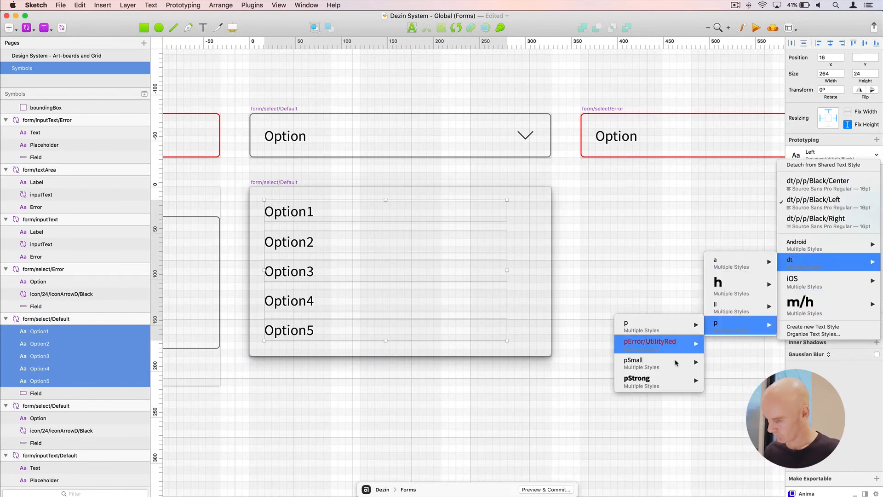
pyautogui.moveTo(674, 332)
pyautogui.moveTo(587, 346)
pyautogui.click(482, 358)
pyautogui.click(390, 410)
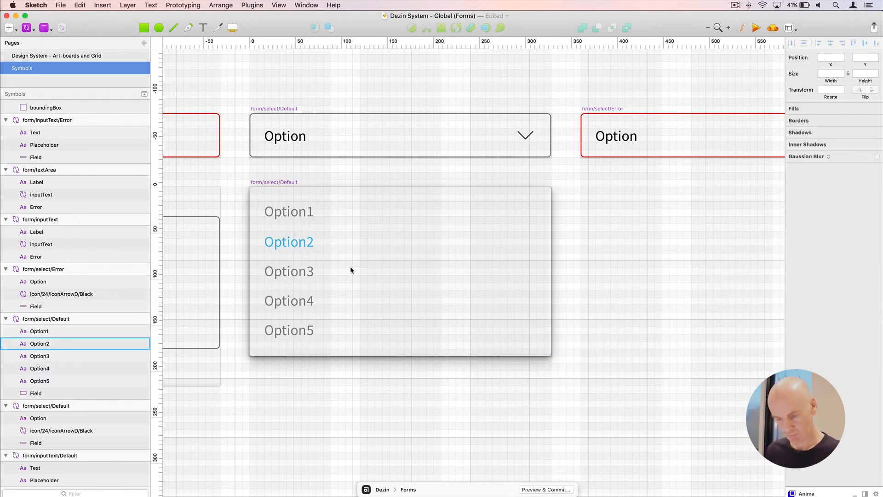
# Apply the dt/p/p/Black/Left text style to the Option3 text so it stands out as the active option
pyautogui.click(301, 271)
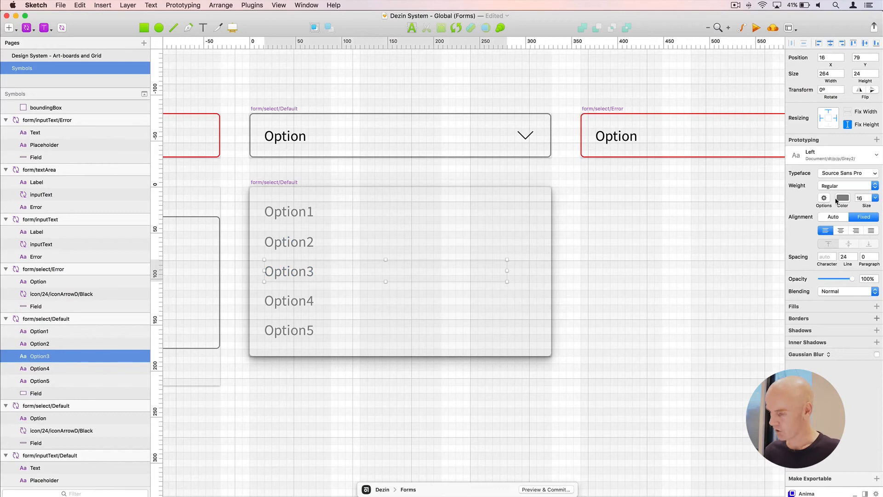
pyautogui.click(825, 159)
pyautogui.moveTo(818, 263)
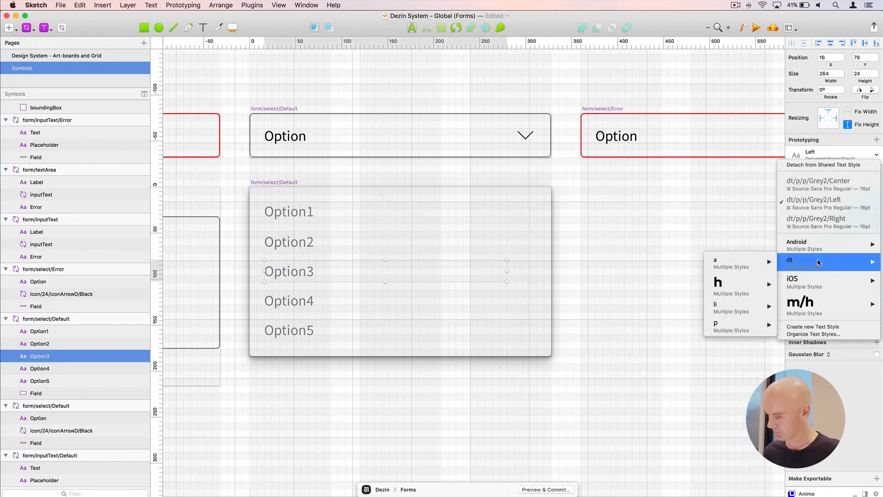
pyautogui.moveTo(749, 327)
pyautogui.moveTo(652, 330)
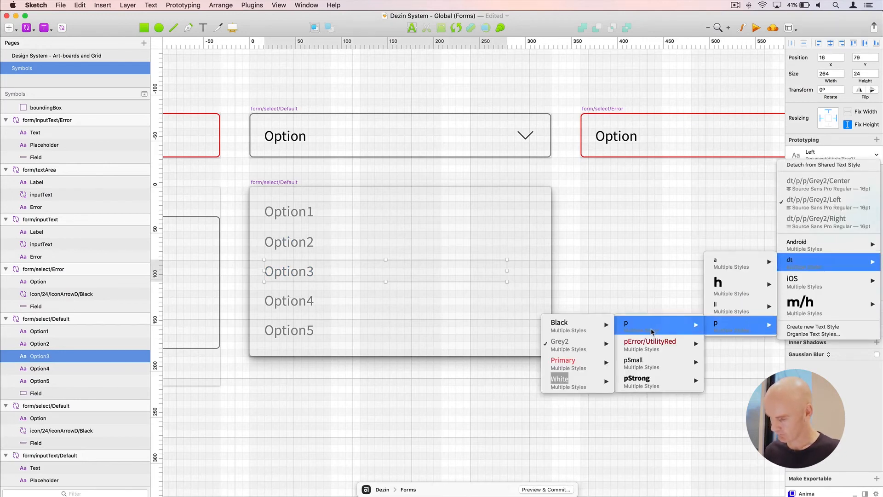
pyautogui.moveTo(555, 330)
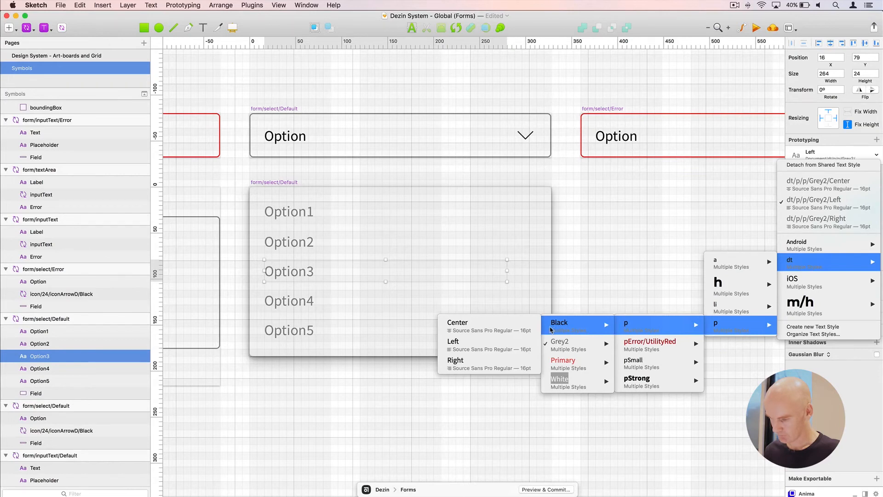
pyautogui.click(454, 342)
pyautogui.click(412, 415)
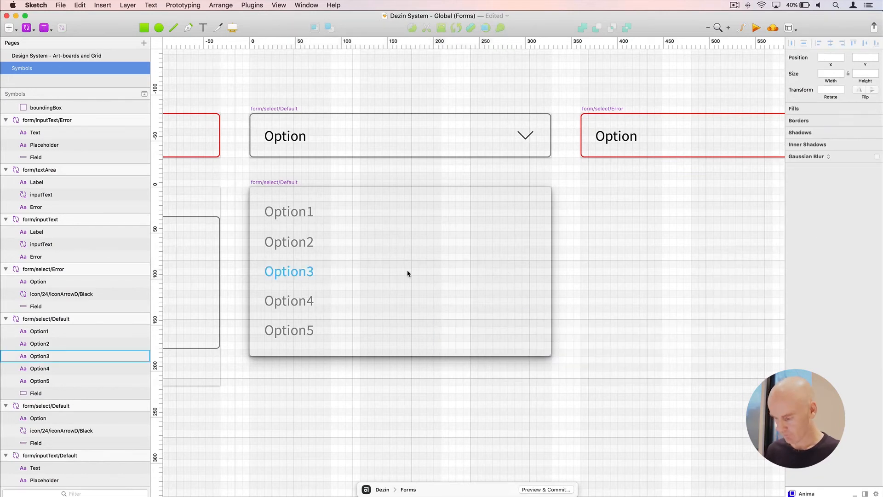
# Rename the symbol that holds the five option texts as form/option
pyautogui.click(70, 322)
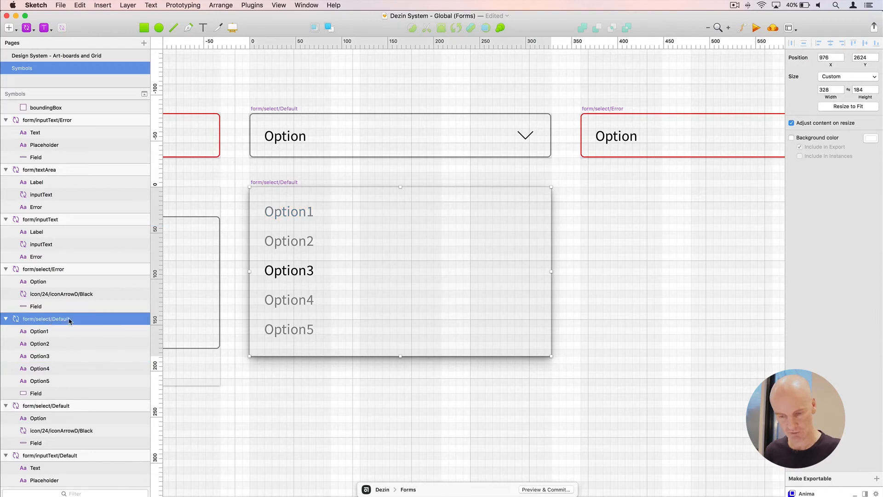
pyautogui.doubleClick(68, 321)
pyautogui.moveTo(70, 319); pyautogui.dragTo(36, 318)
pyautogui.write('option')
pyautogui.press('Return')
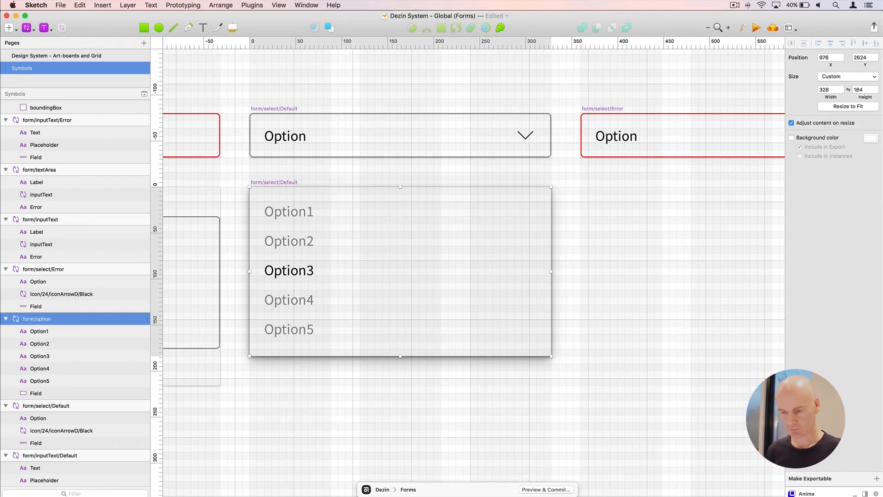
pyautogui.click(595, 205)
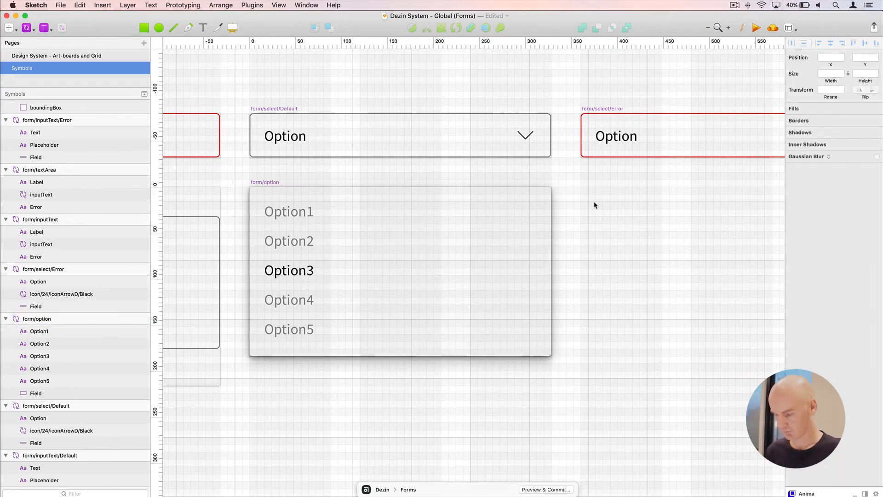
# Duplicate the form/inputText symbol and place the copy 32 px below form/select/Error, aligned with its edges
pyautogui.press('super+minus')
pyautogui.moveTo(468, 229); pyautogui.dragTo(580, 172)
pyautogui.click(186, 151)
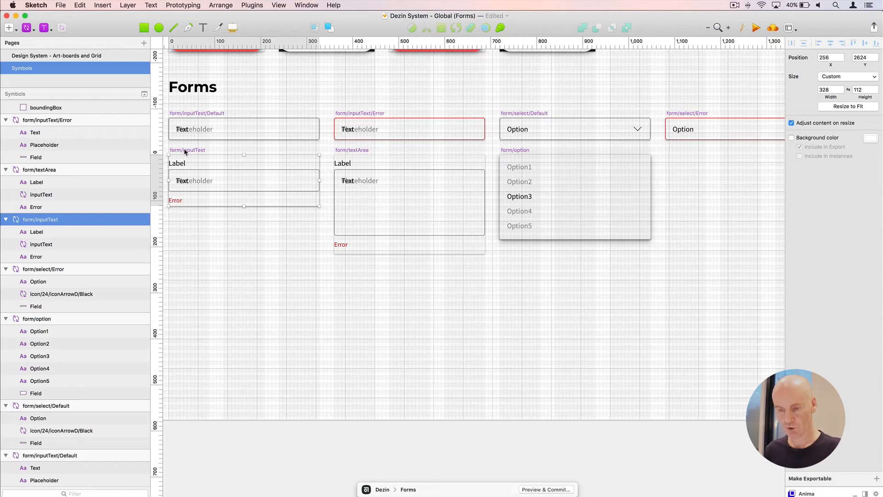
pyautogui.moveTo(186, 152); pyautogui.dragTo(682, 158)
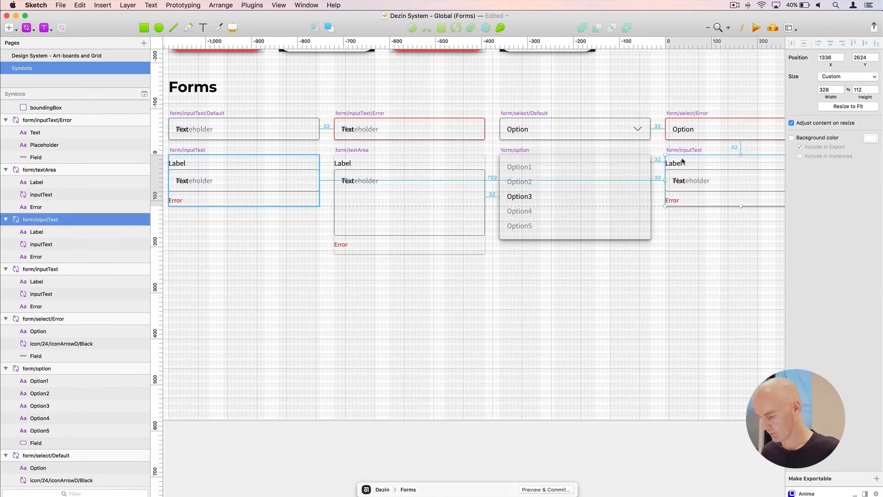
# Rename the duplicated form/inputText symbol as form/select
pyautogui.press('super+2')
pyautogui.scroll(-3, 681, 158)
pyautogui.hscroll(-2, 682, 159)
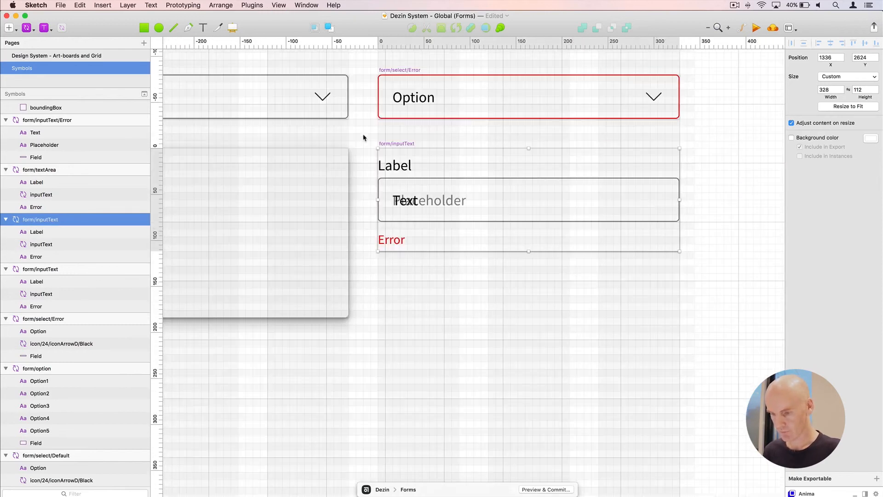
pyautogui.doubleClick(51, 222)
pyautogui.click(60, 219)
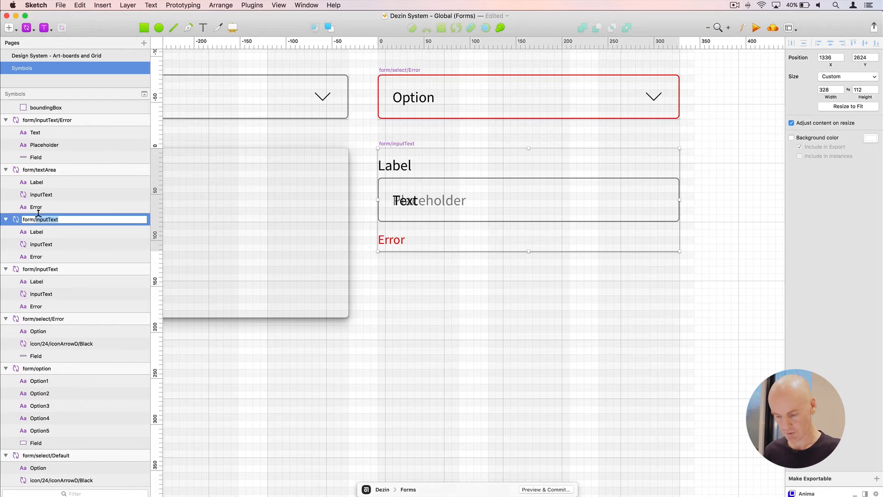
pyautogui.press('Return')
# Insert a form/select/Default symbol instance over the input field inside the form/select symbol
pyautogui.click(539, 320)
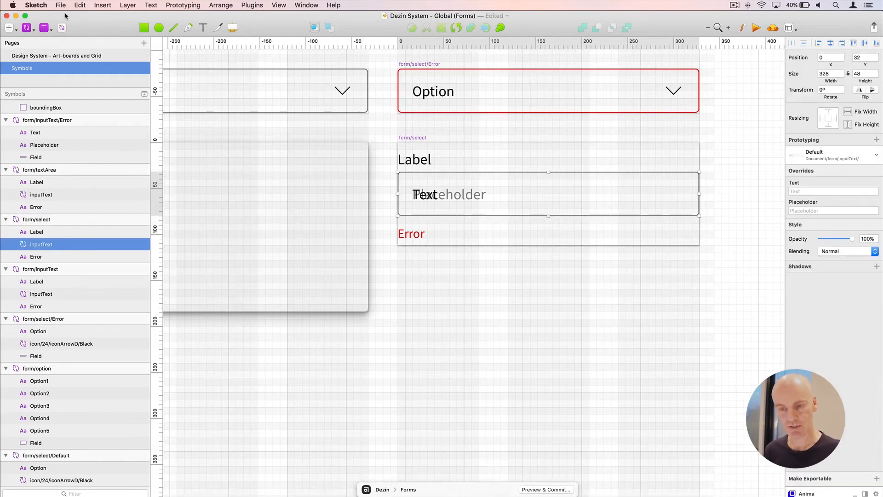
pyautogui.click(27, 29)
pyautogui.moveTo(65, 41)
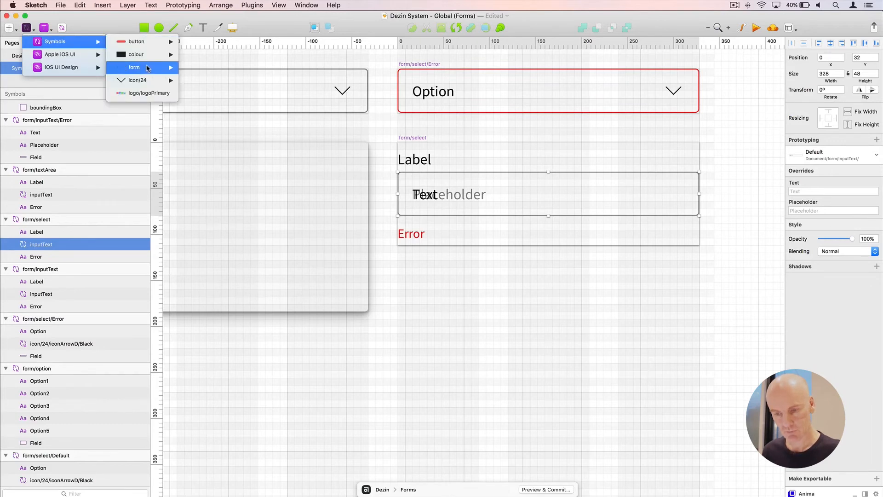
pyautogui.moveTo(147, 68)
pyautogui.moveTo(211, 118)
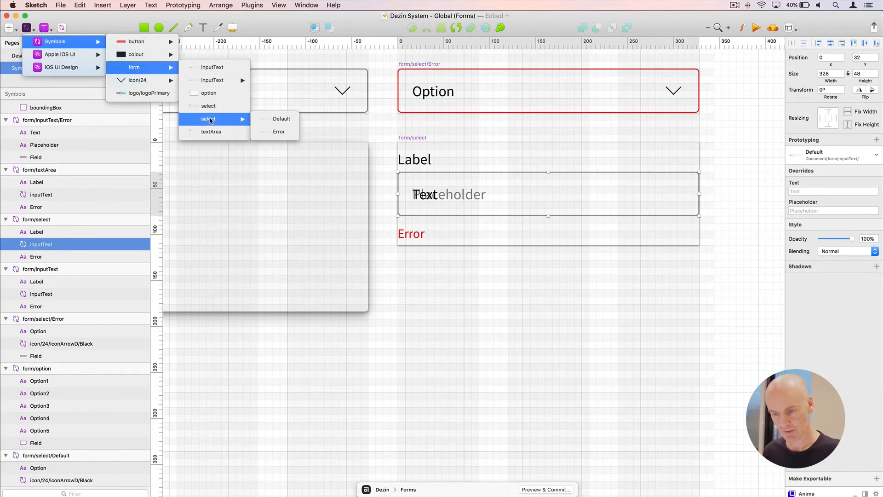
pyautogui.click(279, 119)
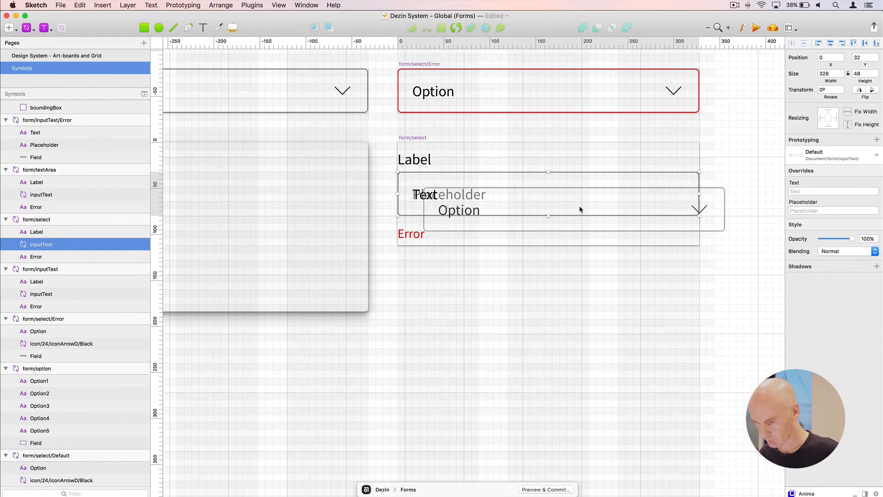
pyautogui.click(548, 196)
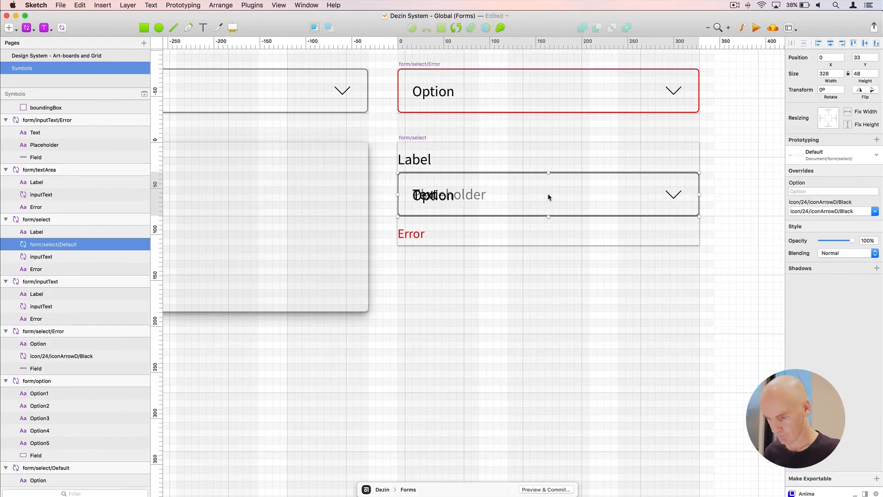
# Delete the inputText layer from the form/select symbol and rename its form/select/Default layer as select
pyautogui.click(97, 256)
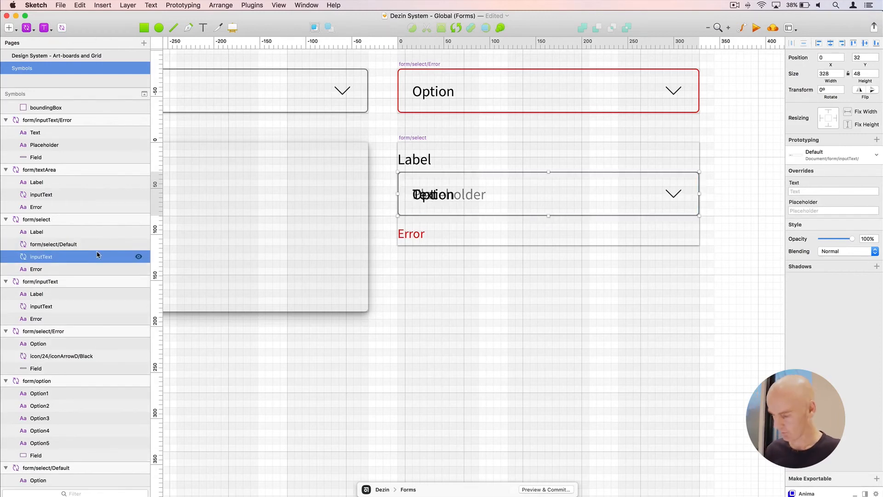
pyautogui.press('Delete')
pyautogui.doubleClick(67, 244)
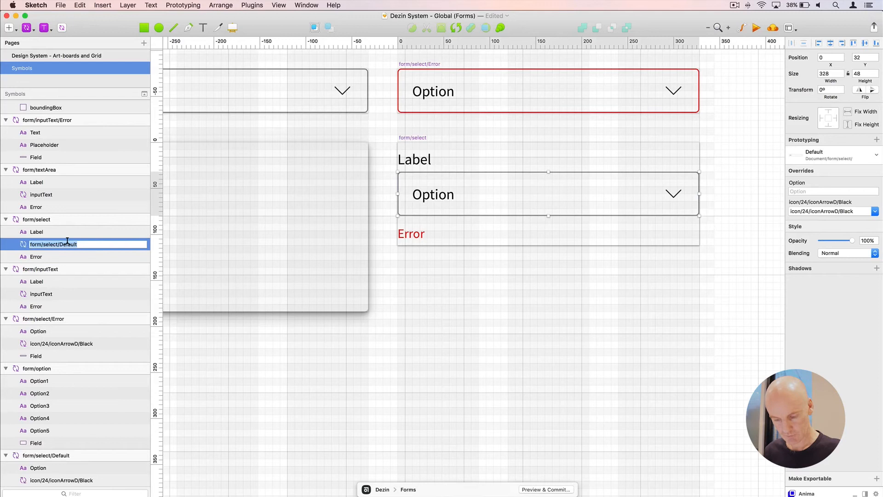
pyautogui.write('select')
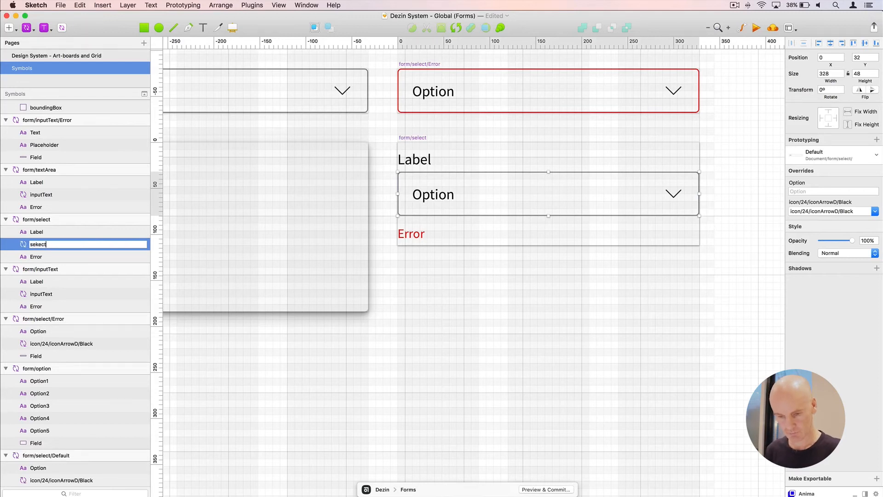
pyautogui.press('Return')
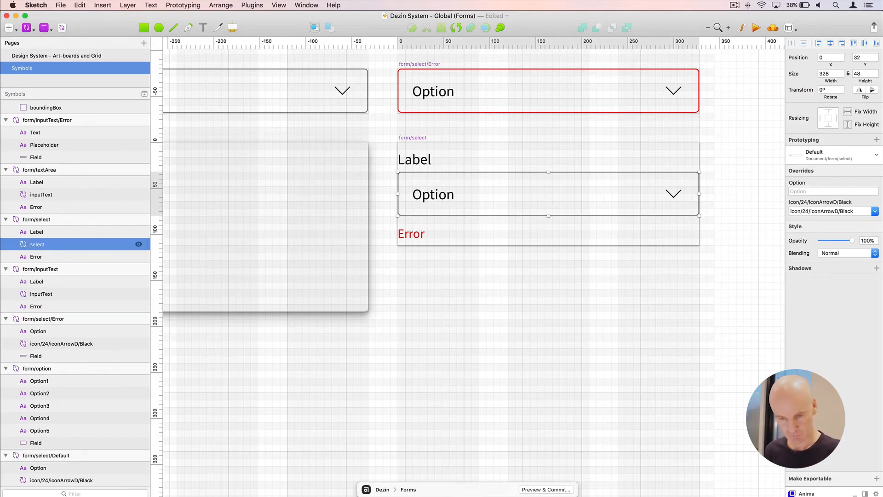
# Turn off content adjustment on resize for the form/select symbol and extend it downward to a height of 232
pyautogui.click(64, 232)
pyautogui.click(60, 245)
pyautogui.click(58, 256)
pyautogui.click(43, 245)
pyautogui.click(36, 220)
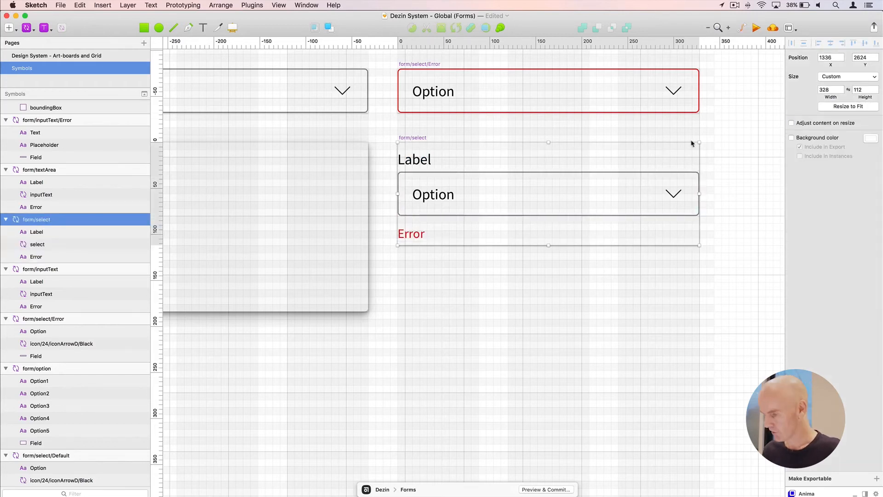
pyautogui.moveTo(549, 246); pyautogui.dragTo(541, 355)
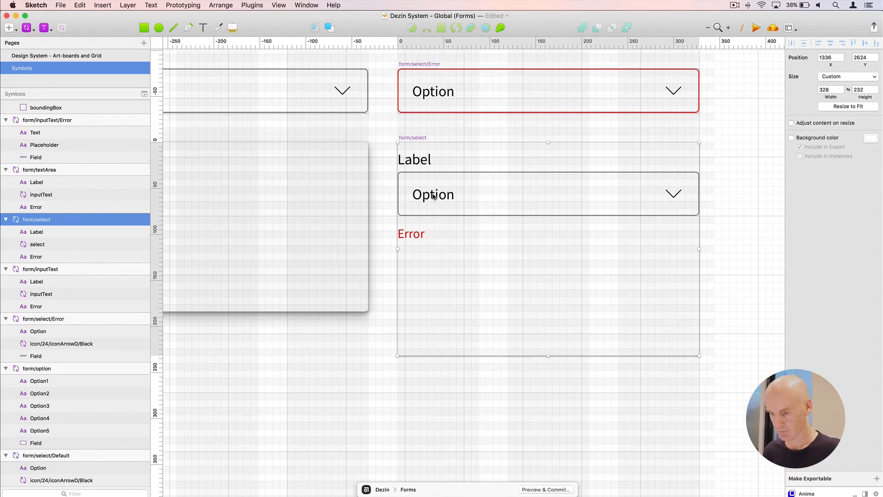
# Insert the form/option symbol directly beneath the select field at Y 80 and extend the form/select symbol to a height of 280
pyautogui.click(414, 183)
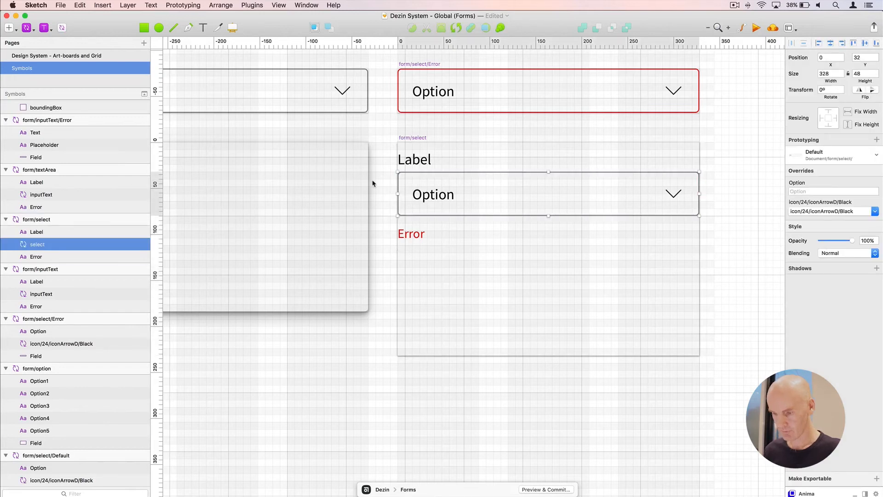
pyautogui.click(27, 28)
pyautogui.moveTo(59, 42)
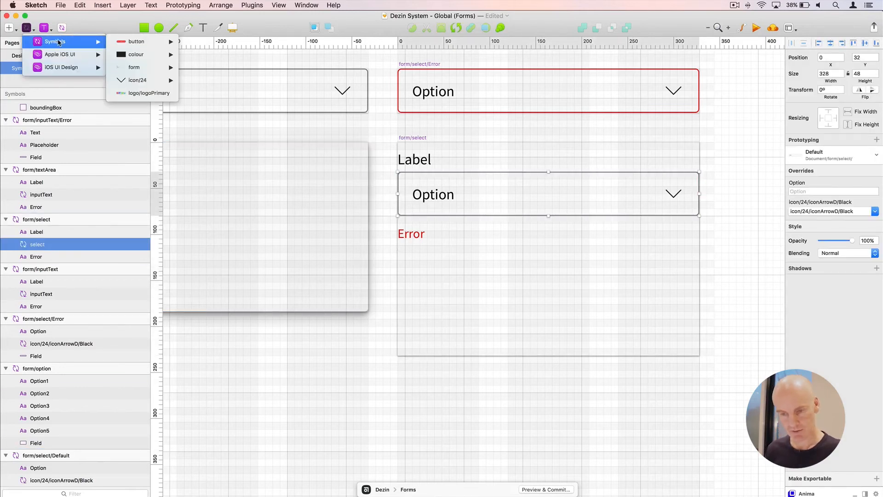
pyautogui.moveTo(138, 67)
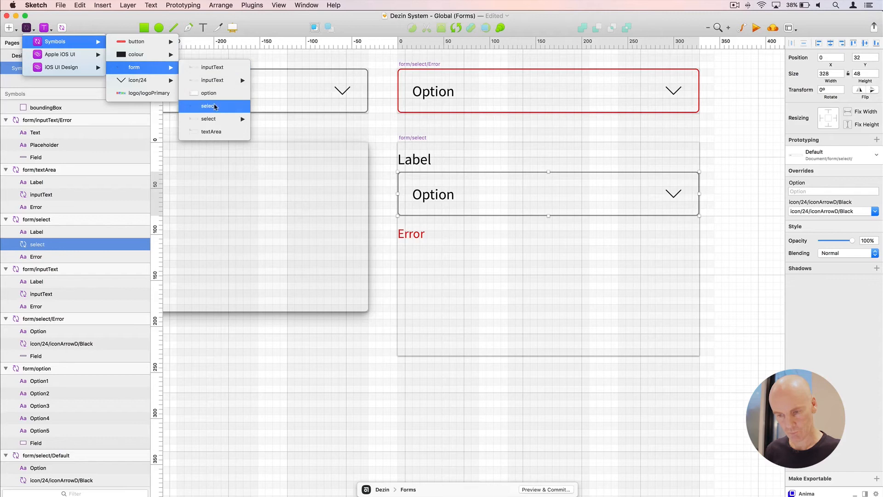
pyautogui.click(215, 94)
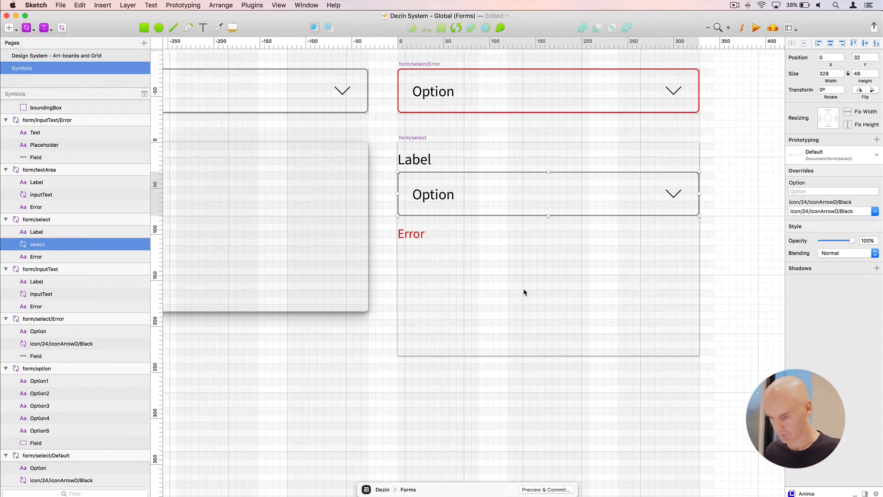
pyautogui.click(548, 302)
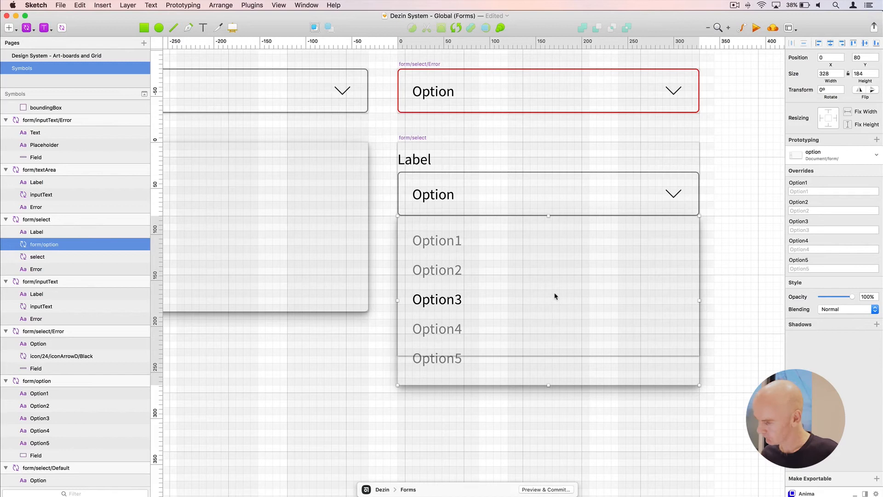
pyautogui.click(416, 139)
pyautogui.moveTo(549, 354); pyautogui.dragTo(546, 400)
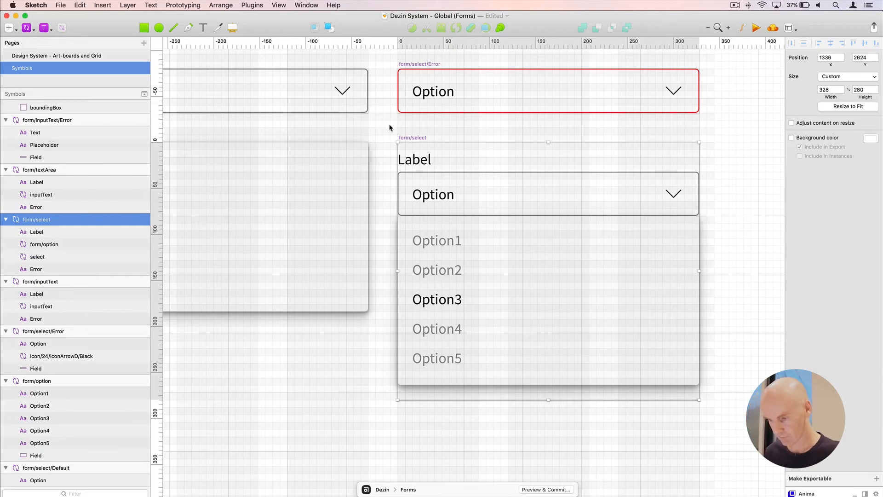
# Rename the form/option layer inside the form/select symbol as option
pyautogui.click(467, 226)
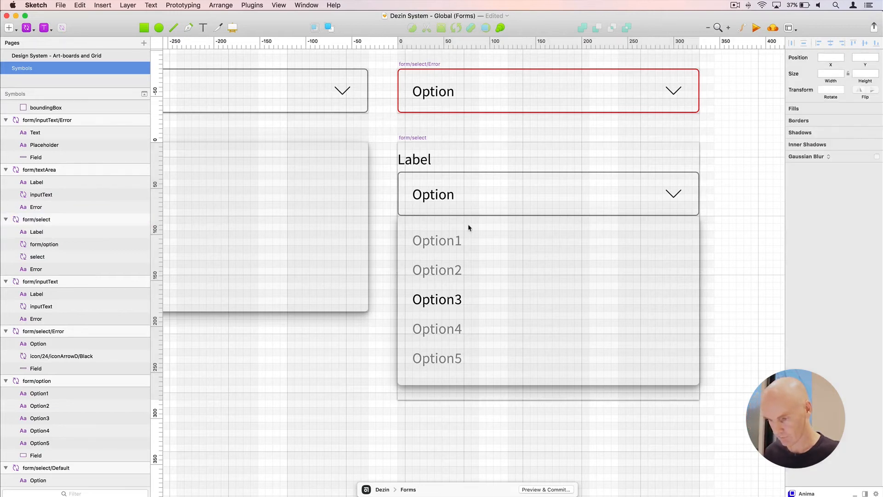
pyautogui.doubleClick(38, 246)
pyautogui.write('o')
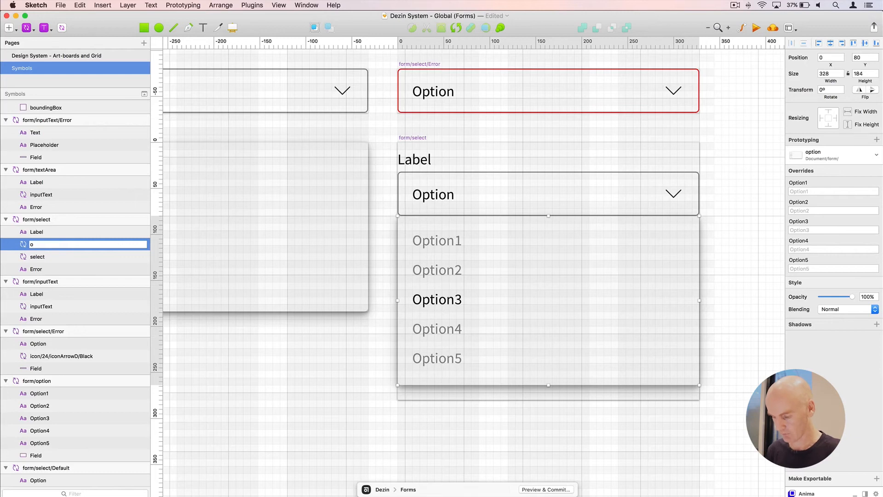
pyautogui.press('Return')
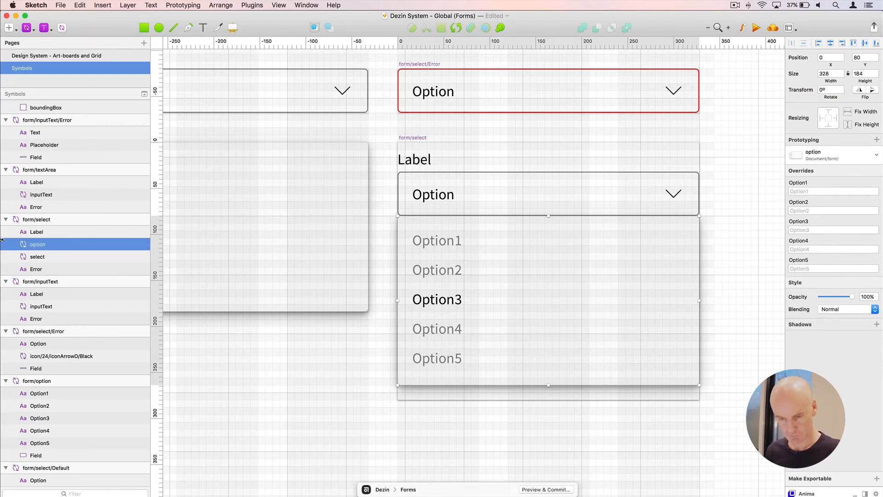
# Reorder the form/select symbol's layers so select sits directly above option, and save the document
pyautogui.click(41, 234)
pyautogui.click(27, 247)
pyautogui.moveTo(34, 265); pyautogui.dragTo(36, 265)
pyautogui.click(39, 247)
pyautogui.click(43, 258)
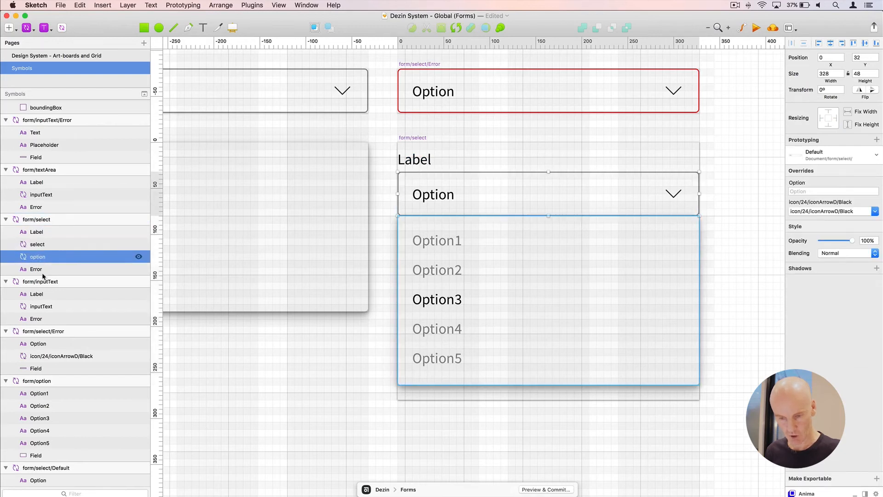
pyautogui.click(39, 271)
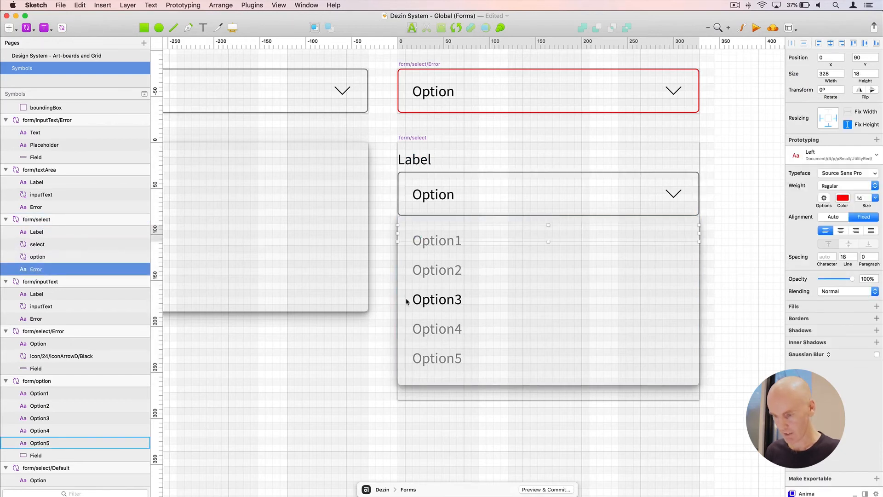
pyautogui.click(389, 227)
pyautogui.click(421, 140)
pyautogui.press('super+s')
# Hide the option layer inside the form/select symbol
pyautogui.press('super+minus')
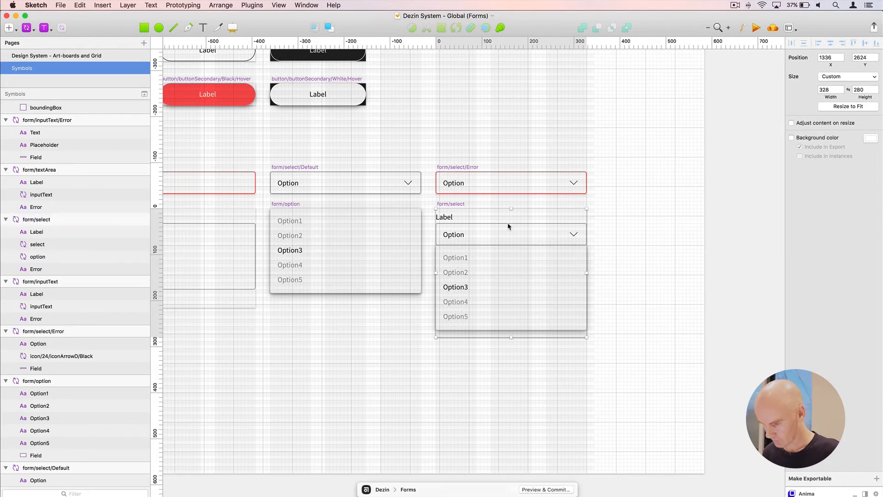
pyautogui.click(504, 259)
pyautogui.press('super+2')
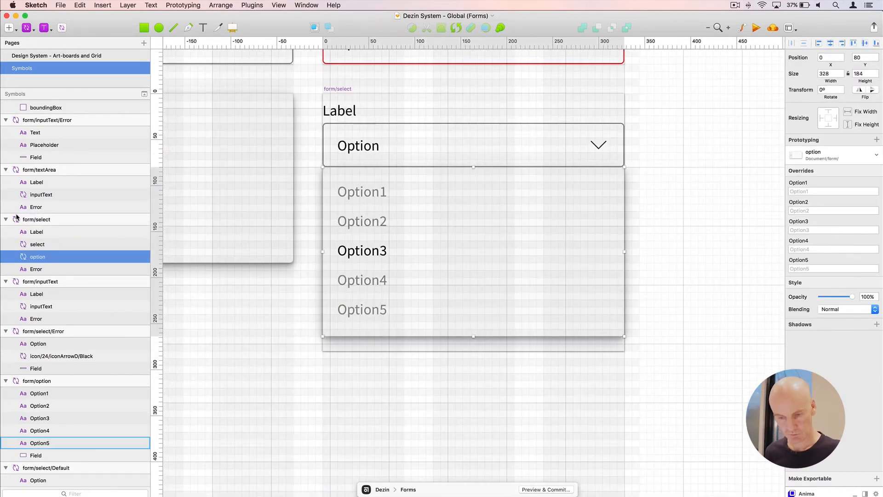
pyautogui.click(139, 256)
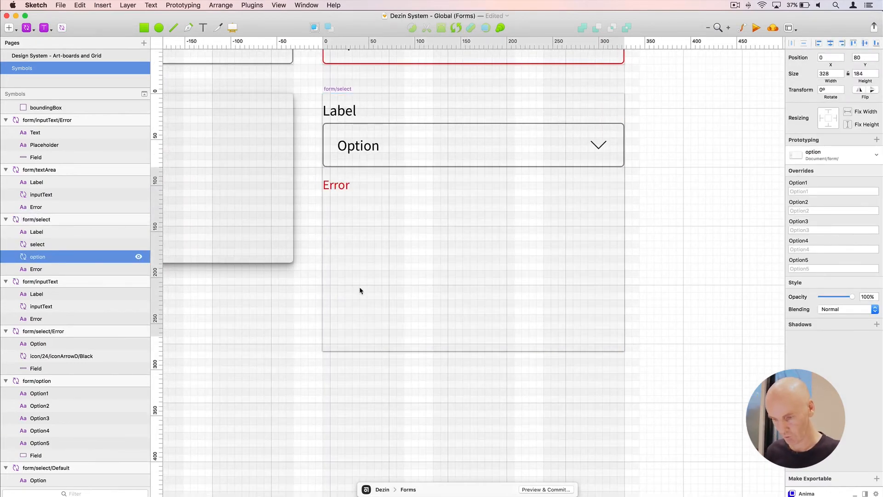
# Lower the Error text in the form/select symbol to Y 250 and show the option layer again
pyautogui.click(333, 189)
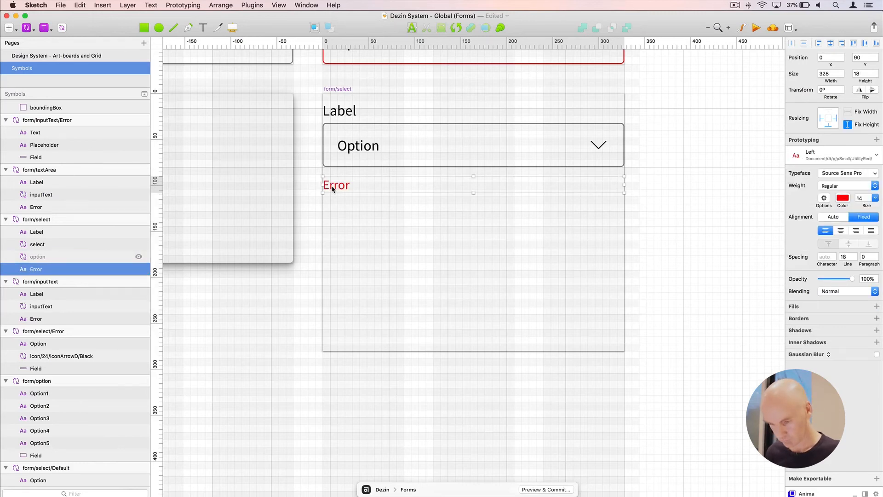
pyautogui.hotkey('shift', 'Down')
pyautogui.hotkey('shift', 'Down')
pyautogui.hotkey('shift', 'Down')
pyautogui.hotkey('shift', 'Down')
pyautogui.hotkey('shift', 'Down')
pyautogui.hotkey('shift', 'Down')
pyautogui.hotkey('shift', 'Down')
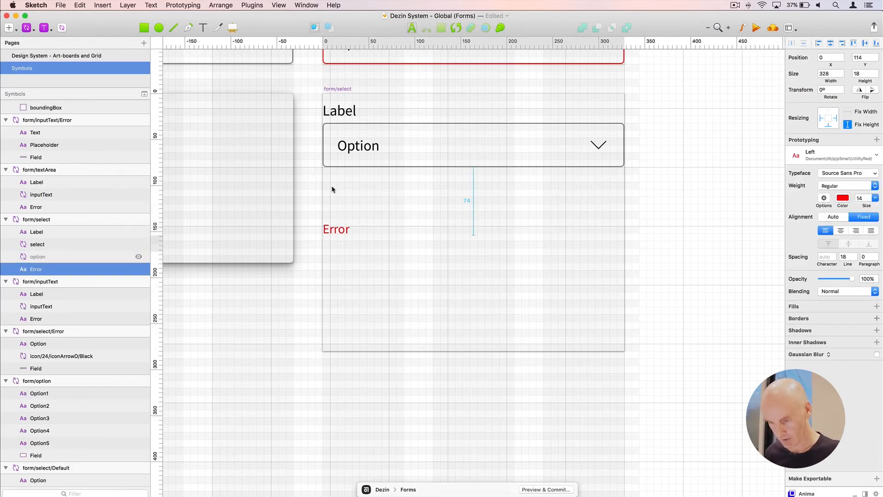
pyautogui.hotkey('shift', 'Down')
pyautogui.hotkey('shift', 'Down')
pyautogui.hotkey('shift', 'Down')
pyautogui.hotkey('shift', 'Down')
pyautogui.hotkey('shift', 'Down')
pyautogui.hotkey('shift', 'Down')
pyautogui.hotkey('shift', 'Down')
pyautogui.hotkey('shift', 'Down')
pyautogui.hotkey('shift', 'Down')
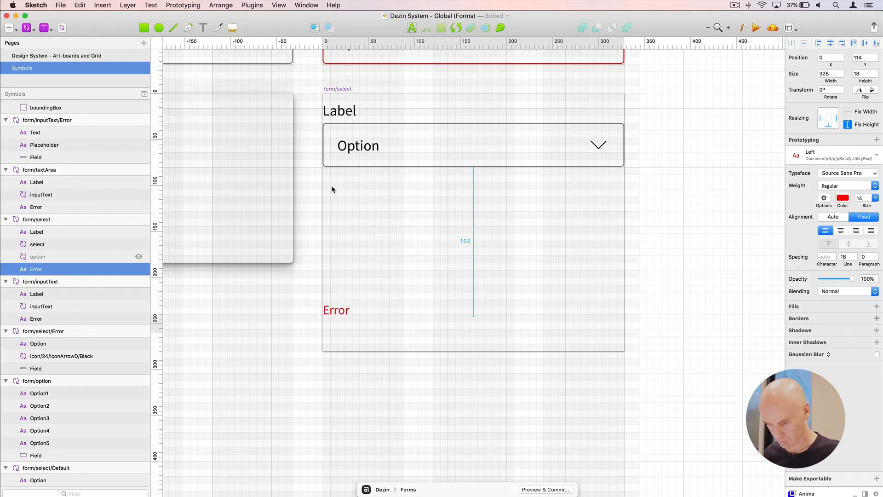
pyautogui.hotkey('shift', 'Down')
pyautogui.hotkey('shift', 'Down')
pyautogui.hotkey('shift', 'Down')
pyautogui.hotkey('shift', 'Up')
pyautogui.hotkey('shift', 'Up')
pyautogui.hotkey('shift', 'Up')
pyautogui.hotkey('shift', 'Up')
pyautogui.hotkey('shift', 'Up')
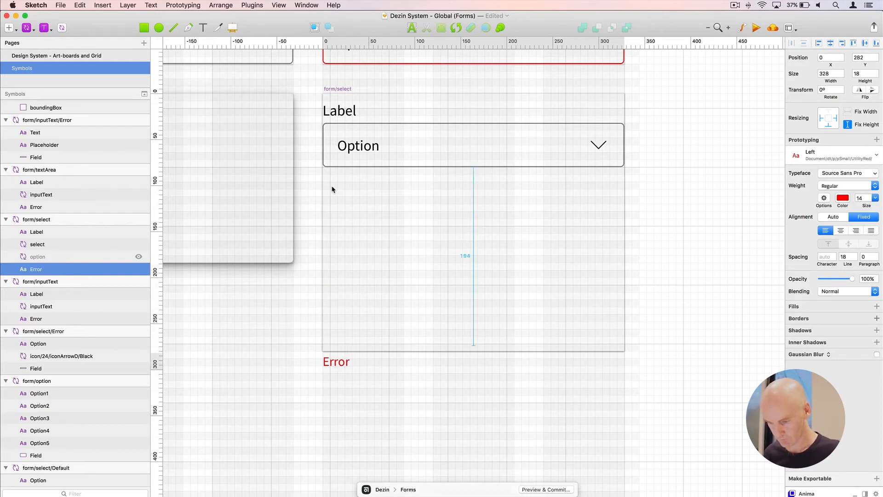
pyautogui.click(355, 132)
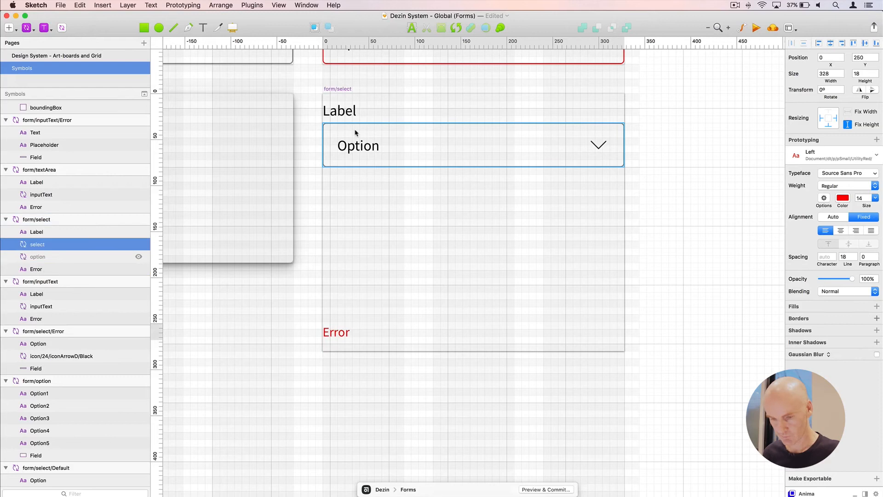
pyautogui.click(138, 256)
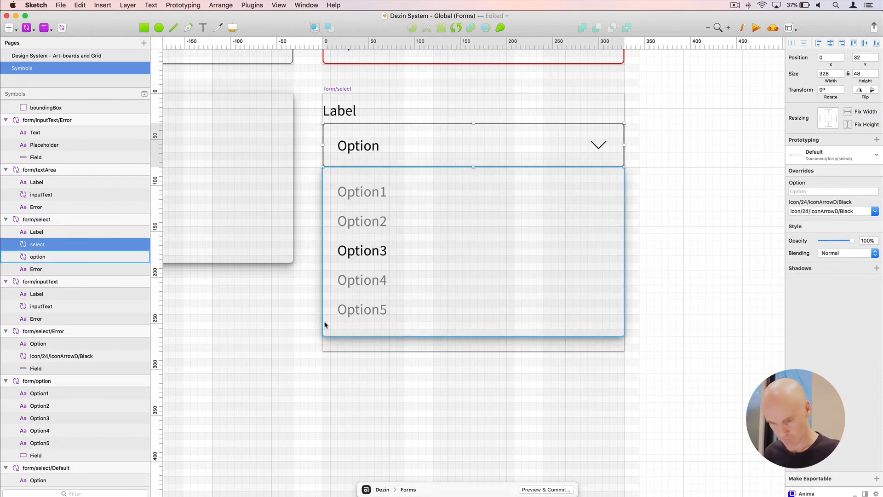
# Lower the Error text to Y 274, beneath the option list, and extend the form/select symbol to a height of 304
pyautogui.click(45, 271)
pyautogui.hotkey('shift', 'Down')
pyautogui.hotkey('shift', 'Down')
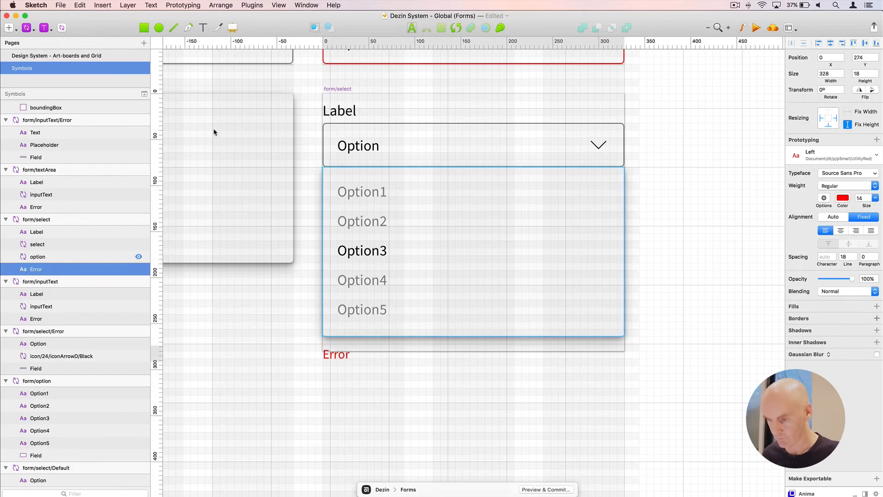
pyautogui.click(330, 89)
pyautogui.moveTo(472, 366); pyautogui.dragTo(472, 373)
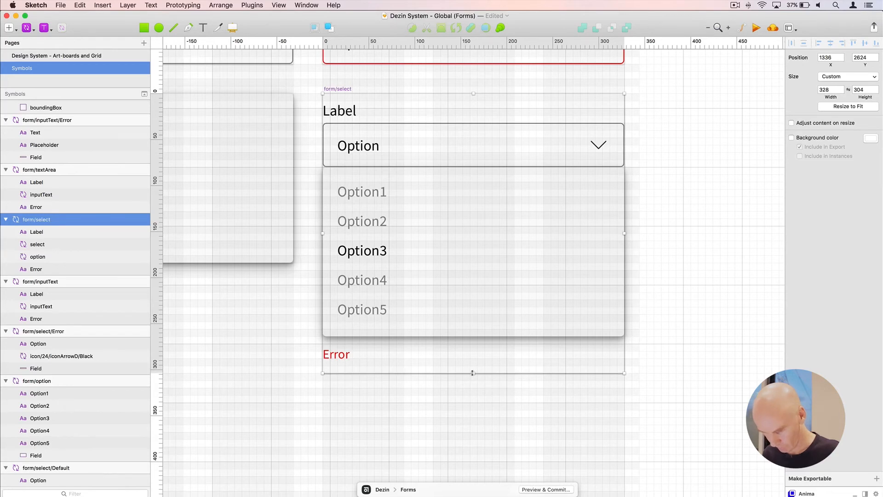
pyautogui.click(337, 355)
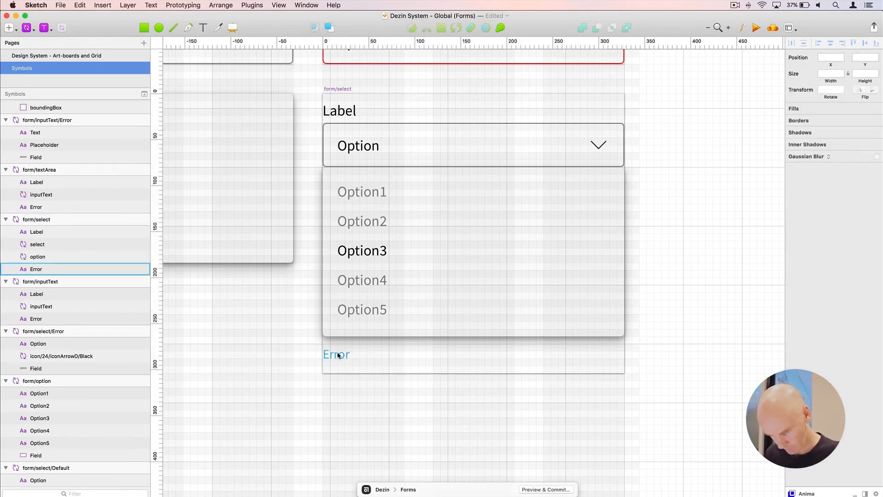
pyautogui.click(369, 410)
# Insert a form/select symbol instance below form/inputText in the Forms section at X 256, Y 756
pyautogui.press('super+minus')
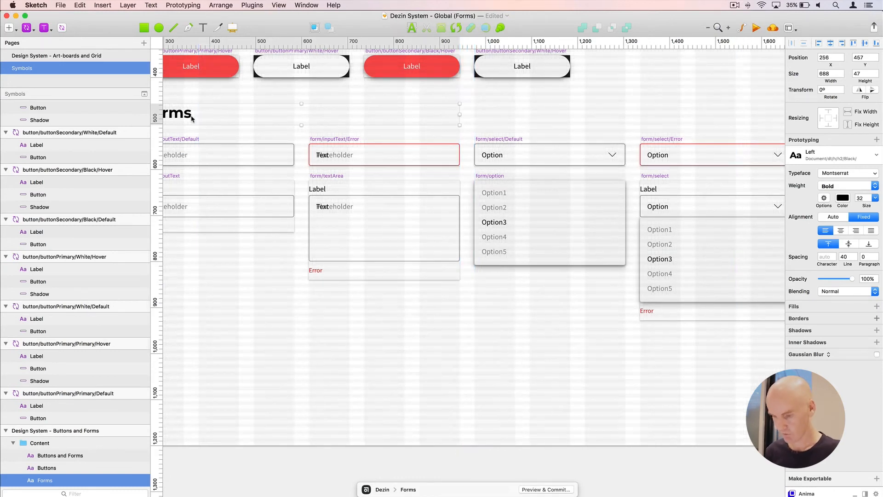
pyautogui.click(466, 330)
pyautogui.hscroll(5, 466, 330)
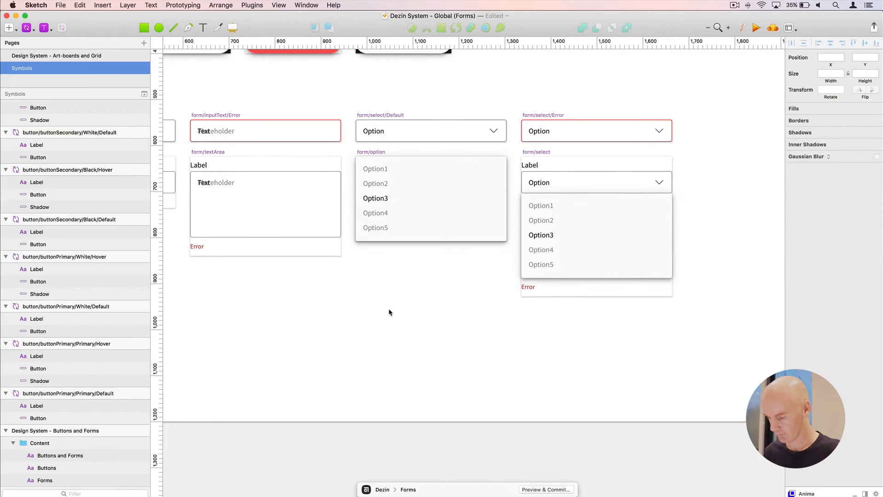
pyautogui.press('super+minus')
pyautogui.moveTo(389, 312); pyautogui.dragTo(385, 292)
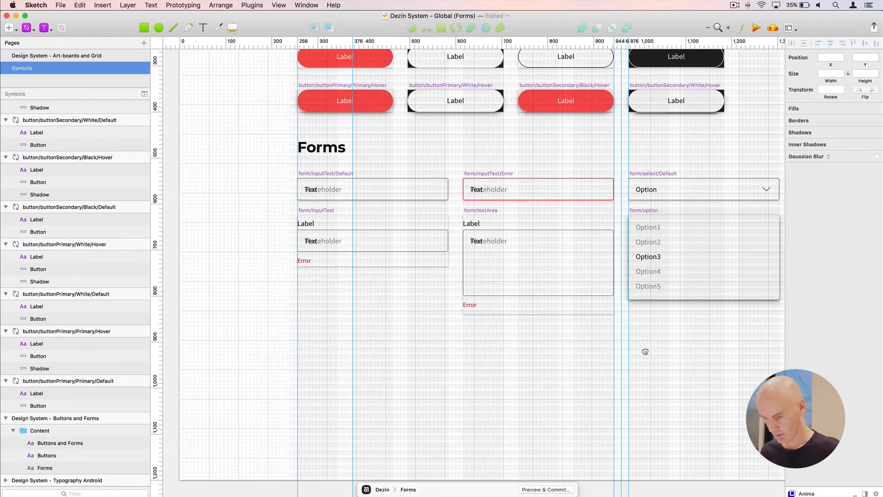
pyautogui.click(322, 147)
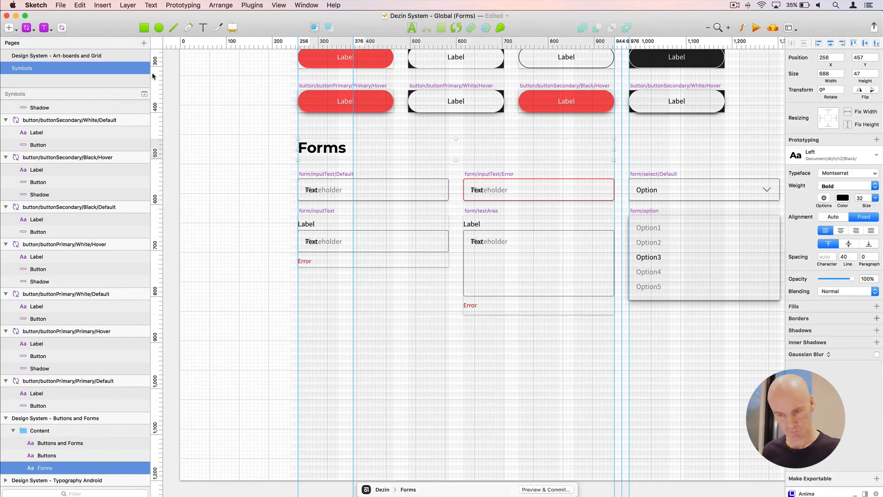
pyautogui.click(30, 29)
pyautogui.moveTo(60, 46)
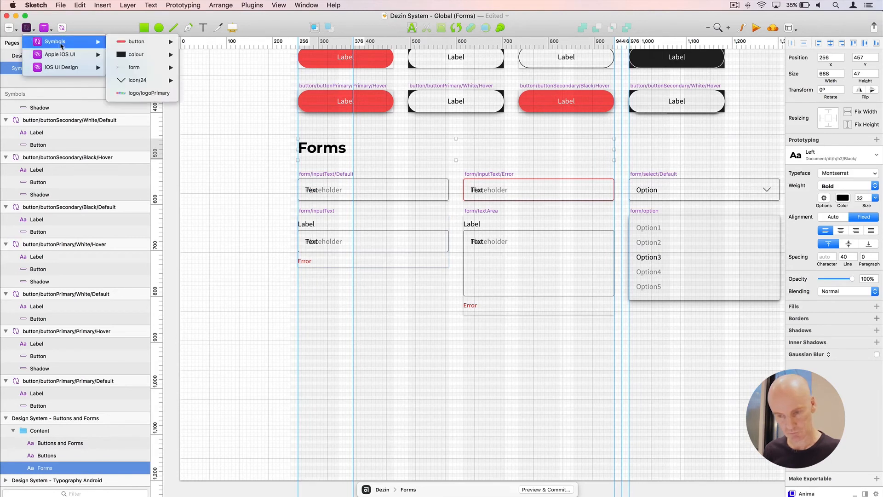
pyautogui.moveTo(132, 69)
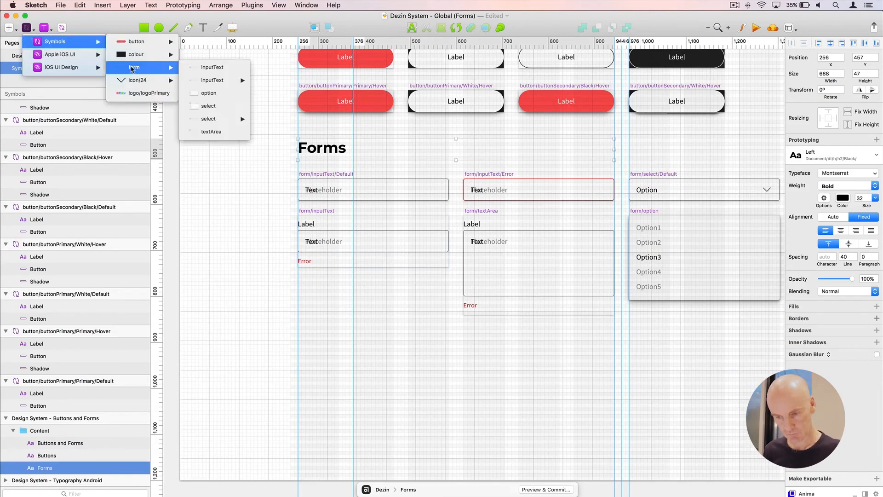
pyautogui.click(208, 108)
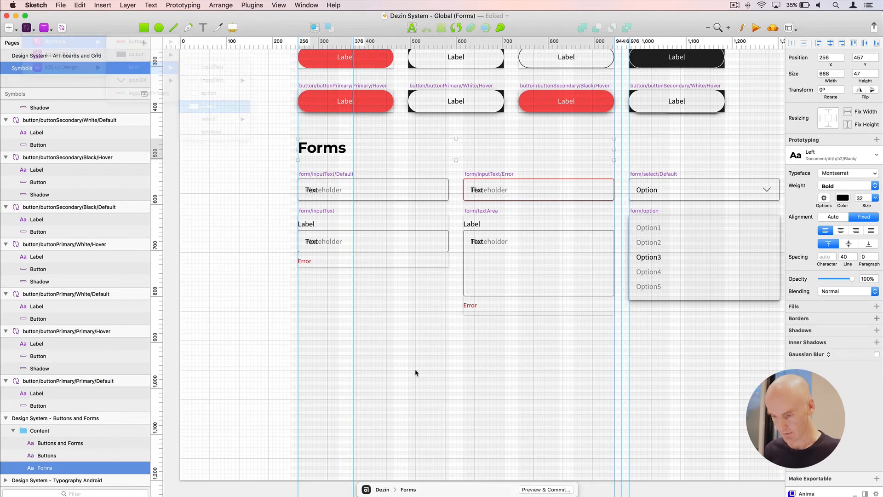
pyautogui.click(374, 349)
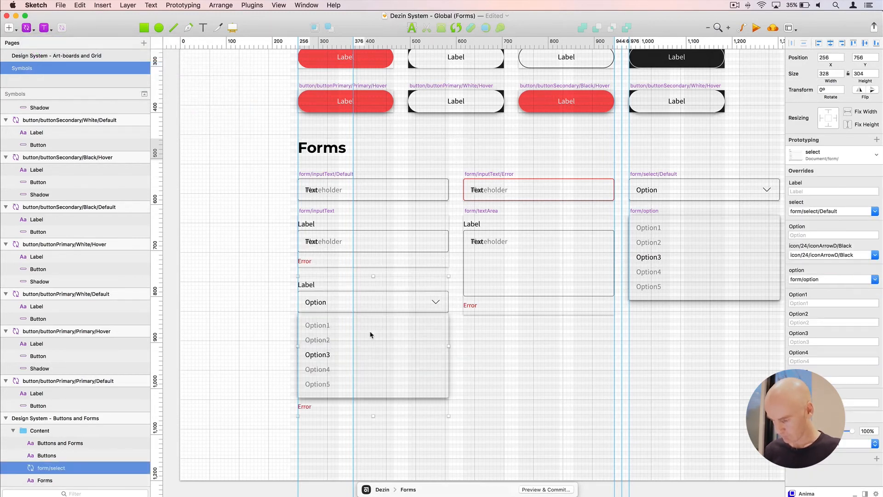
# Nudge the new form/select instance up to Y 752
pyautogui.press('super+2')
pyautogui.moveTo(422, 283); pyautogui.dragTo(373, 330)
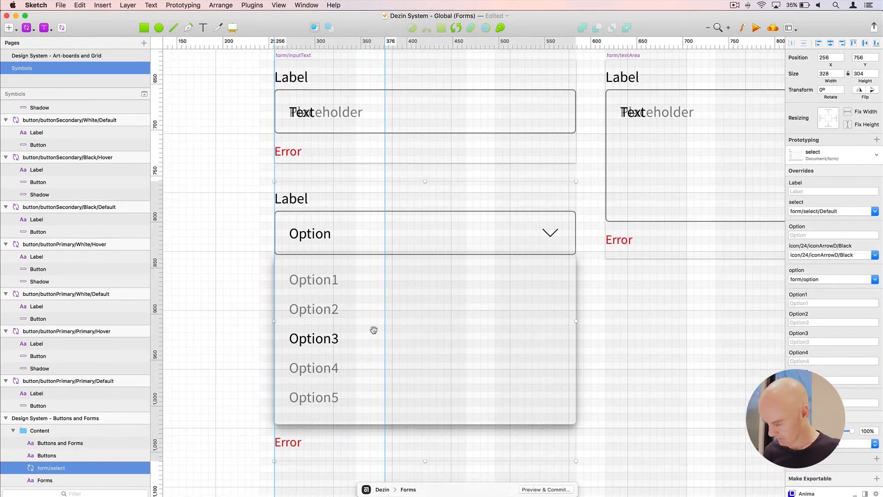
pyautogui.press('Up')
pyautogui.press('Up')
pyautogui.press('Up')
pyautogui.press('Up')
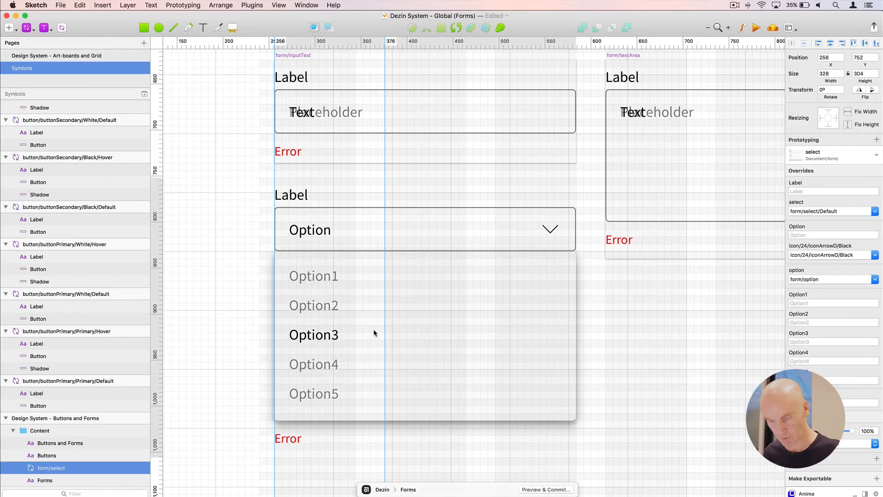
# Set the form/select instance's option override to None, try shrinking its height to about 122, and undo the resize
pyautogui.hscroll(2, 550, 250)
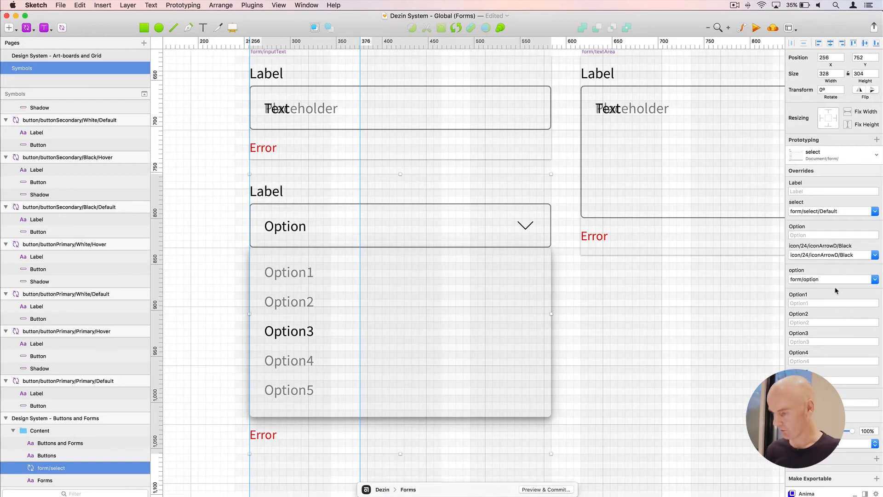
pyautogui.click(821, 280)
pyautogui.click(819, 289)
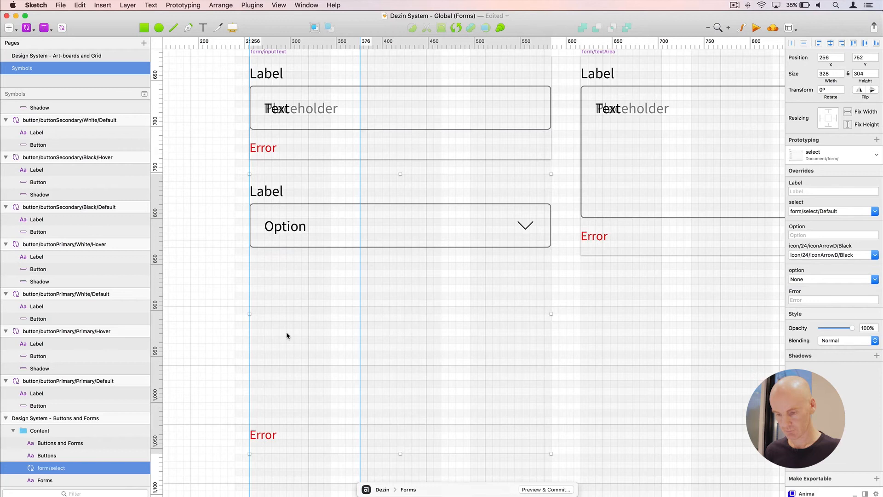
pyautogui.moveTo(400, 453); pyautogui.dragTo(380, 287)
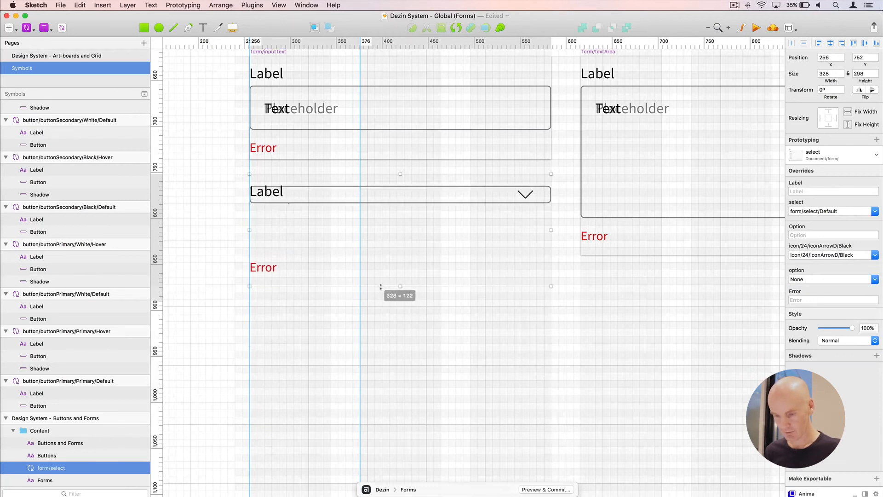
pyautogui.press('super+z')
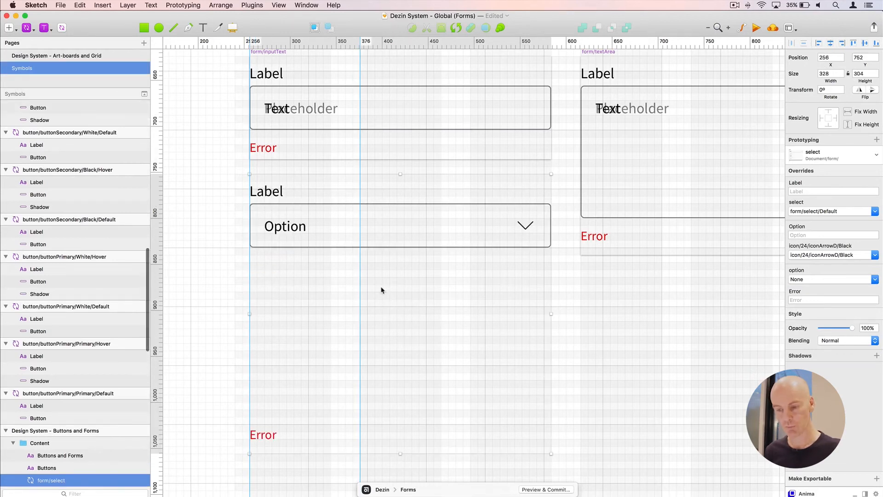
# Open the form/select symbol's master, pin its select layer to the left, top and right edges, and fix the layer's height
pyautogui.click(189, 254)
pyautogui.click(256, 229)
pyautogui.doubleClick(257, 229)
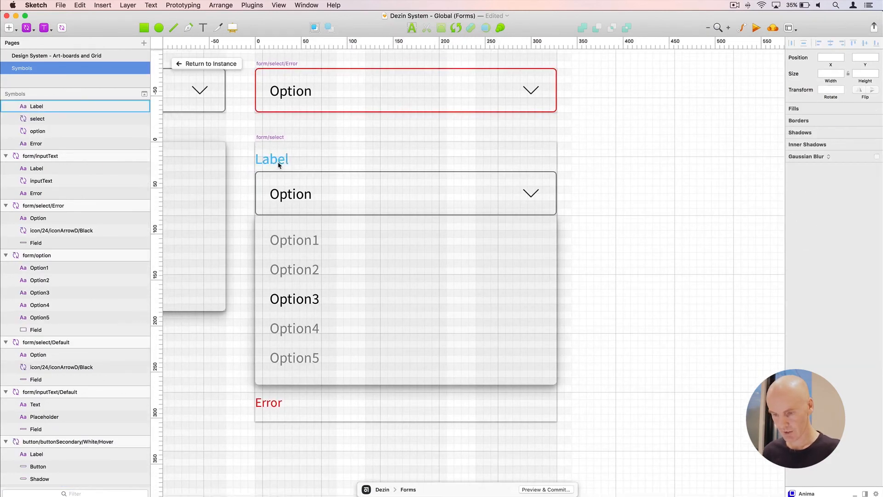
pyautogui.click(281, 176)
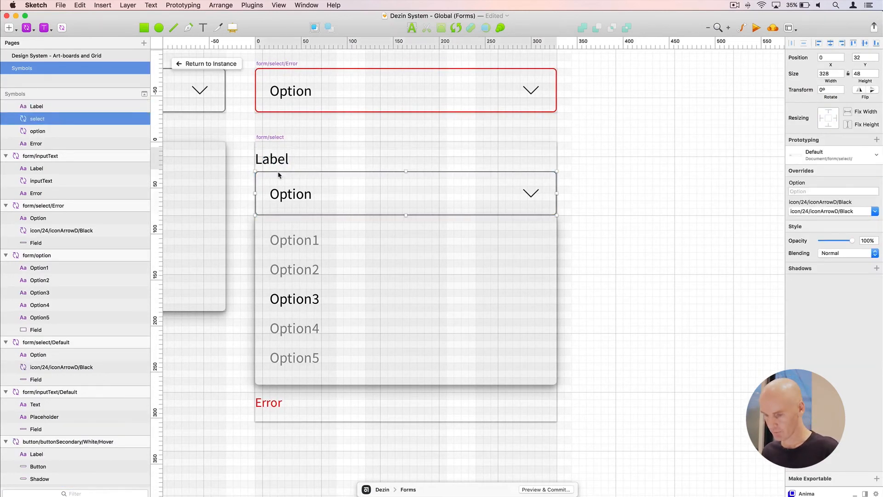
pyautogui.click(820, 118)
pyautogui.click(829, 112)
pyautogui.click(835, 119)
pyautogui.click(849, 124)
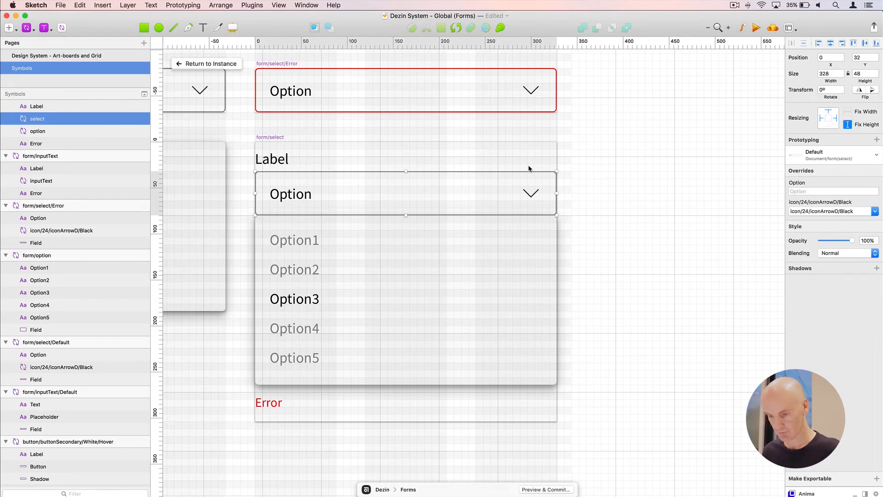
# Pin the option layer to the left, top and right edges of the form/select symbol and fix its height
pyautogui.click(335, 250)
pyautogui.click(821, 117)
pyautogui.click(830, 112)
pyautogui.click(835, 119)
pyautogui.click(848, 124)
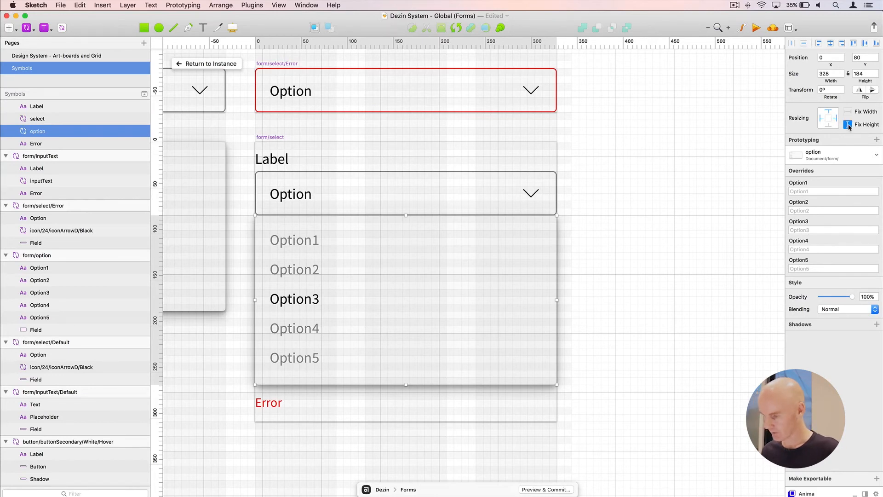
# Return to the form/select instance on the artboard and reduce its height to 120
pyautogui.click(652, 135)
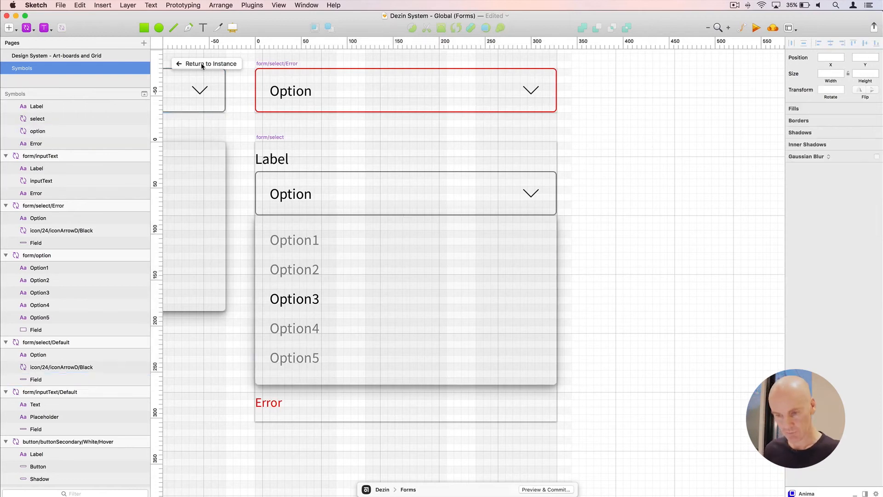
pyautogui.click(233, 69)
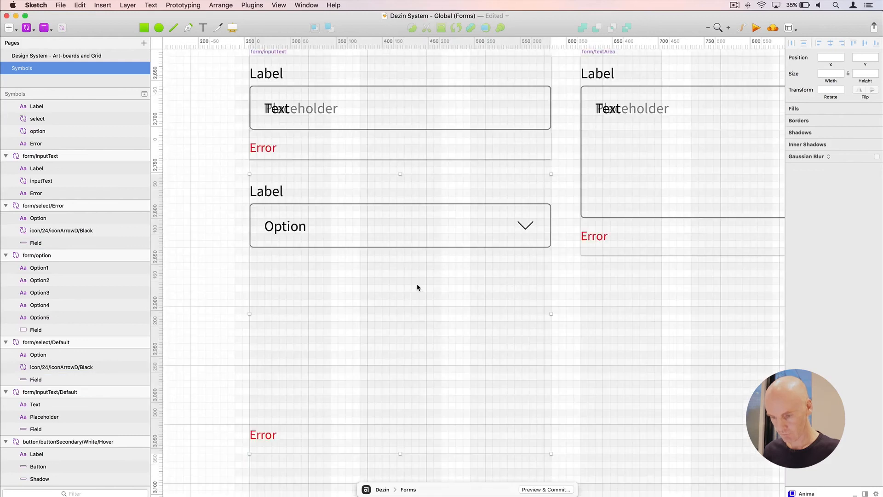
pyautogui.moveTo(383, 413); pyautogui.dragTo(382, 246)
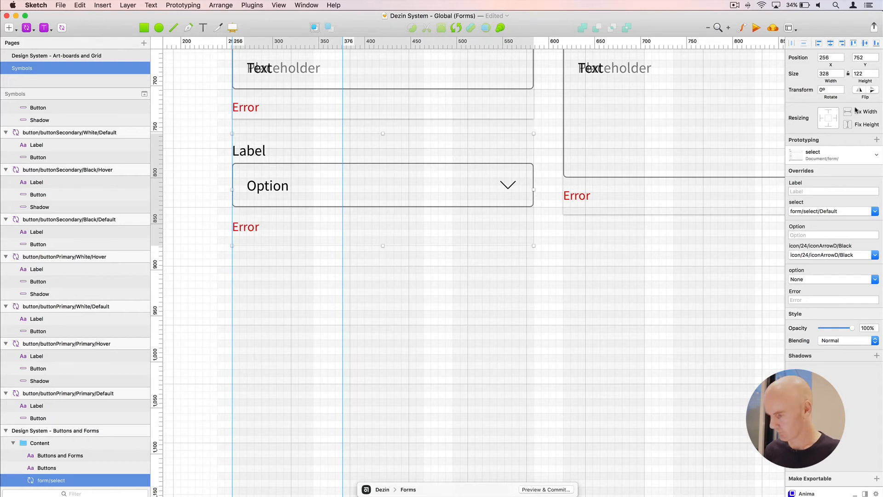
pyautogui.click(861, 72)
pyautogui.press('Down')
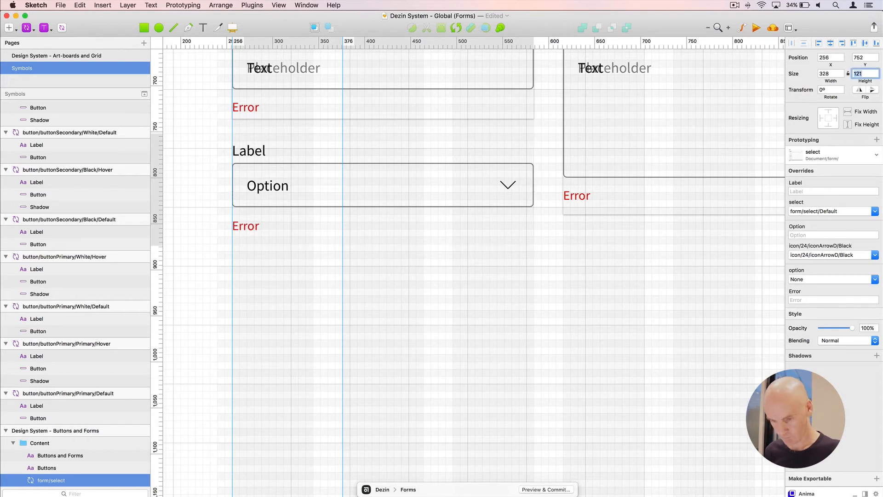
pyautogui.press('Down')
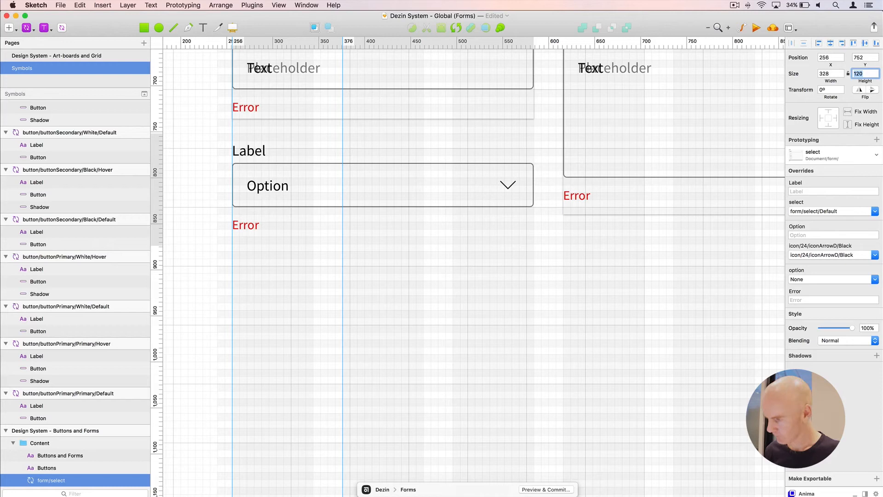
pyautogui.click(414, 298)
# Override the form/select instance's label text with "Order by"
pyautogui.click(339, 208)
pyautogui.click(797, 191)
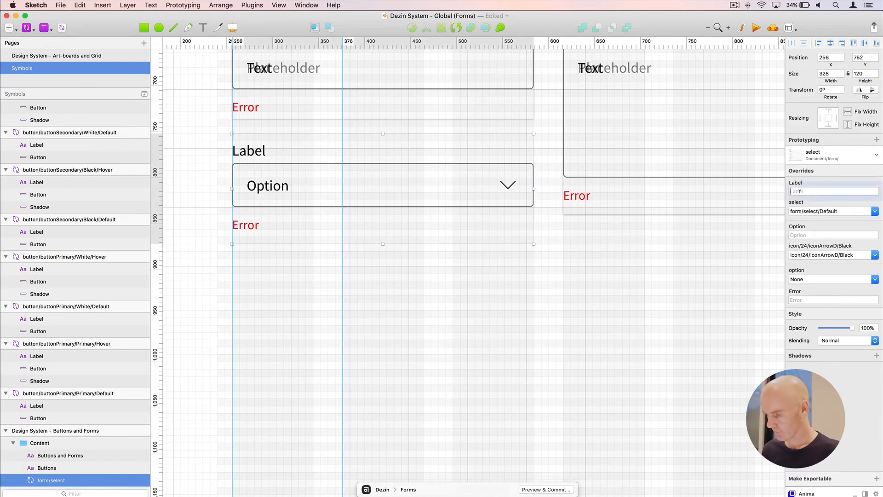
pyautogui.write('Selec')
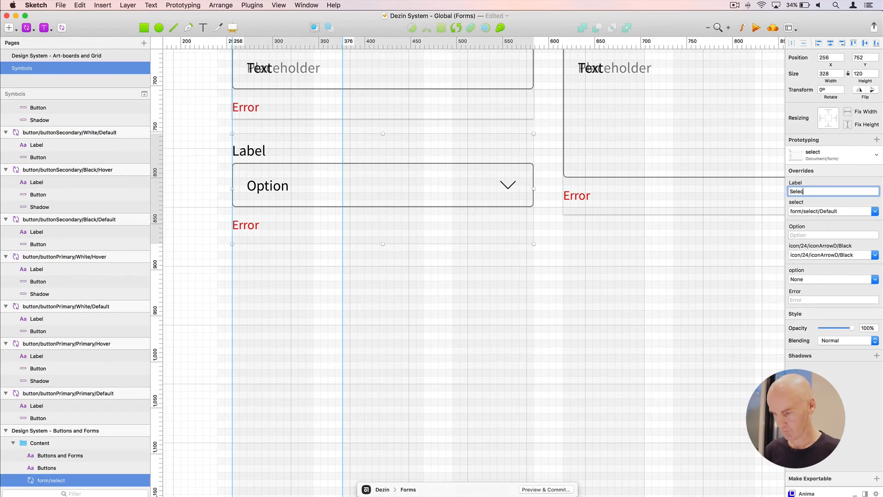
pyautogui.write('t')
pyautogui.press('Return')
pyautogui.write('Order by')
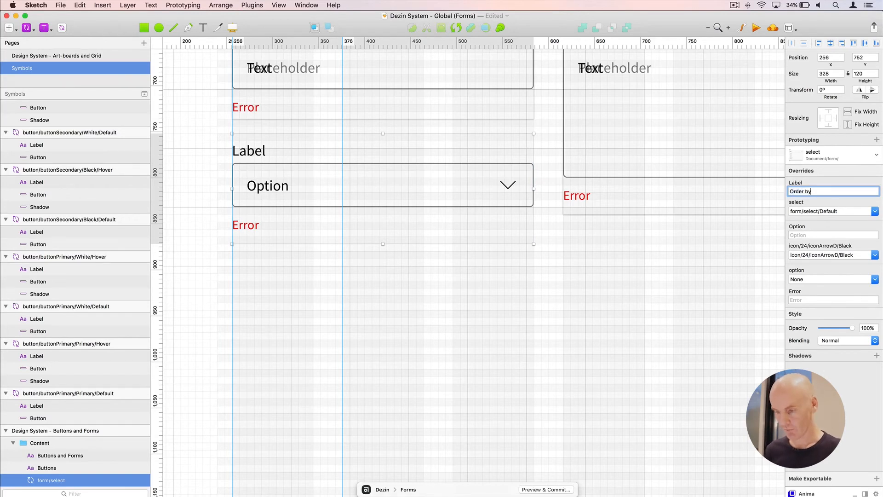
pyautogui.press('Return')
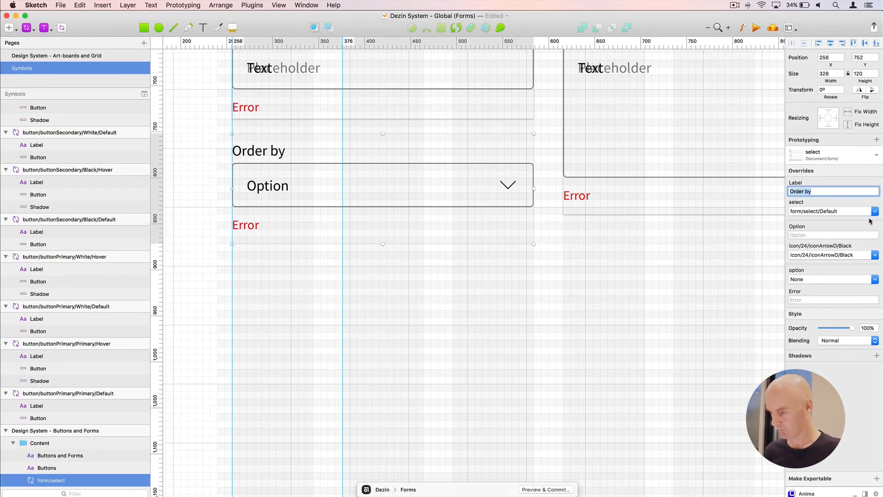
# Override the select field's Option text with "Price"
pyautogui.click(824, 231)
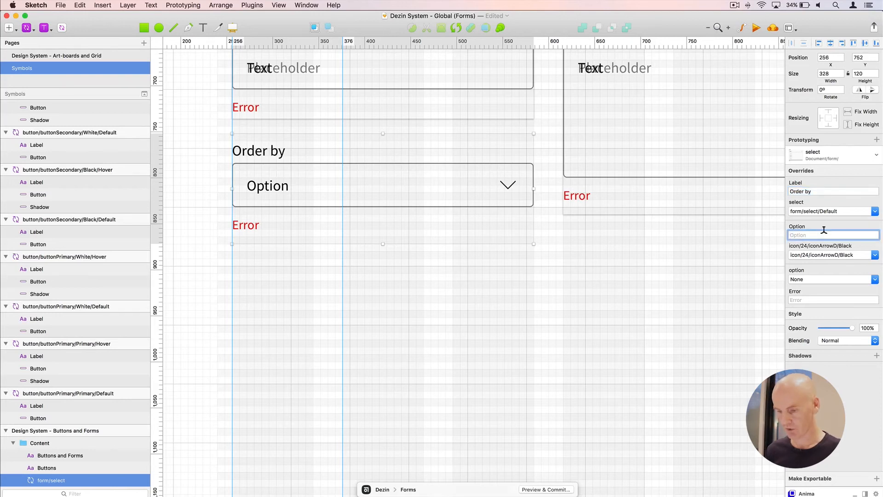
pyautogui.write('Price')
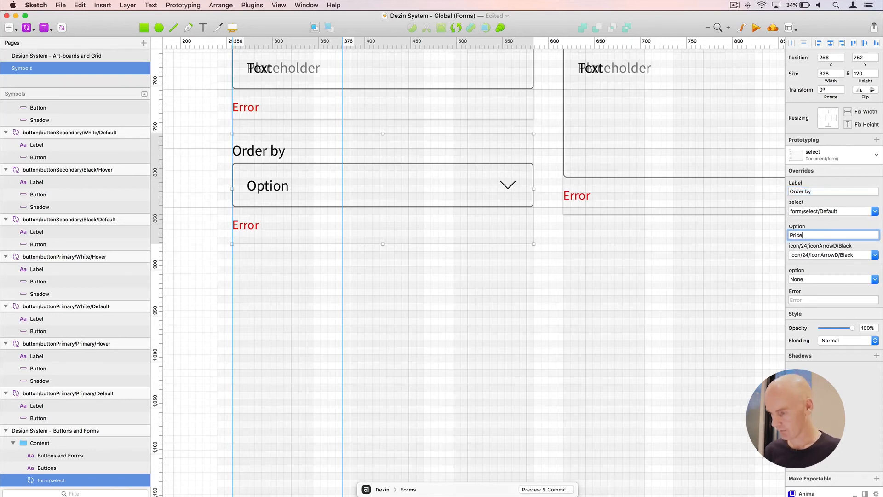
pyautogui.press('Return')
pyautogui.click(409, 274)
# Blank out the Error text override of the Order by select instance
pyautogui.click(268, 213)
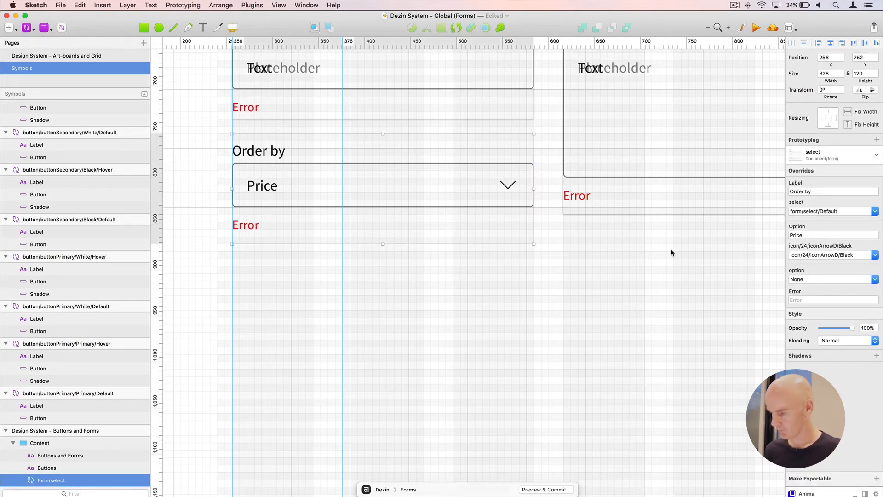
pyautogui.click(803, 299)
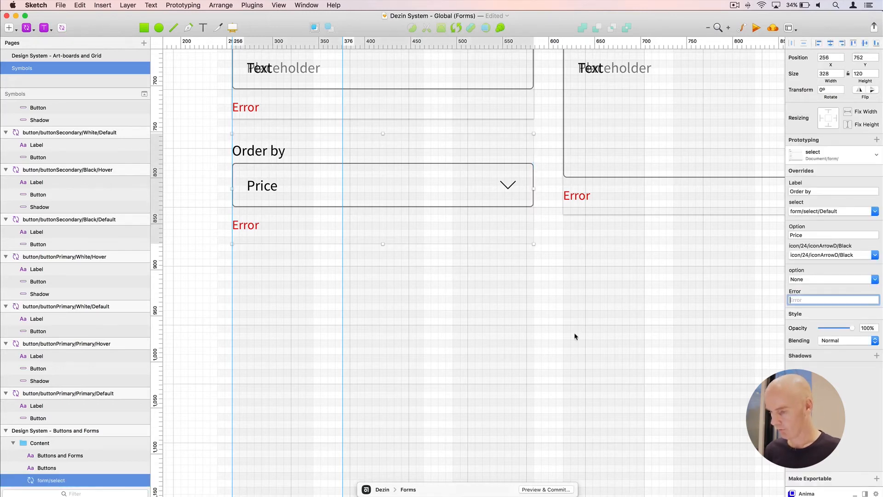
pyautogui.press('Return')
pyautogui.click(424, 299)
# Swap the select's arrow icon to icon/24/iconArrowU/Black and set its option override to form/option
pyautogui.click(401, 181)
pyautogui.click(833, 255)
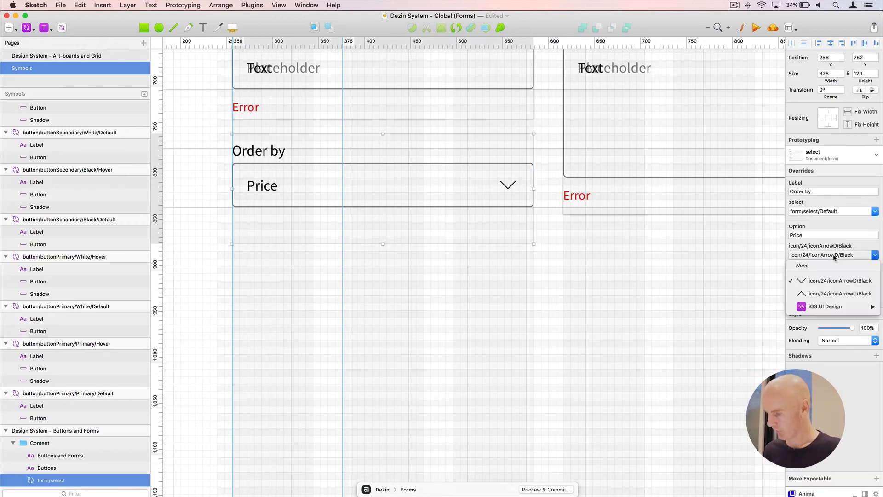
pyautogui.click(826, 291)
pyautogui.click(402, 266)
pyautogui.click(365, 193)
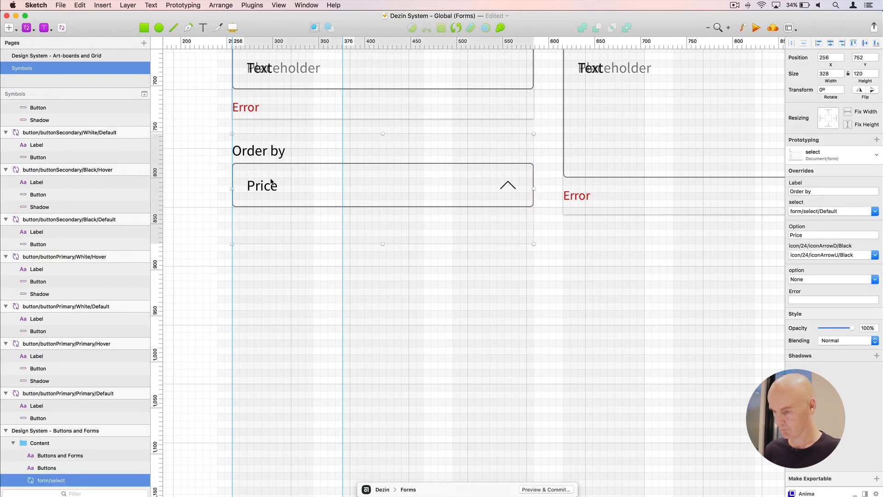
pyautogui.click(814, 279)
pyautogui.click(819, 307)
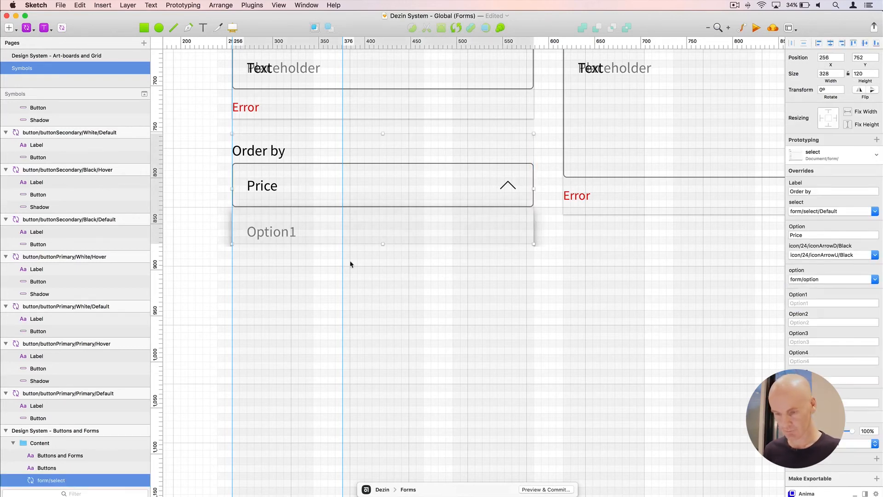
# Extend the Order by select instance downward to a height of 288 to fit the whole option list
pyautogui.moveTo(383, 244); pyautogui.dragTo(379, 400)
pyautogui.click(855, 74)
pyautogui.press('Down')
pyautogui.click(572, 264)
pyautogui.click(437, 272)
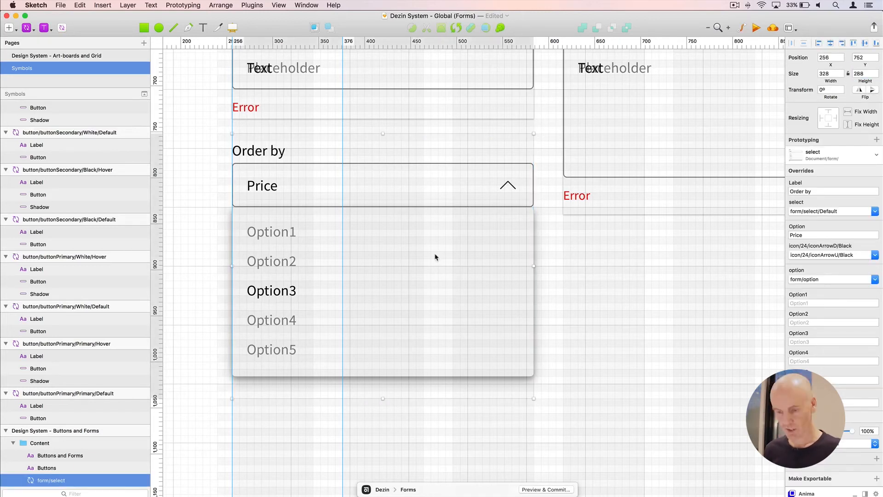
# Override the Option3 text of the Order by select instance with "Price"
pyautogui.click(806, 342)
pyautogui.write('Price')
pyautogui.click(628, 339)
pyautogui.click(264, 199)
pyautogui.scroll(1, 438, 282)
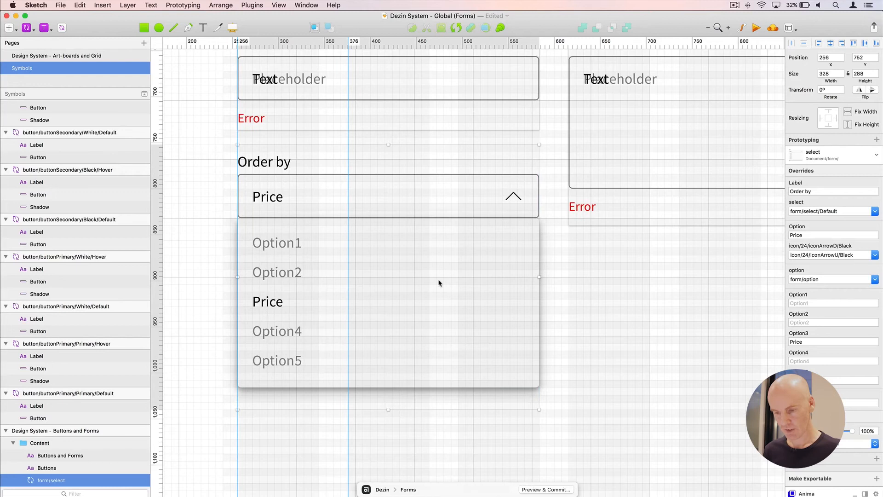
# Override the Order by dropdown's Option1 with "Latest" and Option2 with "Oldest"
pyautogui.click(809, 302)
pyautogui.write('Latest')
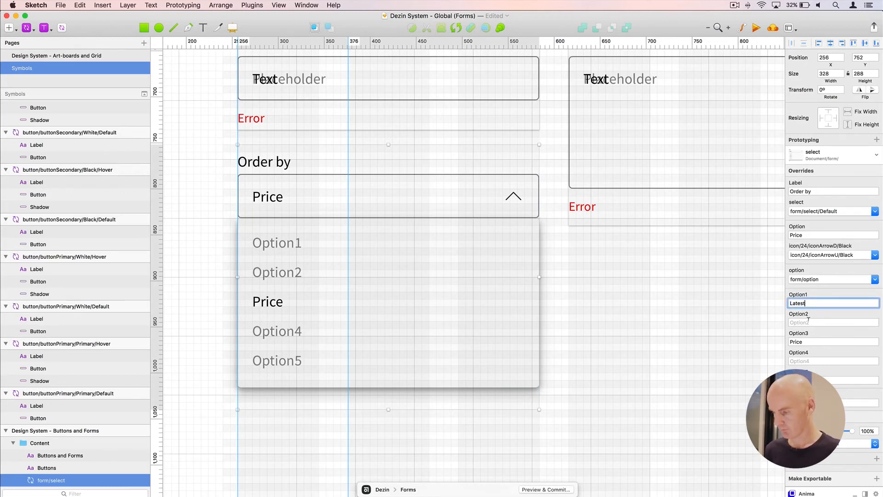
pyautogui.click(808, 321)
pyautogui.write('Olde')
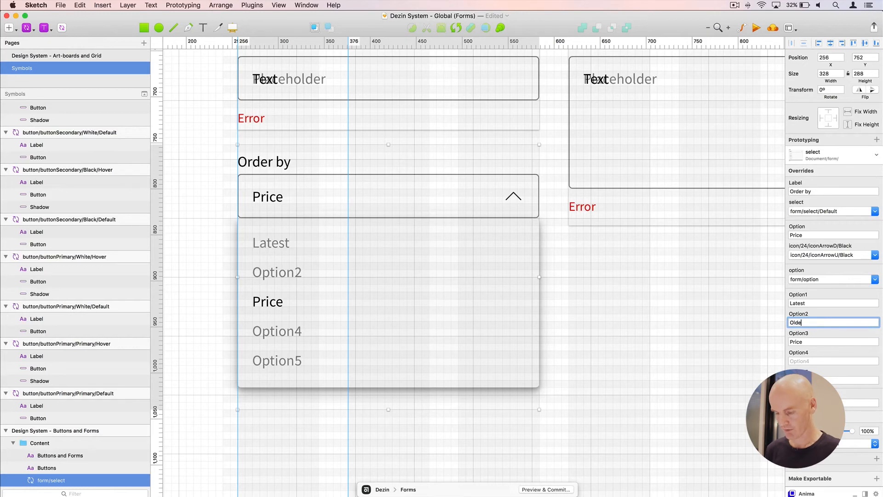
# Override the Order by dropdown's Option4 with "Ascending" and Option5 with "Decending"
pyautogui.click(809, 361)
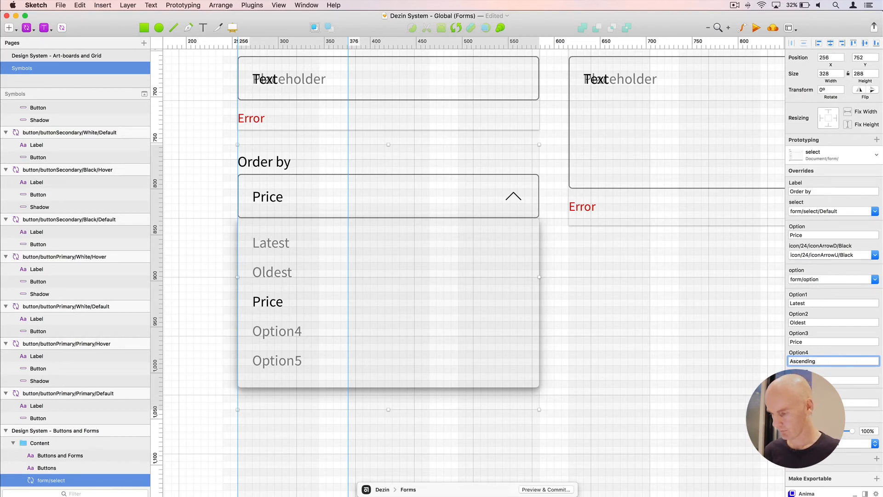
pyautogui.write('Ascending')
pyautogui.press('Return')
pyautogui.press('Tab')
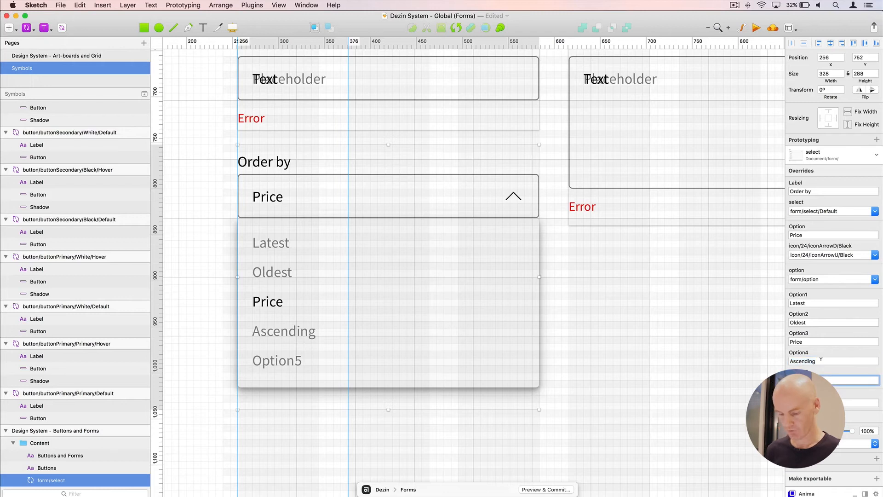
pyautogui.write('Decending')
pyautogui.press('Return')
pyautogui.click(637, 289)
pyautogui.click(437, 282)
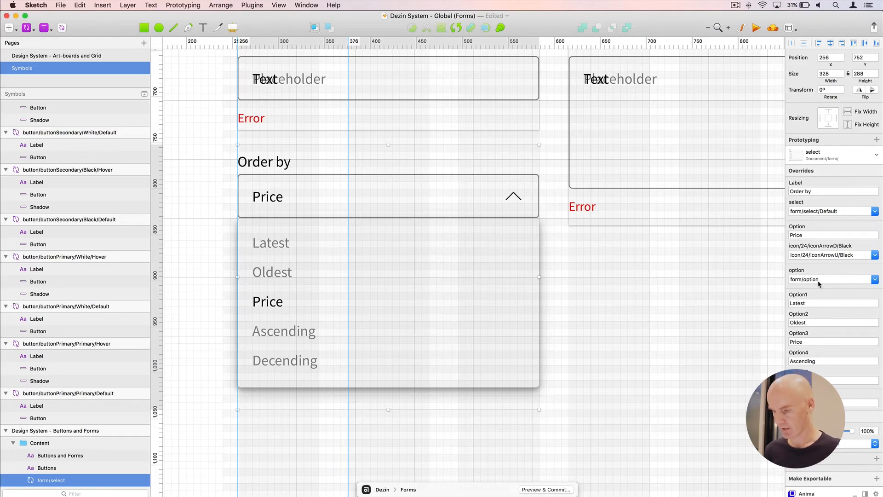
# Delete the sample Order by select instance from the artboard and collapse the expanded symbols in the layer list
pyautogui.press('Escape')
pyautogui.scroll(-10, 400, 238)
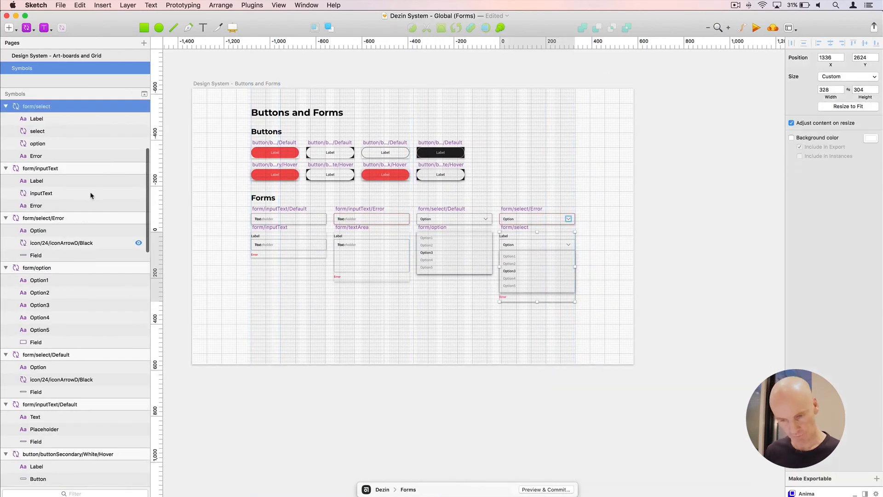
pyautogui.hotkey('ctrl', 'l')
pyautogui.scroll(3, 28, 127)
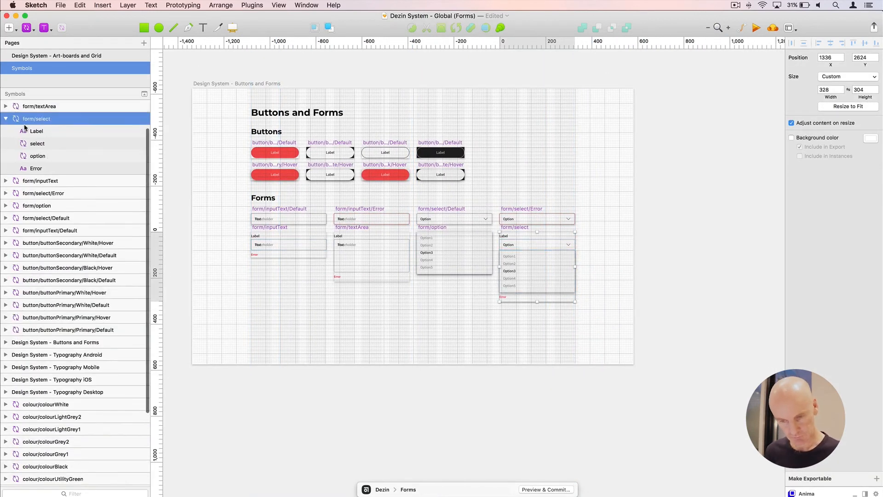
# Move the form/inputText/Error symbol directly above form/inputText/Default in the layer order
pyautogui.doubleClick(269, 210)
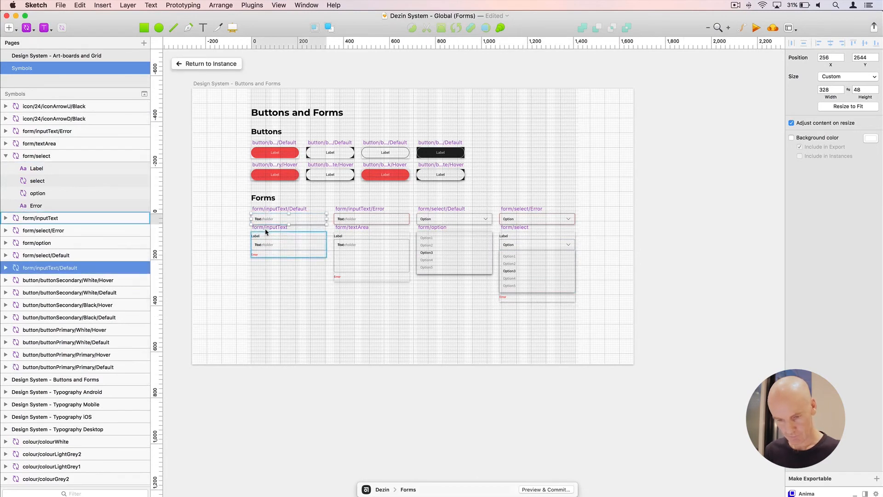
pyautogui.click(349, 210)
pyautogui.moveTo(49, 133); pyautogui.dragTo(37, 262)
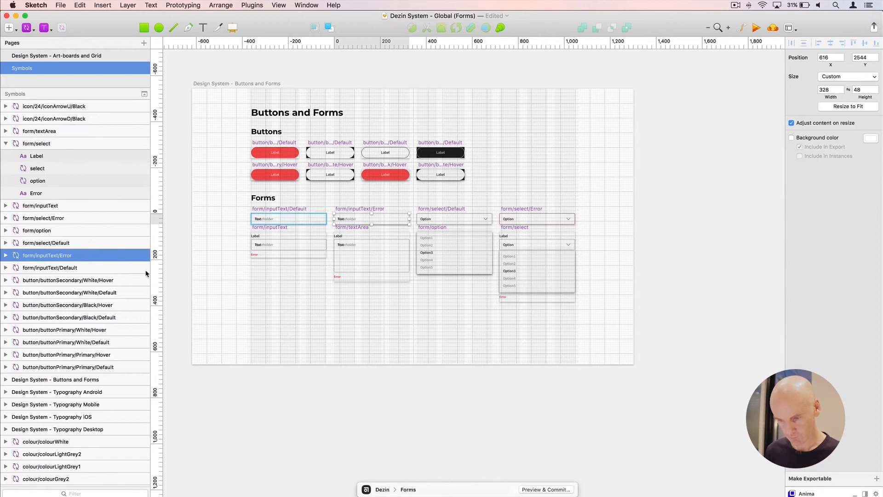
# Move the form/select/Error symbol directly above form/select/Default in the layer order
pyautogui.click(431, 212)
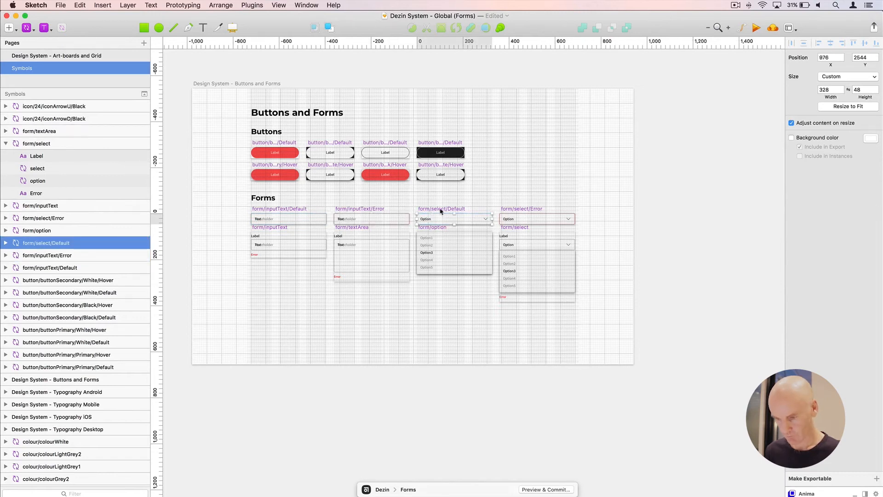
pyautogui.click(506, 211)
pyautogui.moveTo(60, 218); pyautogui.dragTo(60, 236)
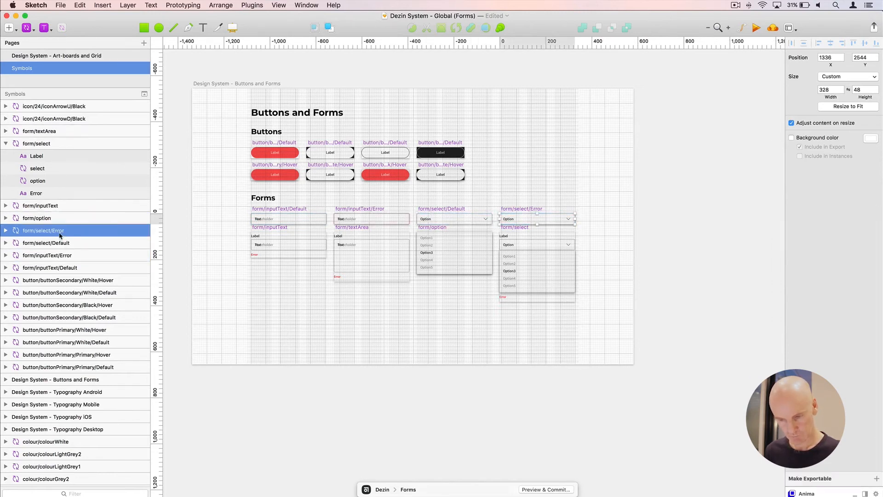
# Reorder the layers so form/inputText sits directly above form/select/Error and form/textArea directly above form/inputText, then collapse form/select
pyautogui.click(271, 230)
pyautogui.moveTo(33, 205); pyautogui.dragTo(34, 224)
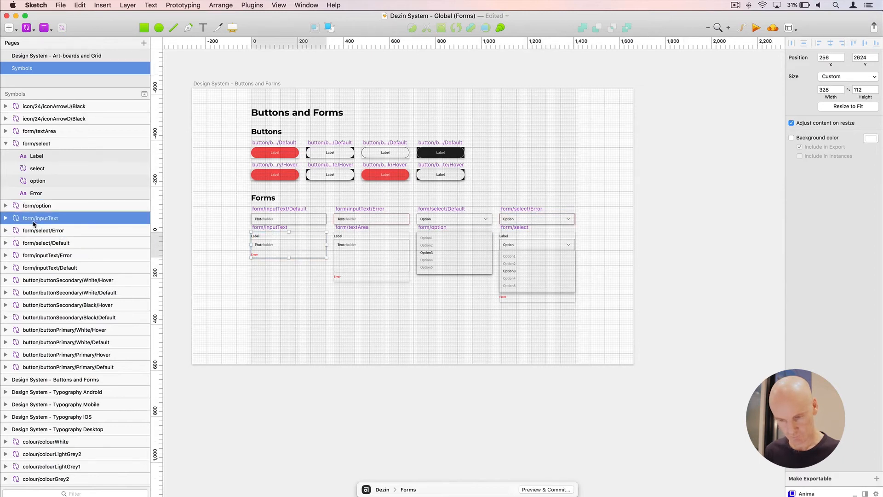
pyautogui.click(353, 232)
pyautogui.moveTo(39, 132); pyautogui.dragTo(32, 211)
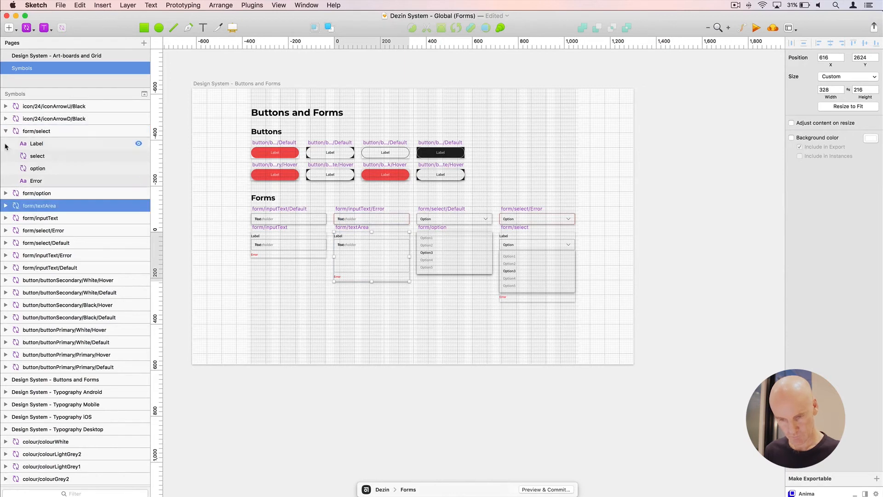
pyautogui.click(6, 132)
pyautogui.click(429, 229)
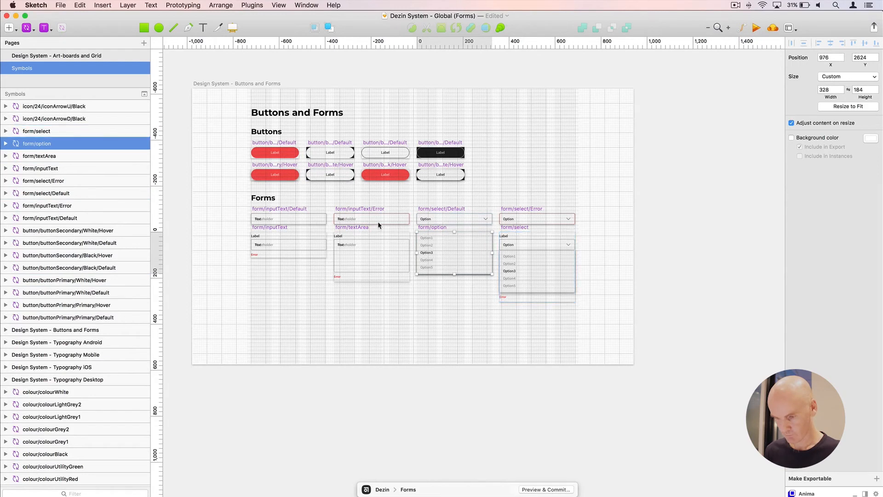
pyautogui.click(508, 230)
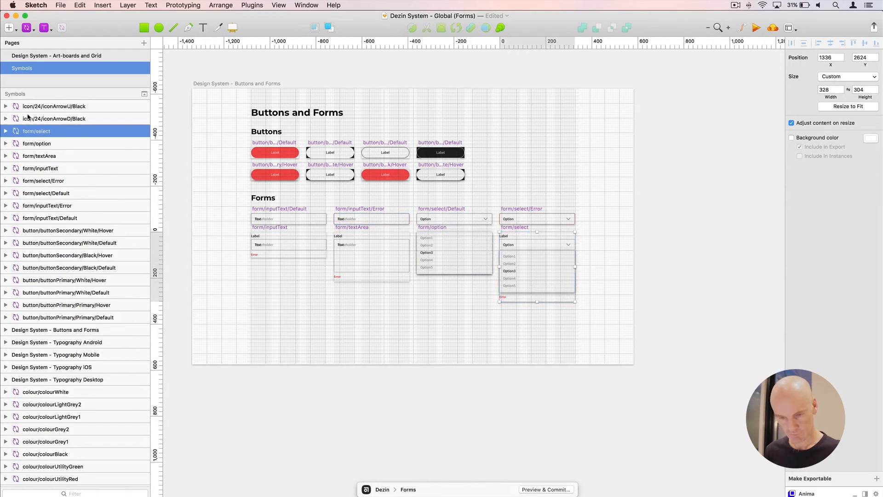
# Rename the arrow layer inside the form/select/Default symbol to "icon"
pyautogui.click(59, 119)
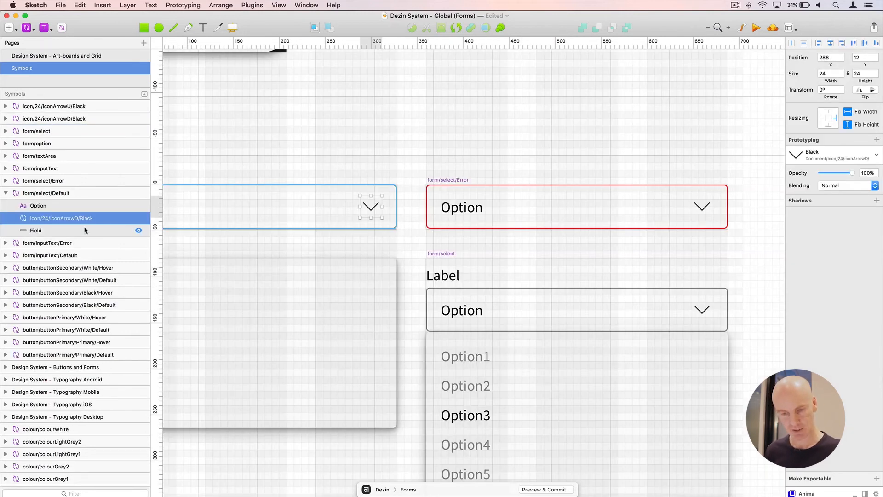
pyautogui.doubleClick(84, 218)
pyautogui.write('icon')
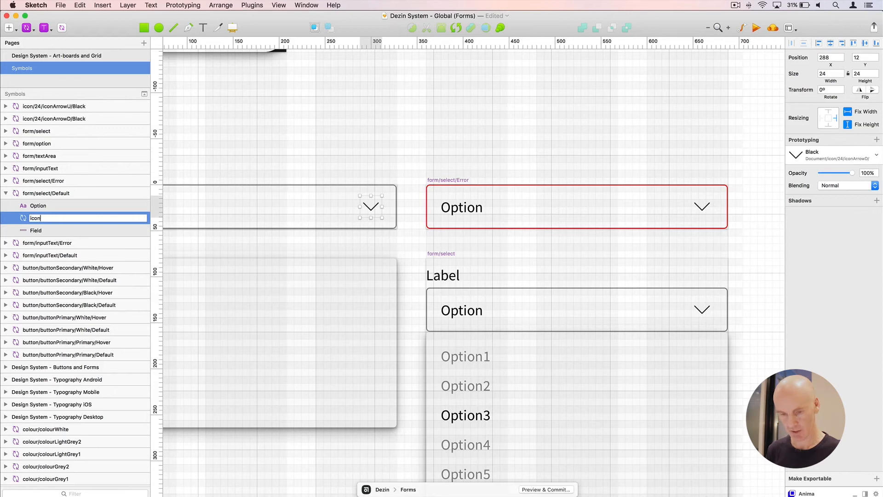
pyautogui.press('Return')
# Rename the arrow layer inside the form/select/Error symbol to "icon"
pyautogui.click(702, 207)
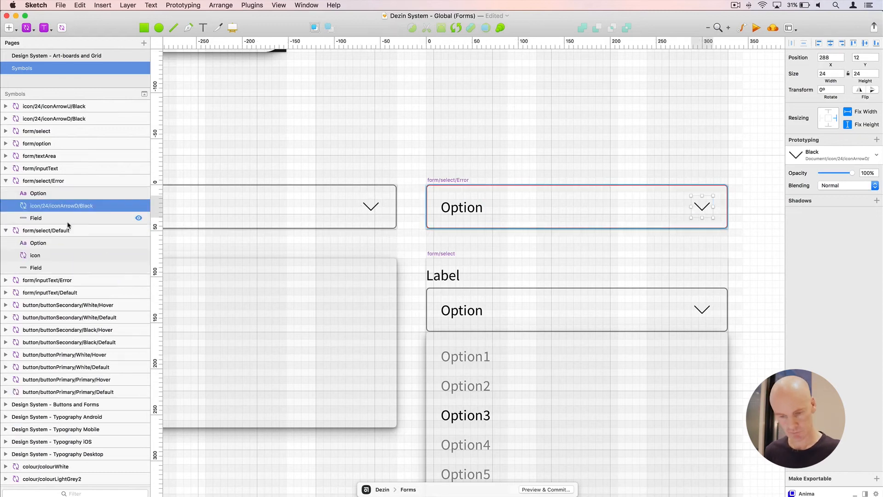
pyautogui.doubleClick(44, 206)
pyautogui.press('BackSpace')
pyautogui.write('icon')
pyautogui.press('Return')
# Save the document and select the form/select symbol
pyautogui.click(440, 162)
pyautogui.press('super+minus')
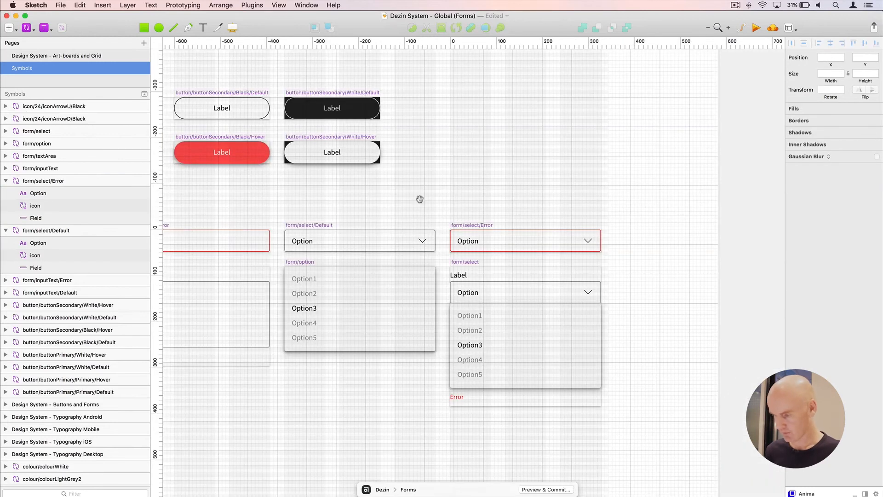
pyautogui.scroll(-1, 417, 199)
pyautogui.press('super+s')
pyautogui.moveTo(349, 195); pyautogui.dragTo(388, 106)
pyautogui.press('super+minus')
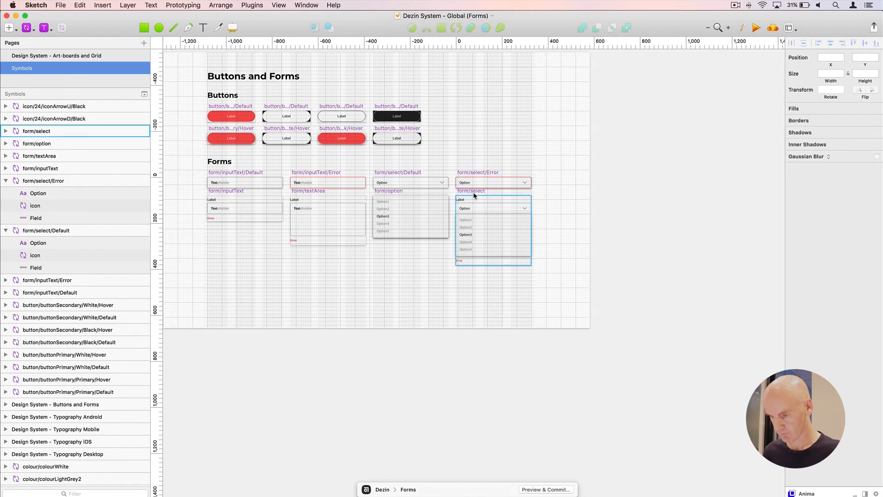
pyautogui.click(474, 193)
pyautogui.press('super+2')
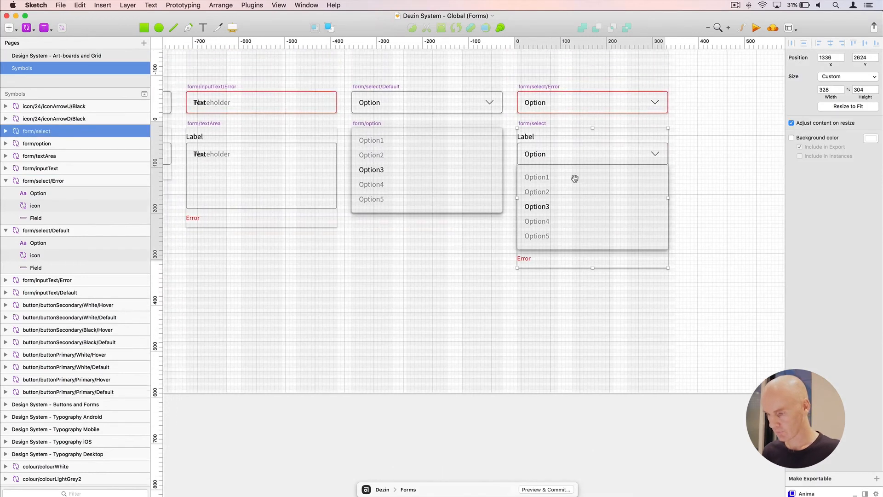
pyautogui.moveTo(557, 195); pyautogui.dragTo(525, 195)
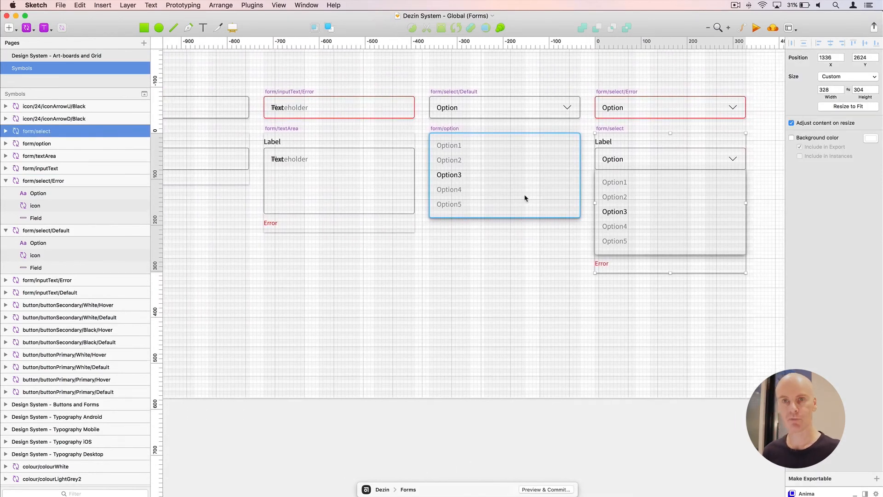
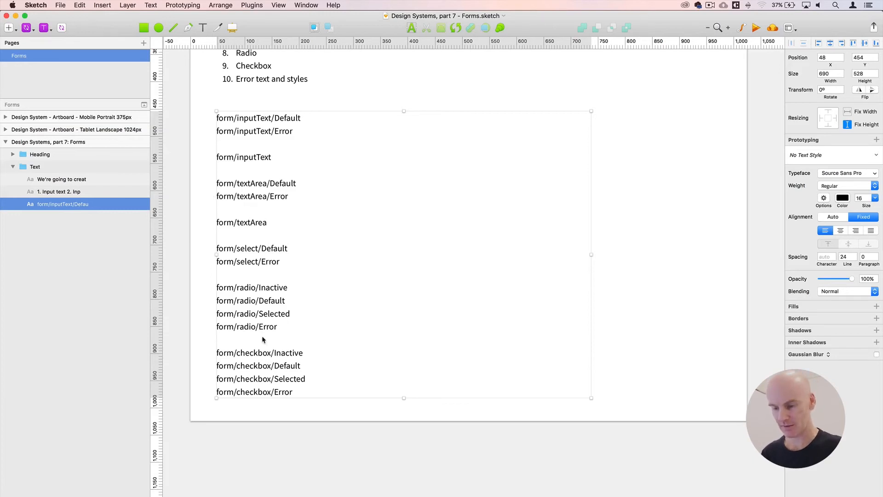
# Paste the list of form symbol names into the Dezin System document and place it below the form symbols
pyautogui.press('super+grave')
pyautogui.press('super+v')
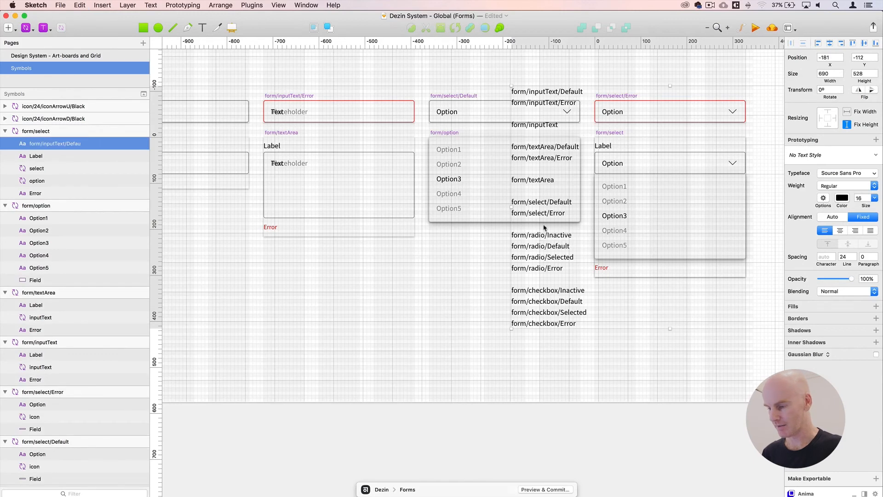
pyautogui.moveTo(527, 246); pyautogui.dragTo(349, 361)
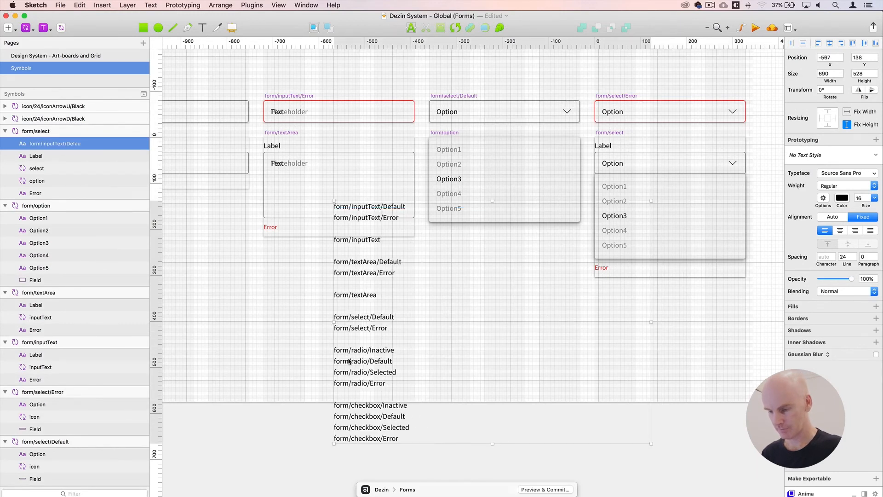
# Delete the lines from form/inputText/Default through form/select/Error, keeping only the radio and checkbox names in the pasted list
pyautogui.doubleClick(360, 333)
pyautogui.click(341, 334)
pyautogui.moveTo(341, 332); pyautogui.dragTo(332, 205)
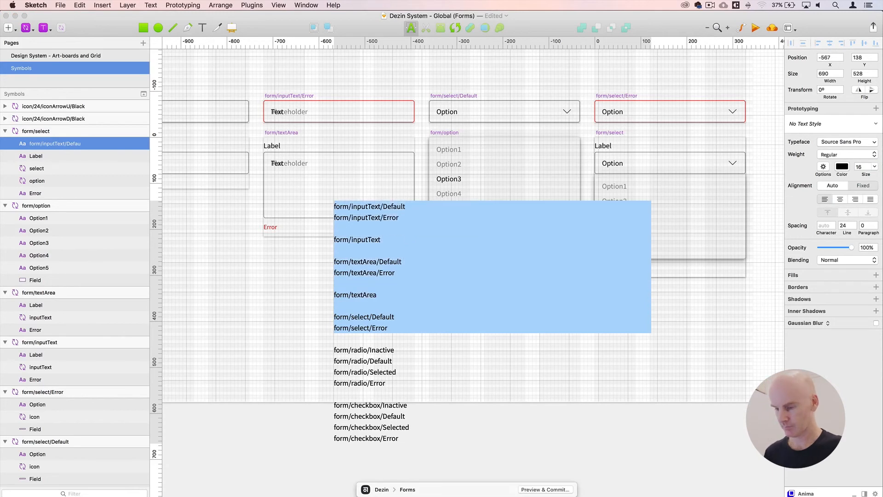
pyautogui.press('BackSpace')
pyautogui.press('Escape')
# Move the radio and checkbox name list into the empty area below form/textArea, at about X -599, Y 292, and deselect it
pyautogui.moveTo(351, 337)
pyautogui.mouseDown()
pyautogui.moveTo(435, 337)
pyautogui.moveTo(342, 346)
pyautogui.mouseUp()
pyautogui.moveTo(427, 345); pyautogui.dragTo(502, 280)
pyautogui.press('super+plus')
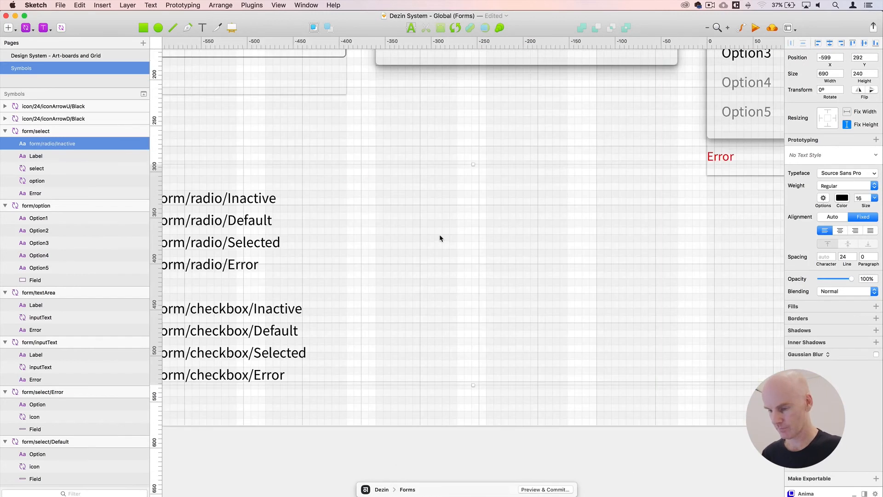
pyautogui.hscroll(-7, 440, 236)
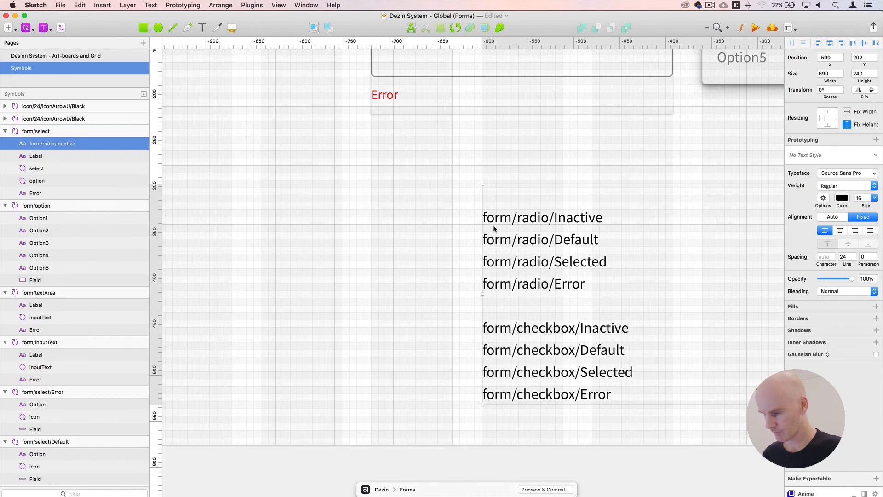
pyautogui.press('Left')
pyautogui.click(336, 231)
pyautogui.moveTo(336, 231); pyautogui.dragTo(344, 291)
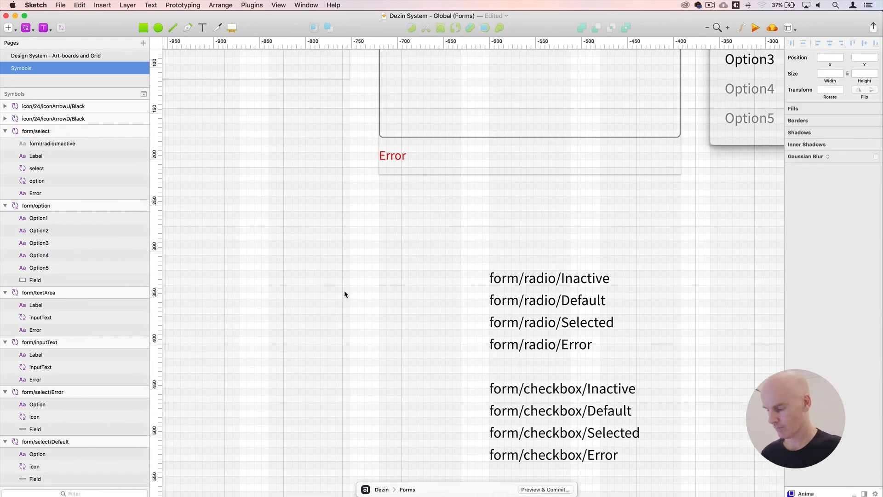
pyautogui.press('super+minus')
pyautogui.hscroll(3, 404, 278)
# Draw a 32 × 32 circle in the empty area below the form/inputText symbol for the radio control
pyautogui.click(702, 120)
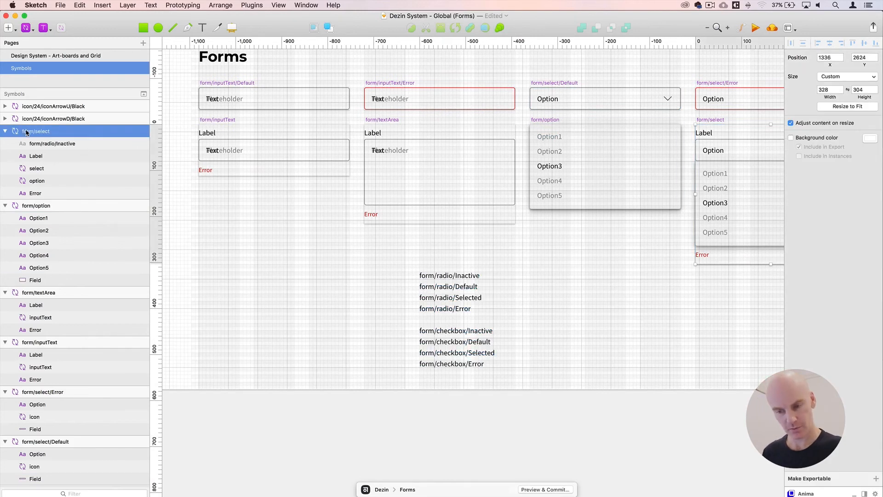
pyautogui.press('r')
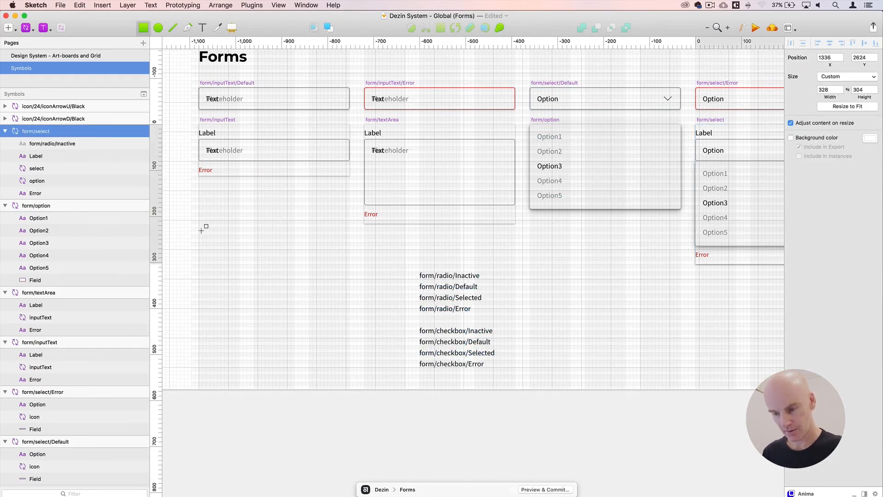
pyautogui.press('Escape')
pyautogui.press('o')
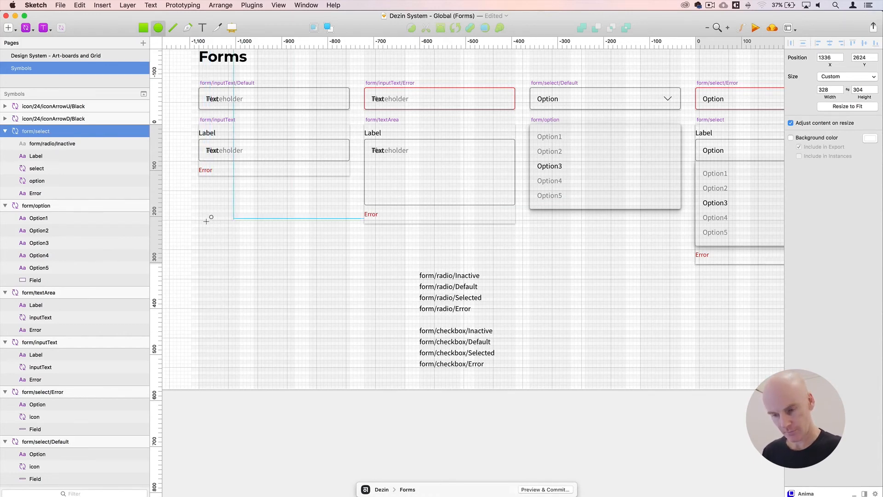
pyautogui.moveTo(199, 220); pyautogui.dragTo(211, 235)
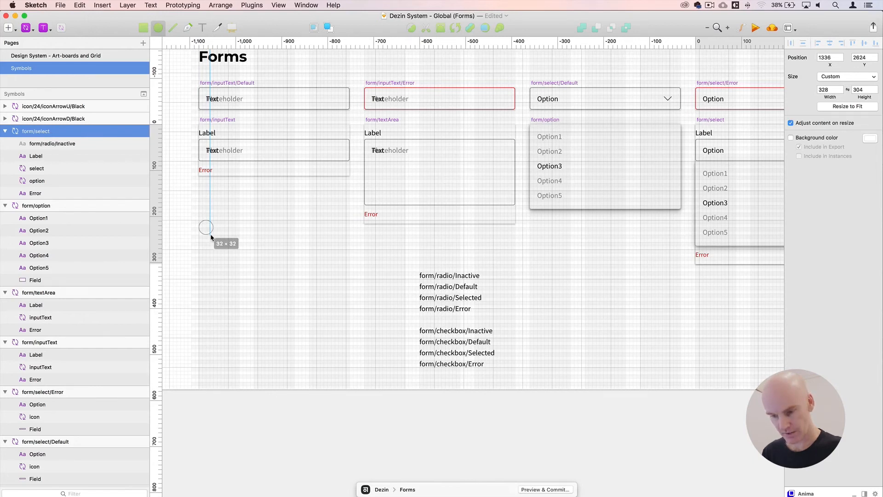
pyautogui.moveTo(211, 234); pyautogui.dragTo(211, 236)
pyautogui.press('super+2')
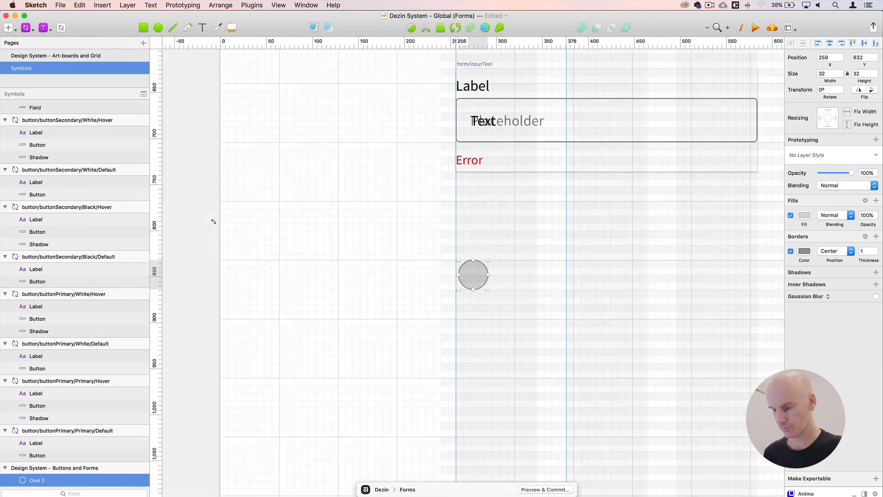
# Move the radio circle to X 256, Y 864, aligned with the form/inputText symbol's left edge
pyautogui.press('super+plus')
pyautogui.press('super+plus')
pyautogui.moveTo(444, 250); pyautogui.dragTo(264, 216)
pyautogui.press('super+minus')
pyautogui.press('super+minus')
pyautogui.press('super+minus')
pyautogui.hotkey('shift', 'Down')
pyautogui.hotkey('shift', 'Down')
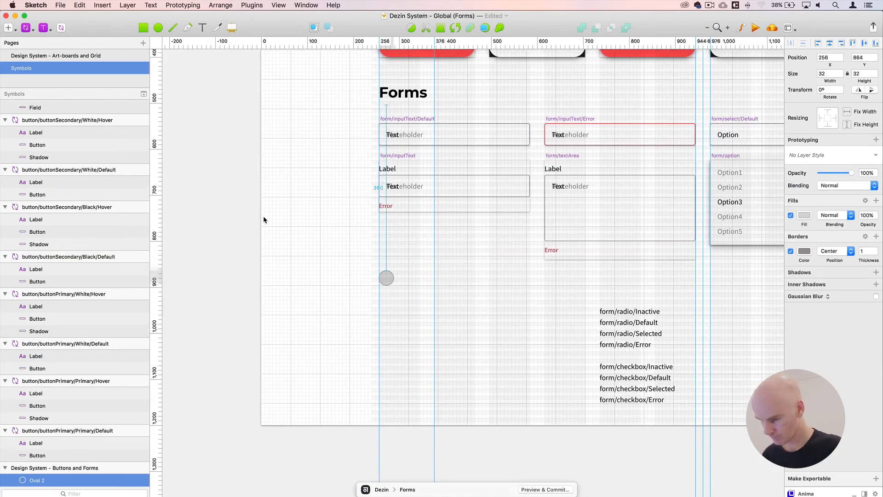
pyautogui.hotkey('shift', 'Down')
pyautogui.hotkey('shift', 'Down')
pyautogui.hotkey('shift', 'Up')
pyautogui.hotkey('shift', 'Up')
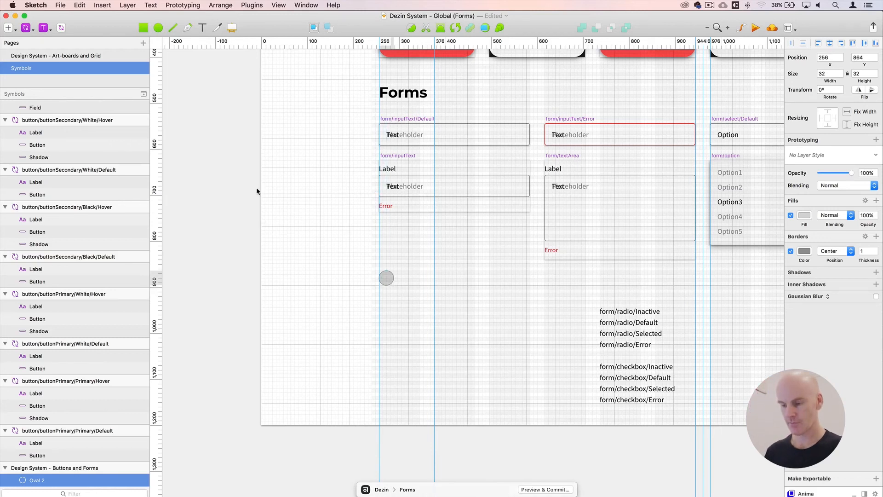
pyautogui.hscroll(3, 299, 244)
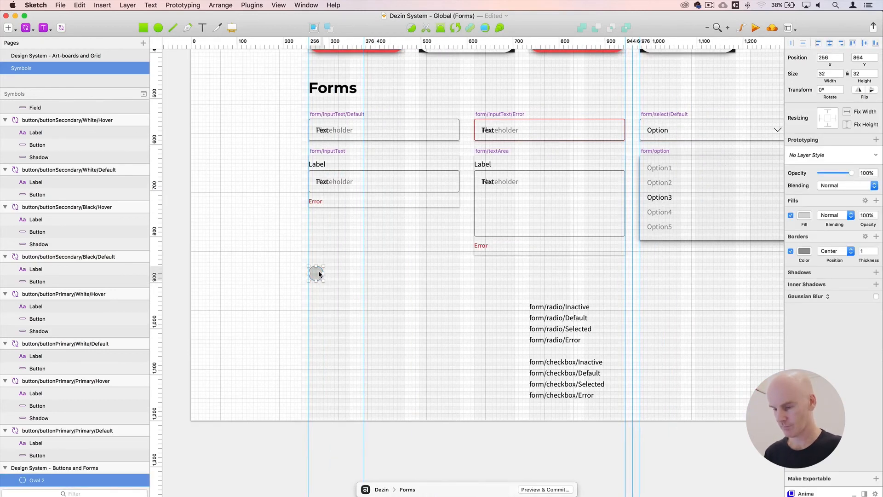
# Apply the layer style shape/lineGrey2/1px/Inside to the radio circle
pyautogui.press('super+plus')
pyautogui.press('super+plus')
pyautogui.moveTo(435, 266); pyautogui.dragTo(219, 246)
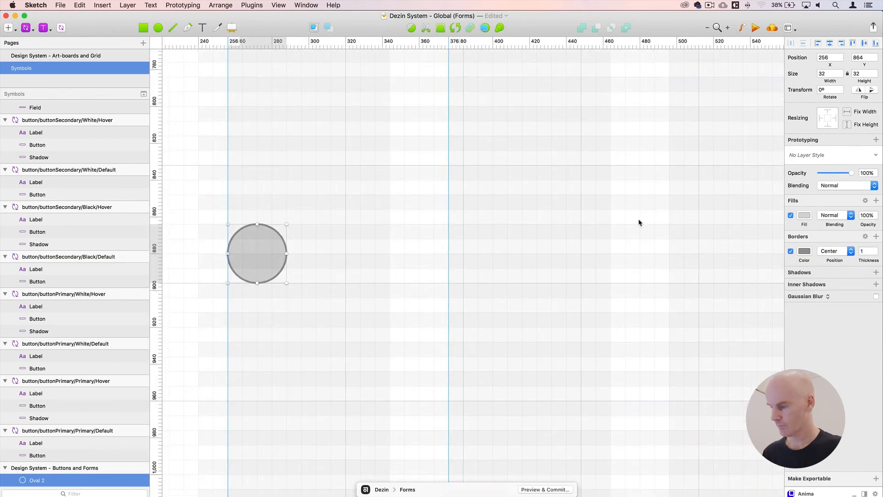
pyautogui.click(812, 156)
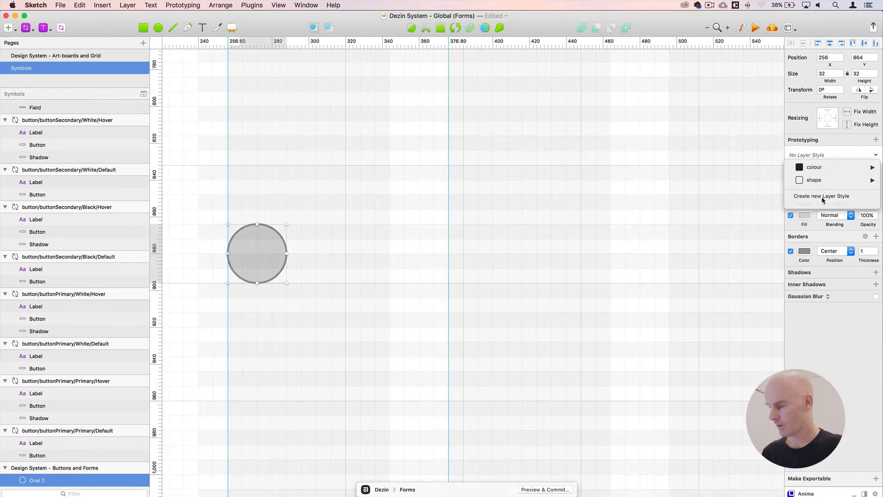
pyautogui.moveTo(823, 185)
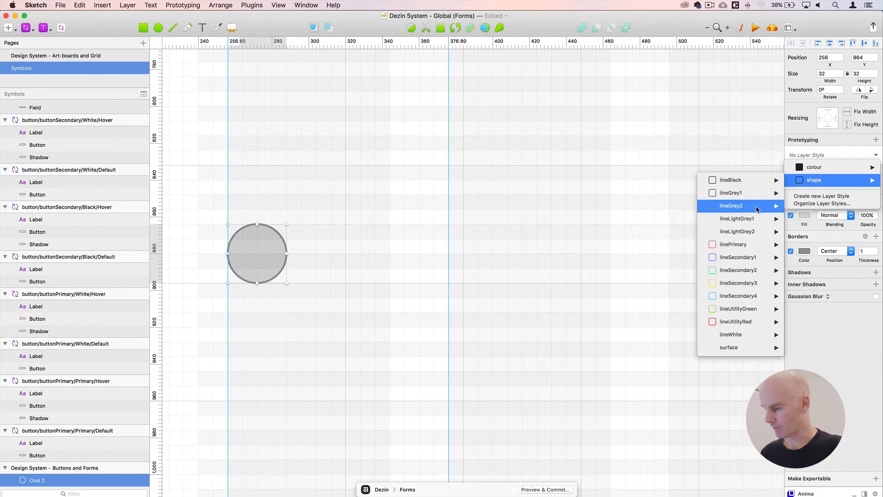
pyautogui.moveTo(738, 206)
pyautogui.moveTo(677, 210)
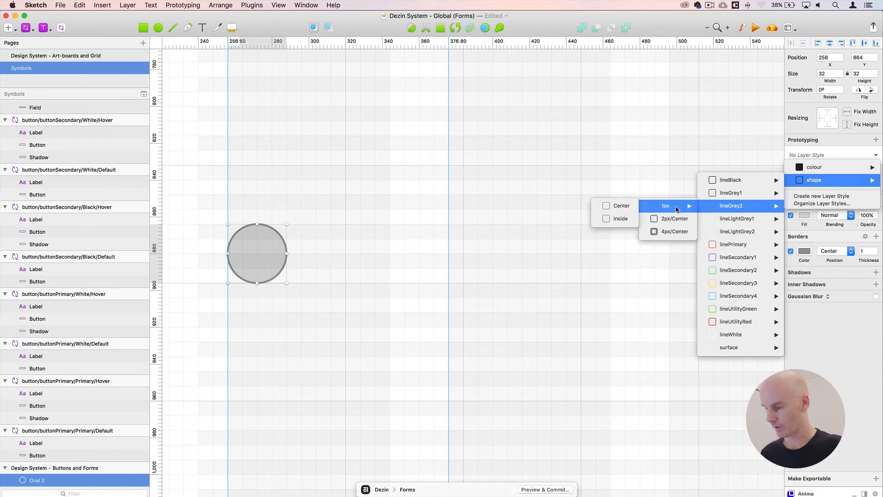
pyautogui.click(621, 218)
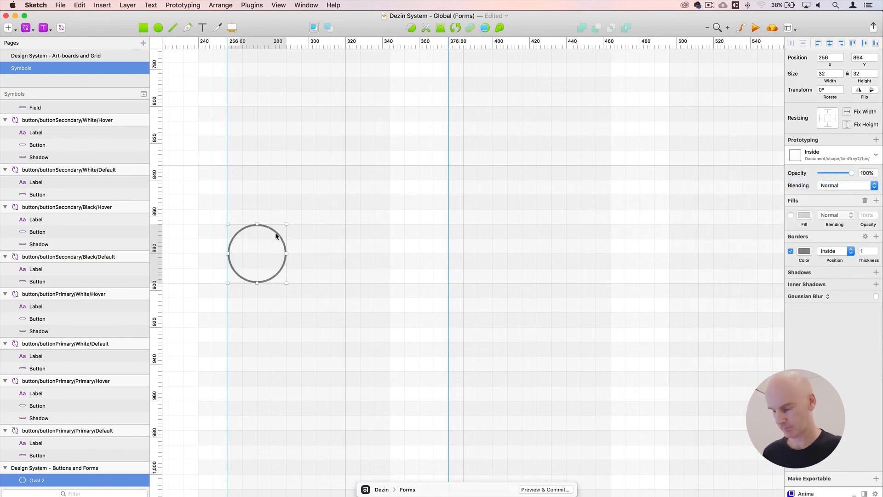
# Wrap the radio circle in its own group on the Buttons and Forms artboard and deselect it
pyautogui.press('super+minus')
pyautogui.moveTo(380, 272); pyautogui.dragTo(336, 270)
pyautogui.press('super+plus')
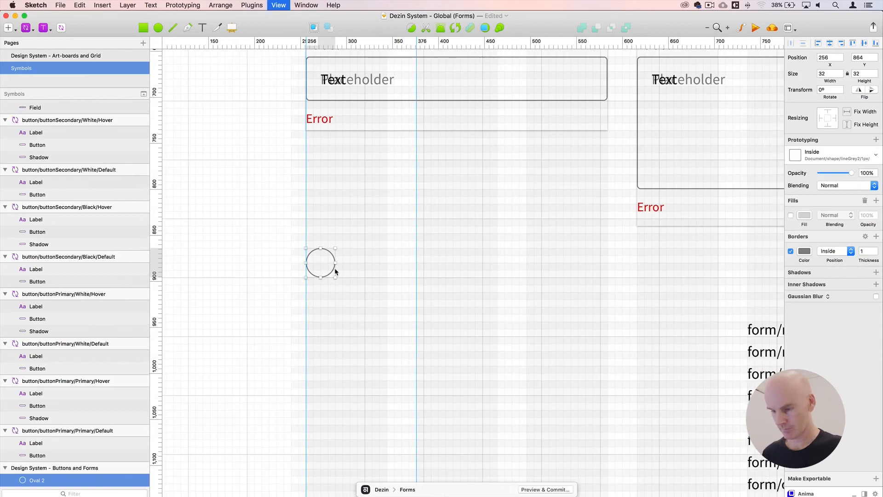
pyautogui.moveTo(272, 261); pyautogui.dragTo(197, 259)
pyautogui.hscroll(5, 197, 259)
pyautogui.scroll(-15, 80, 375)
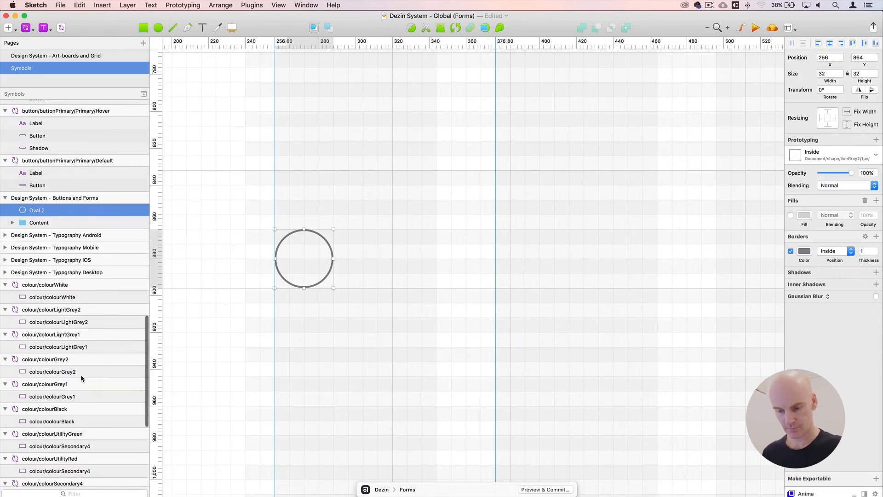
pyautogui.scroll(10, 59, 297)
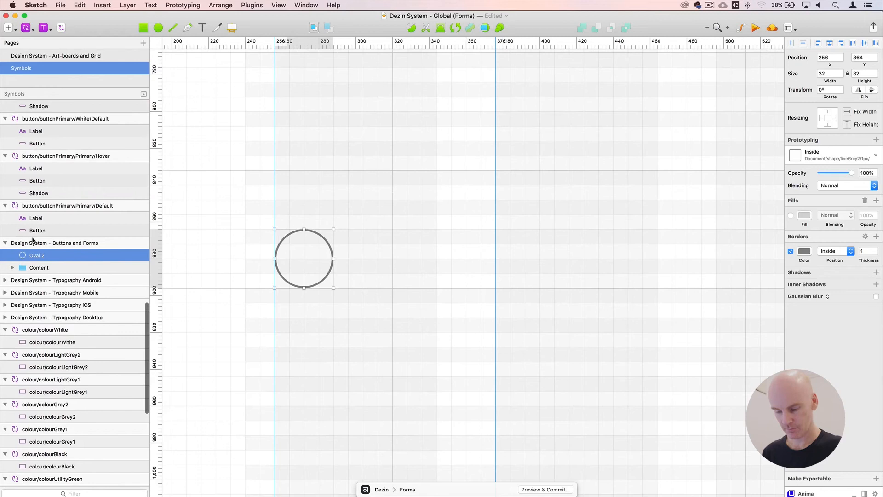
pyautogui.press('super+g')
pyautogui.doubleClick(37, 256)
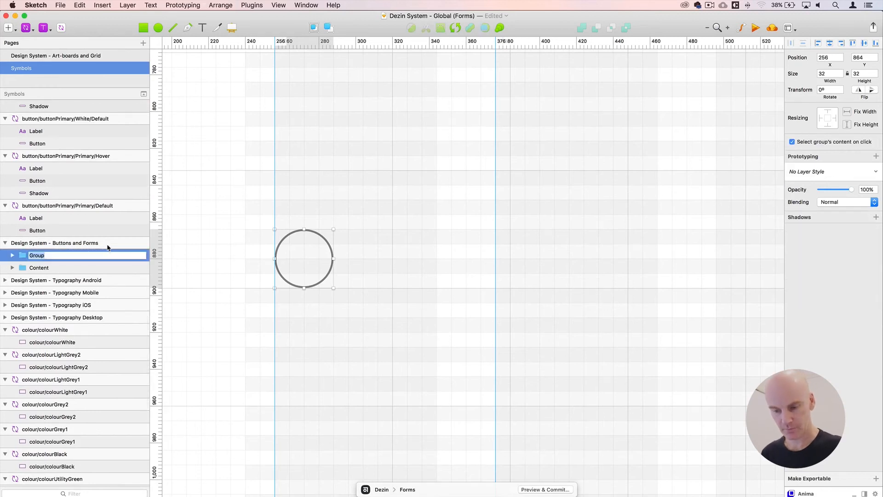
pyautogui.click(343, 334)
# Copy the name form/radio/Inactive from the list of radio and checkbox names
pyautogui.press('super+minus')
pyautogui.moveTo(534, 377); pyautogui.dragTo(473, 363)
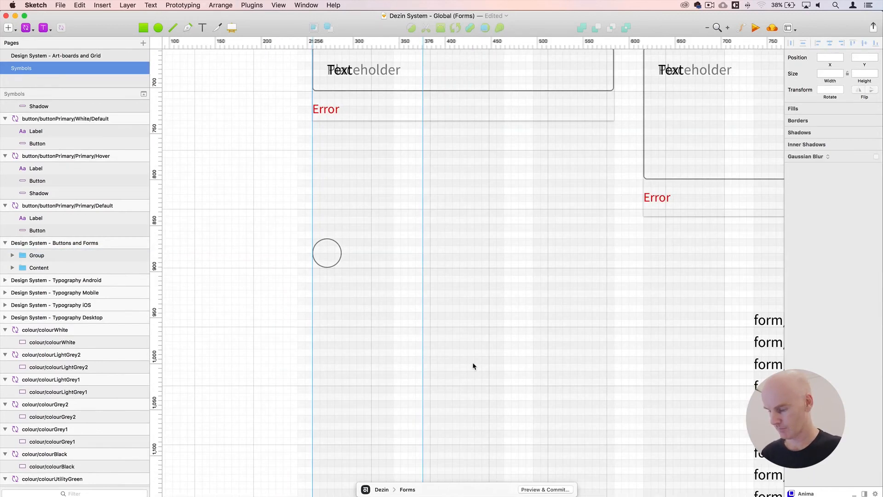
pyautogui.press('super+minus')
pyautogui.hscroll(3, 473, 366)
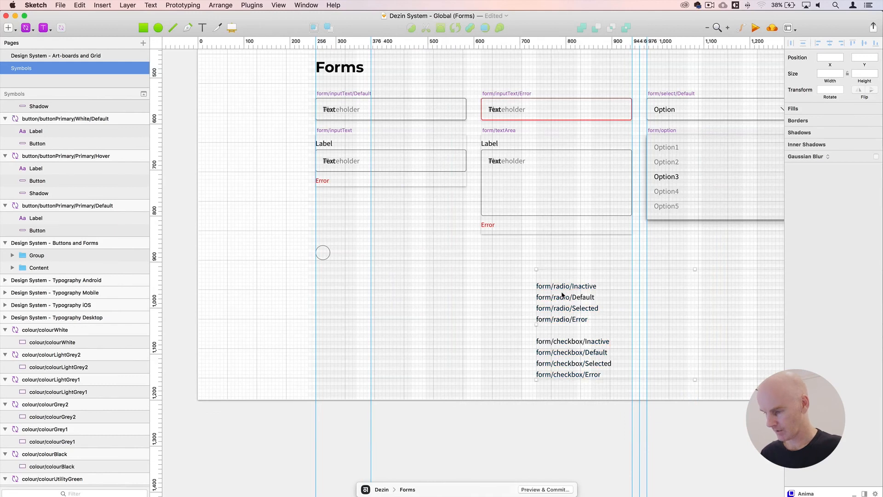
pyautogui.doubleClick(561, 286)
pyautogui.press('super+a')
pyautogui.press('cmd+c')
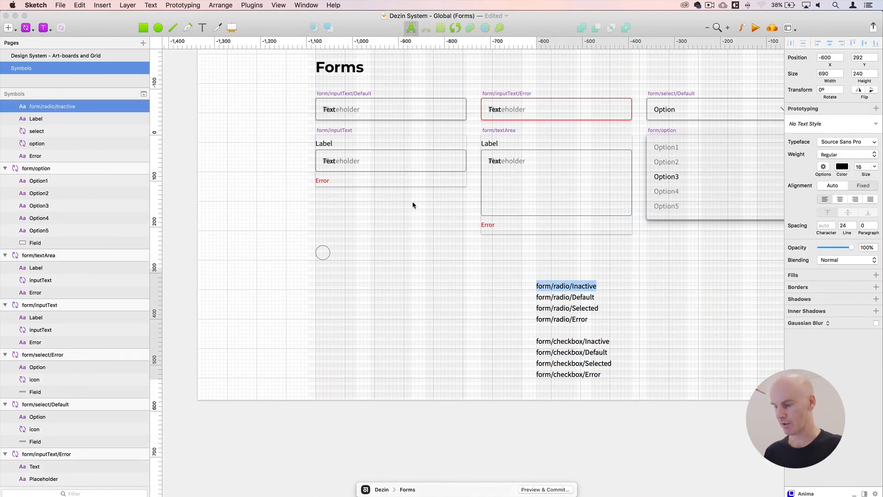
# Rename the circle's group with the copied name form/radio/Inactive and turn it into a symbol of the same name
pyautogui.click(322, 251)
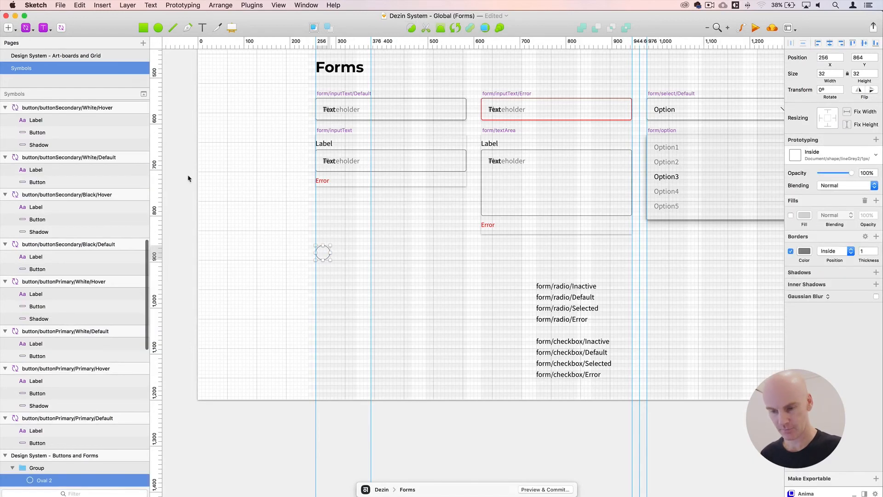
pyautogui.scroll(-8, 86, 313)
pyautogui.click(57, 288)
pyautogui.doubleClick(57, 288)
pyautogui.press('cmd+v')
pyautogui.press('Return')
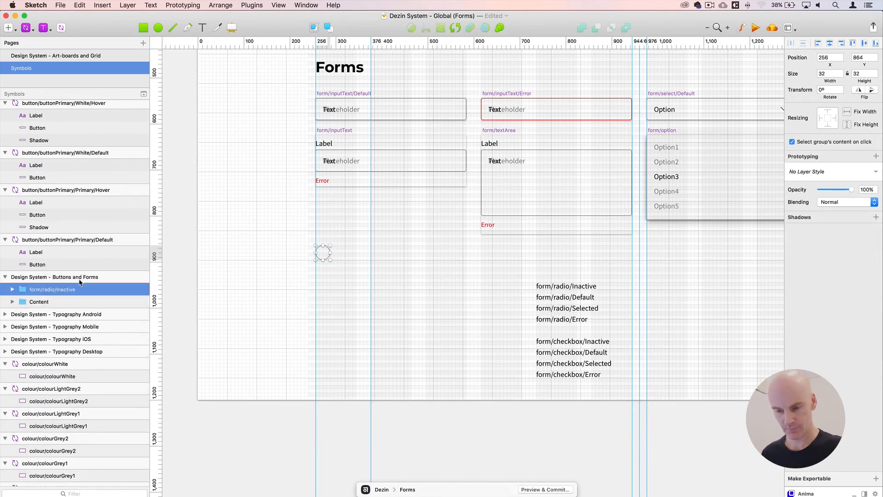
pyautogui.click(61, 28)
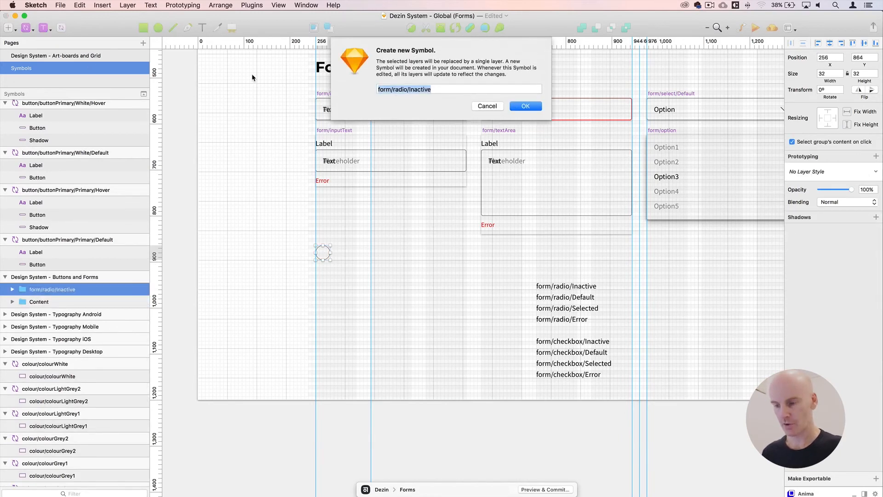
pyautogui.click(513, 107)
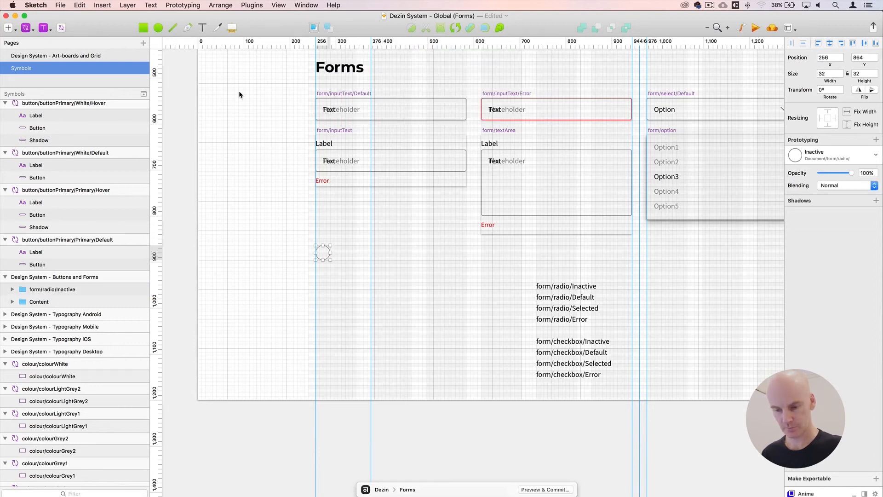
# Bring the form/radio/Inactive symbol master from beyond the typography artboards to the Buttons and Forms artboard, at X 256, Y 2896
pyautogui.press('super+minus')
pyautogui.press('super+minus')
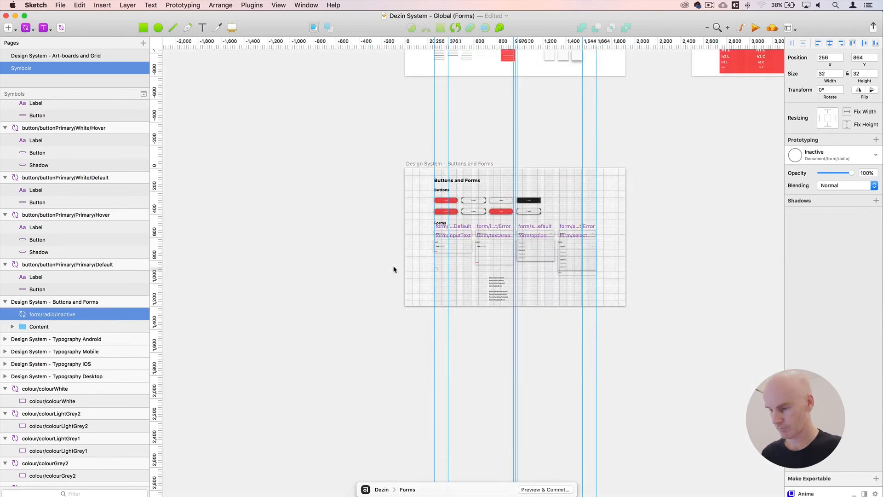
pyautogui.click(394, 268)
pyautogui.moveTo(617, 223); pyautogui.dragTo(278, 296)
pyautogui.hscroll(15, 572, 205)
pyautogui.scroll(3, 572, 206)
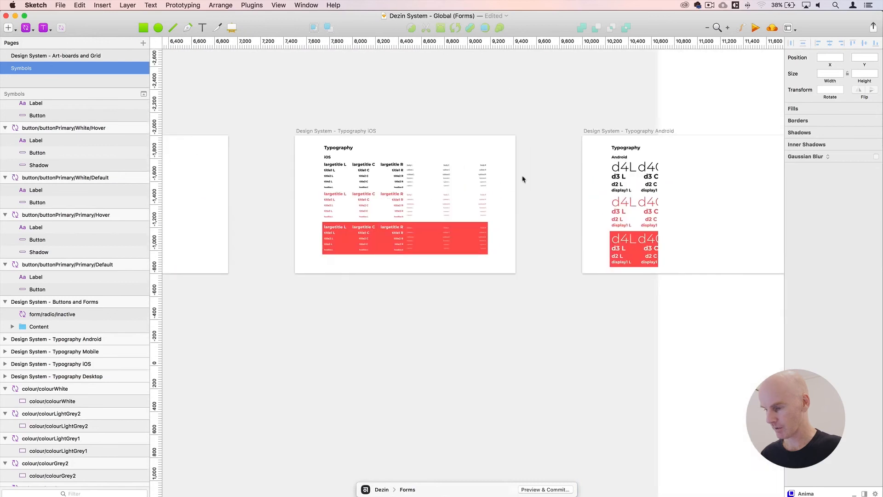
pyautogui.moveTo(593, 154); pyautogui.dragTo(662, 268)
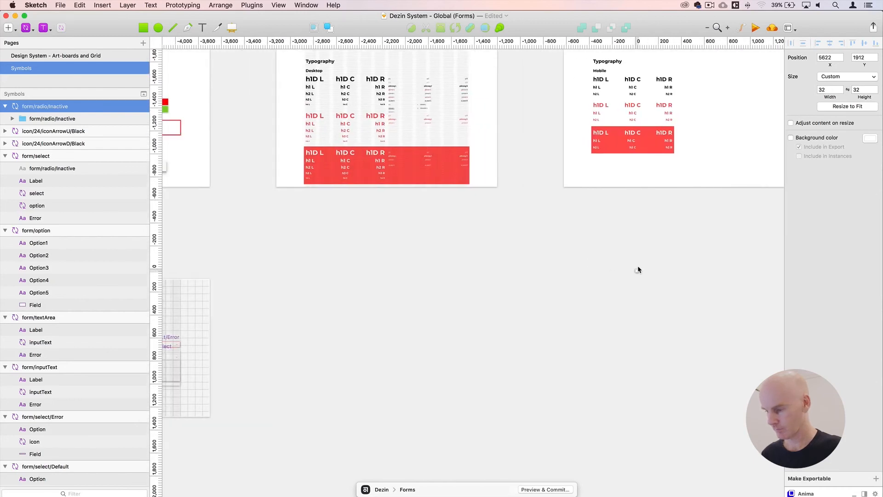
pyautogui.moveTo(346, 276); pyautogui.dragTo(386, 339)
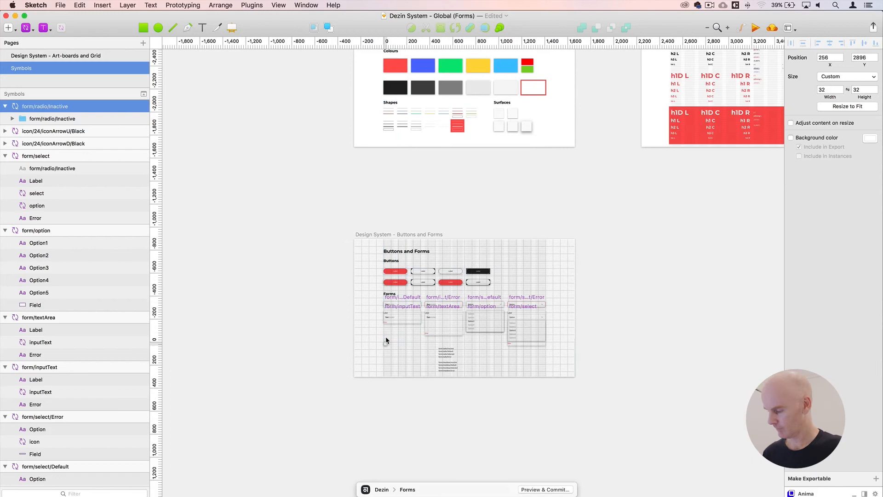
# Nudge the form/radio/Inactive symbol master up to Y 2864 so it sits exactly over the circle instance
pyautogui.press('super+2')
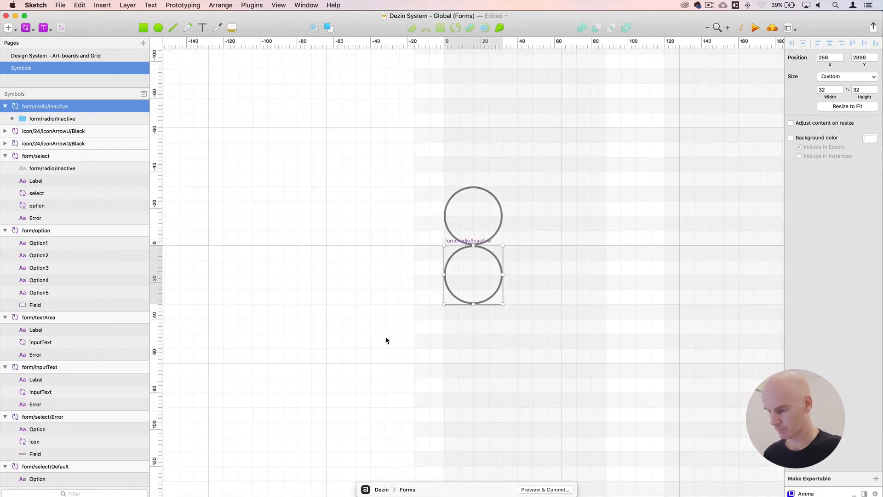
pyautogui.press('Up')
pyautogui.press('Up')
pyautogui.press('Up')
pyautogui.press('Up')
pyautogui.press('Up')
pyautogui.press('Up')
pyautogui.press('Up')
pyautogui.press('Up')
pyautogui.press('Up')
pyautogui.press('Up')
pyautogui.press('Up')
pyautogui.press('Up')
pyautogui.press('Up')
pyautogui.press('Up')
pyautogui.press('Up')
pyautogui.press('Up')
pyautogui.press('Up')
pyautogui.press('Up')
pyautogui.press('Up')
pyautogui.press('Up')
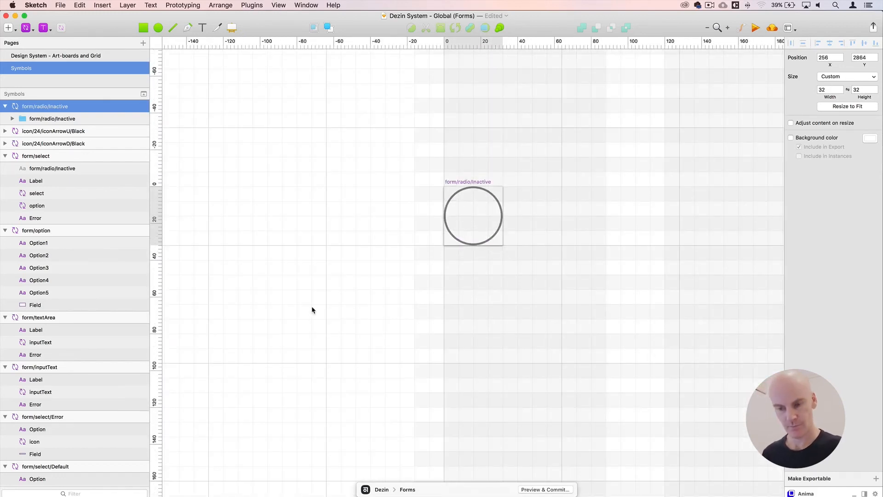
# Take the oval out of the inner group in the form/radio/Inactive symbol and delete the leftover group
pyautogui.click(42, 119)
pyautogui.click(12, 118)
pyautogui.moveTo(44, 131); pyautogui.dragTo(45, 113)
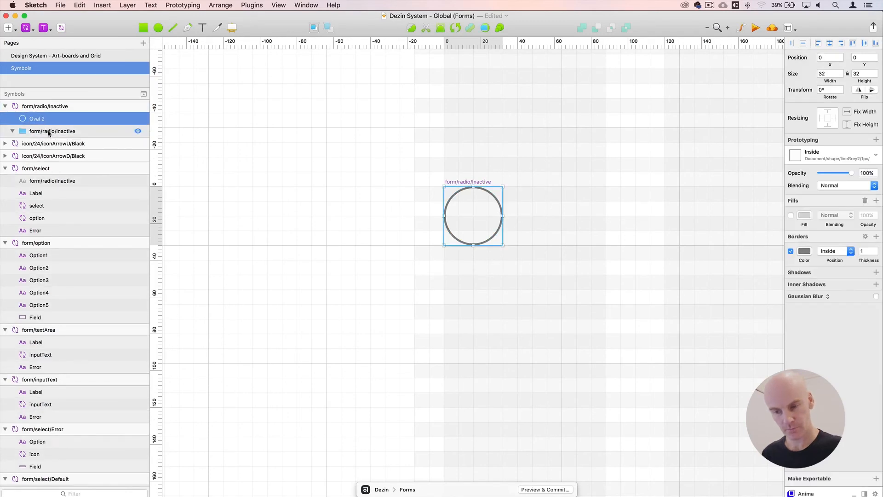
pyautogui.click(48, 132)
pyautogui.press('Delete')
# Rename the oval layer inside the form/radio/Inactive symbol as radio
pyautogui.click(38, 119)
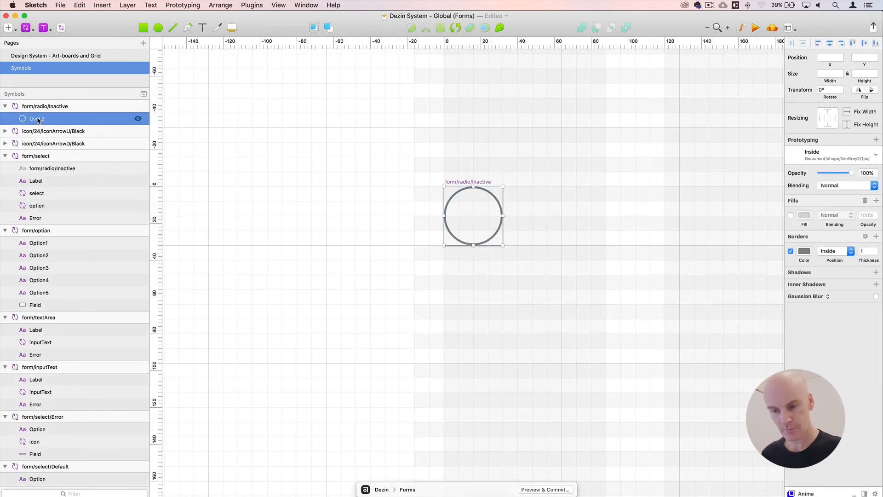
pyautogui.doubleClick(38, 119)
pyautogui.write('R')
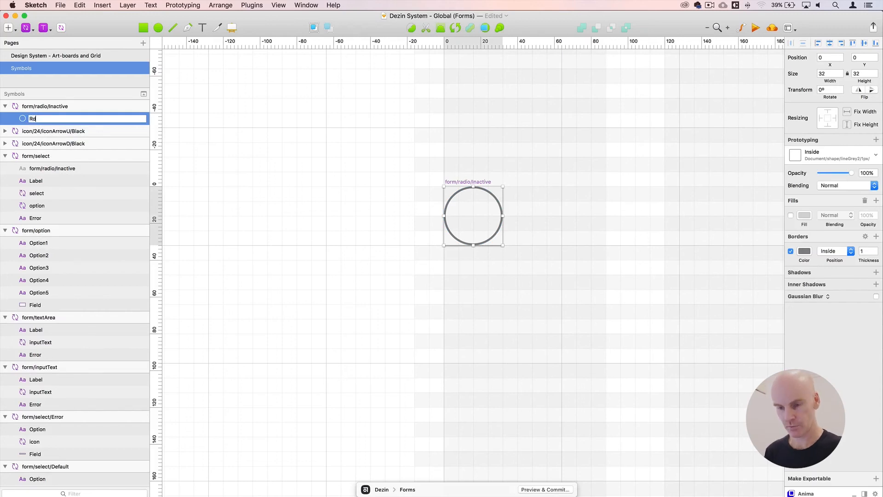
pyautogui.write('adi')
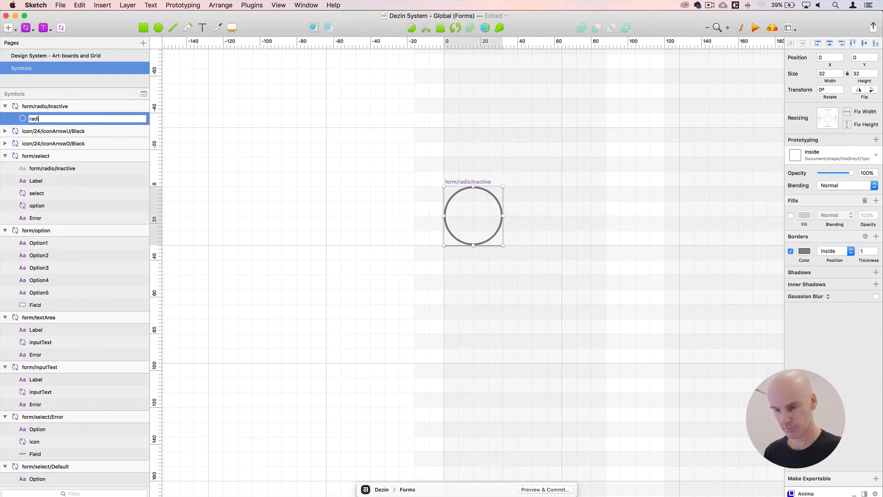
pyautogui.write('o')
pyautogui.press('Return')
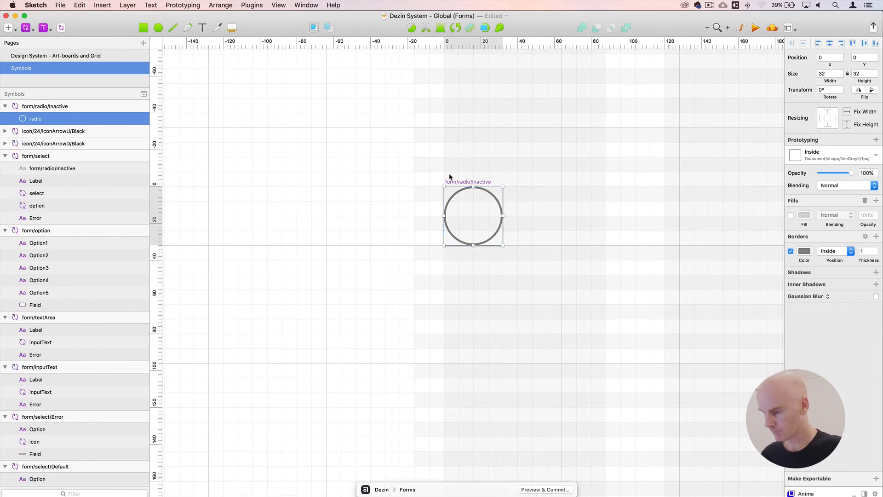
# Collapse the form/radio/Inactive and form/select symbols and reorder form/radio/Inactive directly above form/select in the layer order
pyautogui.hscroll(5, 450, 176)
pyautogui.click(294, 178)
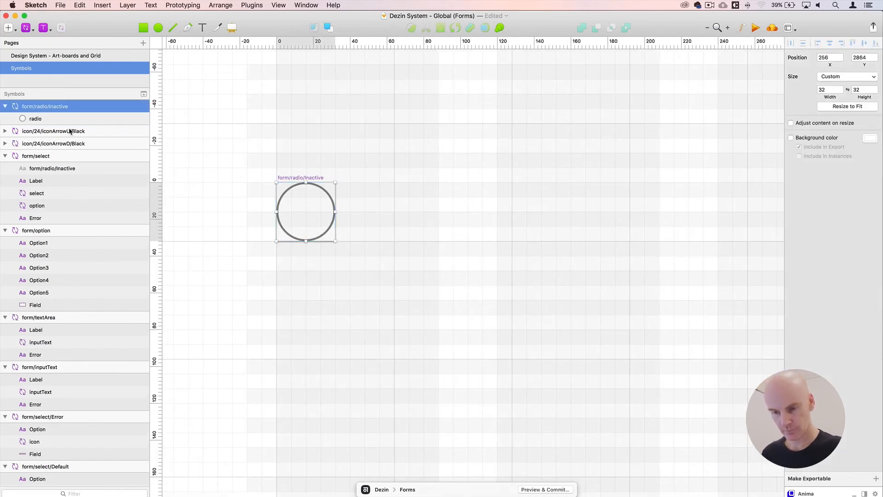
pyautogui.click(5, 107)
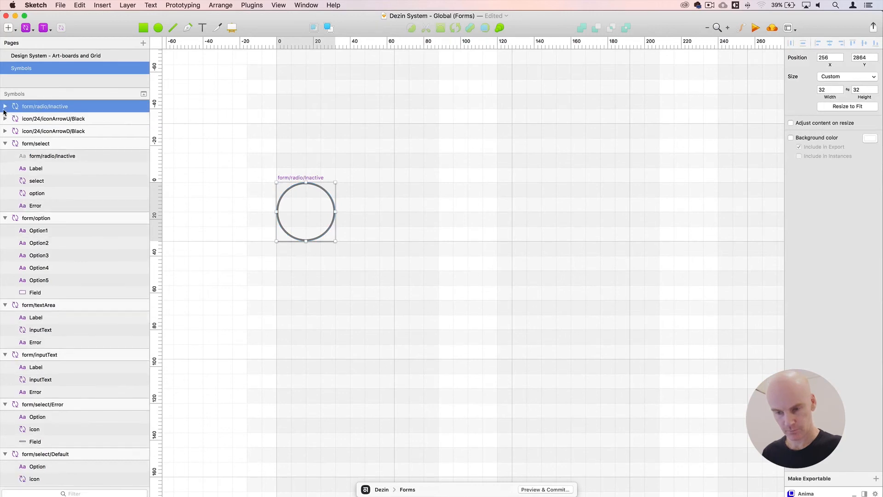
pyautogui.click(6, 145)
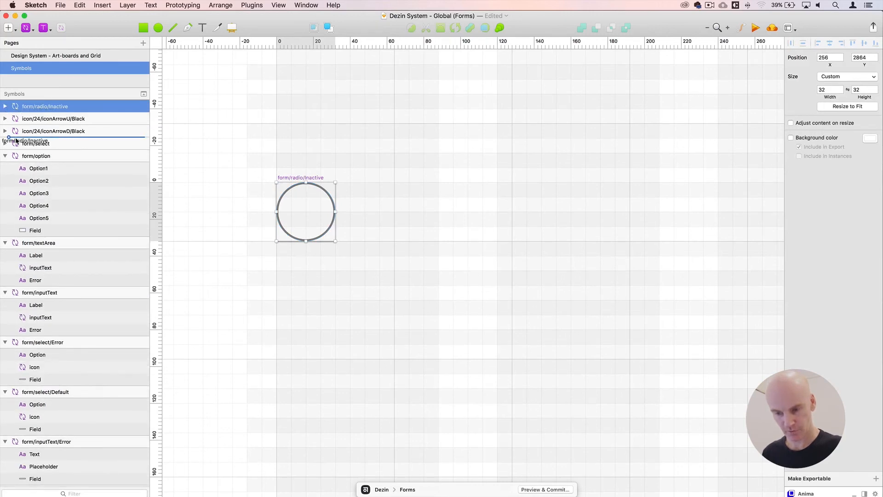
pyautogui.moveTo(46, 106); pyautogui.dragTo(45, 131)
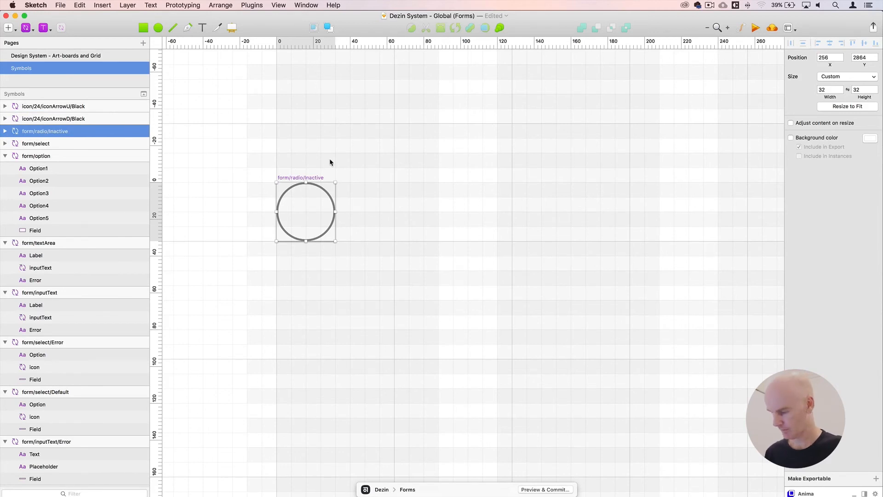
# Duplicate the form/radio/Inactive symbol master beside the original, at X 304, Y 2864
pyautogui.hscroll(3, 355, 171)
pyautogui.moveTo(274, 179); pyautogui.dragTo(360, 177)
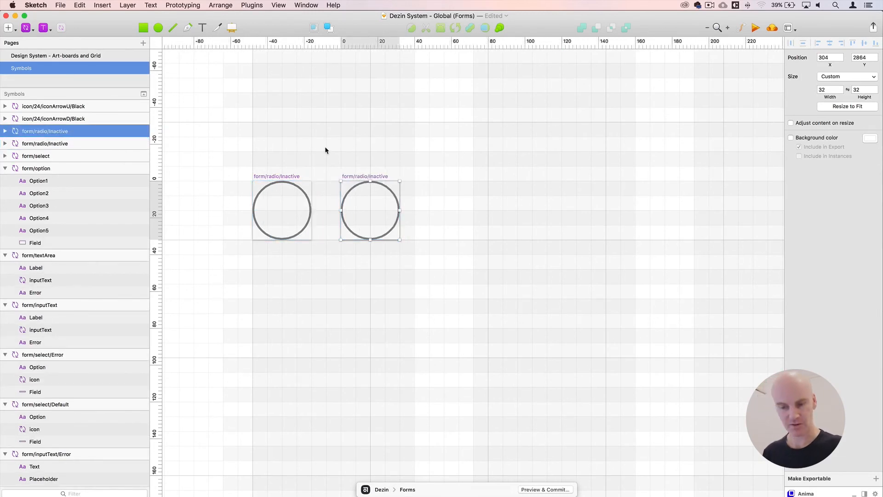
# Rename the duplicated form/radio/Inactive symbol as form/radio/Default
pyautogui.click(382, 166)
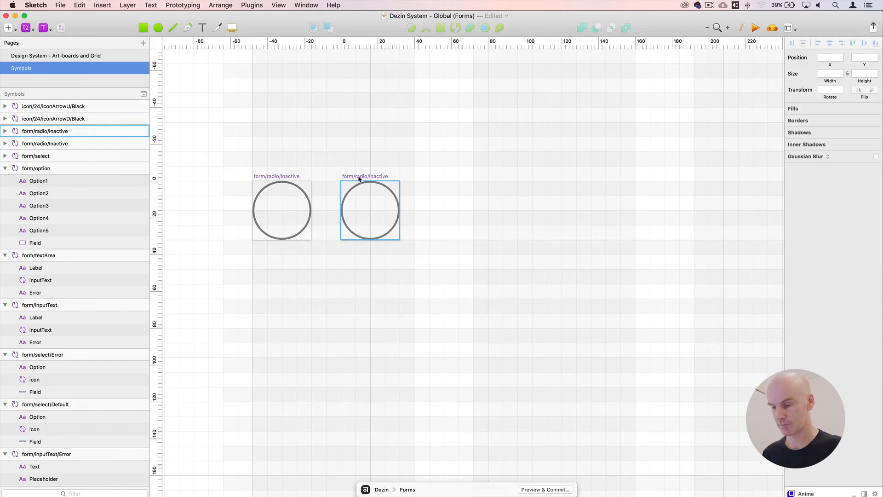
pyautogui.click(360, 229)
pyautogui.press('super+0')
pyautogui.moveTo(527, 269); pyautogui.dragTo(392, 244)
pyautogui.press('super+plus')
pyautogui.press('super+plus')
pyautogui.doubleClick(68, 131)
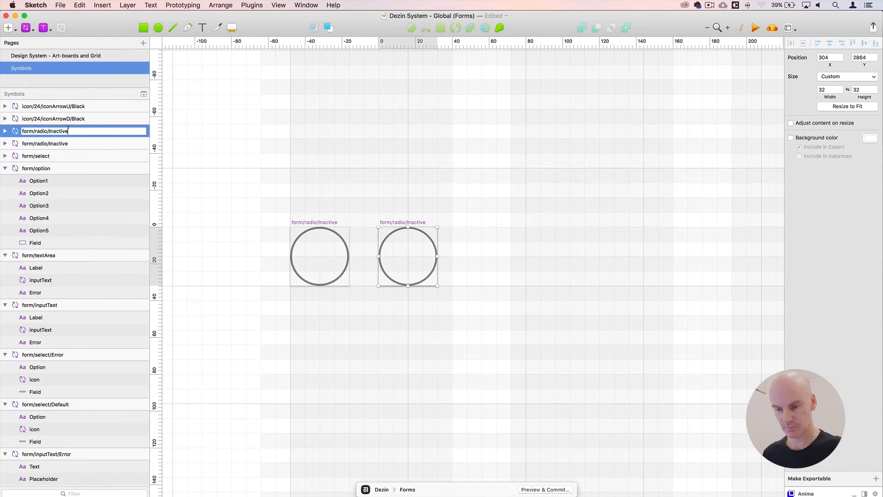
pyautogui.moveTo(70, 130); pyautogui.dragTo(52, 131)
pyautogui.press('BackSpace')
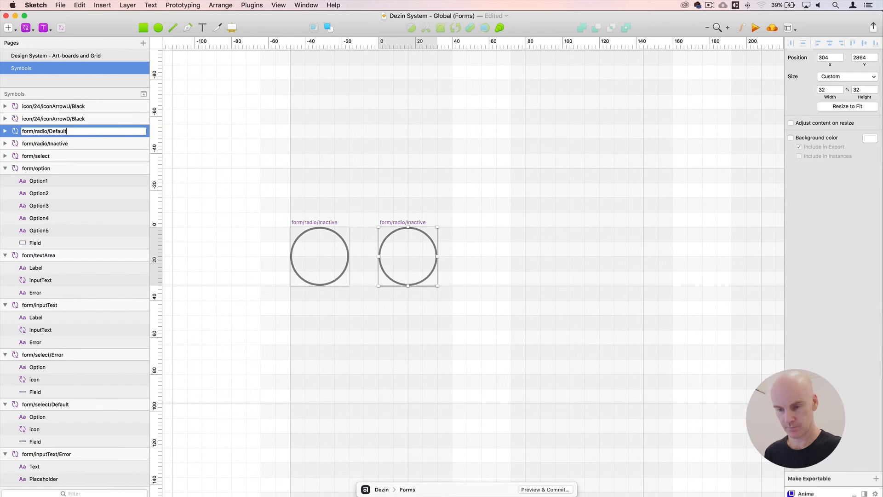
pyautogui.write('Default')
pyautogui.press('Return')
pyautogui.click(485, 262)
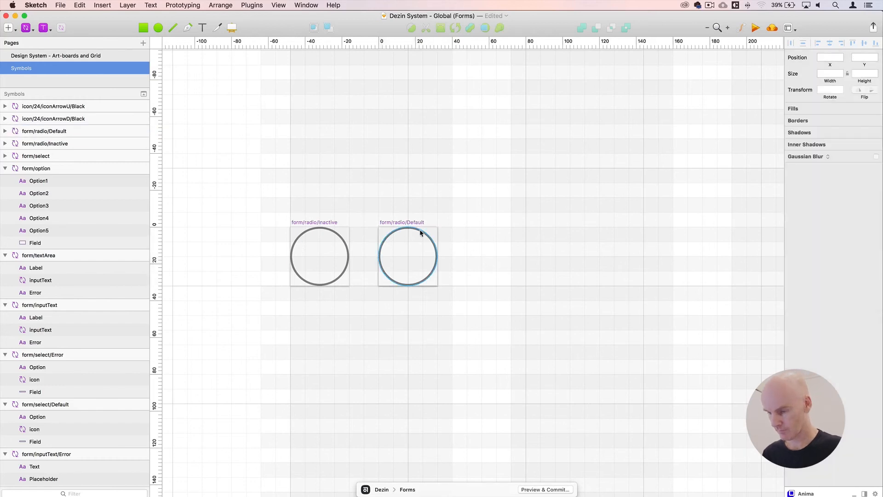
# Apply the shared style shape/lineBlack/1px/Inside to the radio circle in the form/radio/Default symbol
pyautogui.click(420, 232)
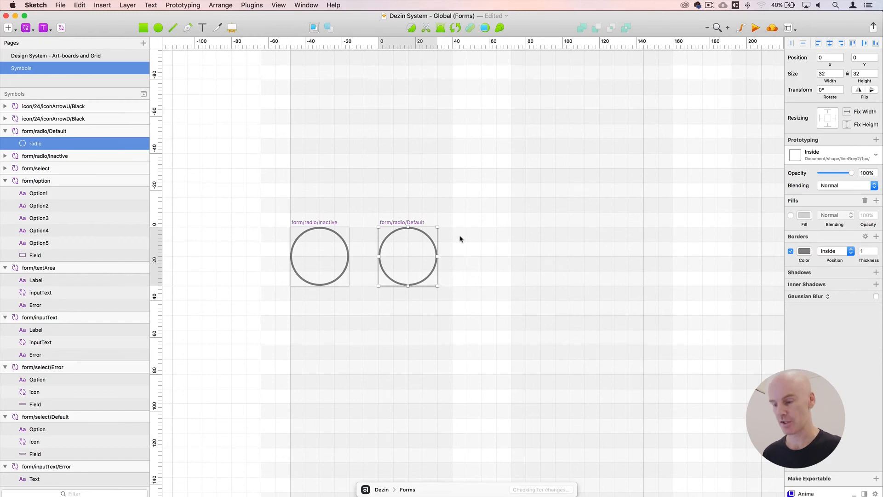
pyautogui.scroll(-2, 509, 249)
pyautogui.hscroll(-2, 508, 248)
pyautogui.click(834, 157)
pyautogui.moveTo(819, 224)
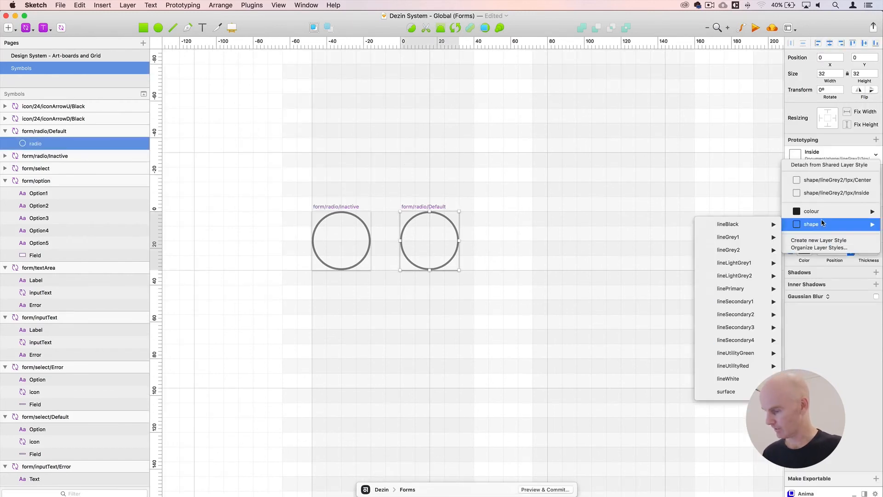
pyautogui.moveTo(731, 224)
pyautogui.moveTo(667, 226)
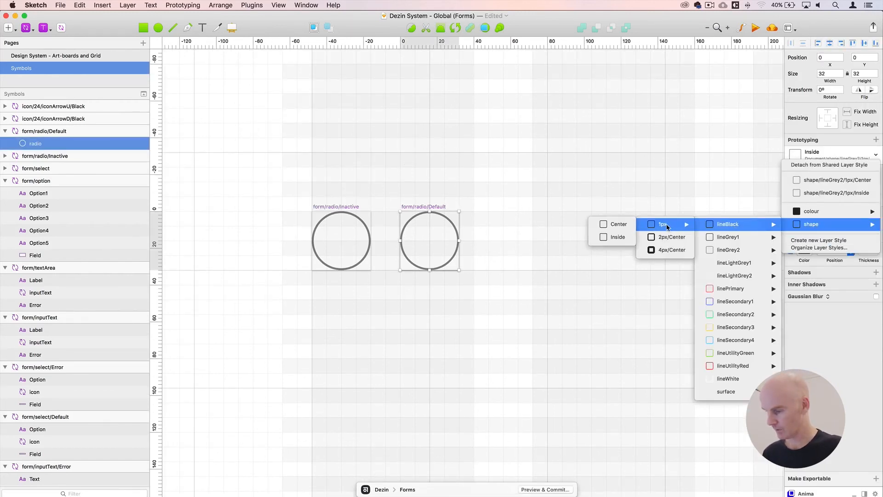
pyautogui.click(617, 237)
pyautogui.click(498, 248)
# Duplicate the form/radio/Default symbol beside the original at X 352, Y 2864 and rename the copy form/radio/Selected
pyautogui.moveTo(438, 197); pyautogui.dragTo(331, 199)
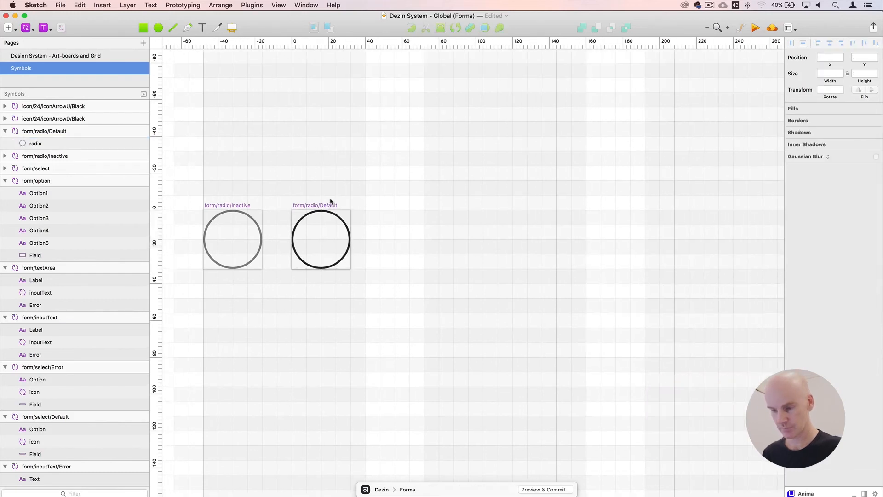
pyautogui.click(331, 204)
pyautogui.press('super+d')
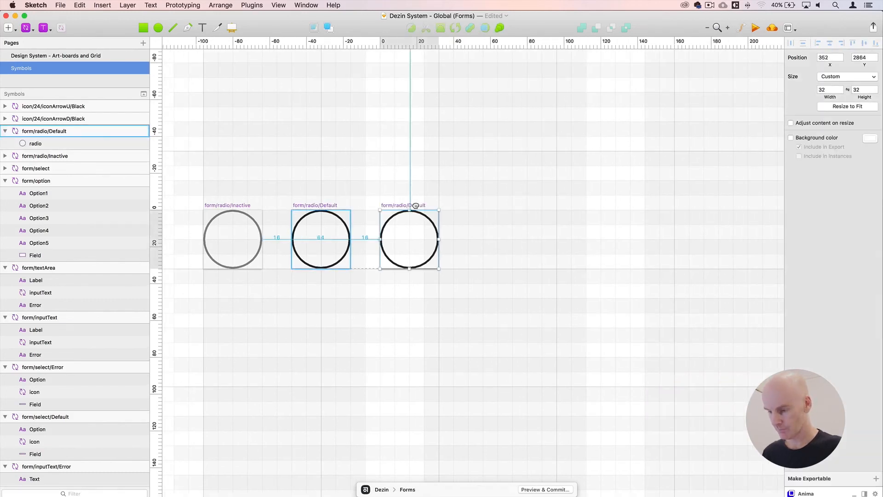
pyautogui.doubleClick(56, 133)
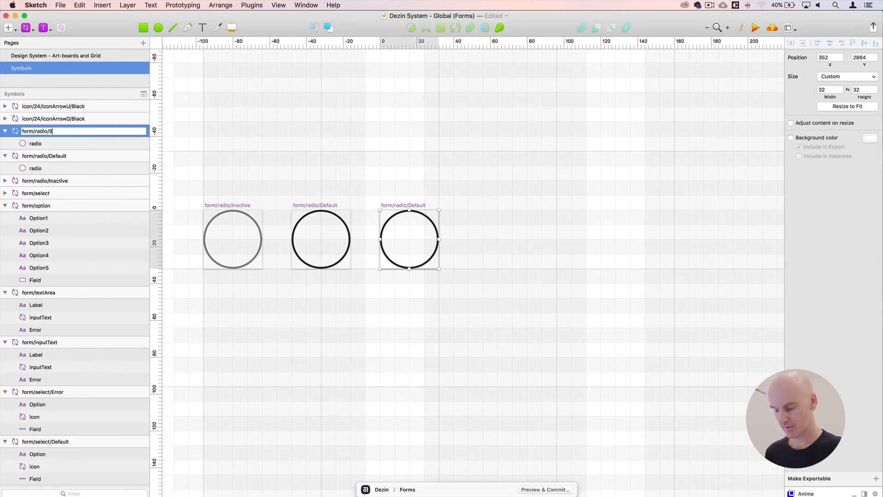
pyautogui.write('Selected')
pyautogui.press('Return')
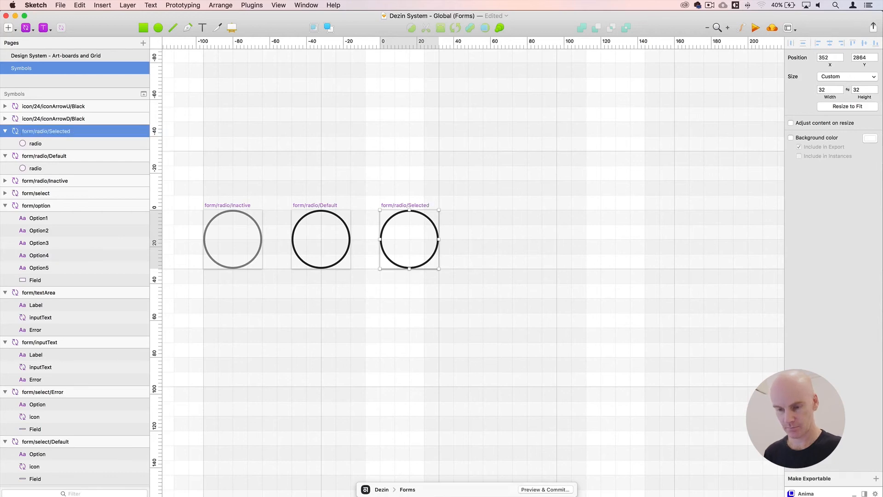
# Draw a 16 by 16 circle in the middle of the form/radio/Selected symbol
pyautogui.click(462, 264)
pyautogui.press('super+minus')
pyautogui.press('super+minus')
pyautogui.moveTo(458, 251); pyautogui.dragTo(366, 171)
pyautogui.scroll(5, 412, 207)
pyautogui.hscroll(-5, 412, 207)
pyautogui.click(456, 252)
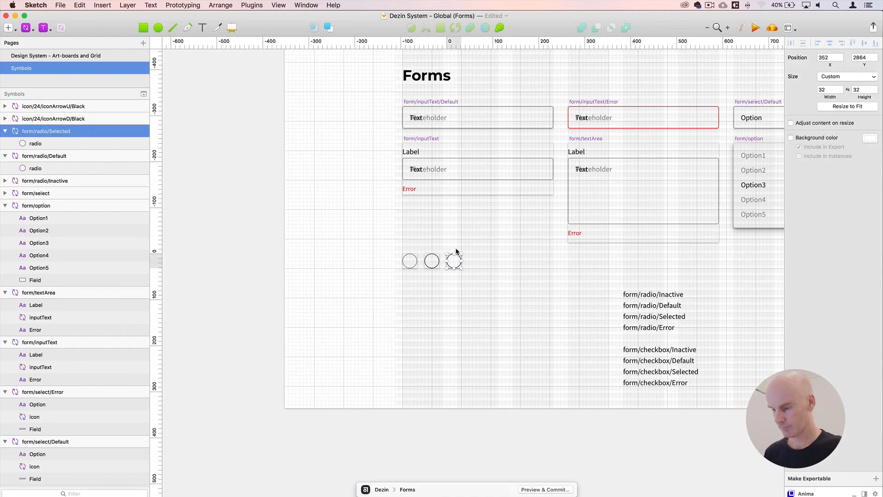
pyautogui.press('super+plus')
pyautogui.press('super+plus')
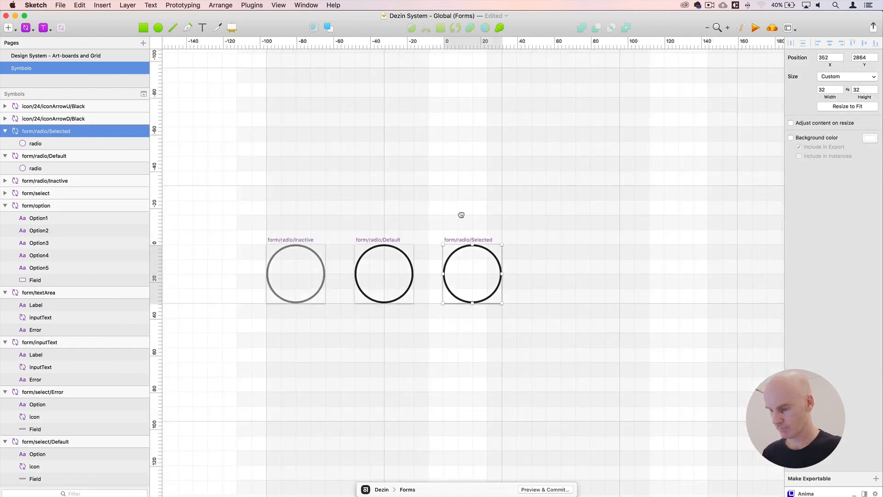
pyautogui.moveTo(462, 215); pyautogui.dragTo(432, 204)
pyautogui.press('super+plus')
pyautogui.moveTo(495, 223); pyautogui.dragTo(432, 210)
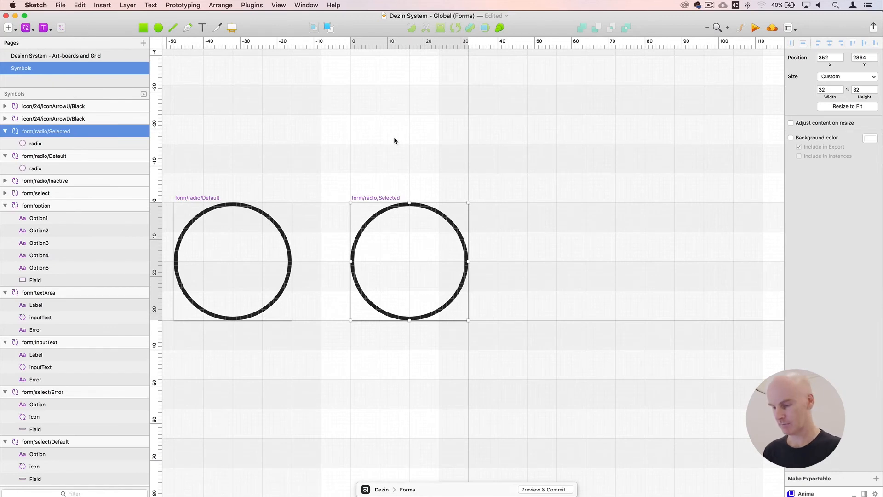
pyautogui.press('o')
pyautogui.moveTo(381, 232); pyautogui.dragTo(429, 293)
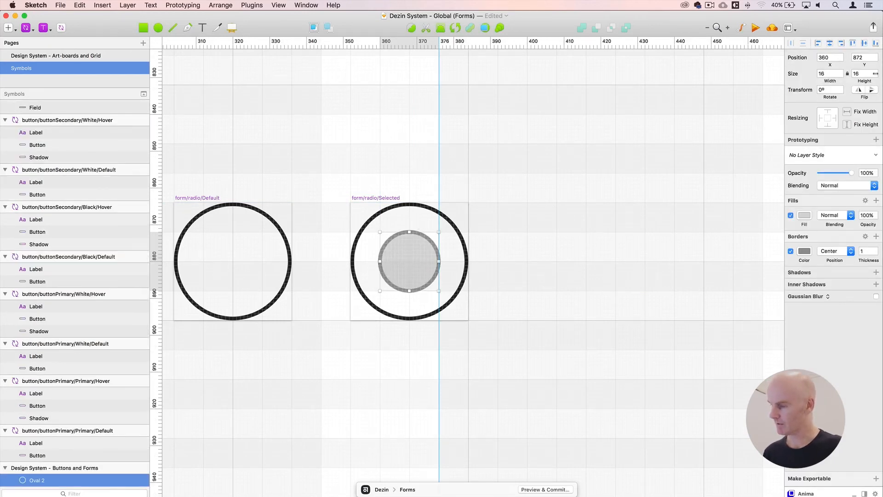
# Resize the inner circle to 12 by 12 and centre it within the form/radio/Selected ring
pyautogui.click(827, 73)
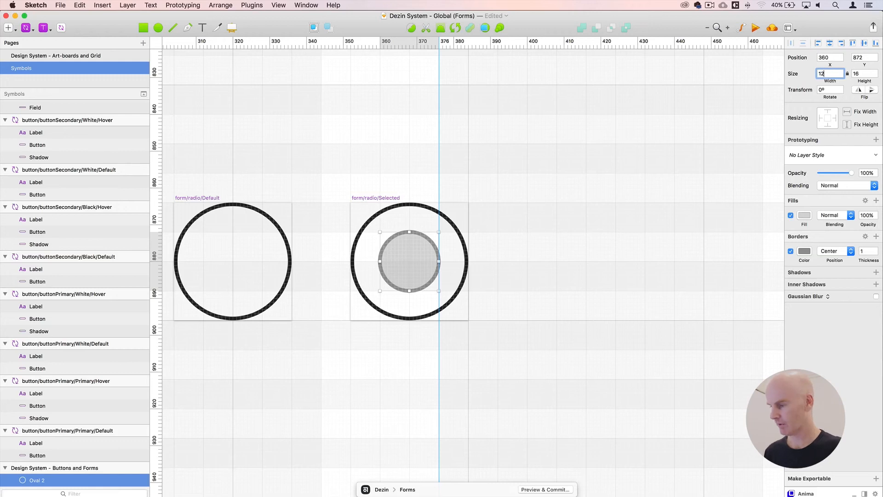
pyautogui.press('Tab')
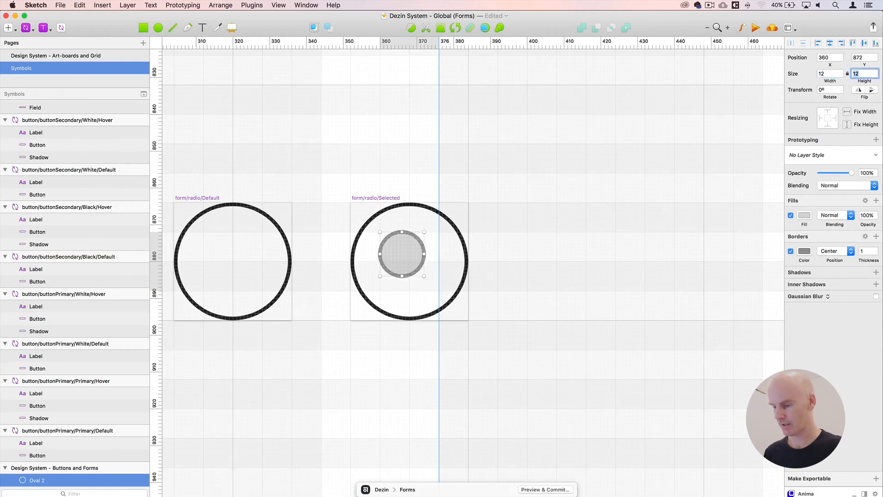
pyautogui.moveTo(407, 250); pyautogui.dragTo(408, 258)
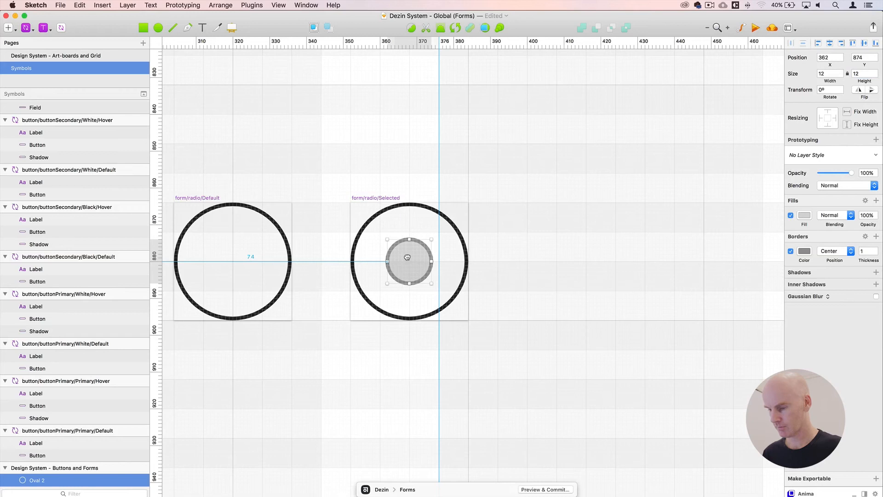
# Apply the shared style colour/colourPrimary/100% to the inner circle of the form/radio/Selected symbol
pyautogui.click(805, 156)
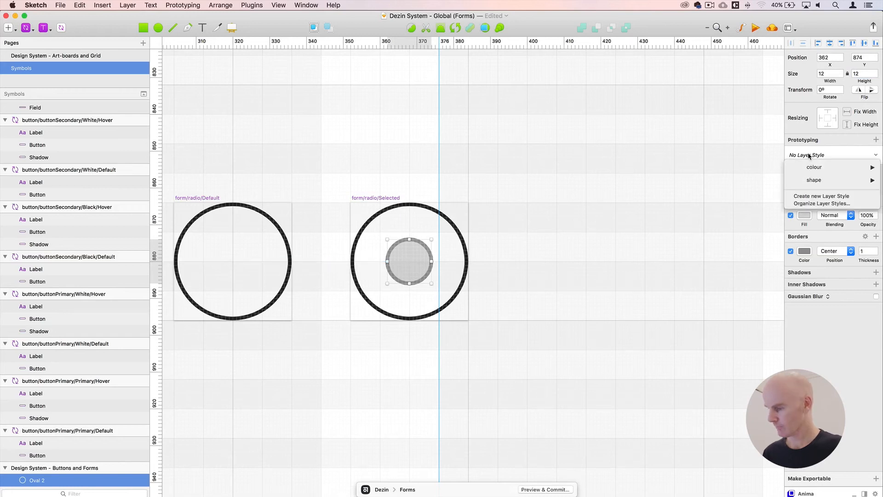
pyautogui.moveTo(826, 169)
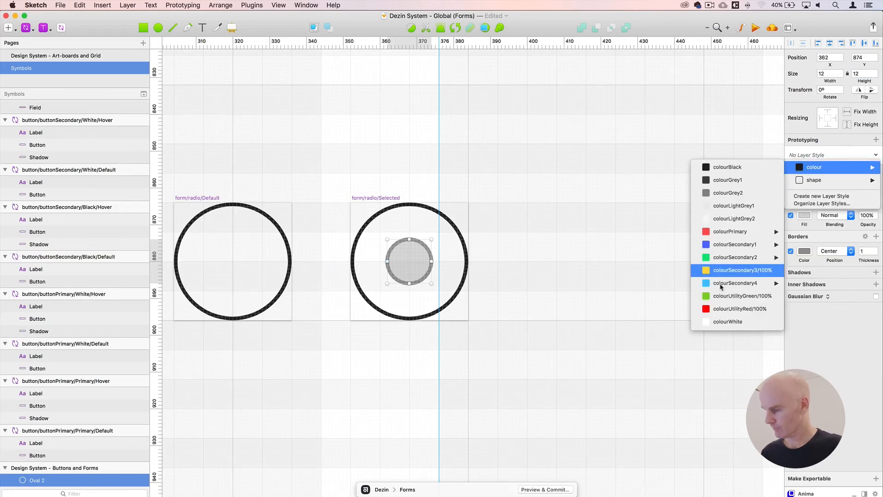
pyautogui.moveTo(734, 232)
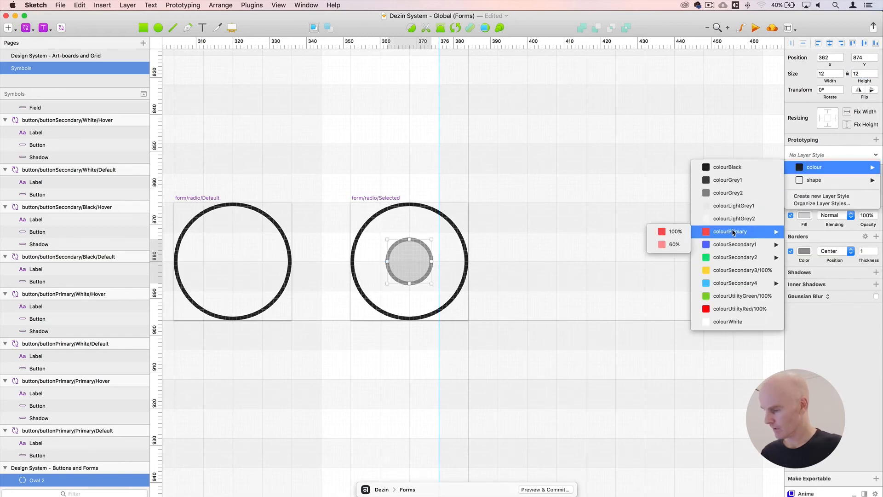
pyautogui.click(680, 234)
pyautogui.click(359, 164)
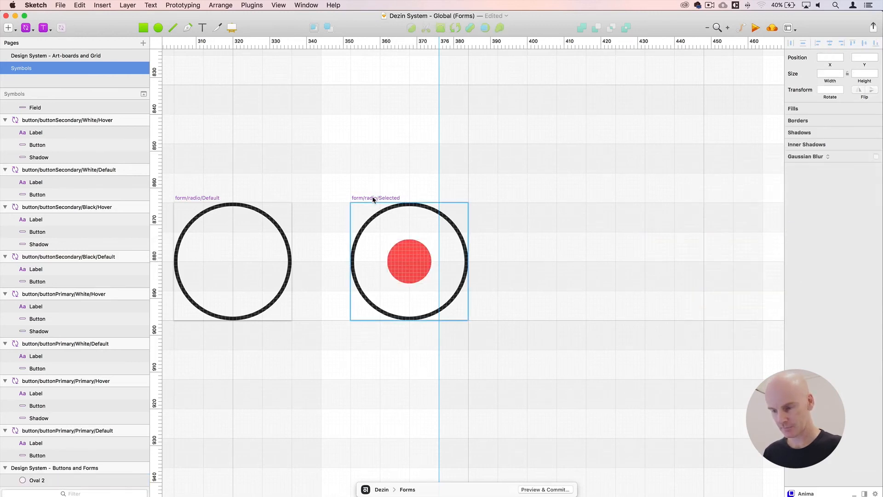
# Nest the red circle in the form/radio/Selected symbol as oval and duplicate that symbol beside it at X 400, Y 2864
pyautogui.moveTo(372, 198); pyautogui.dragTo(572, 205)
pyautogui.press('Left')
pyautogui.hscroll(1, 563, 200)
pyautogui.click(530, 181)
pyautogui.moveTo(458, 171); pyautogui.dragTo(403, 166)
pyautogui.press('super+minus')
pyautogui.scroll(-1, 403, 166)
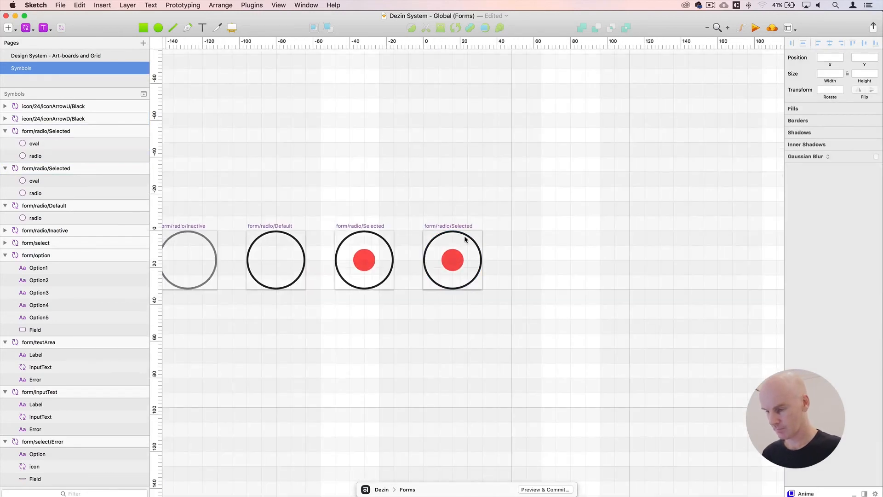
# Delete the red inner oval from the duplicated form/radio/Selected symbol
pyautogui.click(466, 238)
pyautogui.click(452, 256)
pyautogui.press('Escape')
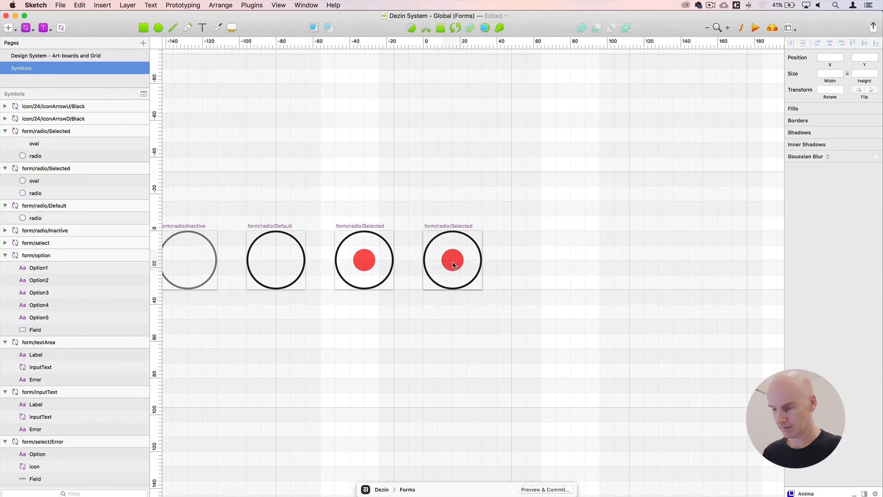
pyautogui.click(453, 266)
pyautogui.press('Delete')
# Apply the shared style shape/lineUtilityRed/1px/Inside to the radio circle in the duplicated symbol without the inner oval
pyautogui.click(465, 238)
pyautogui.click(826, 158)
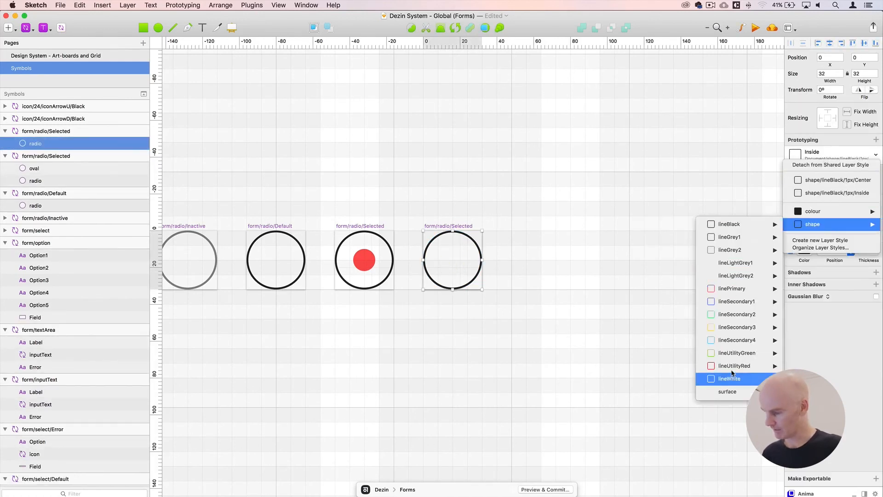
pyautogui.moveTo(732, 370)
pyautogui.moveTo(672, 368)
pyautogui.click(613, 377)
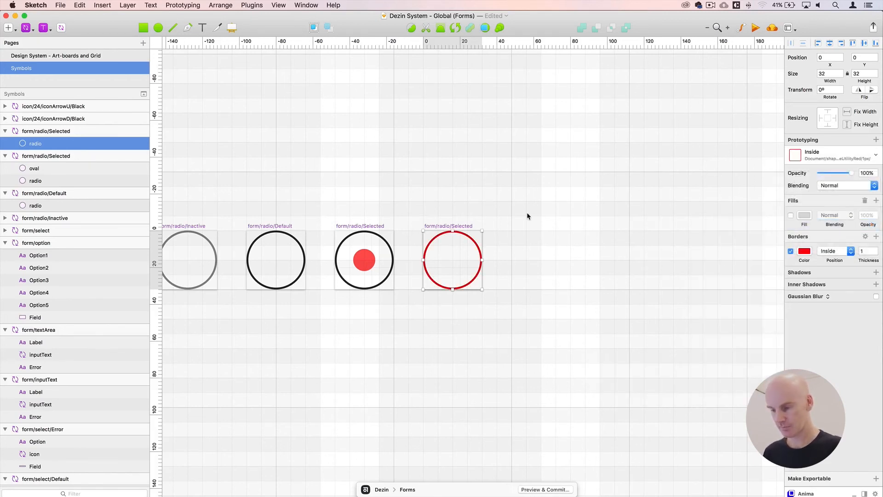
# Rename the red-outlined radio symbol as form/radio/Error
pyautogui.click(460, 203)
pyautogui.click(446, 228)
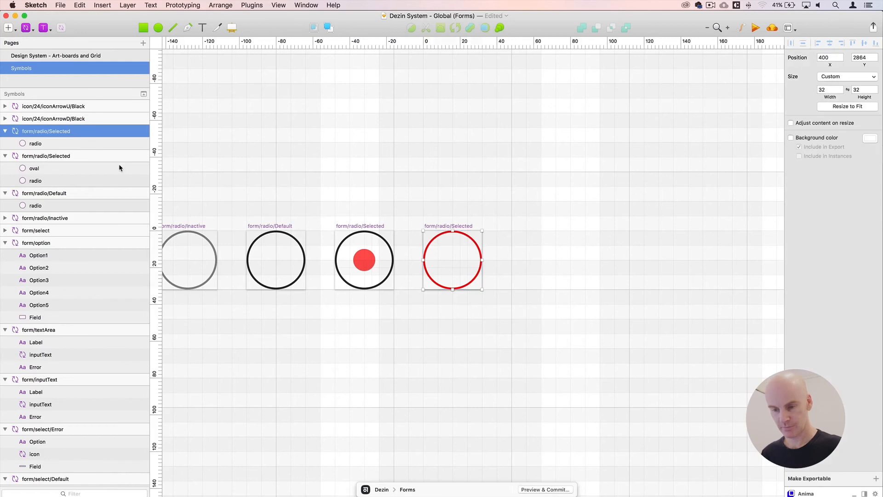
pyautogui.doubleClick(76, 131)
pyautogui.click(76, 130)
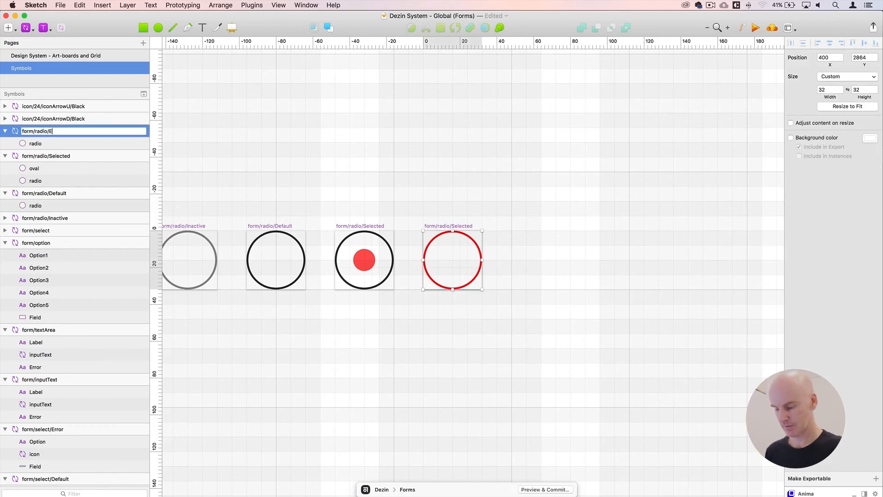
pyautogui.press('Return')
pyautogui.click(384, 212)
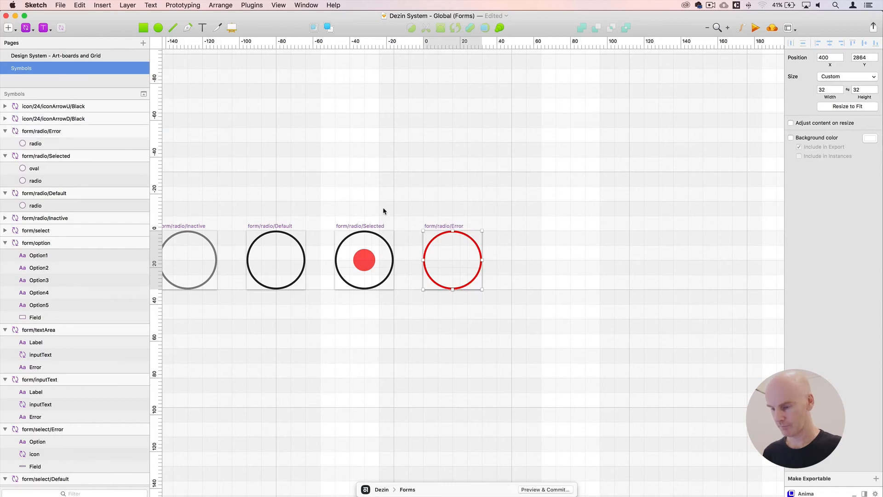
# Save the document with the completed row of radio symbols
pyautogui.click(426, 226)
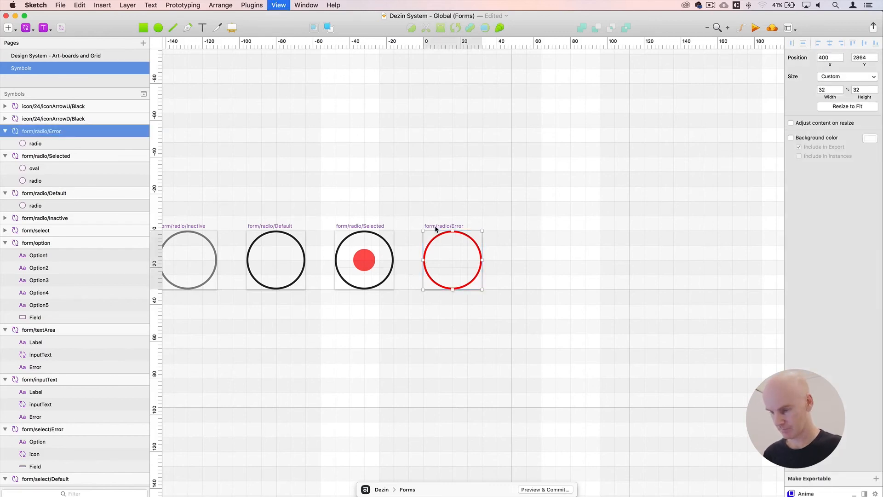
pyautogui.click(426, 191)
pyautogui.press('super+minus')
pyautogui.moveTo(426, 187); pyautogui.dragTo(386, 162)
pyautogui.press('super+s')
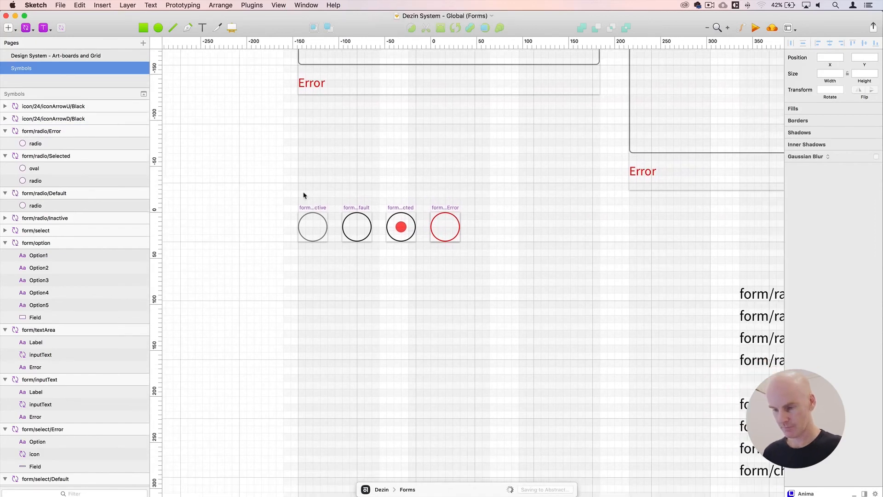
# Check the Inactive, Default, Selected and Error radio symbols one after another
pyautogui.click(307, 207)
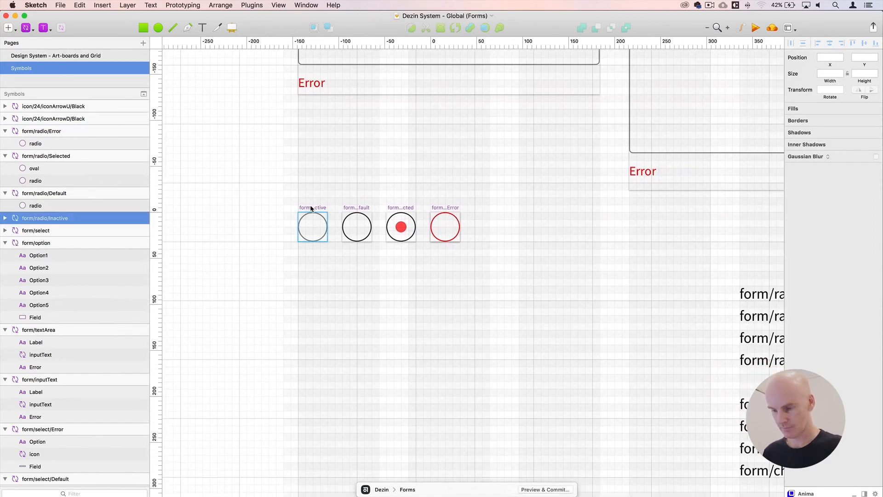
pyautogui.click(358, 212)
pyautogui.click(400, 208)
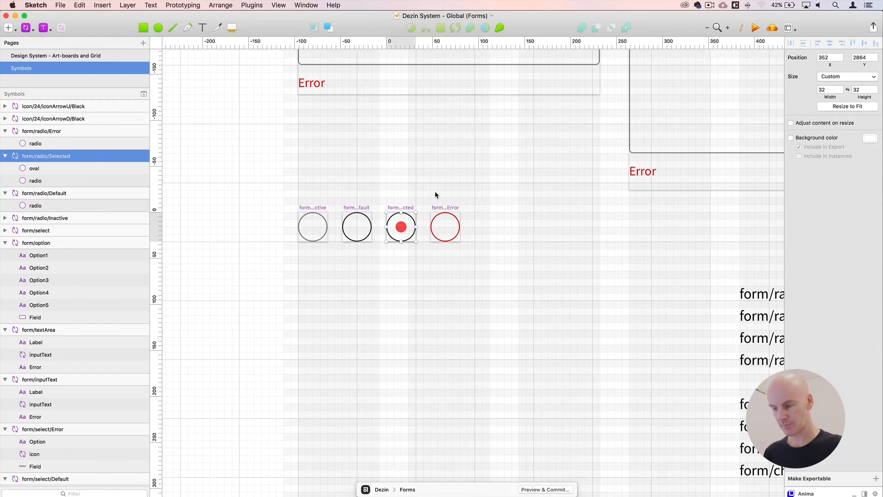
pyautogui.click(448, 212)
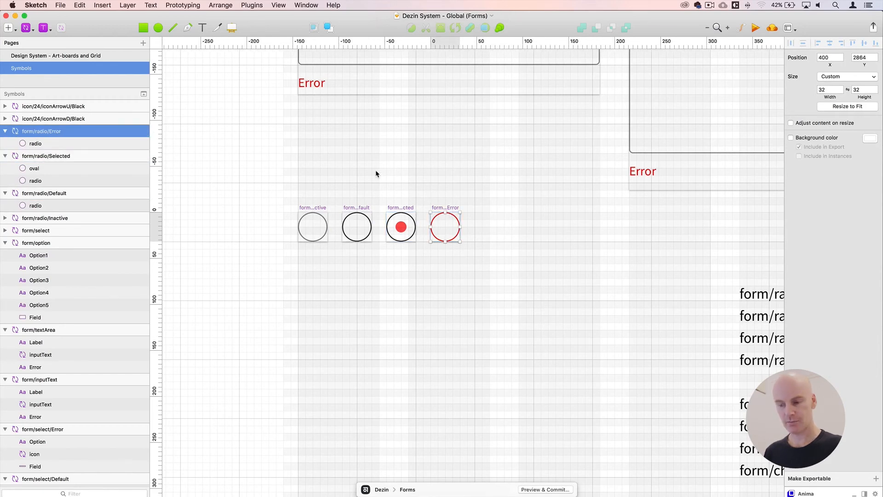
pyautogui.click(376, 171)
pyautogui.click(443, 208)
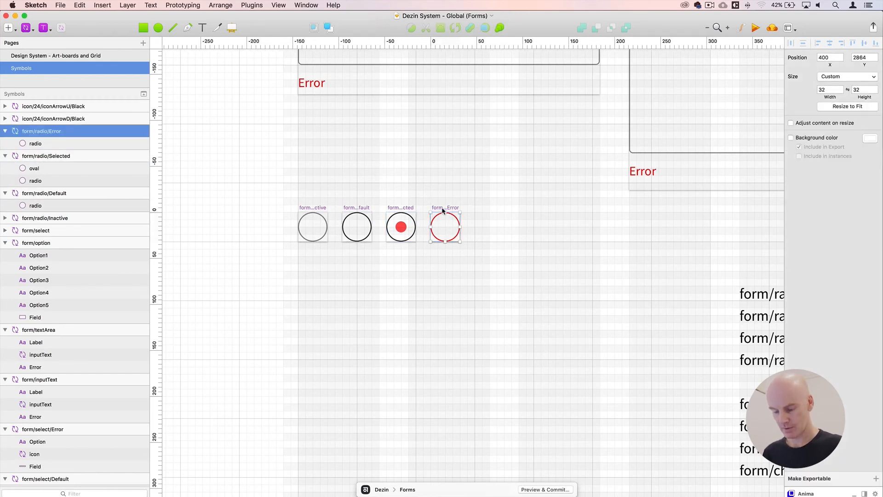
# Duplicate the form/radio/Inactive symbol directly below the original, at X 256 and Y 2920
pyautogui.click(312, 208)
pyautogui.moveTo(313, 209); pyautogui.dragTo(312, 259)
pyautogui.press('super+2')
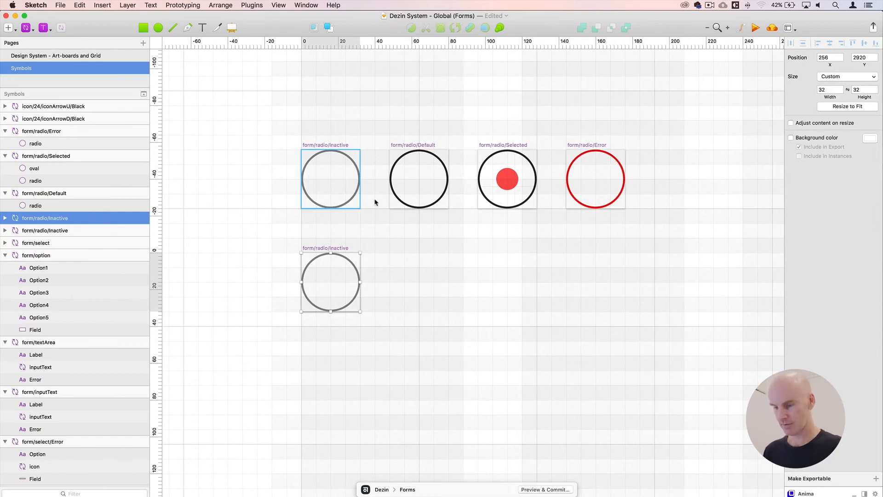
# Copy the Field rectangle from form/inputText/Default and paste it into the duplicated radio symbol
pyautogui.click(414, 218)
pyautogui.press('super+minus')
pyautogui.moveTo(352, 200); pyautogui.dragTo(288, 423)
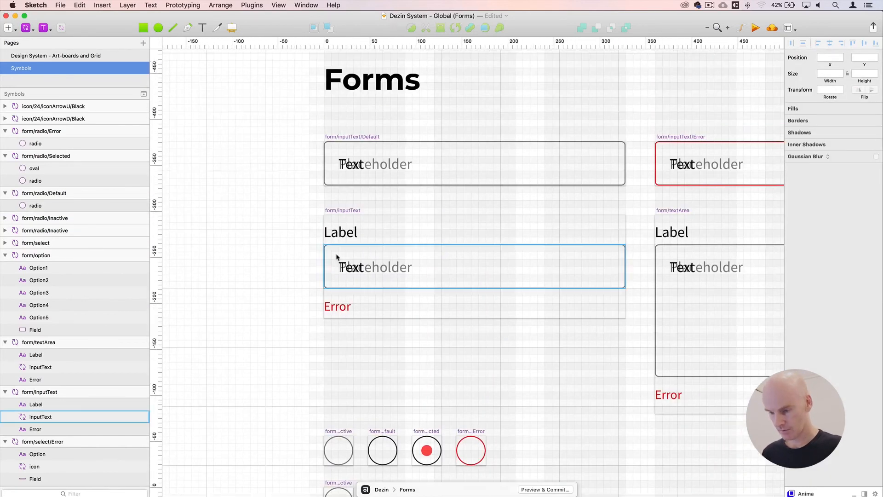
pyautogui.click(368, 144)
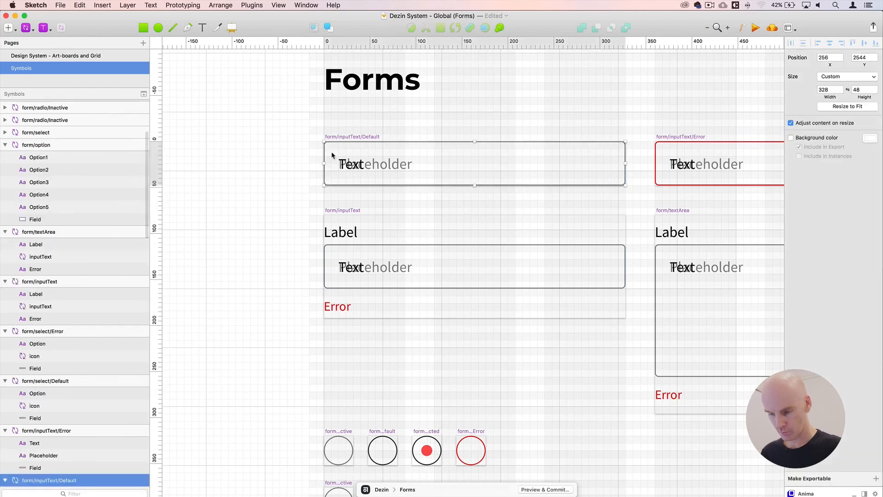
pyautogui.scroll(-1, 256, 196)
pyautogui.scroll(-8, 257, 197)
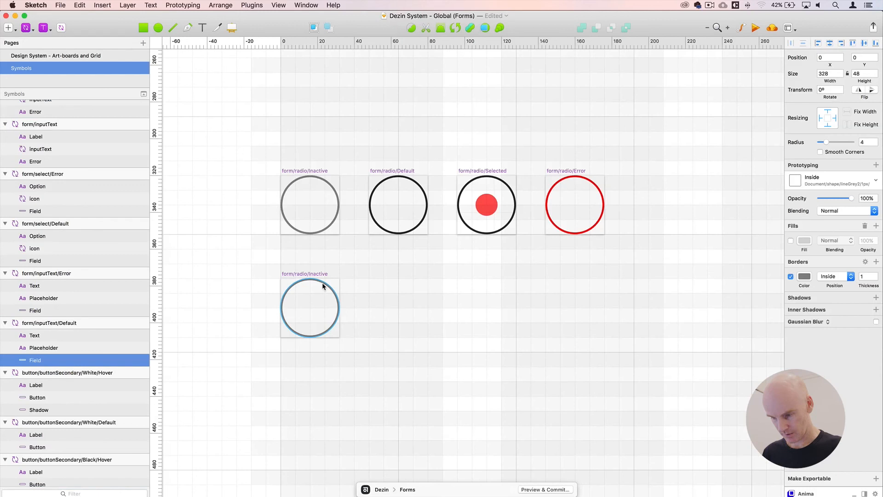
pyautogui.click(324, 286)
pyautogui.press('super+v')
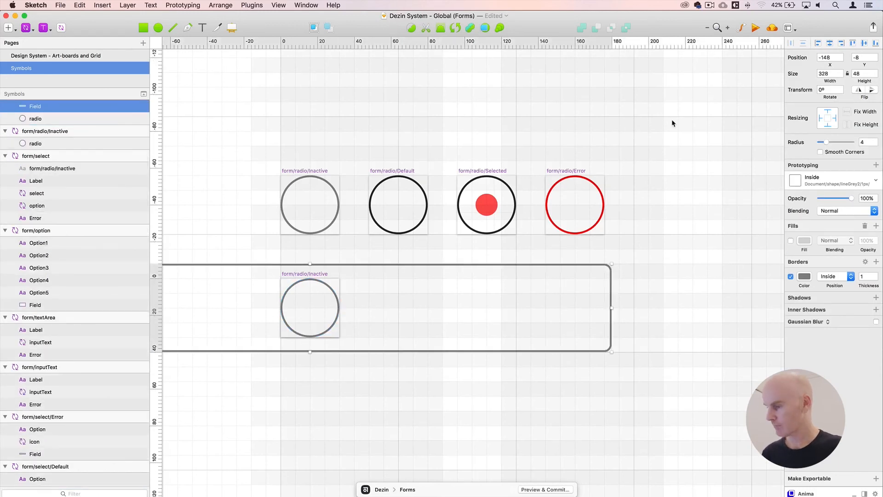
# Place the pasted Field at X 0, Y 0 and resize it to 32 by 32
pyautogui.click(827, 56)
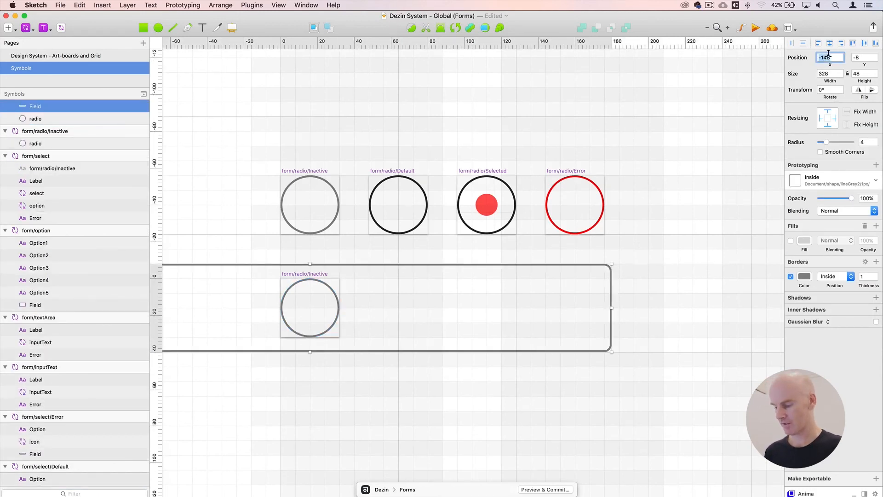
pyautogui.press('Tab')
pyautogui.write('0')
pyautogui.press('Tab')
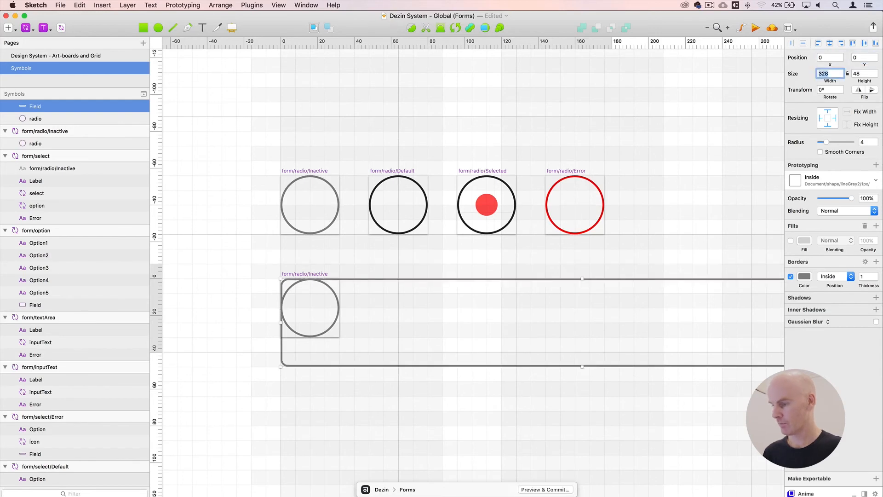
pyautogui.write('32')
pyautogui.press('Tab')
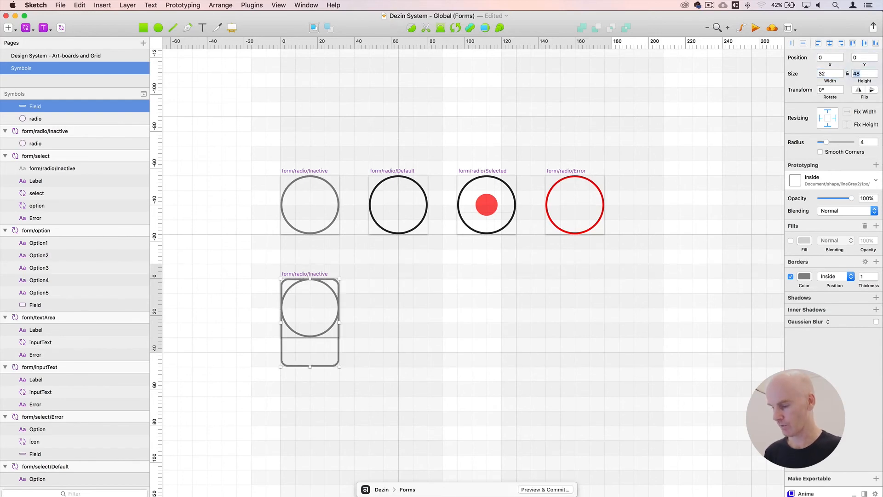
pyautogui.write('32')
pyautogui.press('Return')
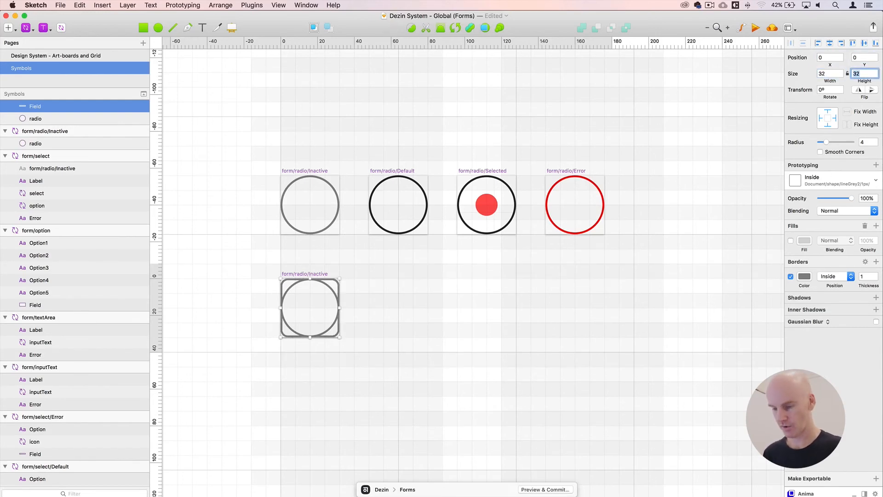
# Delete the radio circle from the duplicated symbol and rename its Field layer as checkBox
pyautogui.click(33, 119)
pyautogui.press('Delete')
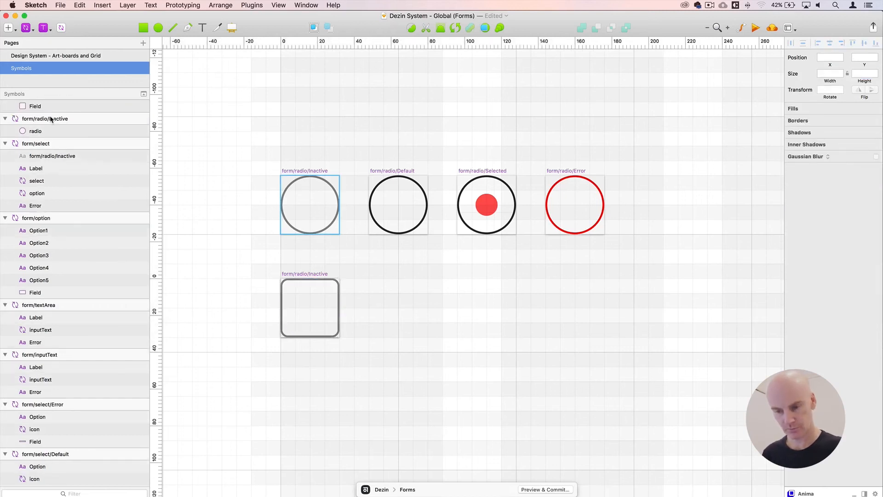
pyautogui.scroll(3, 47, 139)
pyautogui.click(37, 182)
pyautogui.click(37, 182)
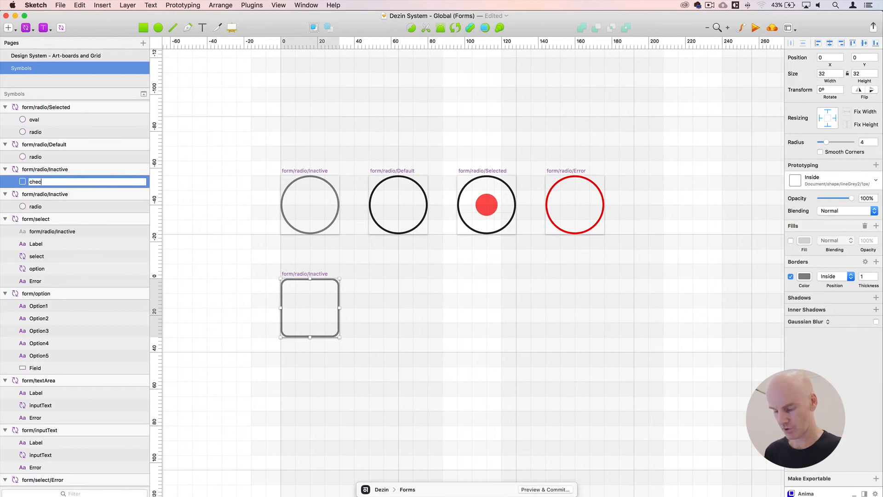
pyautogui.press('Return')
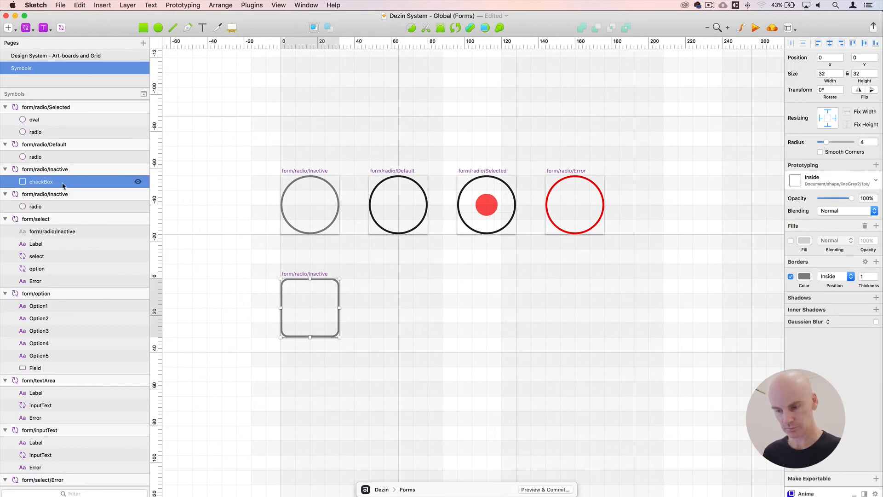
# Rename the duplicated symbol holding the square as form/checkBox/Inactive
pyautogui.click(386, 324)
pyautogui.click(324, 282)
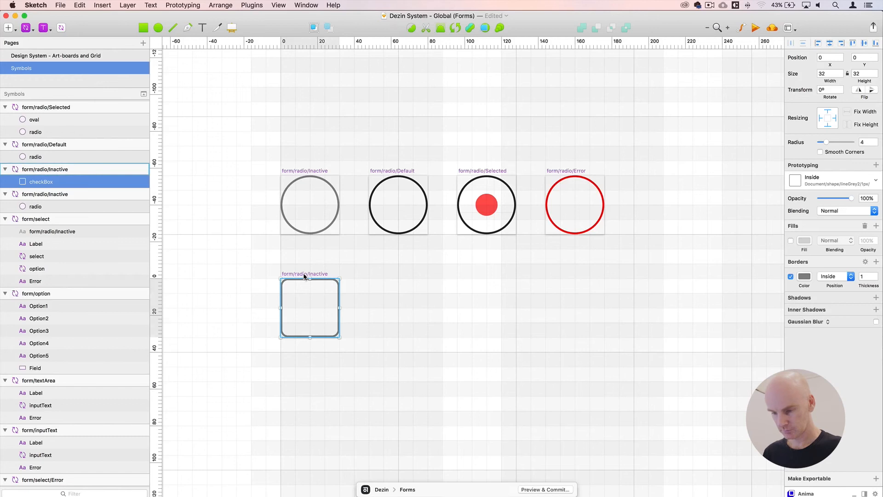
pyautogui.click(304, 274)
pyautogui.doubleClick(44, 169)
pyautogui.click(47, 170)
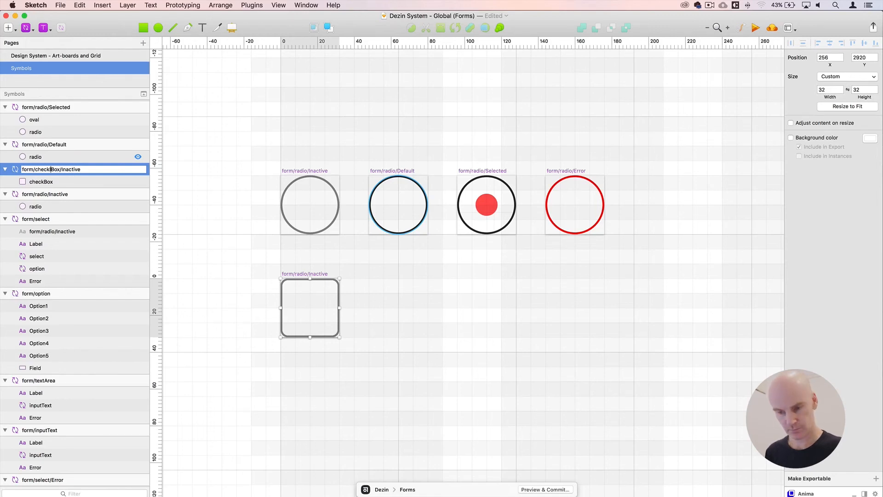
pyautogui.click(489, 349)
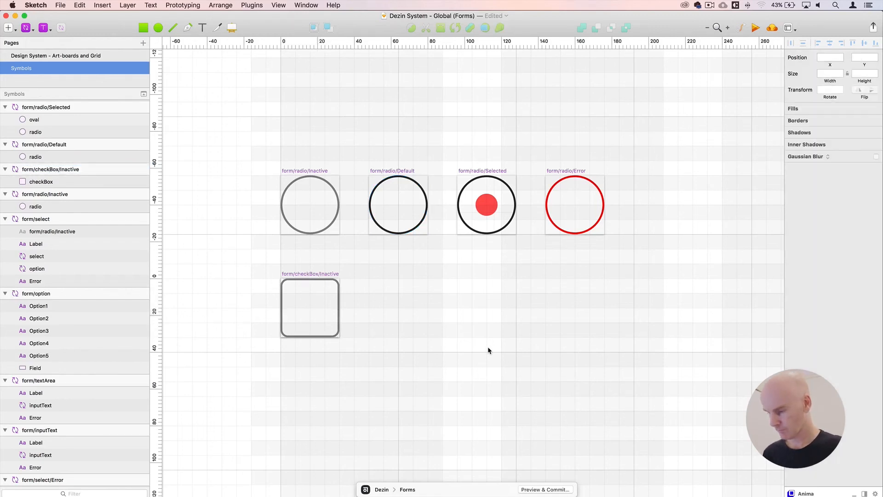
# Check the checkbox symbol's name against the naming list on the canvas and correct it to form/checkbox/Inactive
pyautogui.press('super+0')
pyautogui.hscroll(4, 495, 350)
pyautogui.scroll(-1, 495, 350)
pyautogui.click(493, 291)
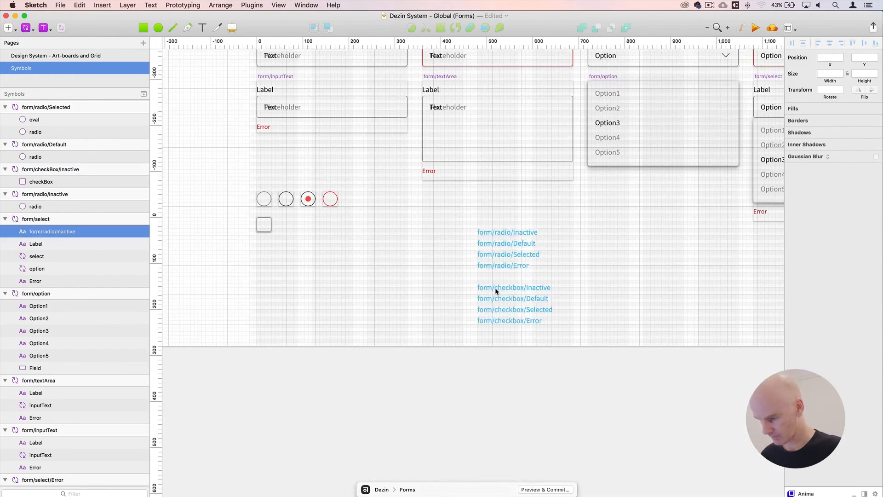
pyautogui.hscroll(-5, 565, 288)
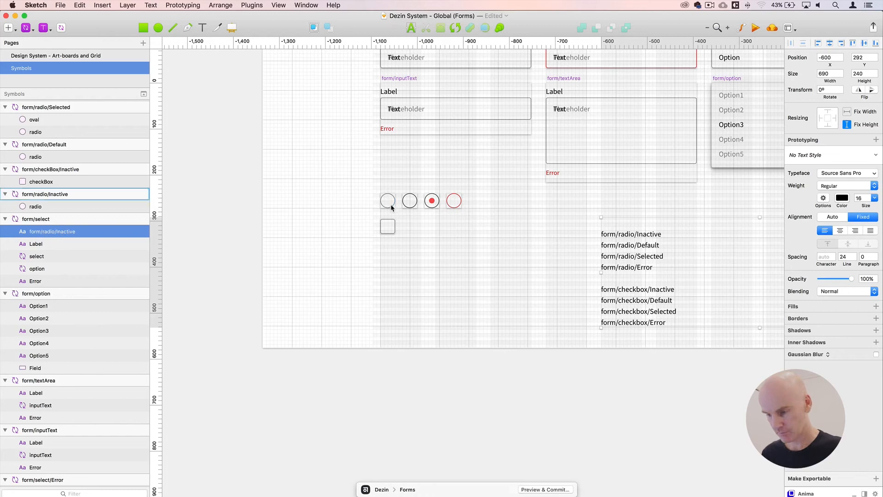
pyautogui.click(388, 225)
pyautogui.doubleClick(48, 171)
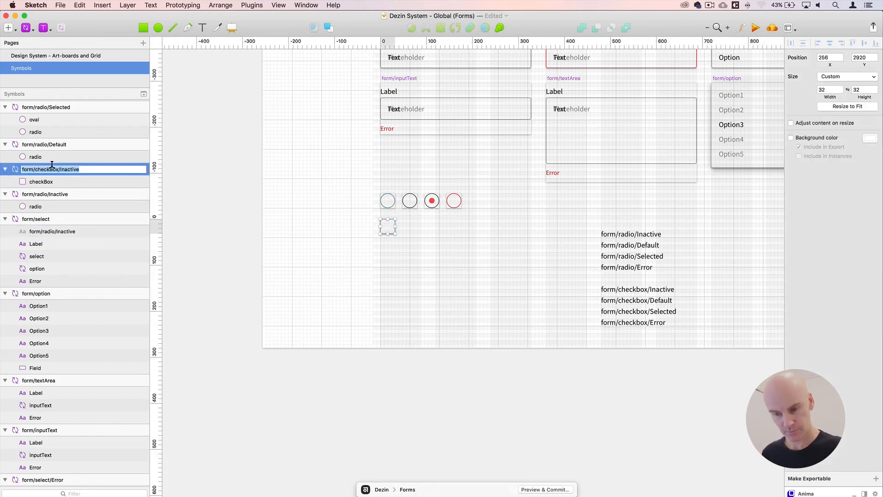
pyautogui.click(213, 219)
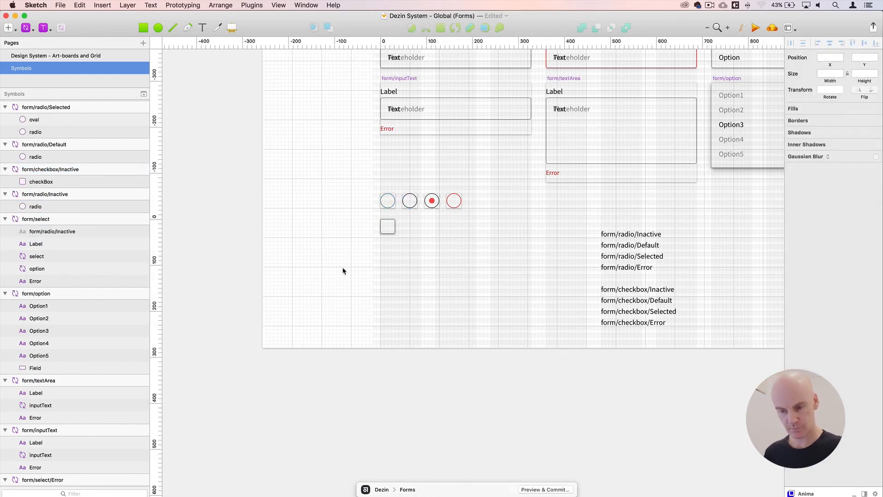
# Duplicate the form/checkbox/Inactive symbol three times in a row, aligning each copy under a radio symbol
pyautogui.hscroll(5, 343, 270)
pyautogui.click(235, 222)
pyautogui.press('super+plus')
pyautogui.press('super+plus')
pyautogui.moveTo(310, 245); pyautogui.dragTo(487, 235)
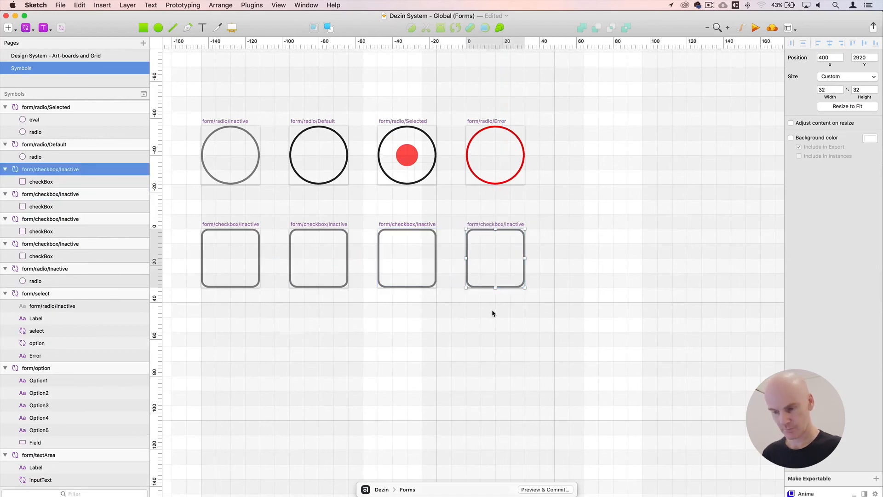
pyautogui.click(493, 311)
# Rename the second checkbox symbol in the row as form/checkbox/Default
pyautogui.click(326, 234)
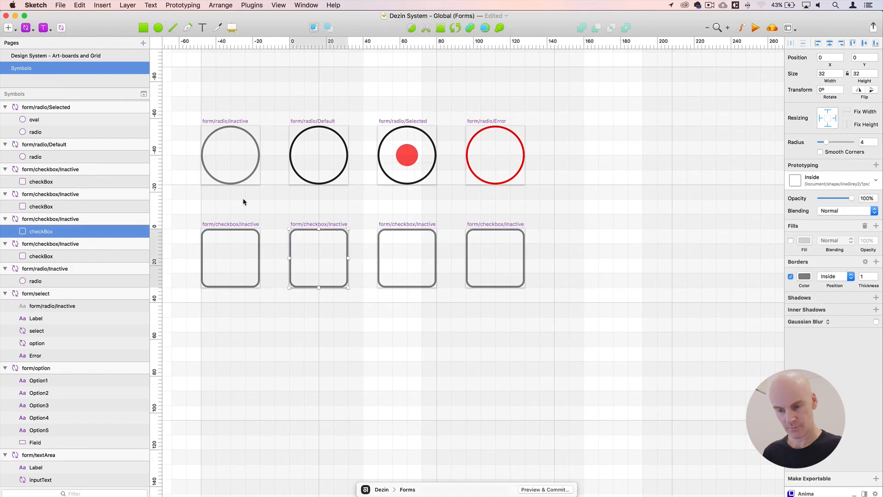
pyautogui.click(57, 220)
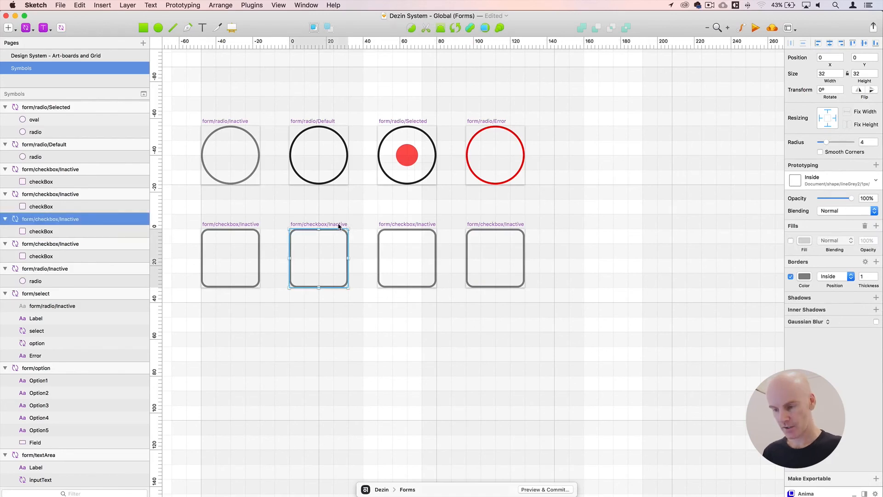
pyautogui.doubleClick(57, 224)
pyautogui.click(83, 219)
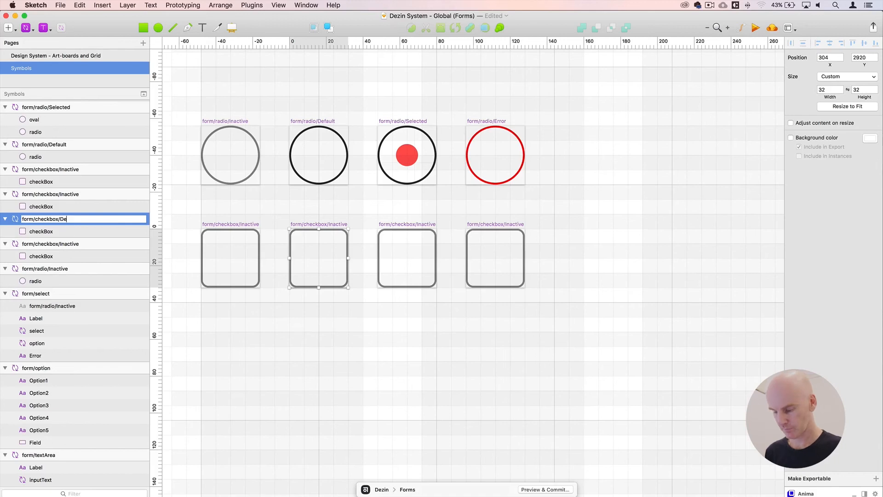
pyautogui.write('Default')
pyautogui.press('Return')
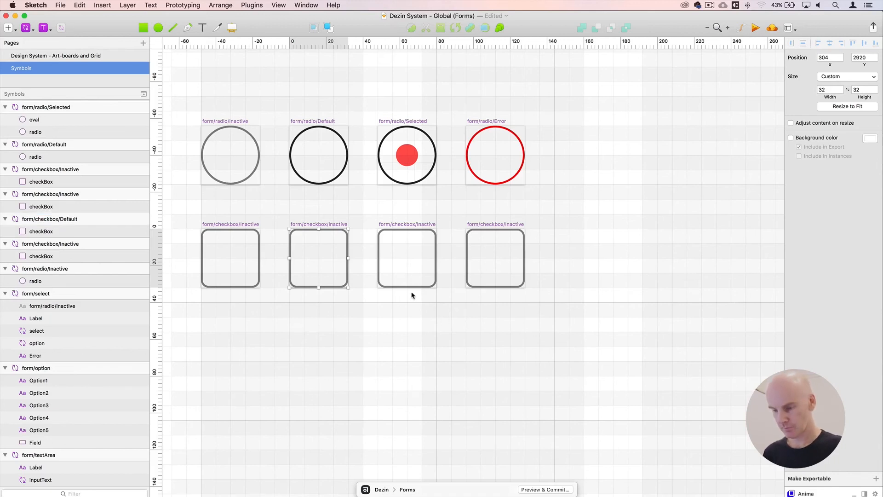
# Apply the shared style shape/lineBlack/1px/Inside to the checkBox square in form/checkbox/Default
pyautogui.click(332, 231)
pyautogui.click(828, 181)
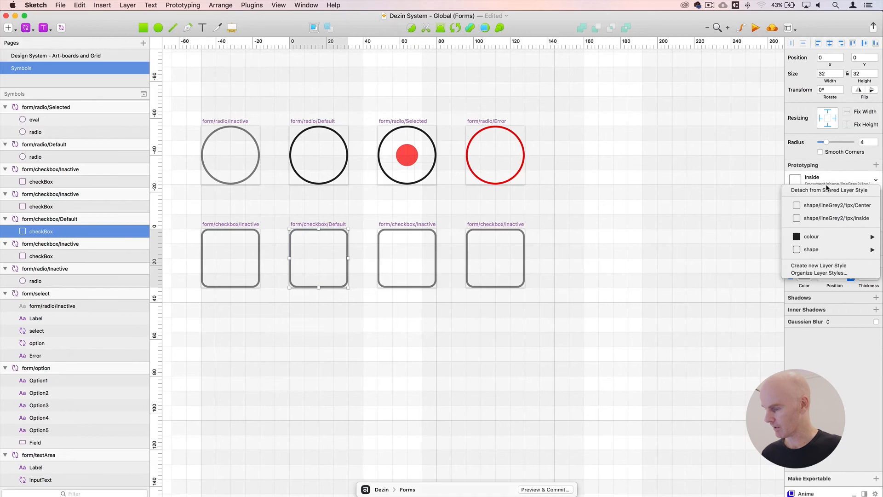
pyautogui.moveTo(819, 249)
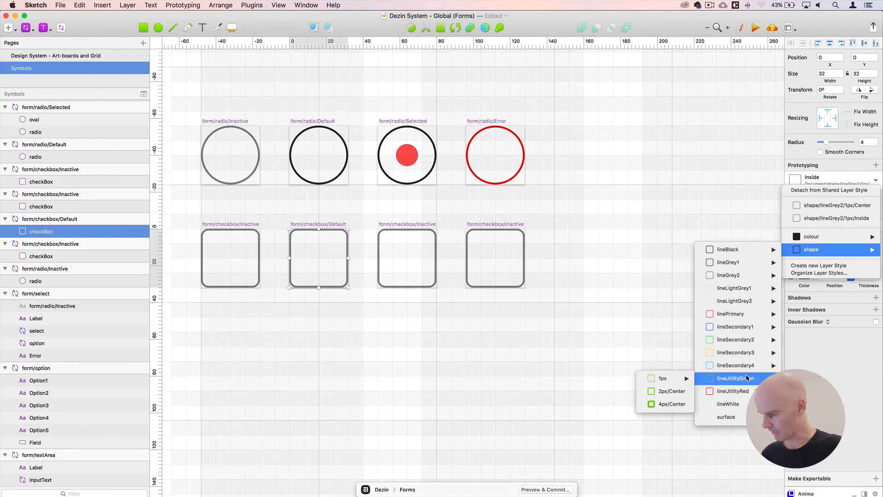
pyautogui.moveTo(739, 253)
pyautogui.moveTo(689, 252)
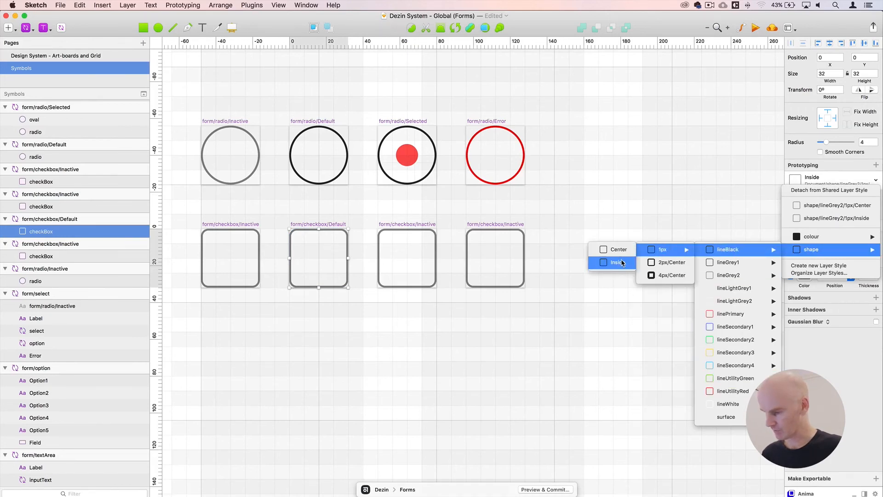
pyautogui.click(598, 263)
pyautogui.click(429, 315)
# Rename the third checkbox symbol in the row as form/checkbox/Selected
pyautogui.click(398, 231)
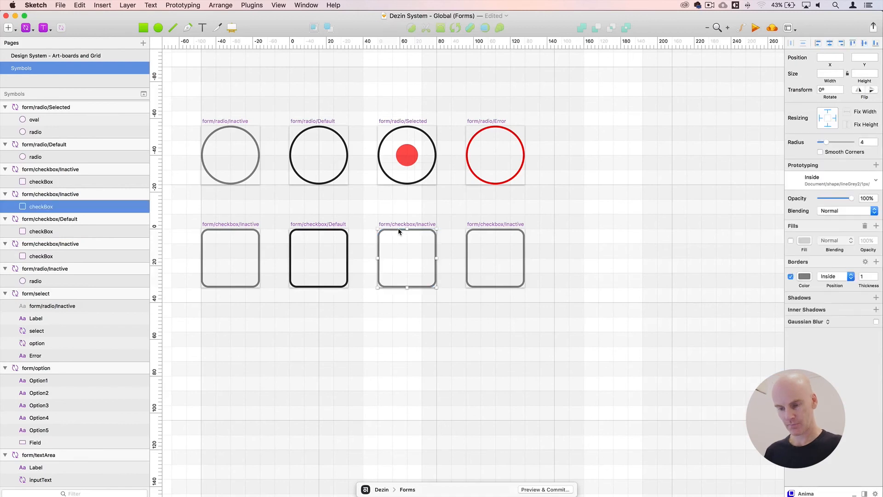
pyautogui.doubleClick(92, 193)
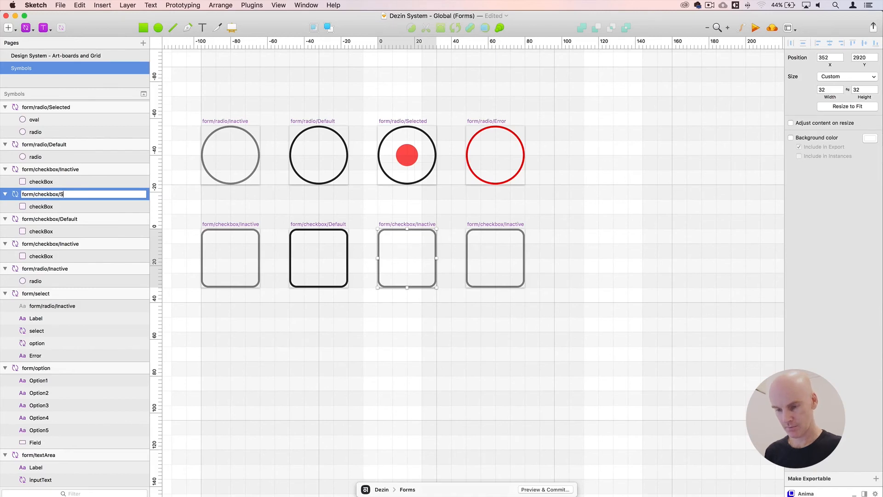
pyautogui.write('Selected')
pyautogui.press('Return')
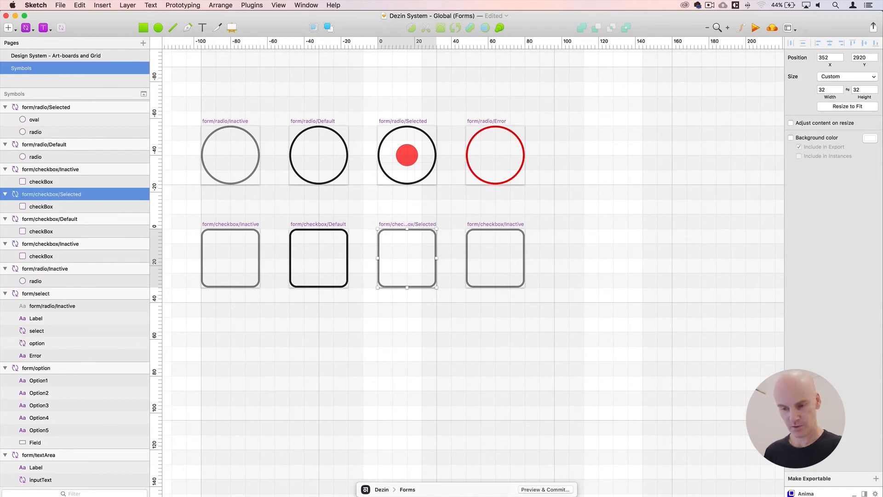
pyautogui.click(449, 353)
# Rename the fourth checkbox symbol in the row as form/checkbox/Error
pyautogui.hscroll(3, 496, 338)
pyautogui.click(410, 226)
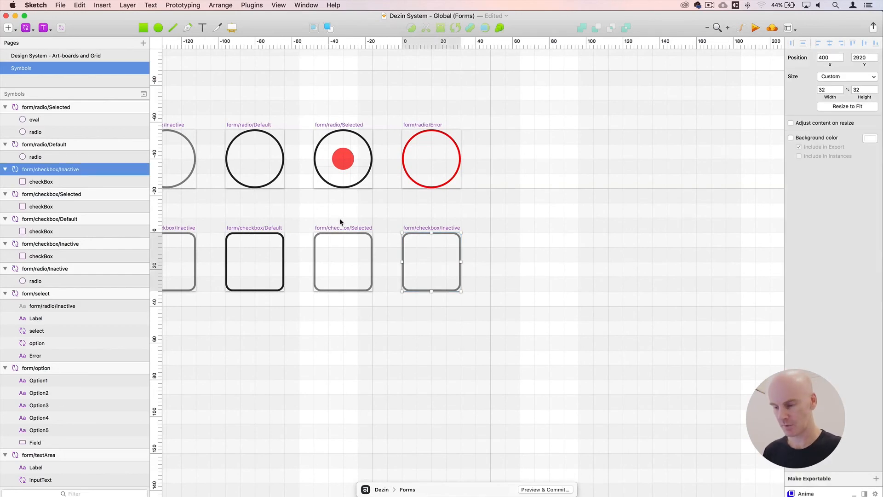
pyautogui.doubleClick(63, 170)
pyautogui.click(78, 168)
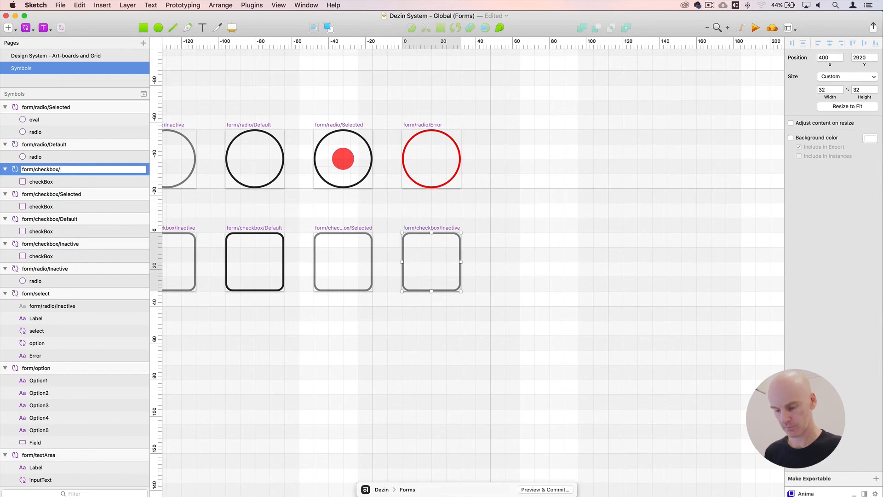
pyautogui.write('Error')
pyautogui.press('Return')
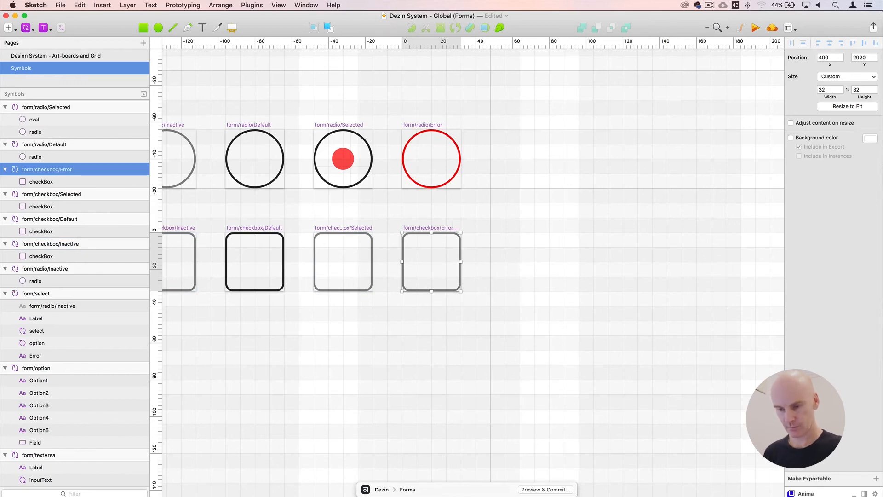
pyautogui.click(539, 350)
# Apply the shared style shape/lineBlack/1px/Inside to the checkBox square in form/checkbox/Selected
pyautogui.click(435, 228)
pyautogui.click(368, 226)
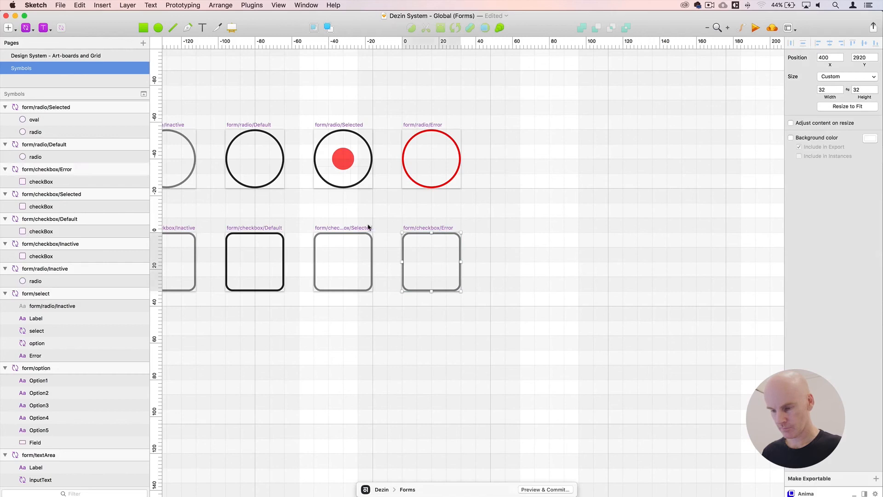
pyautogui.click(357, 237)
pyautogui.click(821, 178)
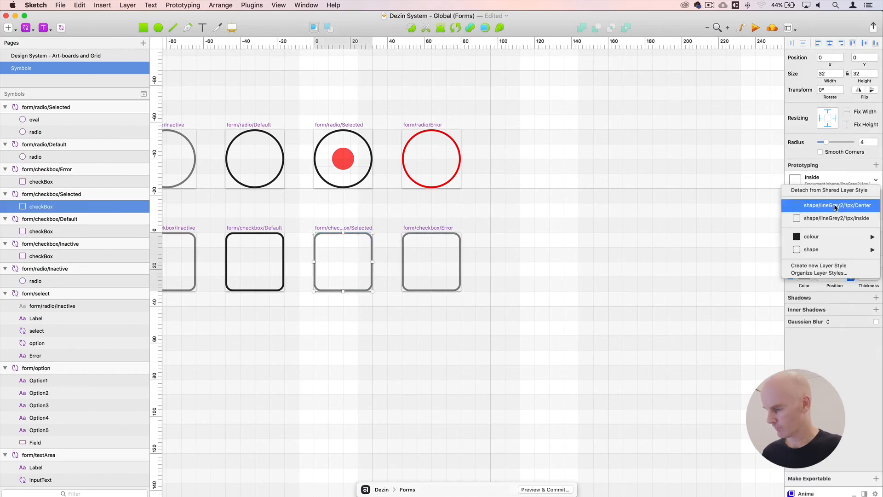
pyautogui.moveTo(824, 249)
pyautogui.moveTo(762, 250)
pyautogui.moveTo(663, 249)
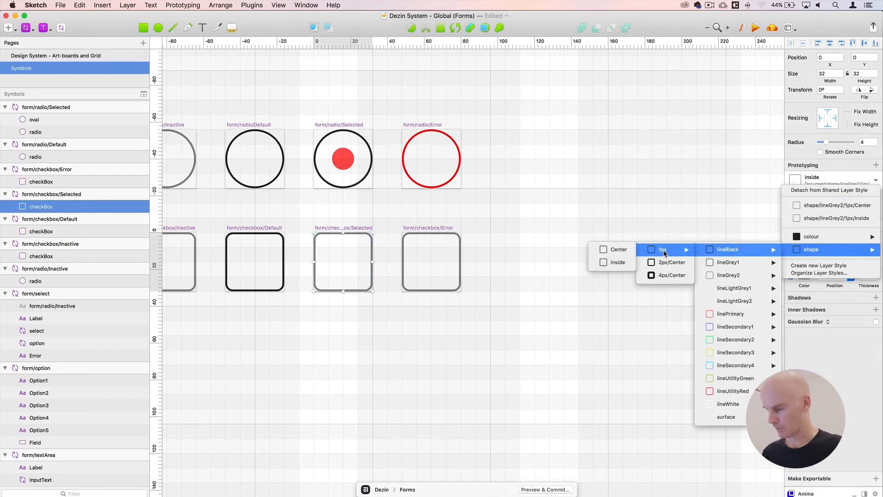
pyautogui.click(612, 263)
pyautogui.click(387, 323)
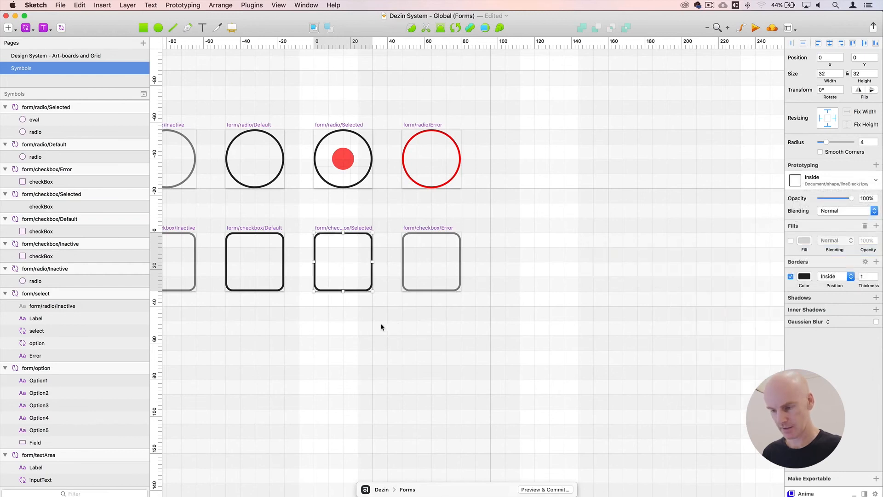
# Apply the shared style shape/lineUtilityRed/1px/Inside to the checkBox square in form/checkbox/Error
pyautogui.hscroll(-3, 414, 299)
pyautogui.scroll(-2, 414, 299)
pyautogui.click(480, 197)
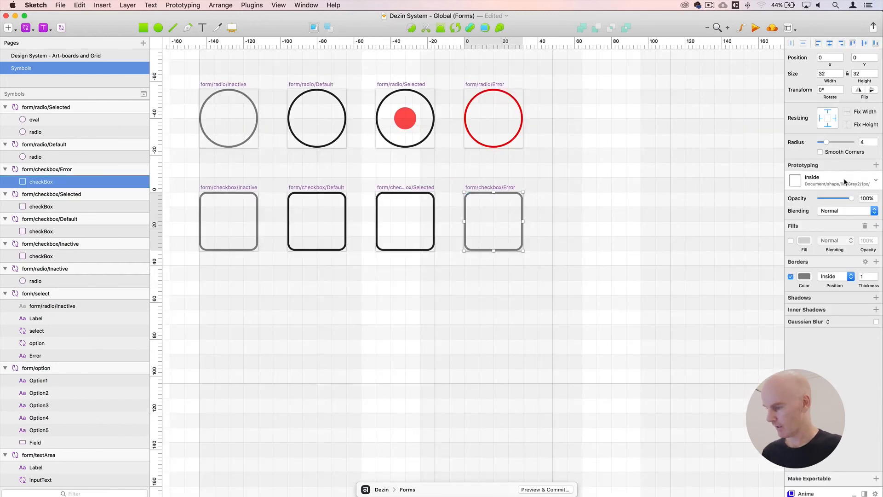
pyautogui.click(816, 185)
pyautogui.moveTo(822, 252)
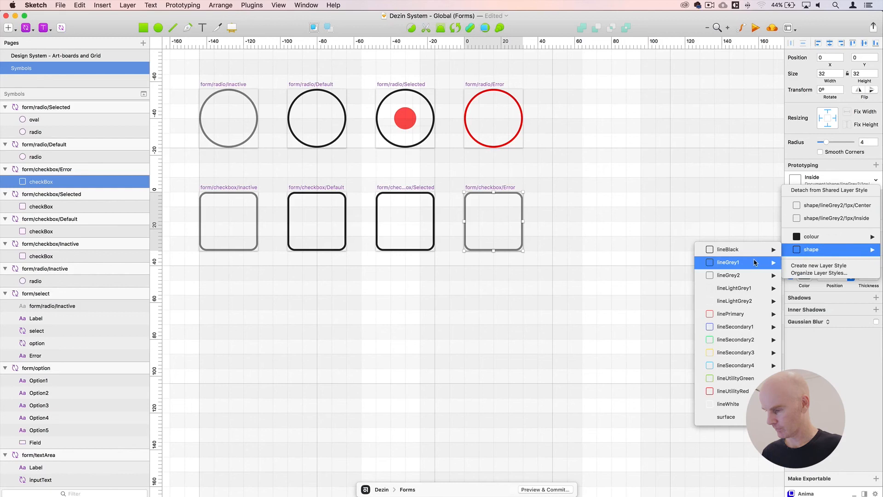
pyautogui.moveTo(726, 391)
pyautogui.moveTo(673, 394)
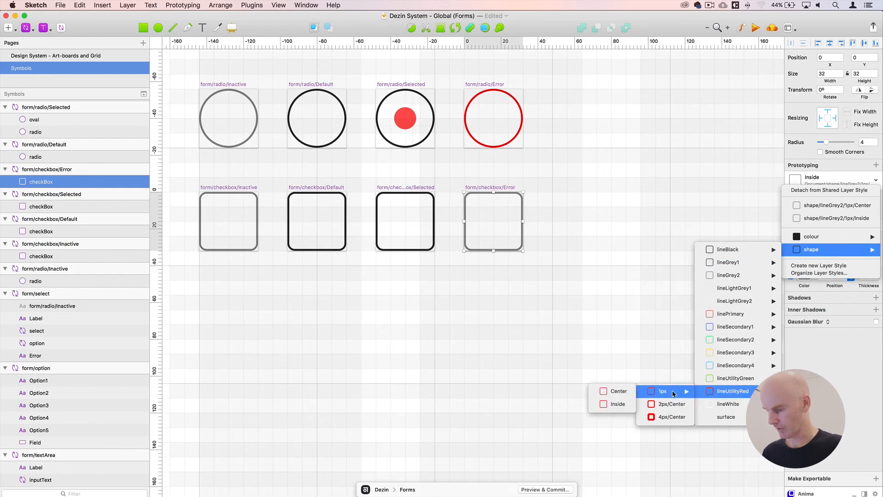
pyautogui.click(618, 404)
pyautogui.scroll(5, 429, 282)
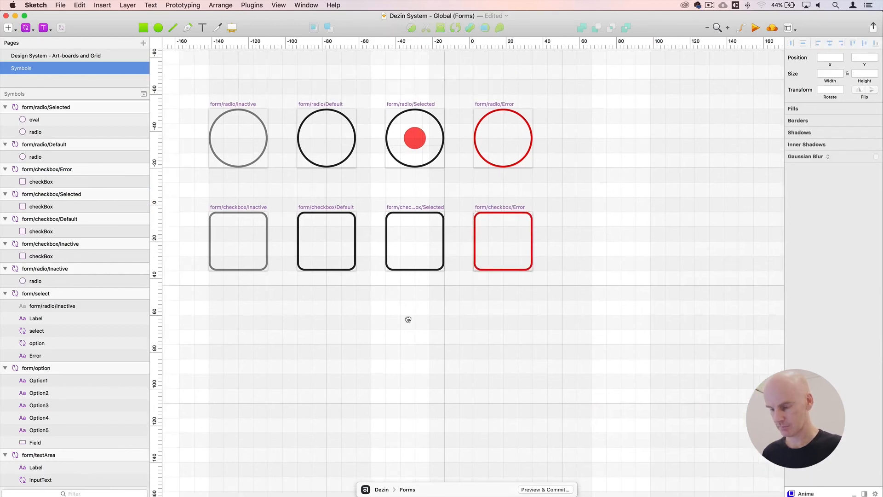
# Draw an open V-shaped path about 16 × 8 px with the Pen tool inside the form/checkbox/Selected square
pyautogui.click(453, 236)
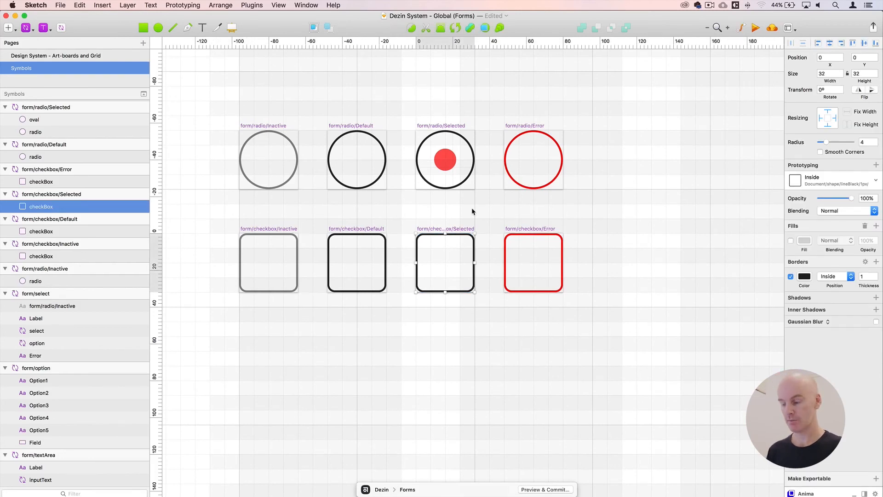
pyautogui.press('super+plus')
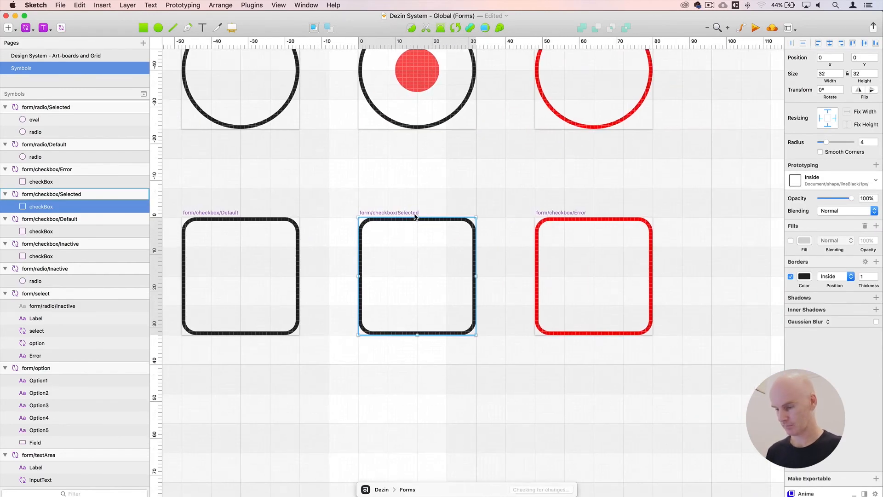
pyautogui.press('super+plus')
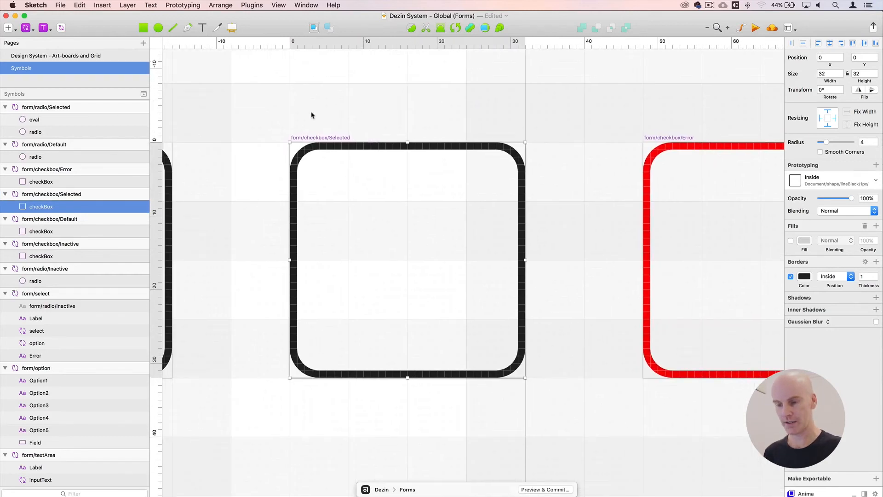
pyautogui.click(359, 140)
pyautogui.click(348, 149)
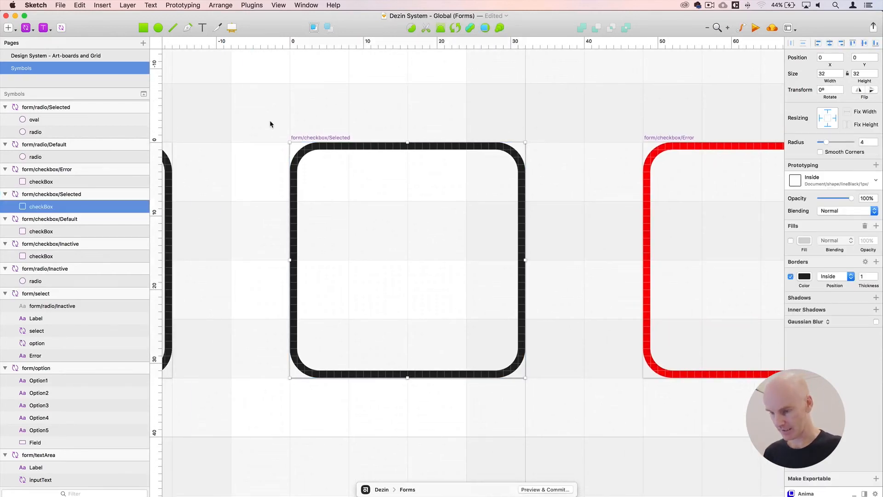
pyautogui.click(187, 28)
pyautogui.click(399, 260)
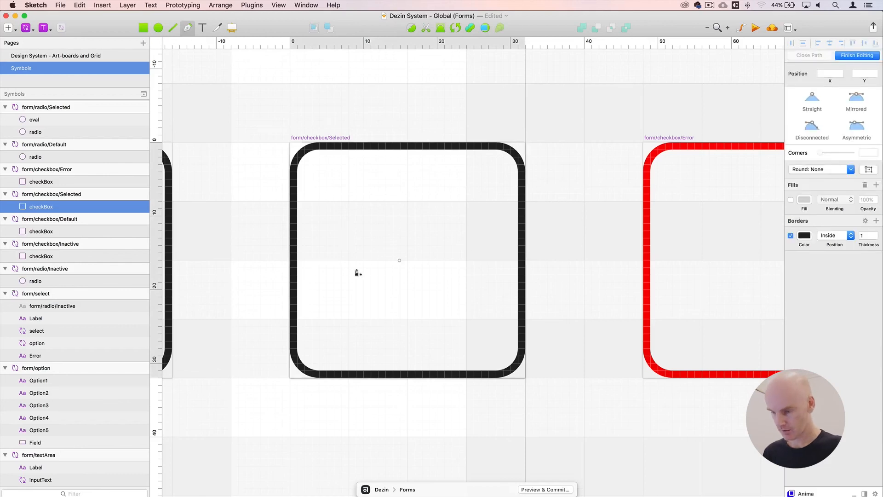
pyautogui.click(350, 202)
pyautogui.click(405, 257)
pyautogui.click(408, 261)
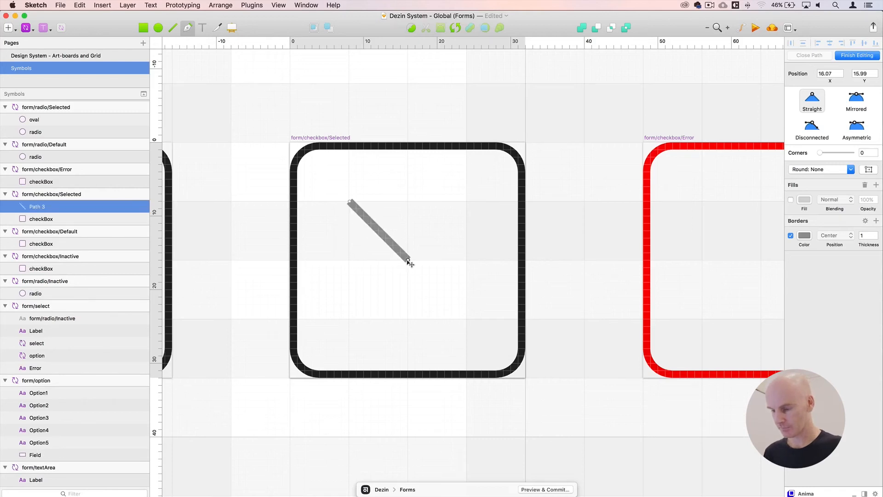
pyautogui.click(466, 202)
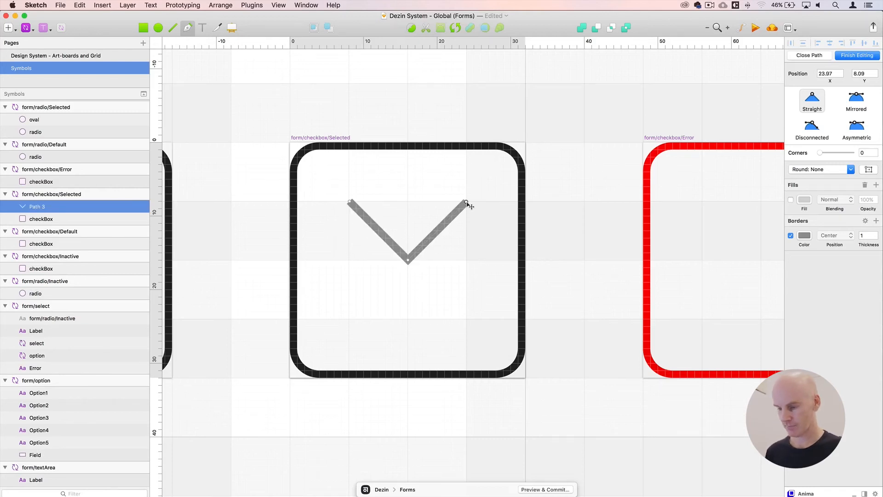
pyautogui.press('Return')
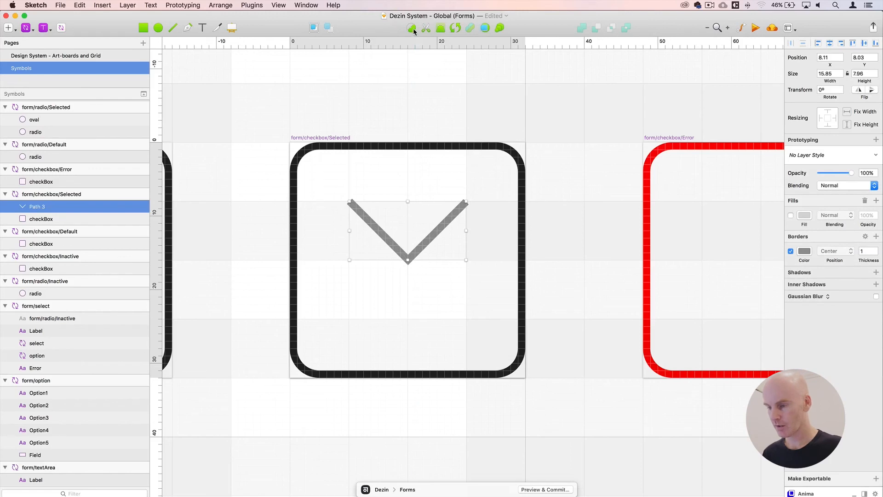
# Move the V path's left end point 4 px right and 4 px down, and enlarge the tick to about 16 × 10.65 px, centred in the square
pyautogui.press('Return')
pyautogui.click(351, 203)
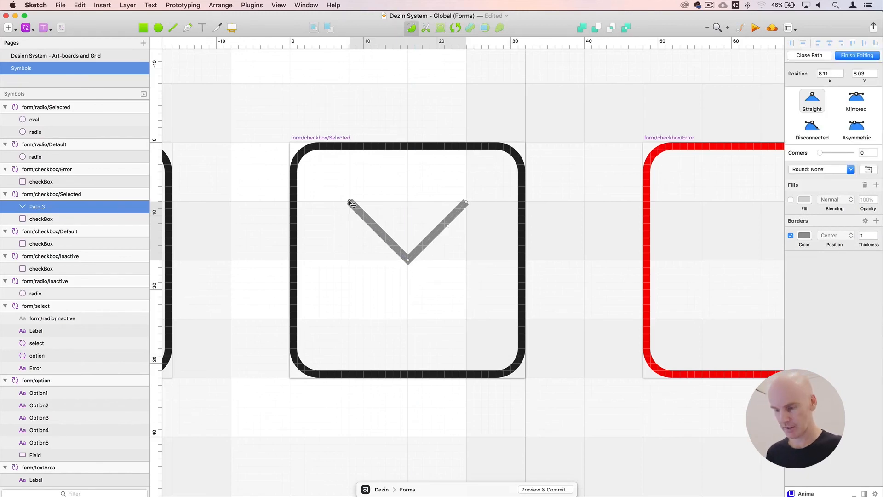
pyautogui.press('Right')
pyautogui.press('Right')
pyautogui.press('Right')
pyautogui.press('Right')
pyautogui.press('Down')
pyautogui.press('Down')
pyautogui.press('Down')
pyautogui.press('Down')
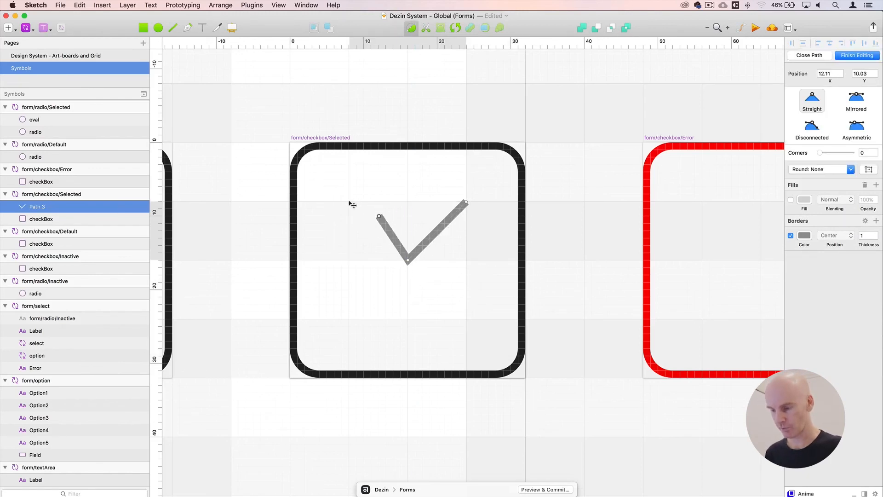
pyautogui.press('Escape')
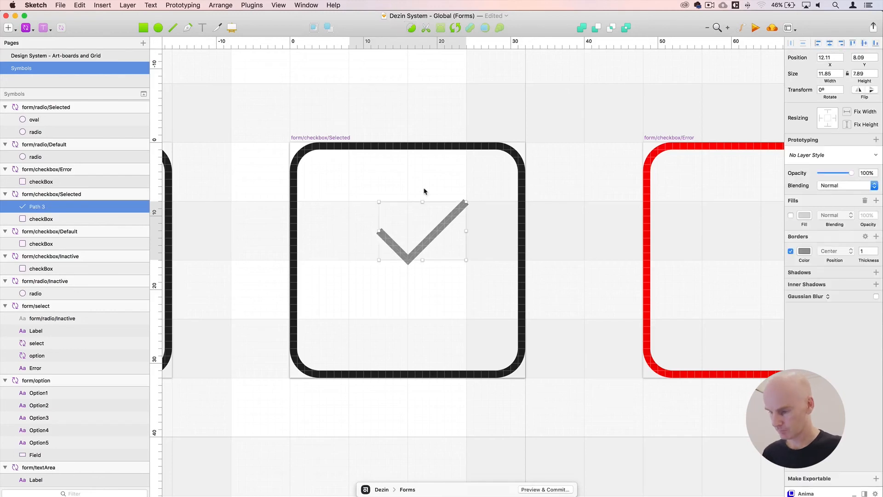
pyautogui.moveTo(443, 227); pyautogui.dragTo(483, 174)
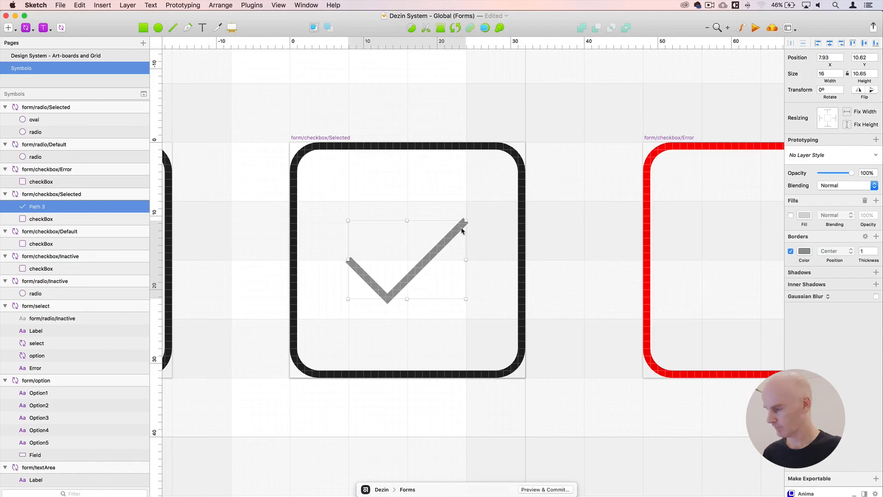
# Apply the shared style shape/lineUtilityGreen/1px/Center to the tick path in form/checkbox/Selected
pyautogui.click(836, 156)
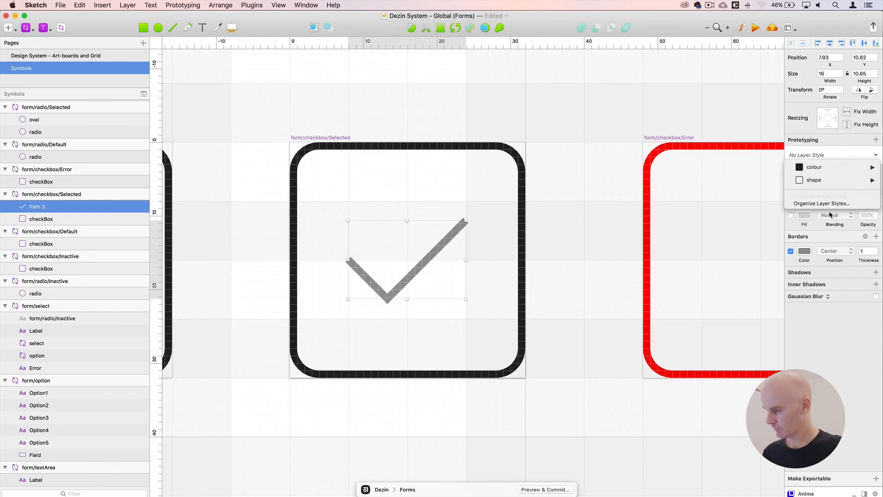
pyautogui.moveTo(827, 181)
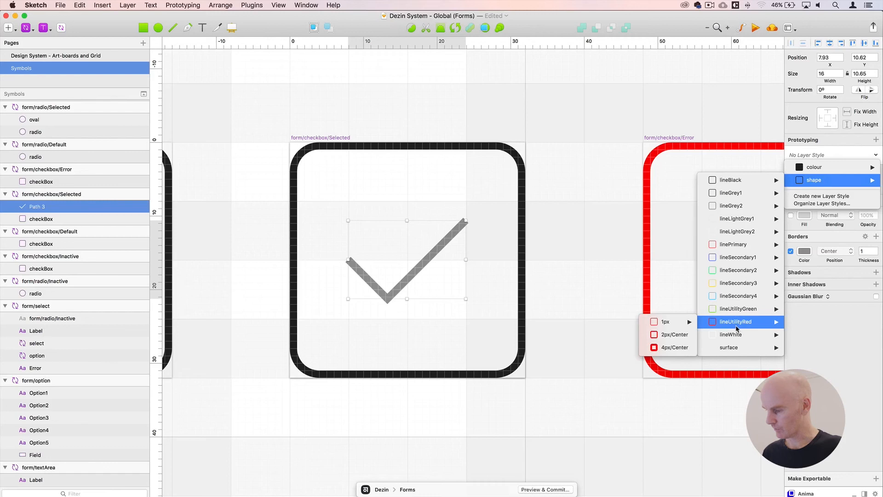
pyautogui.moveTo(736, 308)
pyautogui.moveTo(666, 311)
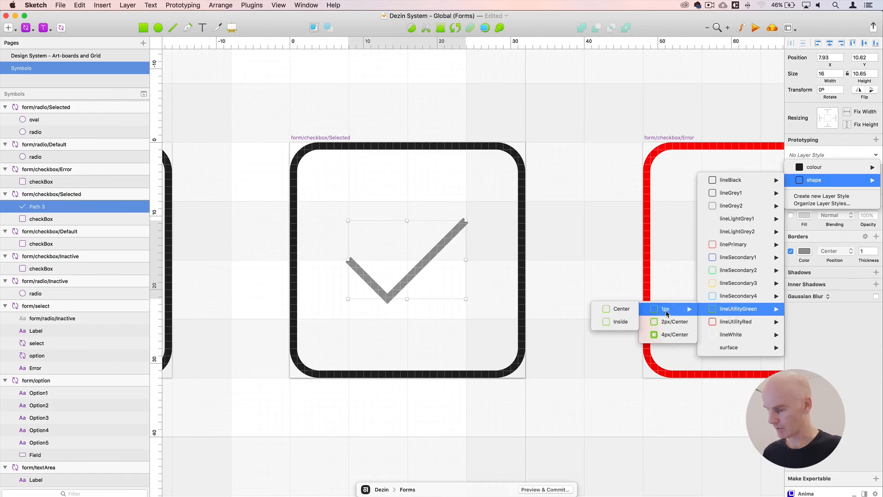
pyautogui.click(619, 309)
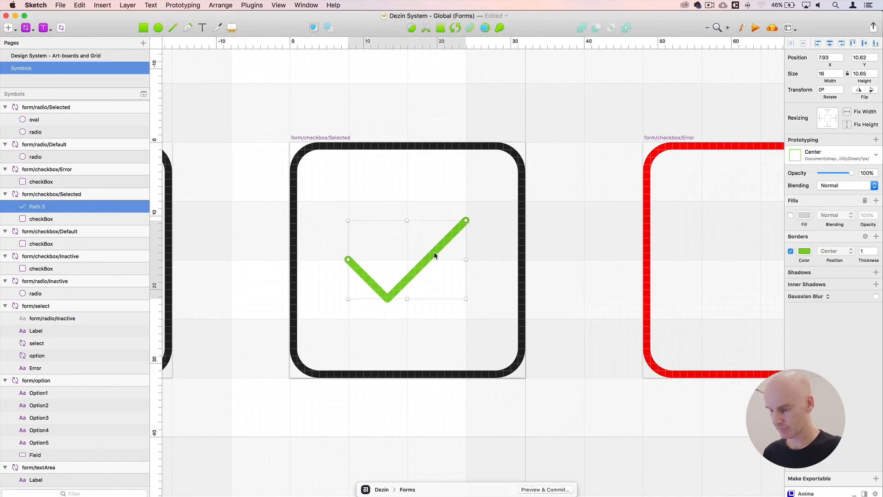
# Apply the shared style colour/colourSecondary2/100% to the inner oval in form/radio/Selected
pyautogui.press('super+minus')
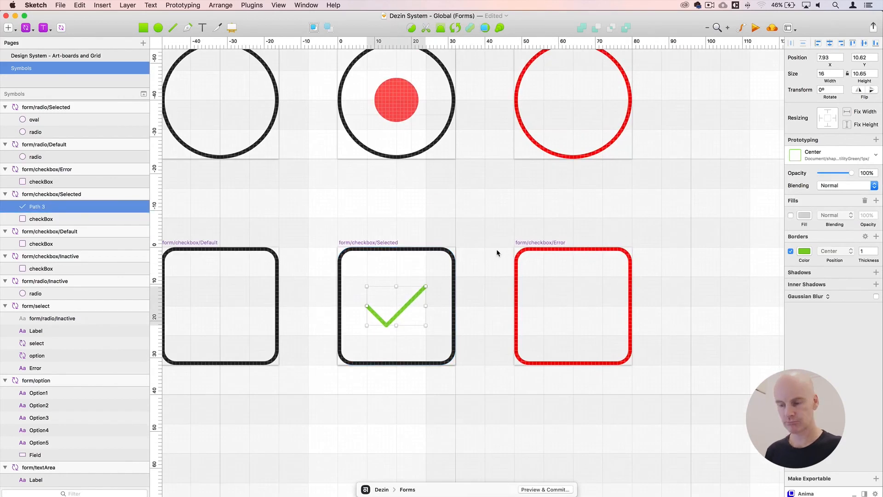
pyautogui.press('super+minus')
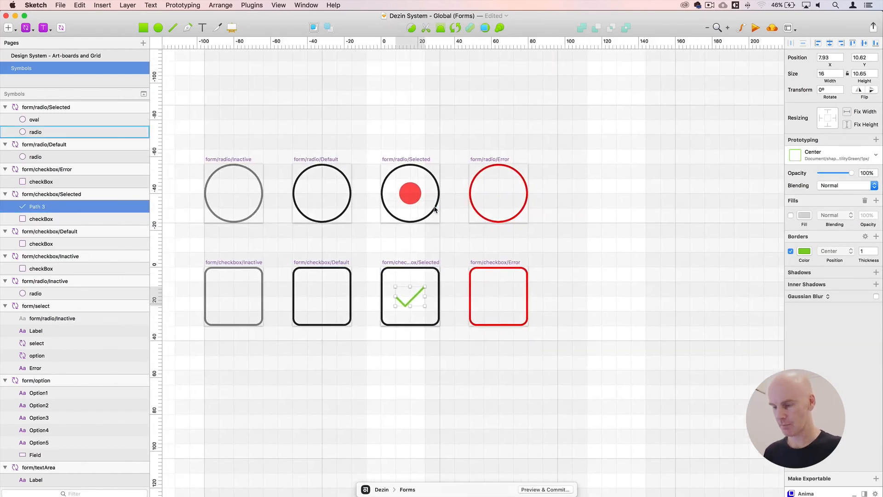
pyautogui.click(411, 195)
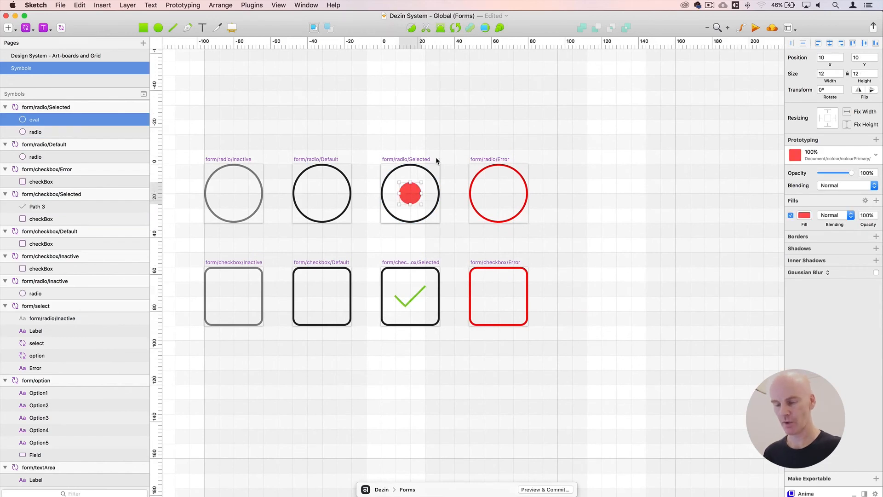
pyautogui.click(409, 297)
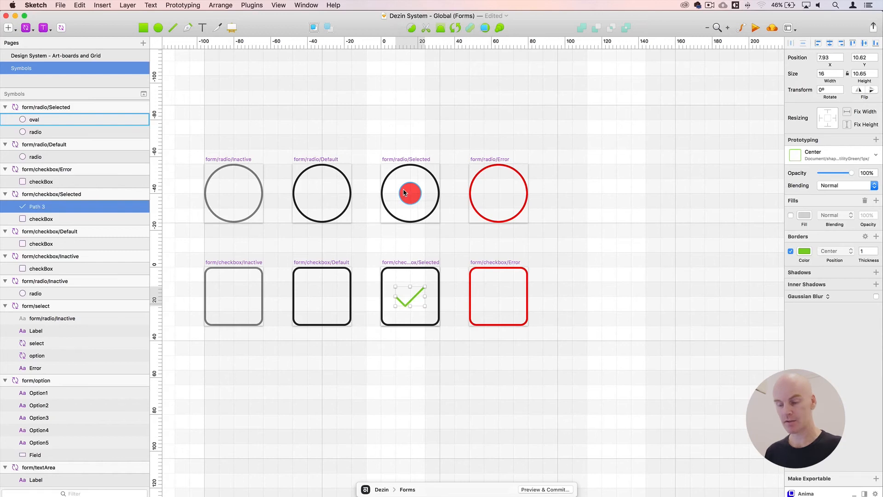
pyautogui.hscroll(-2, 480, 224)
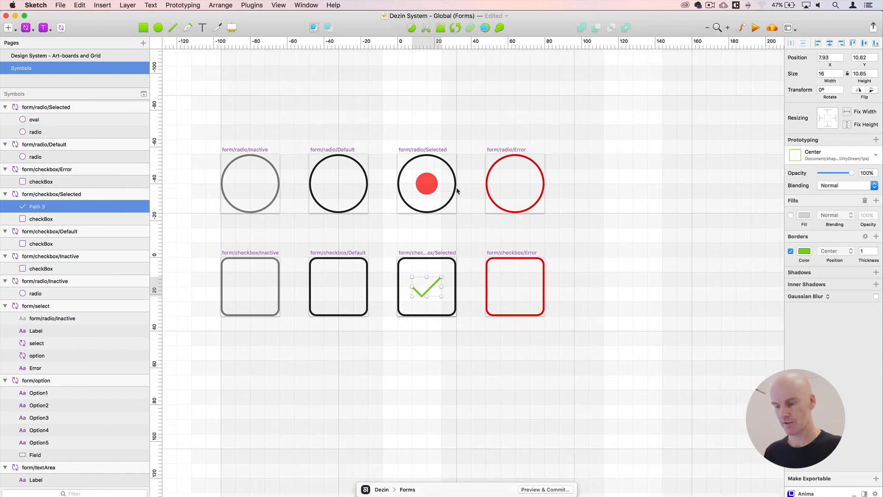
pyautogui.click(428, 182)
pyautogui.click(790, 159)
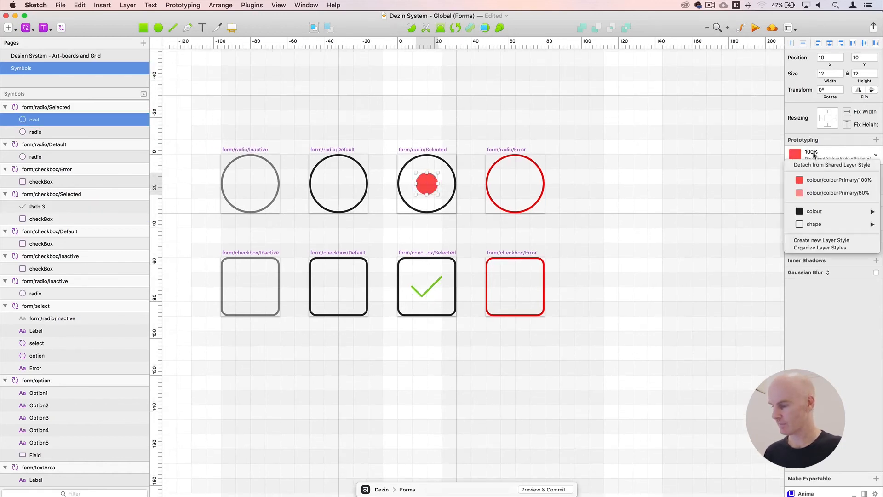
pyautogui.moveTo(814, 213)
pyautogui.moveTo(736, 301)
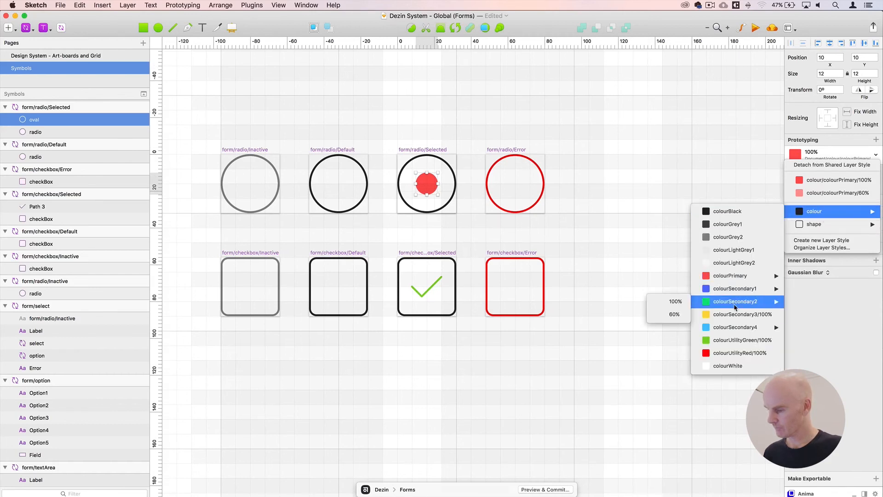
pyautogui.click(670, 302)
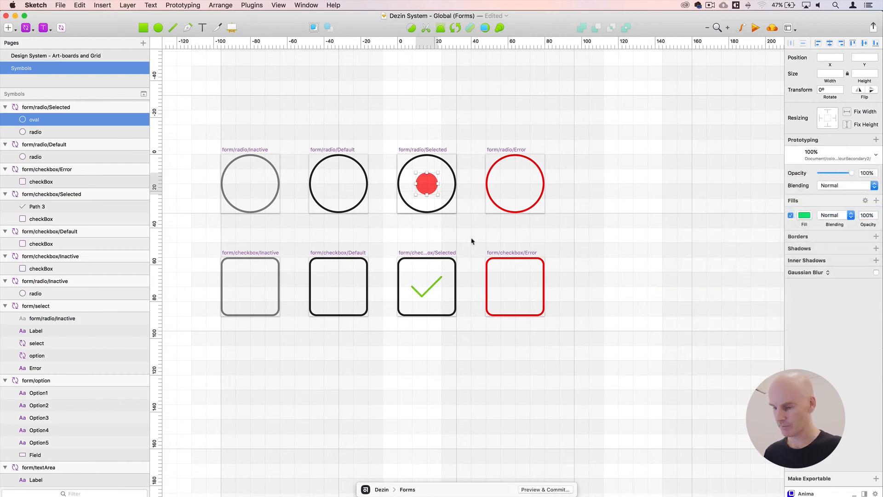
# Apply the shared style shape/lineSecondary2/1px/Center to the tick path in form/checkbox/Selected
pyautogui.click(432, 288)
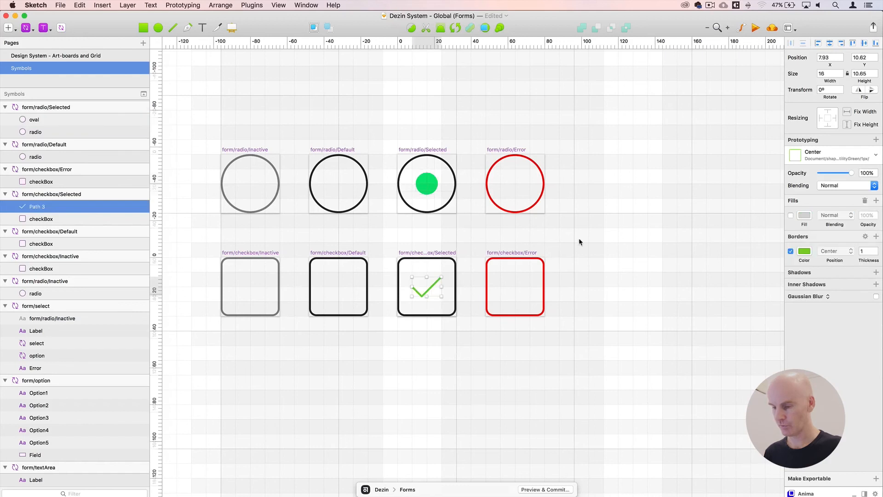
pyautogui.click(833, 152)
pyautogui.moveTo(815, 226)
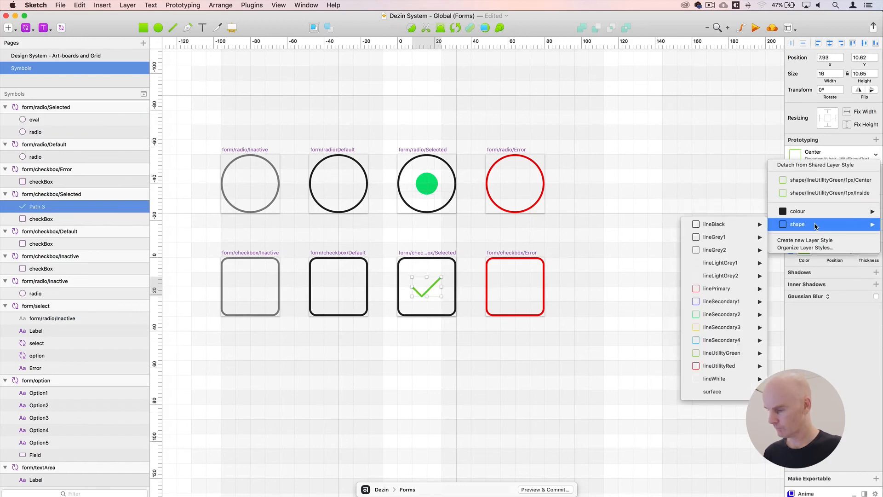
pyautogui.moveTo(736, 314)
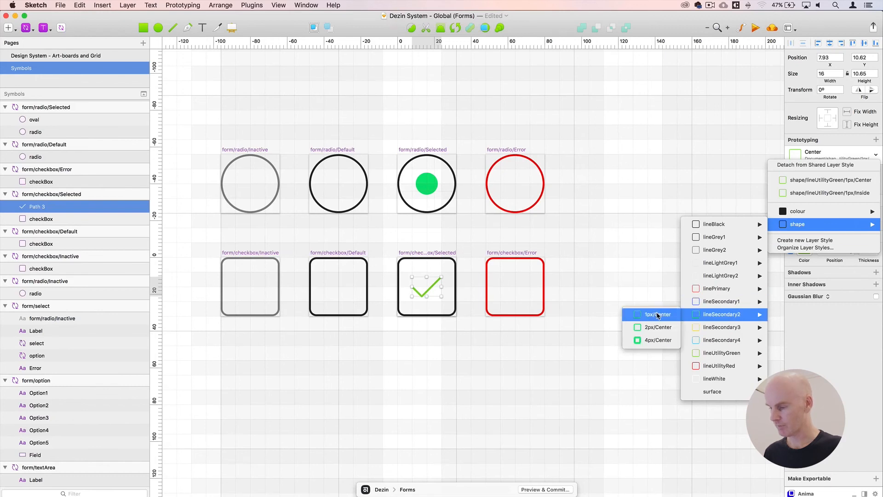
pyautogui.click(658, 316)
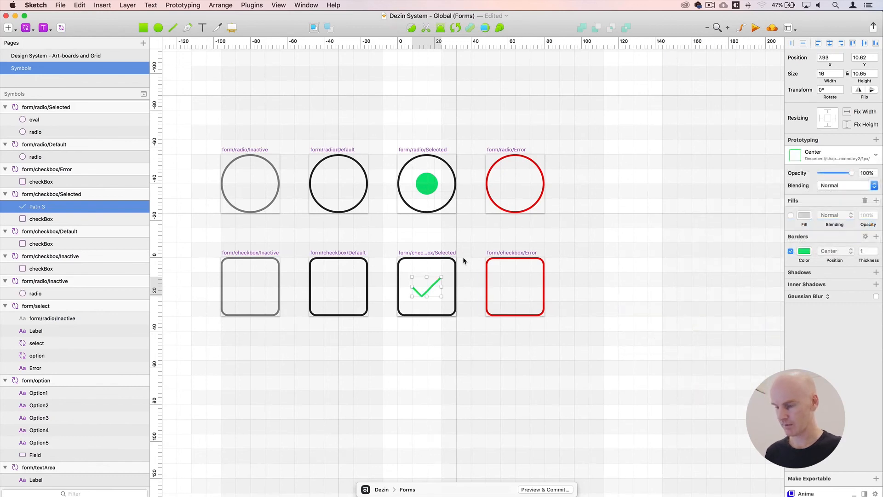
pyautogui.press('super+plus')
pyautogui.scroll(3, 467, 270)
pyautogui.click(485, 258)
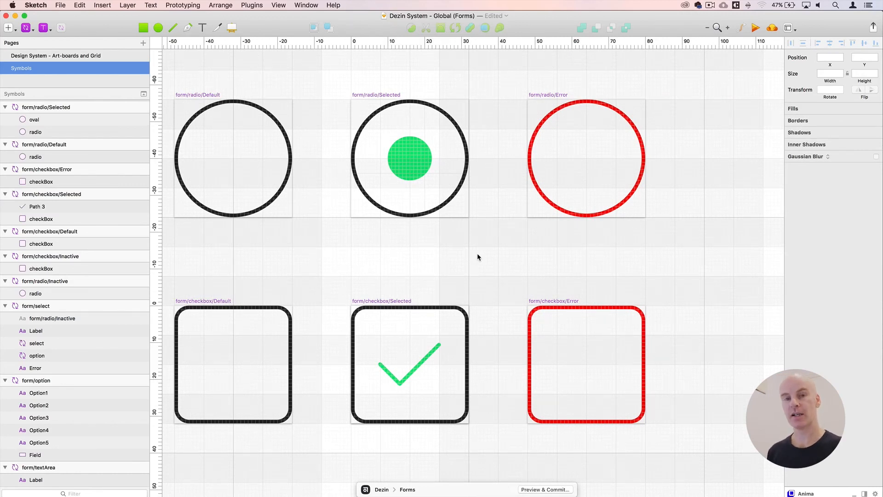
# Move the upper-right end point of the tick in form/checkbox/Selected to X 24, Y 10
pyautogui.press('super+minus')
pyautogui.press('super+minus')
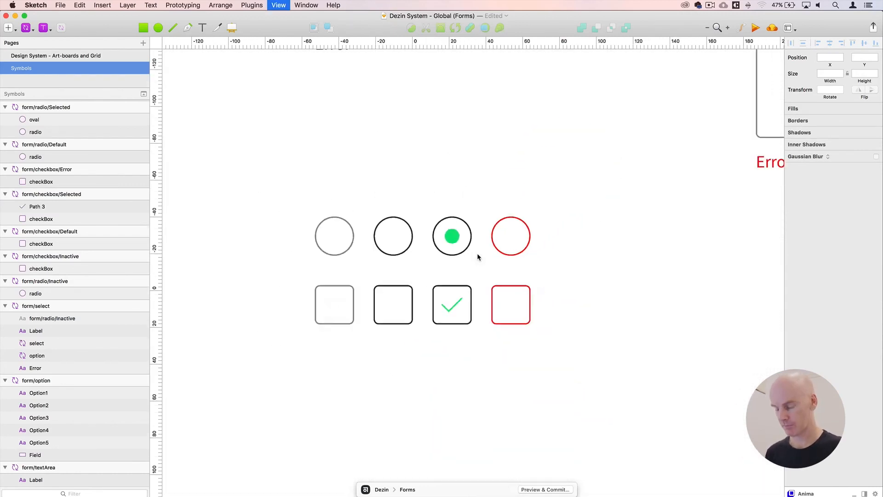
pyautogui.moveTo(517, 228); pyautogui.dragTo(508, 261)
pyautogui.moveTo(561, 253); pyautogui.dragTo(517, 241)
pyautogui.press('super+plus')
pyautogui.press('super+plus')
pyautogui.moveTo(473, 258); pyautogui.dragTo(650, 190)
pyautogui.moveTo(446, 350); pyautogui.dragTo(501, 288)
pyautogui.click(454, 289)
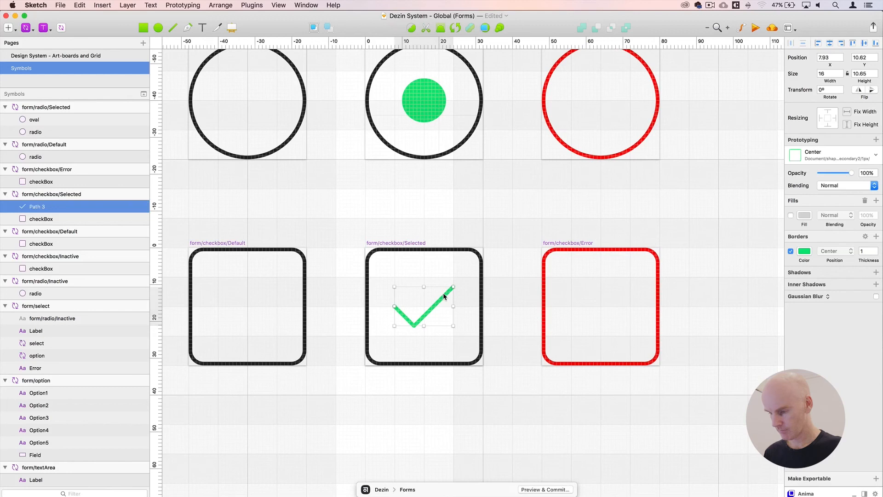
pyautogui.press('super+plus')
pyautogui.press('super+plus')
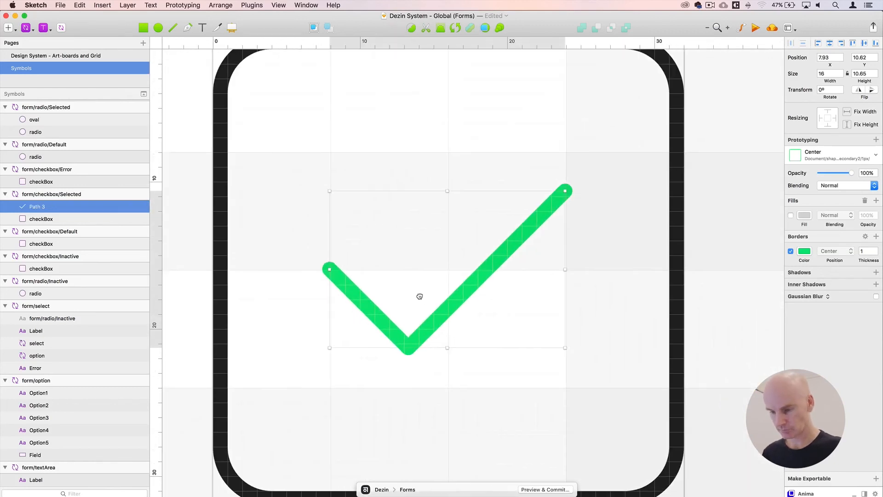
pyautogui.click(411, 28)
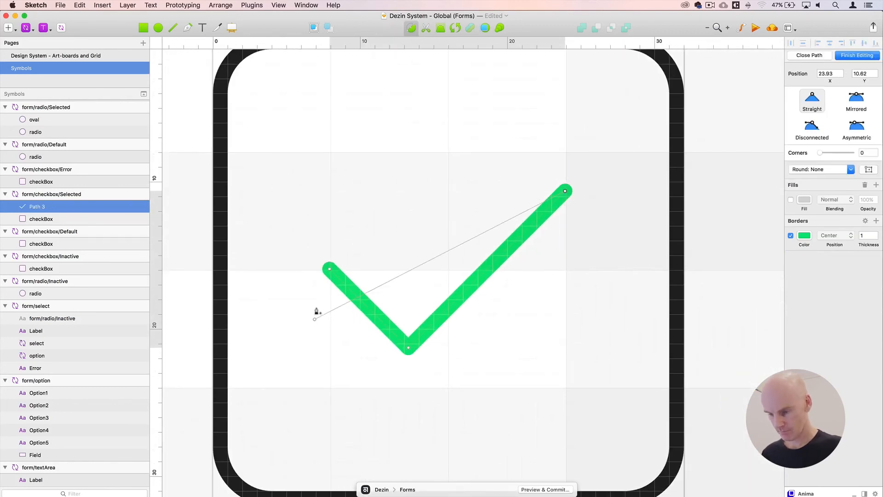
pyautogui.moveTo(567, 191); pyautogui.dragTo(568, 183)
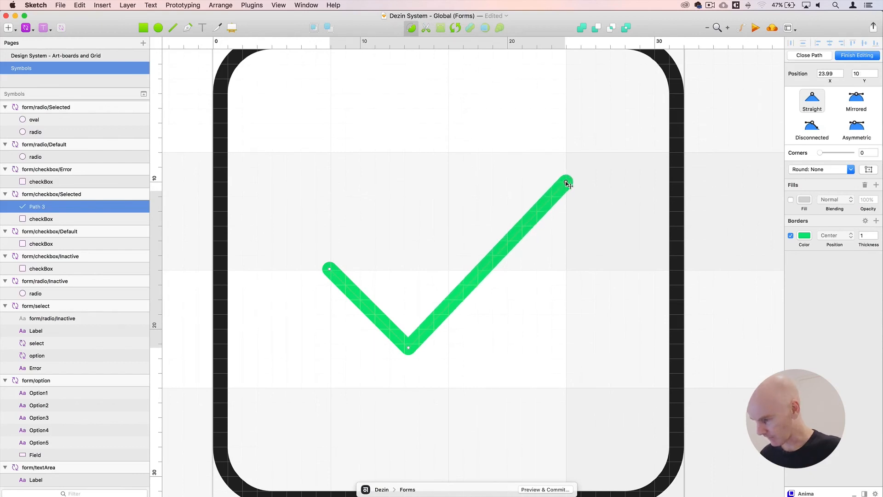
pyautogui.click(819, 70)
pyautogui.write('24')
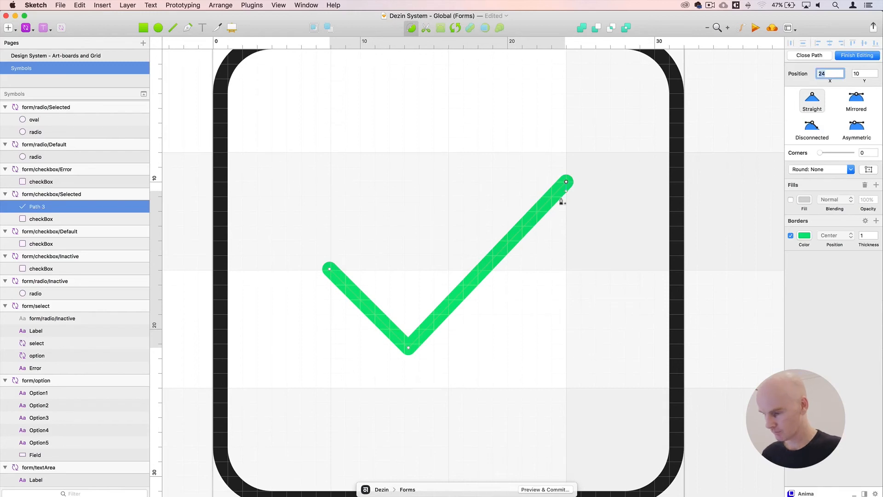
# Move the tick's lower corner point to X 13, Y 21
pyautogui.click(407, 347)
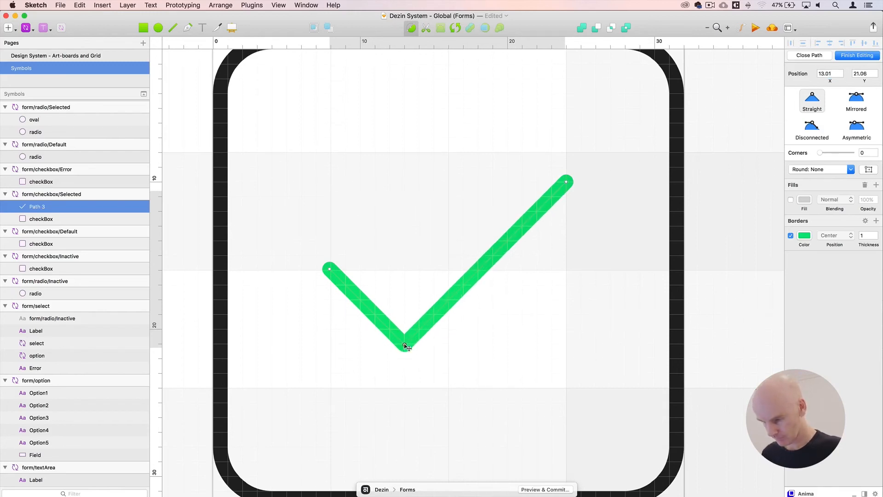
pyautogui.click(830, 73)
pyautogui.write('13')
pyautogui.press('Tab')
pyautogui.write('21')
pyautogui.press('Return')
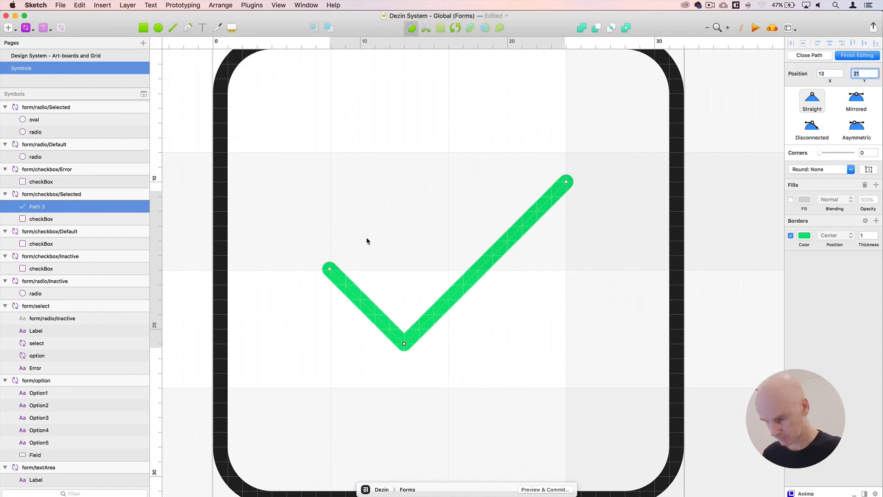
# Move the tick's left end point to X 8, Y 16 and finish editing the path
pyautogui.click(331, 271)
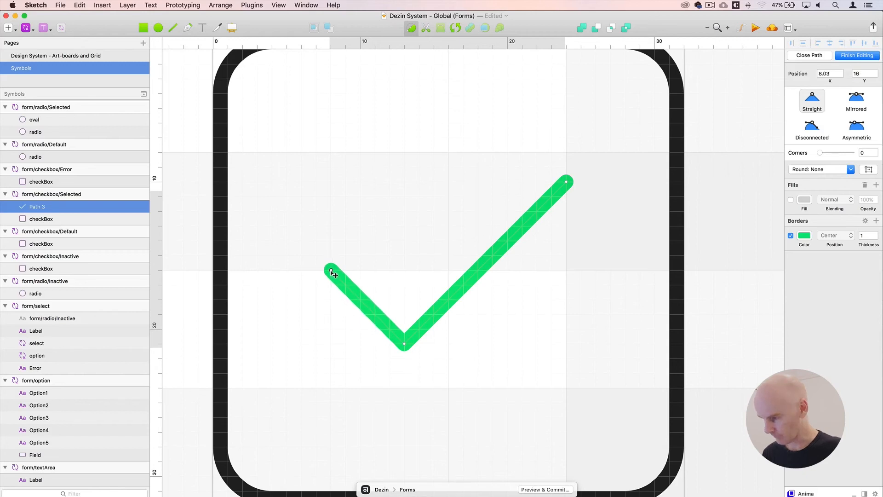
pyautogui.click(826, 70)
pyautogui.write('8')
pyautogui.press('Return')
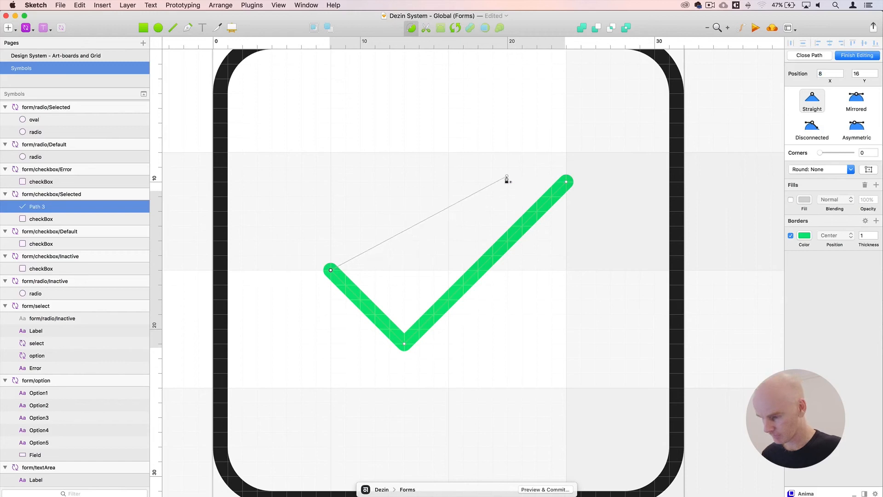
pyautogui.press('Escape')
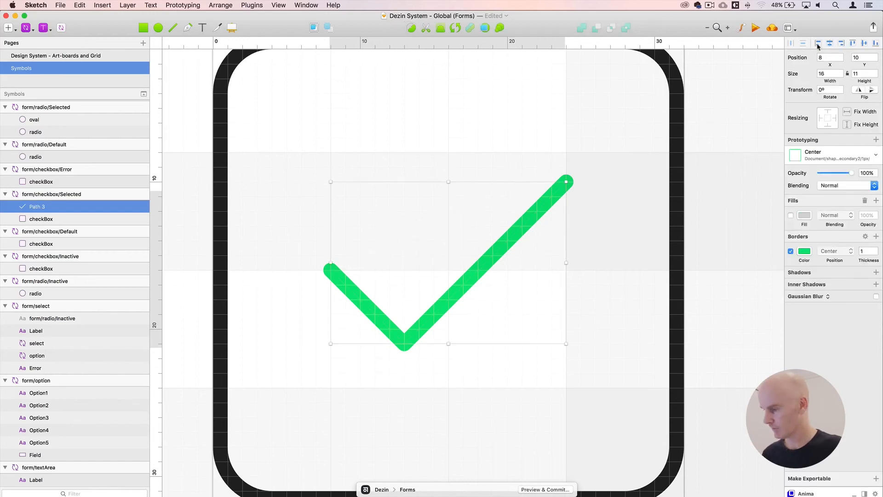
# Align the tick vertically to the middle of its symbol, and nudge it up by 1 px
pyautogui.click(864, 44)
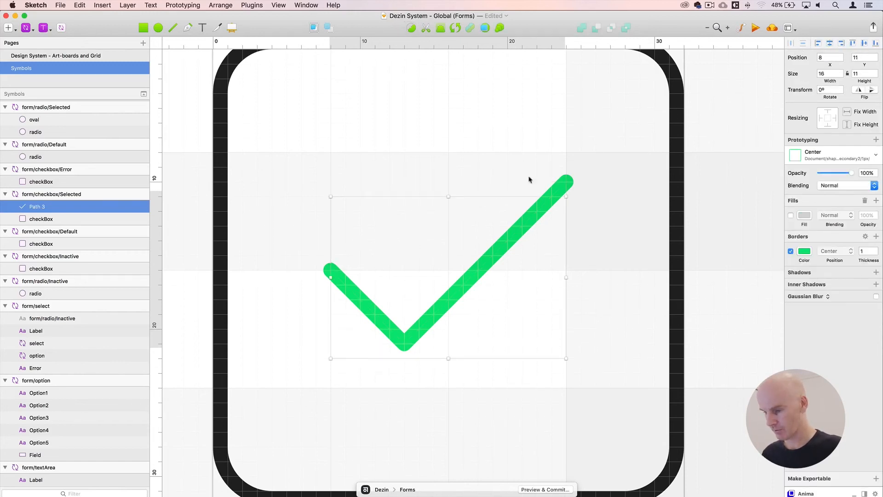
pyautogui.press('super+minus')
pyautogui.press('super+minus')
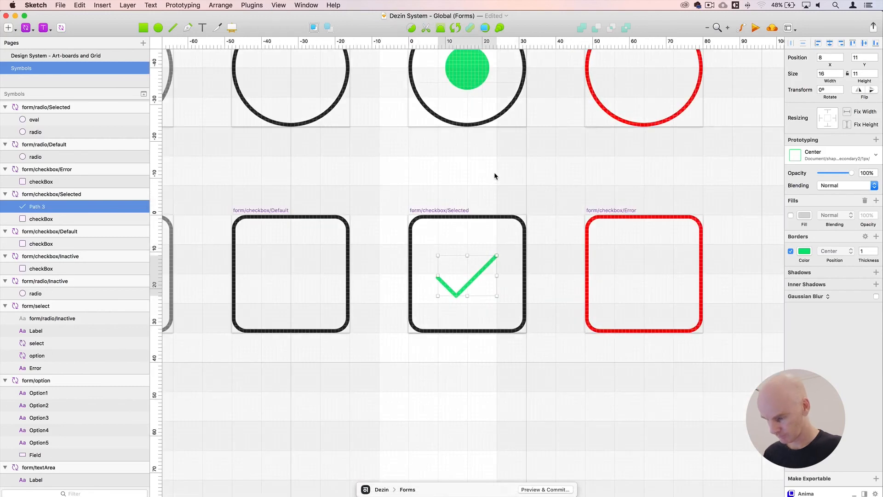
pyautogui.press('Up')
# Set the tick path's height to 12 px
pyautogui.press('super+plus')
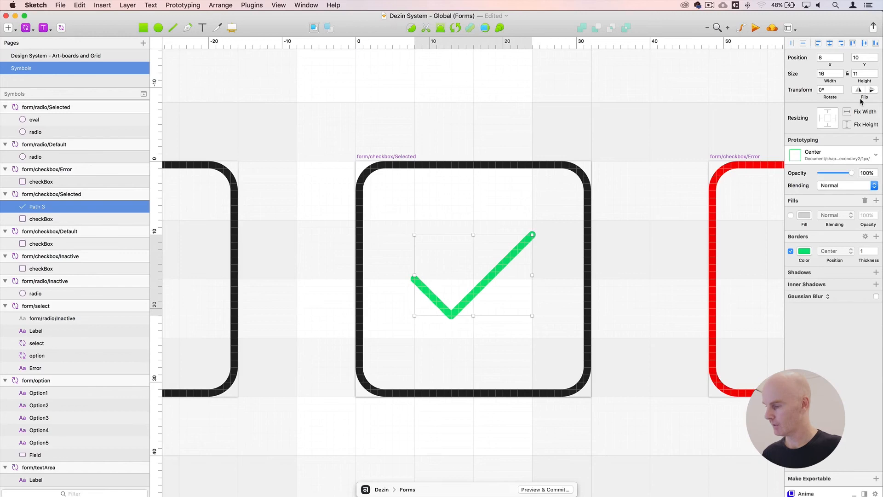
pyautogui.click(858, 74)
pyautogui.write('12')
pyautogui.press('Return')
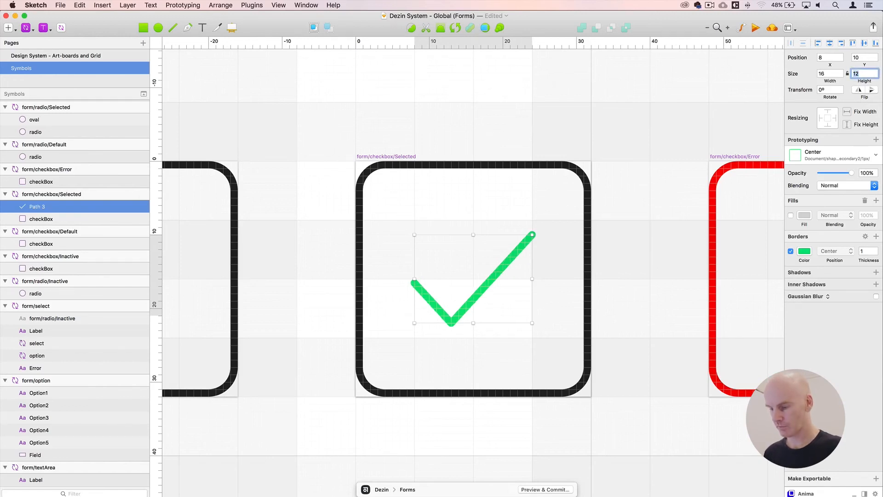
# Edit the stretched tick's points and move its left end point up to X 8, Y 16
pyautogui.press('super+plus')
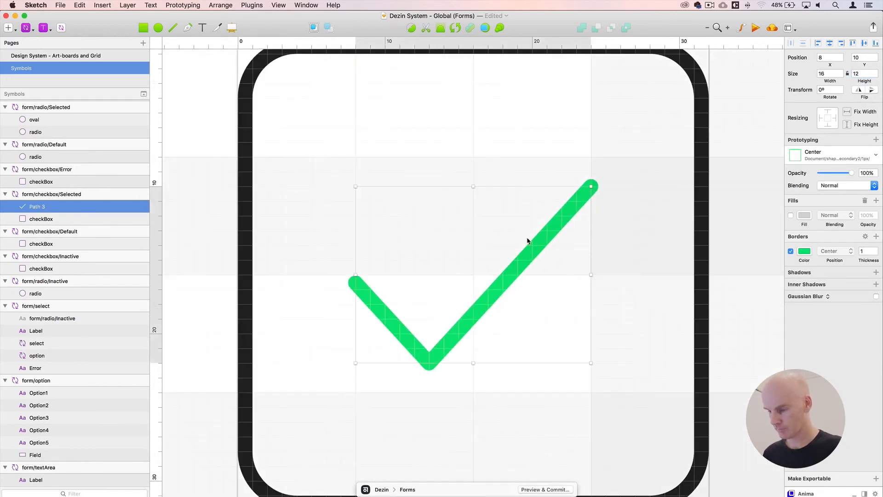
pyautogui.moveTo(506, 219); pyautogui.dragTo(533, 245)
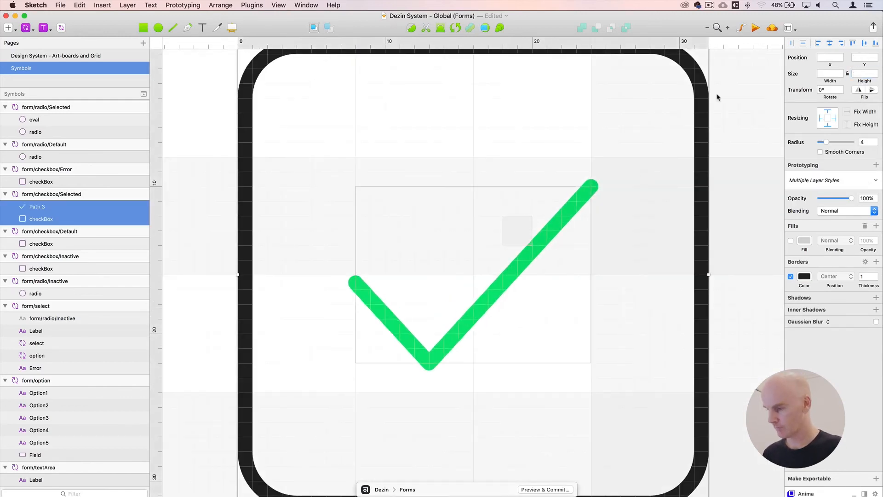
pyautogui.click(408, 28)
pyautogui.click(356, 283)
pyautogui.moveTo(356, 283); pyautogui.dragTo(356, 275)
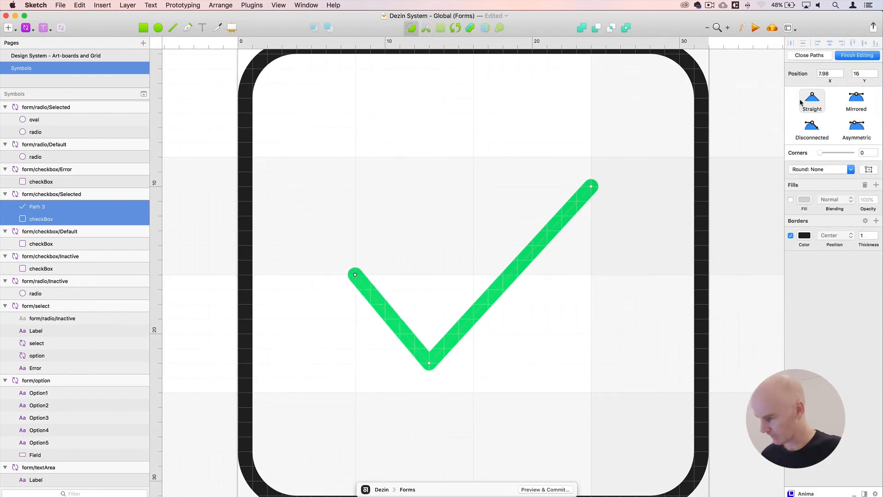
pyautogui.click(828, 74)
pyautogui.write('8')
pyautogui.press('Return')
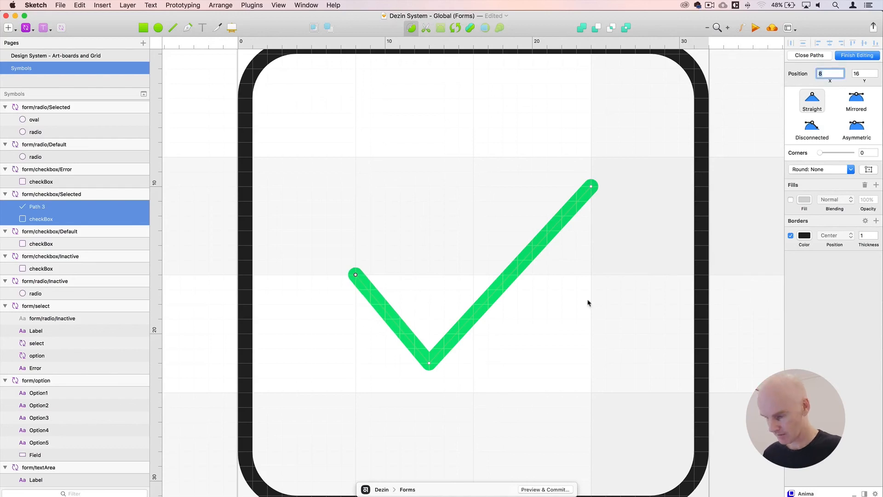
# Move the tick's lower corner point to X 14, Y 22 and finish editing the path
pyautogui.click(429, 363)
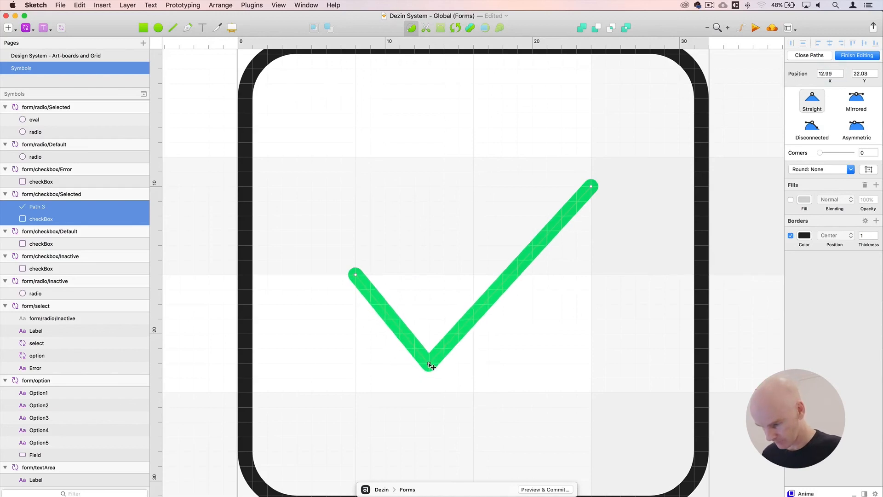
pyautogui.moveTo(429, 365)
pyautogui.mouseDown()
pyautogui.moveTo(429, 351)
pyautogui.moveTo(445, 365)
pyautogui.mouseUp()
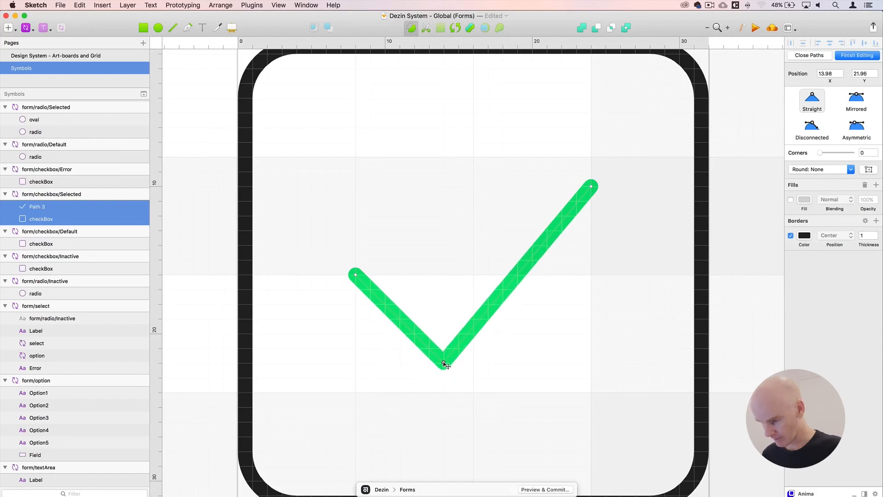
pyautogui.click(823, 72)
pyautogui.write('14')
pyautogui.press('Tab')
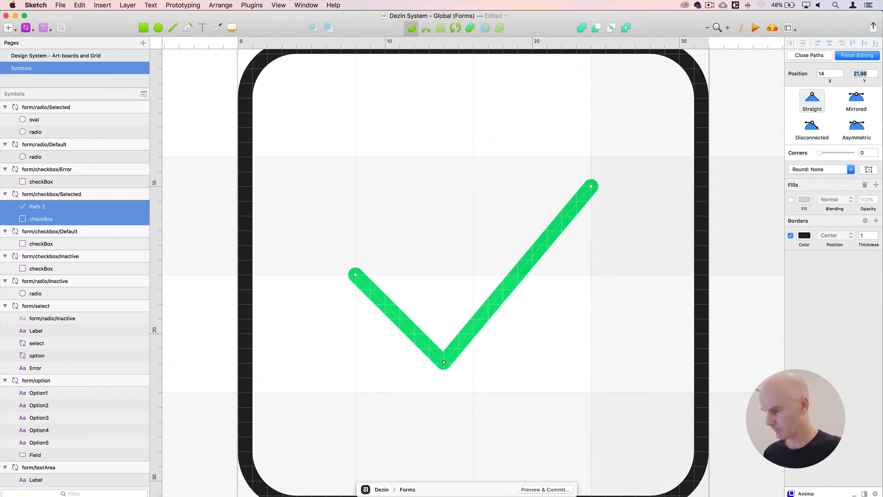
pyautogui.write('22')
pyautogui.press('Return')
pyautogui.click(487, 163)
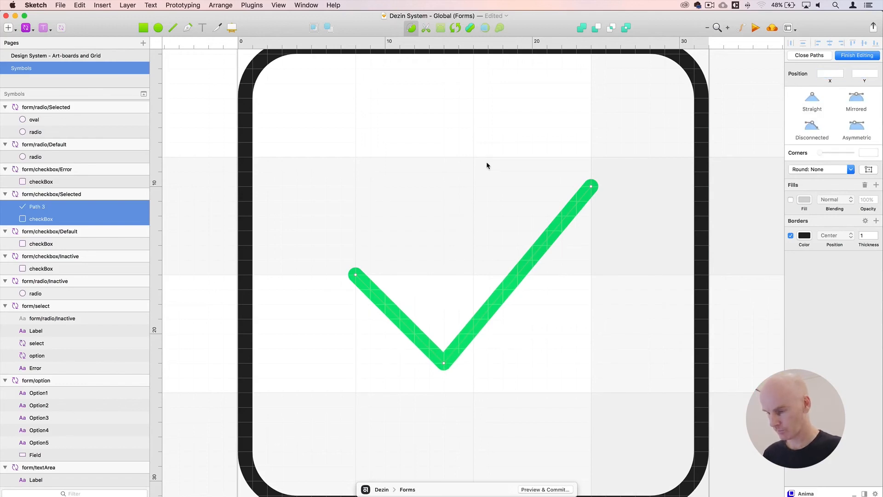
pyautogui.press('super+minus')
pyautogui.press('super+minus')
pyautogui.press('super+minus')
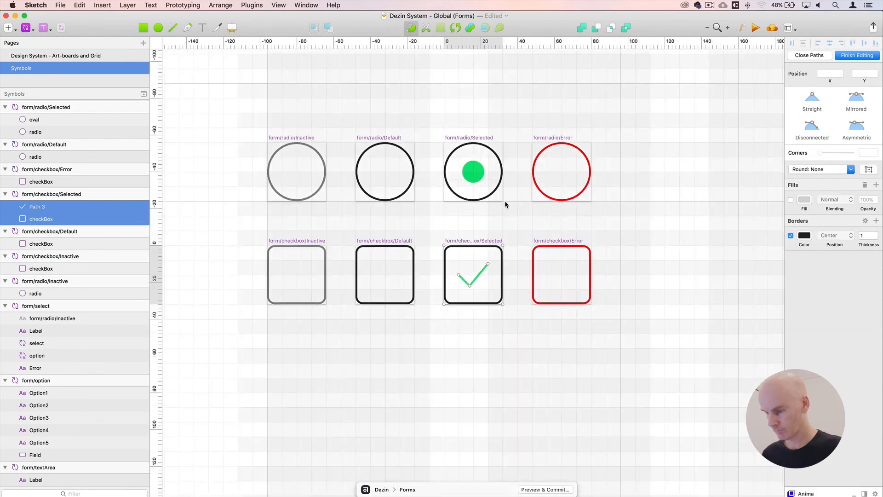
pyautogui.press('Escape')
# Apply the thicker shared style shape/lineSecondary2/2px/Center to the tick path in form/checkbox/Selected
pyautogui.press('space')
pyautogui.moveTo(498, 215); pyautogui.dragTo(436, 219)
pyautogui.click(435, 219)
pyautogui.click(409, 276)
pyautogui.click(817, 158)
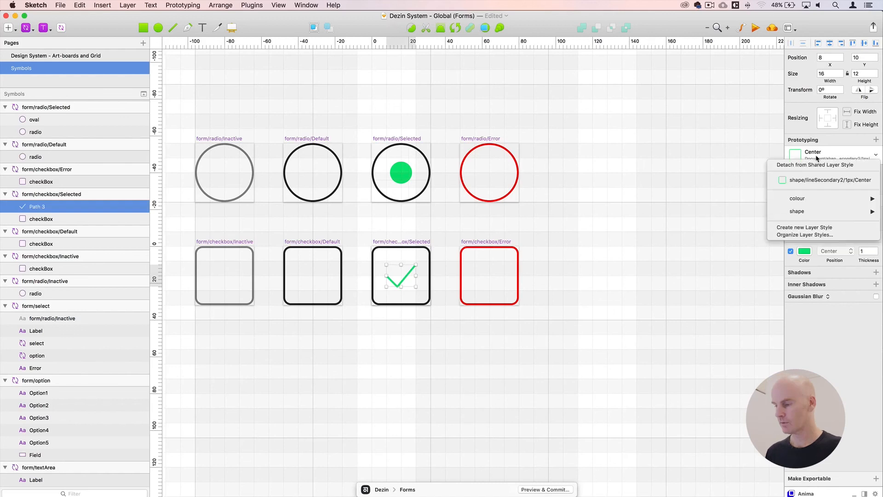
pyautogui.moveTo(819, 213)
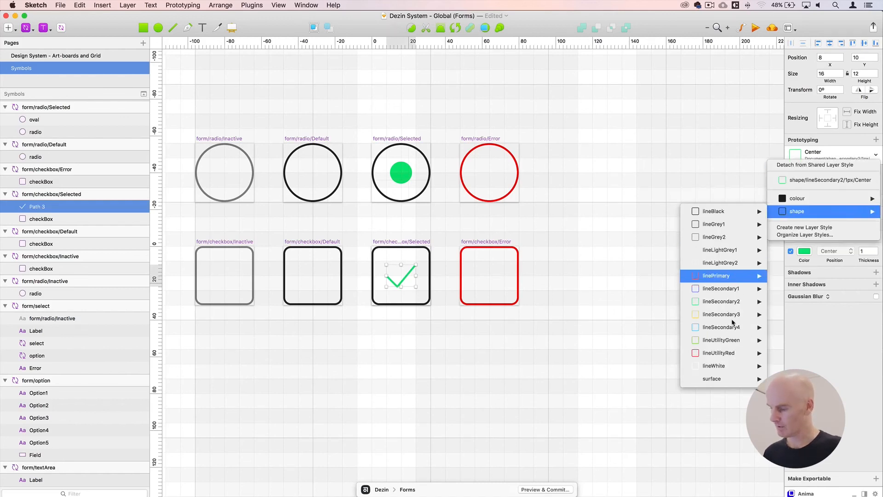
pyautogui.moveTo(727, 302)
pyautogui.click(654, 318)
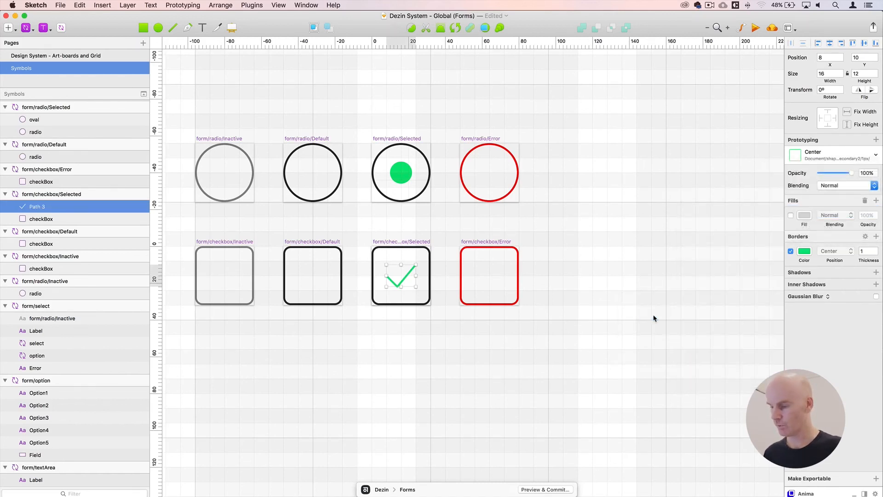
pyautogui.click(434, 232)
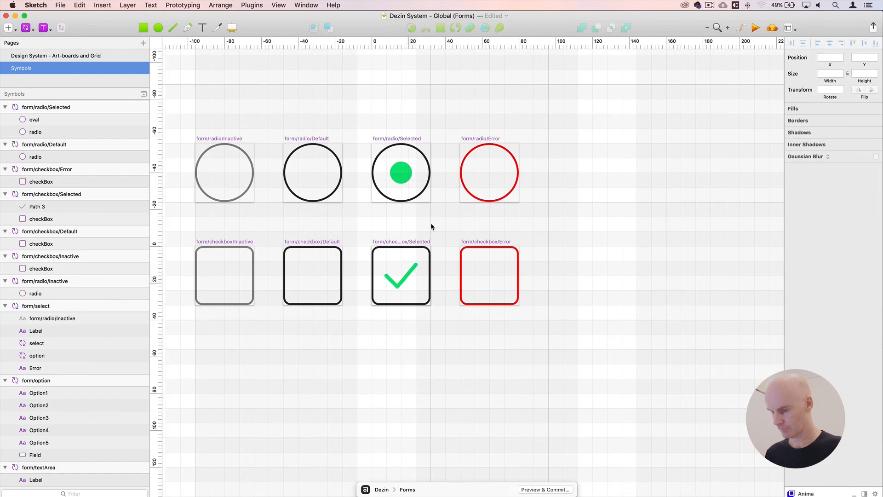
pyautogui.press('super+minus')
pyautogui.press('super+minus')
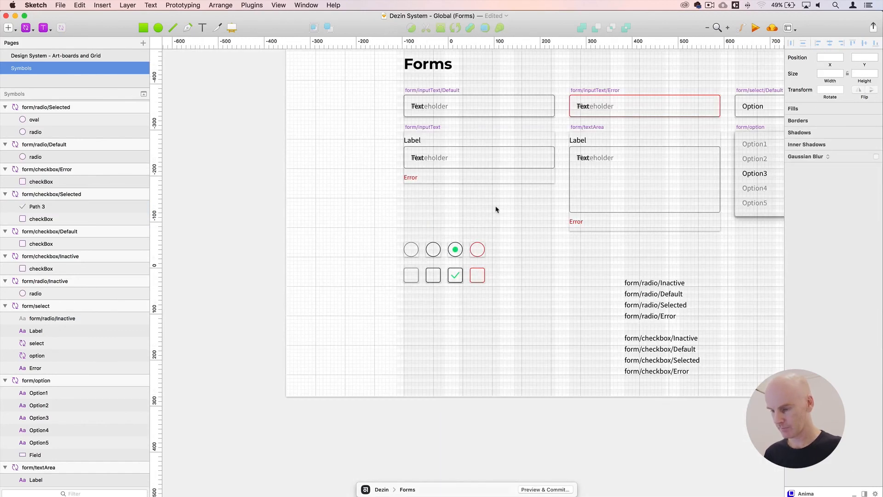
pyautogui.moveTo(496, 205); pyautogui.dragTo(349, 199)
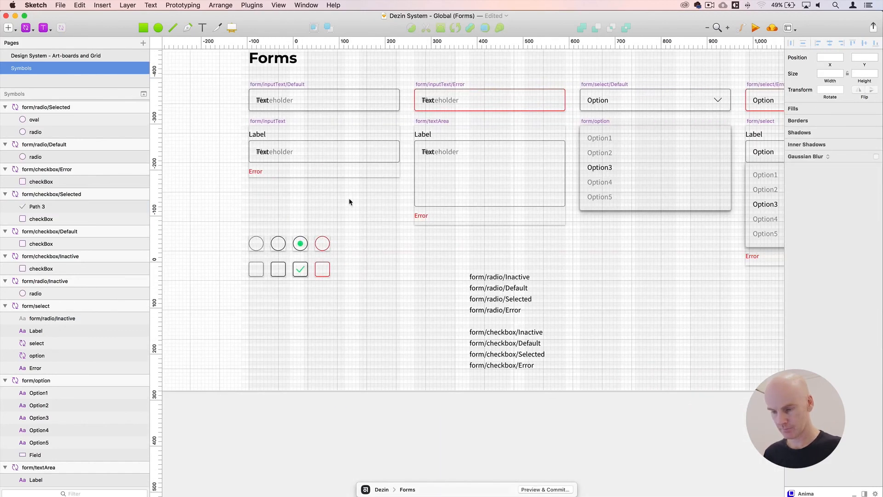
# Delete the text list of radio and checkbox symbol names beside the form symbols
pyautogui.click(499, 276)
pyautogui.press('Delete')
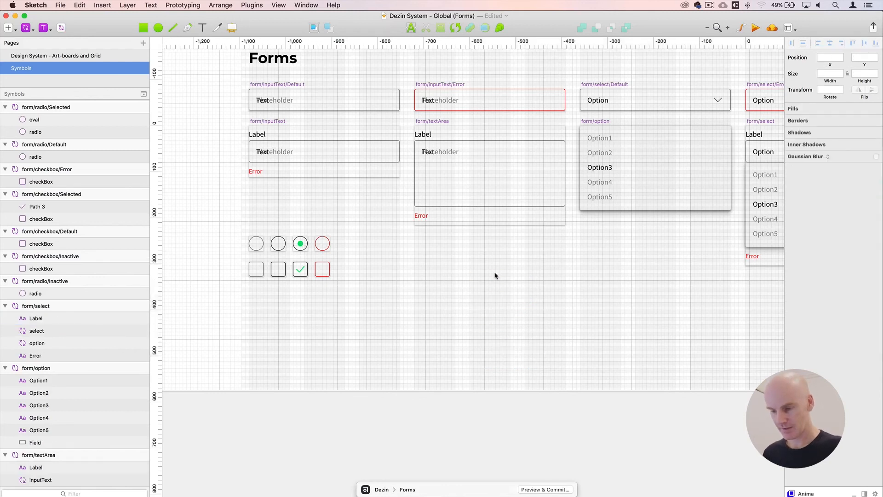
# Duplicate the form/radio/Default symbol and place the copy after form/radio/Error at X 448, Y 2864
pyautogui.scroll(3, 428, 281)
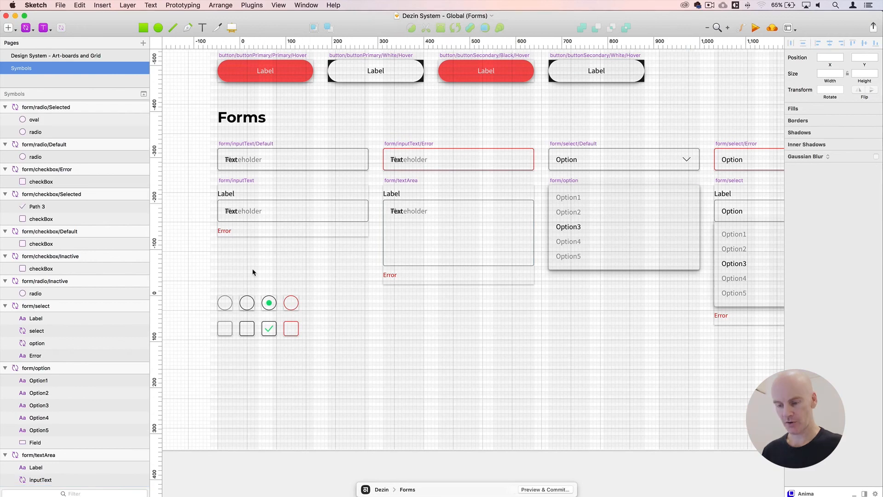
pyautogui.click(248, 293)
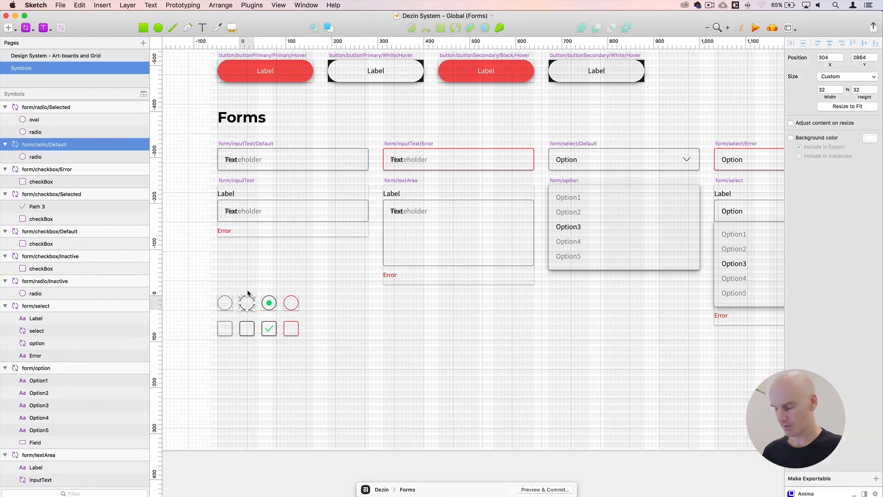
pyautogui.scroll(5, 249, 292)
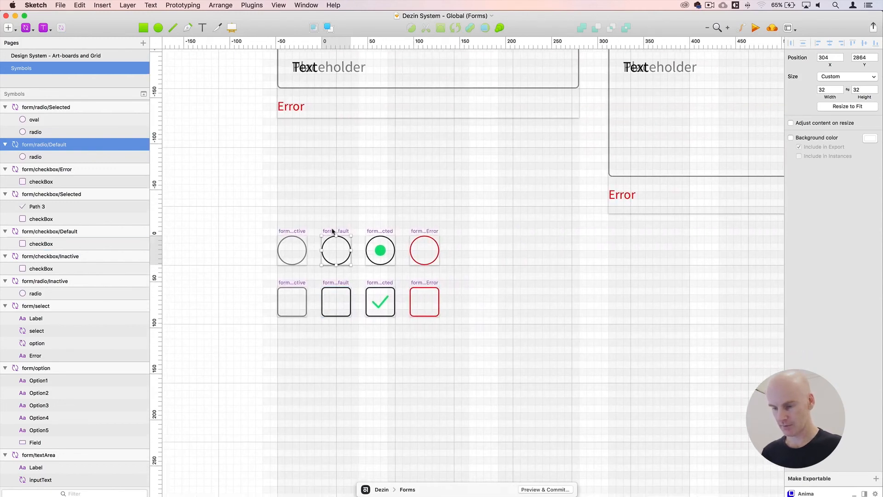
pyautogui.moveTo(334, 235); pyautogui.dragTo(468, 236)
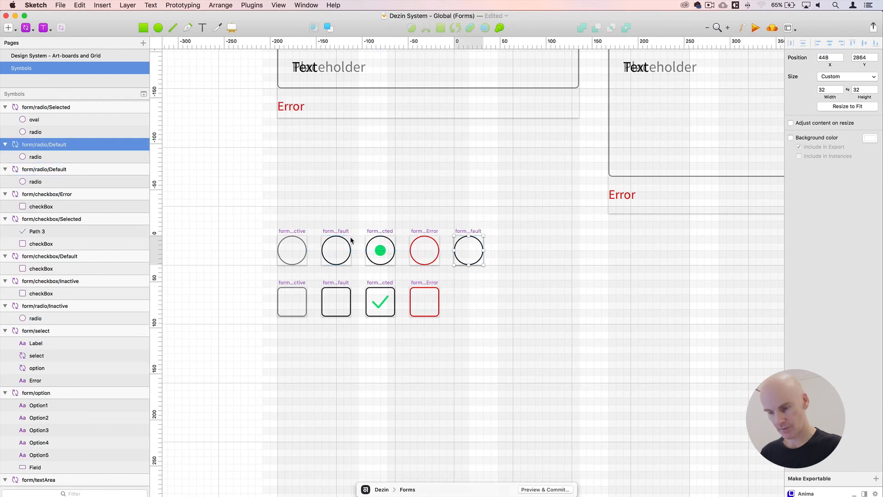
# Widen the duplicated form/radio/Default artboard to 168 px
pyautogui.click(333, 235)
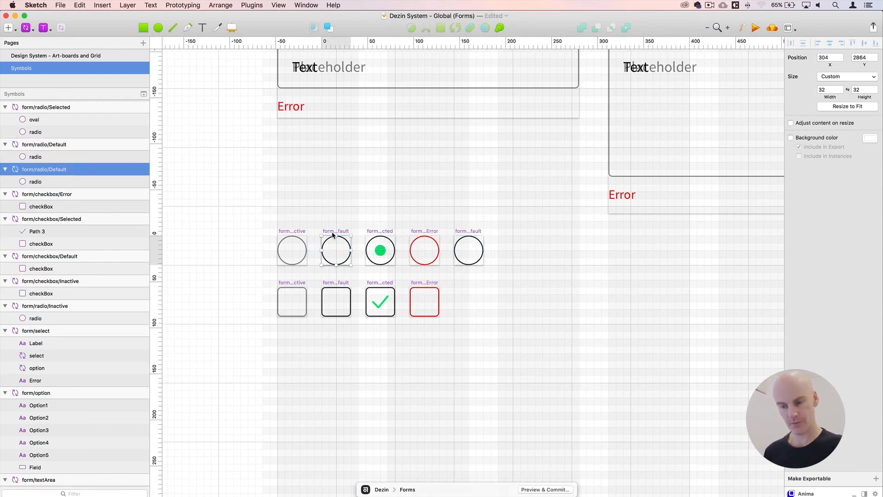
pyautogui.scroll(5, 333, 234)
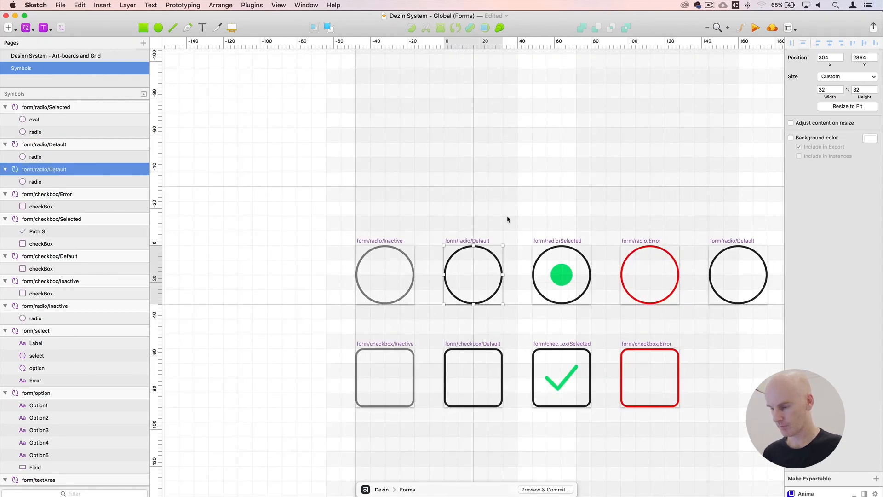
pyautogui.hscroll(5, 506, 219)
pyautogui.click(376, 233)
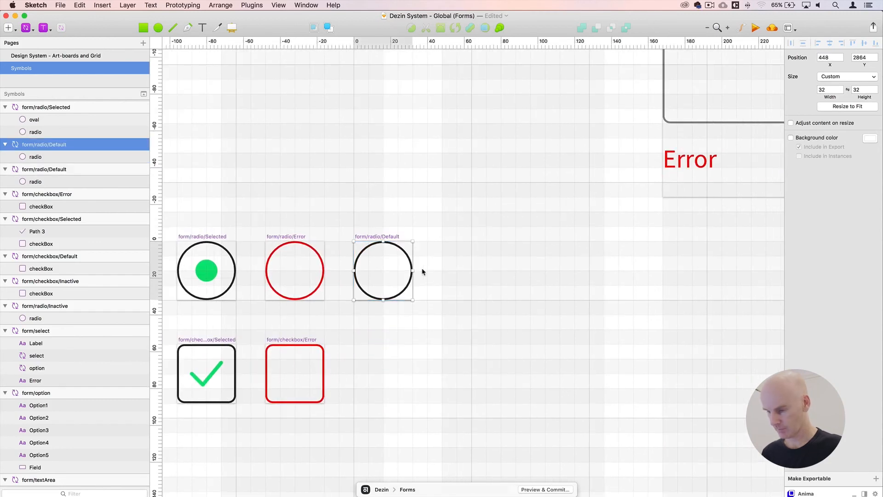
pyautogui.moveTo(413, 270); pyautogui.dragTo(664, 258)
# Nudge the widened form/radio/Default copy away from the radio row to X 496
pyautogui.press('super+minus')
pyautogui.hscroll(5, 287, 247)
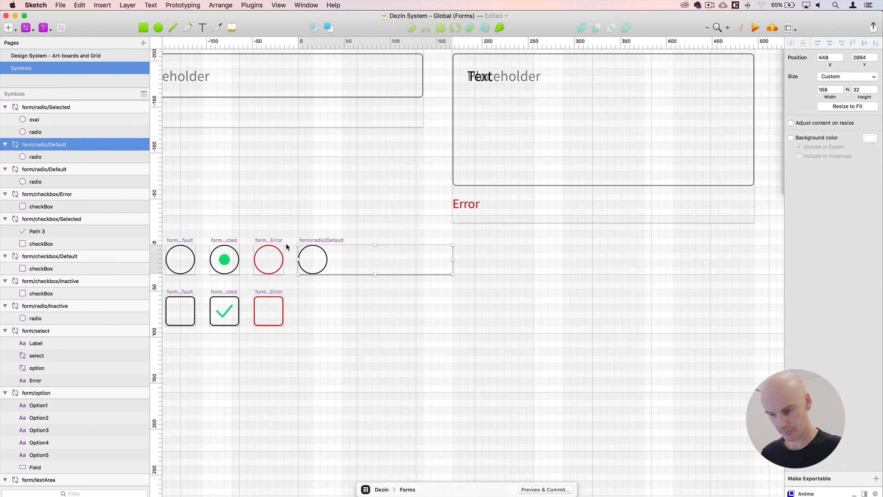
pyautogui.press('Right')
pyautogui.press('Right')
pyautogui.press('Right')
pyautogui.press('Right')
pyautogui.press('Right')
pyautogui.press('Right')
pyautogui.press('Right')
pyautogui.press('Right')
pyautogui.press('Right')
pyautogui.press('Right')
pyautogui.press('Right')
pyautogui.press('Right')
pyautogui.press('Right')
pyautogui.press('Right')
pyautogui.press('Right')
pyautogui.press('Right')
pyautogui.press('Right')
pyautogui.press('Right')
pyautogui.press('Right')
pyautogui.press('Right')
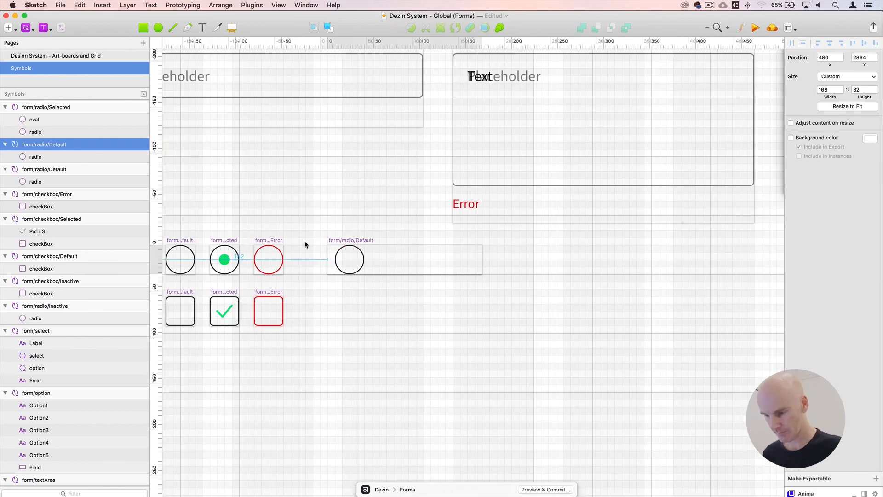
pyautogui.hscroll(5, 305, 241)
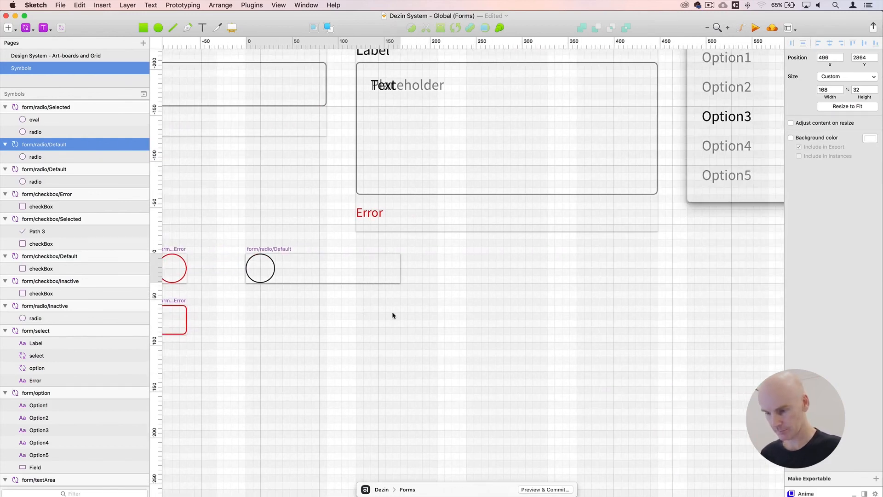
# Move the form/radio/Default copy below the checkbox row to X 256, Y 2992
pyautogui.hscroll(-5, 269, 253)
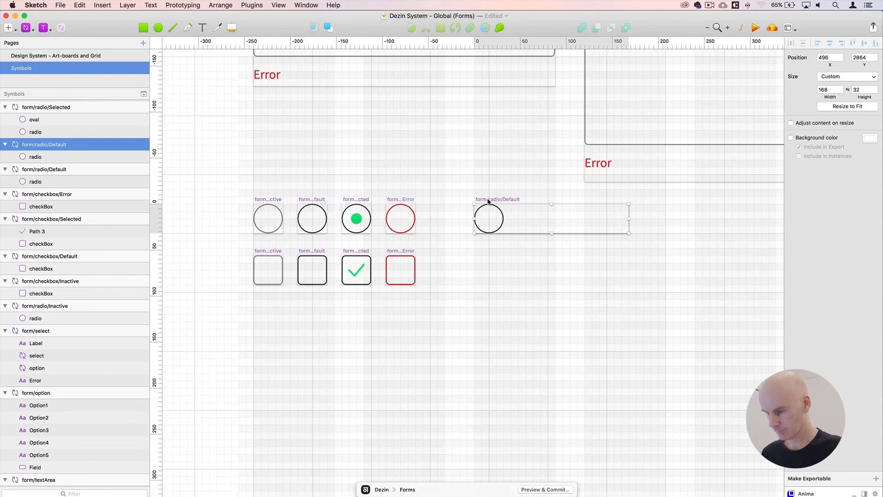
pyautogui.moveTo(487, 200); pyautogui.dragTo(267, 311)
pyautogui.press('super+plus')
pyautogui.hotkey('shift', 'Down')
pyautogui.press('super+minus')
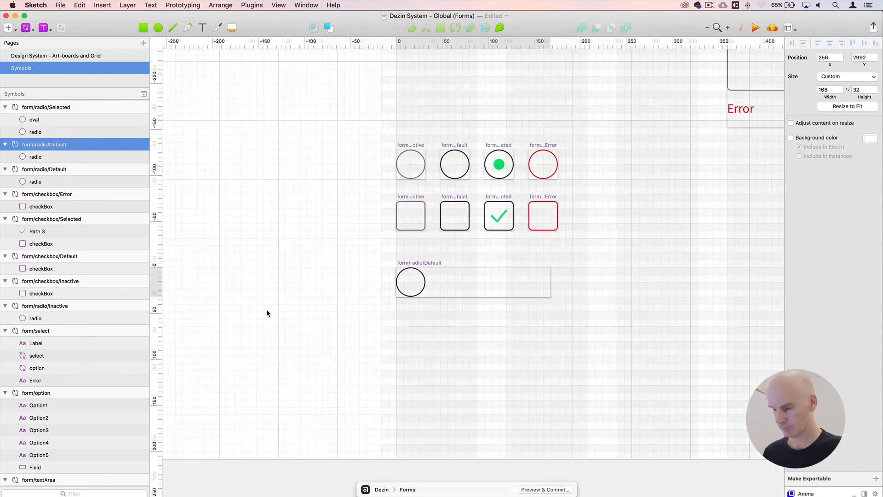
# Widen the form/radio/Default copy below the checkboxes to 328 px
pyautogui.hscroll(5, 403, 339)
pyautogui.moveTo(423, 282); pyautogui.dragTo(571, 286)
pyautogui.click(329, 267)
# Rename the widened form/radio/Default copy as form/radio
pyautogui.click(304, 264)
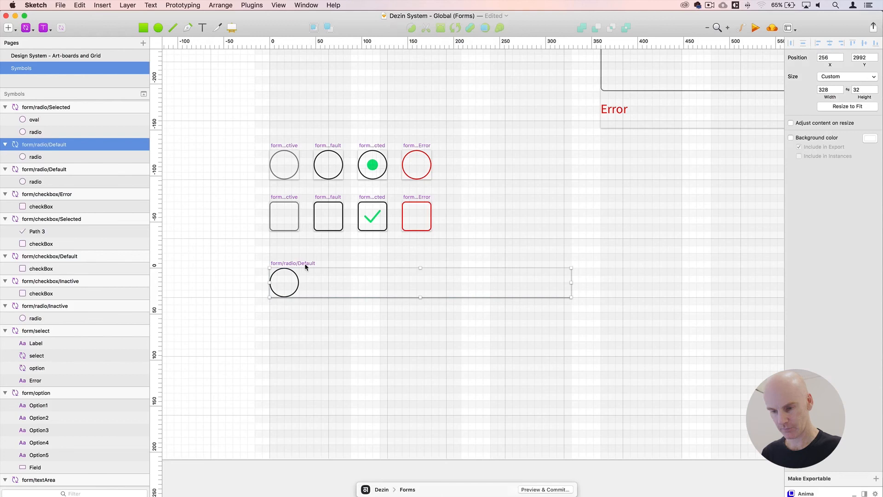
pyautogui.doubleClick(44, 144)
pyautogui.click(74, 140)
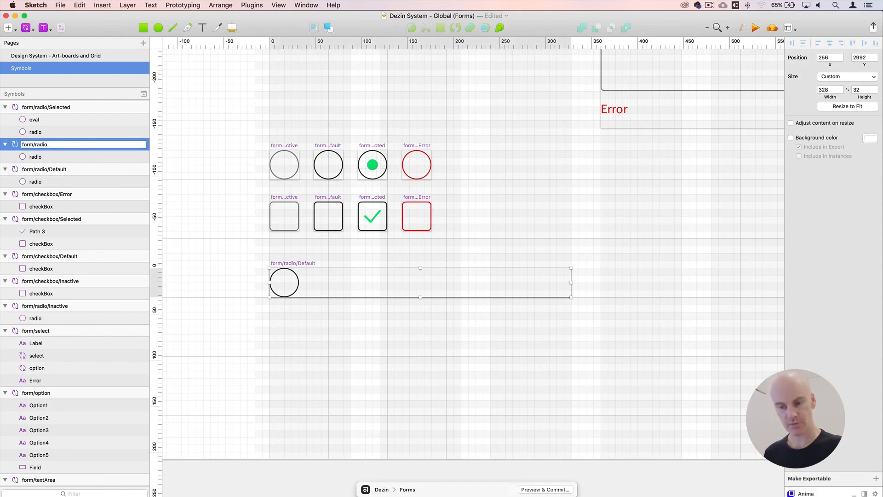
pyautogui.press('Return')
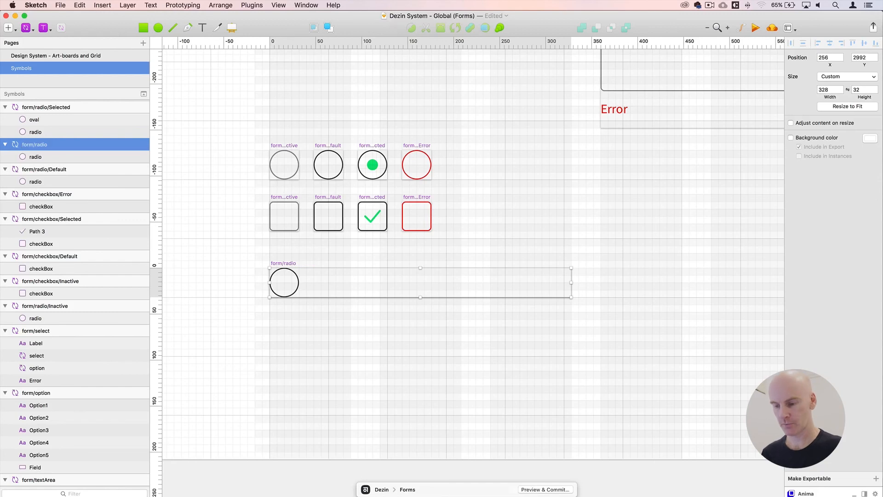
# Insert an instance of the form/radio/Default symbol over the radio circle in the form/radio symbol
pyautogui.click(266, 271)
pyautogui.click(87, 157)
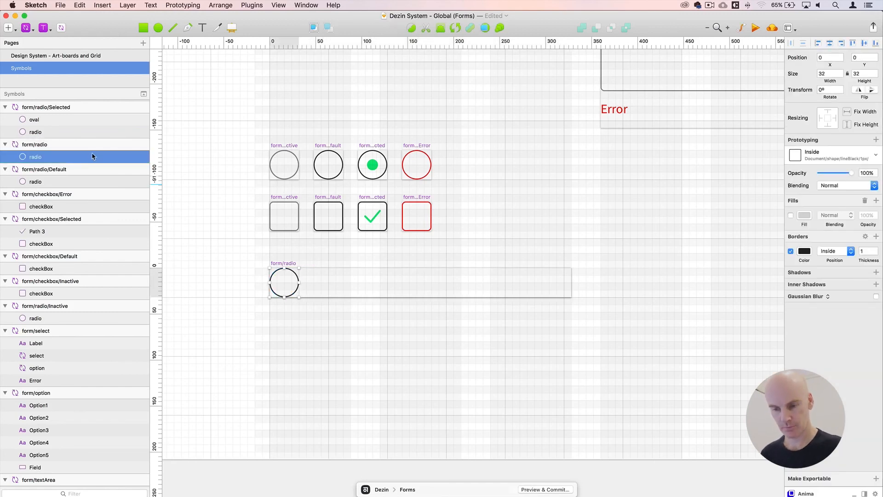
pyautogui.click(28, 27)
pyautogui.moveTo(83, 41)
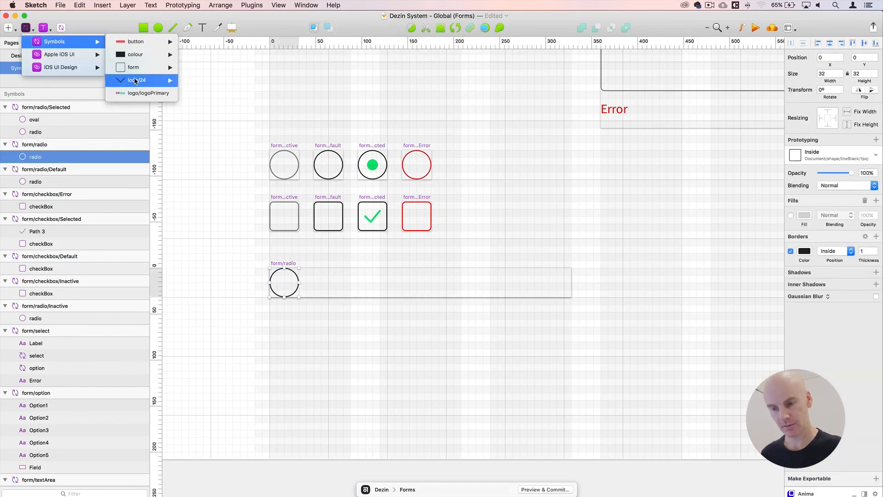
pyautogui.moveTo(144, 70)
pyautogui.moveTo(227, 133)
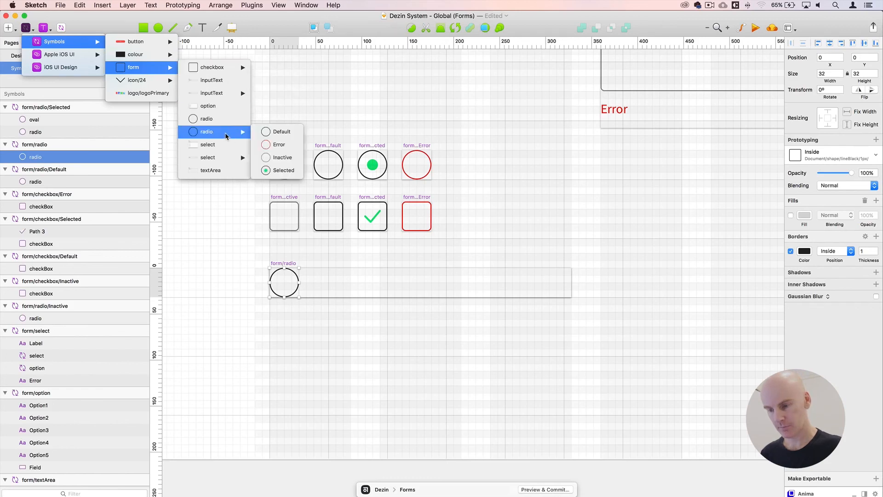
pyautogui.click(281, 131)
pyautogui.click(286, 283)
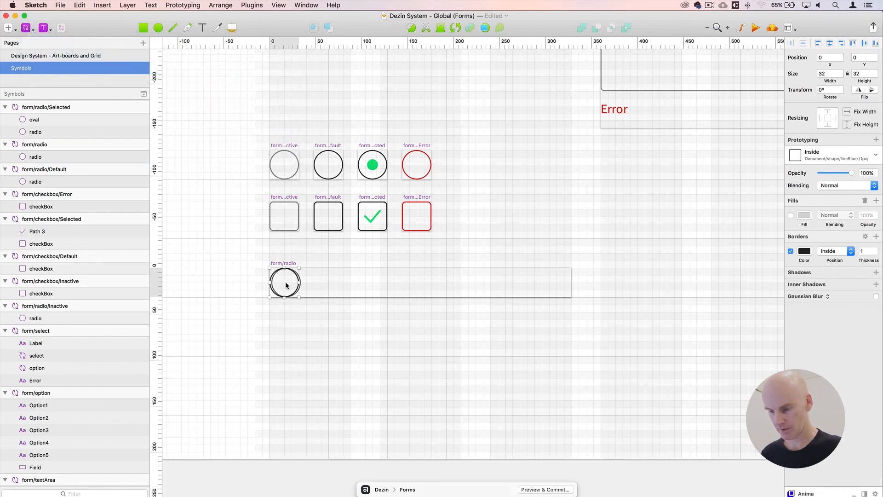
# Align the form/radio/Default instance to X 0, Y 0 in form/radio and delete the original radio oval
pyautogui.press('super+2')
pyautogui.press('Left')
pyautogui.press('Left')
pyautogui.click(57, 170)
pyautogui.press('BackSpace')
pyautogui.click(61, 157)
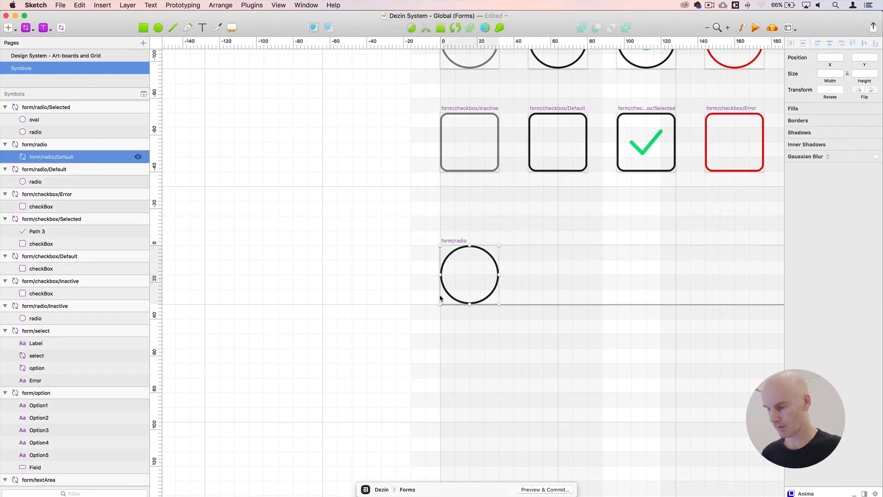
# Pin the form/radio/Default instance to the left edge of form/radio and fix its width and height
pyautogui.moveTo(456, 295); pyautogui.dragTo(253, 285)
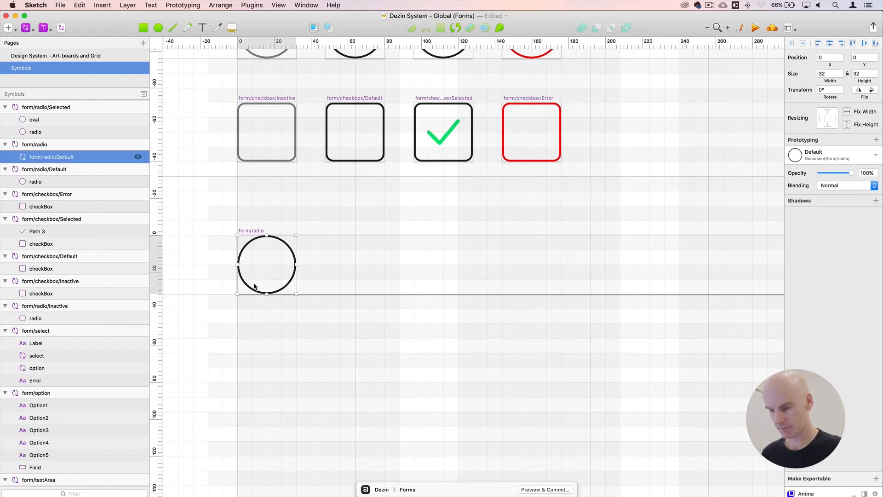
pyautogui.press('super+minus')
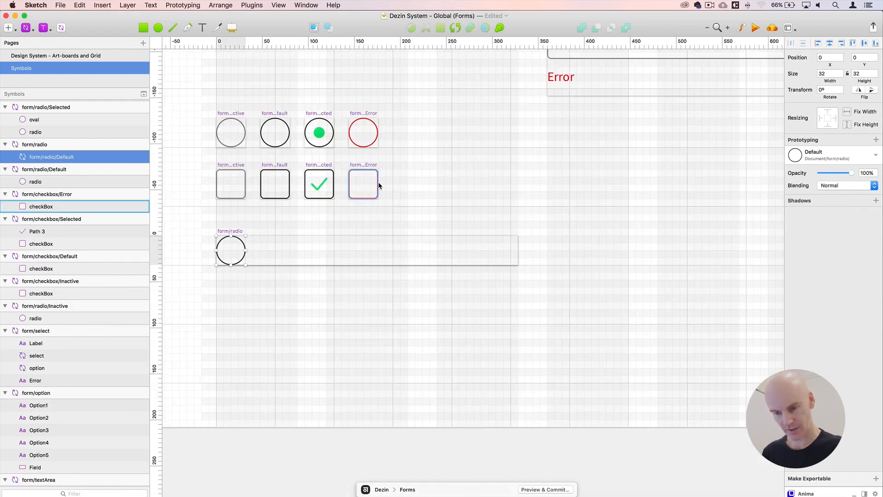
pyautogui.click(820, 118)
pyautogui.click(847, 113)
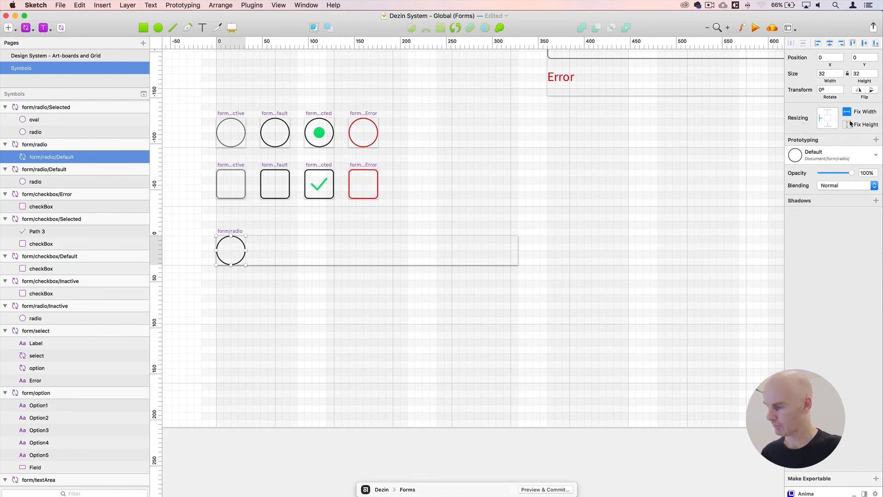
pyautogui.click(848, 125)
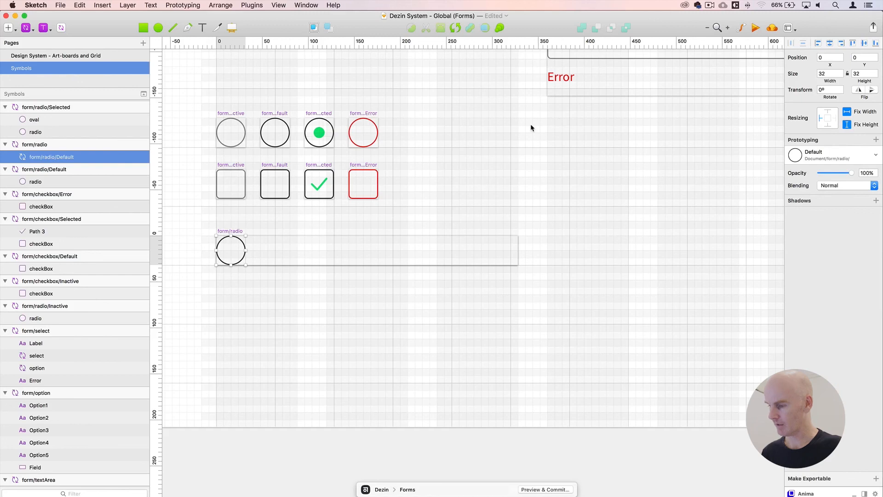
# Copy the Label text from form/textArea into form/radio and place it beside the circle at about X 39, Y 0
pyautogui.click(251, 226)
pyautogui.scroll(10, 533, 202)
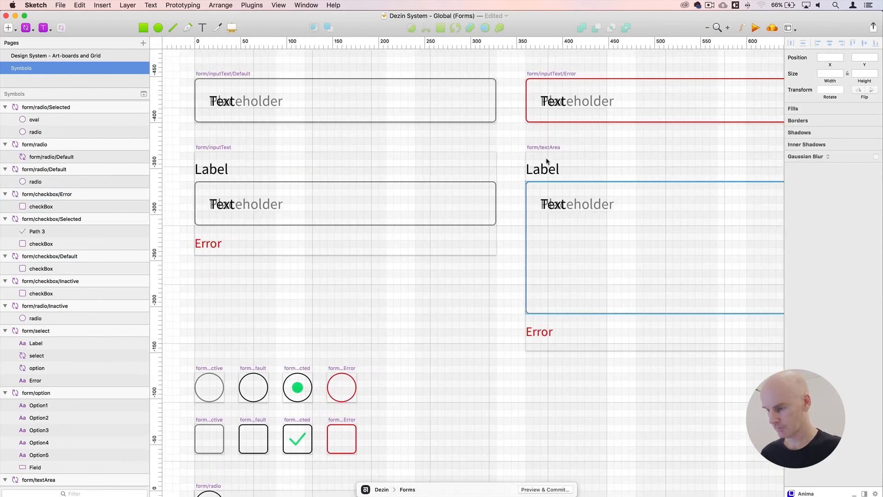
pyautogui.click(543, 169)
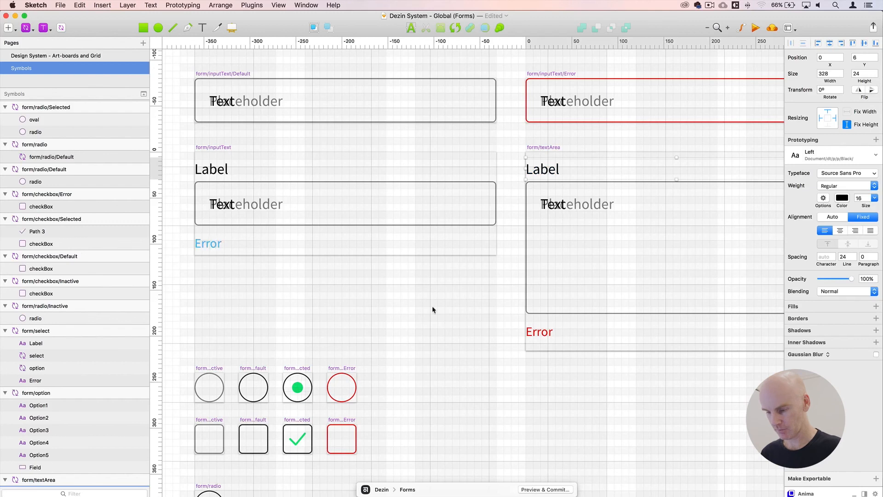
pyautogui.scroll(-10, 436, 294)
pyautogui.hscroll(-2, 435, 294)
pyautogui.click(244, 307)
pyautogui.press('super+v')
pyautogui.moveTo(257, 314); pyautogui.dragTo(293, 308)
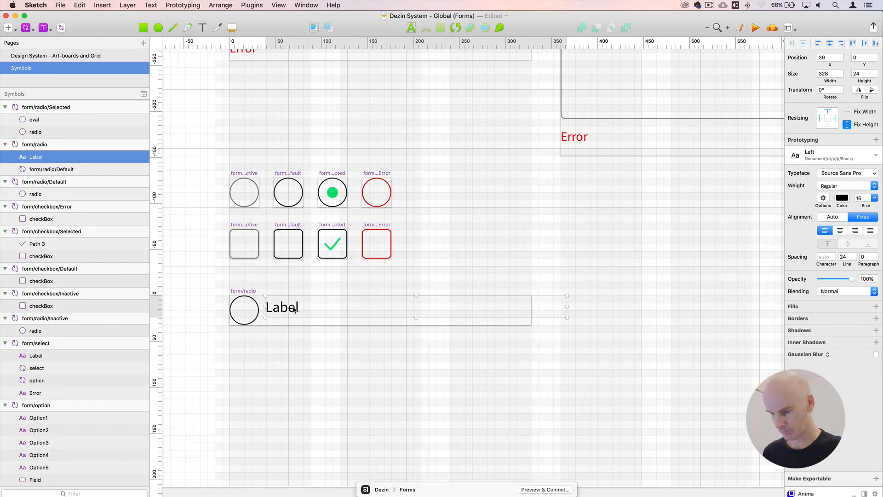
# Position the Label in form/radio at X 48, Y 4 and check its spacing to the symbol's edges
pyautogui.press('super+2')
pyautogui.moveTo(332, 313); pyautogui.dragTo(487, 315)
pyautogui.press('Down')
pyautogui.press('Down')
pyautogui.press('Down')
pyautogui.press('Down')
pyautogui.press('Right')
pyautogui.press('Right')
pyautogui.press('Right')
pyautogui.press('Right')
pyautogui.press('Right')
pyautogui.press('Right')
pyautogui.press('Right')
pyautogui.press('Right')
pyautogui.press('Right')
pyautogui.moveTo(369, 292)
pyautogui.mouseDown()
pyautogui.moveTo(340, 289)
pyautogui.moveTo(384, 288)
pyautogui.mouseUp()
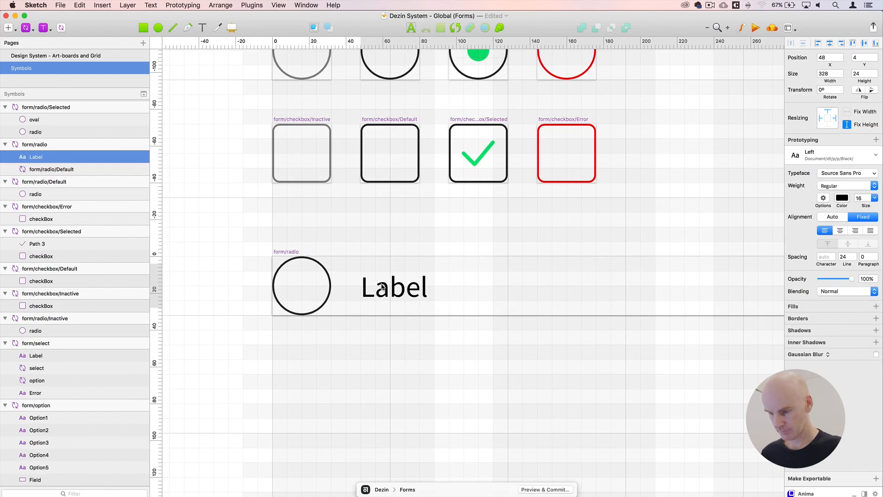
pyautogui.press('alt')
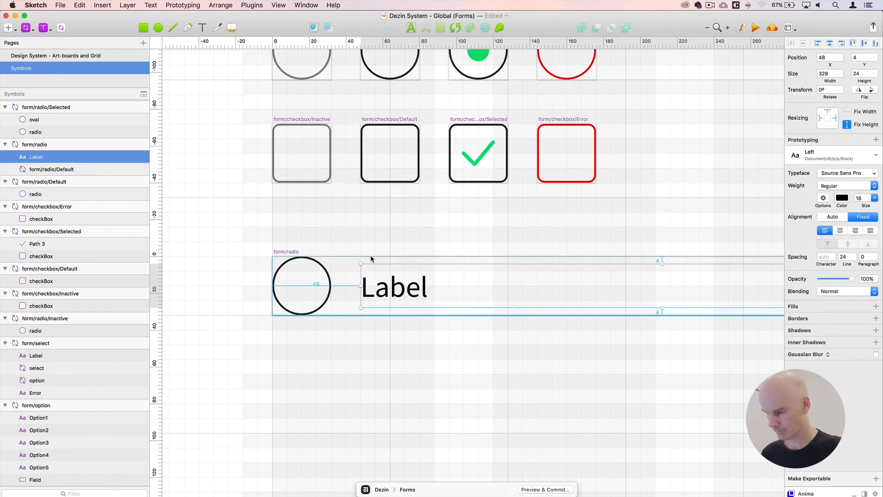
pyautogui.click(345, 236)
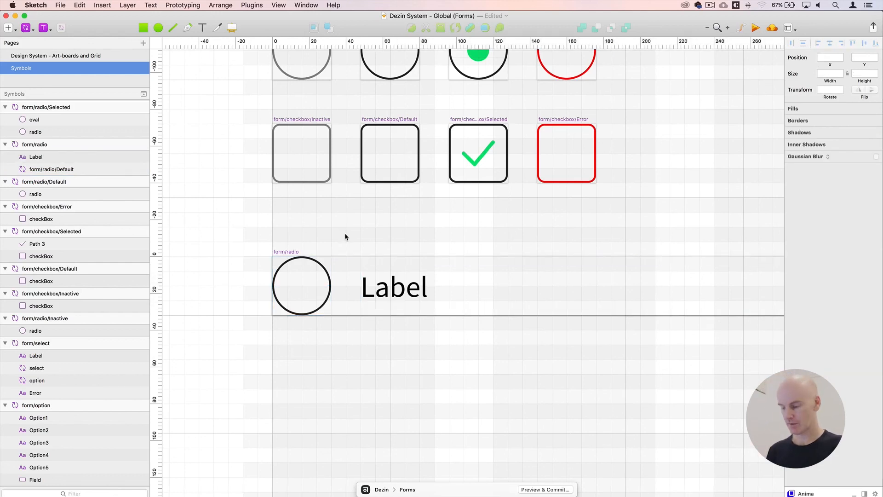
# Narrow the Label text box in form/radio to 264 px so it ends inside the symbol
pyautogui.scroll(-5, 344, 233)
pyautogui.click(380, 267)
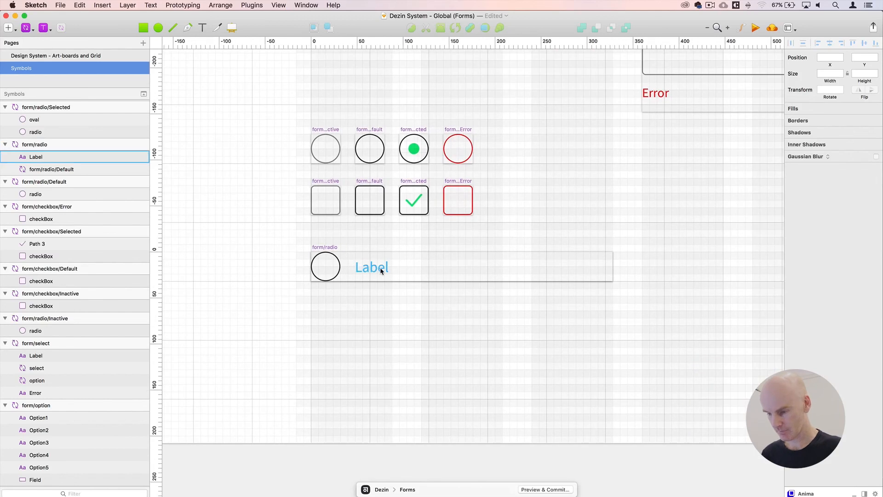
pyautogui.moveTo(653, 266); pyautogui.dragTo(598, 266)
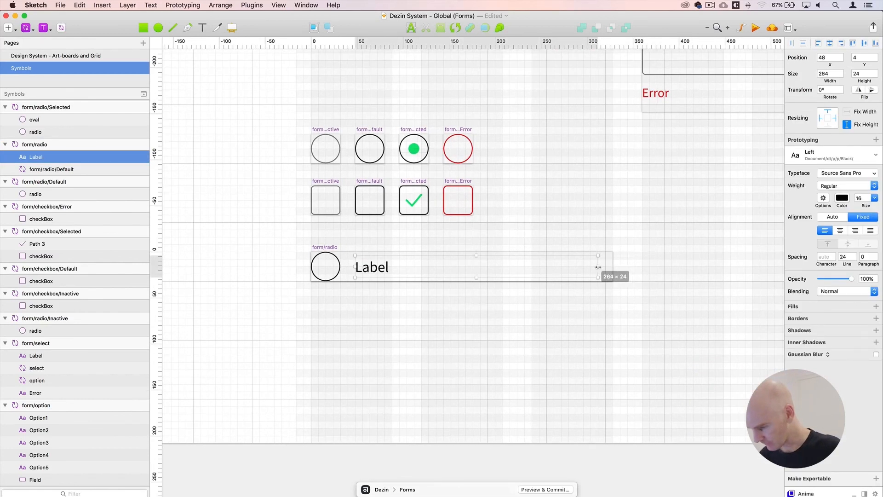
pyautogui.doubleClick(359, 268)
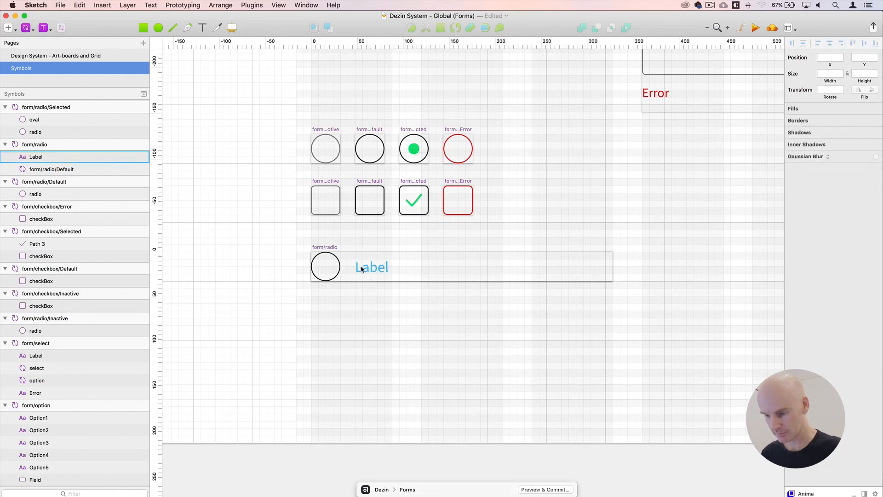
pyautogui.press('Escape')
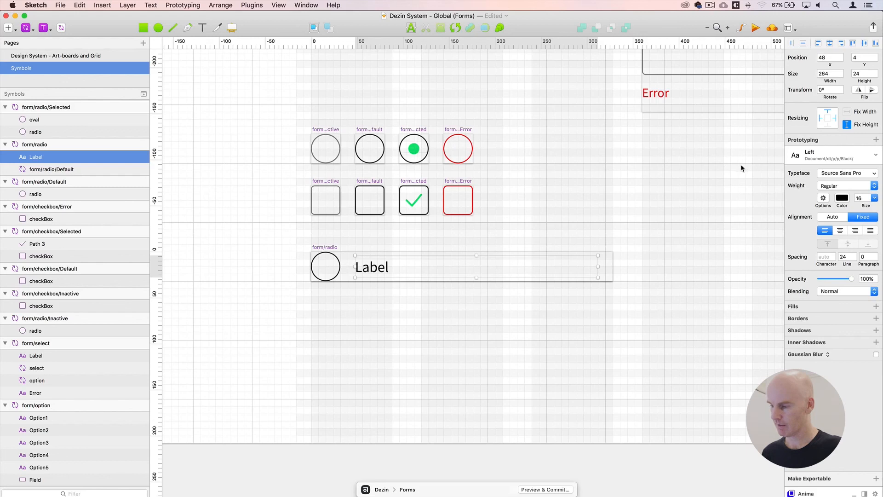
# Test form/radio's resizing by narrowing the symbol to about 176 px wide, and undo the change
pyautogui.click(408, 240)
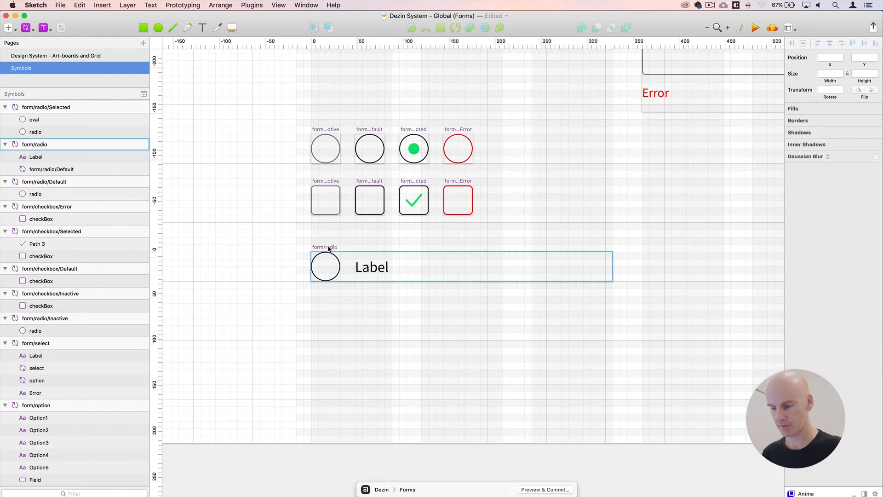
pyautogui.click(326, 248)
pyautogui.moveTo(612, 266); pyautogui.dragTo(473, 266)
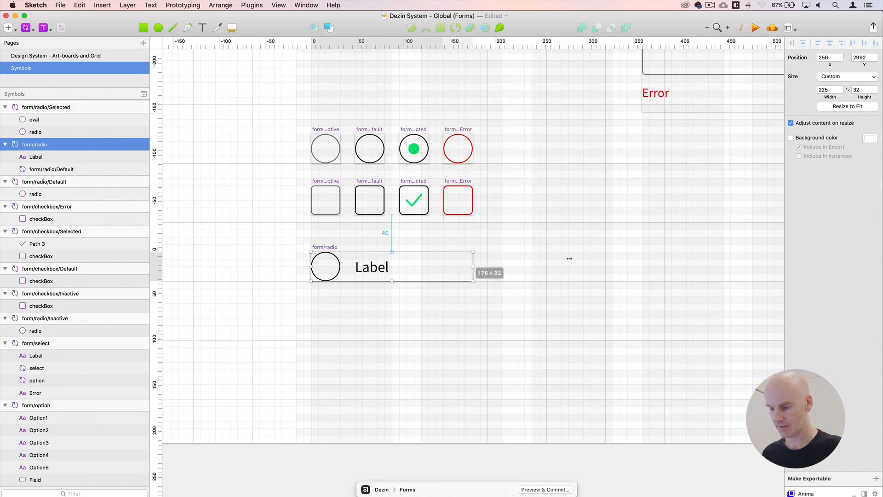
pyautogui.moveTo(569, 258); pyautogui.dragTo(588, 257)
pyautogui.press('super+z')
pyautogui.click(558, 234)
# Duplicate the form/radio symbol directly below the original, with the copy at X 256, Y 3056
pyautogui.click(328, 248)
pyautogui.moveTo(328, 248); pyautogui.dragTo(307, 305)
pyautogui.press('super+2')
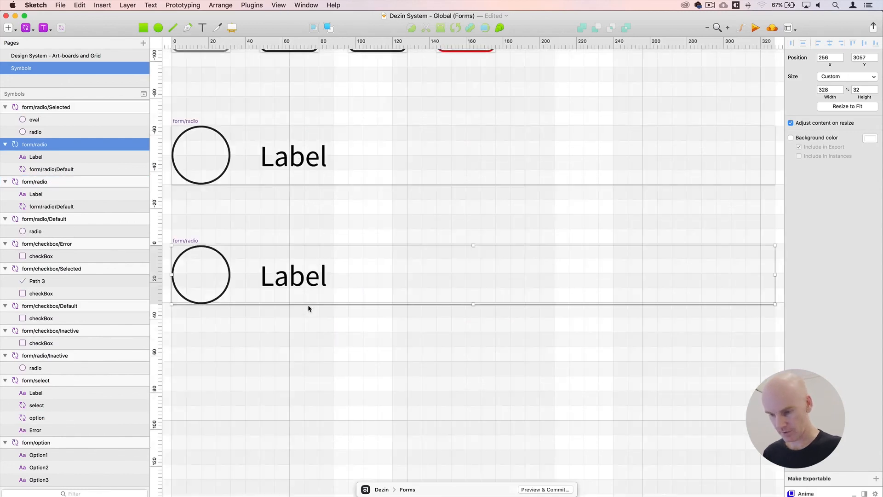
pyautogui.press('Up')
pyautogui.hscroll(-4, 365, 316)
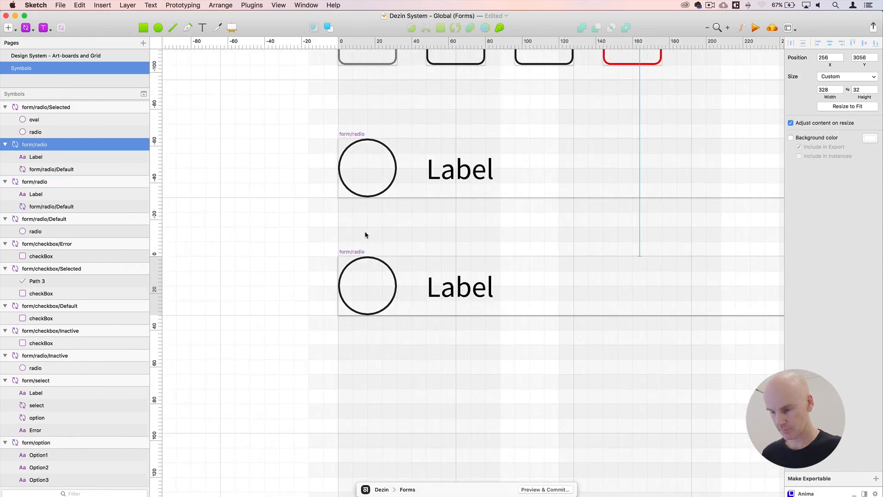
# Rename the duplicated radio symbol as form/checkbox
pyautogui.click(357, 248)
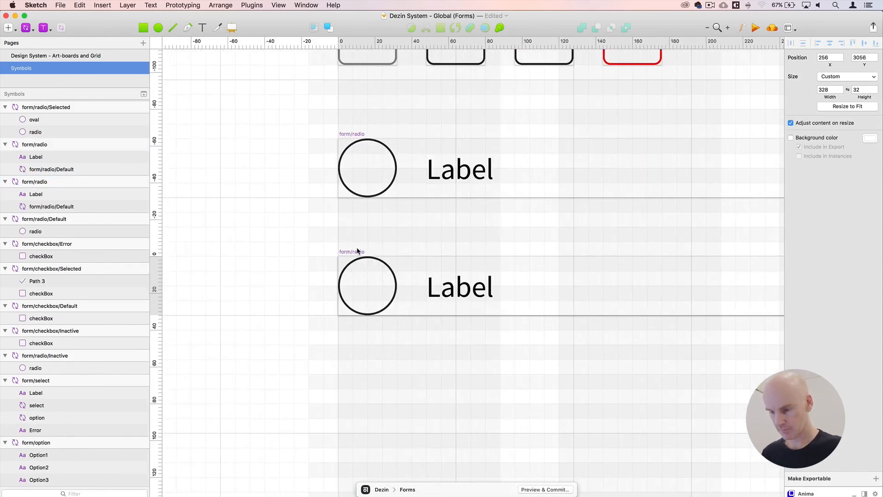
pyautogui.doubleClick(48, 144)
pyautogui.click(54, 142)
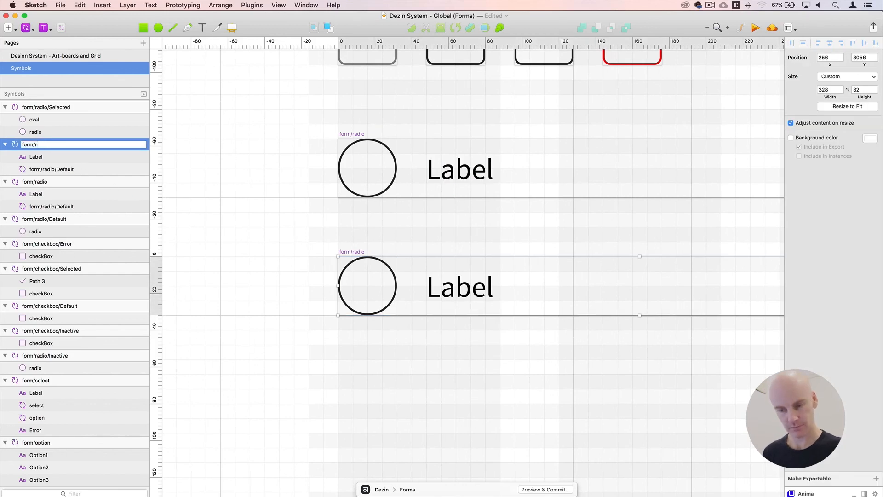
pyautogui.write('checkbox')
pyautogui.press('Return')
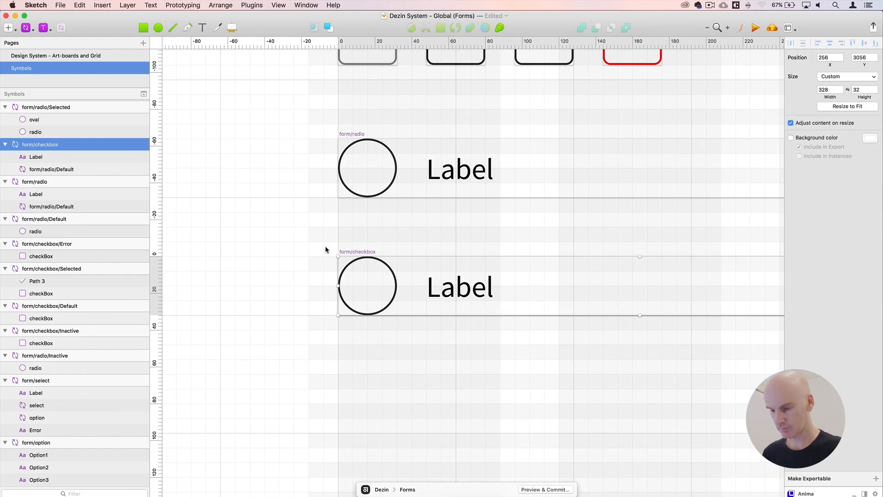
# Collapse the layer list and move form/checkbox and form/radio together above form/radio/Error
pyautogui.press('super+shift+c')
pyautogui.click(4, 106)
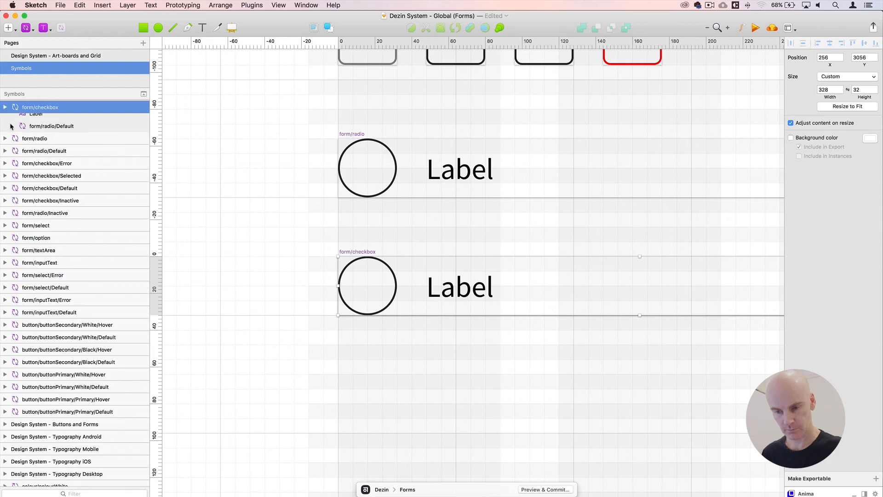
pyautogui.scroll(3, 13, 126)
pyautogui.moveTo(40, 155); pyautogui.dragTo(57, 133)
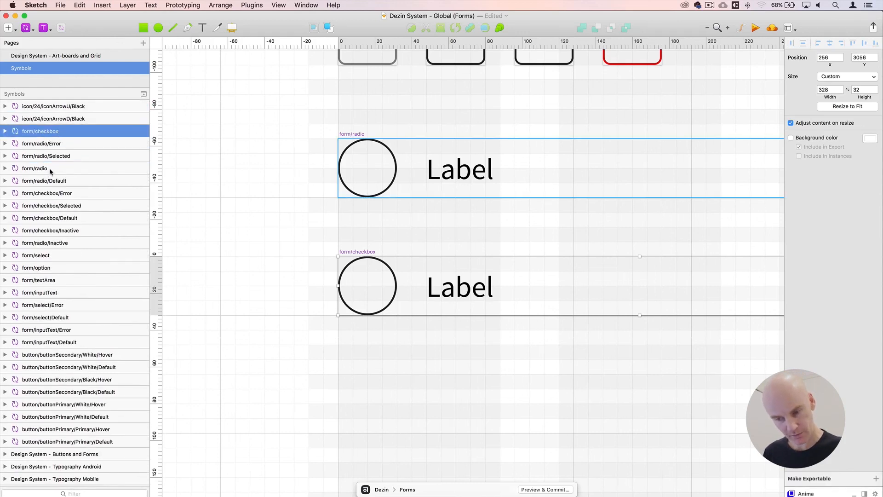
pyautogui.click(40, 170)
pyautogui.moveTo(32, 139); pyautogui.dragTo(34, 138)
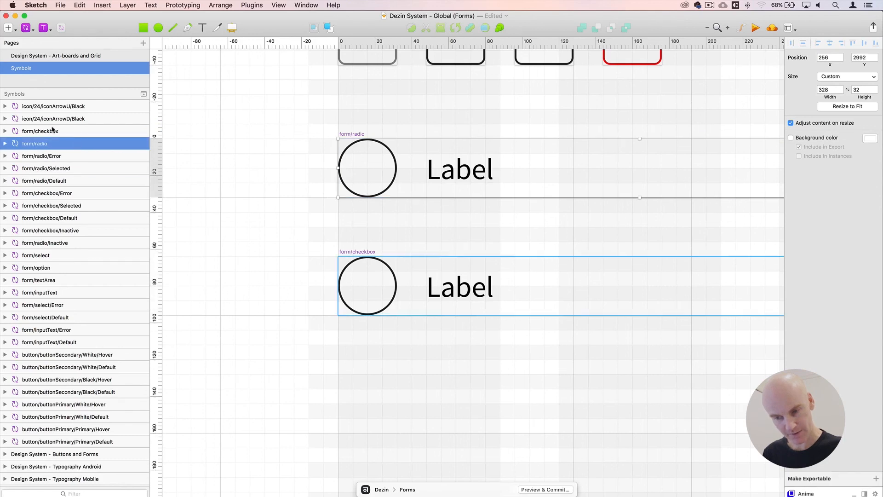
# Insert a form/checkbox/Default symbol instance into form/checkbox, over the circle at X 0, Y 0
pyautogui.click(322, 233)
pyautogui.click(360, 255)
pyautogui.moveTo(412, 239); pyautogui.dragTo(306, 227)
pyautogui.click(293, 222)
pyautogui.click(277, 251)
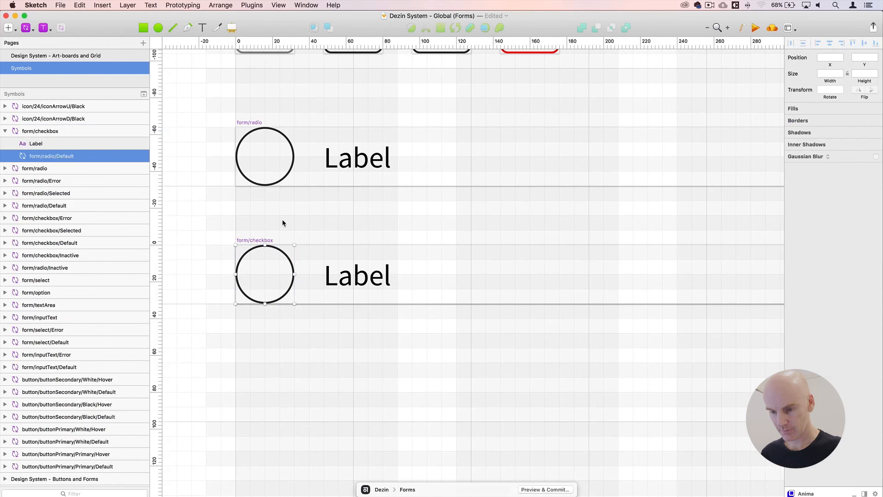
pyautogui.click(27, 27)
pyautogui.moveTo(54, 42)
pyautogui.moveTo(134, 68)
pyautogui.moveTo(216, 83)
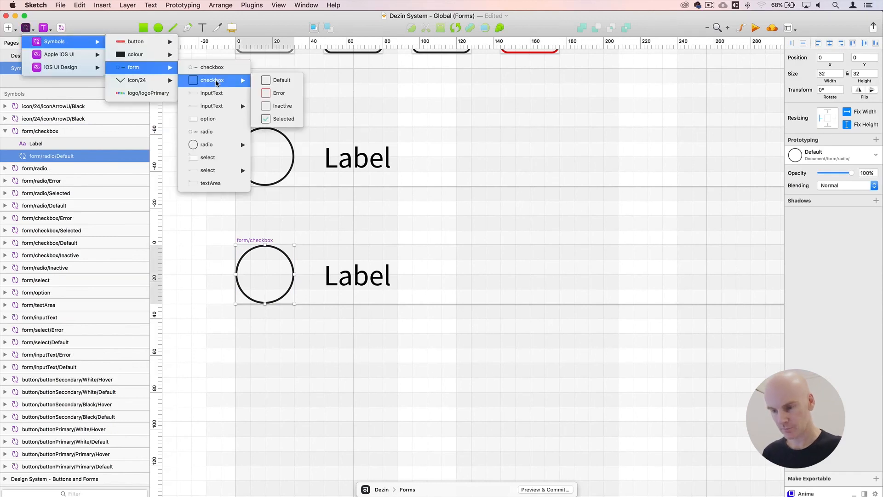
pyautogui.click(267, 80)
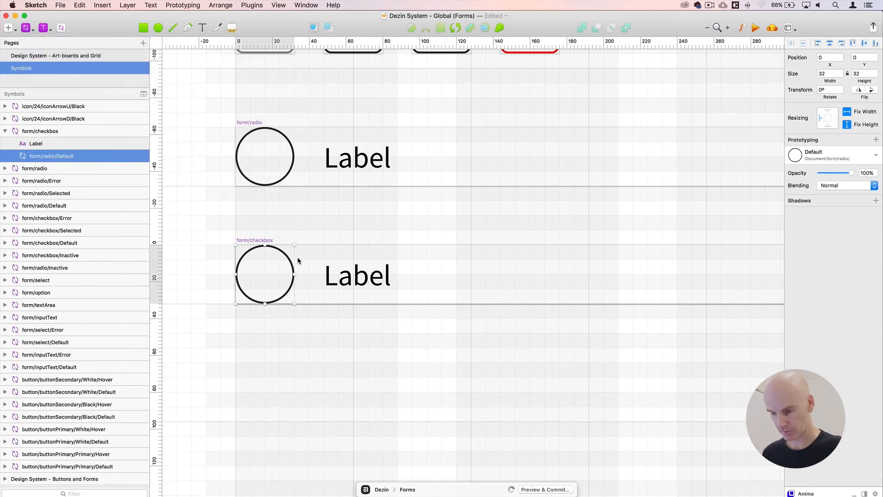
pyautogui.click(264, 276)
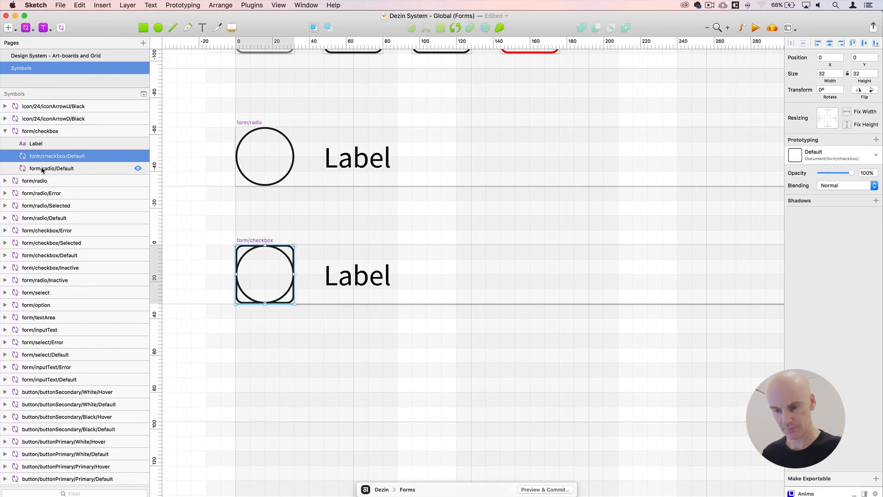
# Delete the nested form/radio/Default from form/checkbox and pin the checkbox instance to the left edge with fixed width and height
pyautogui.click(108, 171)
pyautogui.press('BackSpace')
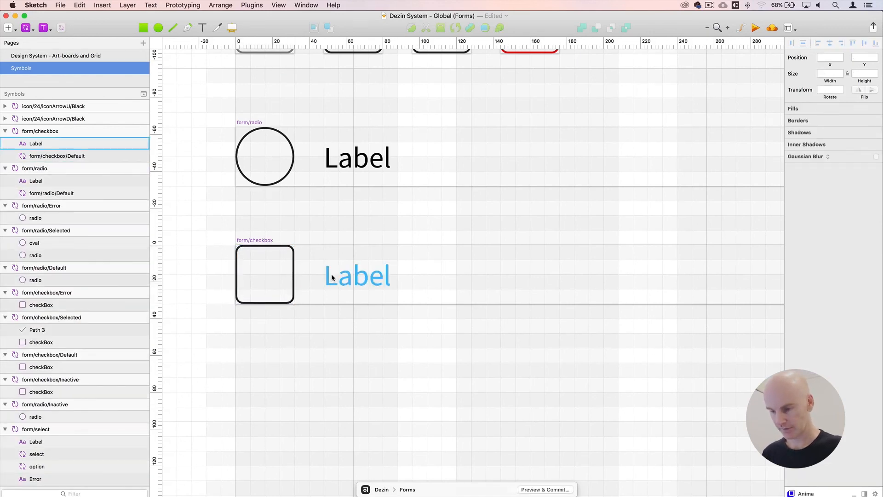
pyautogui.click(273, 251)
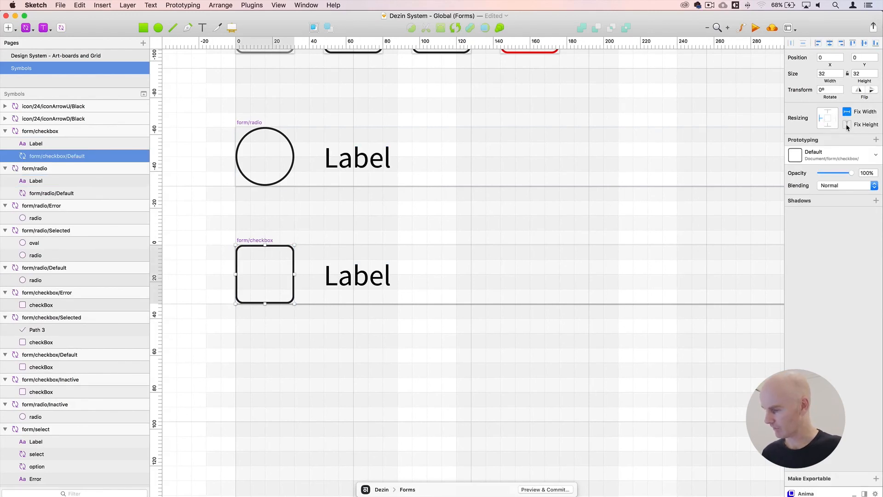
# Test form/checkbox's resizing by narrowing the symbol from its right edge, and undo the change
pyautogui.click(268, 239)
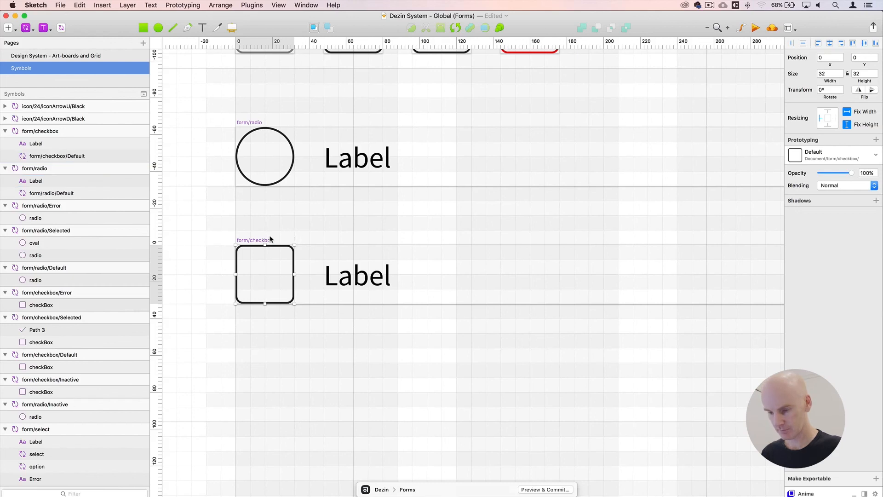
pyautogui.press('super+minus')
pyautogui.hscroll(3, 258, 226)
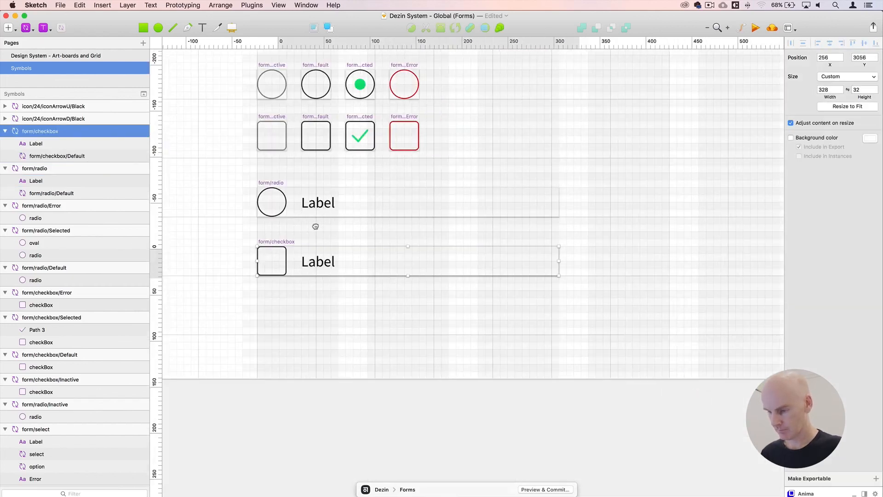
pyautogui.moveTo(546, 259); pyautogui.dragTo(363, 260)
pyautogui.press('super+z')
pyautogui.click(580, 259)
pyautogui.click(269, 242)
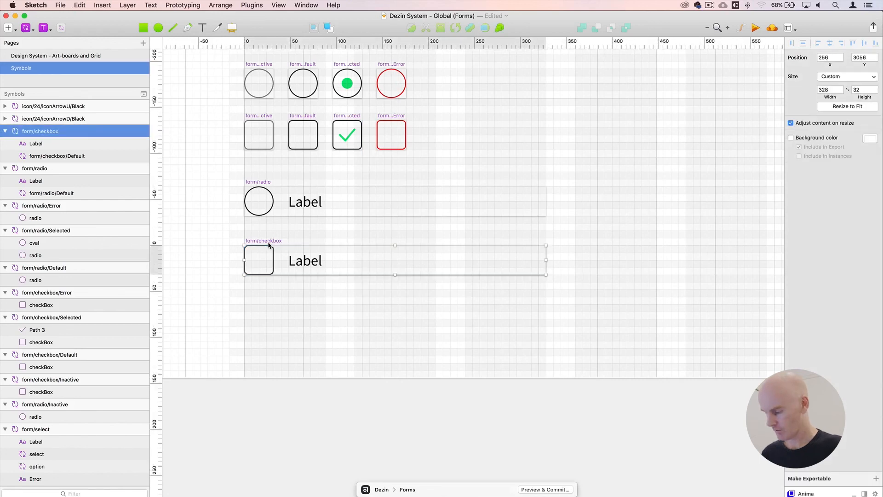
# Hide the layout grid on the Design System - Buttons and Forms artboard
pyautogui.press('super+minus')
pyautogui.hscroll(3, 268, 242)
pyautogui.hscroll(2, 284, 257)
pyautogui.press('super+0')
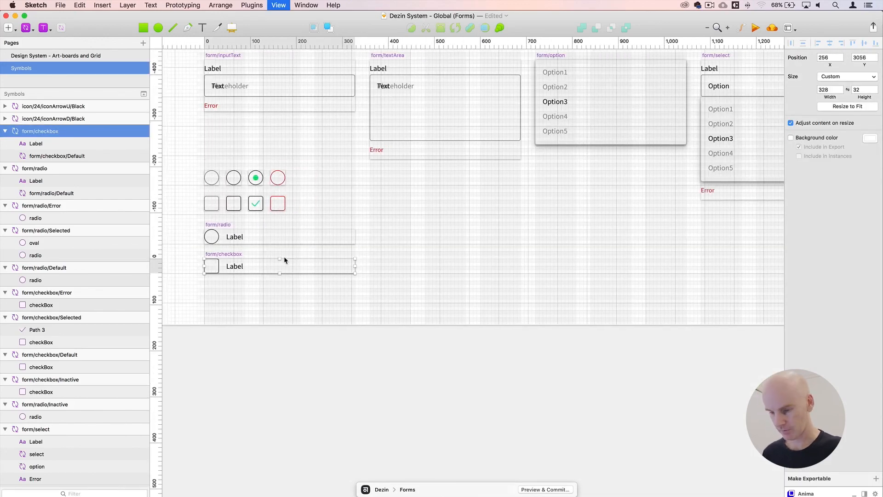
pyautogui.click(502, 258)
pyautogui.scroll(5, 502, 258)
pyautogui.hscroll(-2, 502, 258)
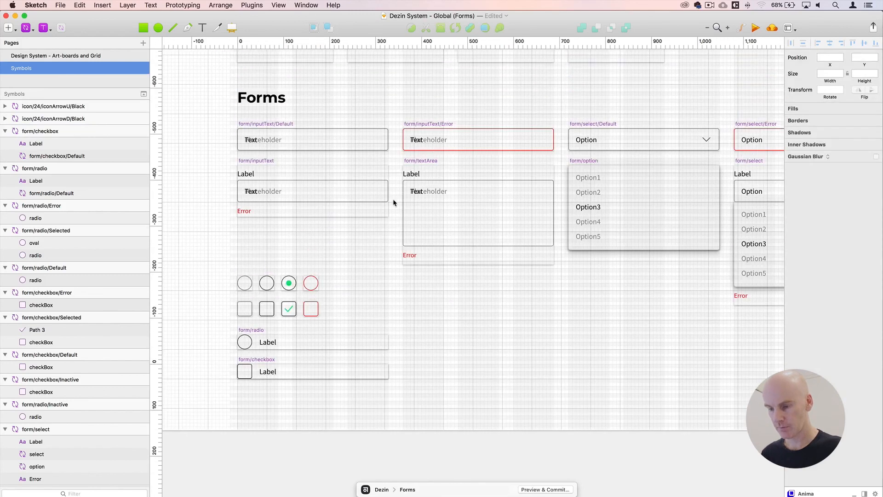
pyautogui.click(286, 102)
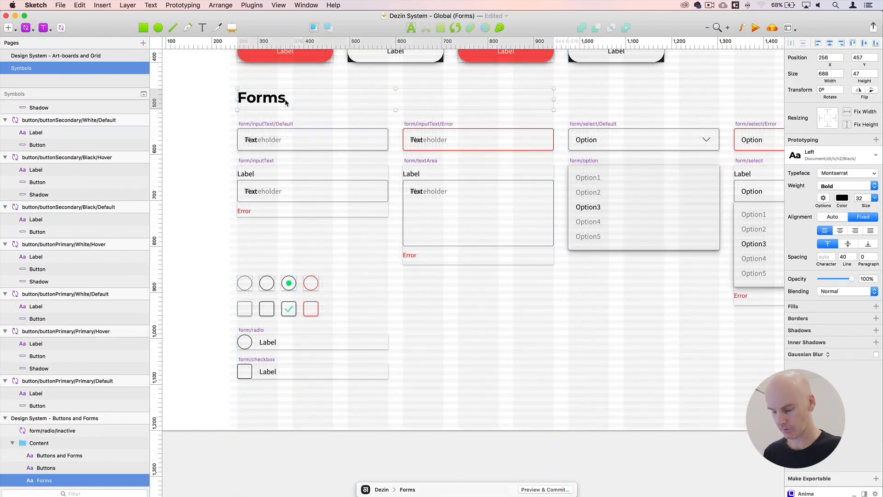
pyautogui.hotkey('ctrl', 'l')
pyautogui.click(501, 290)
pyautogui.moveTo(488, 307); pyautogui.dragTo(457, 230)
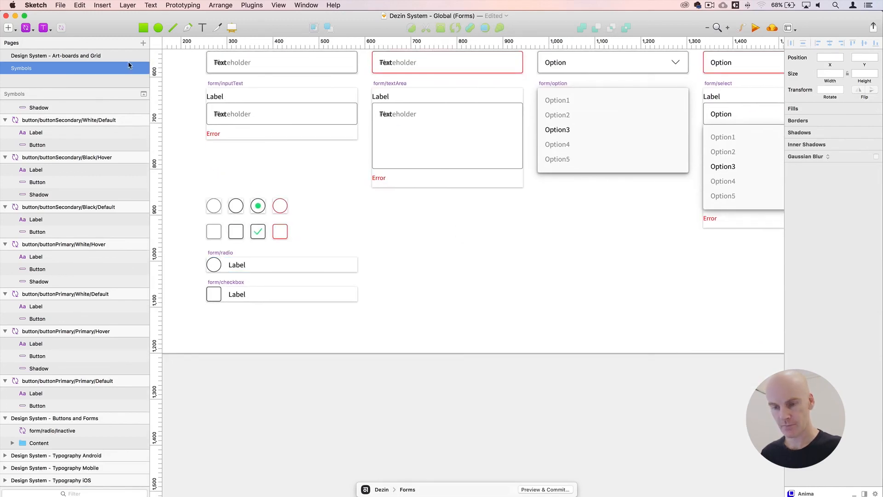
# Insert a form/radio symbol instance in the empty area beside the form/radio symbol, at X 624, Y 991
pyautogui.click(23, 27)
pyautogui.moveTo(60, 42)
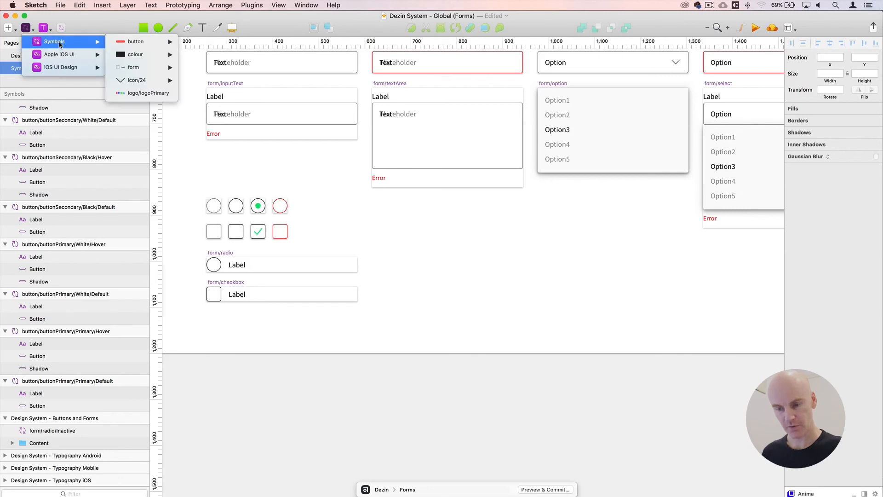
pyautogui.moveTo(134, 67)
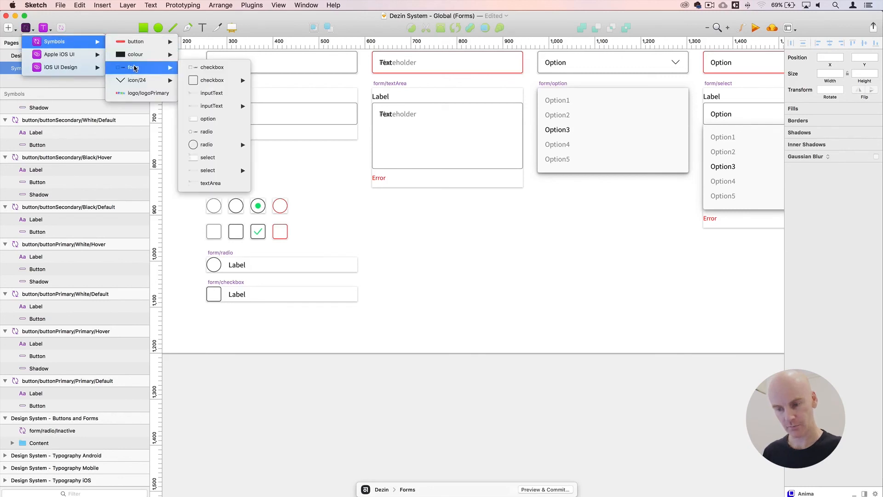
pyautogui.click(219, 137)
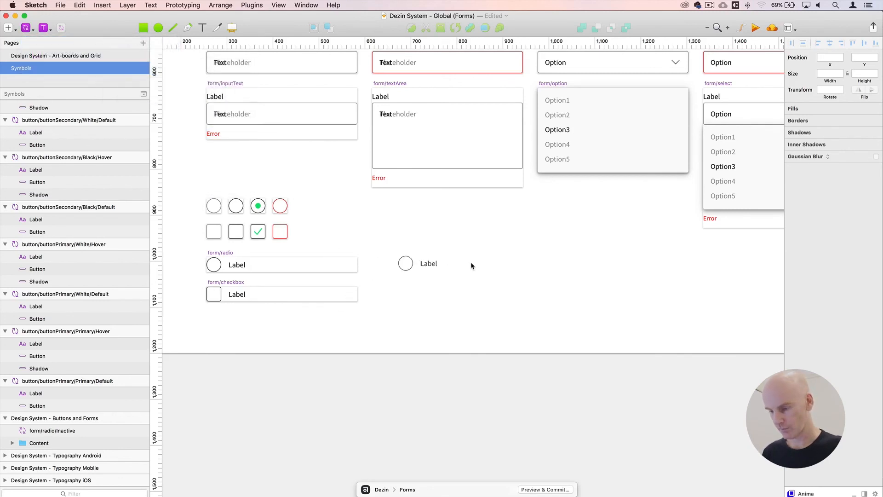
pyautogui.click(466, 261)
pyautogui.press('super+plus')
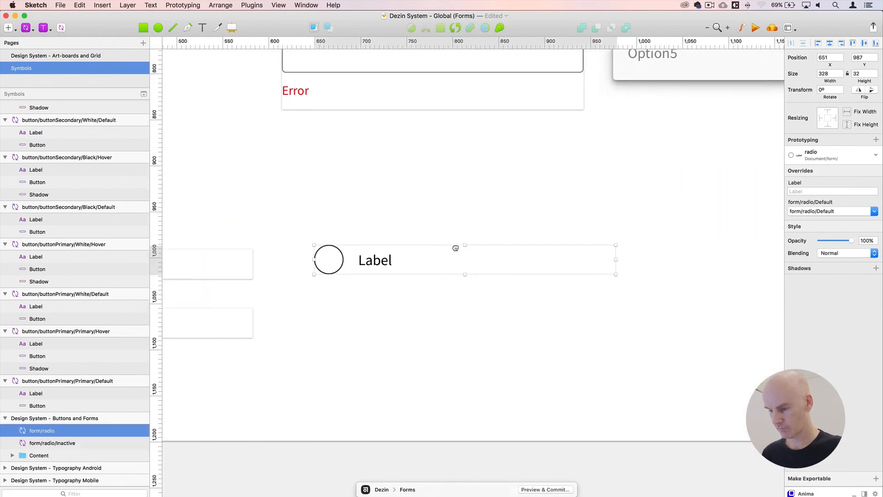
pyautogui.moveTo(373, 257); pyautogui.dragTo(348, 259)
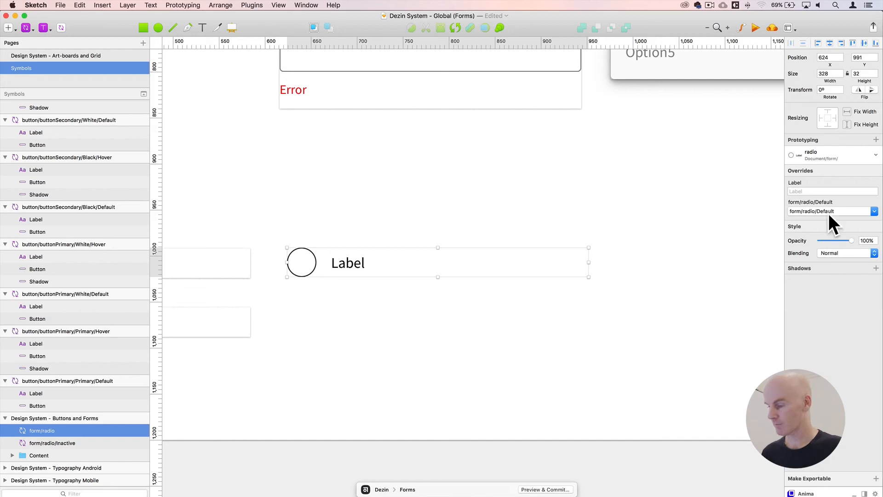
# Rename the nested form/radio/Default layer inside form/radio as radio
pyautogui.hscroll(-5, 264, 265)
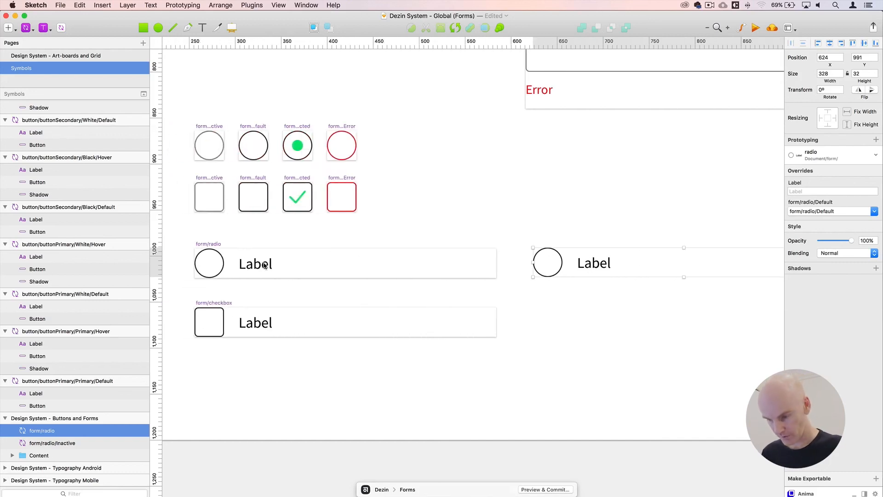
pyautogui.click(215, 263)
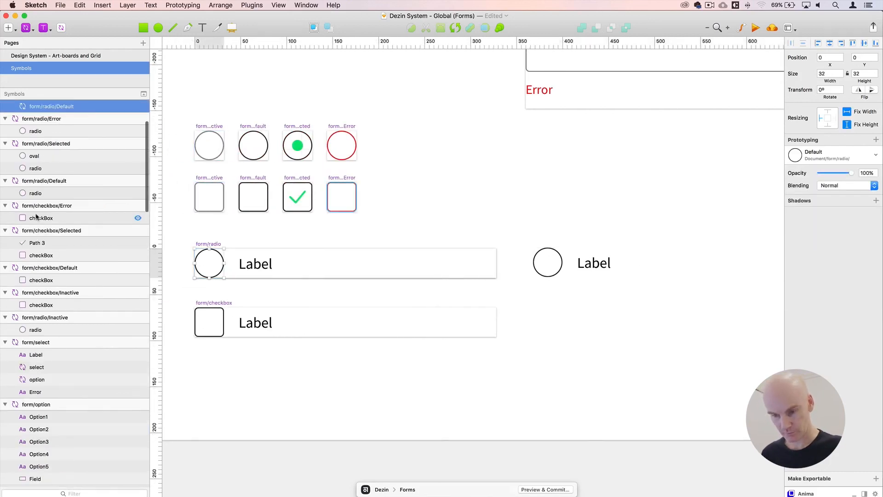
pyautogui.scroll(5, 41, 152)
pyautogui.doubleClick(45, 189)
pyautogui.click(44, 189)
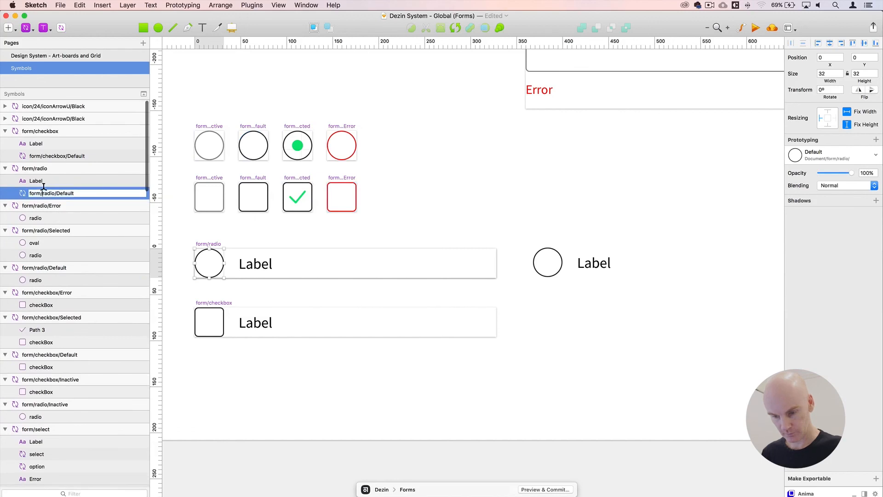
pyautogui.press('BackSpace')
pyautogui.press('BackSpace')
pyautogui.press('BackSpace')
pyautogui.press('BackSpace')
pyautogui.press('BackSpace')
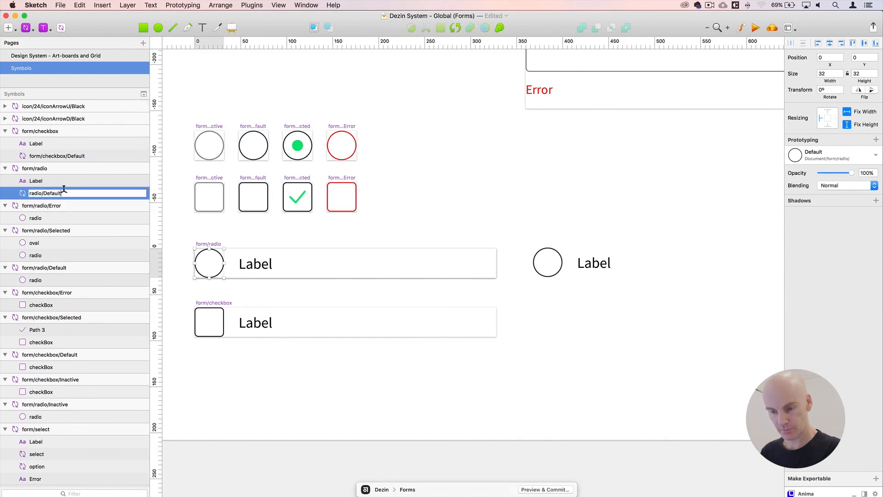
pyautogui.press('Return')
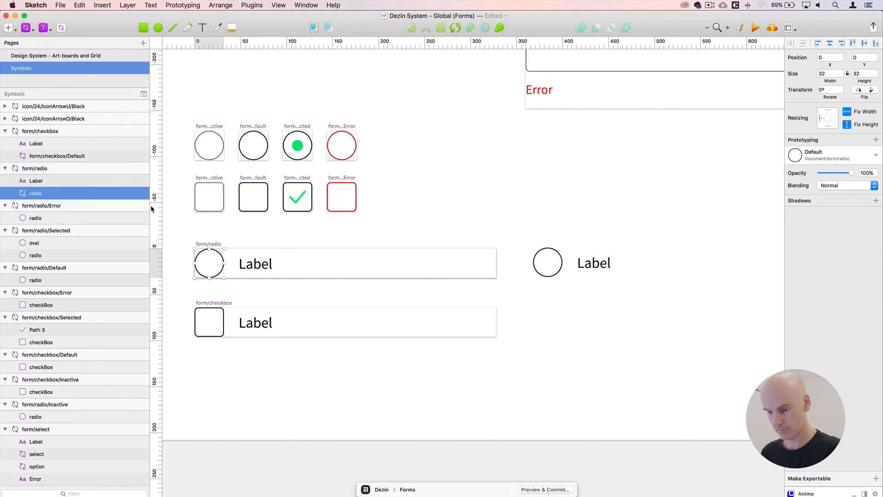
# Rename the nested form/checkbox/Default layer inside form/checkbox as checkbox
pyautogui.click(208, 321)
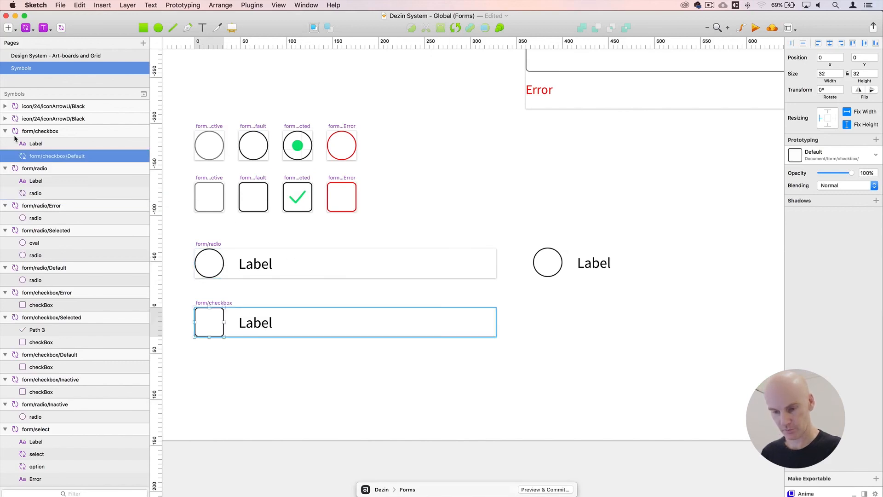
pyautogui.doubleClick(52, 157)
pyautogui.moveTo(43, 152); pyautogui.dragTo(13, 151)
pyautogui.press('BackSpace')
pyautogui.moveTo(75, 152); pyautogui.dragTo(51, 151)
pyautogui.press('BackSpace')
pyautogui.click(454, 239)
pyautogui.hscroll(6, 512, 211)
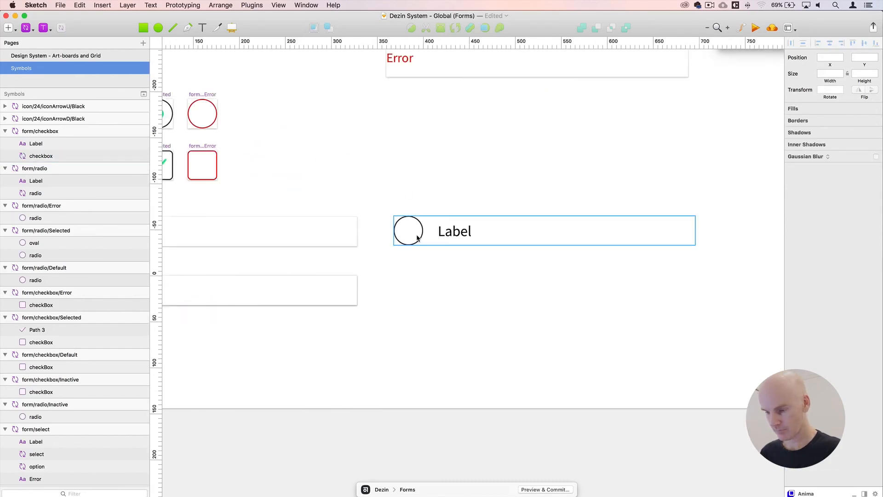
# Insert a form/checkbox symbol instance below the form/radio instance, at X 618, Y 1056
pyautogui.click(418, 238)
pyautogui.click(27, 28)
pyautogui.moveTo(69, 41)
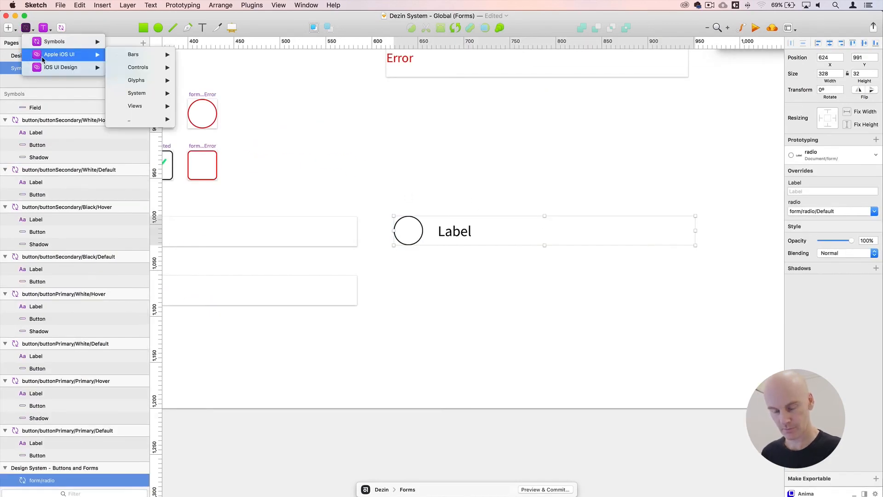
pyautogui.moveTo(158, 68)
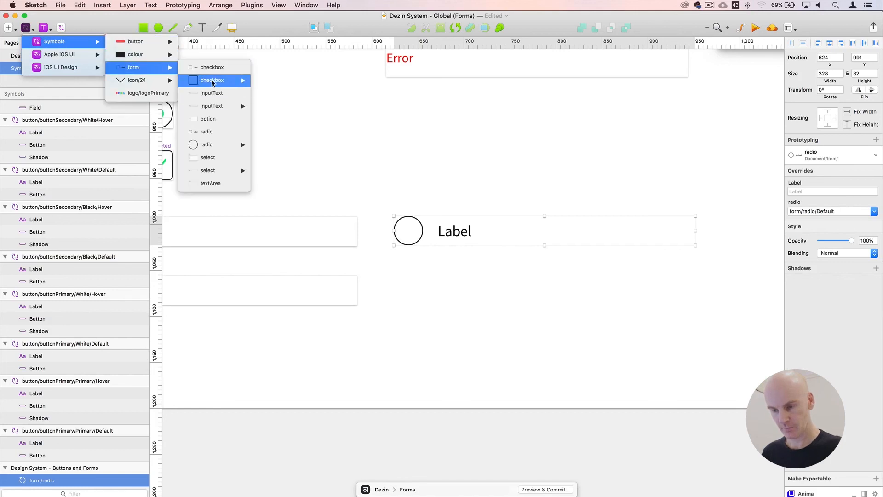
pyautogui.click(543, 290)
# Move the form/radio instance to X 618 and set its radio override to form/radio/Error
pyautogui.click(460, 231)
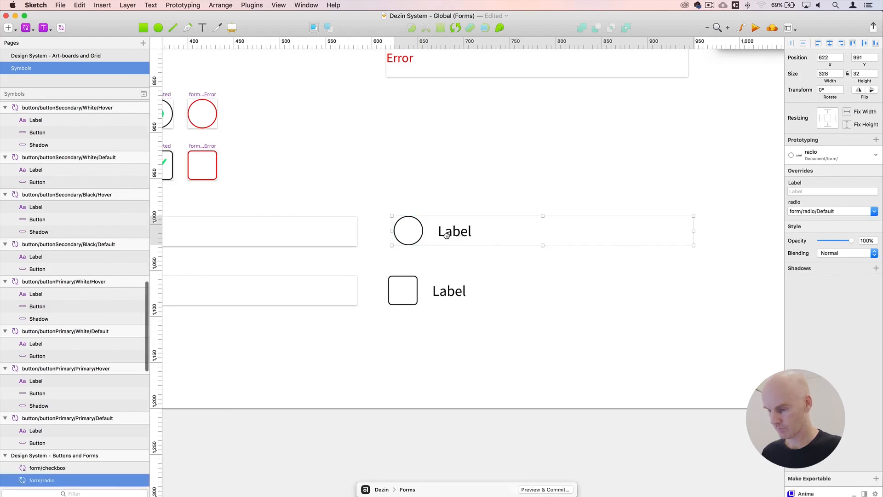
pyautogui.moveTo(460, 231); pyautogui.dragTo(454, 231)
pyautogui.click(810, 210)
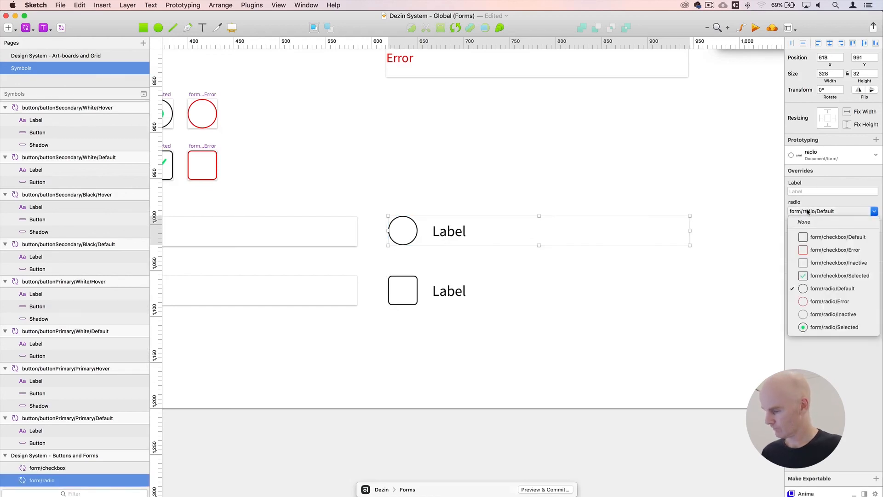
pyautogui.click(816, 302)
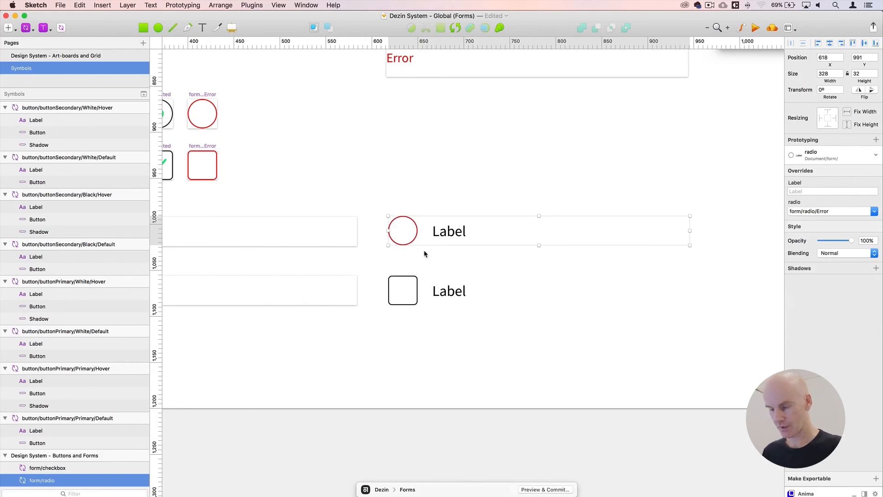
# Set the checkbox override of the form/checkbox instance to form/checkbox/Selected
pyautogui.click(442, 295)
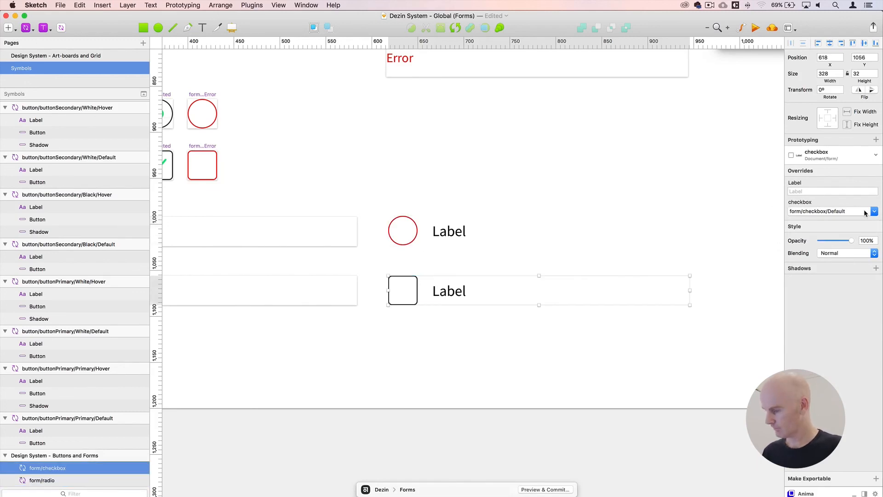
pyautogui.click(829, 212)
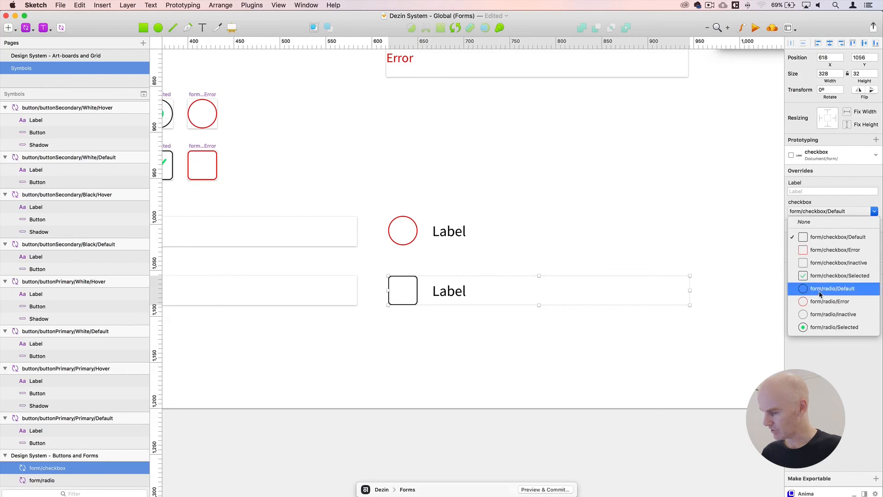
pyautogui.click(840, 276)
pyautogui.click(443, 252)
pyautogui.click(418, 290)
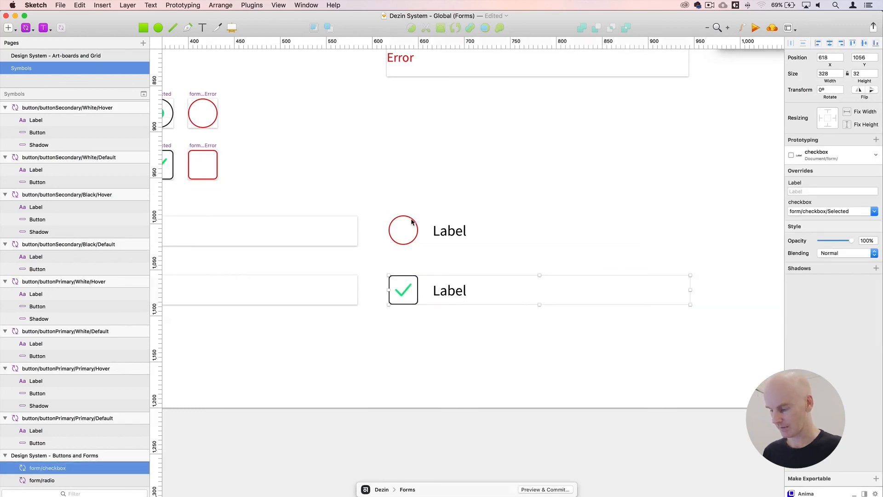
# Delete the test form/radio and form/checkbox instances beside their symbols
pyautogui.press('super+minus')
pyautogui.click(487, 226)
pyautogui.click(486, 251)
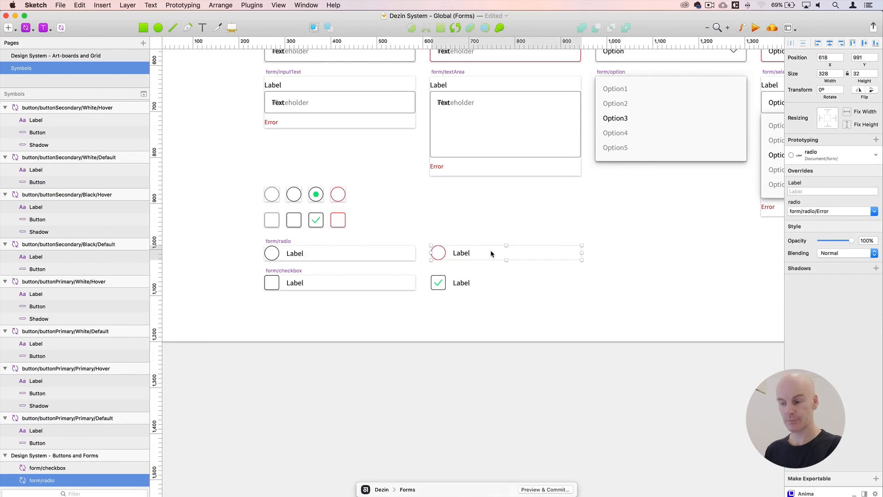
pyautogui.keyDown('shift'); pyautogui.click(466, 282); pyautogui.keyUp('shift')
pyautogui.press('BackSpace')
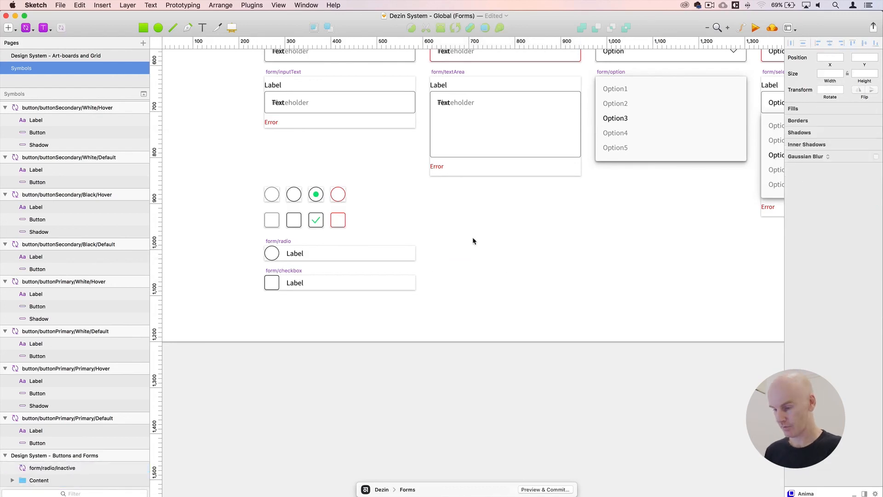
# Insert a form/inputText symbol instance on the Desktop 1920px artboard of the Art-boards and Grid page, at X 256, Y 64
pyautogui.press('super+minus')
pyautogui.hscroll(5, 442, 267)
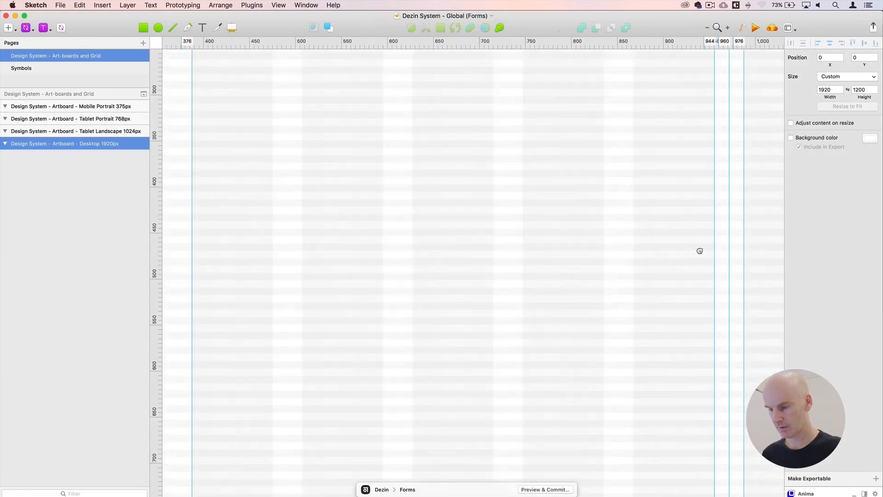
pyautogui.moveTo(700, 251); pyautogui.dragTo(433, 133)
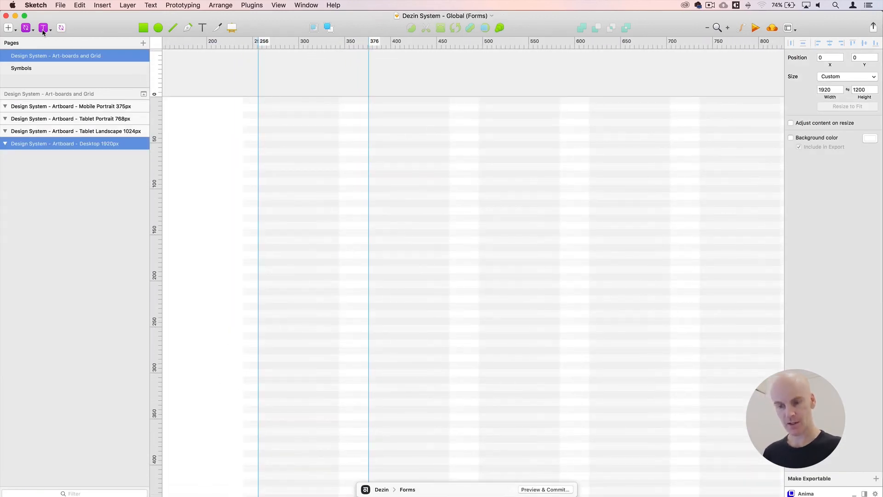
pyautogui.click(23, 28)
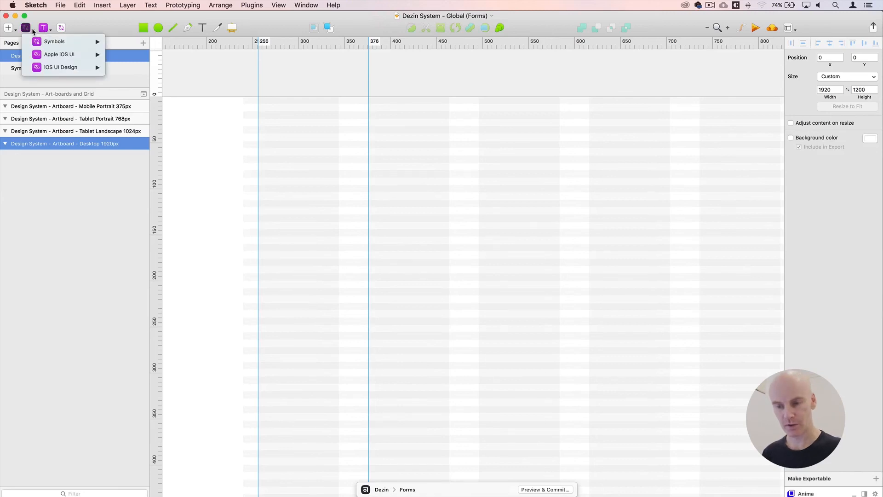
pyautogui.moveTo(83, 41)
pyautogui.moveTo(136, 66)
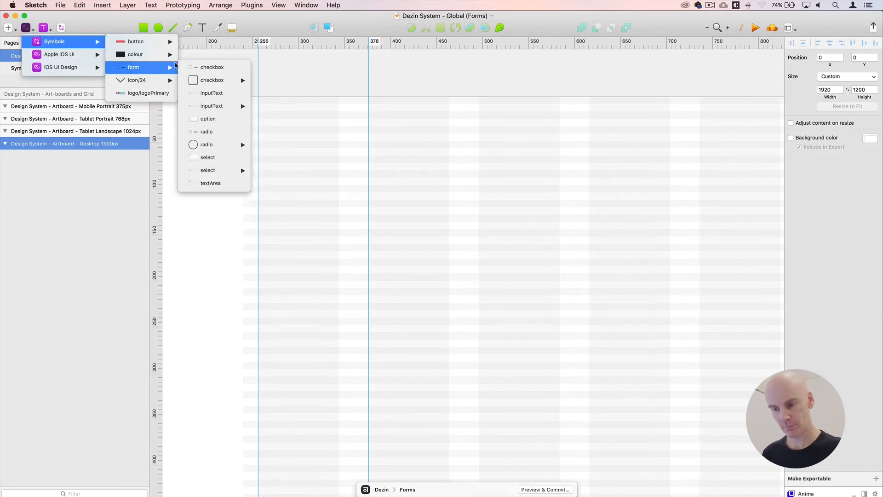
pyautogui.click(209, 93)
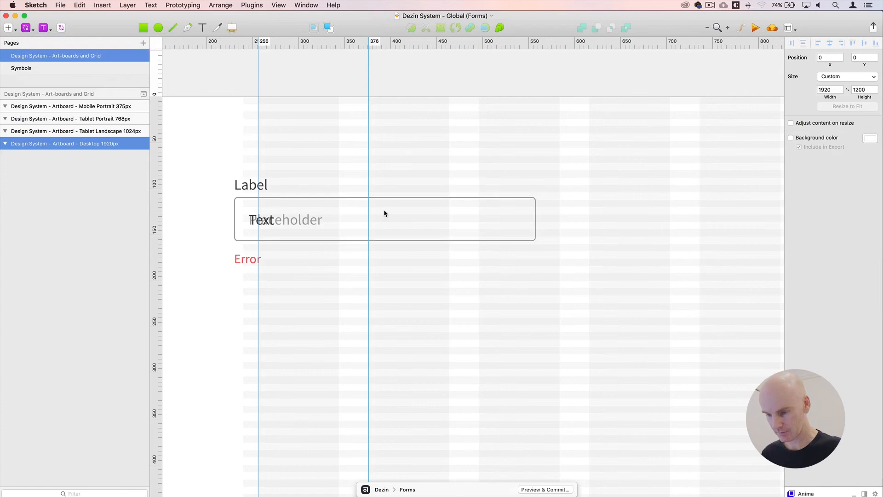
pyautogui.click(412, 209)
pyautogui.press('Left')
pyautogui.press('Up')
pyautogui.press('Up')
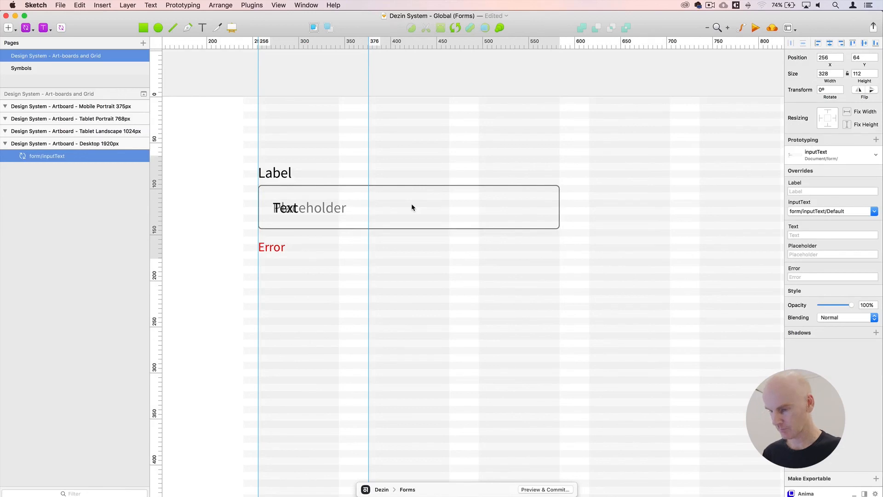
# Set the Label override of the form/inputText instance to "First name"
pyautogui.click(806, 189)
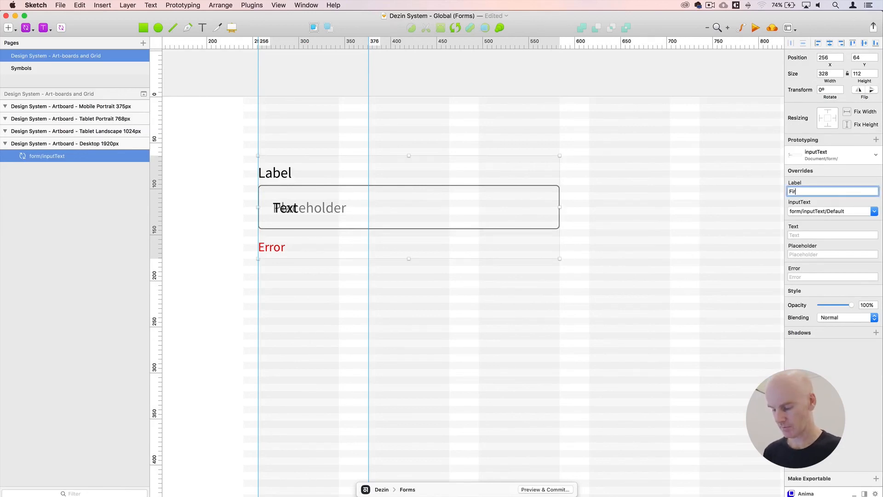
pyautogui.write('First name')
pyautogui.press('Return')
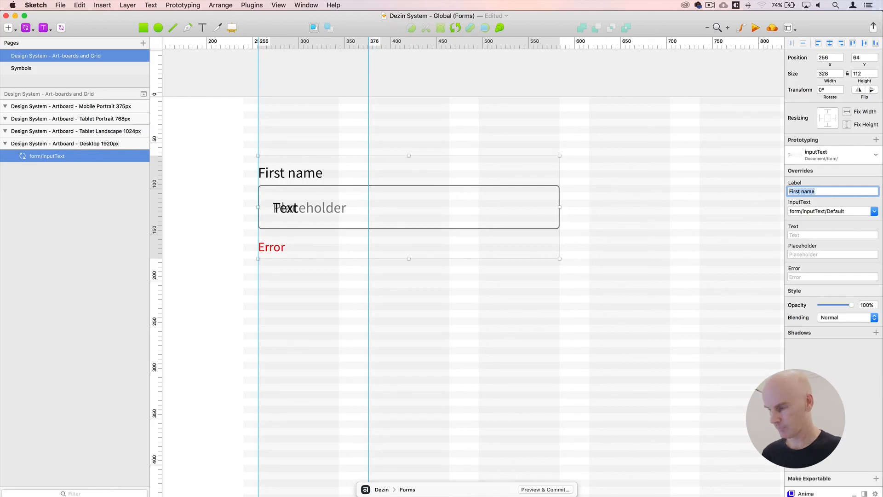
pyautogui.click(817, 212)
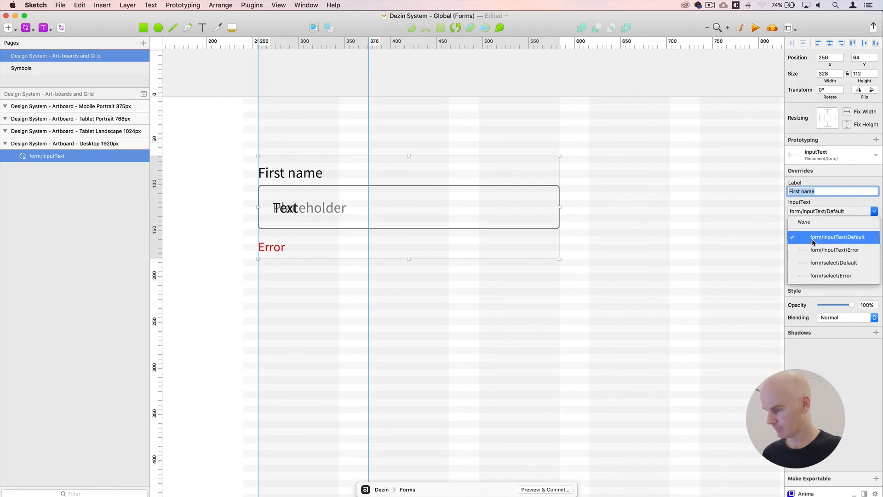
pyautogui.click(841, 176)
# Blank out the Text override of the First name field and set its Placeholder to "Enter your first name"
pyautogui.click(802, 232)
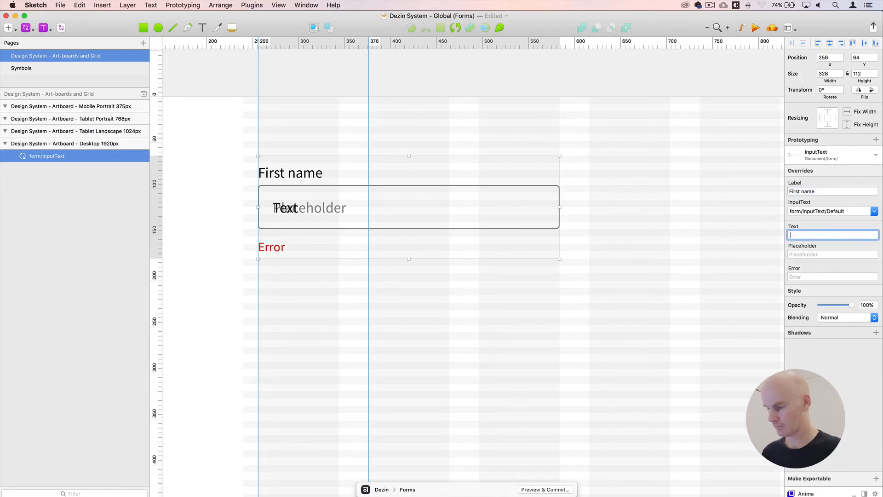
pyautogui.click(503, 277)
pyautogui.click(347, 208)
pyautogui.click(804, 254)
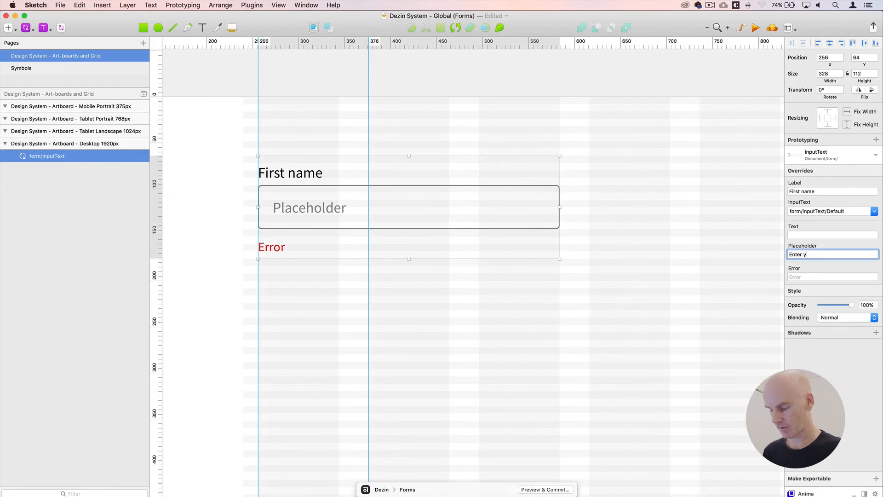
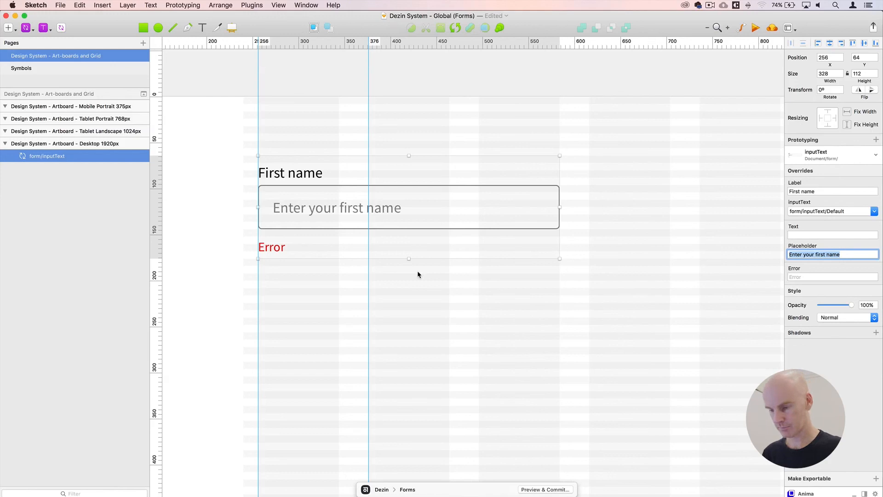
pyautogui.click(417, 275)
# Blank out the Error override of the First name field
pyautogui.click(269, 253)
pyautogui.click(795, 276)
pyautogui.click(493, 290)
pyautogui.click(322, 221)
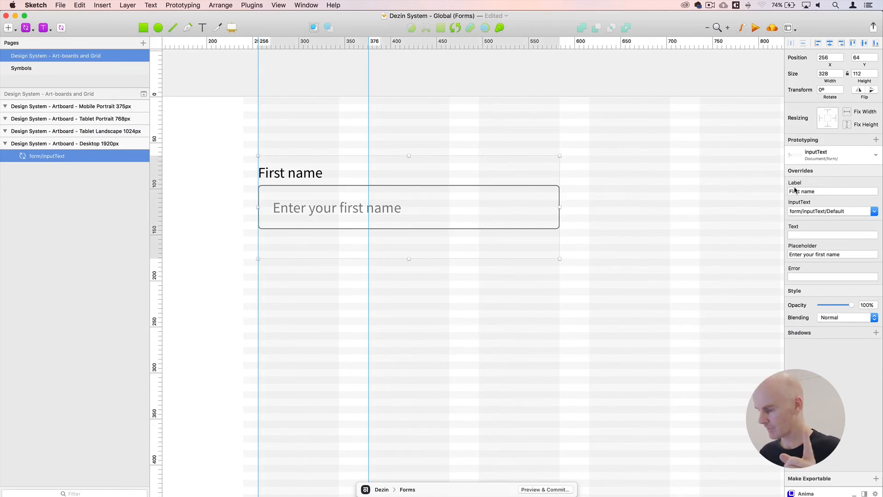
# Try the form/inputText/Error override on the First name field, and return it to form/inputText/Default
pyautogui.click(808, 213)
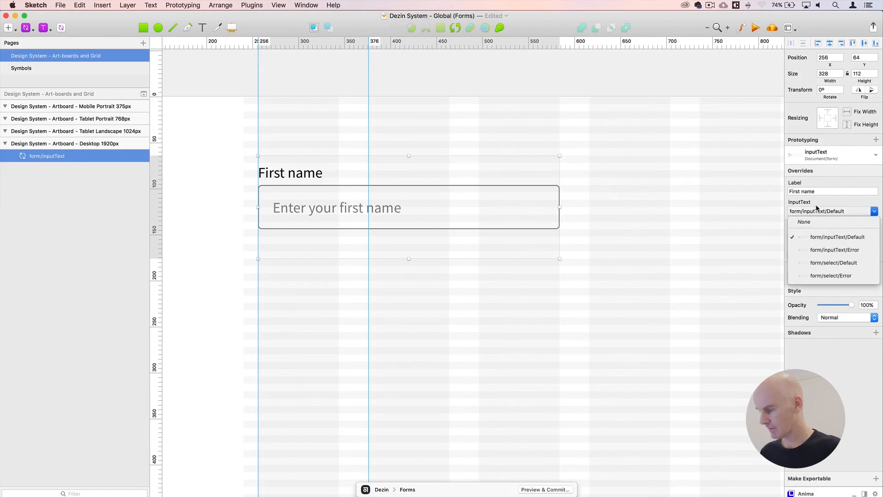
pyautogui.click(817, 207)
pyautogui.click(804, 215)
pyautogui.click(818, 250)
pyautogui.click(810, 212)
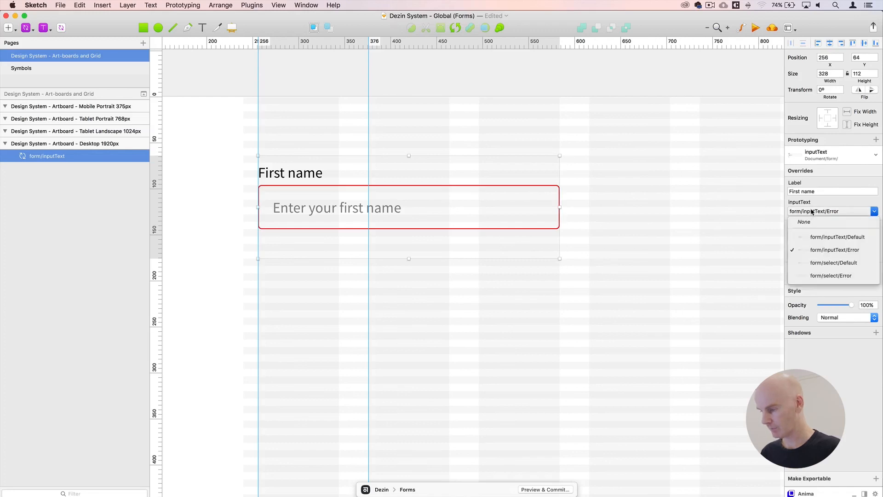
pyautogui.click(818, 236)
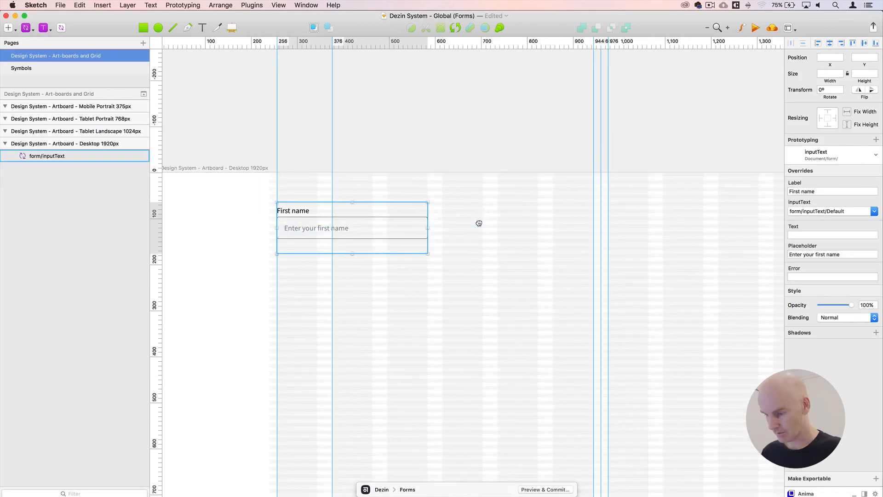
# Duplicate the First name field into the adjacent grid columns at X 616, Y 64
pyautogui.moveTo(479, 222); pyautogui.dragTo(475, 225)
pyautogui.press('super+plus')
pyautogui.moveTo(499, 177); pyautogui.dragTo(570, 146)
pyautogui.click(386, 130)
pyautogui.click(433, 221)
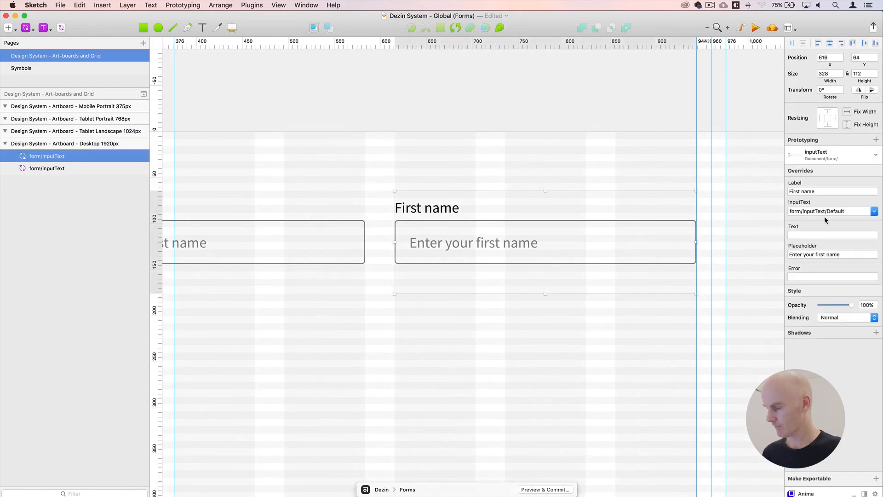
# Set the Label override of the duplicated field to "Last name"
pyautogui.doubleClick(795, 191)
pyautogui.write('Last')
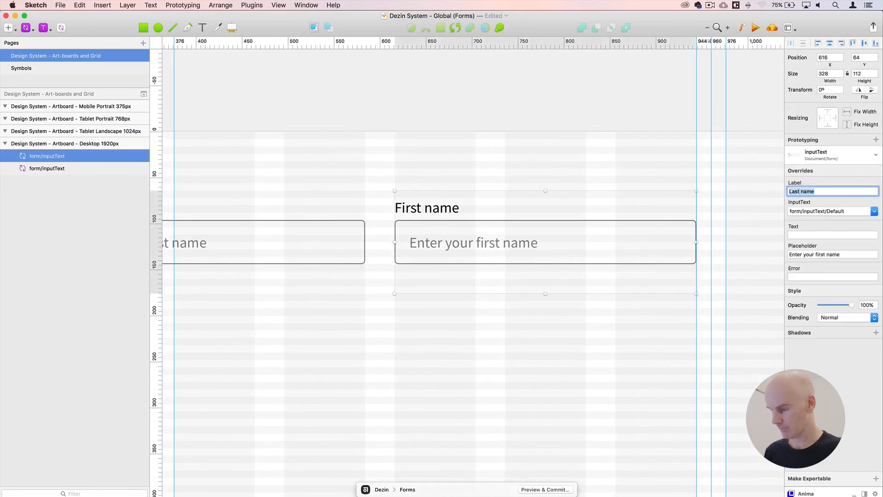
pyautogui.press('Return')
# Change the Placeholder override of the Last name field to "Enter your last name"
pyautogui.click(824, 254)
pyautogui.click(824, 254)
pyautogui.press('BackSpace')
pyautogui.press('BackSpace')
pyautogui.press('BackSpace')
pyautogui.press('BackSpace')
pyautogui.press('BackSpace')
pyautogui.press('BackSpace')
pyautogui.write('last')
pyautogui.press('Return')
pyautogui.click(438, 395)
# Duplicate the Last name field below the First name field, at X 256, Y 176
pyautogui.press('super+0')
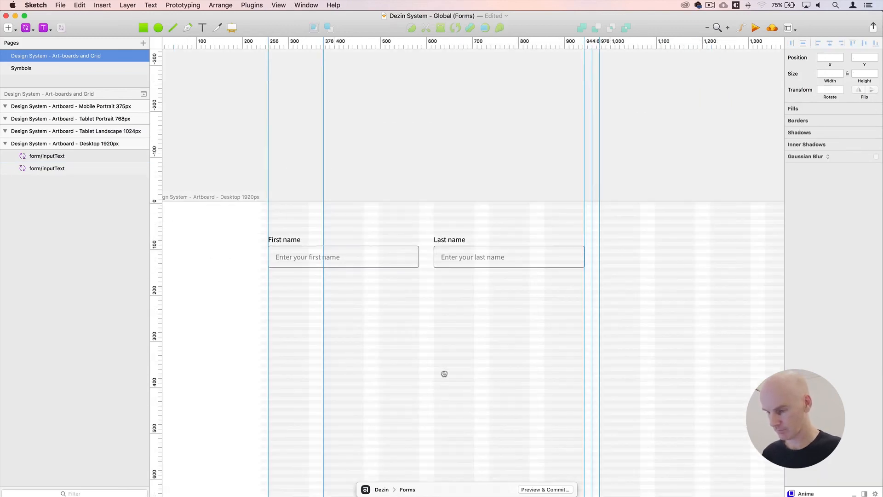
pyautogui.scroll(-2, 443, 373)
pyautogui.click(471, 220)
pyautogui.moveTo(477, 222); pyautogui.dragTo(315, 270)
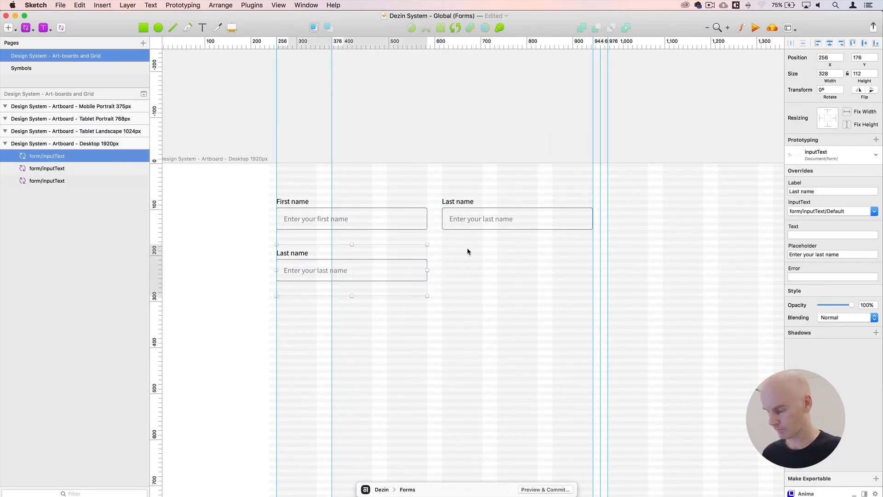
# Set the Label override of the new field below First name to "Email"
pyautogui.scroll(5, 467, 250)
pyautogui.moveTo(412, 257); pyautogui.dragTo(405, 257)
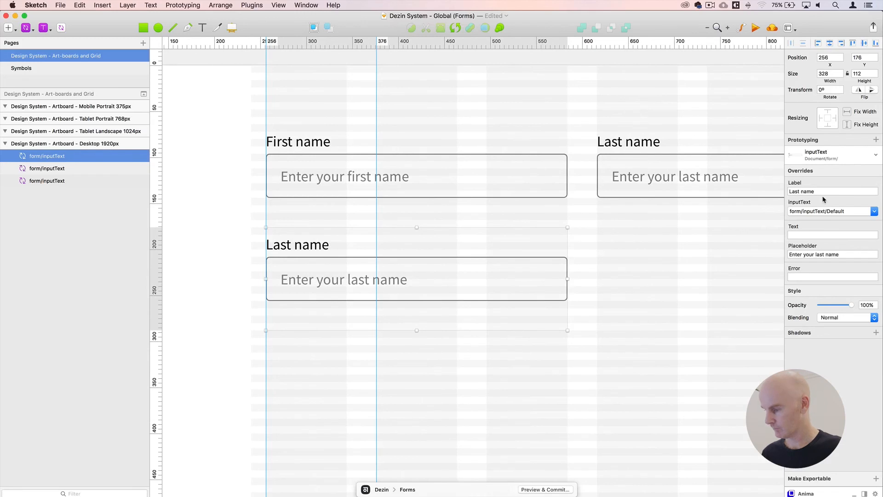
pyautogui.click(808, 191)
pyautogui.write('Email')
pyautogui.press('Return')
# Change the Placeholder override of the Email field to "Enter your email address"
pyautogui.moveTo(843, 254); pyautogui.dragTo(817, 252)
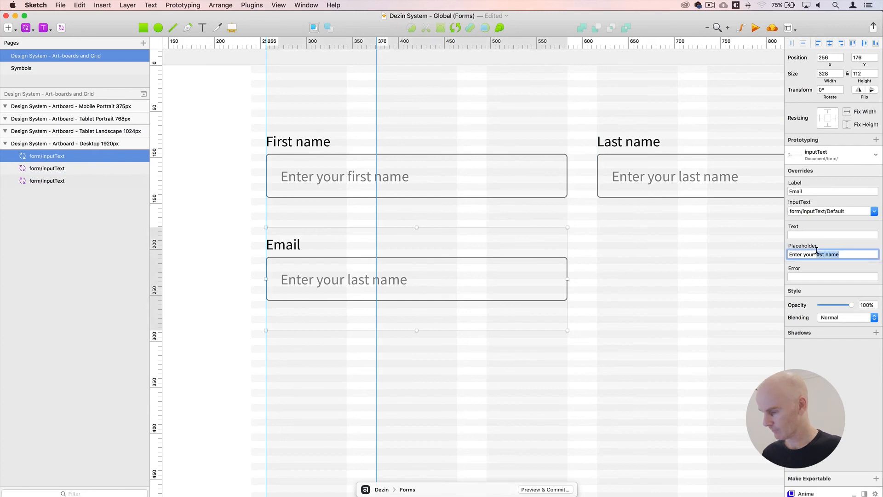
pyautogui.press('BackSpace')
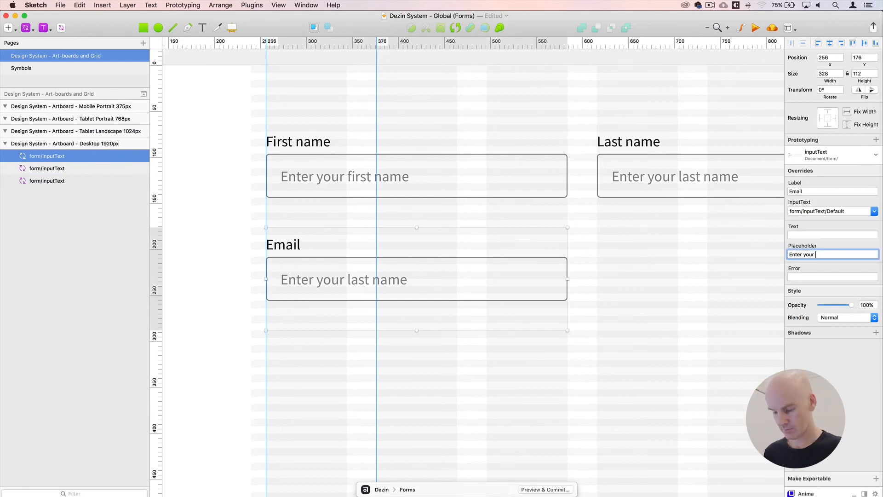
pyautogui.write('email addres')
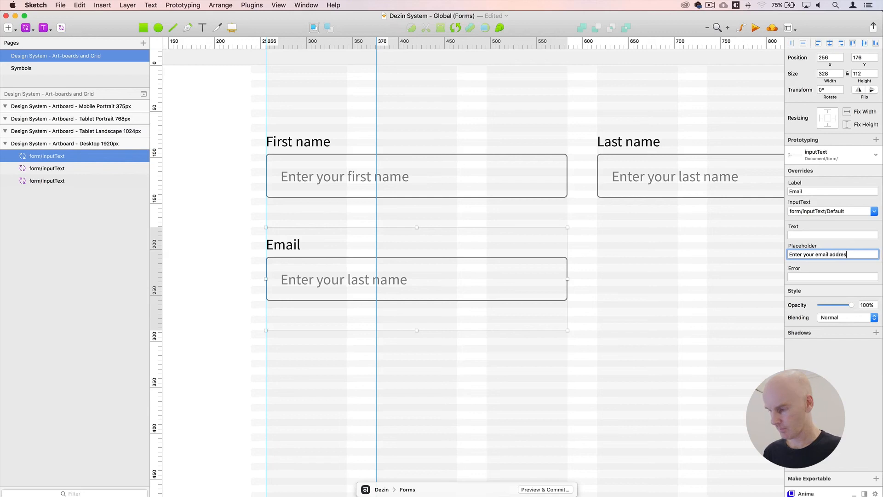
pyautogui.write('s')
pyautogui.press('Return')
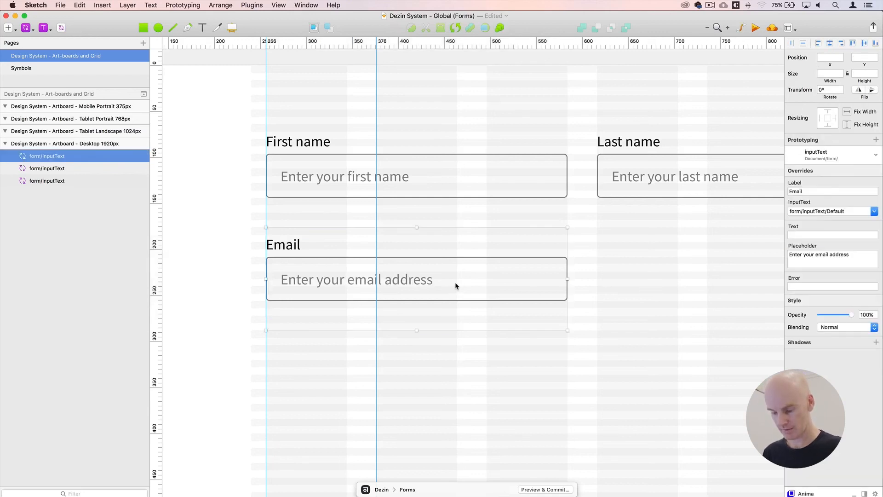
# Duplicate the Email field to its right, below the Last name field, at X 616, Y 176
pyautogui.moveTo(424, 280); pyautogui.dragTo(755, 279)
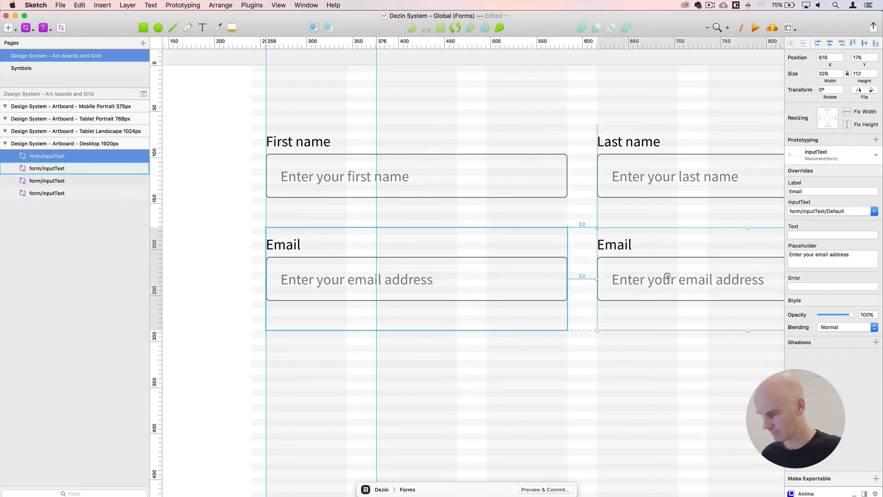
pyautogui.hscroll(3, 419, 281)
pyautogui.hscroll(5, 418, 280)
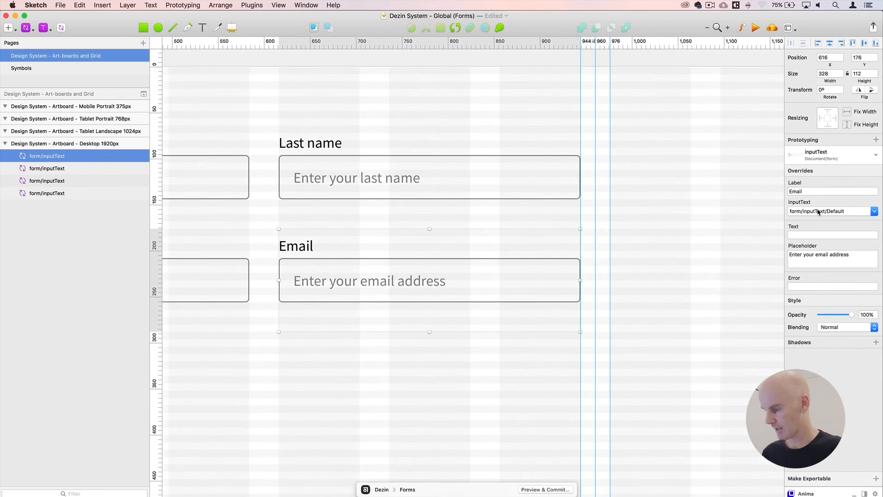
# Set the duplicated field's Label override to "Password" and its Placeholder override to "Create a password"
pyautogui.click(802, 192)
pyautogui.write('Password')
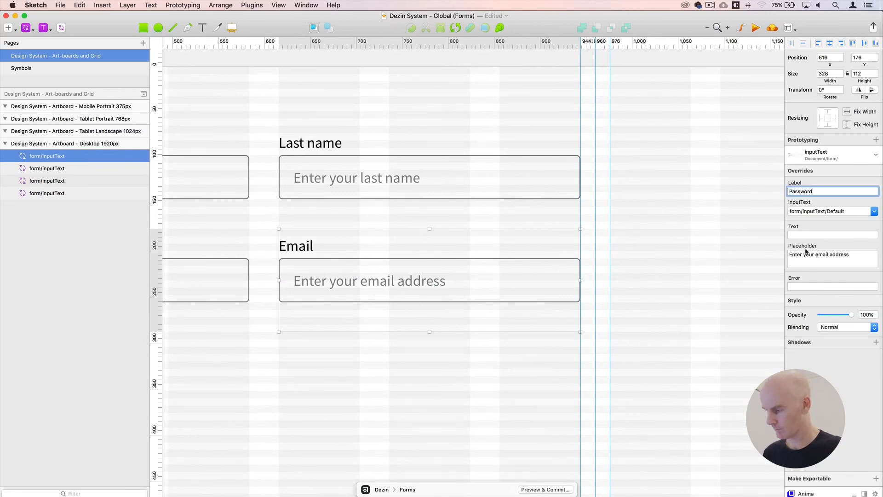
pyautogui.press('Return')
pyautogui.moveTo(856, 255); pyautogui.dragTo(777, 253)
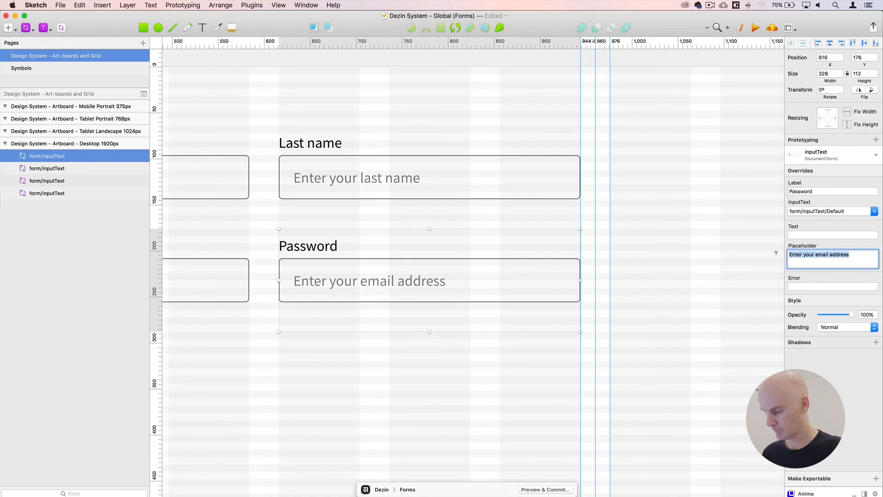
pyautogui.write('Create a password')
pyautogui.press('Return')
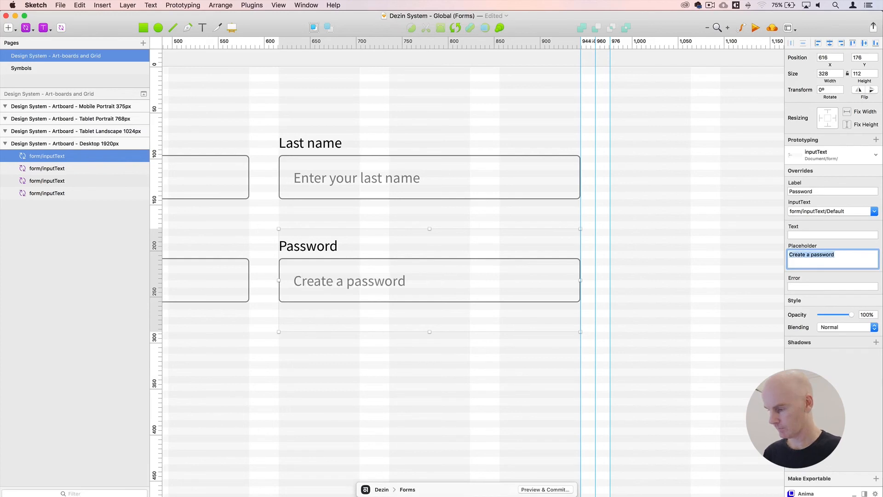
pyautogui.click(544, 313)
# Insert the button/buttonPrimary/Primary/Default symbol below the Password field, aligned with the field's right edge at X 736, Y 311
pyautogui.press('super+minus')
pyautogui.scroll(-3, 587, 278)
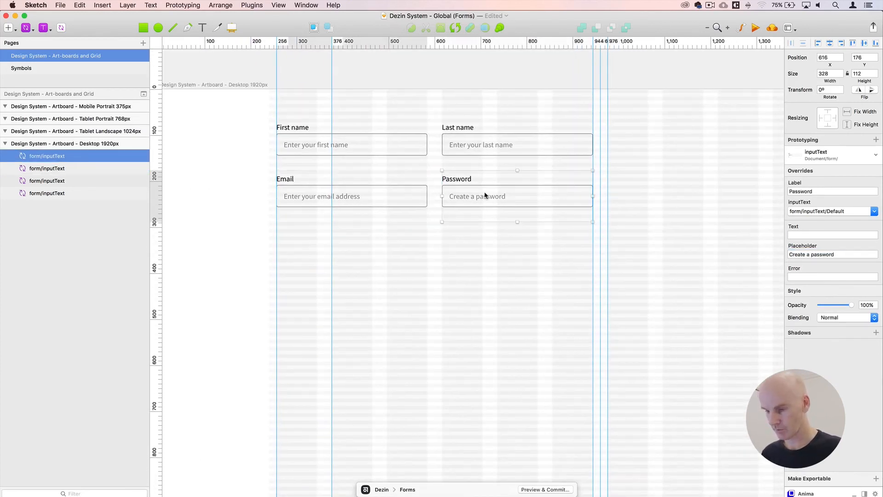
pyautogui.click(24, 27)
pyautogui.moveTo(69, 42)
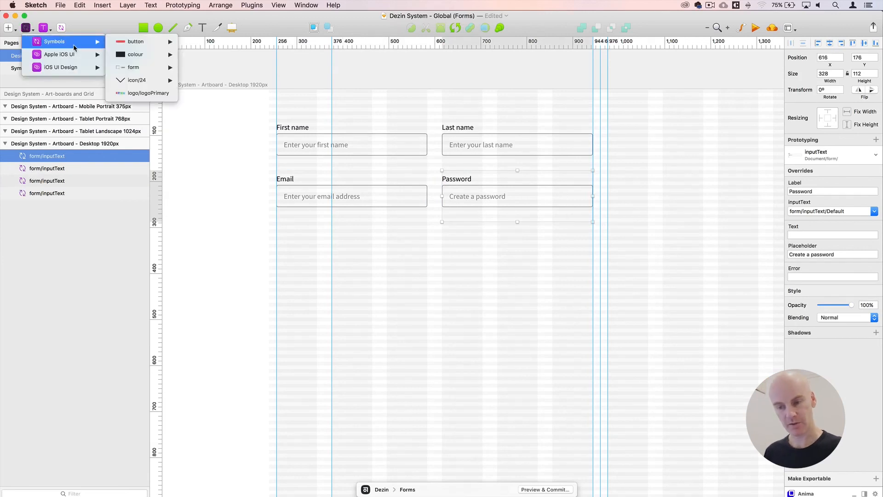
pyautogui.moveTo(138, 42)
pyautogui.moveTo(212, 48)
pyautogui.moveTo(299, 45)
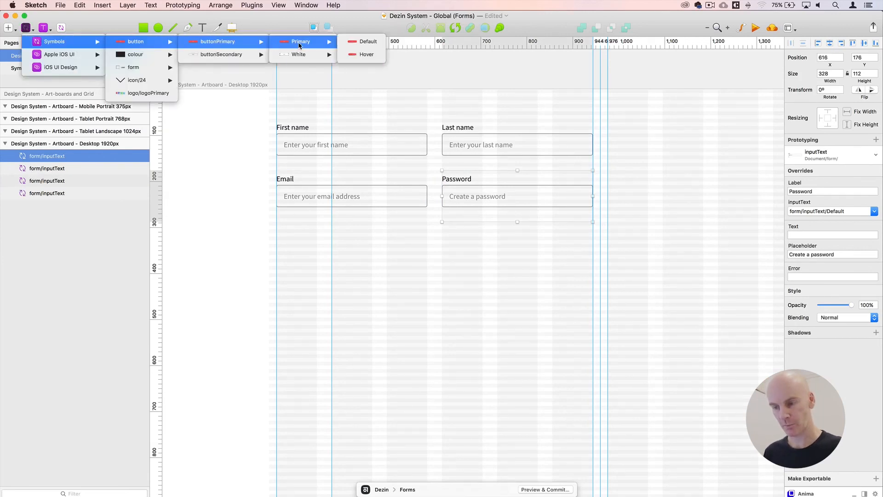
pyautogui.click(368, 45)
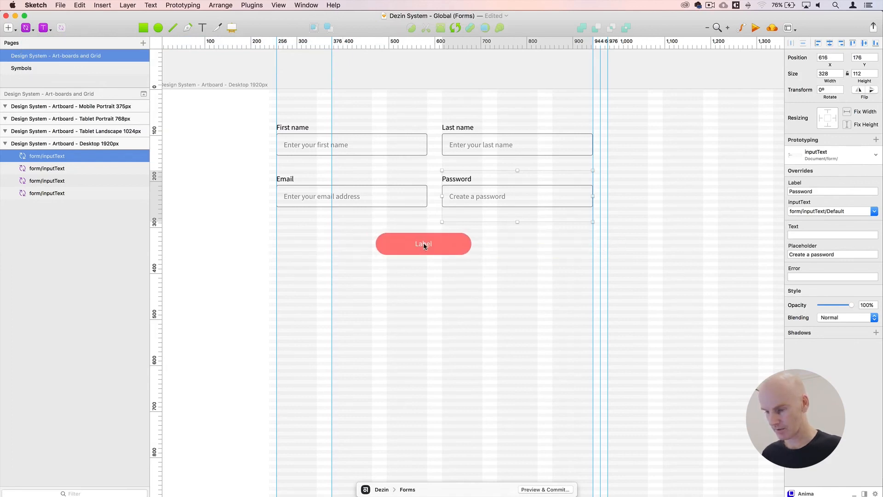
pyautogui.click(545, 246)
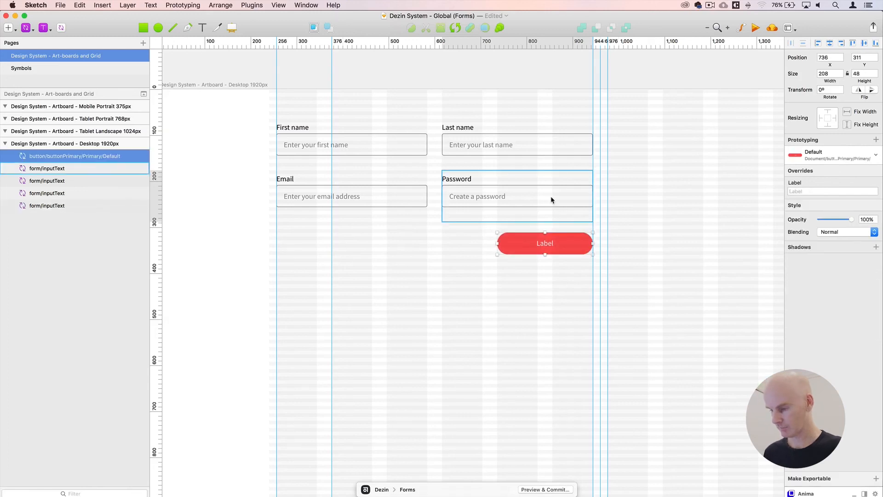
# Nudge the red button up to Y 304 so it sits on the grid
pyautogui.press('super+plus')
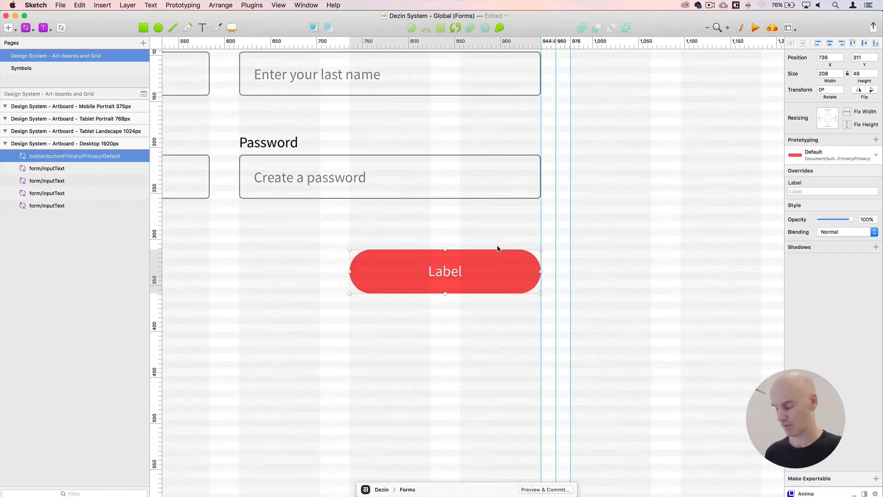
pyautogui.press('super+plus')
pyautogui.press('Up')
pyautogui.press('Up')
pyautogui.press('Up')
pyautogui.press('Up')
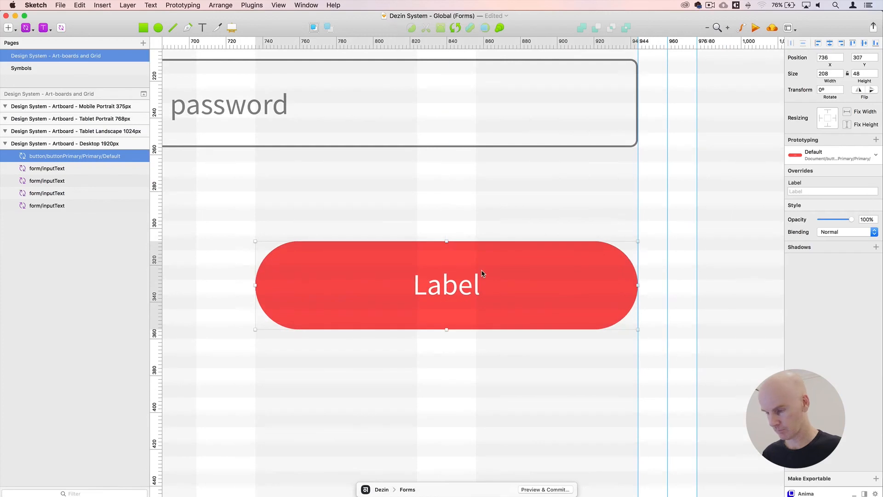
pyautogui.press('Up')
pyautogui.press('Up')
pyautogui.press('Up')
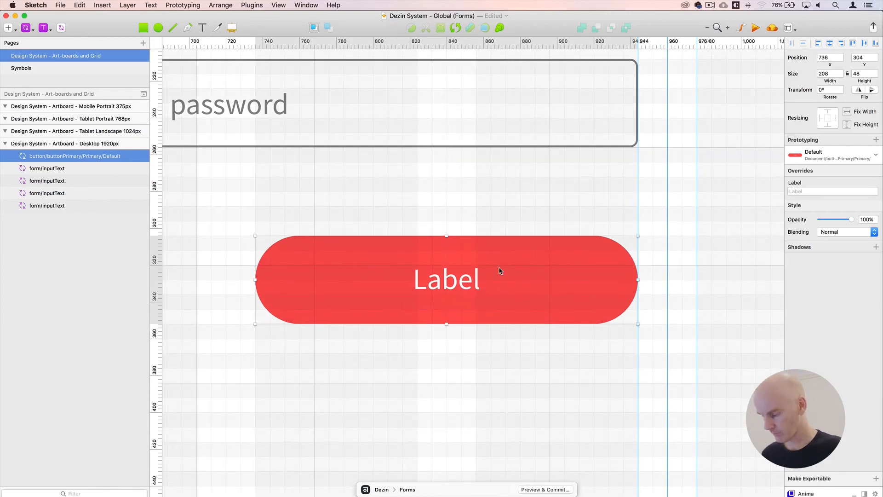
# Insert the form/radio symbol below the Email field and align it at X 256, Y 312
pyautogui.press('super+0')
pyautogui.click(32, 31)
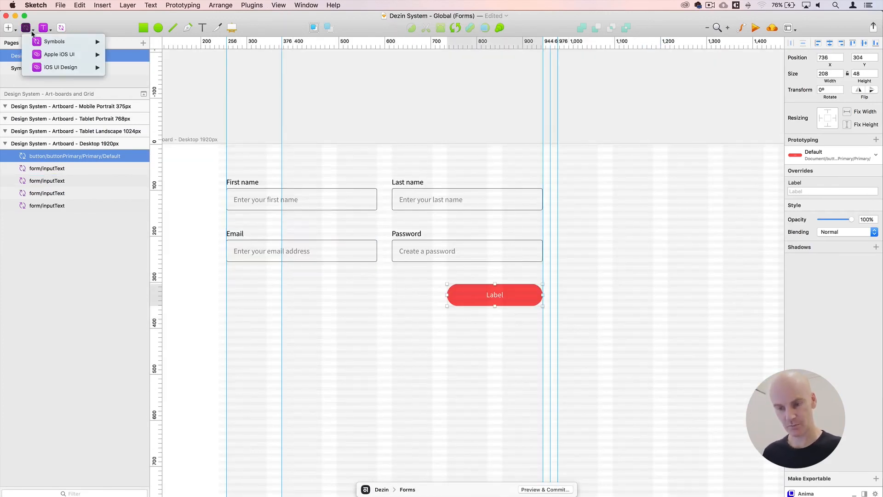
pyautogui.moveTo(52, 44)
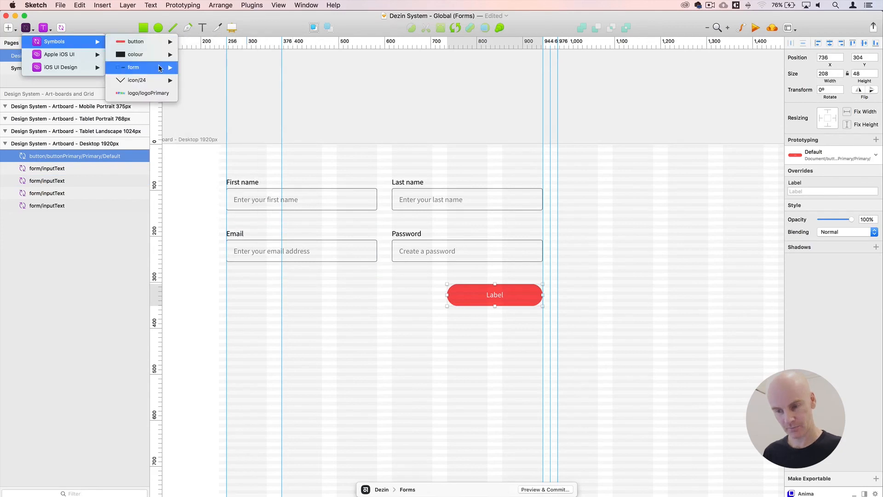
pyautogui.moveTo(160, 68)
pyautogui.click(207, 132)
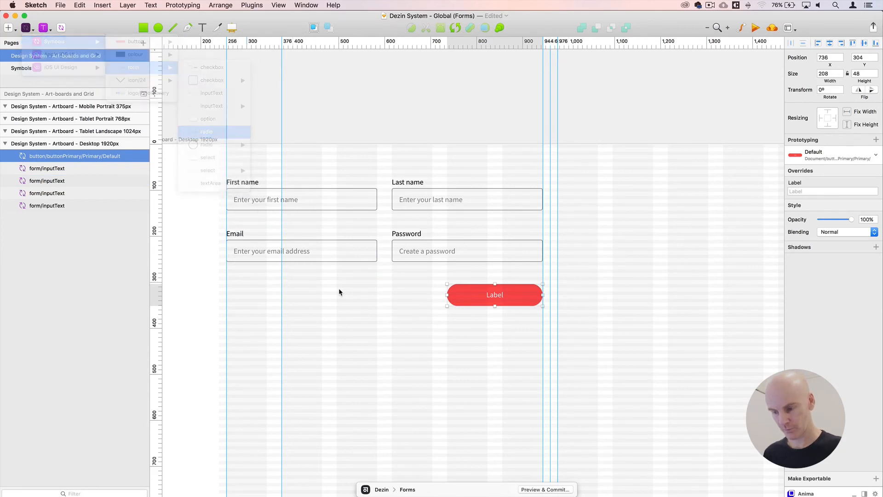
pyautogui.click(302, 295)
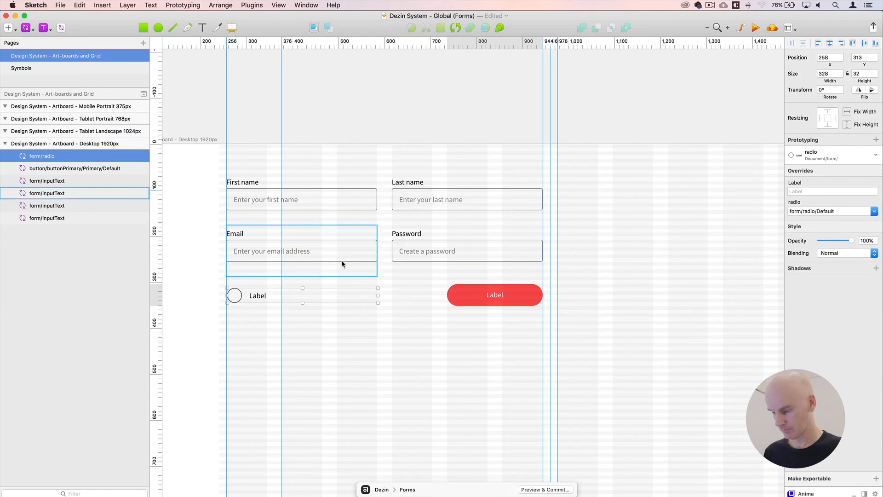
pyautogui.scroll(5, 278, 275)
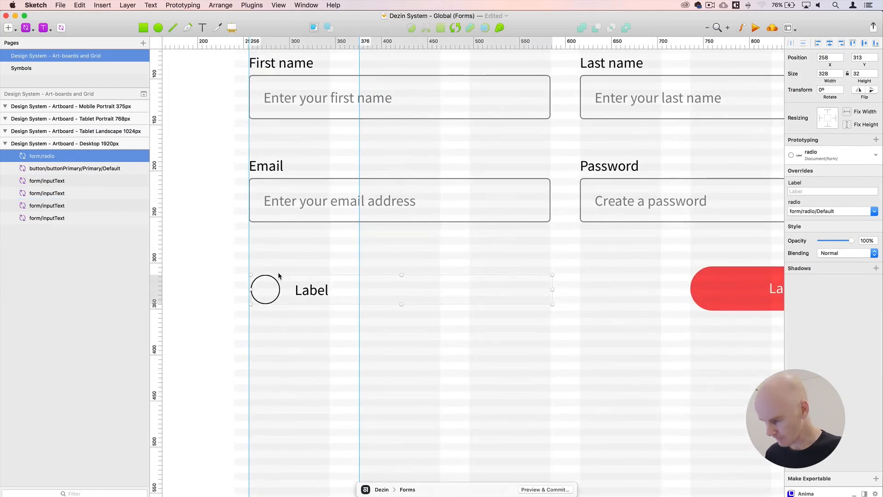
pyautogui.moveTo(279, 275); pyautogui.dragTo(279, 275)
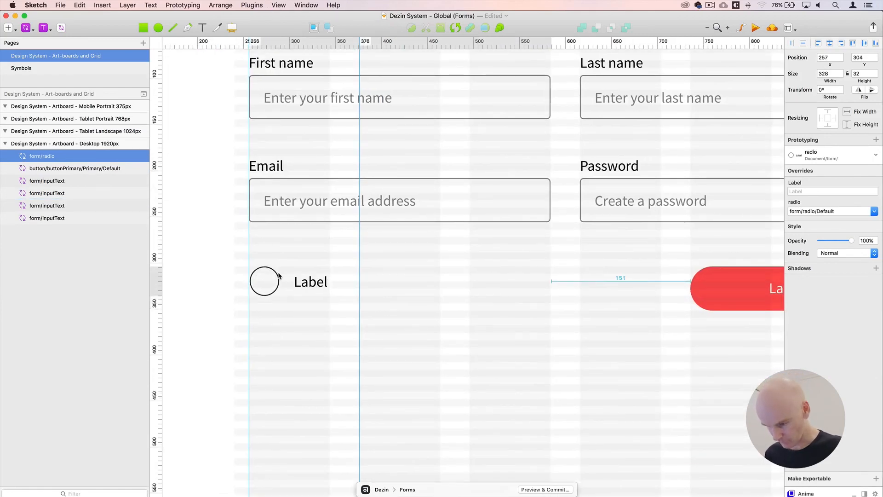
# Set the radio symbol's Label override to "I agree to the T's and C's"
pyautogui.click(830, 190)
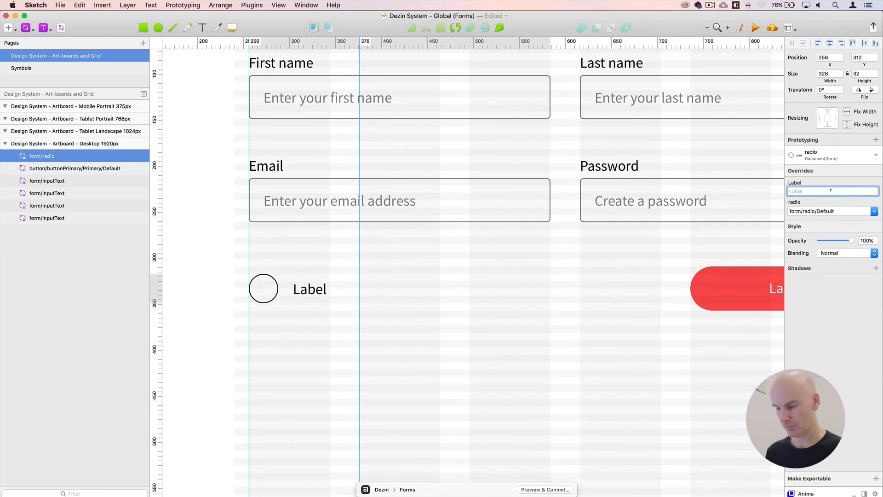
pyautogui.write("I agrre to the T's and C's")
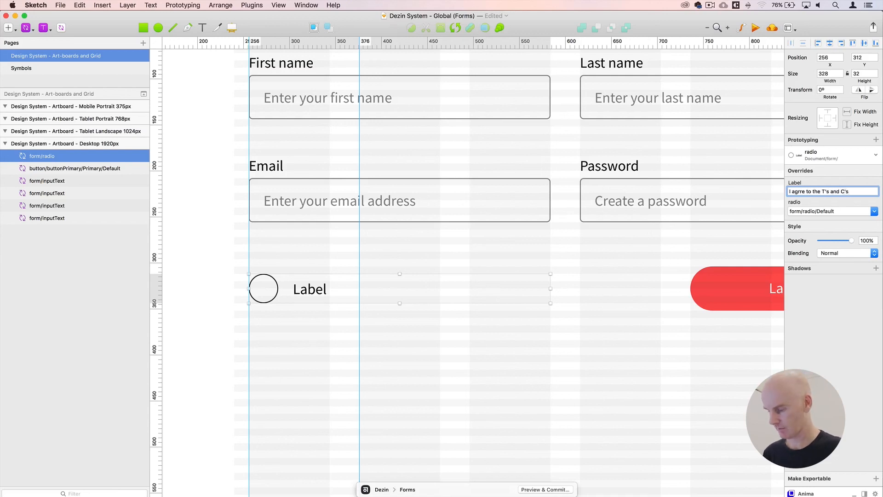
pyautogui.press('Return')
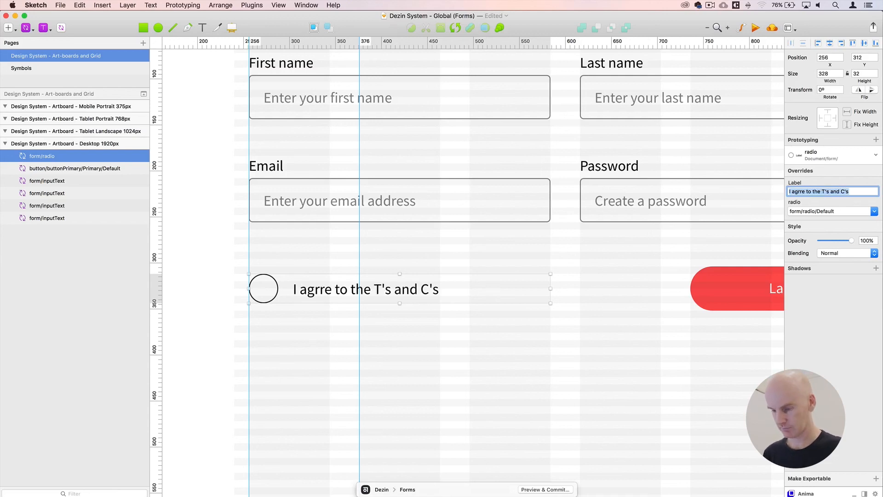
pyautogui.click(587, 293)
pyautogui.click(365, 291)
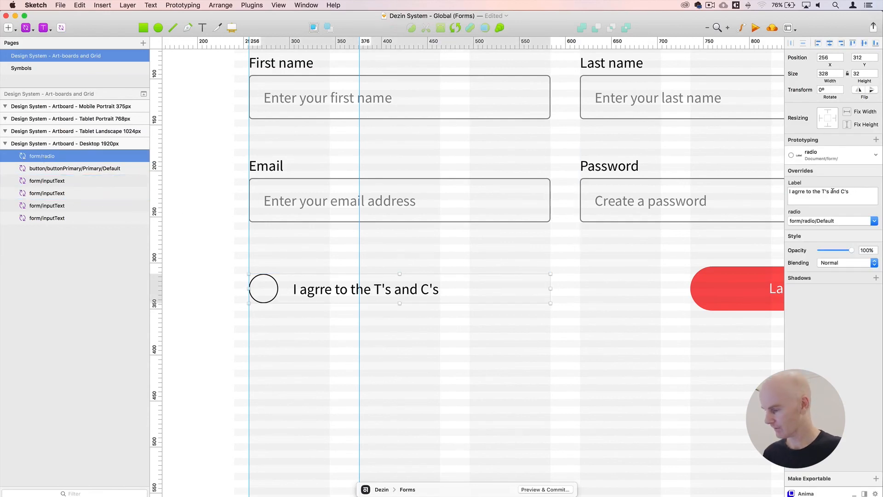
pyautogui.click(805, 191)
pyautogui.press('BackSpace')
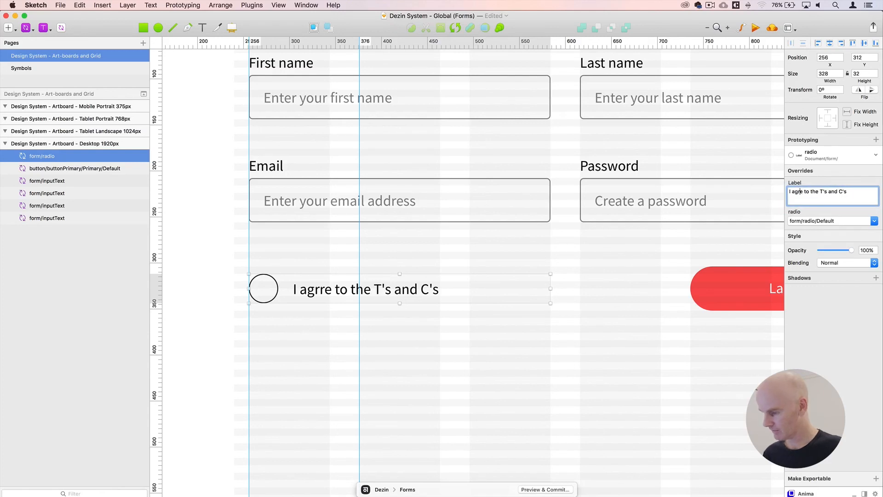
pyautogui.write('e')
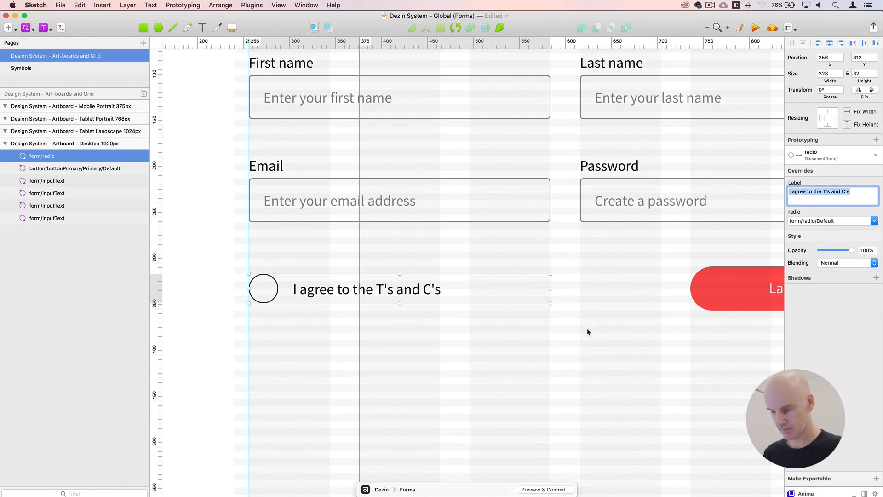
pyautogui.click(584, 285)
# Save the document and set the red button's Label override to "Submit"
pyautogui.press('super+minus')
pyautogui.moveTo(588, 295); pyautogui.dragTo(511, 263)
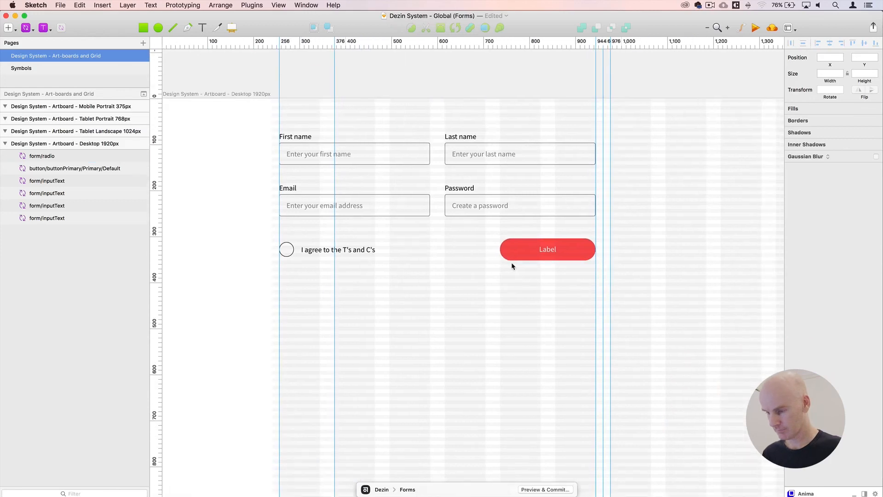
pyautogui.click(517, 255)
pyautogui.press('super+s')
pyautogui.click(832, 187)
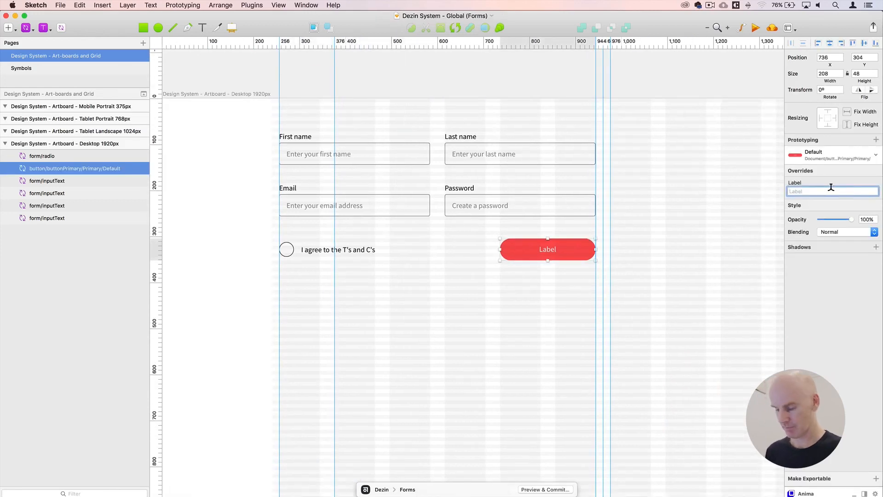
pyautogui.write('Submit')
pyautogui.press('Return')
pyautogui.press('Escape')
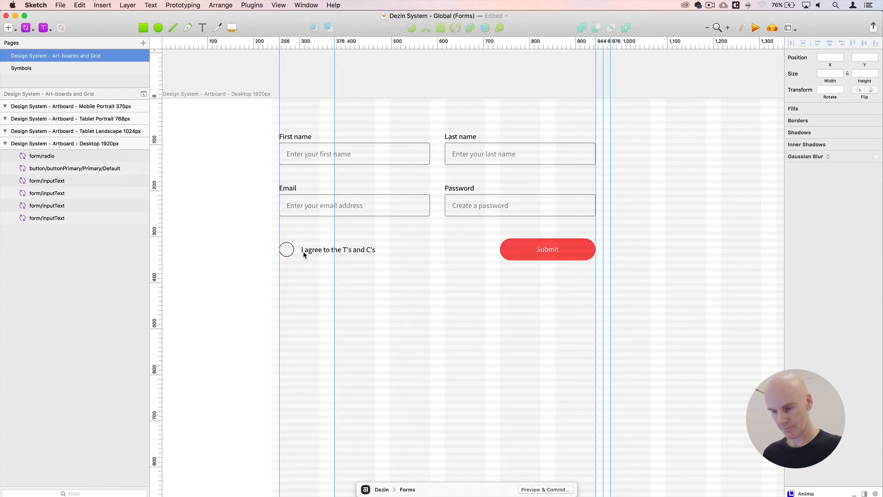
# Switch the radio override of the "I agree to the T's and C's" option to the selected state with the green dot
pyautogui.click(303, 254)
pyautogui.click(801, 222)
pyautogui.click(817, 340)
pyautogui.press('Escape')
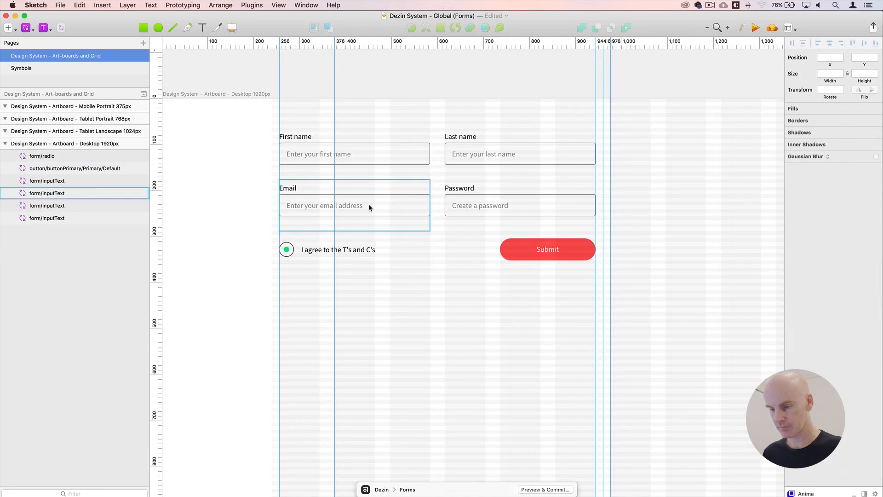
# Clear the Password field's Placeholder override and fill its Text override with ten asterisks as a masked sample entry
pyautogui.click(366, 154)
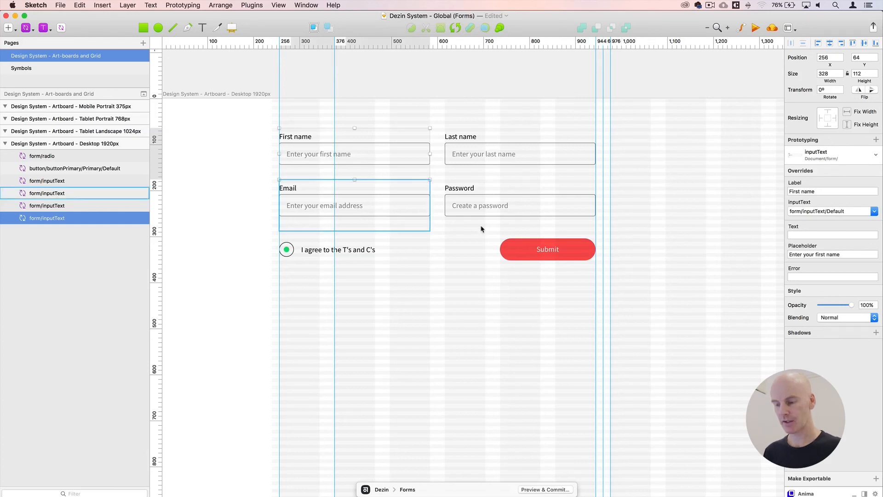
pyautogui.click(473, 201)
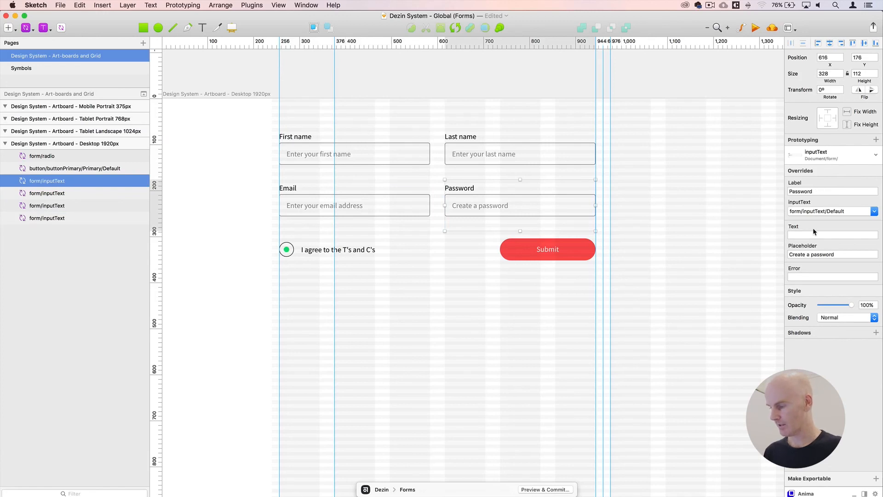
pyautogui.click(843, 252)
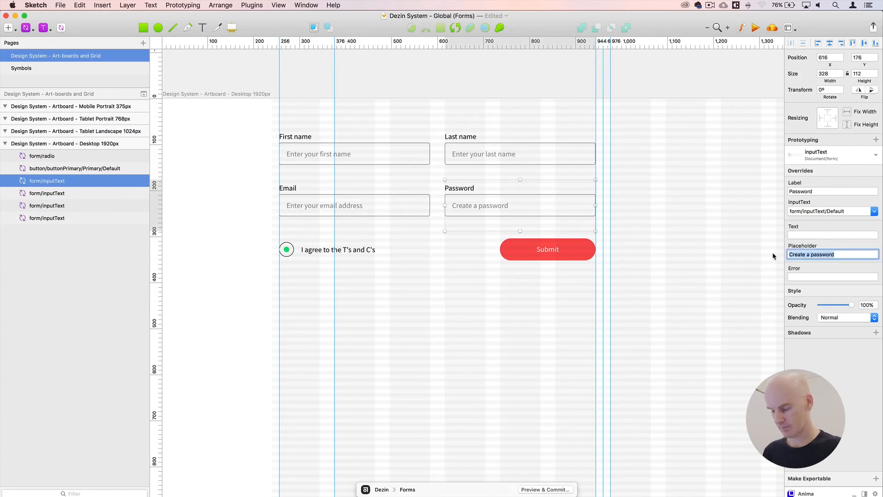
pyautogui.press('BackSpace')
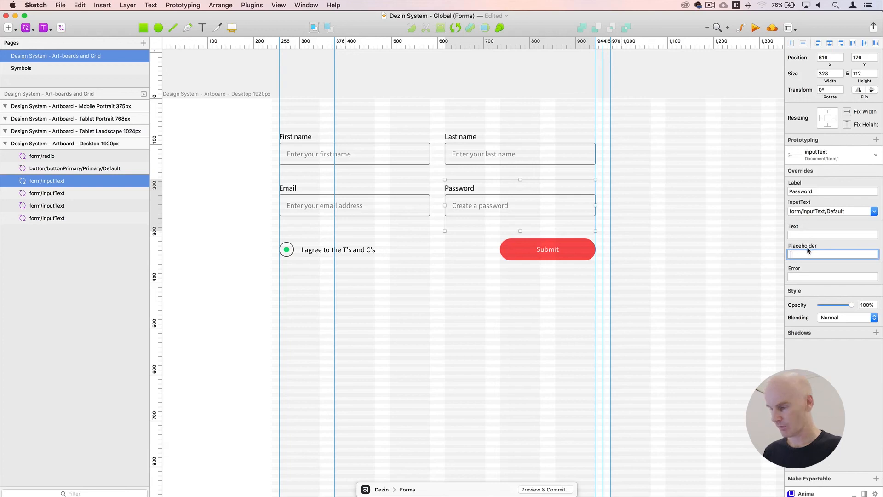
pyautogui.click(798, 235)
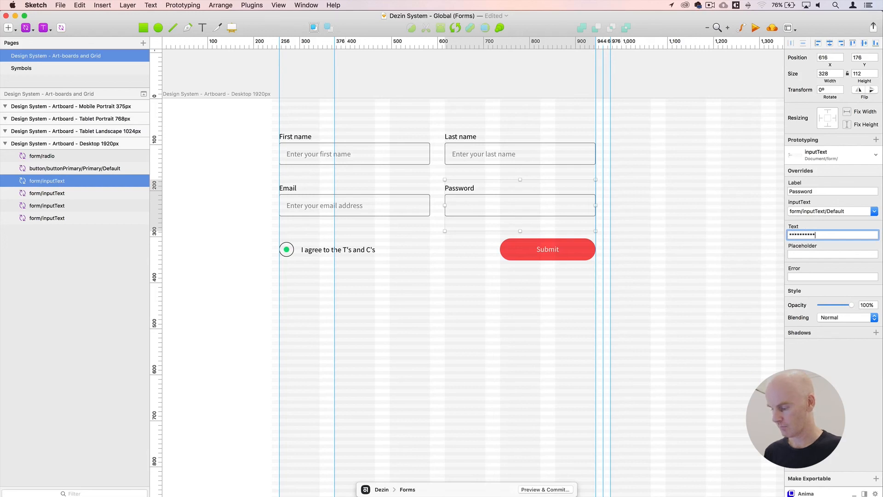
pyautogui.press('Return')
pyautogui.click(509, 310)
pyautogui.click(481, 229)
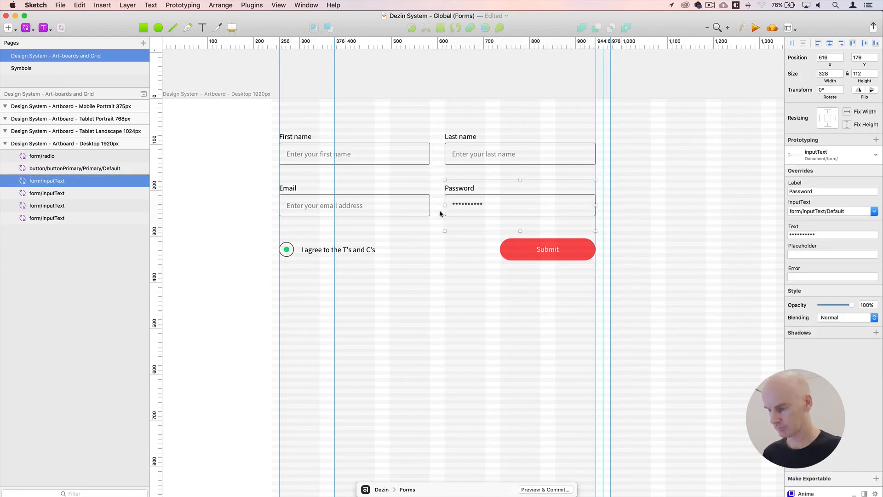
# Set the Password field's Error override to "Not a valid password"
pyautogui.click(796, 275)
pyautogui.write('Not a valid password')
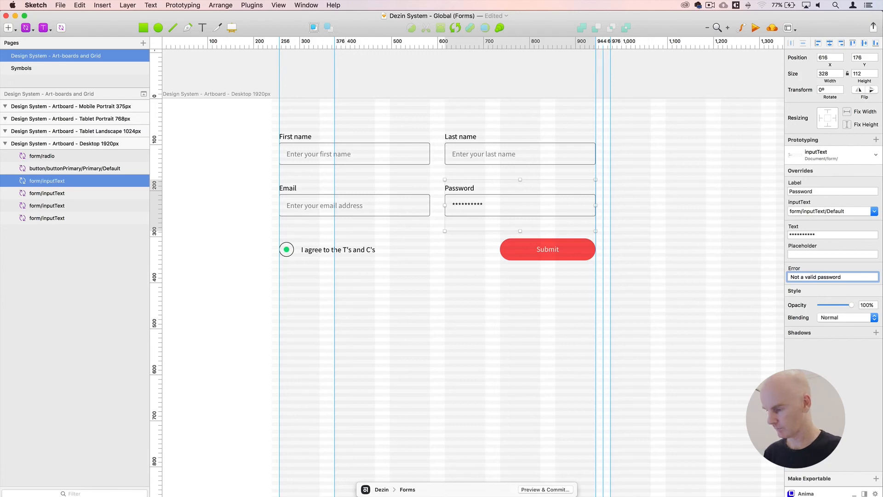
pyautogui.press('Return')
# Move the "I agree to the T's and C's" option and the Submit button slightly down together, away from the password error
pyautogui.click(546, 248)
pyautogui.keyDown('shift'); pyautogui.click(332, 252); pyautogui.keyUp('shift')
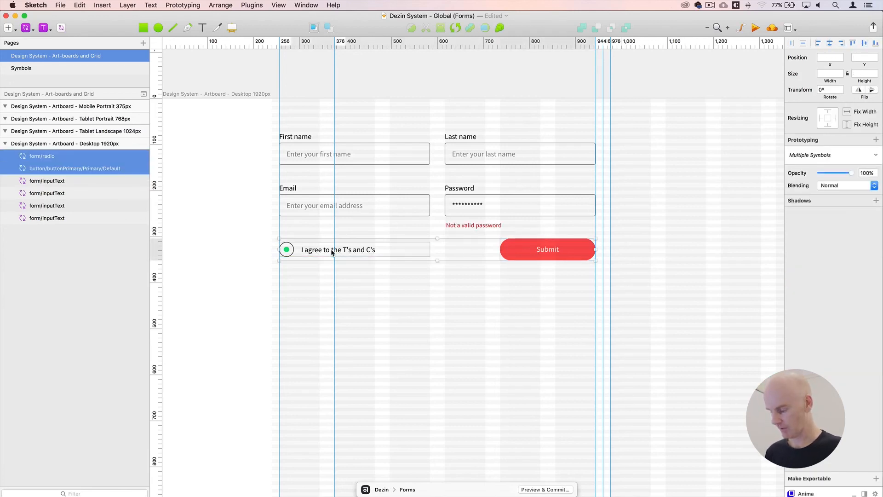
pyautogui.moveTo(332, 253); pyautogui.dragTo(332, 259)
pyautogui.click(477, 192)
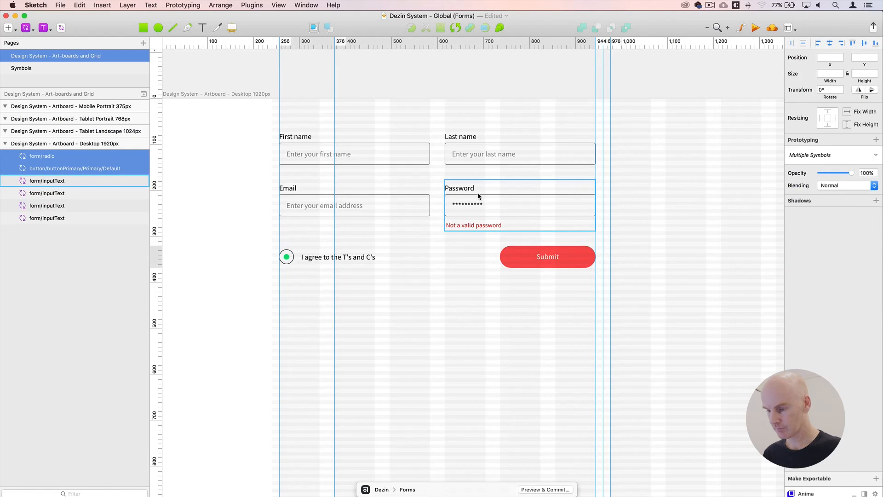
pyautogui.click(454, 279)
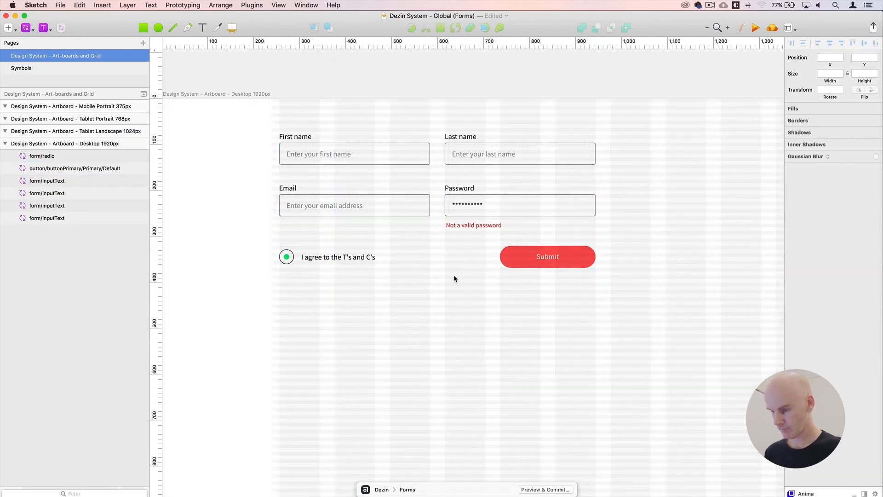
# Hide the layout grid on the Desktop 1920px artboard to present the sign-up form on a clean background
pyautogui.hotkey('ctrl', 'l')
pyautogui.moveTo(467, 280); pyautogui.dragTo(353, 333)
pyautogui.moveTo(357, 271); pyautogui.dragTo(400, 270)
# Examine the First name, Last name, Email and Password inputs of the sign-up form and how they are laid out
pyautogui.click(360, 249)
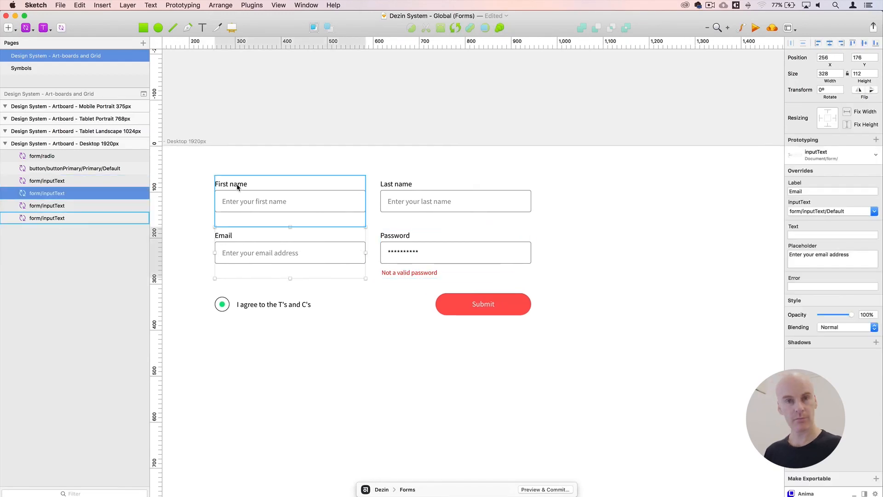
pyautogui.click(292, 187)
pyautogui.click(295, 121)
pyautogui.hscroll(-3, 294, 121)
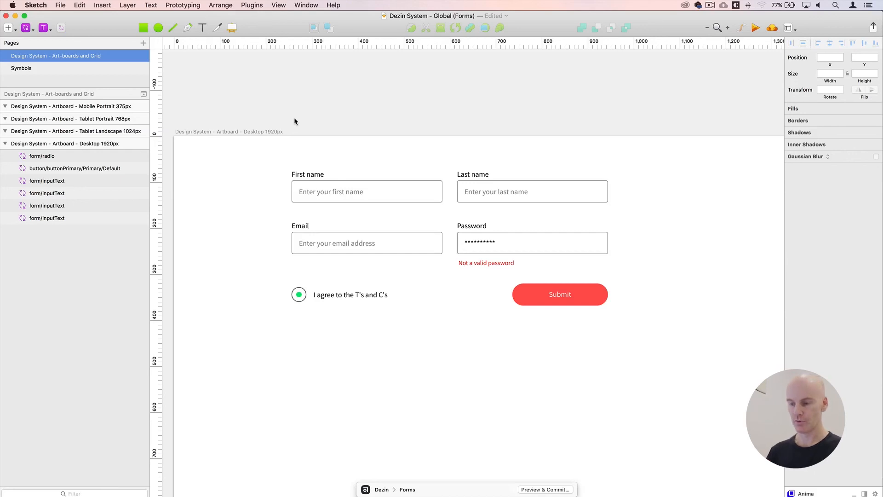
pyautogui.click(337, 203)
pyautogui.click(473, 232)
pyautogui.click(469, 203)
pyautogui.click(394, 240)
pyautogui.click(503, 240)
pyautogui.click(230, 171)
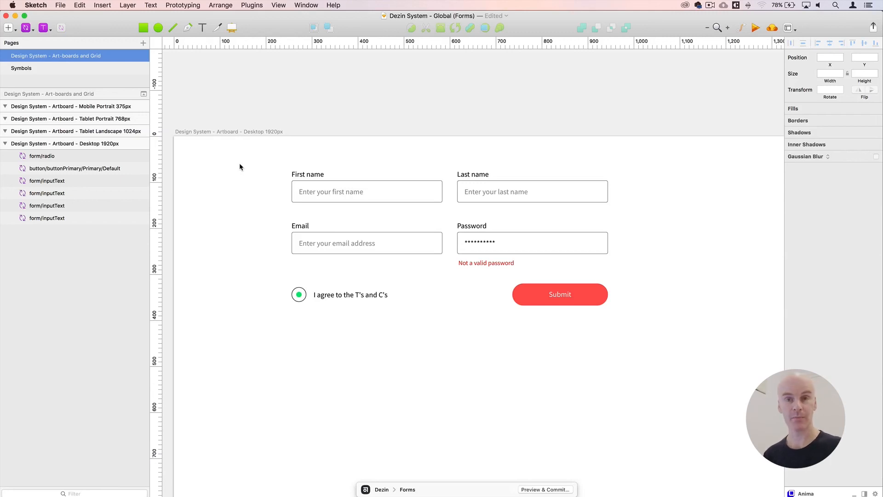
# Open the master symbol behind the First name input and select the Field shape in form/inputText/Default
pyautogui.click(307, 174)
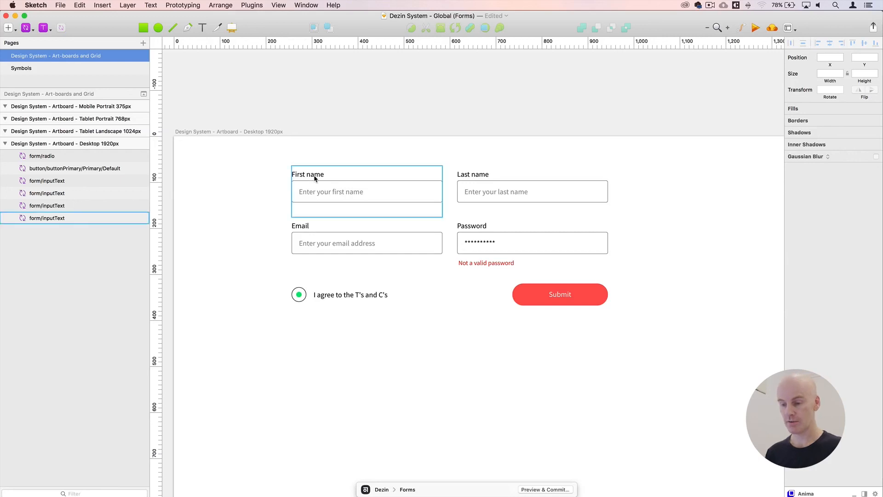
pyautogui.doubleClick(324, 191)
pyautogui.press('super+plus')
pyautogui.hscroll(3, 335, 177)
pyautogui.click(339, 188)
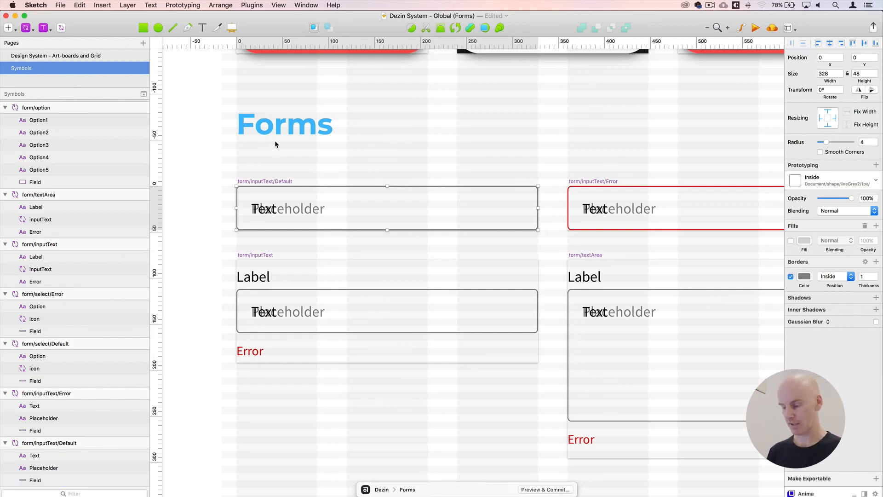
# Review the Forms symbols and the whole Buttons and Forms artboard on the Symbols page, and save the document
pyautogui.click(274, 139)
pyautogui.press('super+minus')
pyautogui.moveTo(611, 290); pyautogui.dragTo(502, 185)
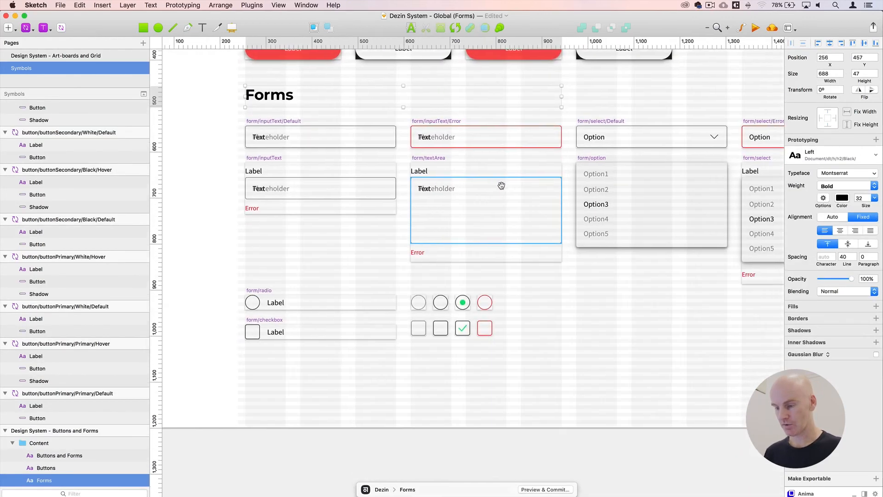
pyautogui.click(589, 313)
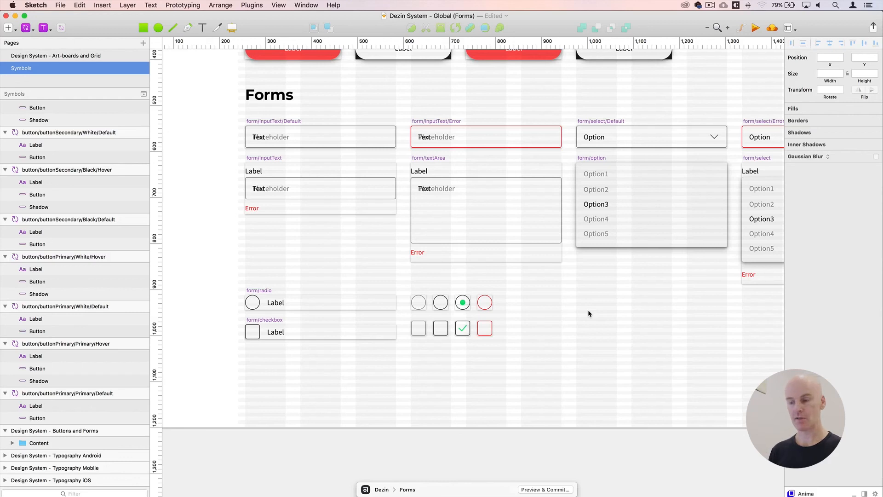
pyautogui.press('super+minus')
pyautogui.moveTo(586, 311)
pyautogui.mouseDown()
pyautogui.moveTo(473, 311)
pyautogui.moveTo(535, 325)
pyautogui.moveTo(525, 325)
pyautogui.mouseUp()
pyautogui.press('super+s')
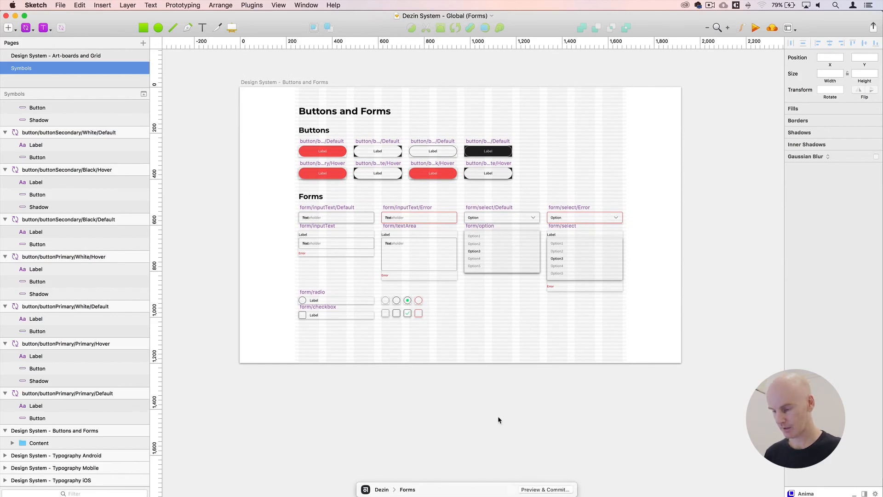
# Commit the changes to the Forms branch in Abstract with the summary "Forms - DONE"
pyautogui.click(549, 490)
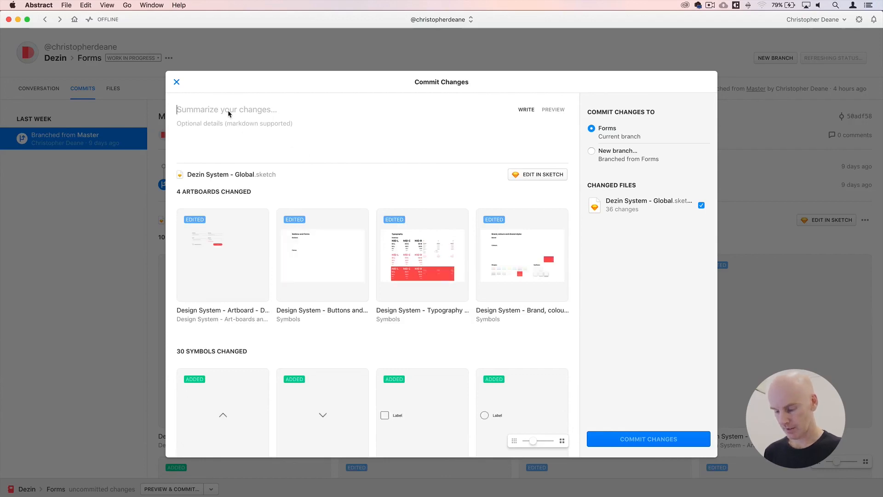
pyautogui.write('Forms - Done')
pyautogui.press('BackSpace')
pyautogui.press('BackSpace')
pyautogui.press('BackSpace')
pyautogui.write('ONE')
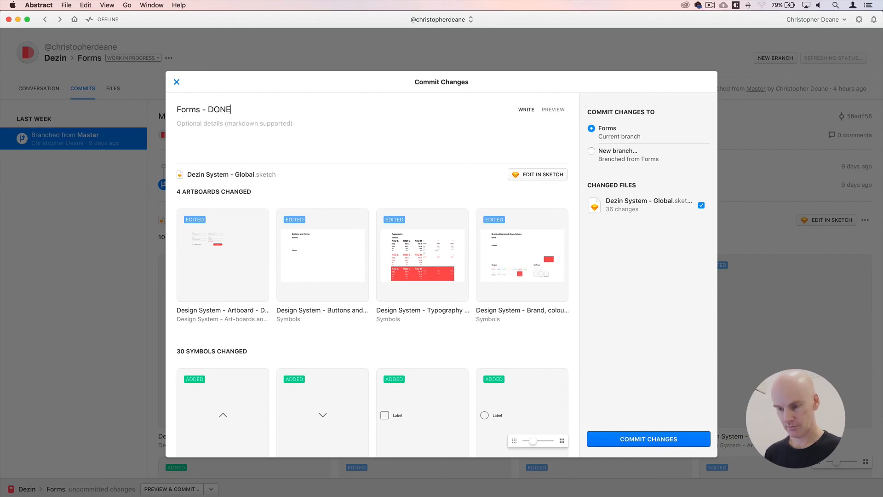
pyautogui.press('super+Return')
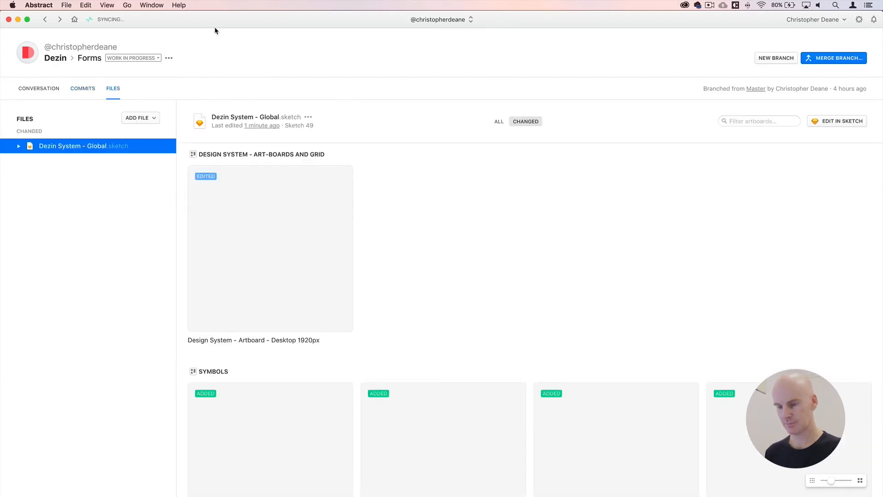
# Merge the Forms branch into Master and look through the changed symbols in the merge commit
pyautogui.click(830, 62)
pyautogui.click(418, 274)
pyautogui.click(434, 325)
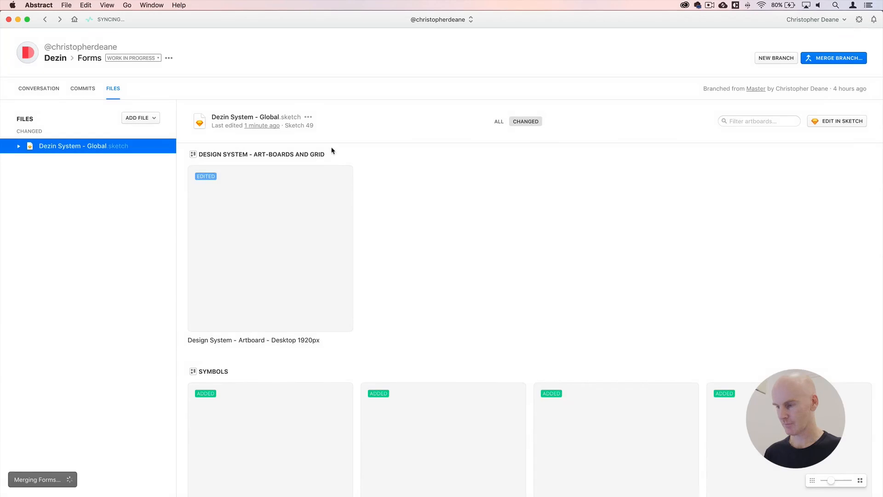
pyautogui.scroll(-15, 342, 141)
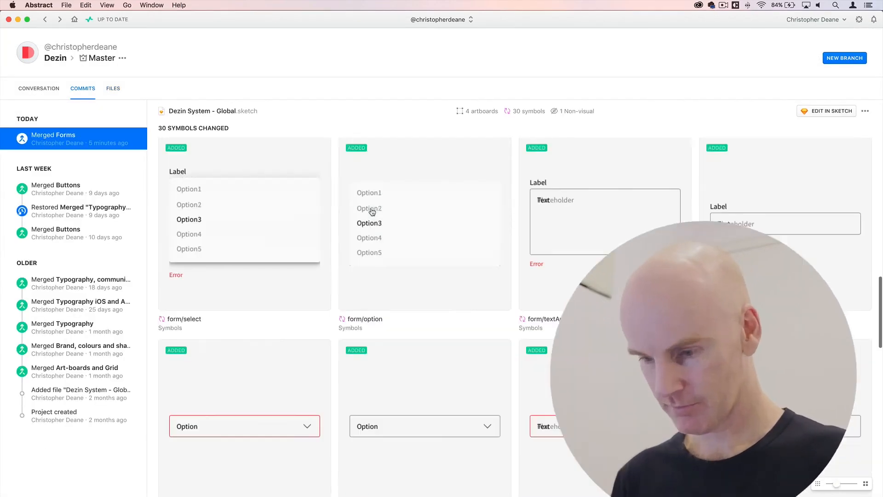